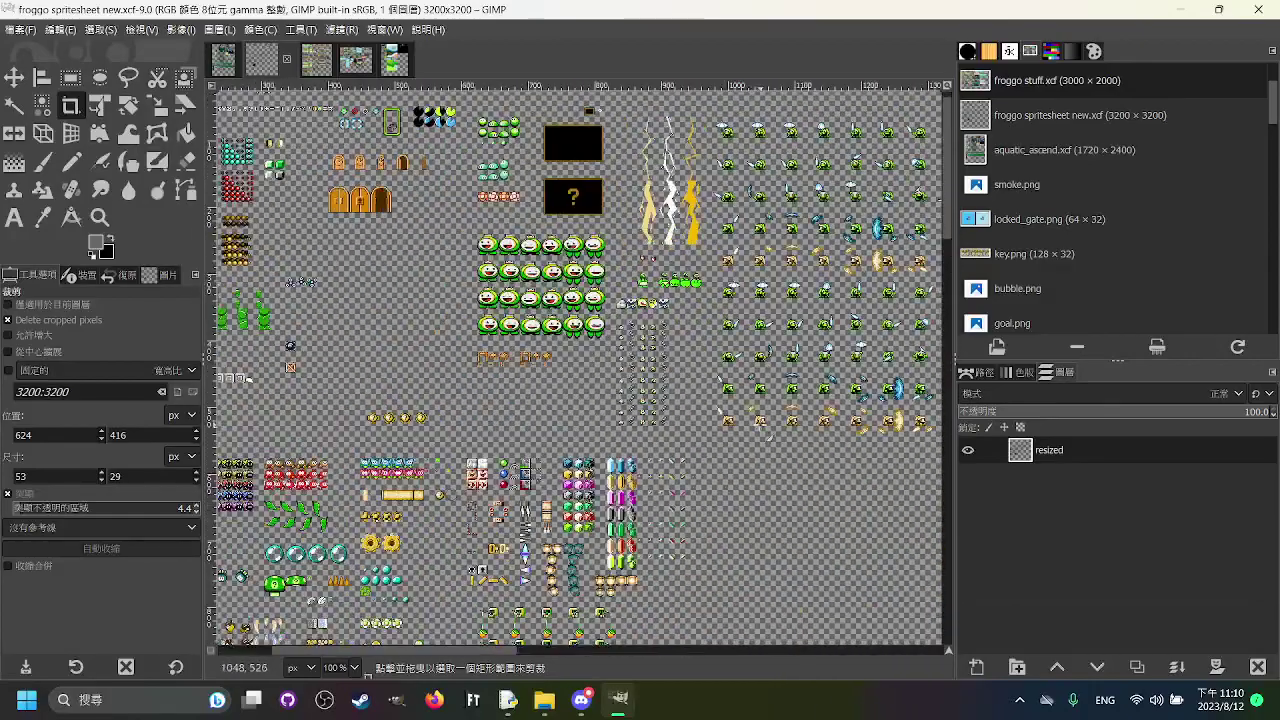
Step: Activate Rectangle Select and examine the sprite groups across the froggo spritesheet, including the doors, beads and crowned characters
{"action": "left_click", "coordinate": [71, 78]}
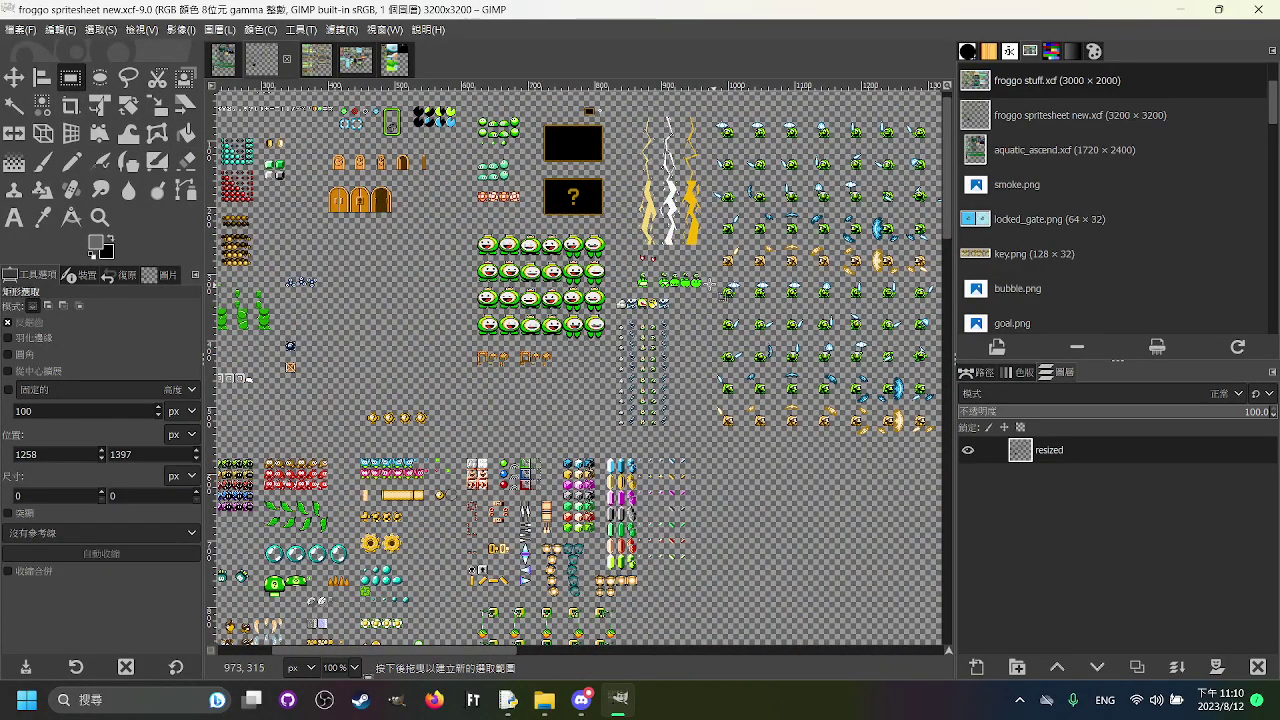
{"action": "left_click_drag", "start_coordinate": [544, 210], "coordinate": [626, 250]}
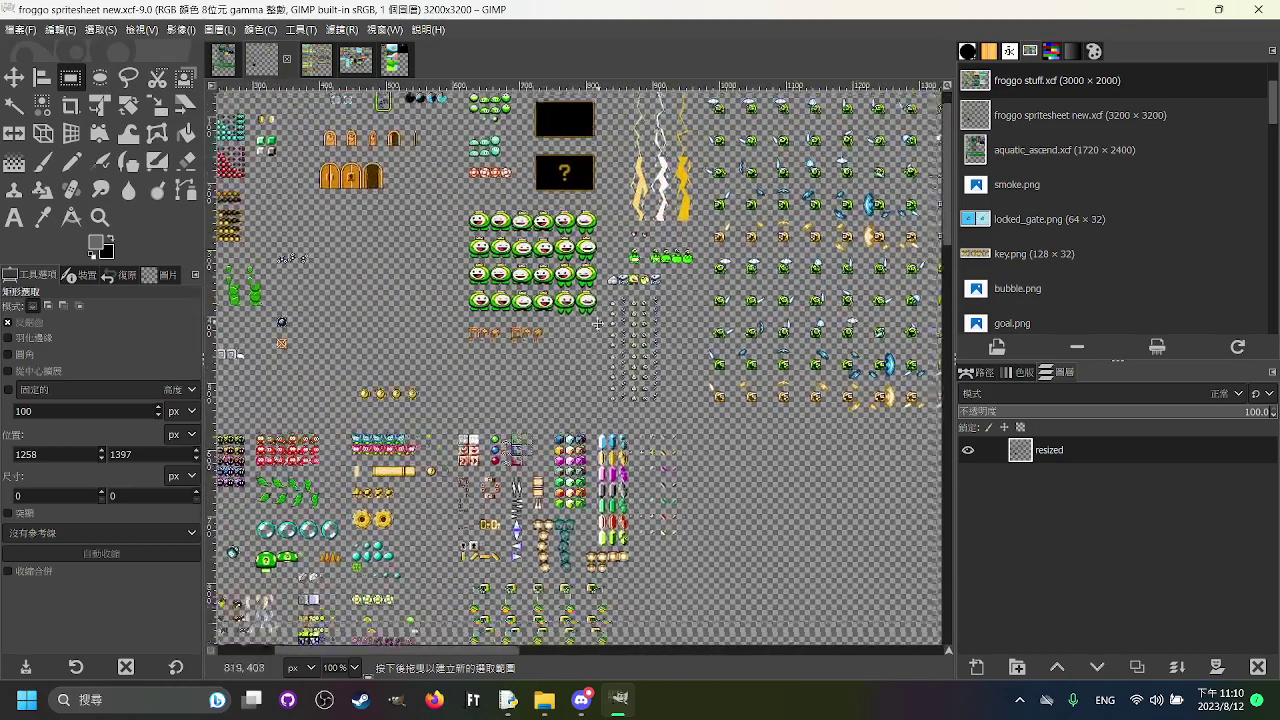
{"action": "scroll", "coordinate": [608, 348], "scroll_direction": "down", "scroll_amount": 3}
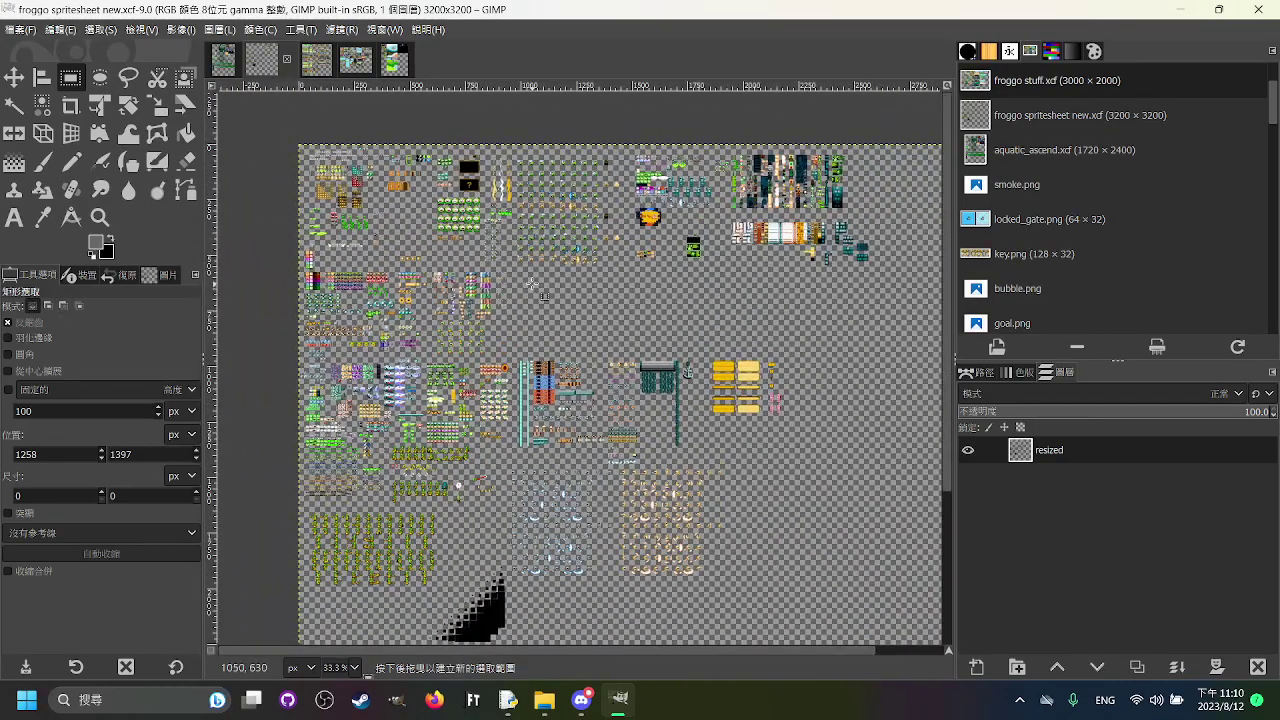
{"action": "scroll", "coordinate": [427, 225], "scroll_direction": "up", "scroll_amount": 4}
{"action": "left_click_drag", "start_coordinate": [307, 152], "coordinate": [610, 381]}
{"action": "left_click_drag", "start_coordinate": [680, 408], "coordinate": [658, 367]}
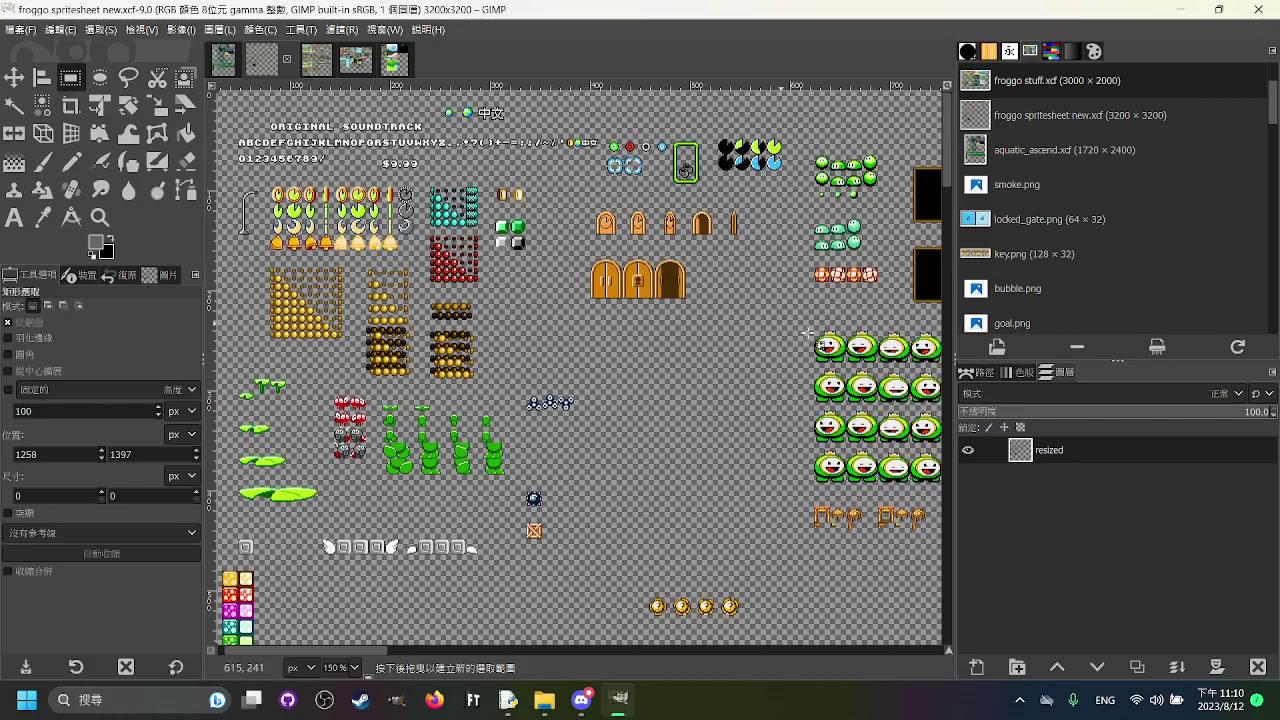
{"action": "left_click_drag", "start_coordinate": [420, 219], "coordinate": [456, 236]}
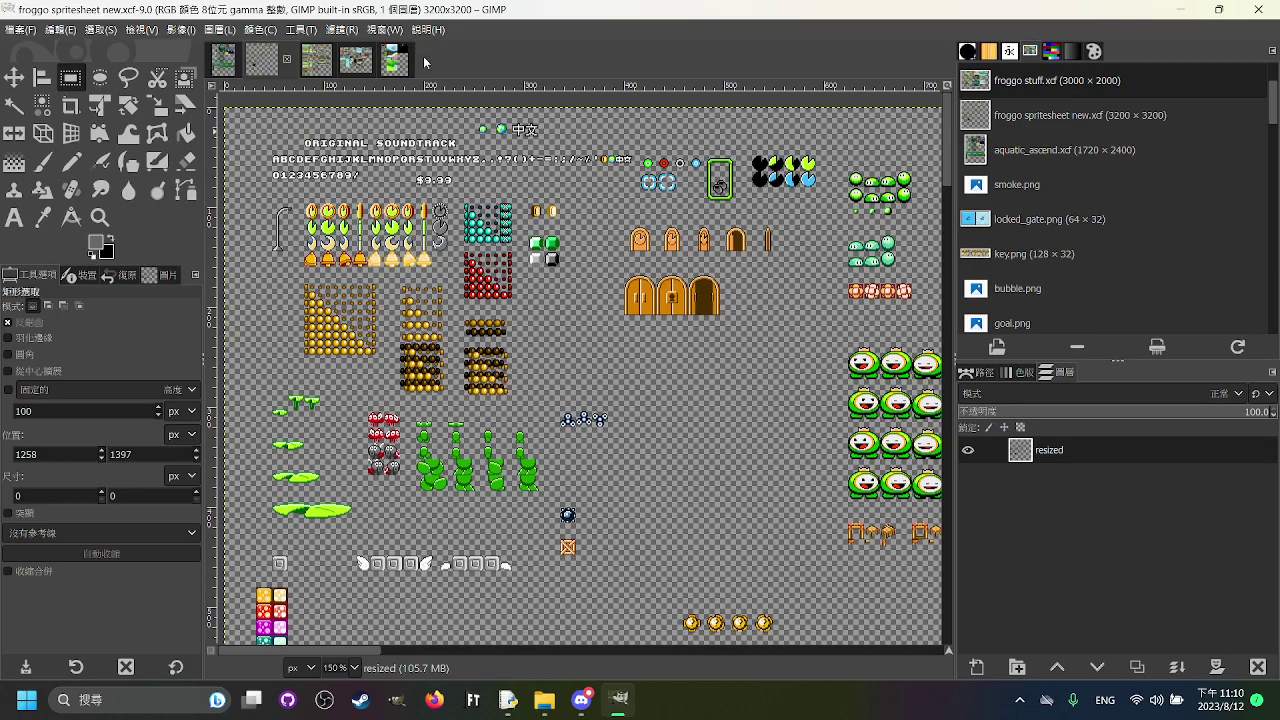
{"action": "left_click_drag", "start_coordinate": [502, 266], "coordinate": [520, 321]}
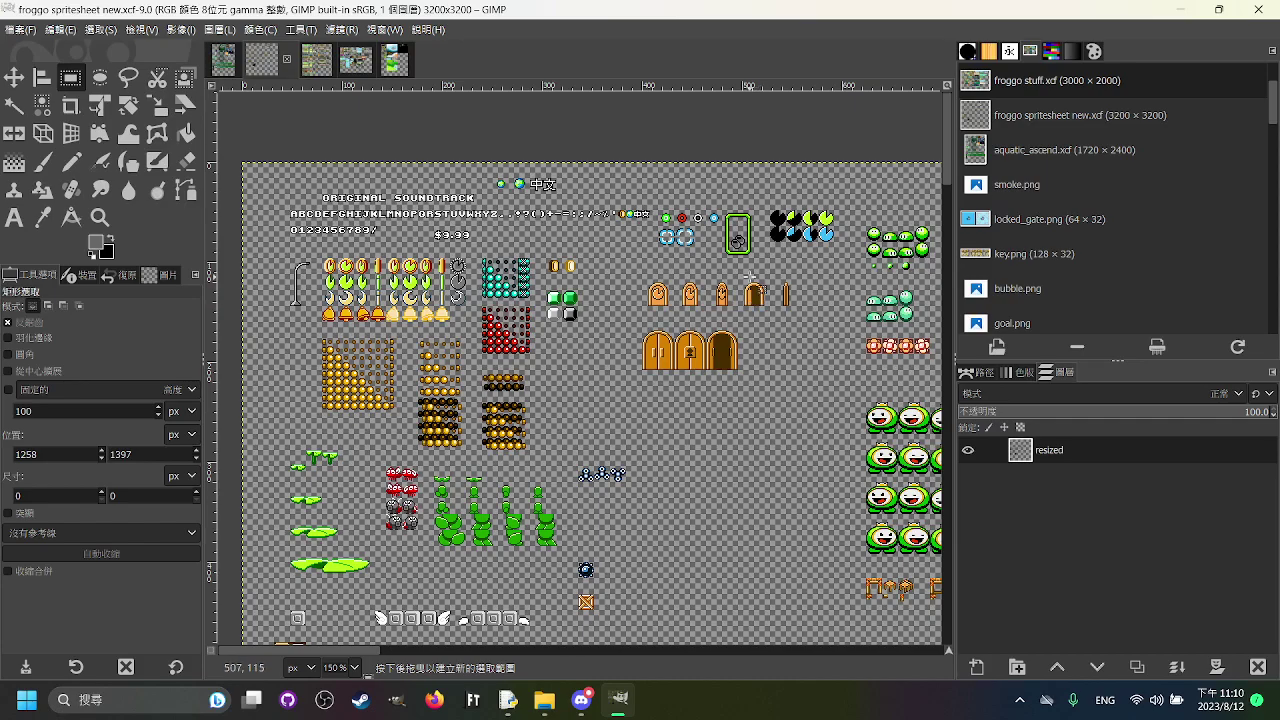
{"action": "left_click_drag", "start_coordinate": [774, 327], "coordinate": [769, 277]}
{"action": "scroll", "coordinate": [700, 215], "scroll_direction": "right", "scroll_amount": 5}
{"action": "scroll", "coordinate": [705, 290], "scroll_direction": "down", "scroll_amount": 2}
{"action": "left_click_drag", "start_coordinate": [696, 352], "coordinate": [577, 342]}
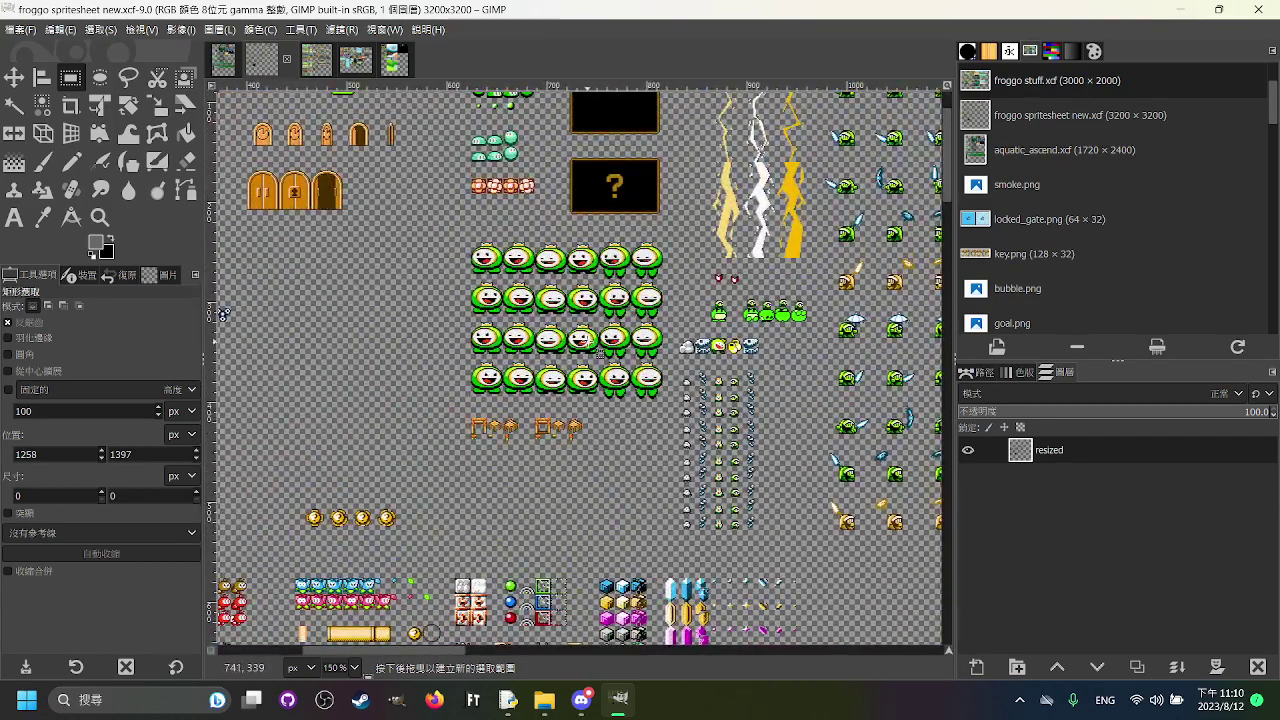
{"action": "scroll", "coordinate": [308, 203], "scroll_direction": "up", "scroll_amount": 2, "text": "ctrl"}
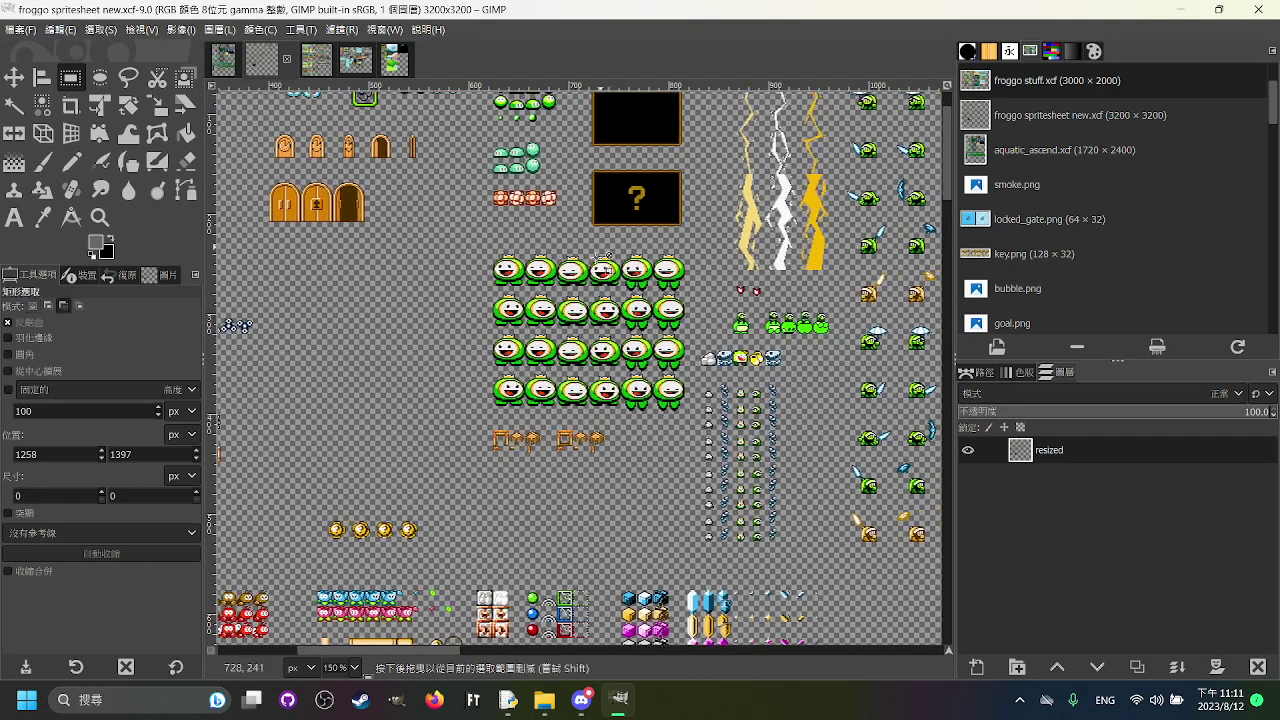
Step: Try cropping the spritesheet to the 224 × 180 px block of crowned green characters, undo the crop and return to Rectangle Select
{"action": "key", "text": "shift+c"}
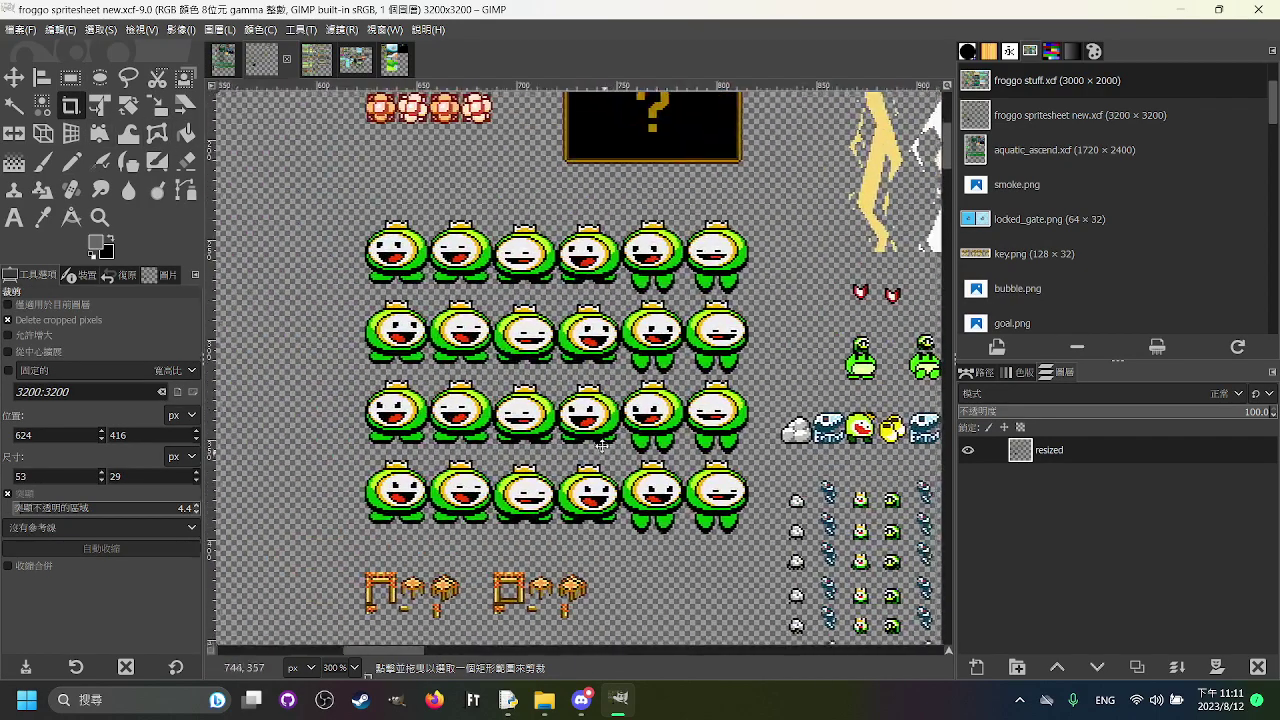
{"action": "left_click_drag", "start_coordinate": [325, 194], "coordinate": [772, 553]}
{"action": "key", "text": "Return"}
{"action": "key", "text": "ctrl+z"}
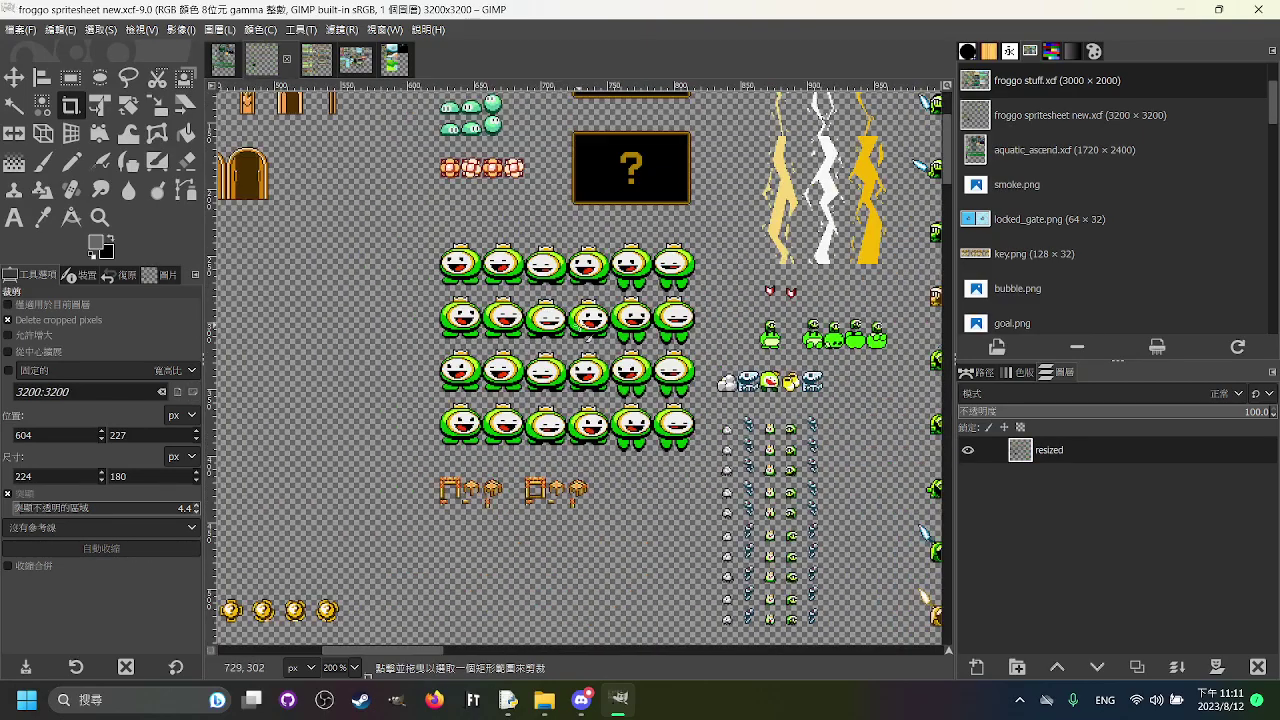
{"action": "key", "text": "r"}
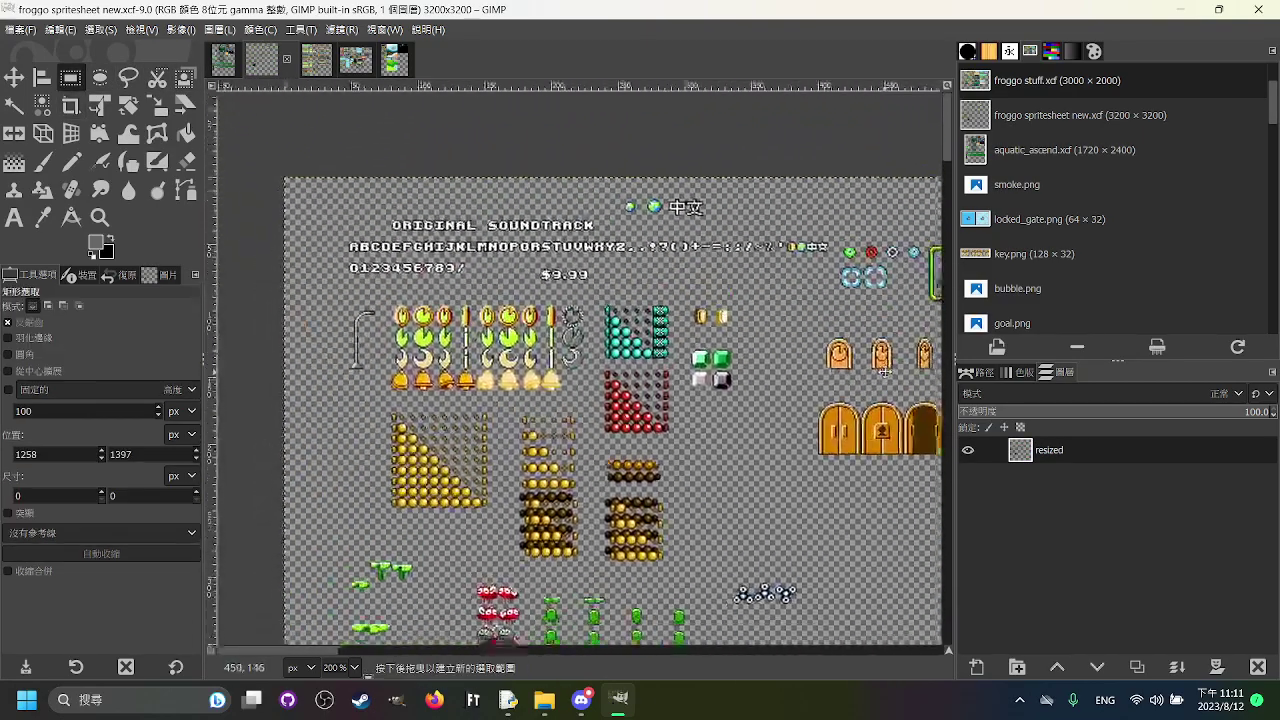
Step: Try cropping the spritesheet to the 128 × 80 px block of coloured beetle sprites at 160, 576, and undo the crop
{"action": "scroll", "coordinate": [691, 294], "scroll_direction": "down", "scroll_amount": 1}
{"action": "scroll", "coordinate": [691, 294], "scroll_direction": "right", "scroll_amount": 1}
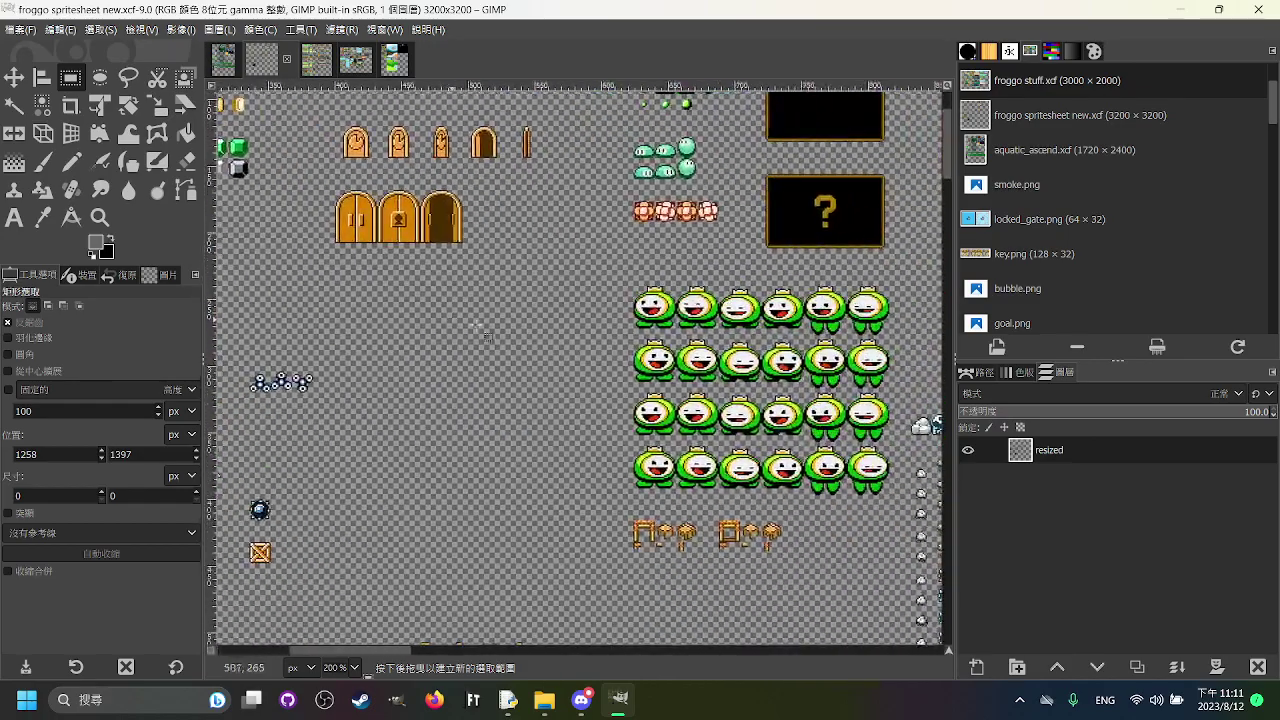
{"action": "scroll", "coordinate": [455, 320], "scroll_direction": "right", "scroll_amount": 8}
{"action": "scroll", "coordinate": [455, 320], "scroll_direction": "down", "scroll_amount": 1}
{"action": "key", "text": "shift+c"}
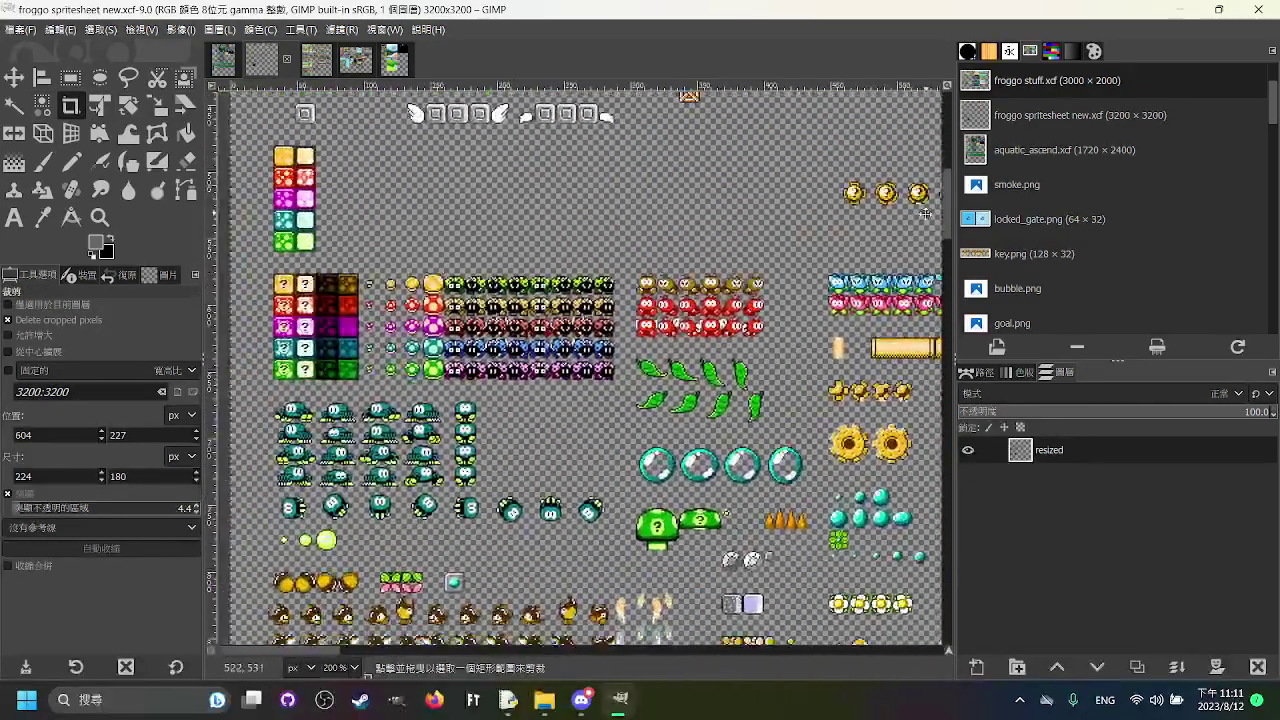
{"action": "scroll", "coordinate": [446, 298], "scroll_direction": "up", "scroll_amount": 3}
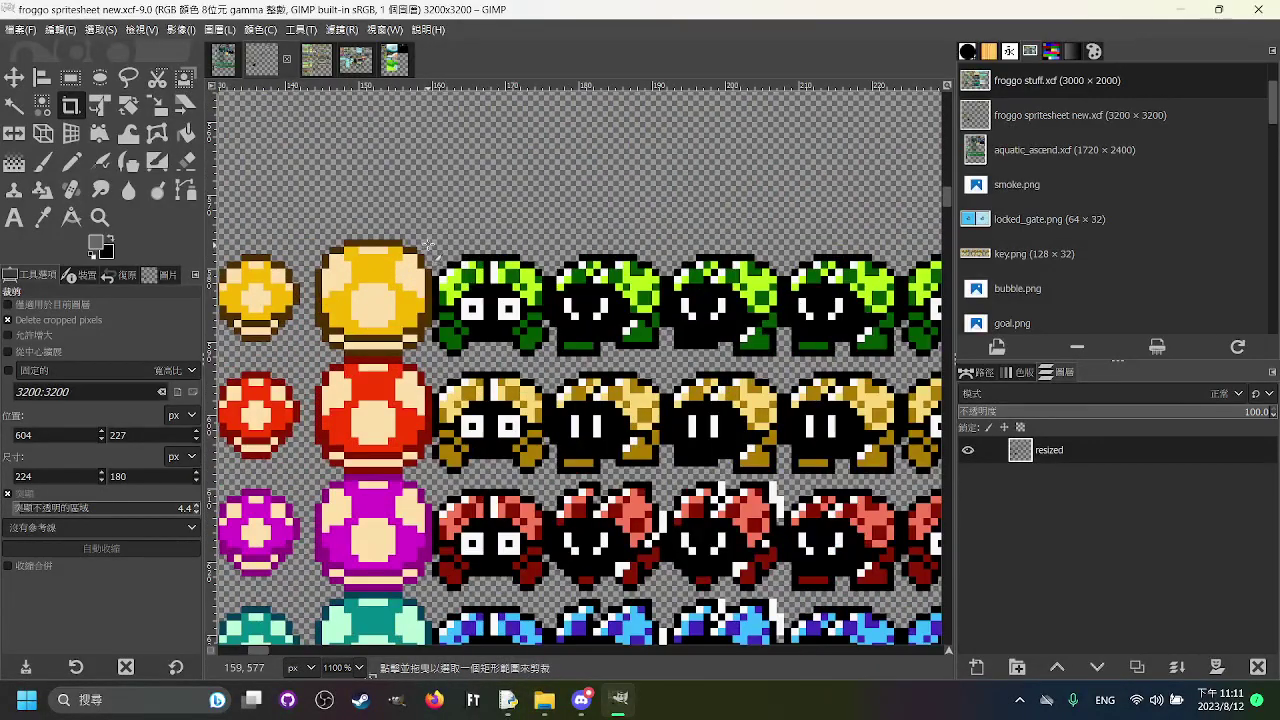
{"action": "left_click_drag", "start_coordinate": [428, 245], "coordinate": [720, 612]}
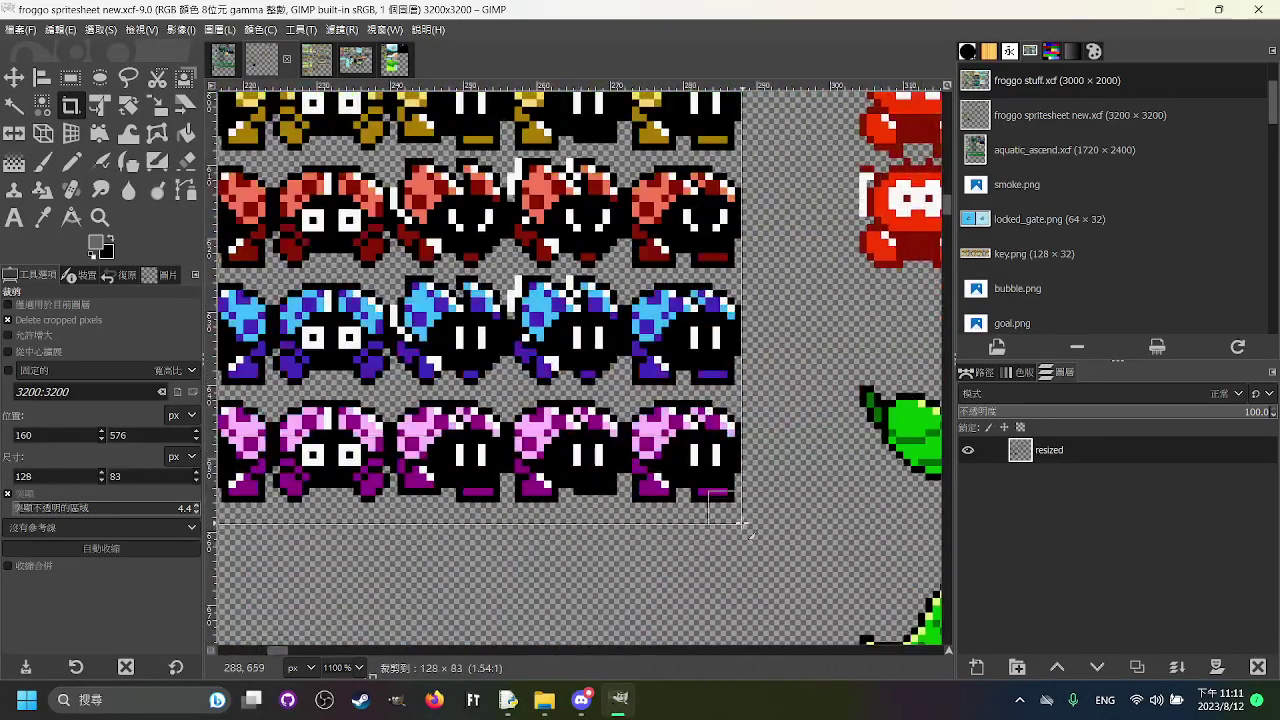
{"action": "key", "text": "Return"}
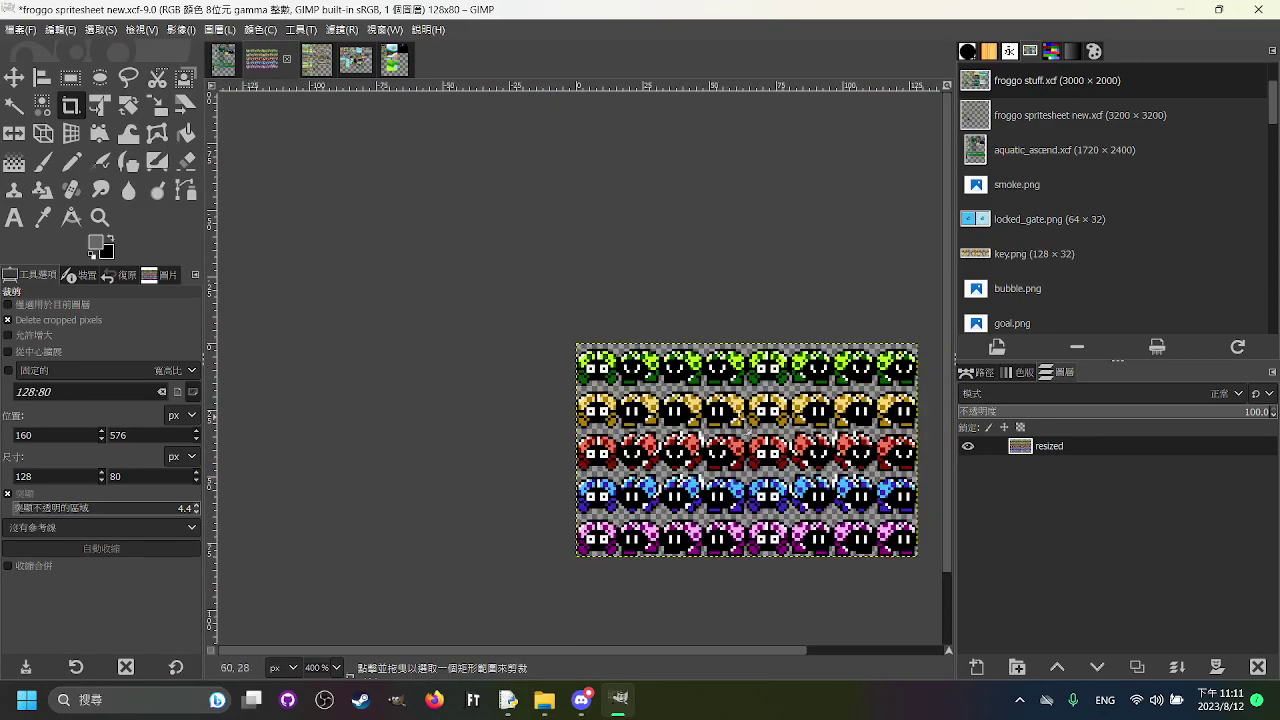
{"action": "key", "text": "ctrl+z"}
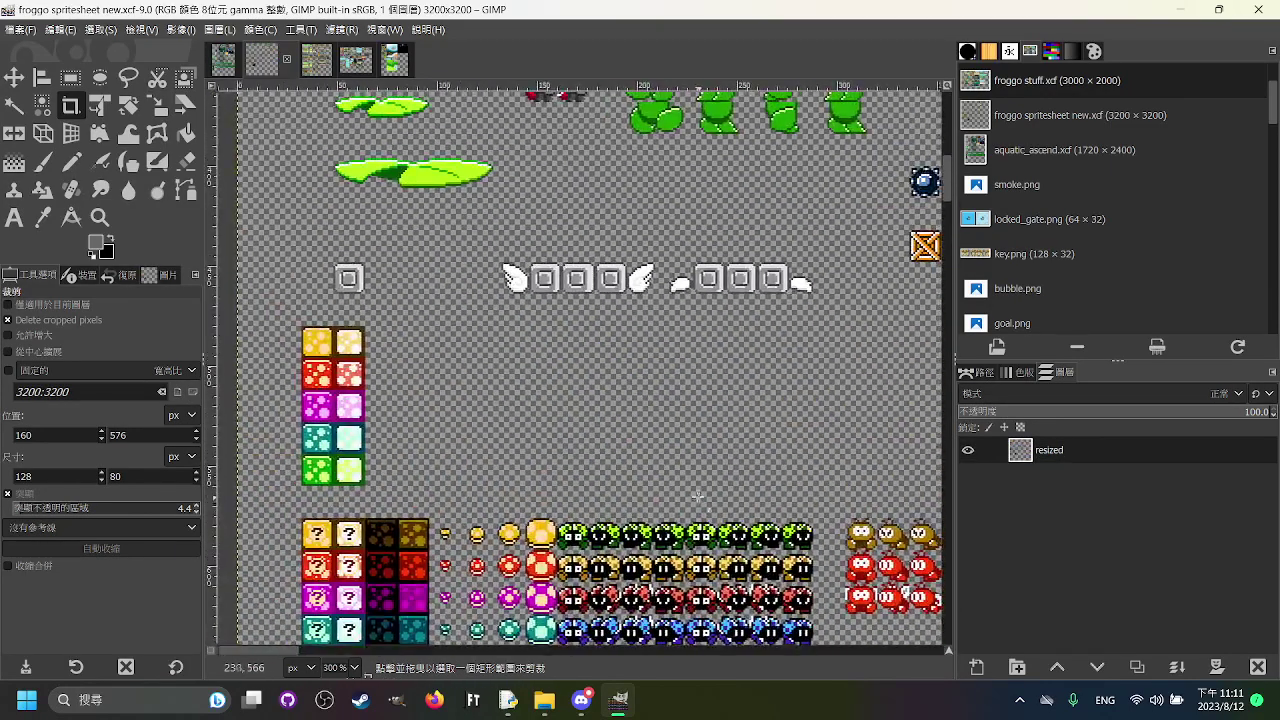
Step: Reactivate Rectangle Select, look over the spritesheet's upper area and view the other open images before returning to the spritesheet
{"action": "scroll", "coordinate": [698, 498], "scroll_direction": "down", "scroll_amount": 1}
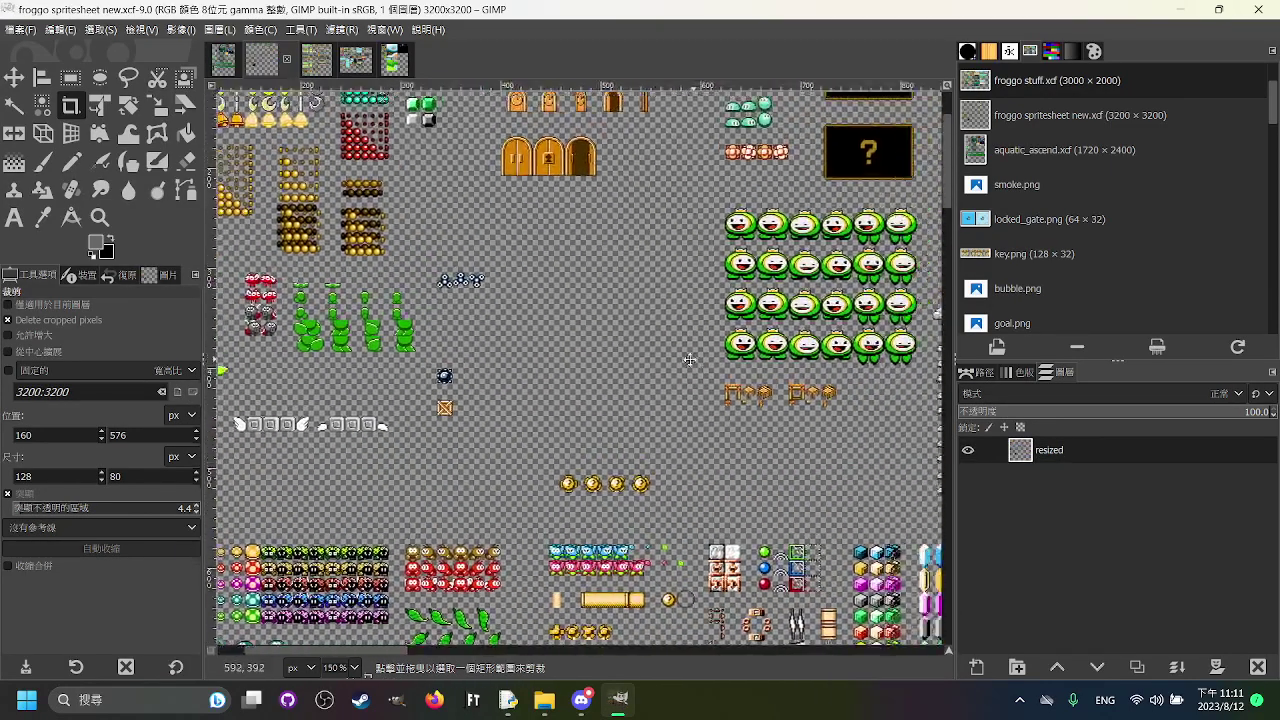
{"action": "left_click_drag", "start_coordinate": [689, 359], "coordinate": [816, 424]}
{"action": "scroll", "coordinate": [405, 150], "scroll_direction": "down", "scroll_amount": 2}
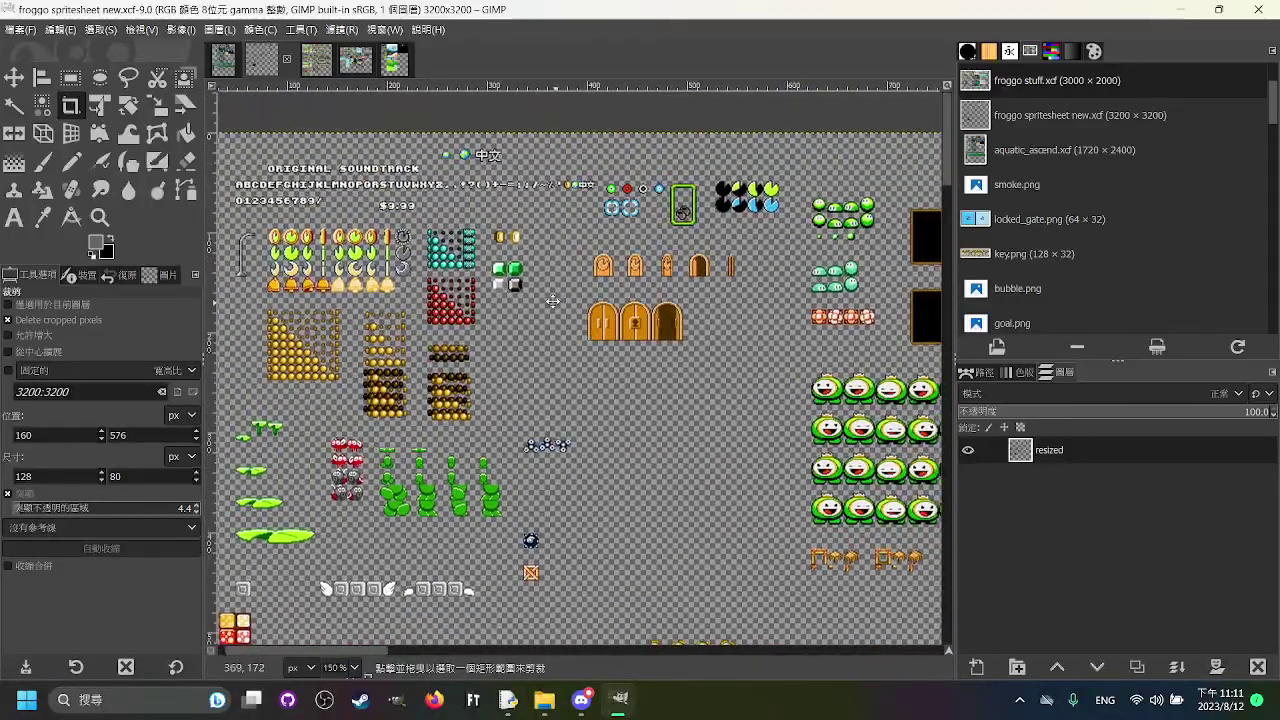
{"action": "left_click", "coordinate": [70, 77]}
{"action": "scroll", "coordinate": [579, 299], "scroll_direction": "up", "scroll_amount": 1}
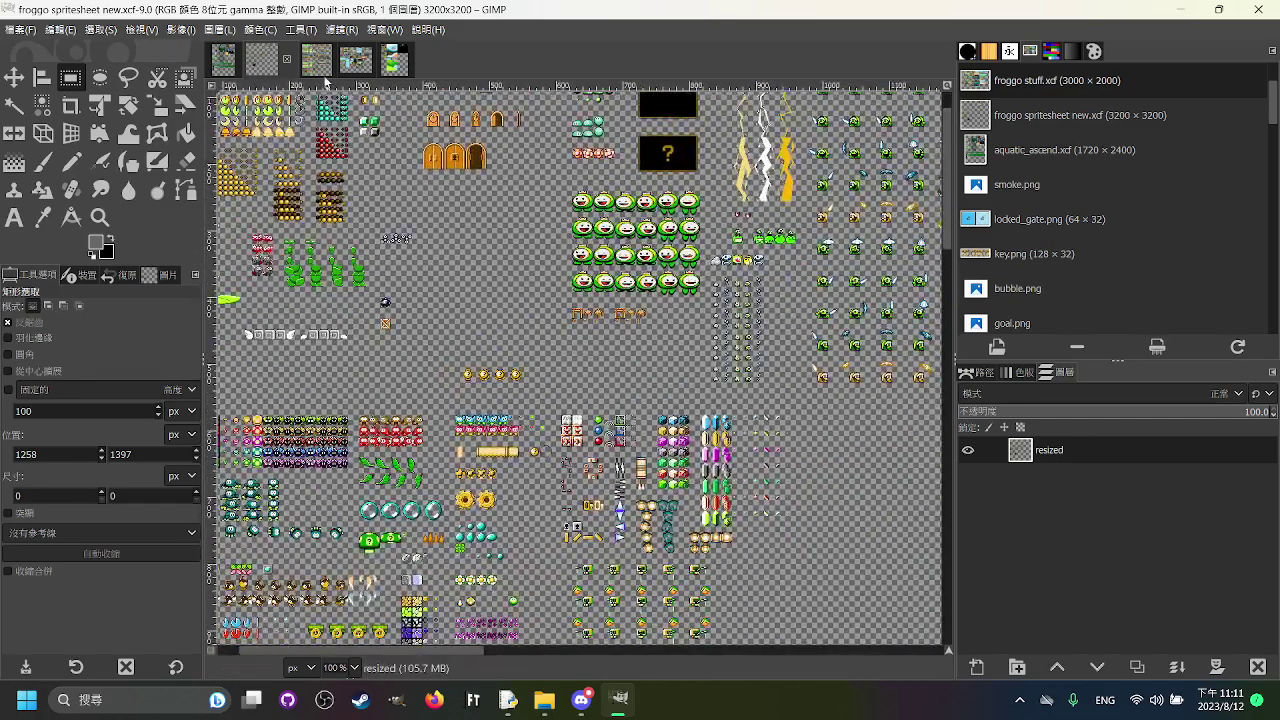
{"action": "left_click", "coordinate": [319, 63]}
{"action": "left_click", "coordinate": [358, 60]}
{"action": "left_click", "coordinate": [396, 59]}
{"action": "left_click", "coordinate": [347, 60]}
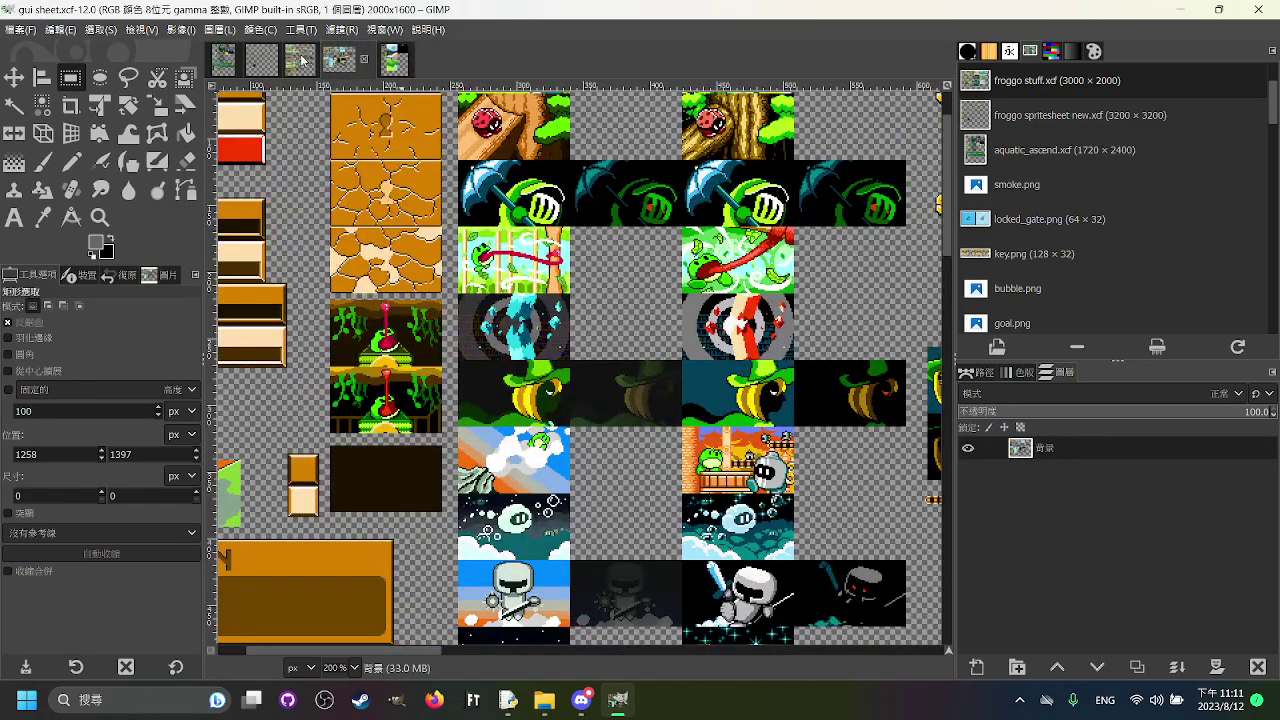
{"action": "left_click", "coordinate": [261, 60]}
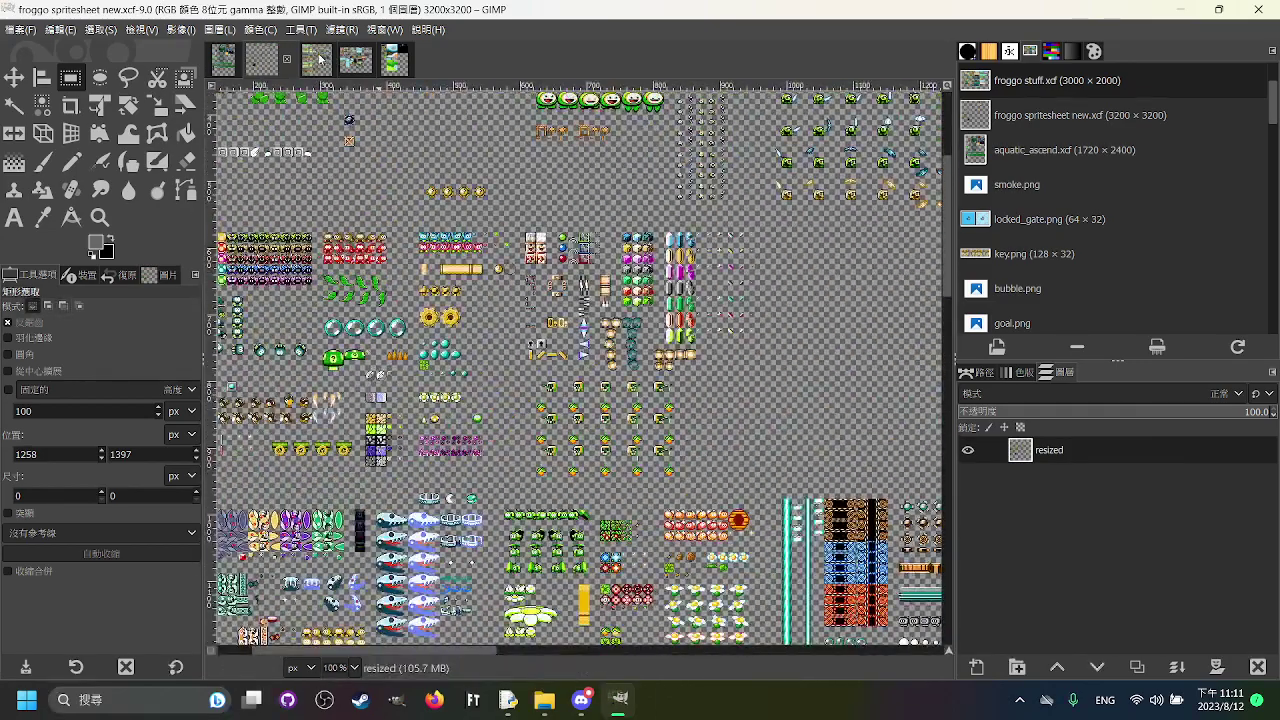
Step: View the gui sheet and world map images, and examine the doors and crowned characters on the froggo spritesheet
{"action": "left_click", "coordinate": [360, 64]}
{"action": "left_click", "coordinate": [394, 60]}
{"action": "left_click", "coordinate": [261, 60]}
{"action": "scroll", "coordinate": [520, 345], "scroll_direction": "up", "scroll_amount": 2}
{"action": "scroll", "coordinate": [540, 375], "scroll_direction": "up", "scroll_amount": 3}
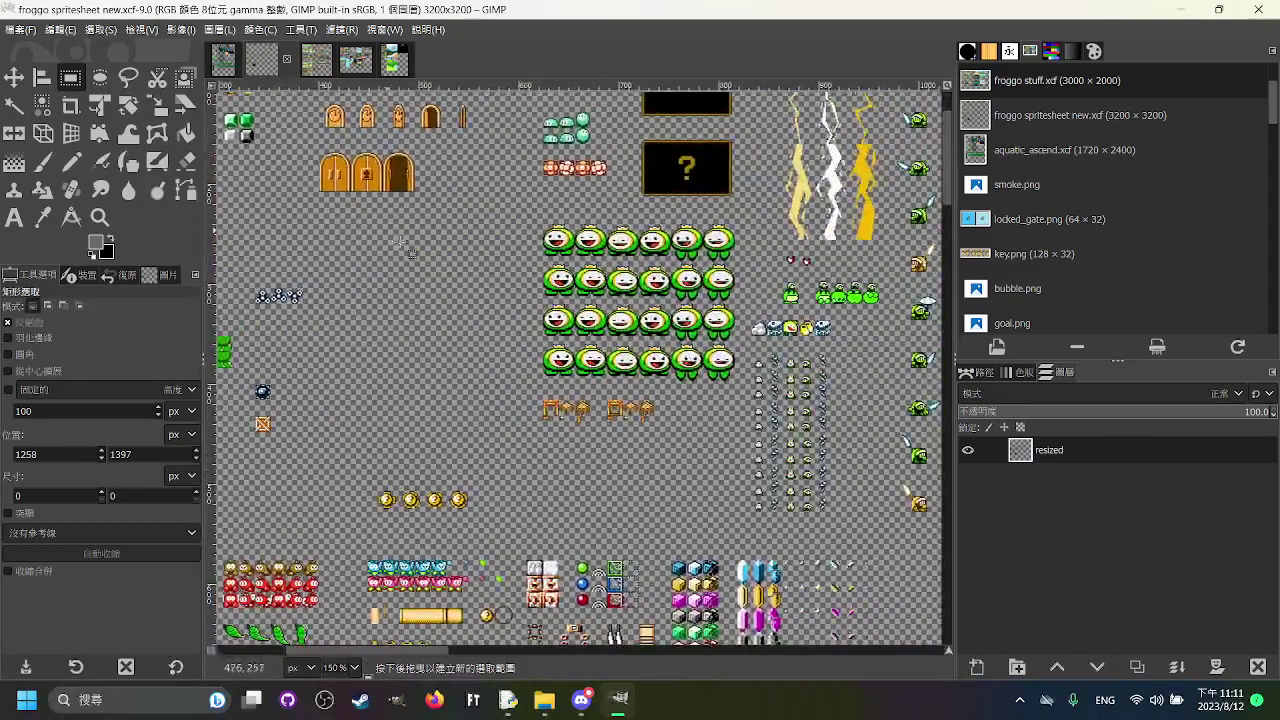
{"action": "left_click_drag", "start_coordinate": [399, 242], "coordinate": [301, 214]}
Step: View the third open sheet and examine the buttons, cracked lock panels and level thumbnails in gui sheet.xcf
{"action": "left_click", "coordinate": [316, 62]}
{"action": "left_click_drag", "start_coordinate": [525, 191], "coordinate": [457, 165]}
{"action": "left_click", "coordinate": [355, 70]}
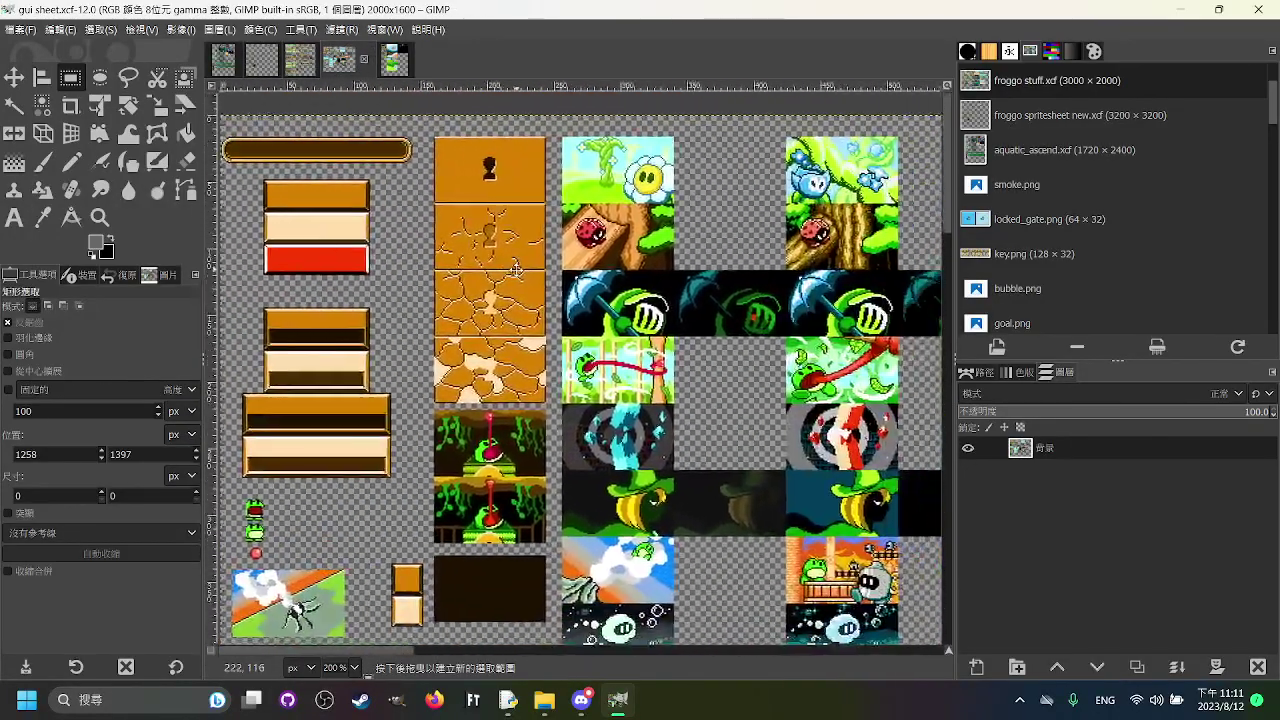
{"action": "left_click_drag", "start_coordinate": [516, 270], "coordinate": [441, 200]}
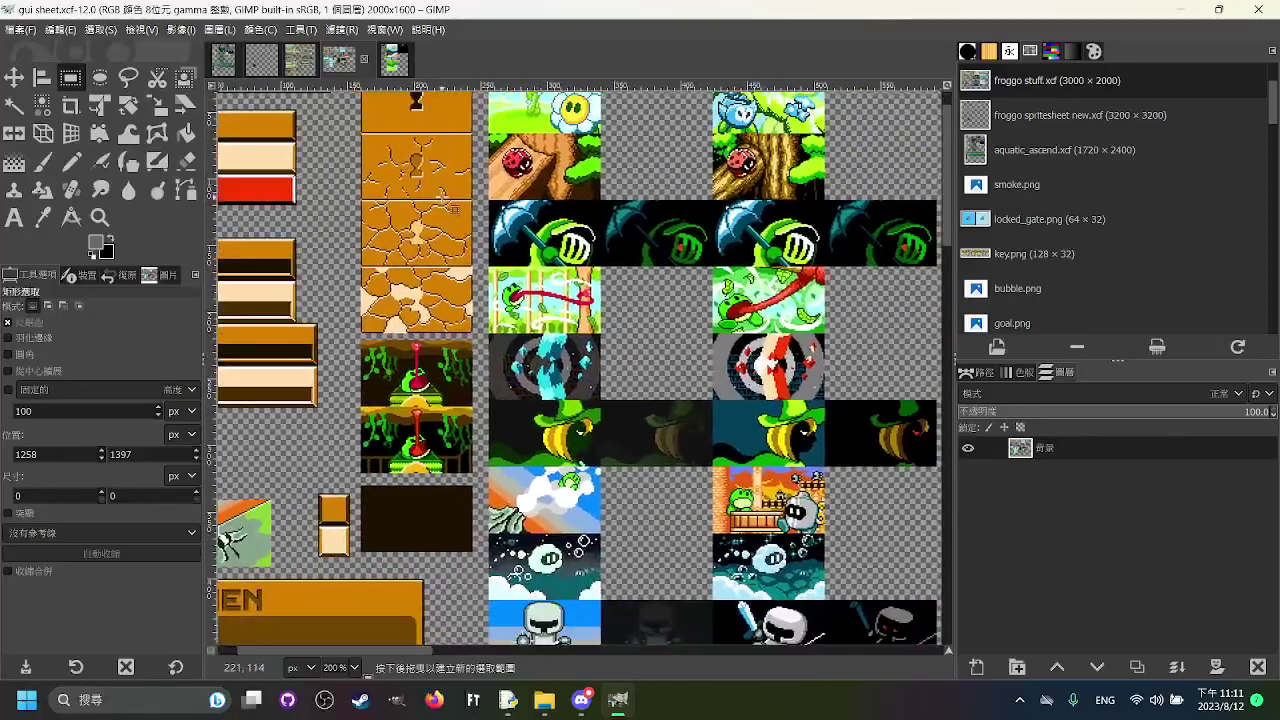
{"action": "left_click_drag", "start_coordinate": [502, 240], "coordinate": [410, 168]}
{"action": "scroll", "coordinate": [410, 168], "scroll_direction": "down", "scroll_amount": 1}
{"action": "left_click_drag", "start_coordinate": [290, 98], "coordinate": [403, 180]}
{"action": "scroll", "coordinate": [403, 180], "scroll_direction": "up", "scroll_amount": 2}
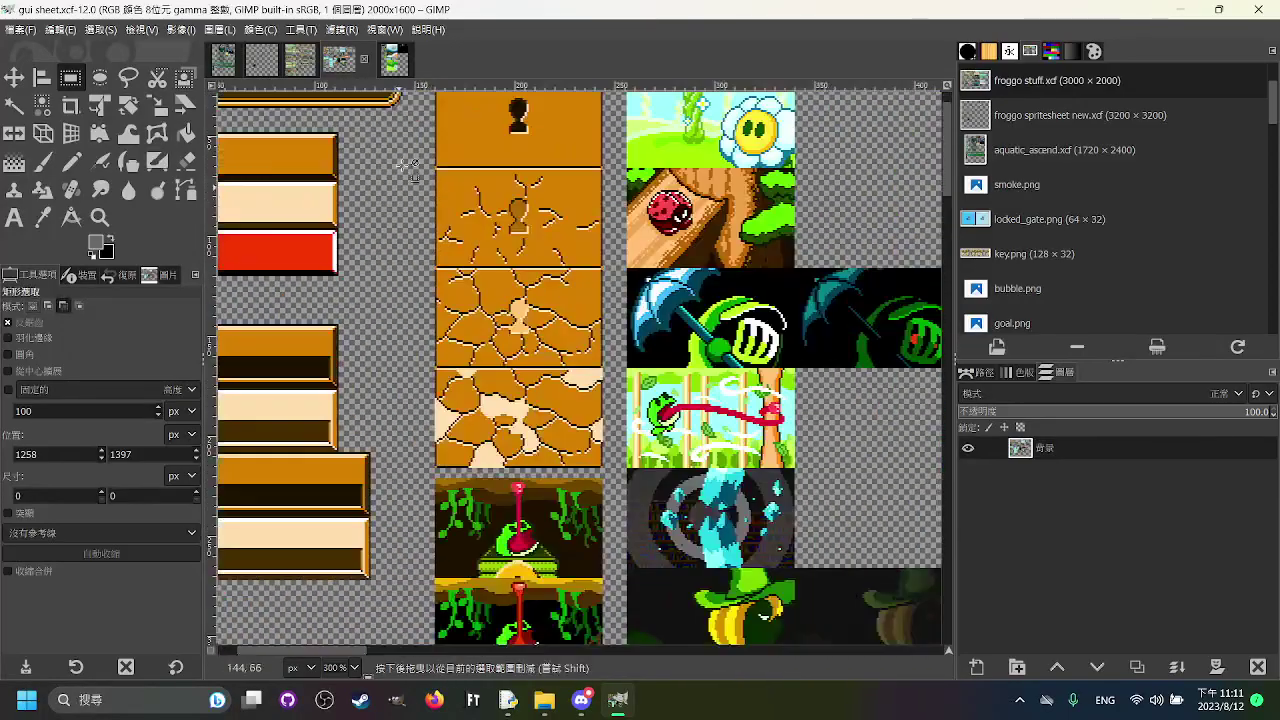
Step: Switch to world map.xcf and look over its map artwork and tiles
{"action": "left_click", "coordinate": [395, 62]}
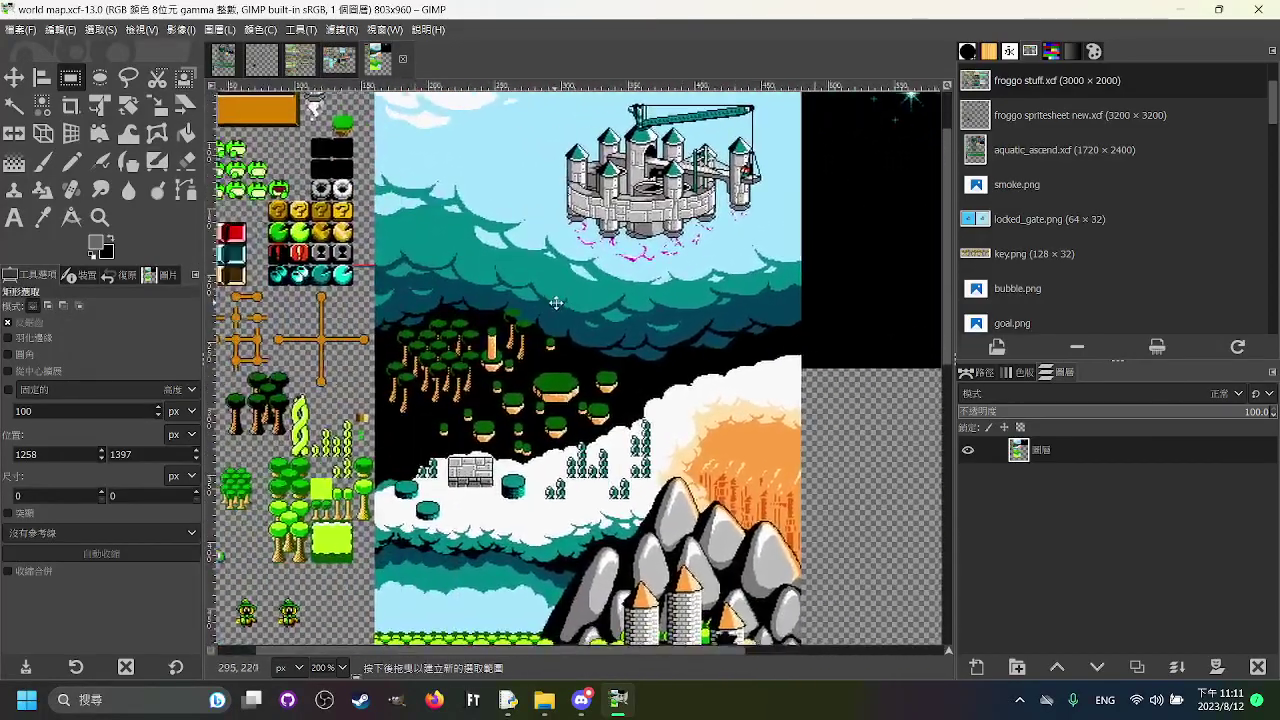
{"action": "scroll", "coordinate": [555, 302], "scroll_direction": "left", "scroll_amount": 3}
{"action": "scroll", "coordinate": [555, 302], "scroll_direction": "up", "scroll_amount": 2}
Step: Return to the froggo spritesheet and examine its sprite groups, from the right-hand sprites back to the lettering and lily pads
{"action": "left_click", "coordinate": [261, 60]}
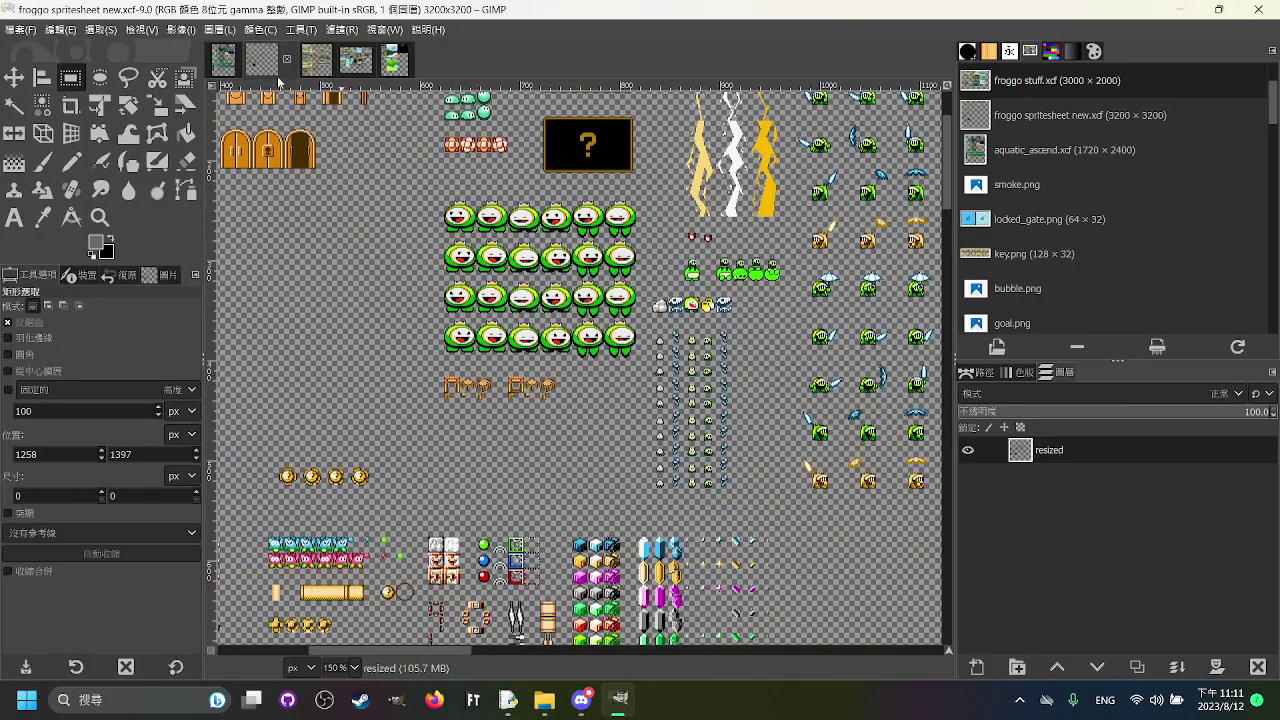
{"action": "scroll", "coordinate": [638, 243], "scroll_direction": "down", "scroll_amount": 1}
{"action": "scroll", "coordinate": [560, 220], "scroll_direction": "right", "scroll_amount": 3}
{"action": "scroll", "coordinate": [540, 250], "scroll_direction": "up", "scroll_amount": 2}
{"action": "scroll", "coordinate": [577, 302], "scroll_direction": "left", "scroll_amount": 1}
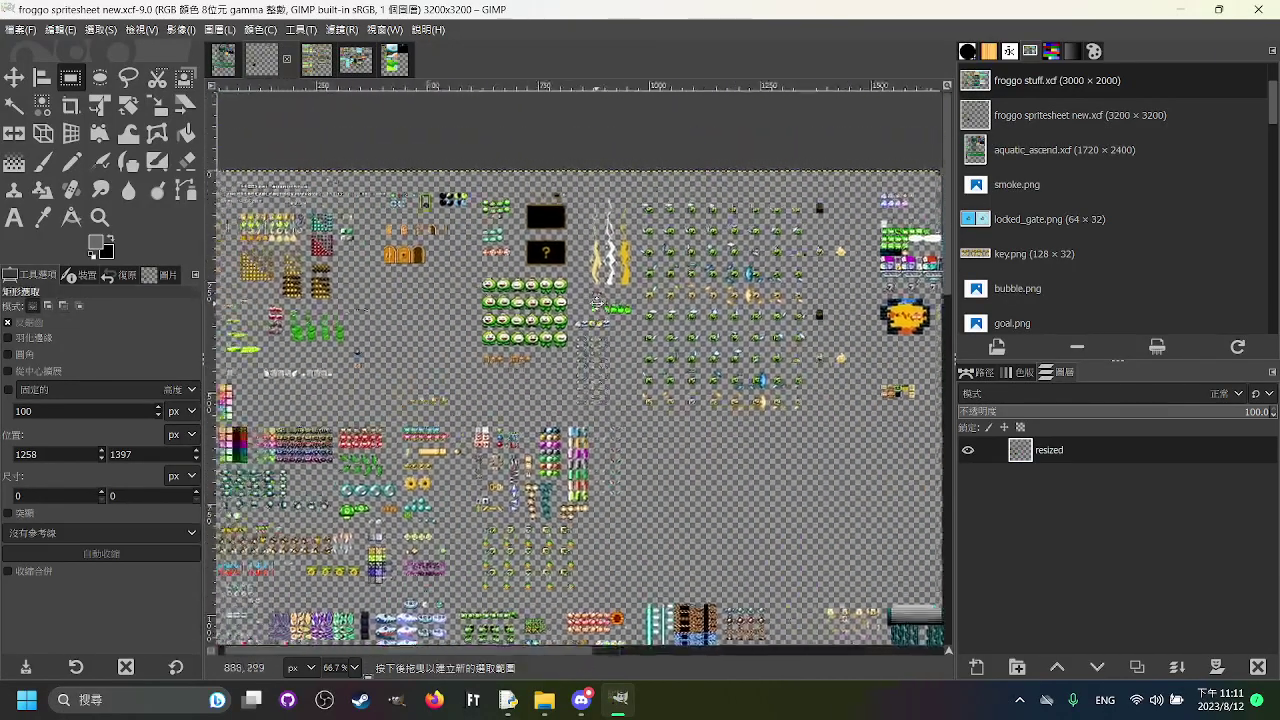
{"action": "scroll", "coordinate": [700, 325], "scroll_direction": "down", "scroll_amount": 1}
{"action": "scroll", "coordinate": [669, 298], "scroll_direction": "right", "scroll_amount": 1}
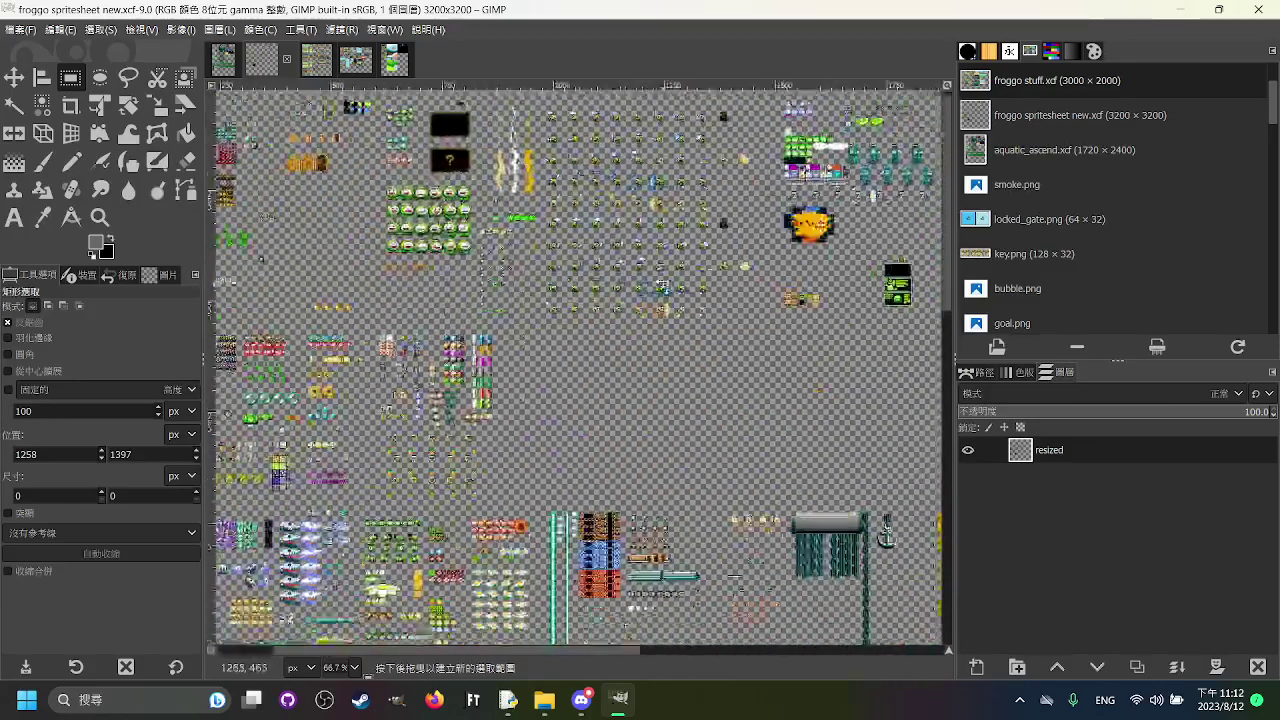
{"action": "scroll", "coordinate": [684, 325], "scroll_direction": "up", "scroll_amount": 2}
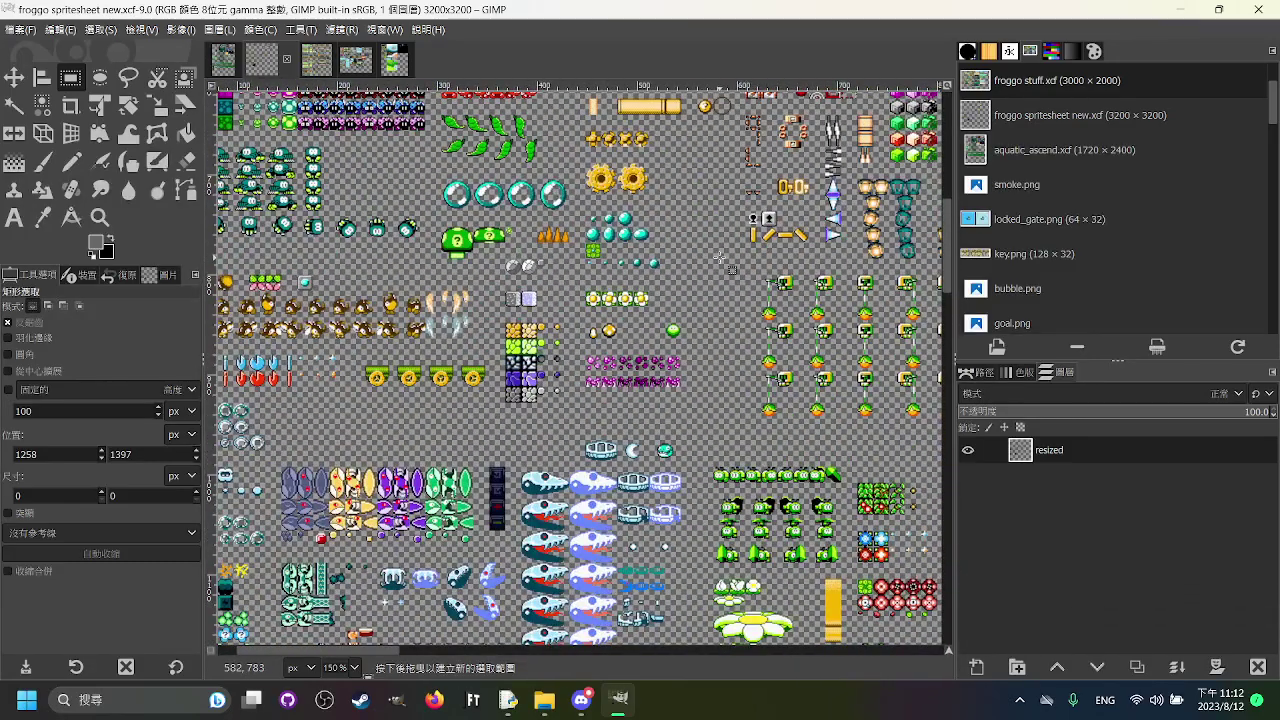
{"action": "scroll", "coordinate": [698, 255], "scroll_direction": "up", "scroll_amount": 5}
{"action": "scroll", "coordinate": [698, 255], "scroll_direction": "left", "scroll_amount": 3}
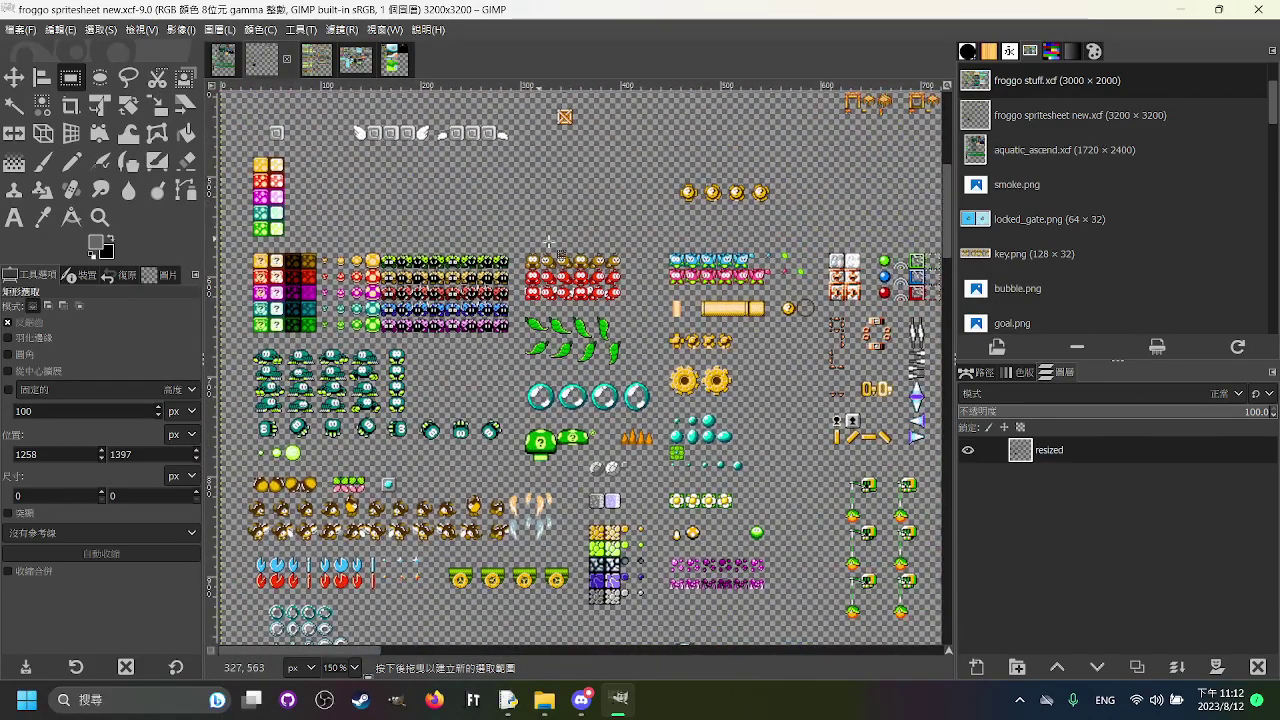
{"action": "scroll", "coordinate": [635, 213], "scroll_direction": "down", "scroll_amount": 1}
{"action": "left_click_drag", "start_coordinate": [632, 190], "coordinate": [537, 525]}
{"action": "scroll", "coordinate": [363, 244], "scroll_direction": "up", "scroll_amount": 1}
{"action": "left_click_drag", "start_coordinate": [401, 258], "coordinate": [457, 215]}
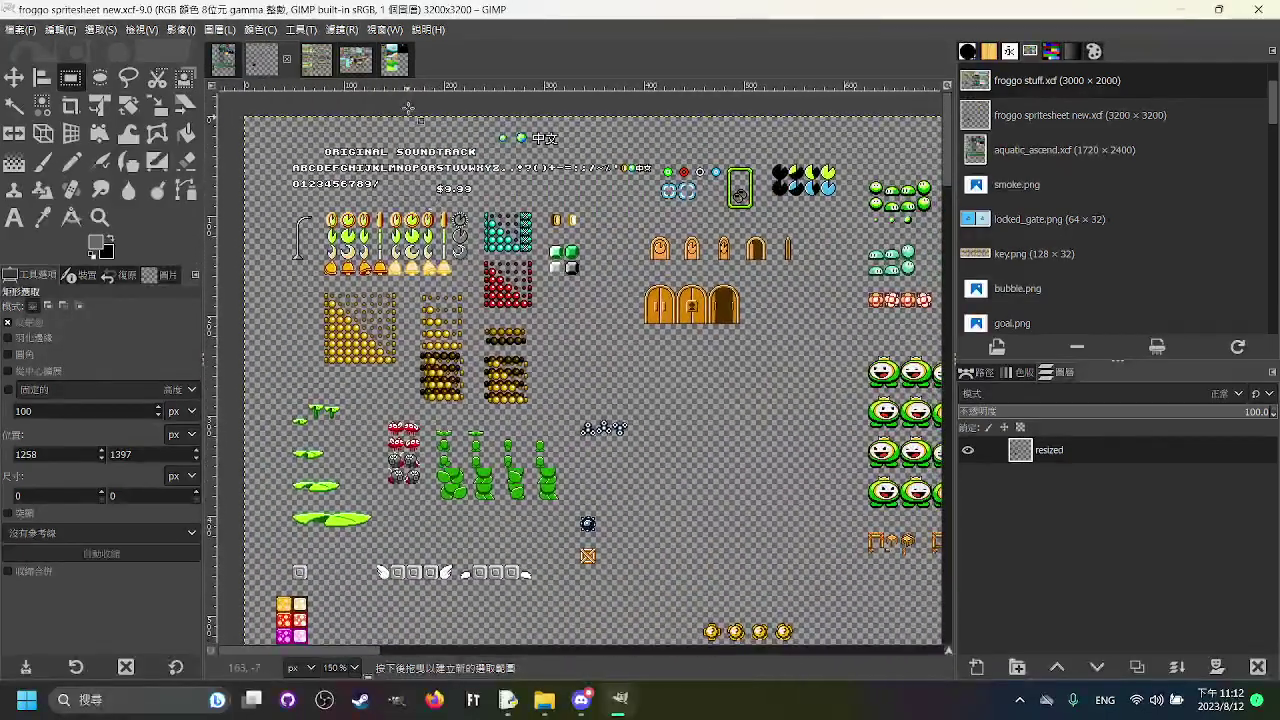
Step: Bring up world map.xcf and examine the icons, blocks and path pieces beside the map
{"action": "left_click", "coordinate": [395, 66]}
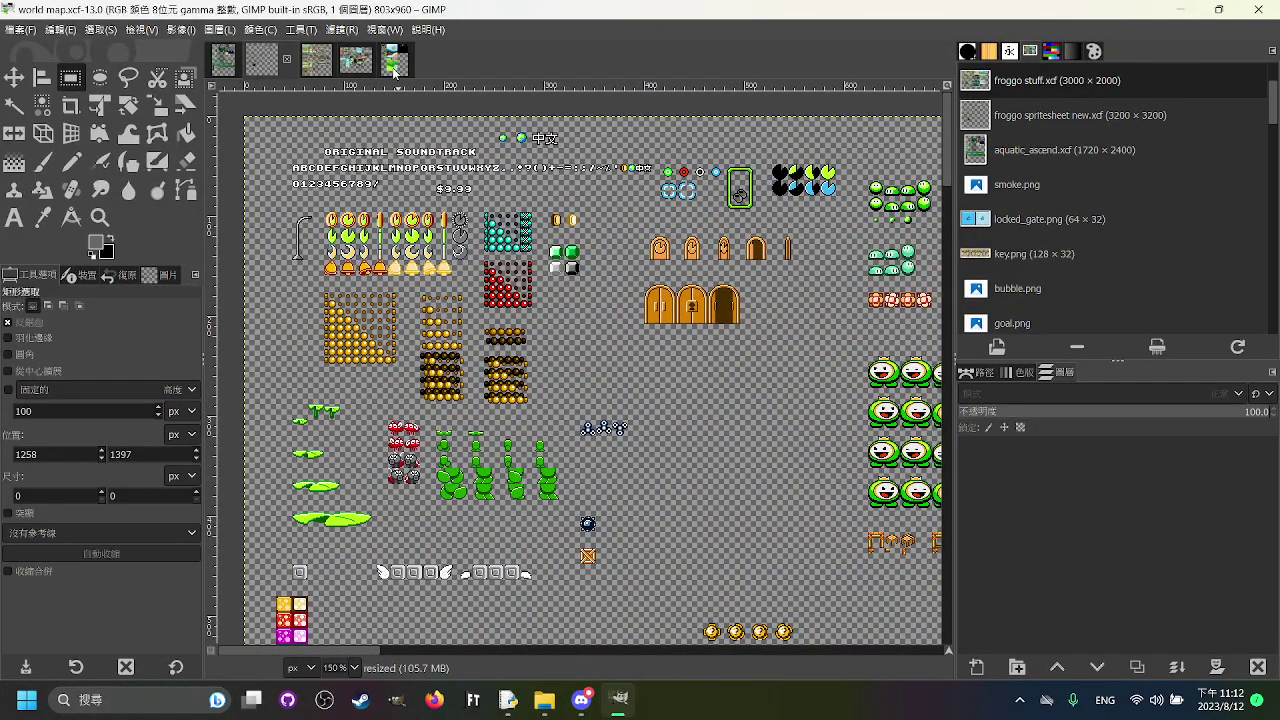
{"action": "scroll", "coordinate": [618, 264], "scroll_direction": "down", "scroll_amount": 1}
{"action": "left_click_drag", "start_coordinate": [607, 190], "coordinate": [470, 264]}
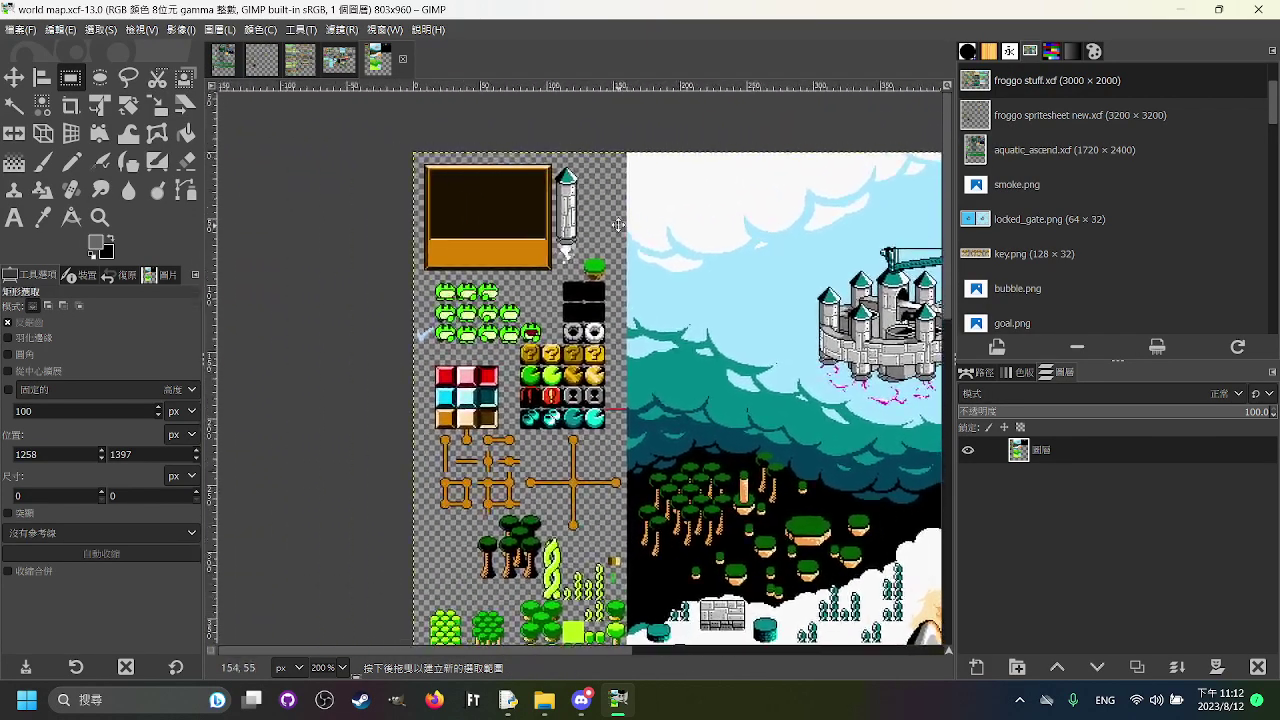
Step: Look over the world map artwork, gui sheet.xcf and tilesheet.xcf, and return to the froggo spritesheet
{"action": "left_click_drag", "start_coordinate": [619, 224], "coordinate": [547, 217]}
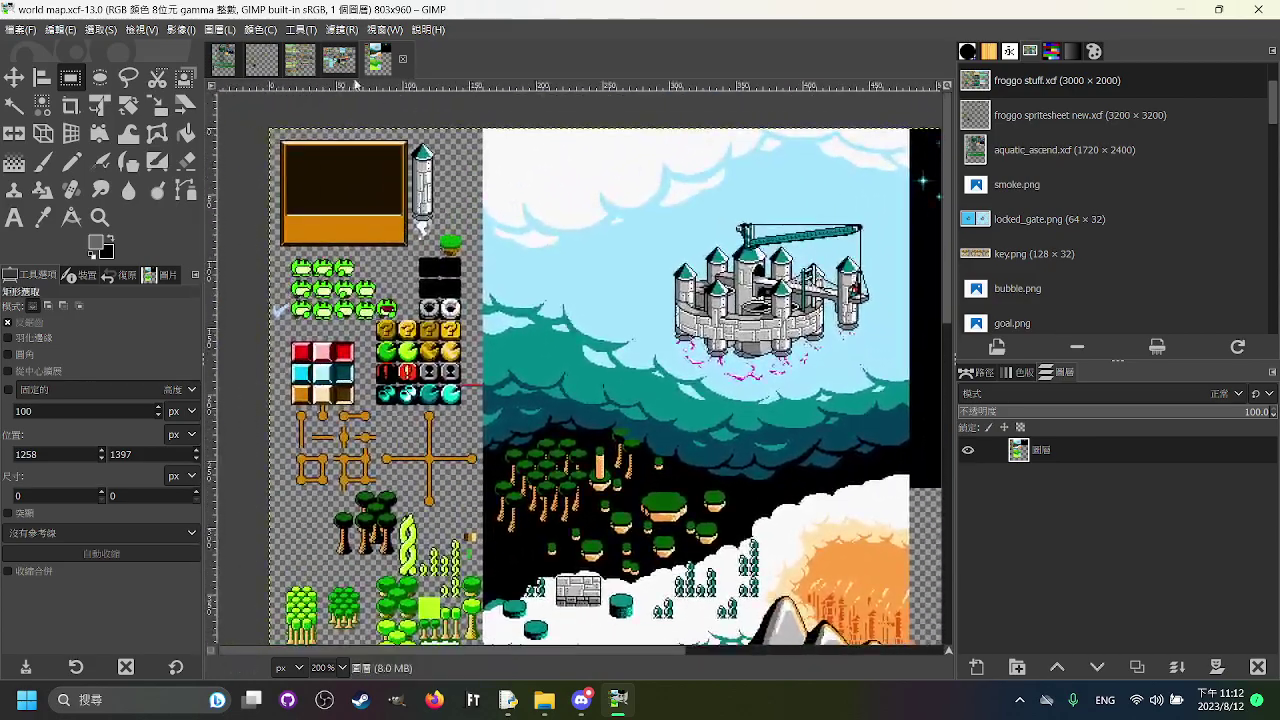
{"action": "left_click", "coordinate": [345, 68]}
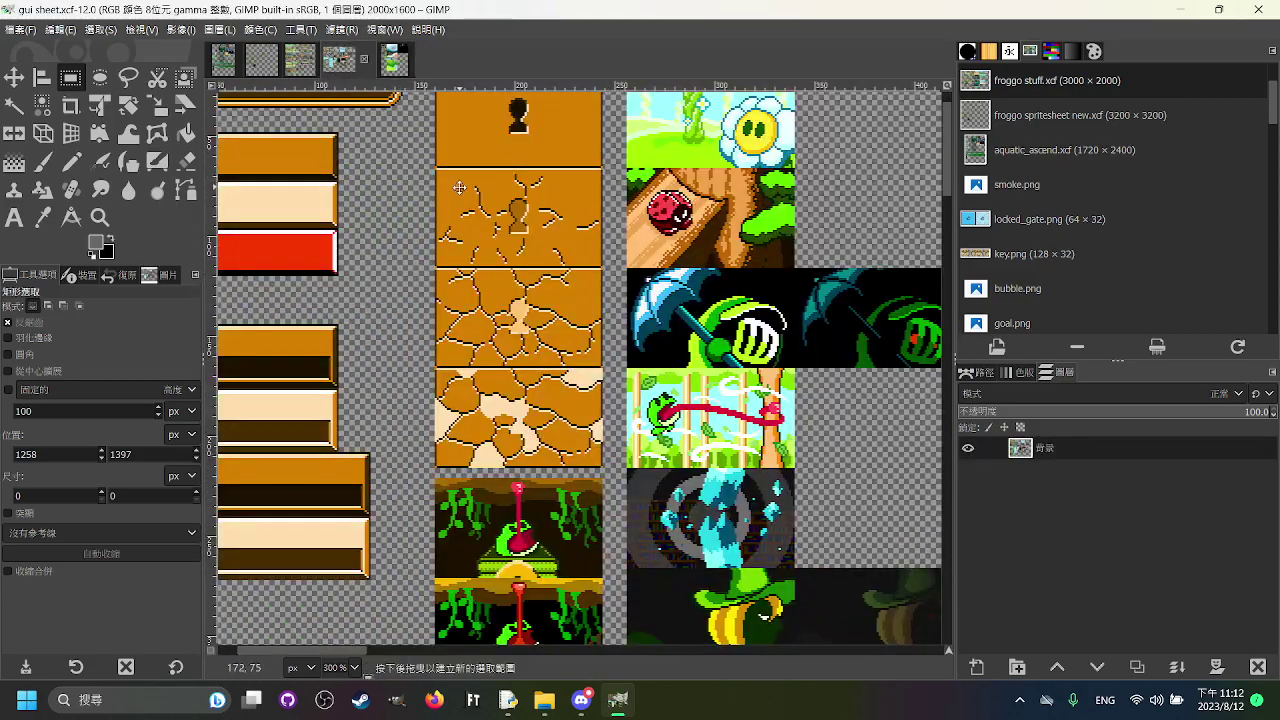
{"action": "scroll", "coordinate": [466, 243], "scroll_direction": "down", "scroll_amount": 1, "text": "ctrl"}
{"action": "left_click", "coordinate": [303, 68]}
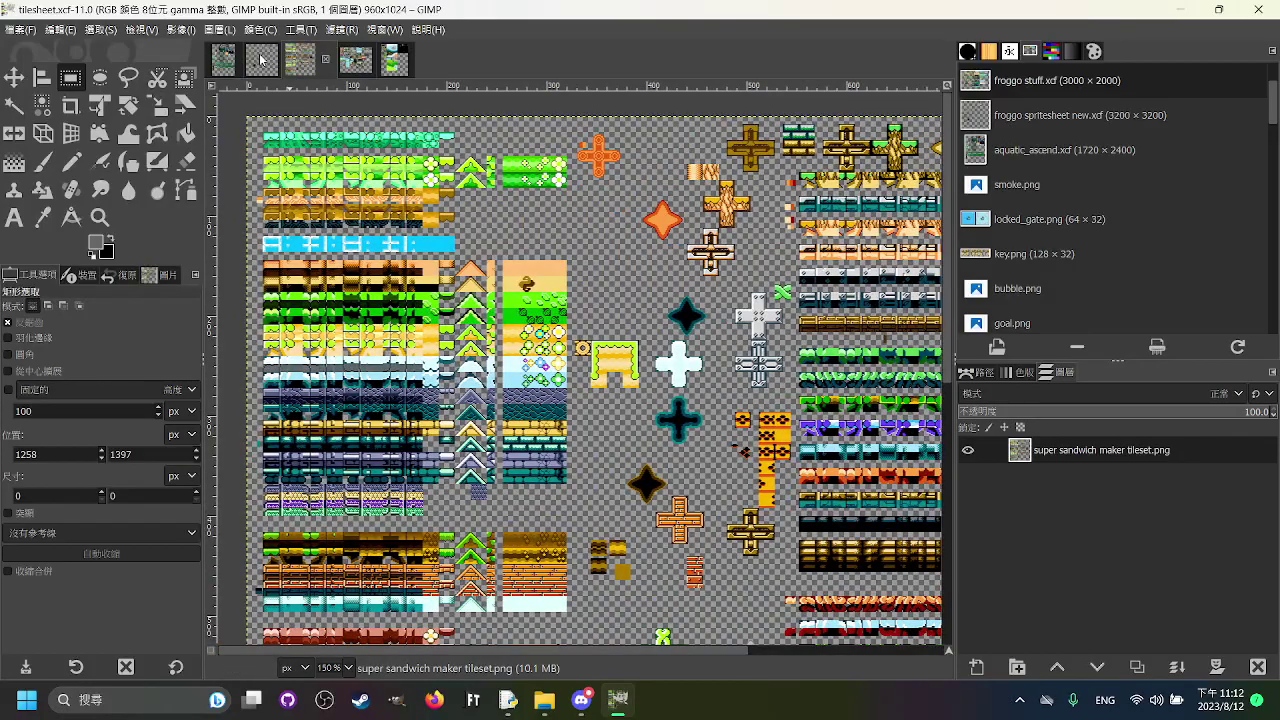
{"action": "left_click", "coordinate": [261, 60]}
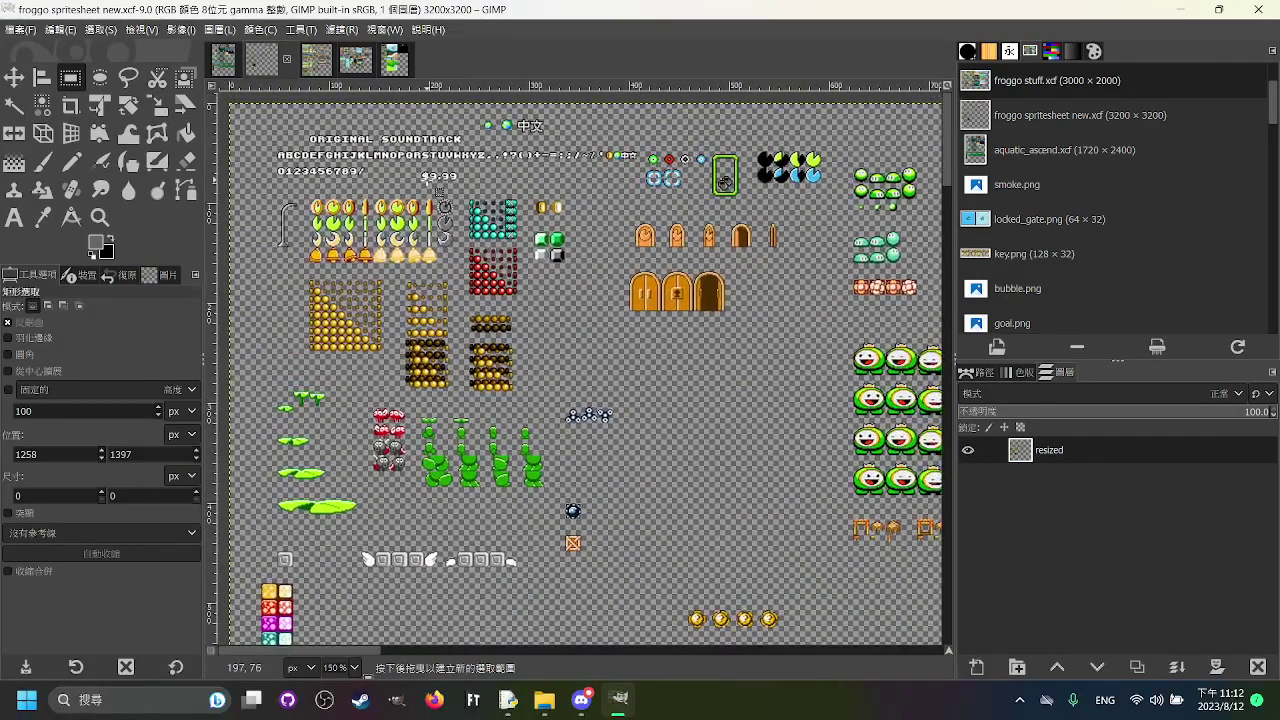
Step: Crop the froggo spritesheet to the row of small door sprites, about 160 × 41 px, and undo the crop
{"action": "left_click_drag", "start_coordinate": [509, 184], "coordinate": [525, 207]}
{"action": "left_click_drag", "start_coordinate": [662, 297], "coordinate": [543, 302]}
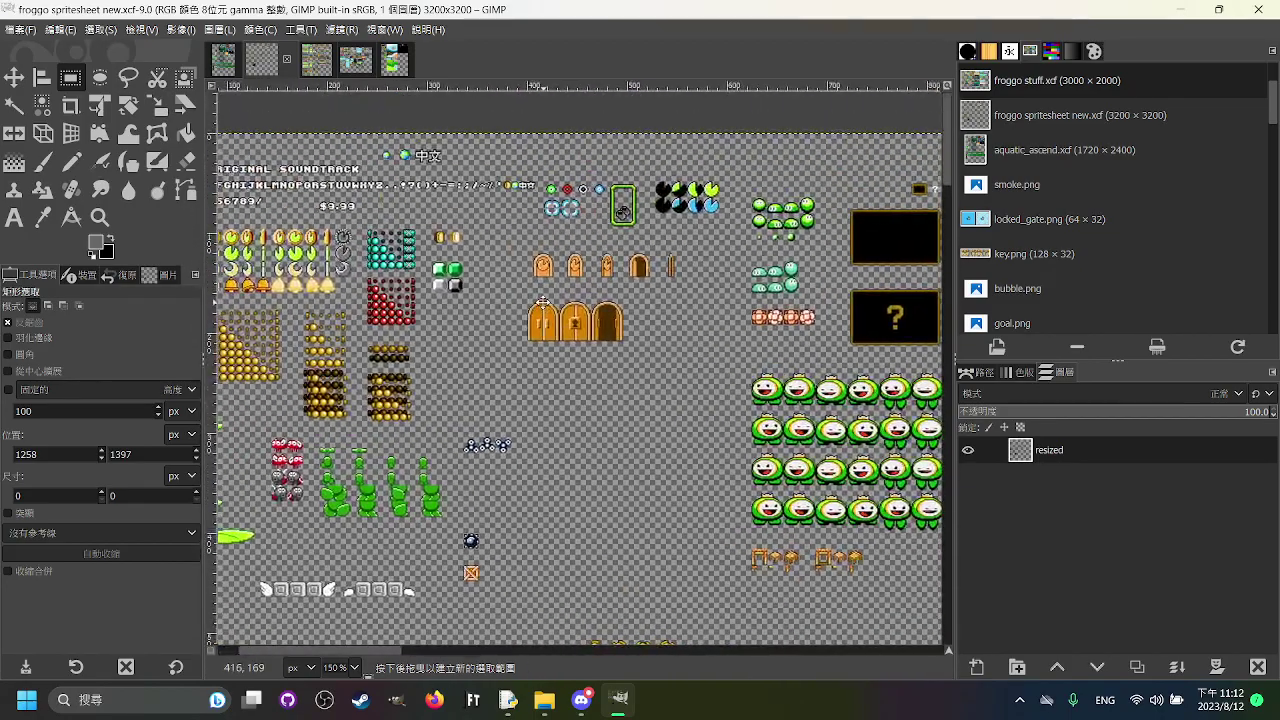
{"action": "scroll", "coordinate": [541, 302], "scroll_direction": "down", "scroll_amount": 1}
{"action": "scroll", "coordinate": [541, 302], "scroll_direction": "left", "scroll_amount": 1}
{"action": "left_click", "coordinate": [70, 105]}
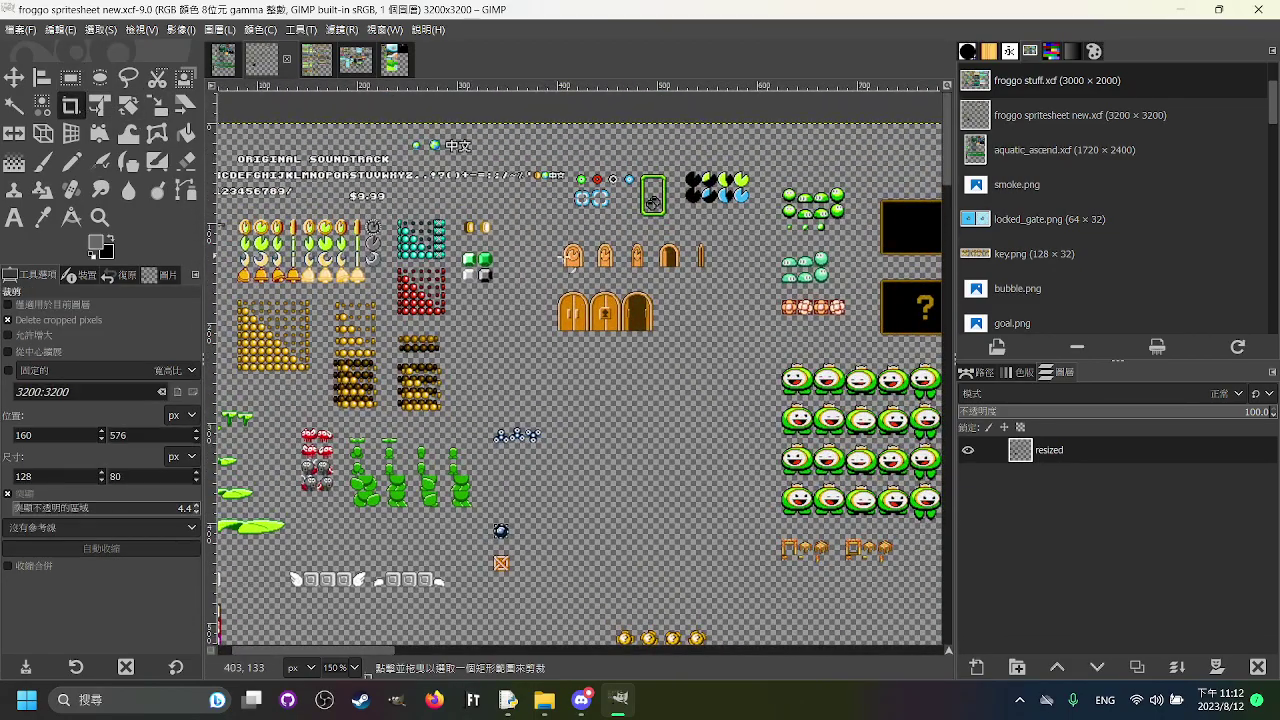
{"action": "scroll", "coordinate": [505, 241], "scroll_direction": "up", "scroll_amount": 4}
{"action": "left_click_drag", "start_coordinate": [449, 214], "coordinate": [724, 362]}
{"action": "key", "text": "Return"}
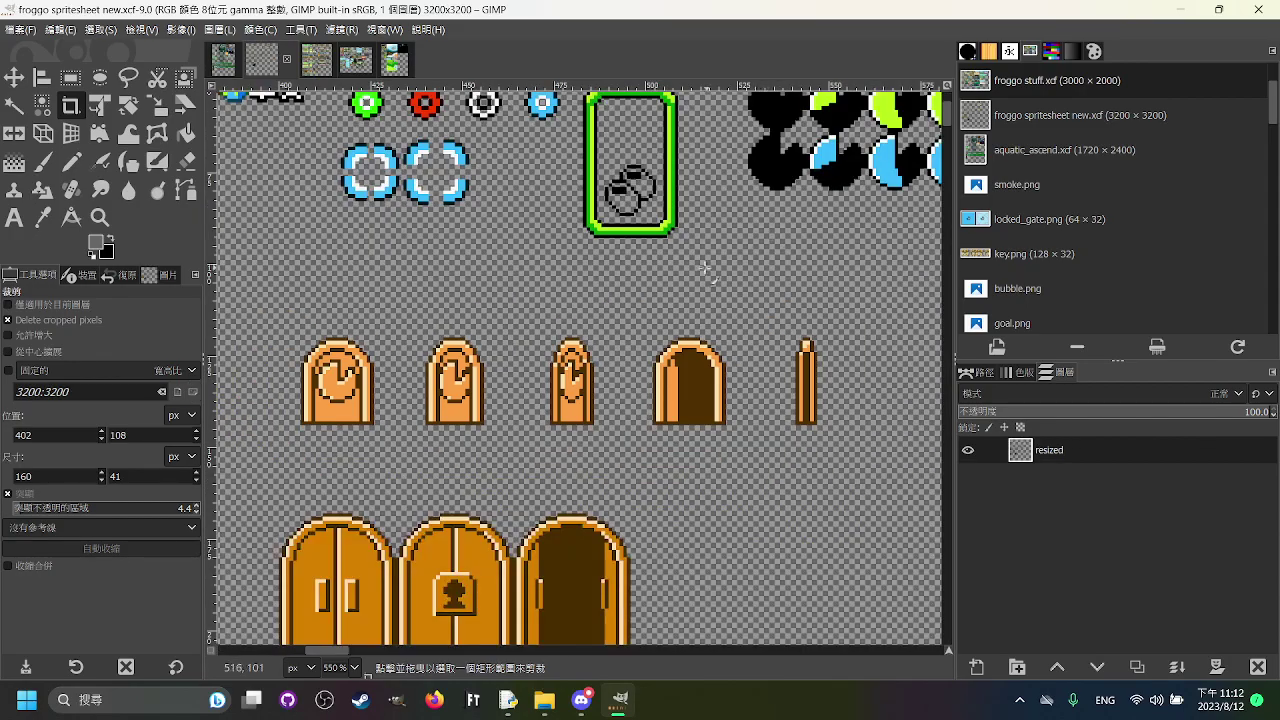
{"action": "key", "text": "ctrl+z"}
{"action": "scroll", "coordinate": [821, 294], "scroll_direction": "down", "scroll_amount": 5}
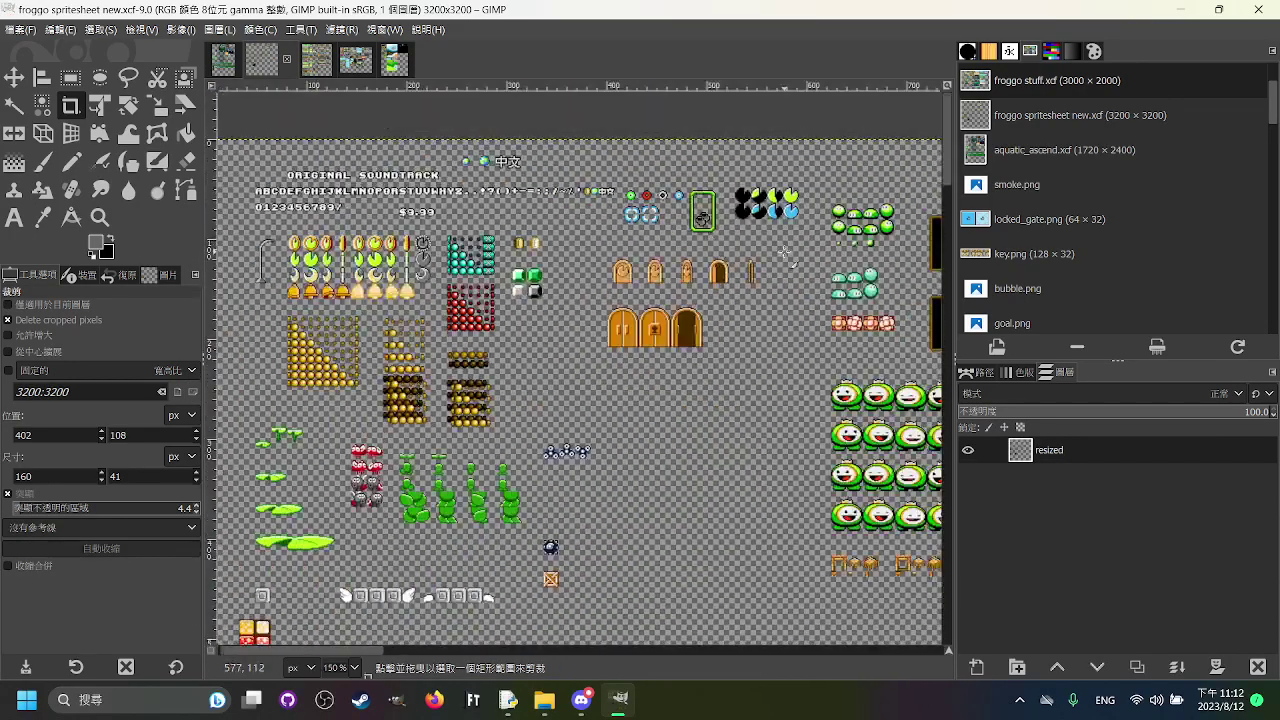
Step: Switch to File Explorer and browse the exported sprite PNGs in the sheets folder from beginning to end
{"action": "left_click", "coordinate": [544, 699]}
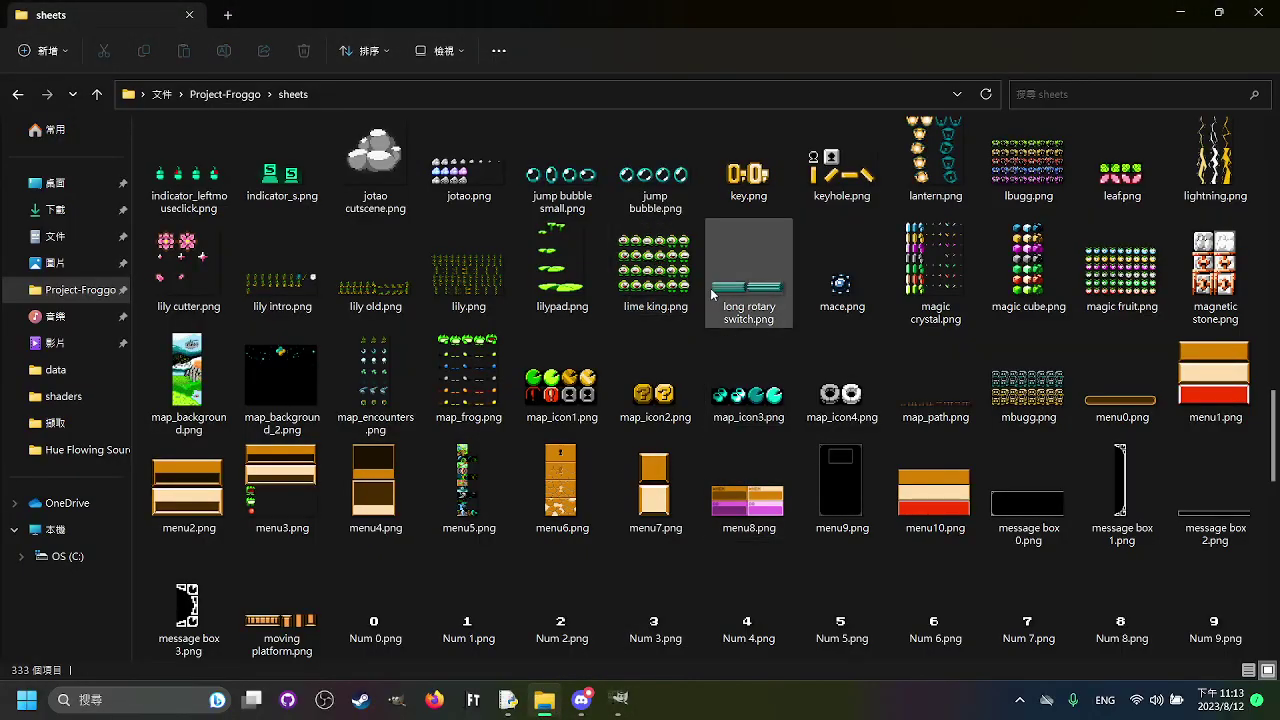
{"action": "scroll", "coordinate": [740, 260], "scroll_direction": "up", "scroll_amount": 10}
{"action": "scroll", "coordinate": [725, 306], "scroll_direction": "down", "scroll_amount": 20}
{"action": "scroll", "coordinate": [740, 330], "scroll_direction": "up", "scroll_amount": 20}
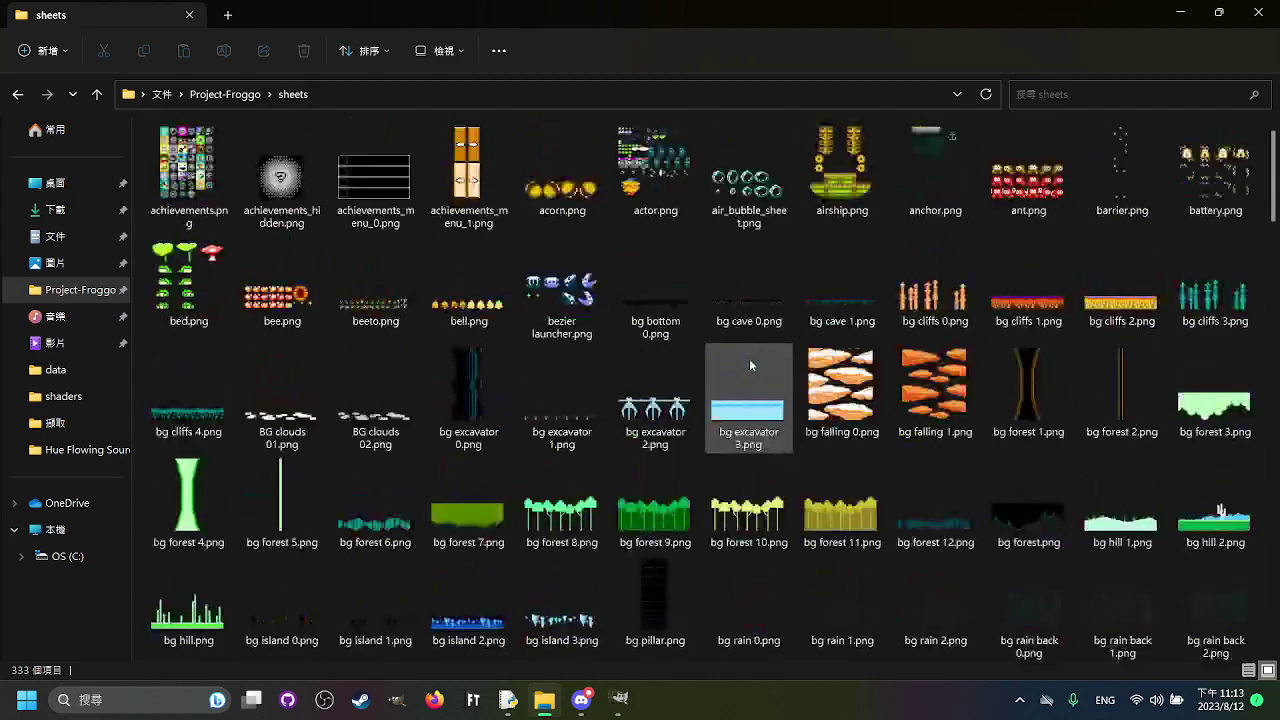
{"action": "scroll", "coordinate": [749, 358], "scroll_direction": "down", "scroll_amount": 5}
{"action": "scroll", "coordinate": [700, 340], "scroll_direction": "down", "scroll_amount": 20}
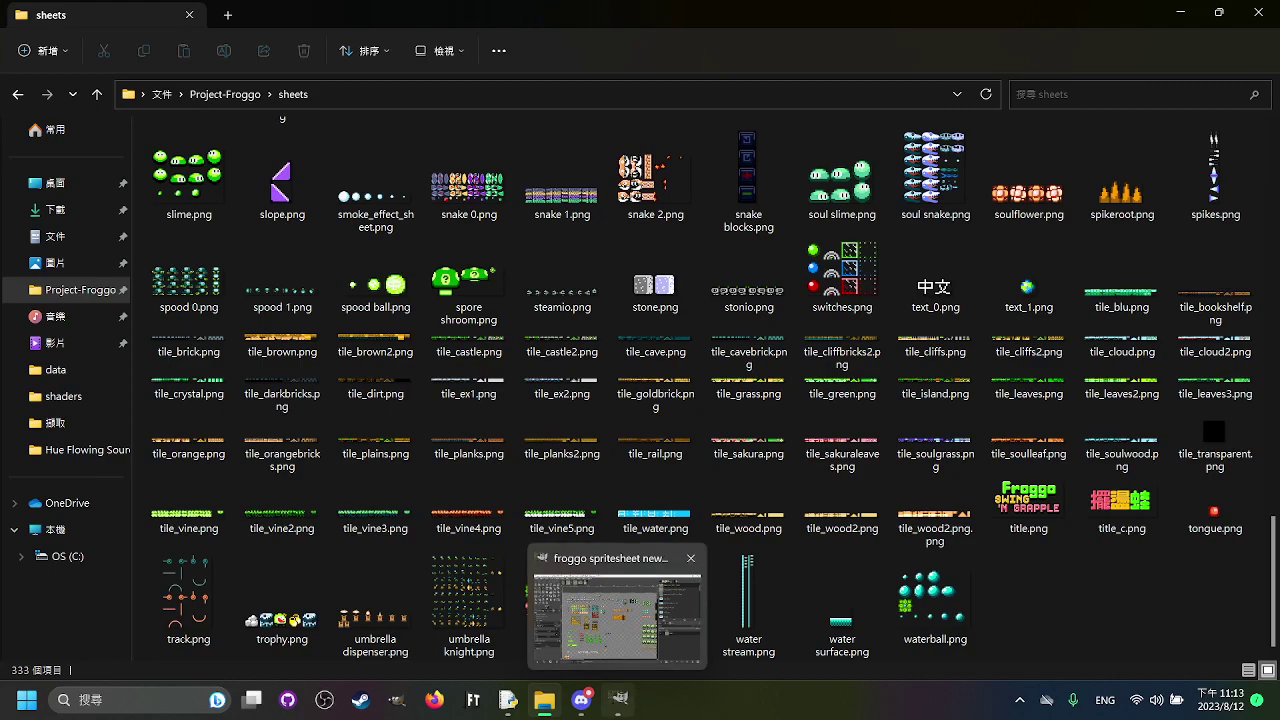
Step: Return to the froggo spritesheet in GIMP, look over the sprite groups farther right, and activate the Rectangle Select tool
{"action": "left_click", "coordinate": [620, 698]}
{"action": "scroll", "coordinate": [610, 403], "scroll_direction": "down", "scroll_amount": 3}
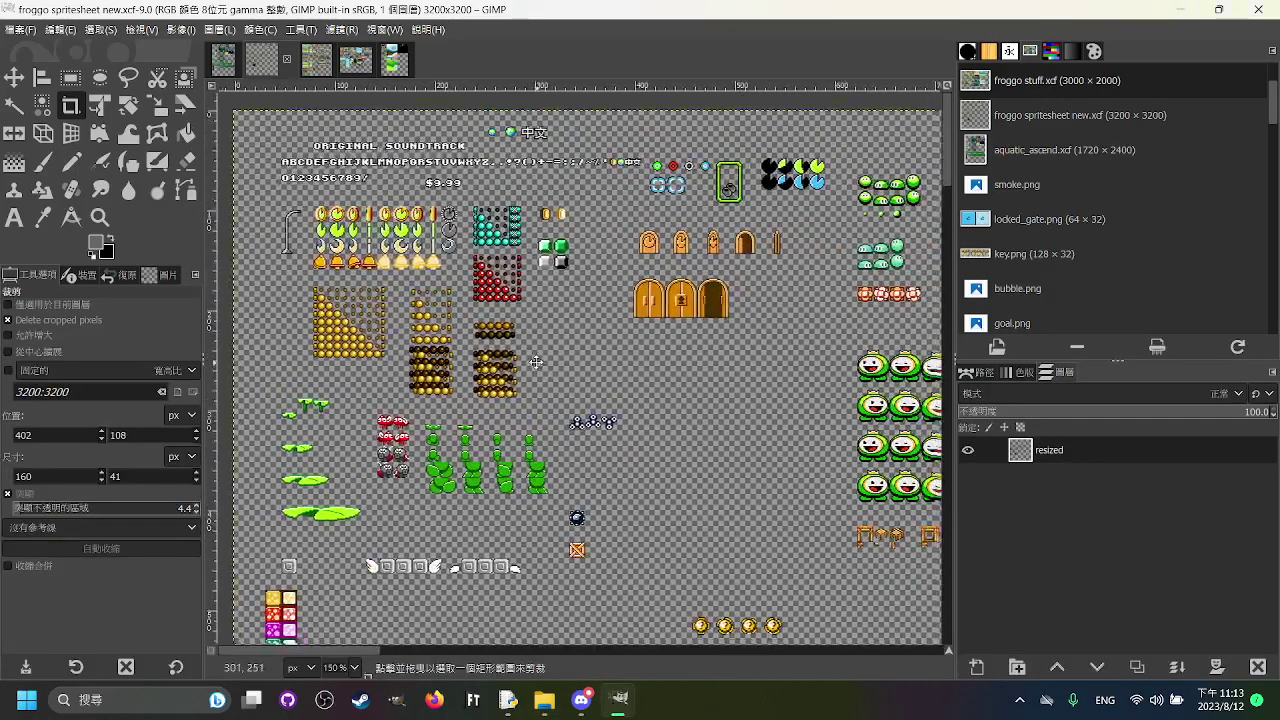
{"action": "scroll", "coordinate": [501, 399], "scroll_direction": "right", "scroll_amount": 8}
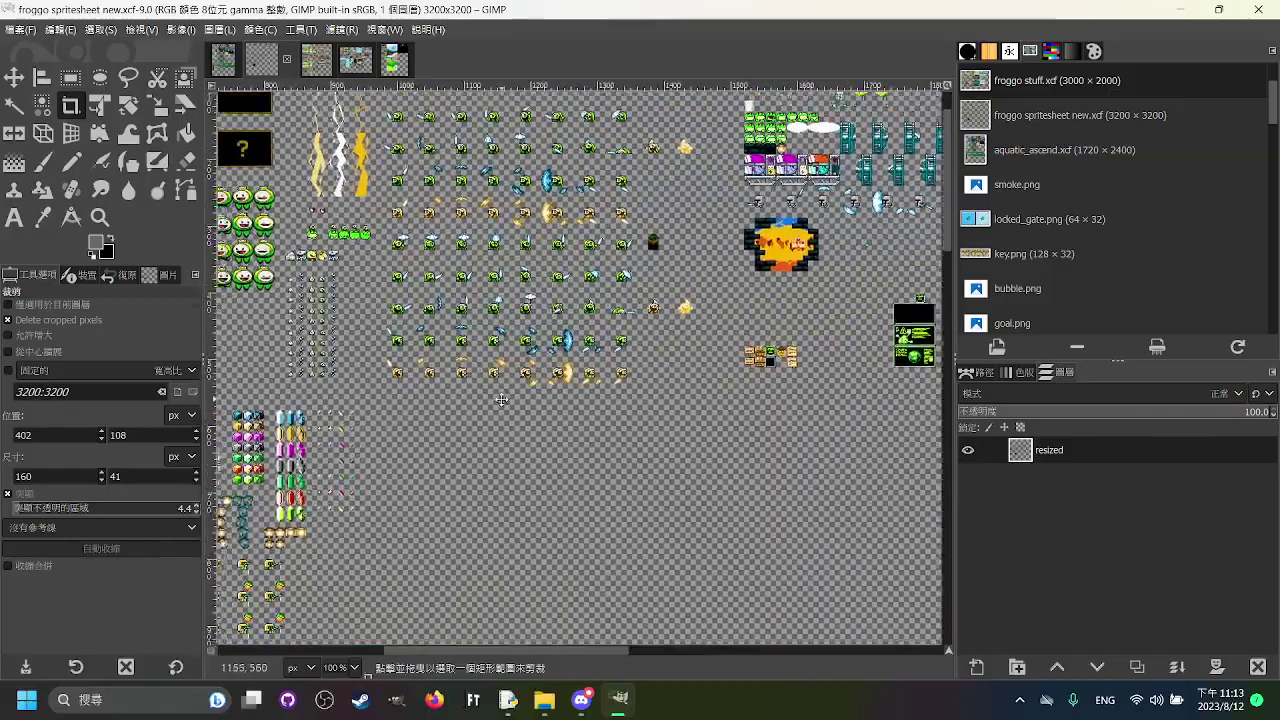
{"action": "left_click_drag", "start_coordinate": [501, 399], "coordinate": [736, 424]}
{"action": "scroll", "coordinate": [735, 424], "scroll_direction": "left", "scroll_amount": 5}
{"action": "key", "text": "r"}
{"action": "scroll", "coordinate": [340, 233], "scroll_direction": "up", "scroll_amount": 1}
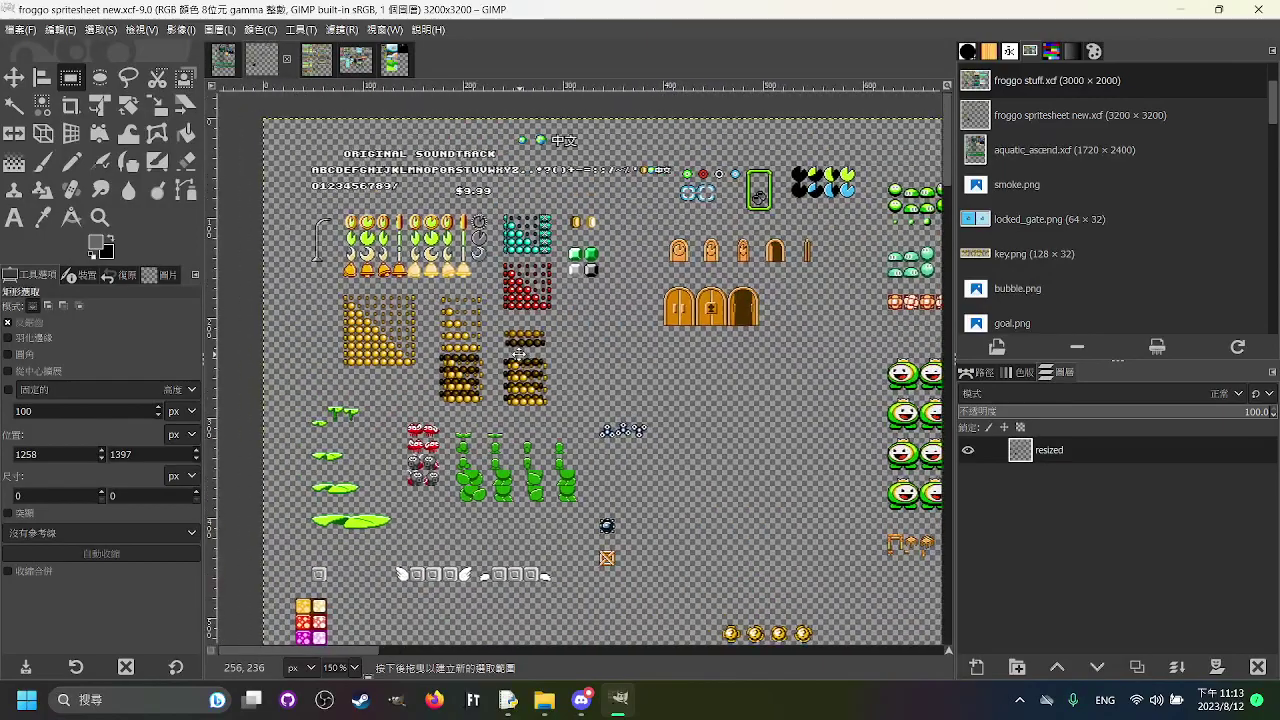
Step: Examine the doors, gems, bells and lettering in the upper part of the froggo spritesheet
{"action": "left_click_drag", "start_coordinate": [680, 360], "coordinate": [664, 368]}
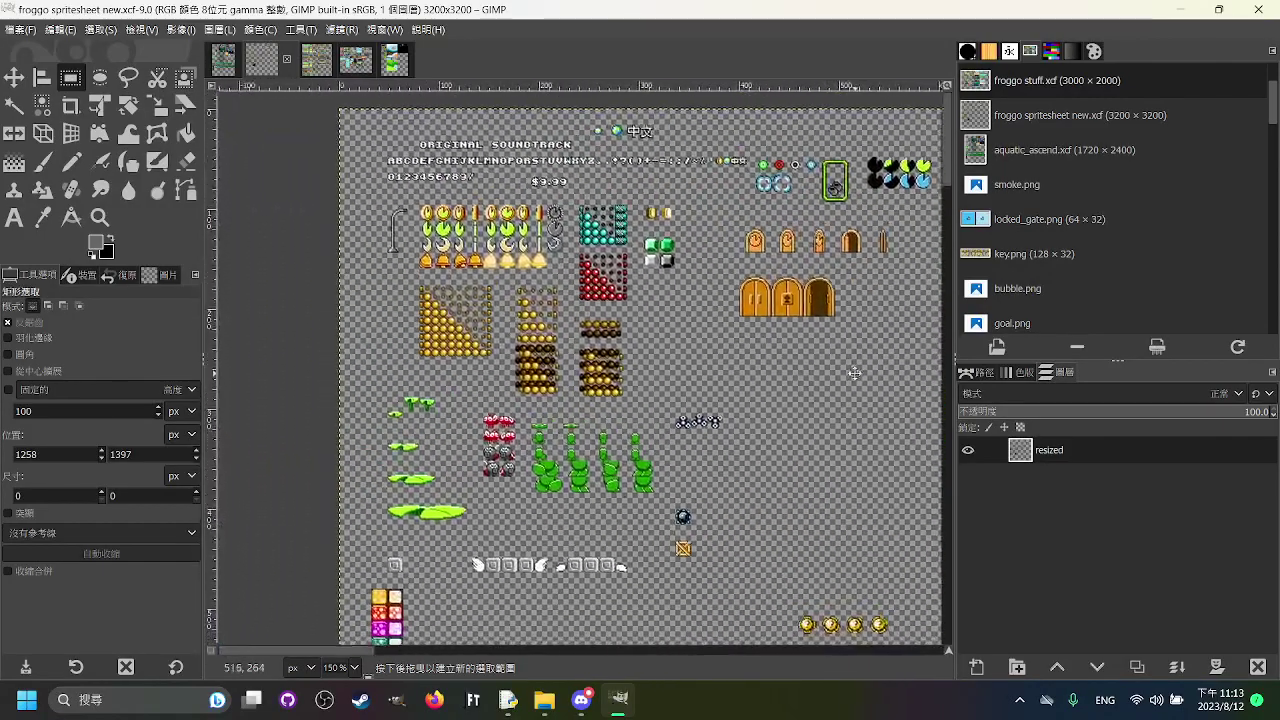
{"action": "left_click_drag", "start_coordinate": [854, 373], "coordinate": [729, 412]}
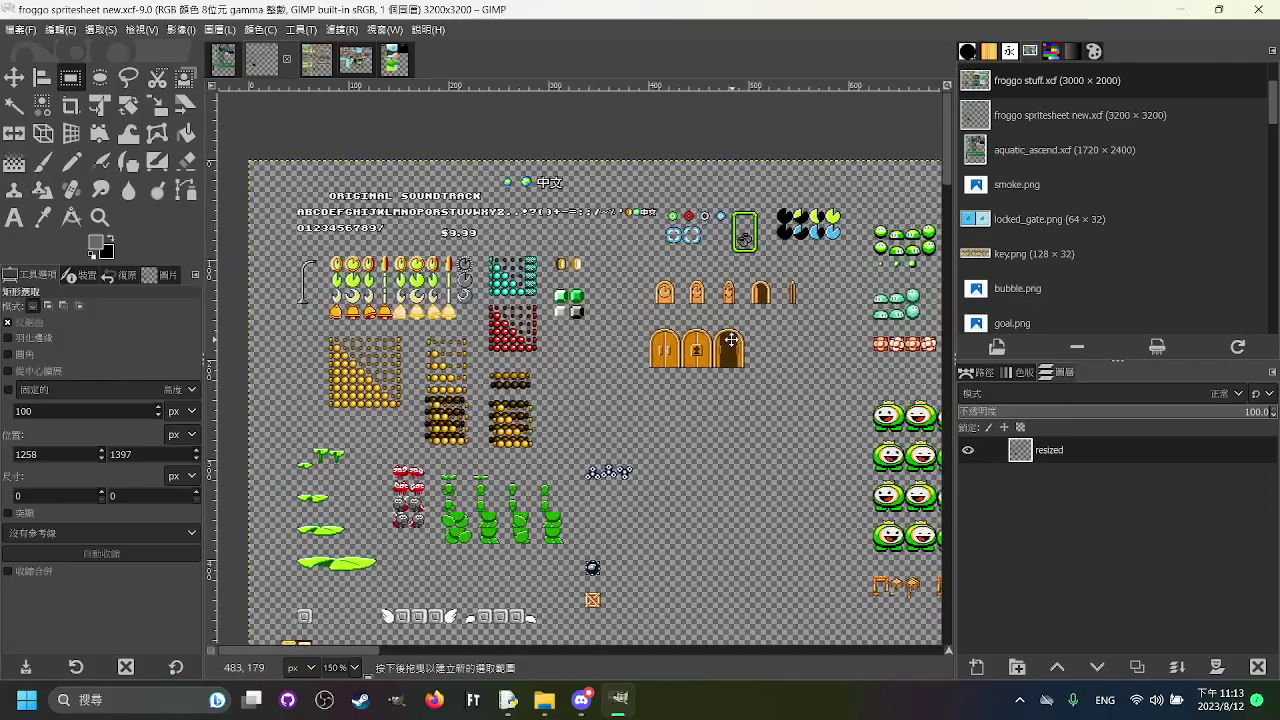
{"action": "scroll", "coordinate": [690, 360], "scroll_direction": "up", "scroll_amount": 1}
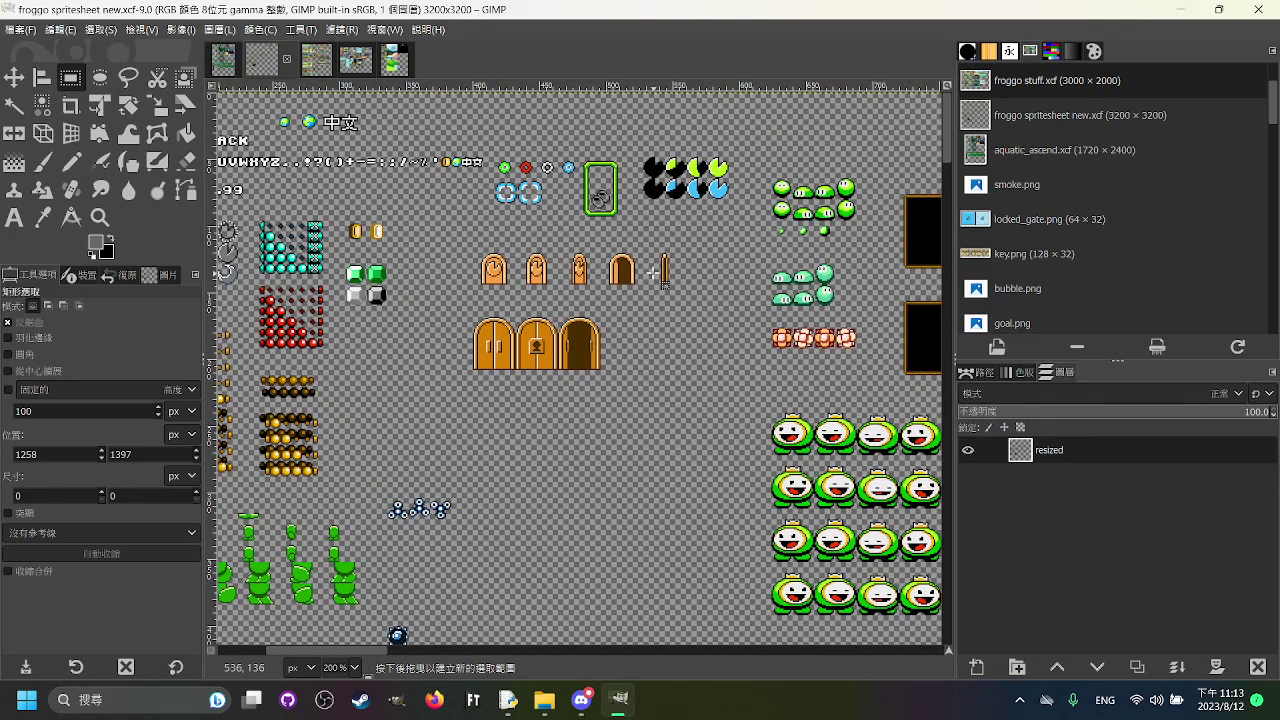
{"action": "left_click_drag", "start_coordinate": [600, 395], "coordinate": [665, 334]}
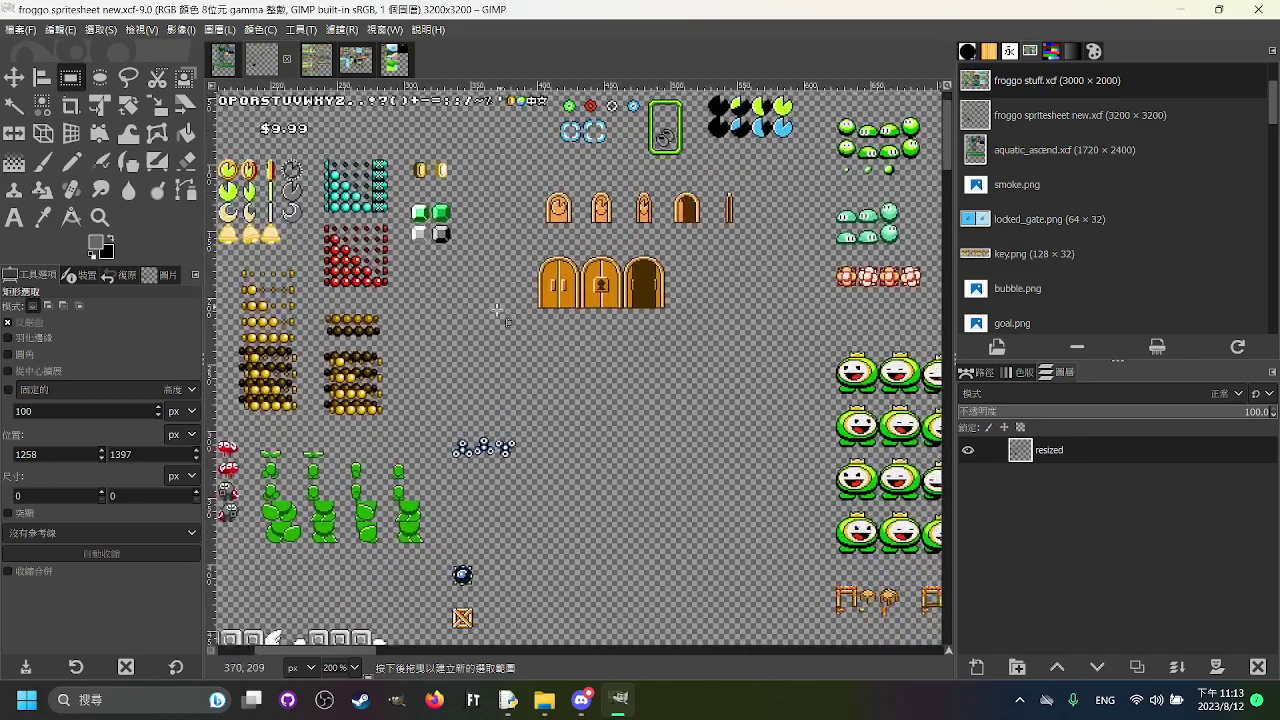
{"action": "left_click_drag", "start_coordinate": [737, 392], "coordinate": [743, 425]}
{"action": "scroll", "coordinate": [760, 460], "scroll_direction": "down", "scroll_amount": 1}
{"action": "scroll", "coordinate": [752, 429], "scroll_direction": "up", "scroll_amount": 1}
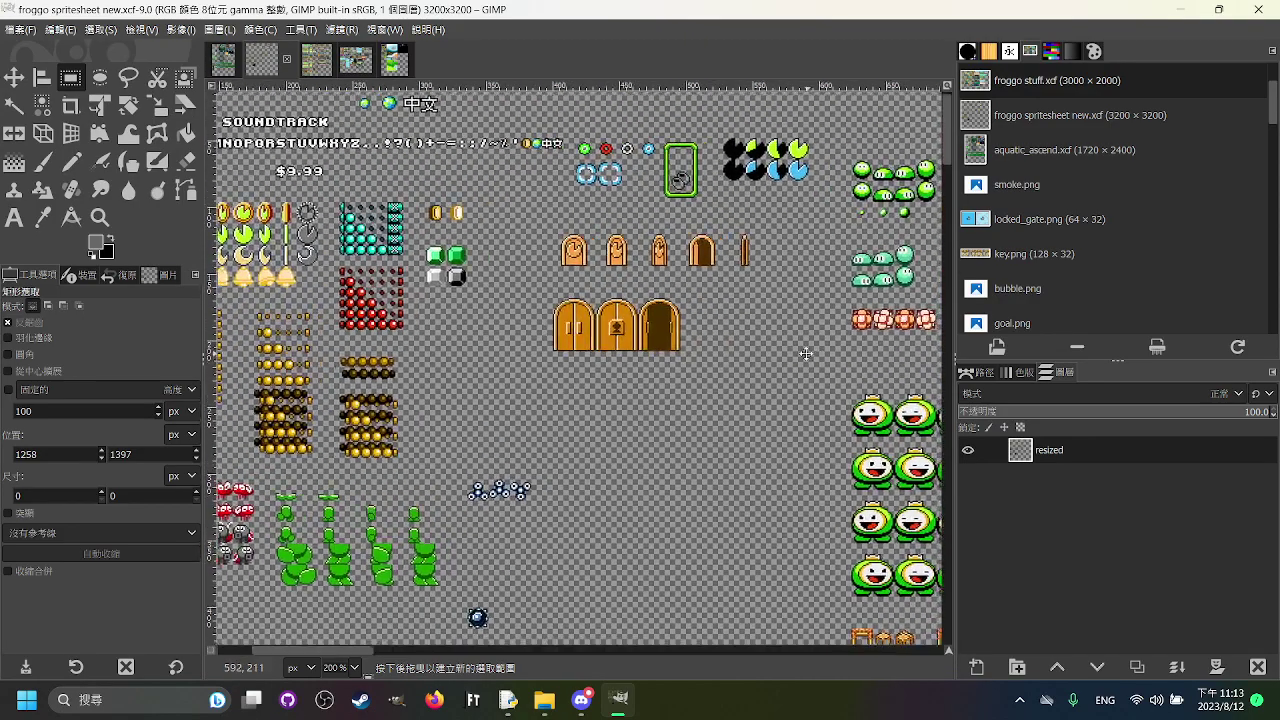
{"action": "scroll", "coordinate": [700, 345], "scroll_direction": "up", "scroll_amount": 2}
{"action": "scroll", "coordinate": [650, 343], "scroll_direction": "left", "scroll_amount": 4}
{"action": "mouse_move", "coordinate": [559, 316]}
{"action": "left_mouse_down"}
{"action": "mouse_move", "coordinate": [596, 324]}
{"action": "mouse_move", "coordinate": [567, 309]}
{"action": "left_mouse_up"}
{"action": "scroll", "coordinate": [590, 309], "scroll_direction": "down", "scroll_amount": 1}
{"action": "scroll", "coordinate": [590, 309], "scroll_direction": "right", "scroll_amount": 1}
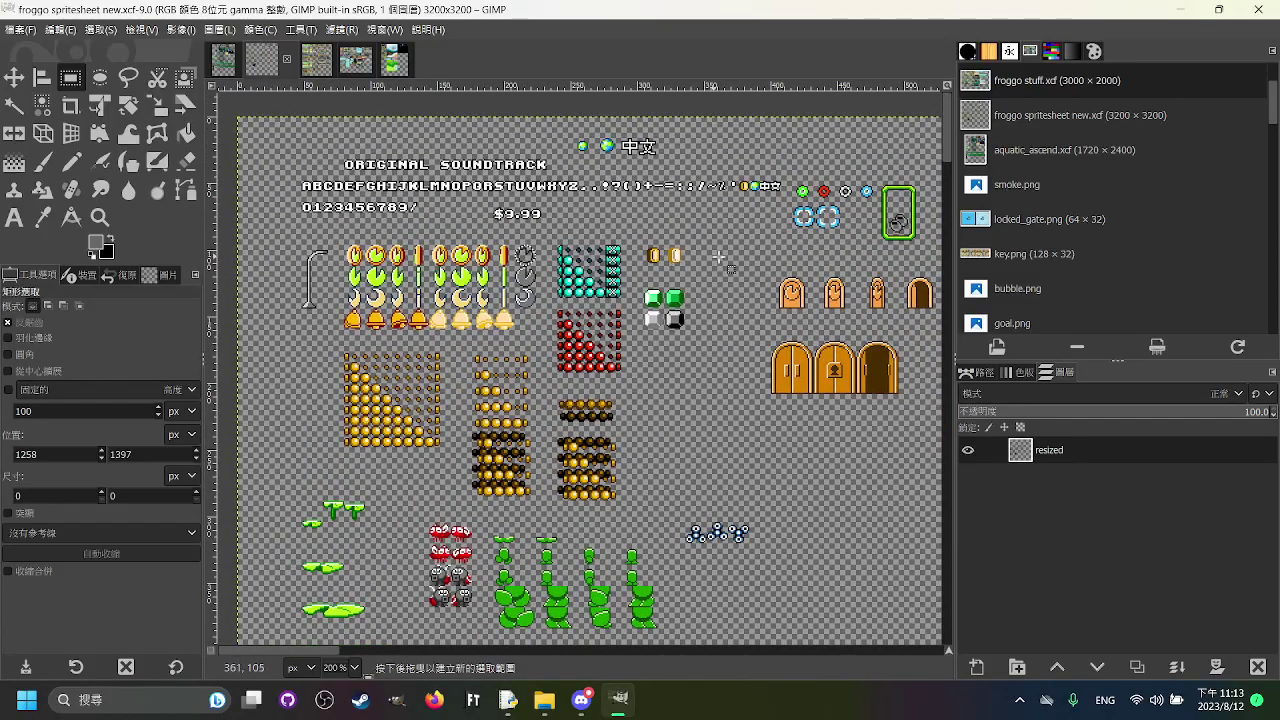
Step: Survey the creature and character sprite groups farther down the froggo spritesheet
{"action": "scroll", "coordinate": [706, 208], "scroll_direction": "down", "scroll_amount": 3}
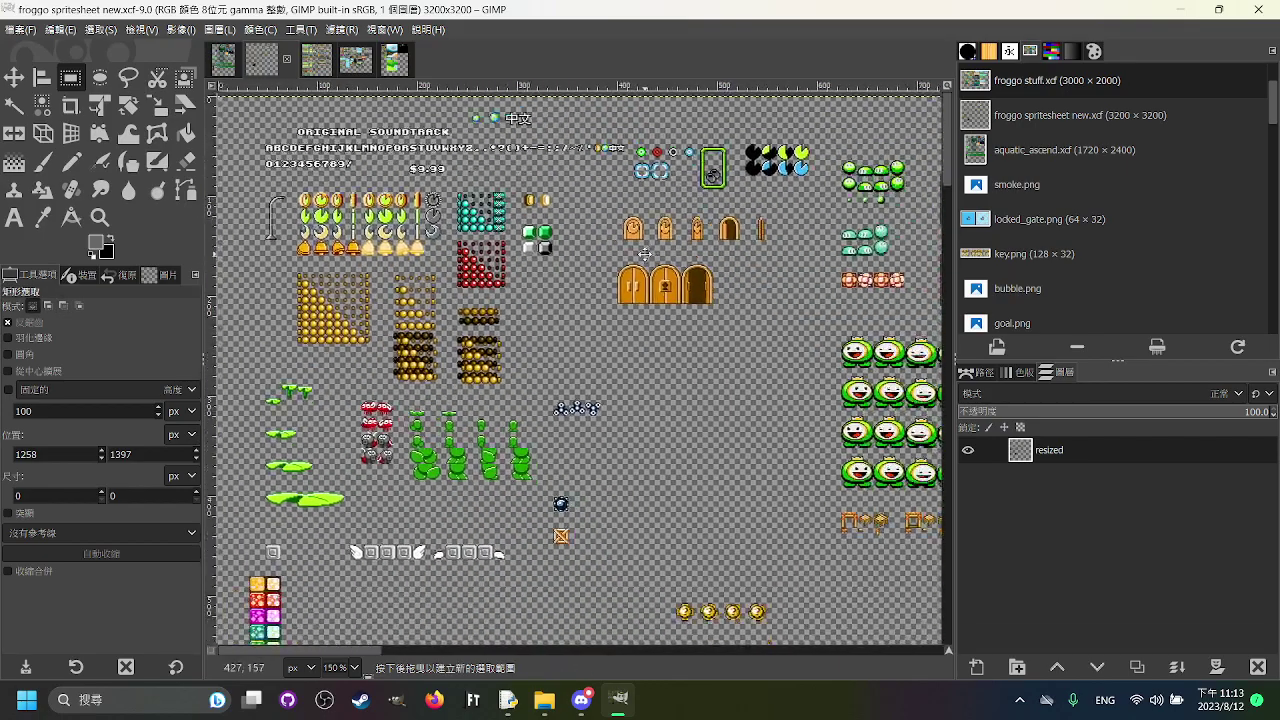
{"action": "scroll", "coordinate": [645, 254], "scroll_direction": "down", "scroll_amount": 1}
{"action": "left_click_drag", "start_coordinate": [645, 254], "coordinate": [347, 214]}
{"action": "left_click_drag", "start_coordinate": [679, 280], "coordinate": [612, 269]}
{"action": "left_click_drag", "start_coordinate": [474, 382], "coordinate": [783, 176]}
{"action": "scroll", "coordinate": [783, 177], "scroll_direction": "down", "scroll_amount": 5}
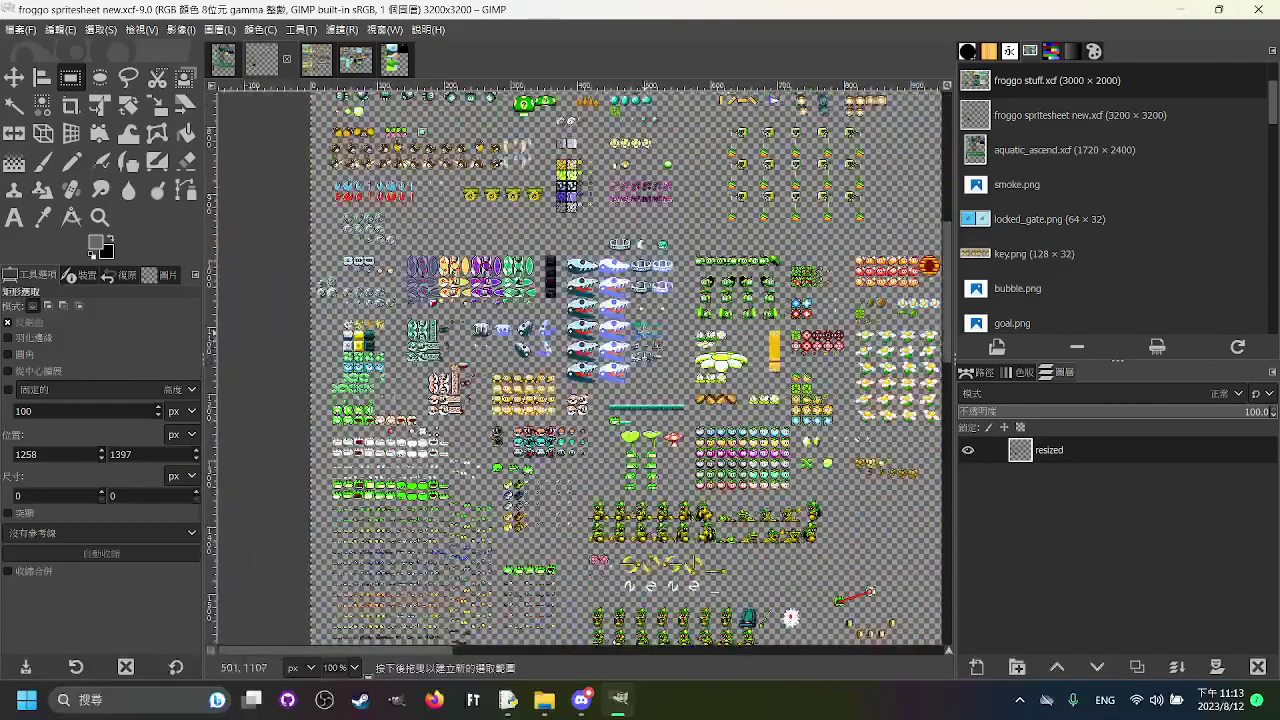
Step: Examine the white and green frog body frames and the separate rows of coloured limb sprites beneath them
{"action": "scroll", "coordinate": [437, 395], "scroll_direction": "up", "scroll_amount": 4, "text": "ctrl"}
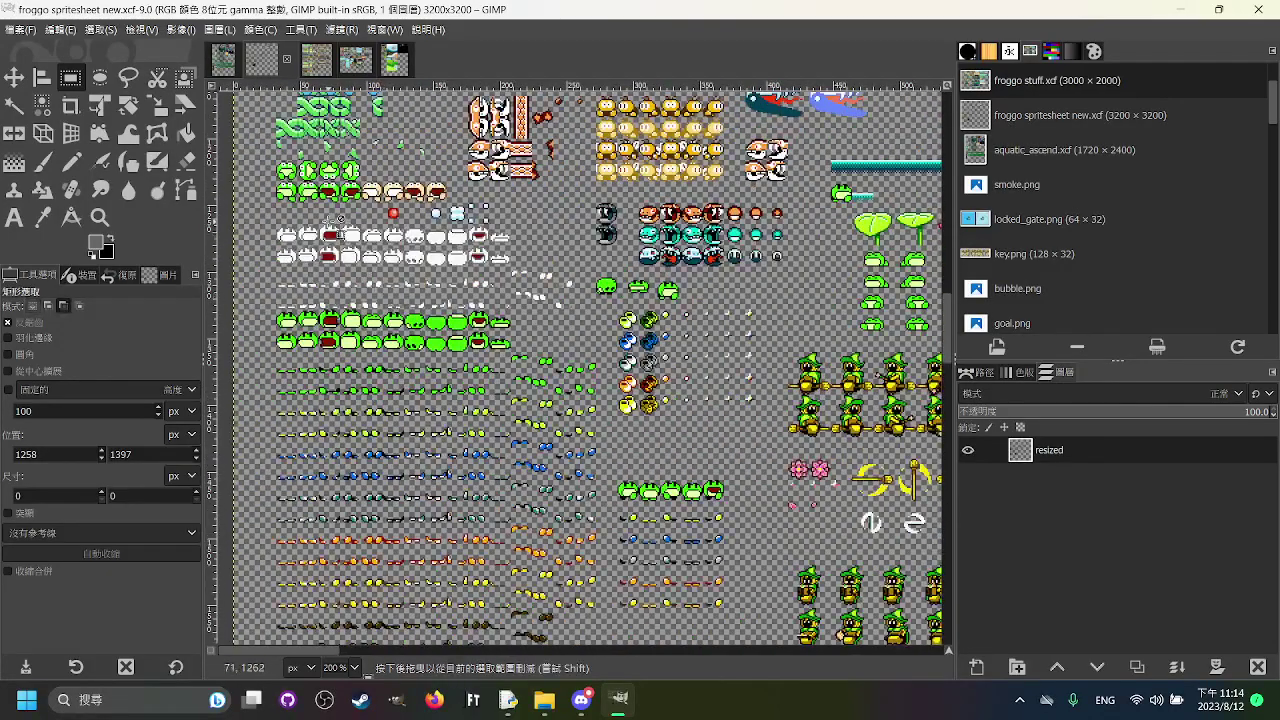
{"action": "scroll", "coordinate": [437, 395], "scroll_direction": "down", "scroll_amount": 3}
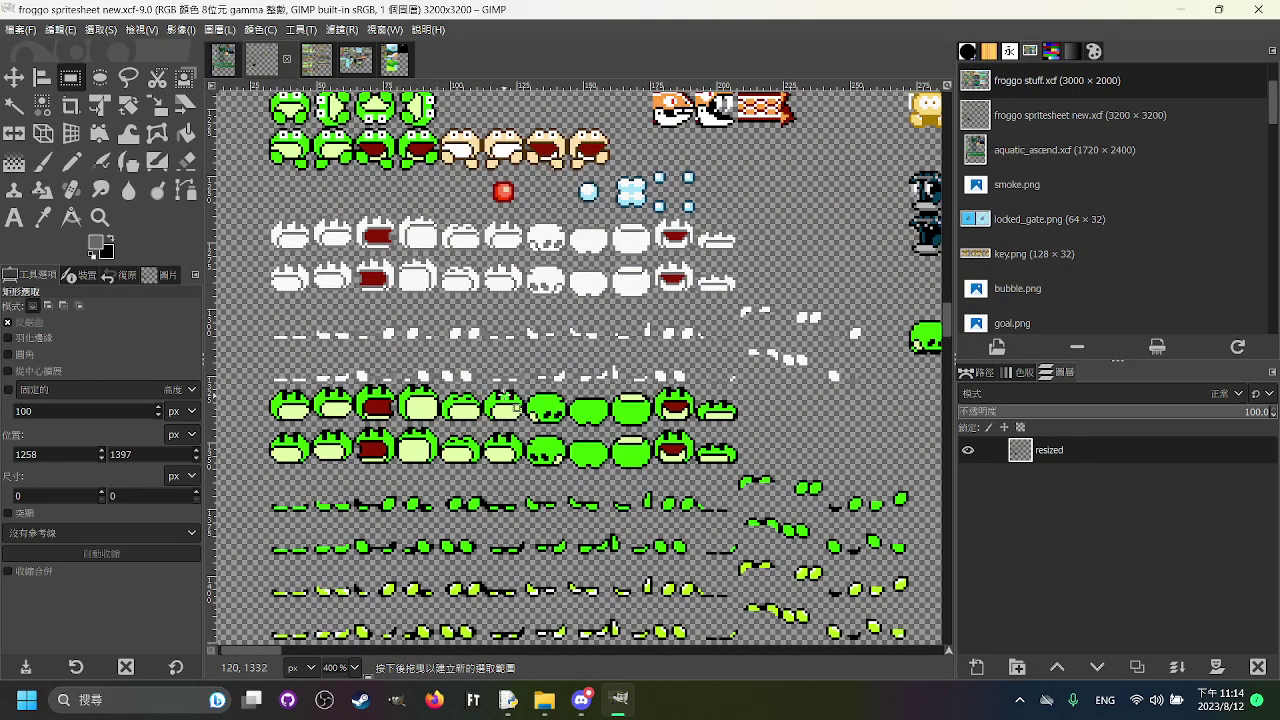
{"action": "scroll", "coordinate": [513, 408], "scroll_direction": "down", "scroll_amount": 5}
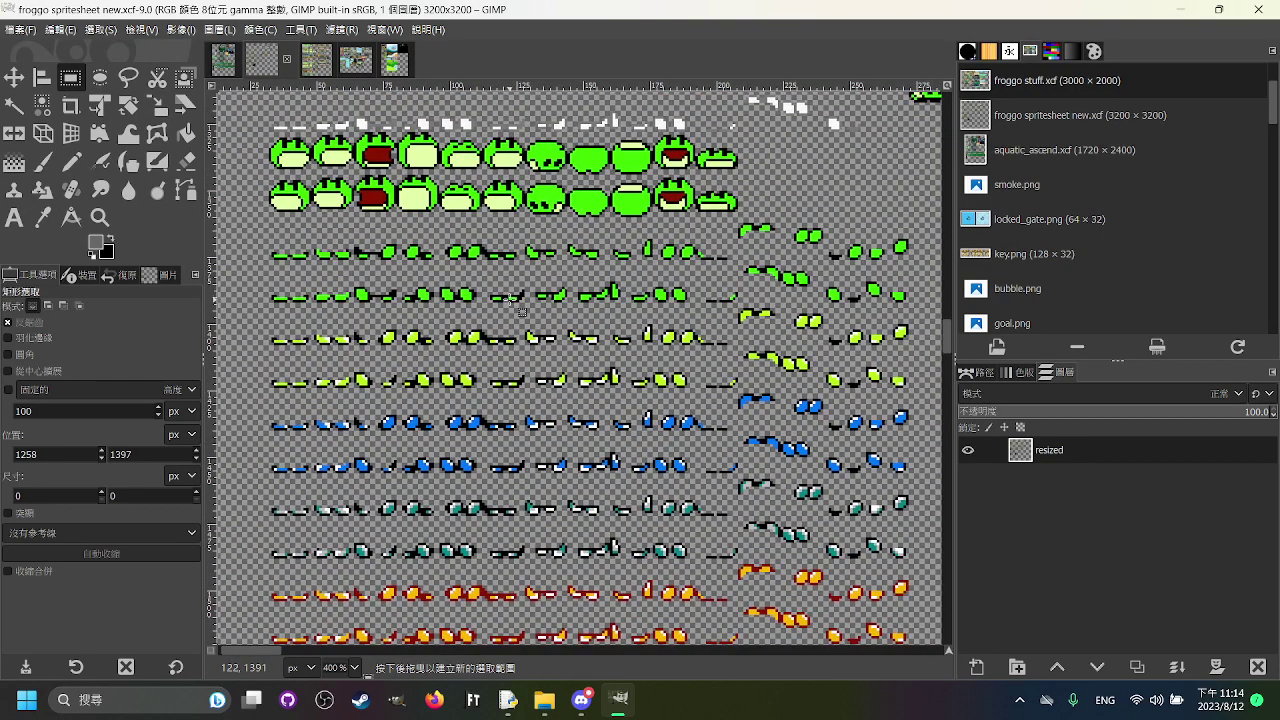
{"action": "scroll", "coordinate": [513, 308], "scroll_direction": "up", "scroll_amount": 2}
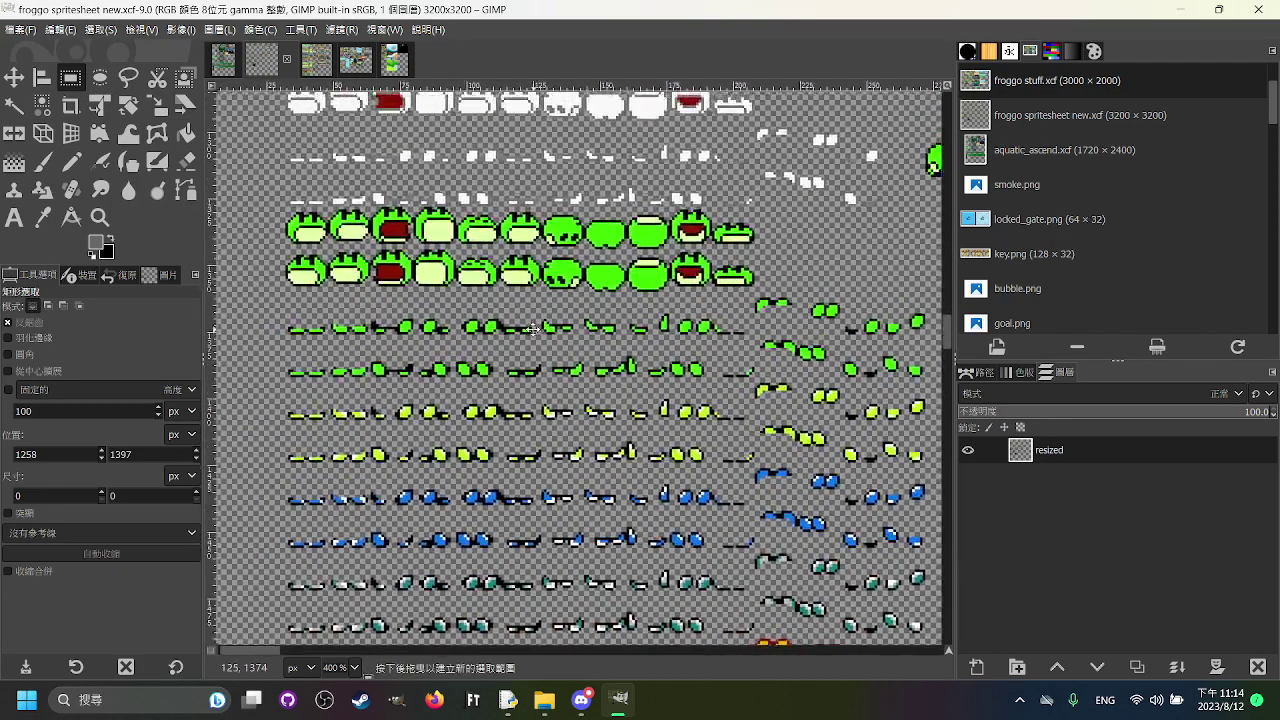
{"action": "scroll", "coordinate": [533, 329], "scroll_direction": "up", "scroll_amount": 1}
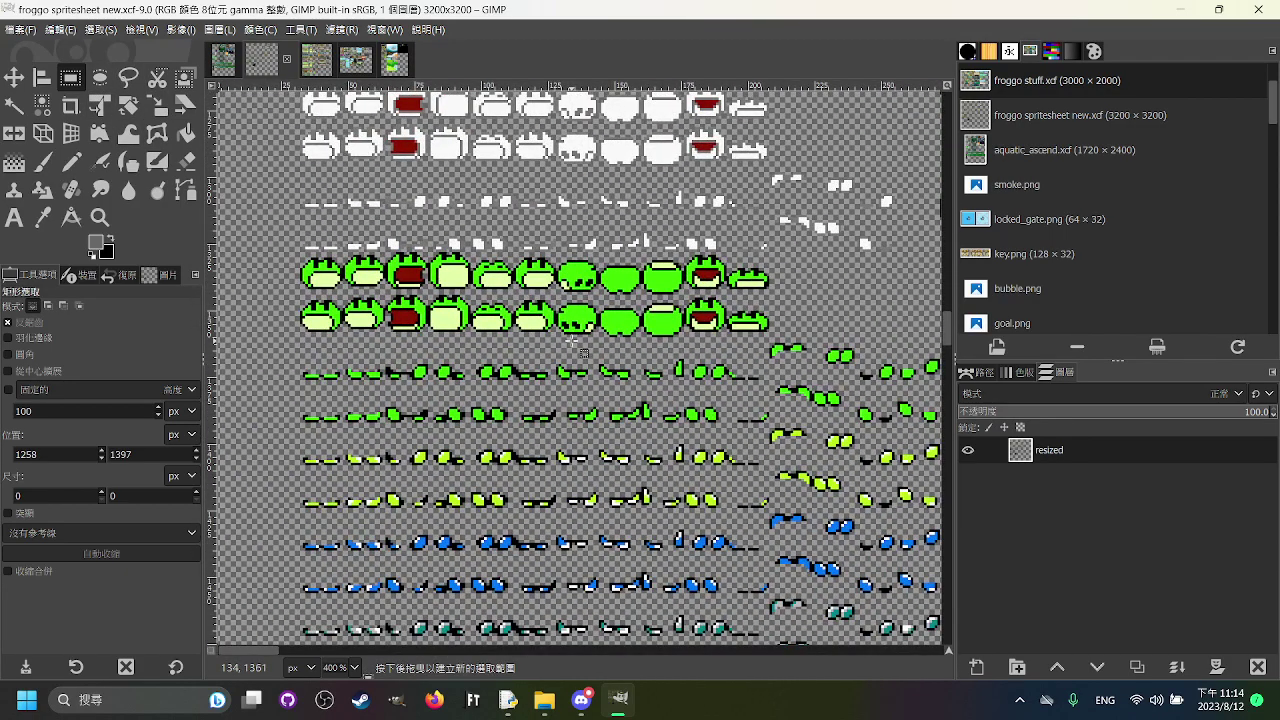
{"action": "left_click_drag", "start_coordinate": [583, 333], "coordinate": [556, 190]}
{"action": "scroll", "coordinate": [556, 189], "scroll_direction": "up", "scroll_amount": 2}
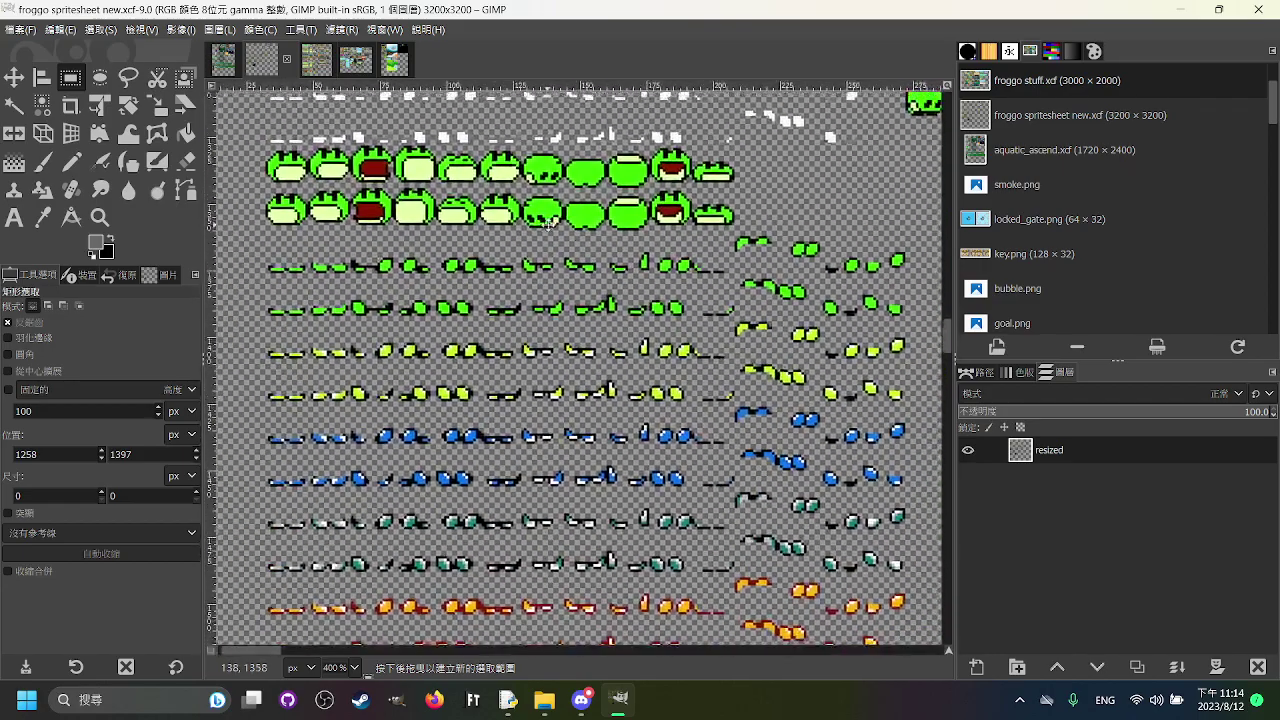
{"action": "scroll", "coordinate": [534, 242], "scroll_direction": "up", "scroll_amount": 3, "text": "ctrl"}
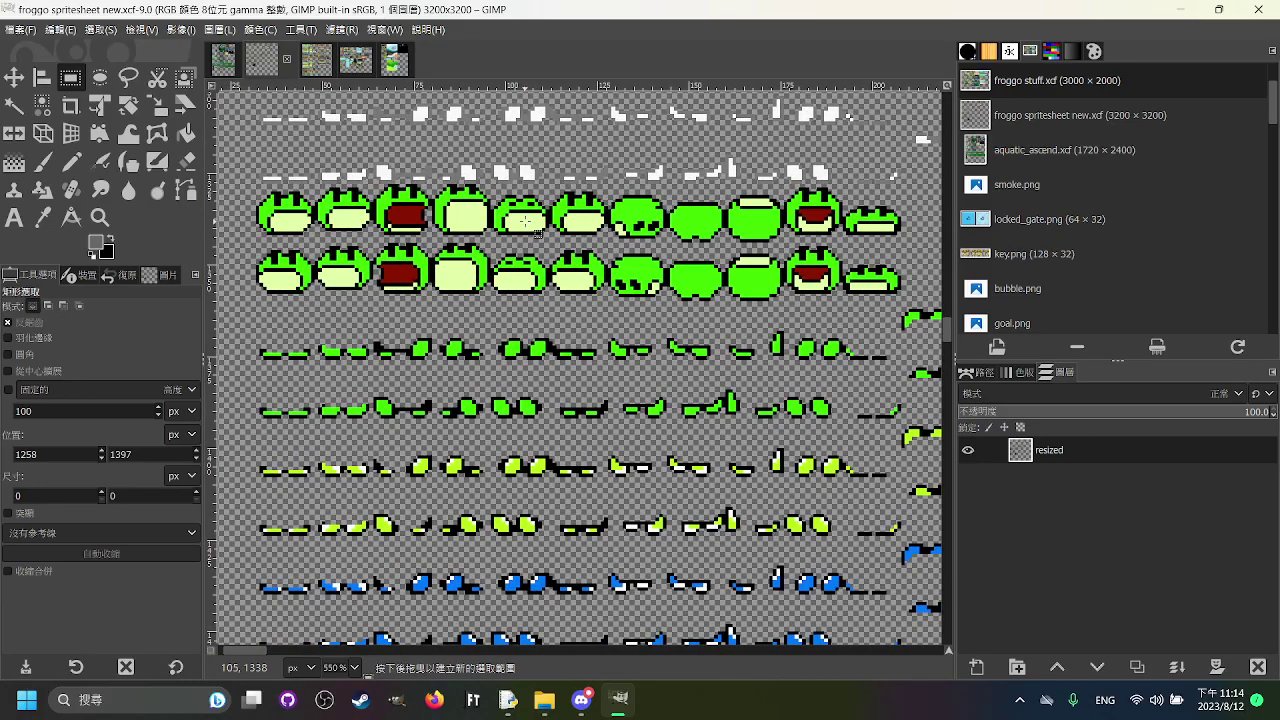
{"action": "scroll", "coordinate": [534, 242], "scroll_direction": "down", "scroll_amount": 3, "text": "ctrl"}
{"action": "scroll", "coordinate": [593, 238], "scroll_direction": "down", "scroll_amount": 1}
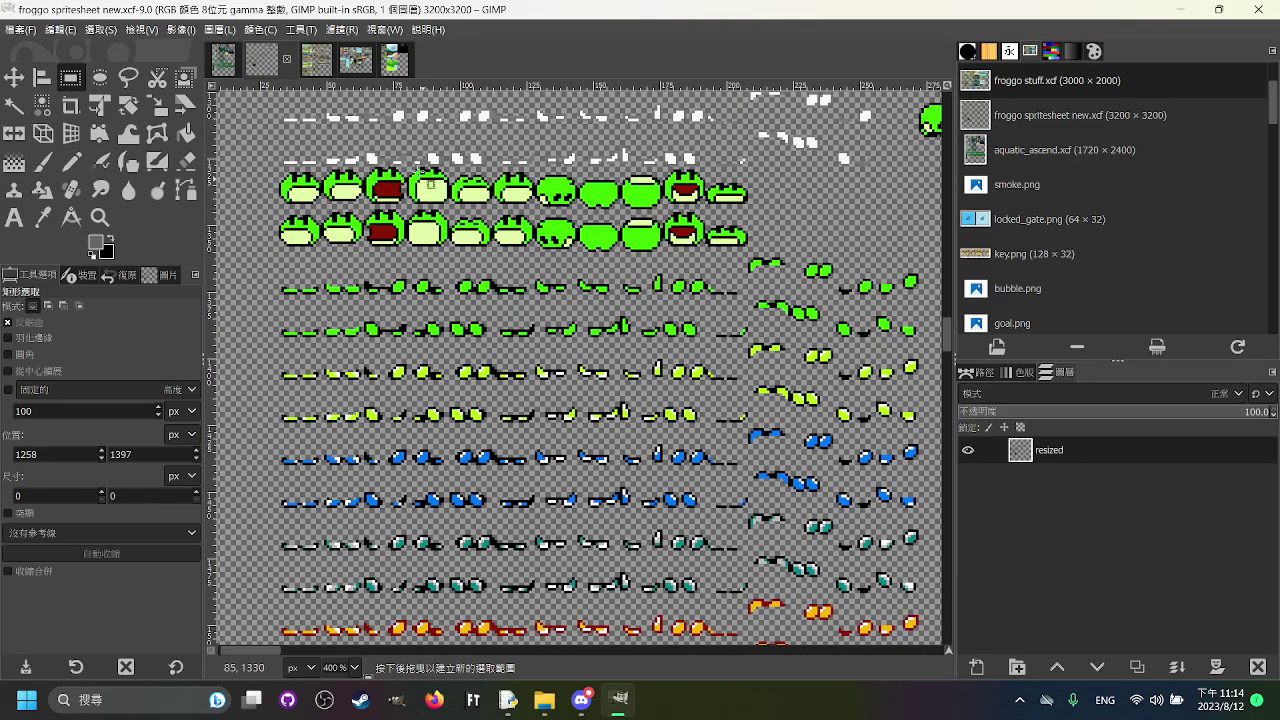
{"action": "scroll", "coordinate": [420, 205], "scroll_direction": "up", "scroll_amount": 3}
{"action": "left_click_drag", "start_coordinate": [411, 218], "coordinate": [412, 222]}
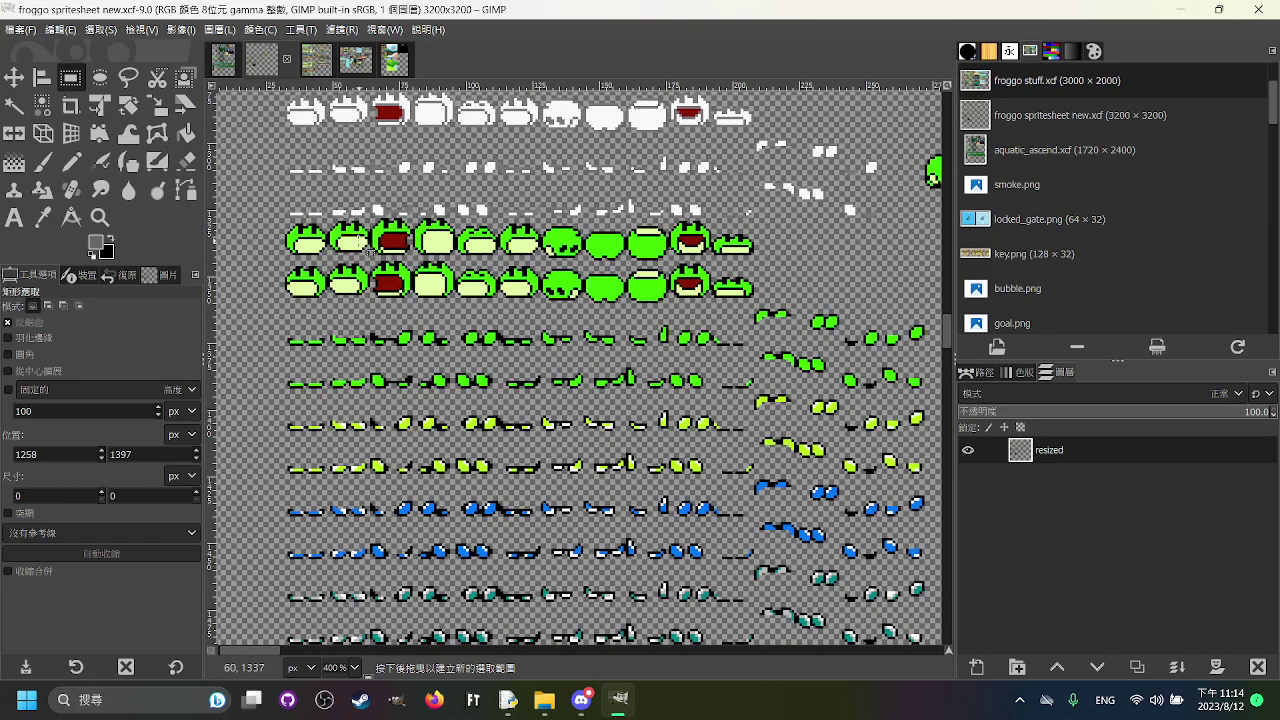
{"action": "scroll", "coordinate": [366, 253], "scroll_direction": "up", "scroll_amount": 2}
{"action": "scroll", "coordinate": [366, 253], "scroll_direction": "left", "scroll_amount": 1}
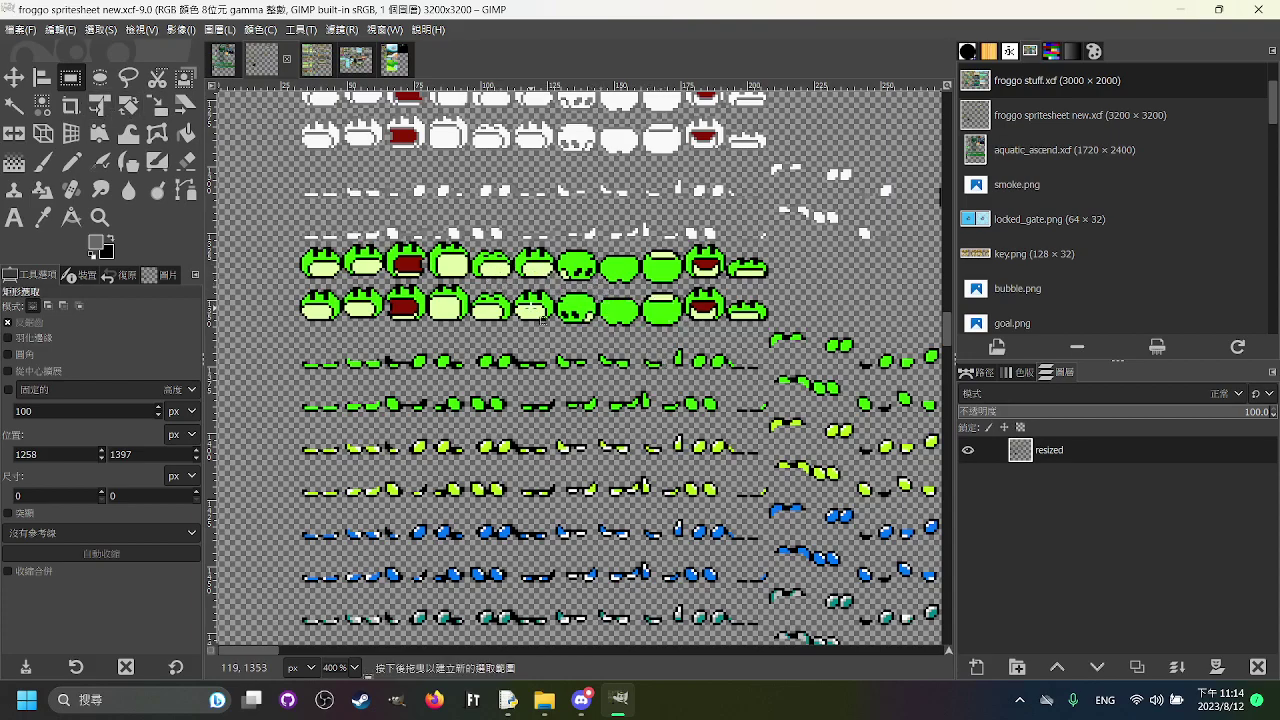
{"action": "scroll", "coordinate": [481, 311], "scroll_direction": "right", "scroll_amount": 4}
{"action": "scroll", "coordinate": [481, 311], "scroll_direction": "up", "scroll_amount": 2}
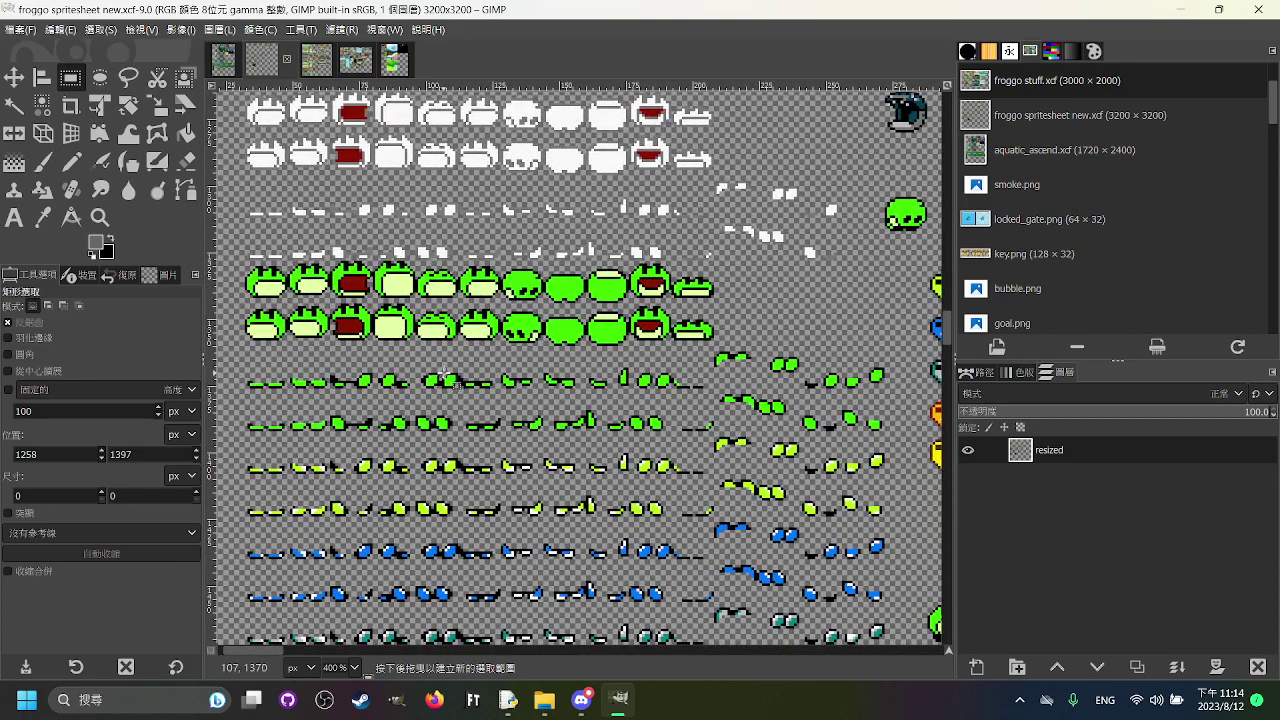
{"action": "left_click_drag", "start_coordinate": [636, 380], "coordinate": [667, 373]}
{"action": "scroll", "coordinate": [660, 376], "scroll_direction": "right", "scroll_amount": 2}
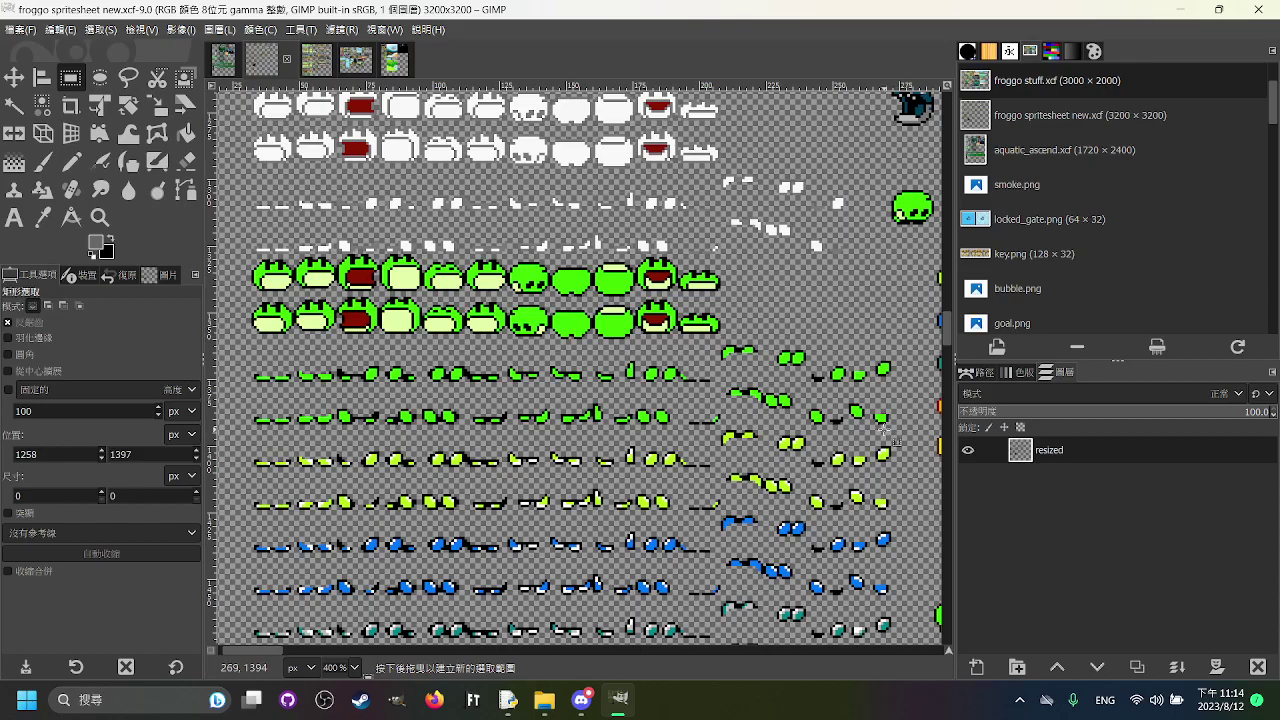
{"action": "scroll", "coordinate": [852, 397], "scroll_direction": "up", "scroll_amount": 2}
{"action": "scroll", "coordinate": [800, 380], "scroll_direction": "left", "scroll_amount": 2}
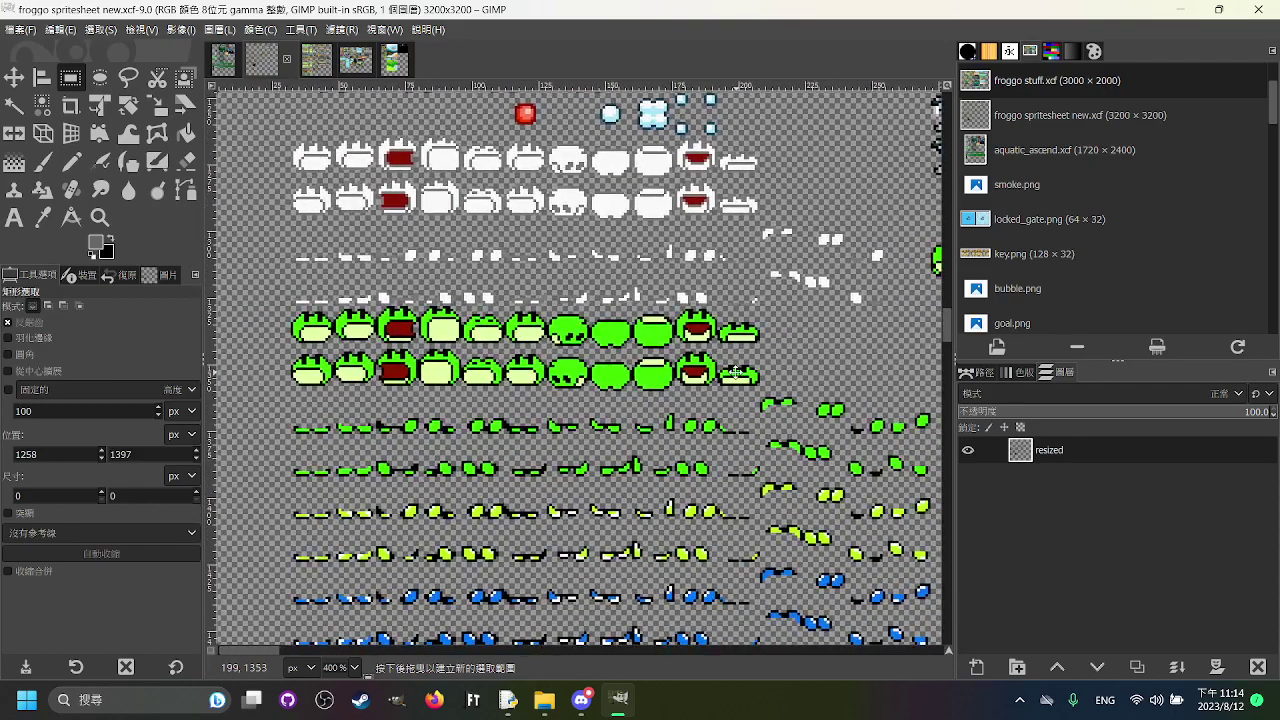
Step: Examine the rows of coloured limb sprites beneath the green frog body frames, from green down to the dark brown rows
{"action": "scroll", "coordinate": [745, 350], "scroll_direction": "down", "scroll_amount": 6}
{"action": "scroll", "coordinate": [689, 226], "scroll_direction": "right", "scroll_amount": 2}
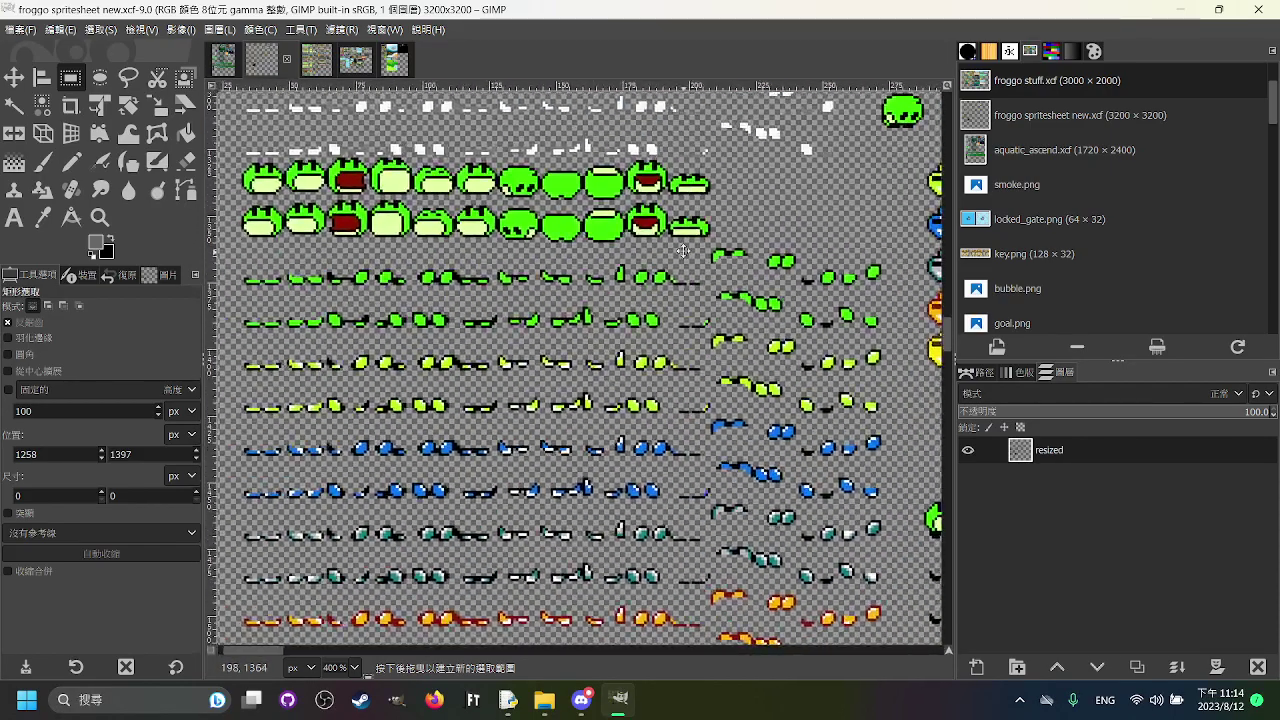
{"action": "scroll", "coordinate": [688, 228], "scroll_direction": "down", "scroll_amount": 5}
{"action": "scroll", "coordinate": [645, 201], "scroll_direction": "up", "scroll_amount": 2}
{"action": "scroll", "coordinate": [663, 226], "scroll_direction": "down", "scroll_amount": 2}
{"action": "scroll", "coordinate": [665, 270], "scroll_direction": "down", "scroll_amount": 4}
{"action": "scroll", "coordinate": [665, 290], "scroll_direction": "up", "scroll_amount": 11}
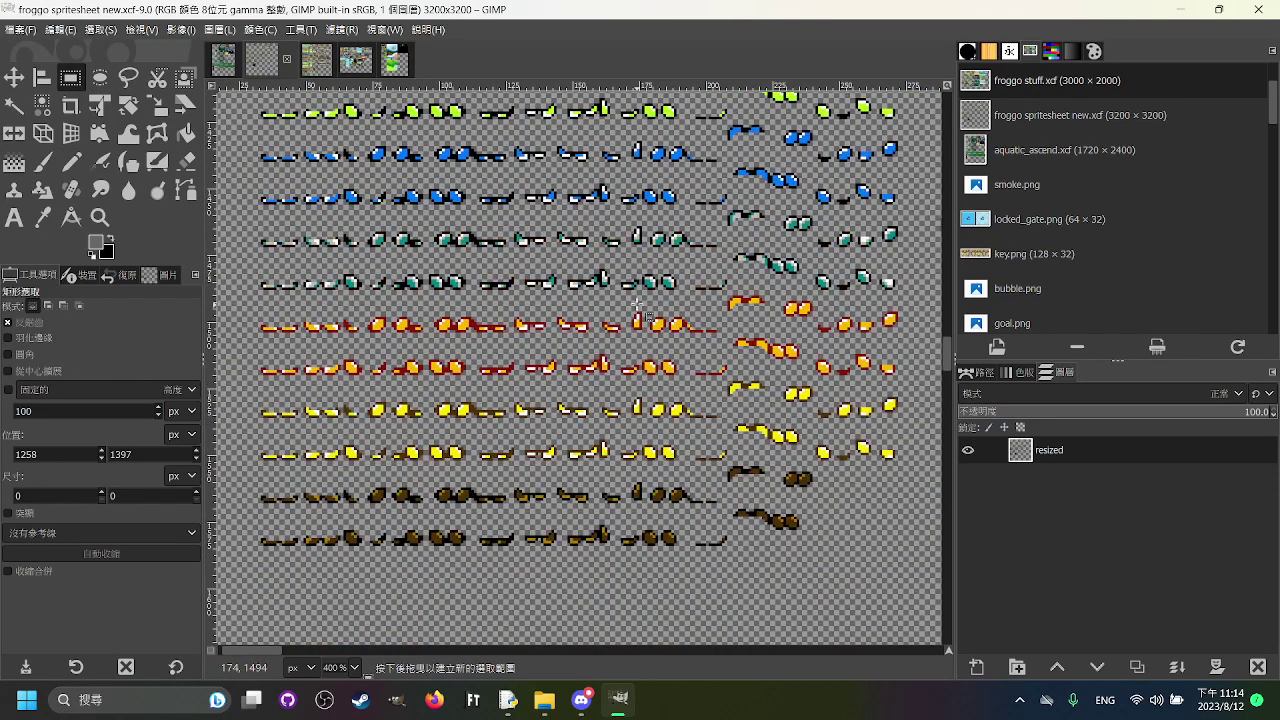
{"action": "scroll", "coordinate": [703, 371], "scroll_direction": "right", "scroll_amount": 1}
{"action": "scroll", "coordinate": [703, 371], "scroll_direction": "down", "scroll_amount": 5}
{"action": "scroll", "coordinate": [699, 331], "scroll_direction": "left", "scroll_amount": 1}
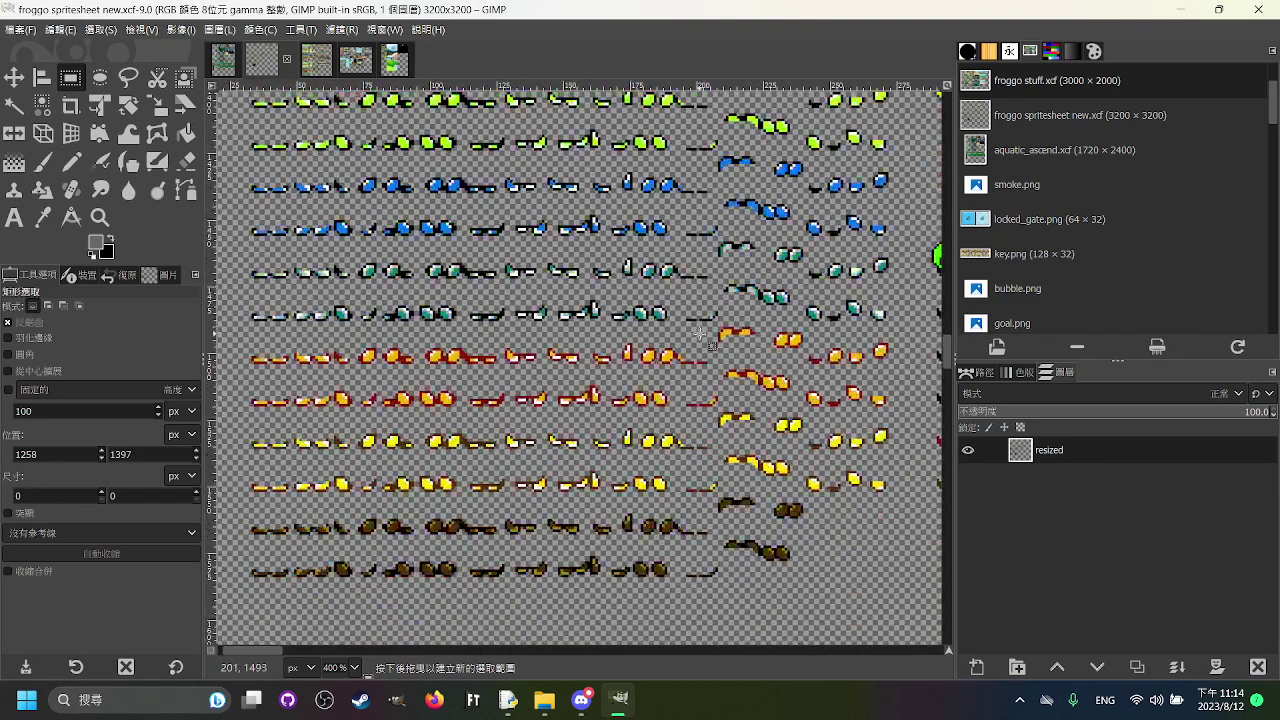
{"action": "scroll", "coordinate": [716, 256], "scroll_direction": "up", "scroll_amount": 2}
{"action": "scroll", "coordinate": [745, 245], "scroll_direction": "down", "scroll_amount": 2}
{"action": "scroll", "coordinate": [862, 248], "scroll_direction": "right", "scroll_amount": 5}
{"action": "scroll", "coordinate": [783, 366], "scroll_direction": "down", "scroll_amount": 2}
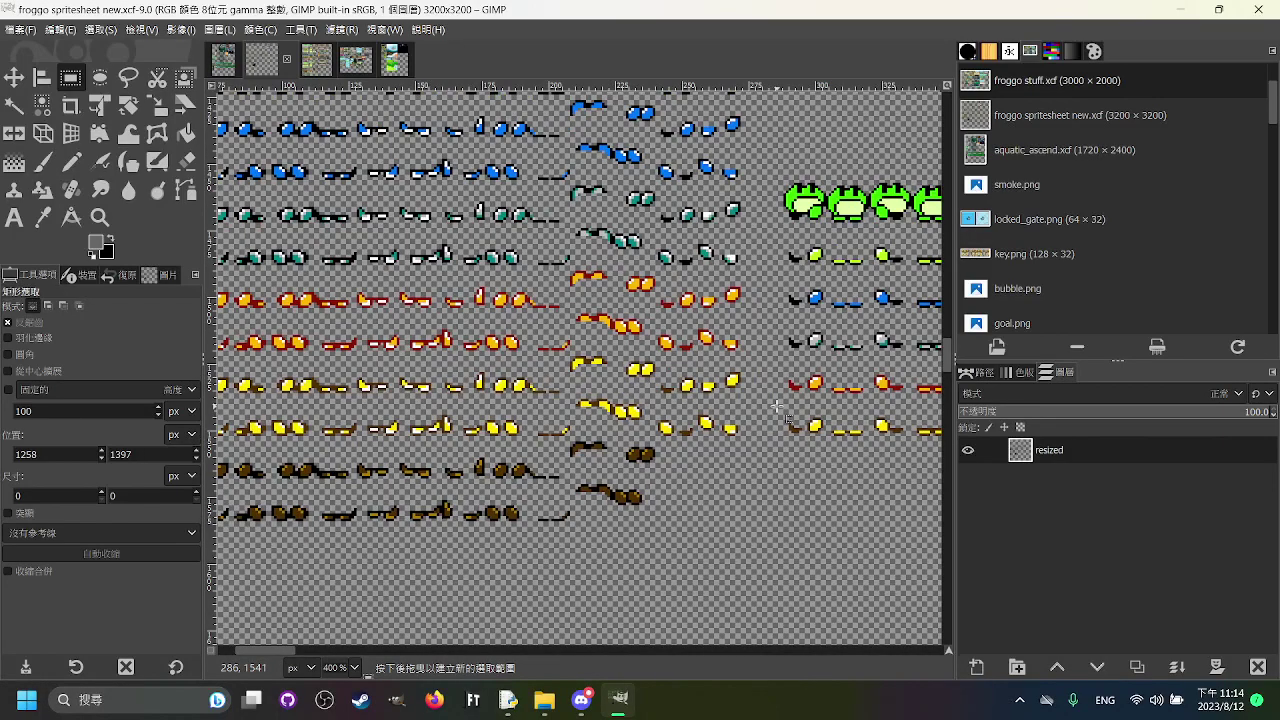
{"action": "scroll", "coordinate": [762, 398], "scroll_direction": "up", "scroll_amount": 4}
{"action": "scroll", "coordinate": [762, 398], "scroll_direction": "left", "scroll_amount": 2}
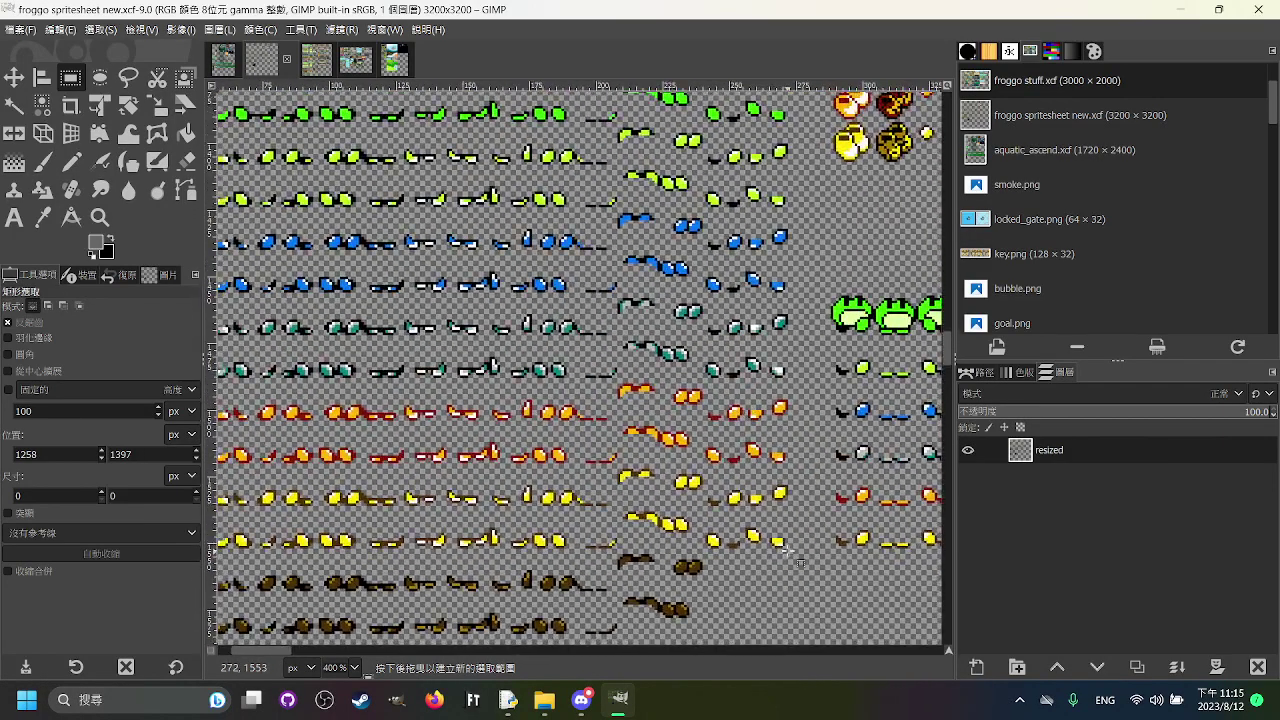
Step: Look over the orange, yellow and brown limb rows again, plus the small frog and coloured round sprites beside them
{"action": "mouse_move", "coordinate": [788, 532]}
{"action": "left_mouse_down"}
{"action": "mouse_move", "coordinate": [630, 449]}
{"action": "mouse_move", "coordinate": [606, 464]}
{"action": "left_mouse_up"}
{"action": "left_click", "coordinate": [625, 420]}
{"action": "left_click_drag", "start_coordinate": [625, 420], "coordinate": [698, 478]}
{"action": "scroll", "coordinate": [700, 490], "scroll_direction": "down", "scroll_amount": 4}
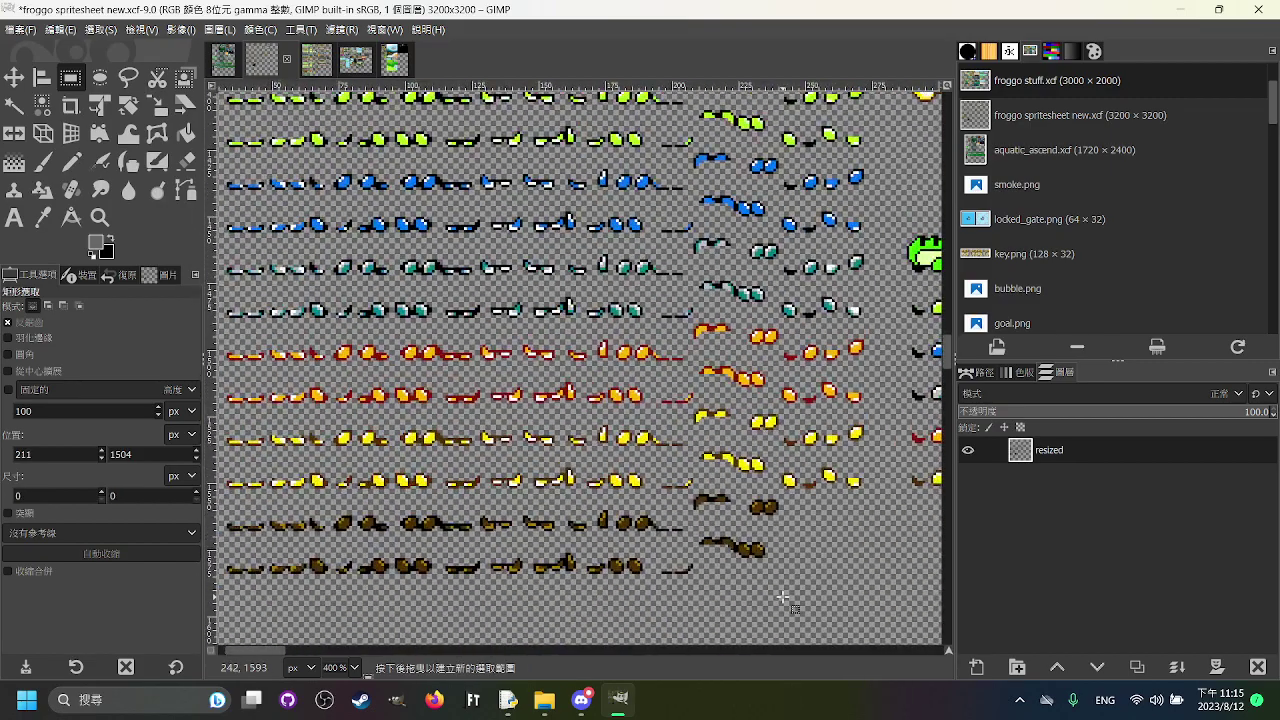
{"action": "left_click_drag", "start_coordinate": [702, 592], "coordinate": [306, 508]}
{"action": "left_click", "coordinate": [580, 450]}
{"action": "left_click_drag", "start_coordinate": [745, 445], "coordinate": [413, 375]}
{"action": "left_click_drag", "start_coordinate": [600, 310], "coordinate": [637, 456]}
{"action": "left_click_drag", "start_coordinate": [606, 365], "coordinate": [801, 531]}
{"action": "left_click", "coordinate": [785, 328]}
{"action": "left_click_drag", "start_coordinate": [786, 205], "coordinate": [668, 454]}
{"action": "left_click_drag", "start_coordinate": [810, 441], "coordinate": [543, 243]}
{"action": "left_click", "coordinate": [466, 223]}
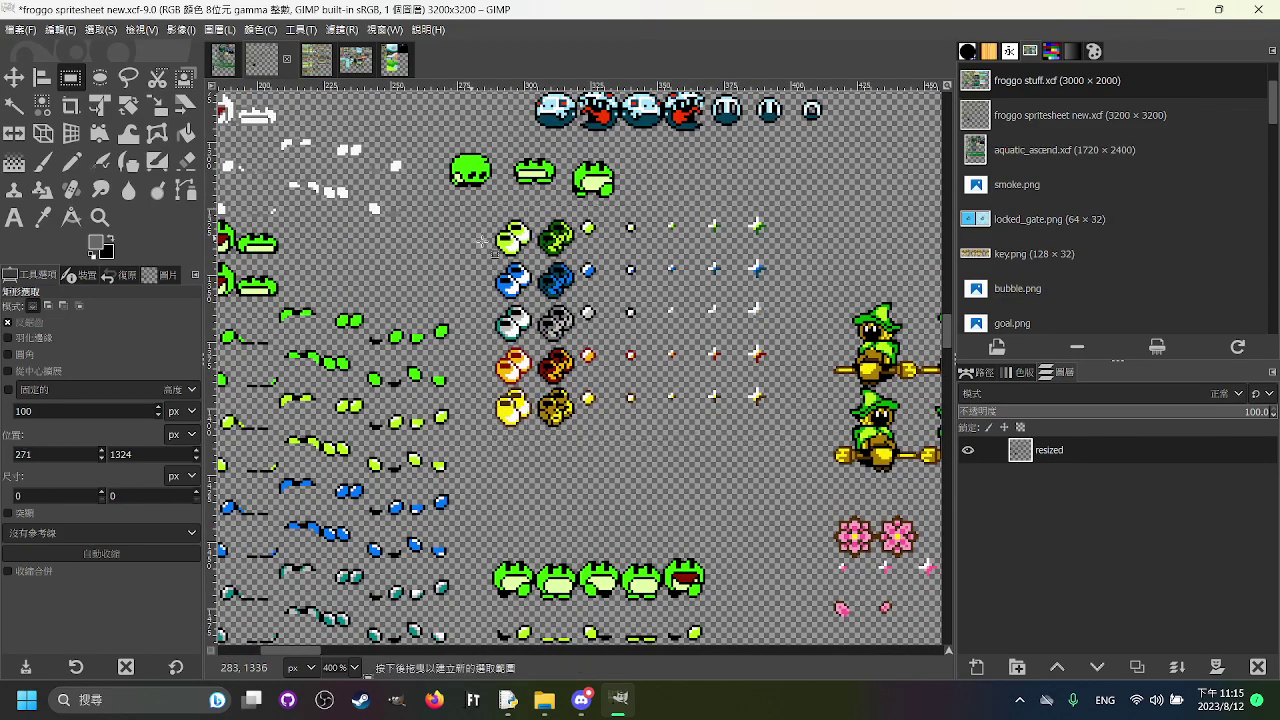
{"action": "left_click_drag", "start_coordinate": [610, 360], "coordinate": [677, 413]}
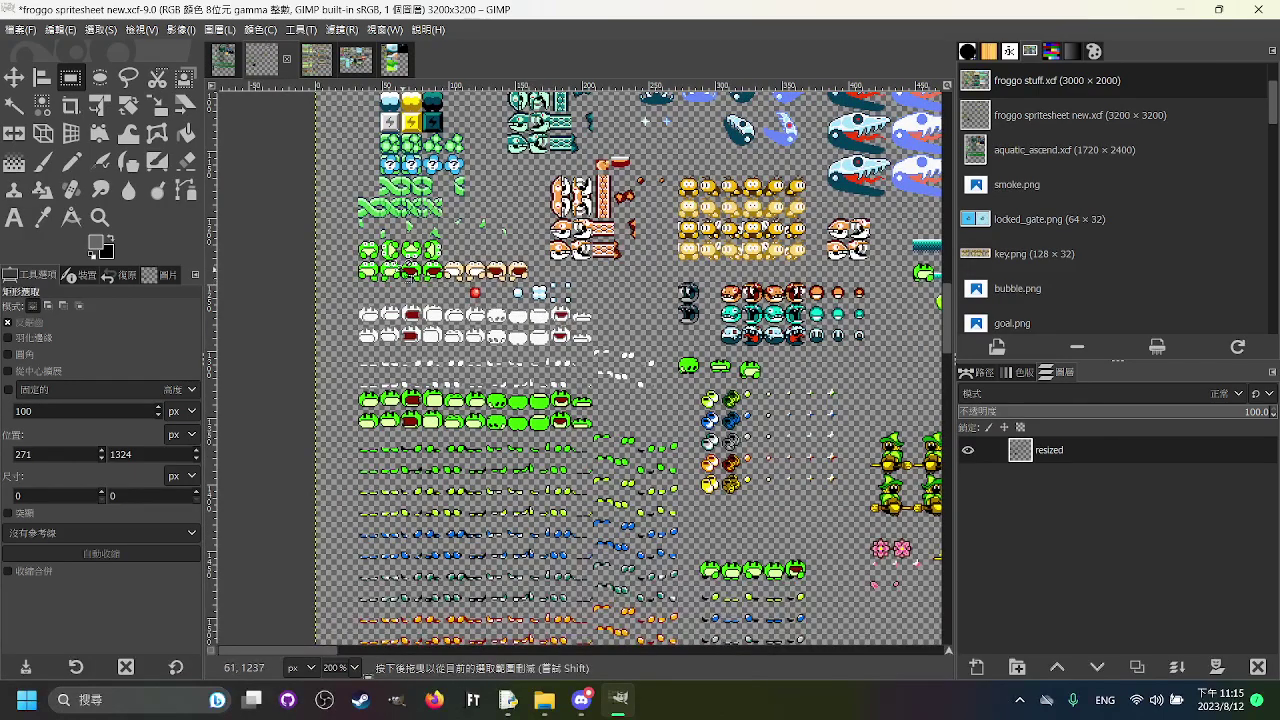
Step: Examine the white frog body frames and white limb rows alongside their green counterparts
{"action": "scroll", "coordinate": [411, 281], "scroll_direction": "up", "scroll_amount": 4}
{"action": "scroll", "coordinate": [426, 284], "scroll_direction": "down", "scroll_amount": 2}
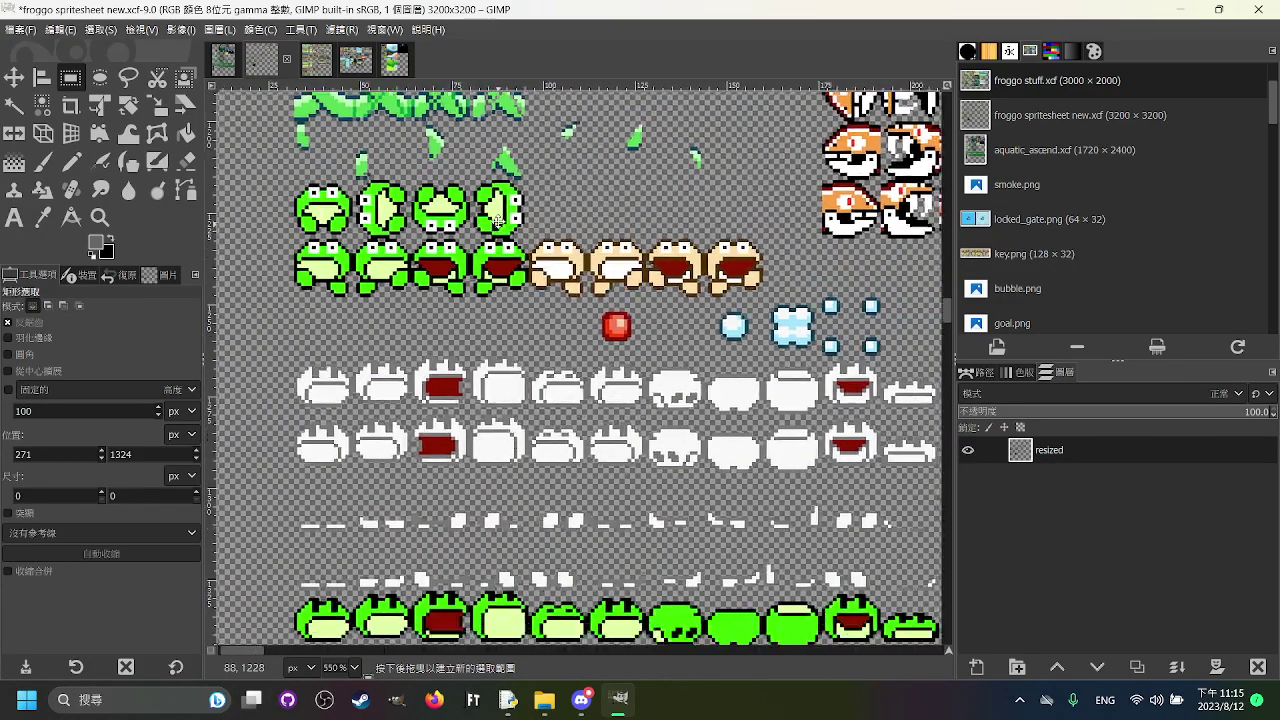
{"action": "left_click_drag", "start_coordinate": [497, 220], "coordinate": [446, 145]}
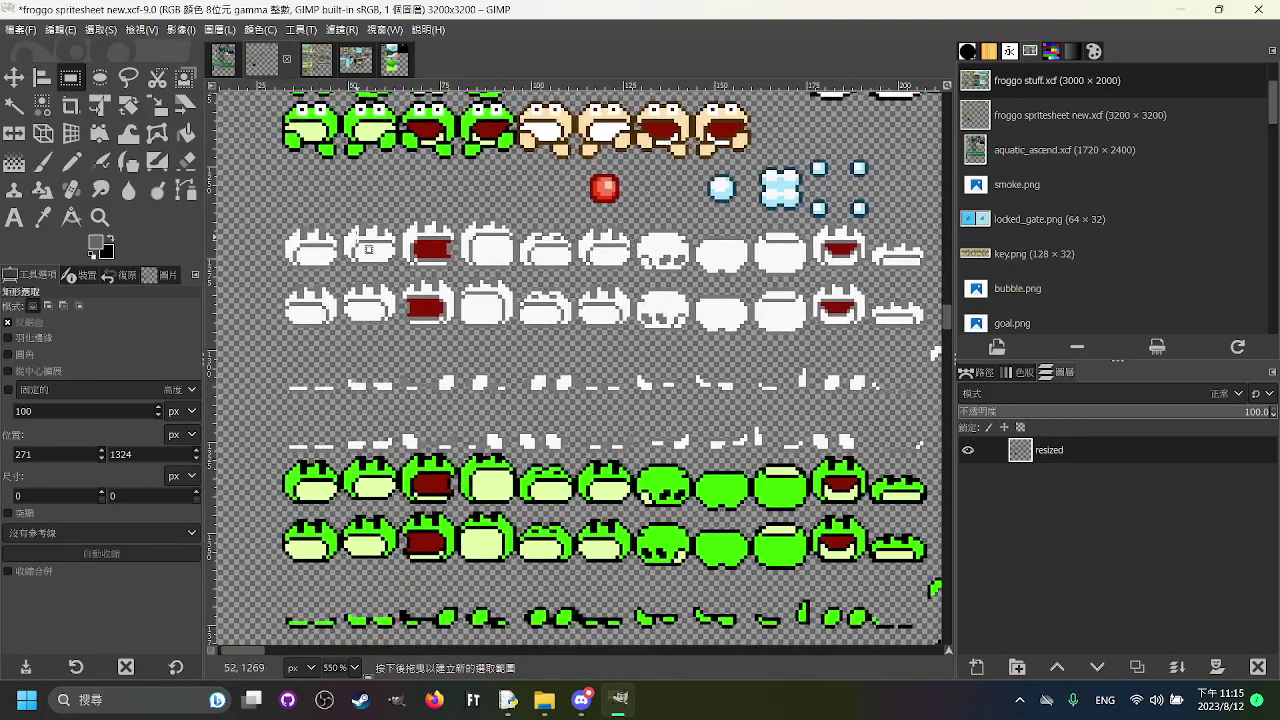
{"action": "left_click_drag", "start_coordinate": [290, 220], "coordinate": [664, 377]}
{"action": "left_click_drag", "start_coordinate": [993, 481], "coordinate": [843, 446]}
{"action": "left_click", "coordinate": [858, 469]}
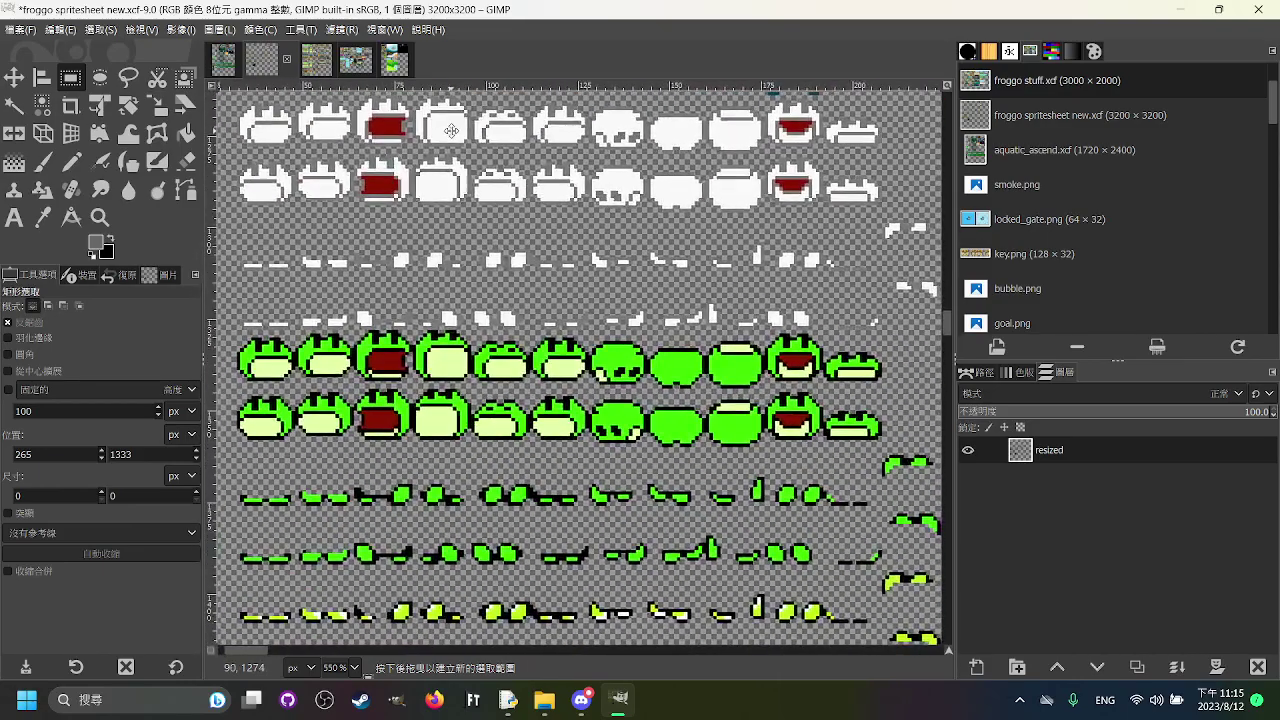
{"action": "left_click_drag", "start_coordinate": [451, 131], "coordinate": [448, 142]}
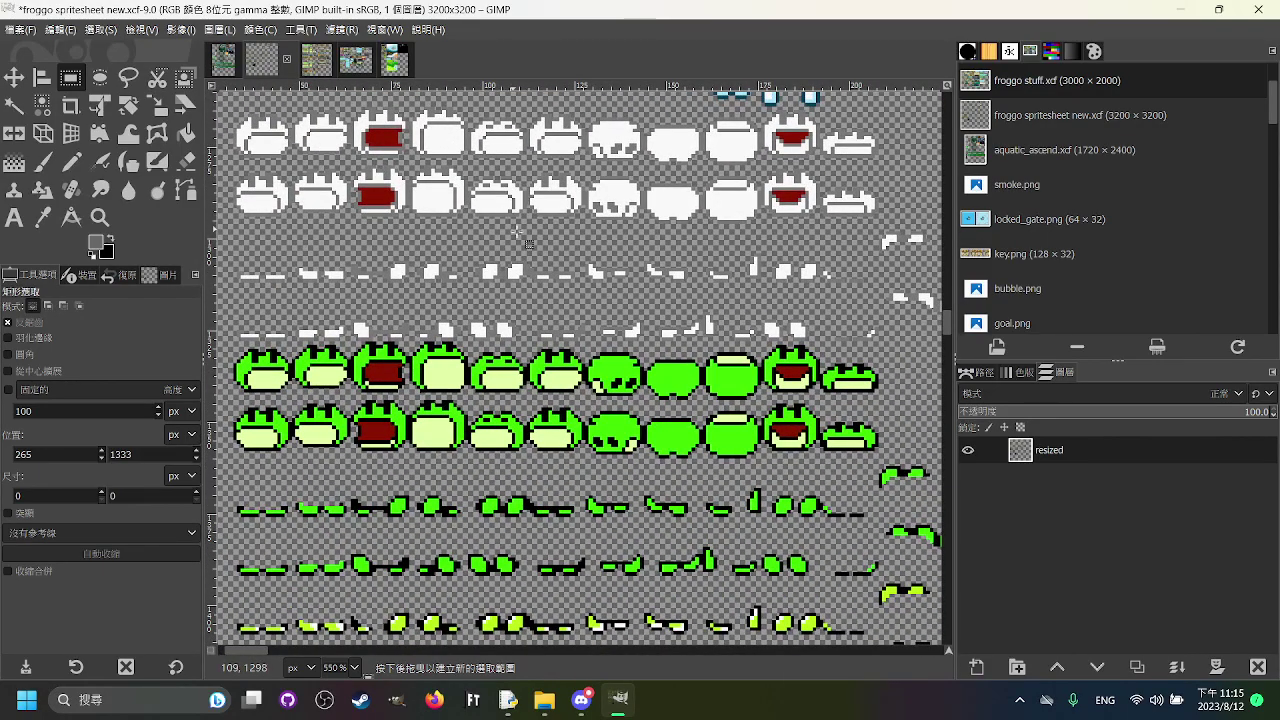
{"action": "scroll", "coordinate": [487, 219], "scroll_direction": "down", "scroll_amount": 1}
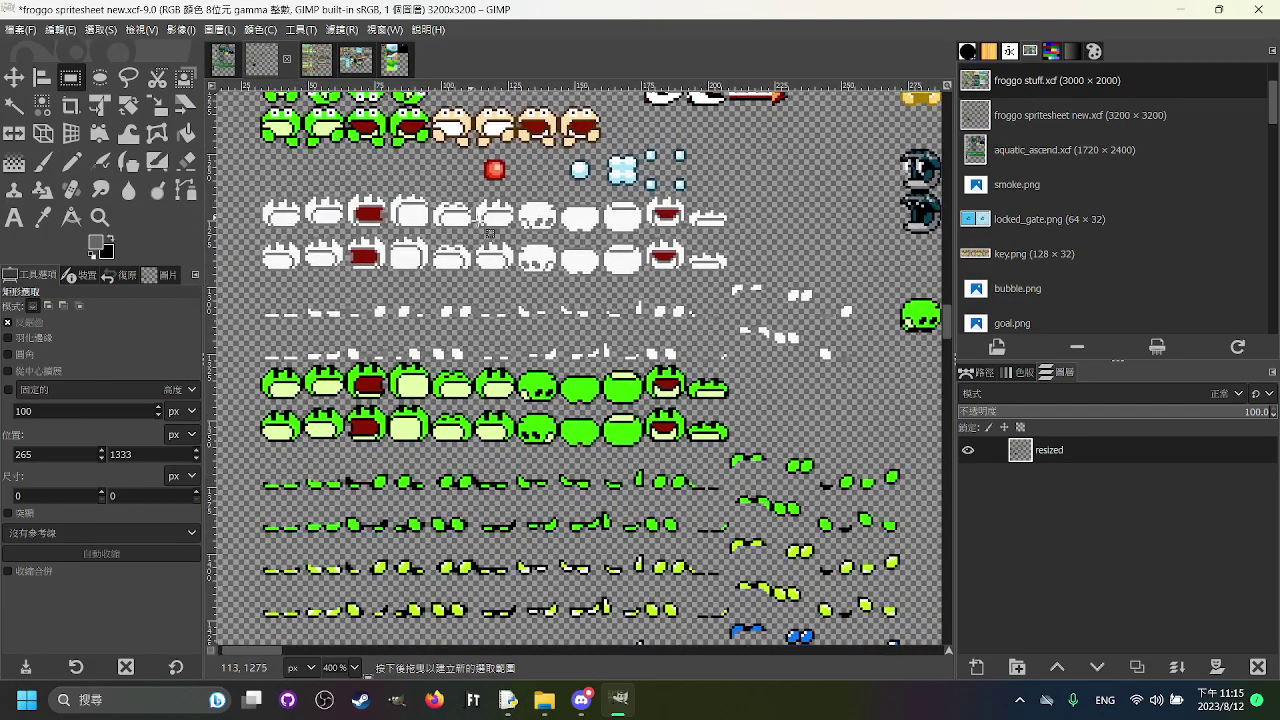
{"action": "left_click_drag", "start_coordinate": [419, 266], "coordinate": [456, 226]}
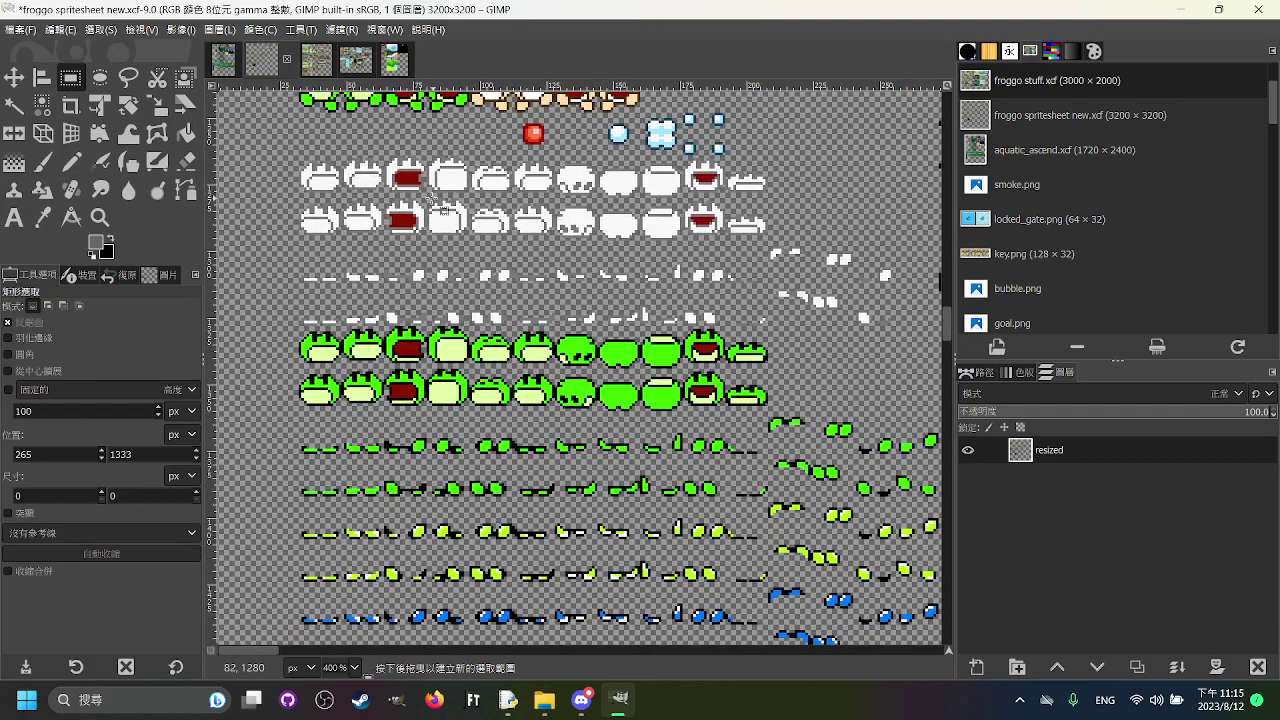
{"action": "left_click_drag", "start_coordinate": [469, 183], "coordinate": [530, 185]}
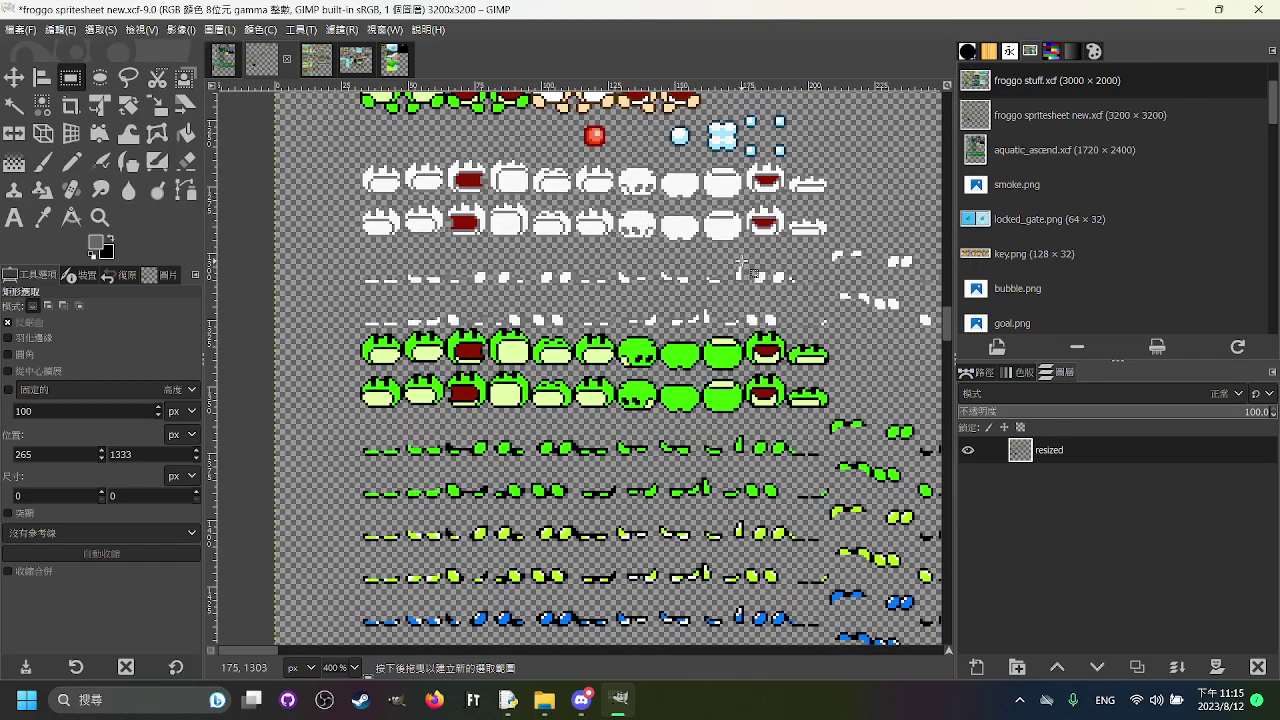
{"action": "left_click_drag", "start_coordinate": [665, 302], "coordinate": [579, 266]}
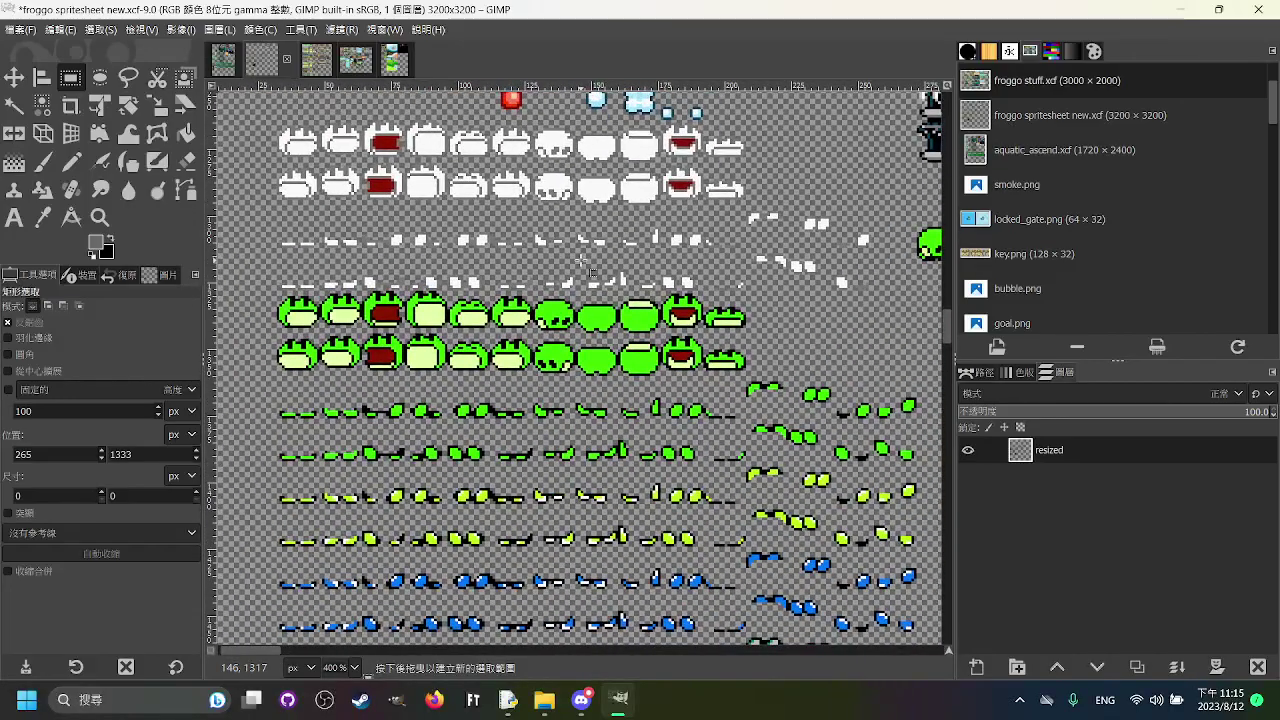
{"action": "mouse_move", "coordinate": [519, 172]}
{"action": "left_mouse_down"}
{"action": "mouse_move", "coordinate": [541, 210]}
{"action": "mouse_move", "coordinate": [511, 199]}
{"action": "mouse_move", "coordinate": [559, 176]}
{"action": "mouse_move", "coordinate": [522, 152]}
{"action": "left_mouse_up"}
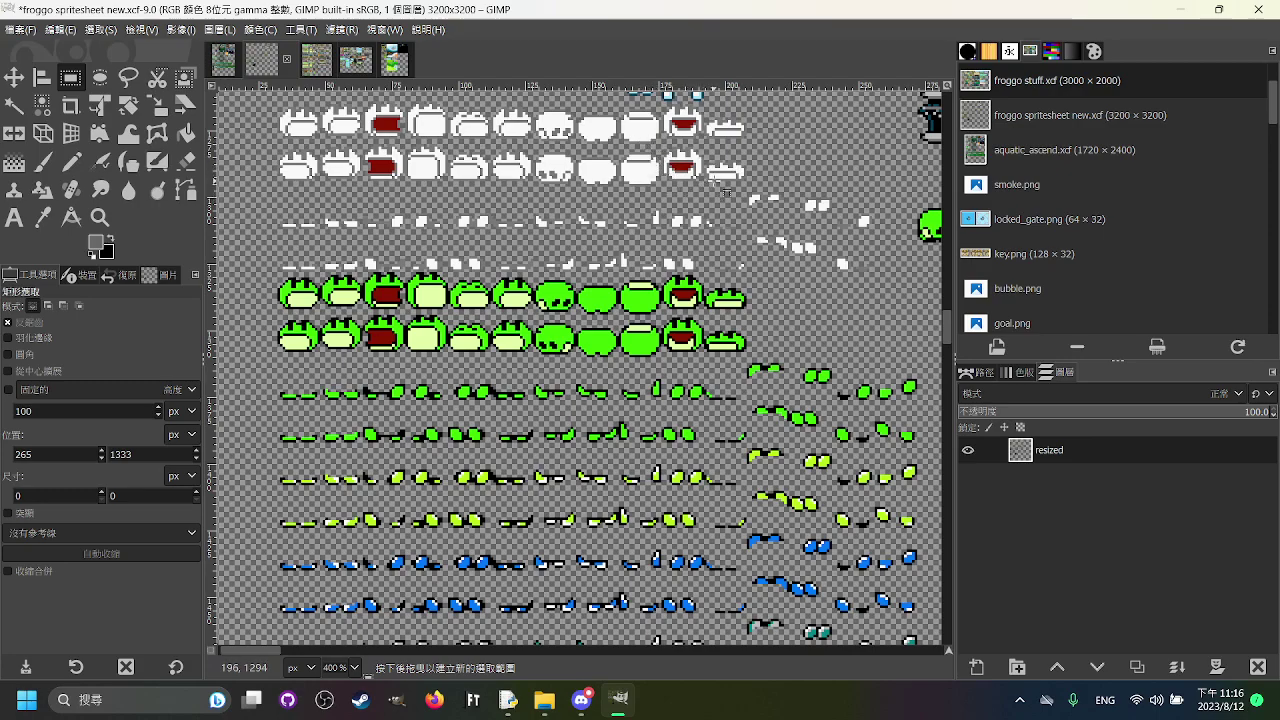
{"action": "mouse_move", "coordinate": [709, 212]}
{"action": "left_mouse_down"}
{"action": "mouse_move", "coordinate": [738, 205]}
{"action": "mouse_move", "coordinate": [700, 198]}
{"action": "left_mouse_up"}
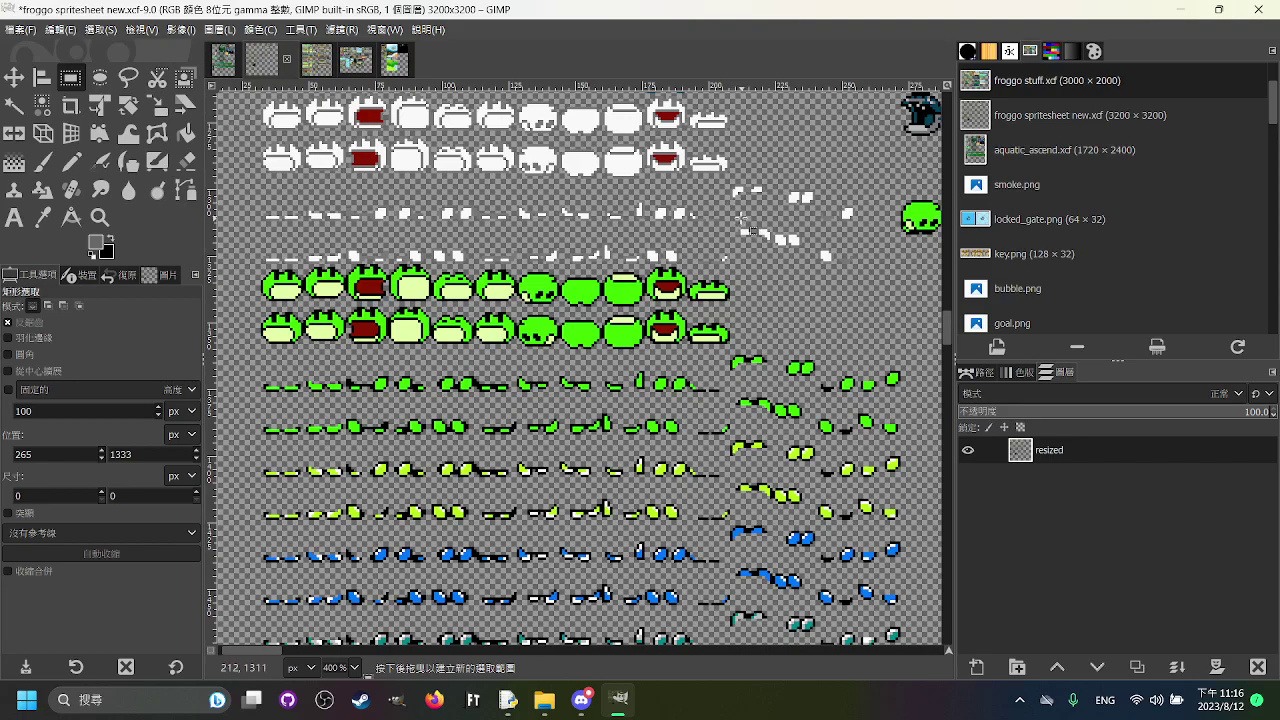
{"action": "scroll", "coordinate": [741, 242], "scroll_direction": "up", "scroll_amount": 1}
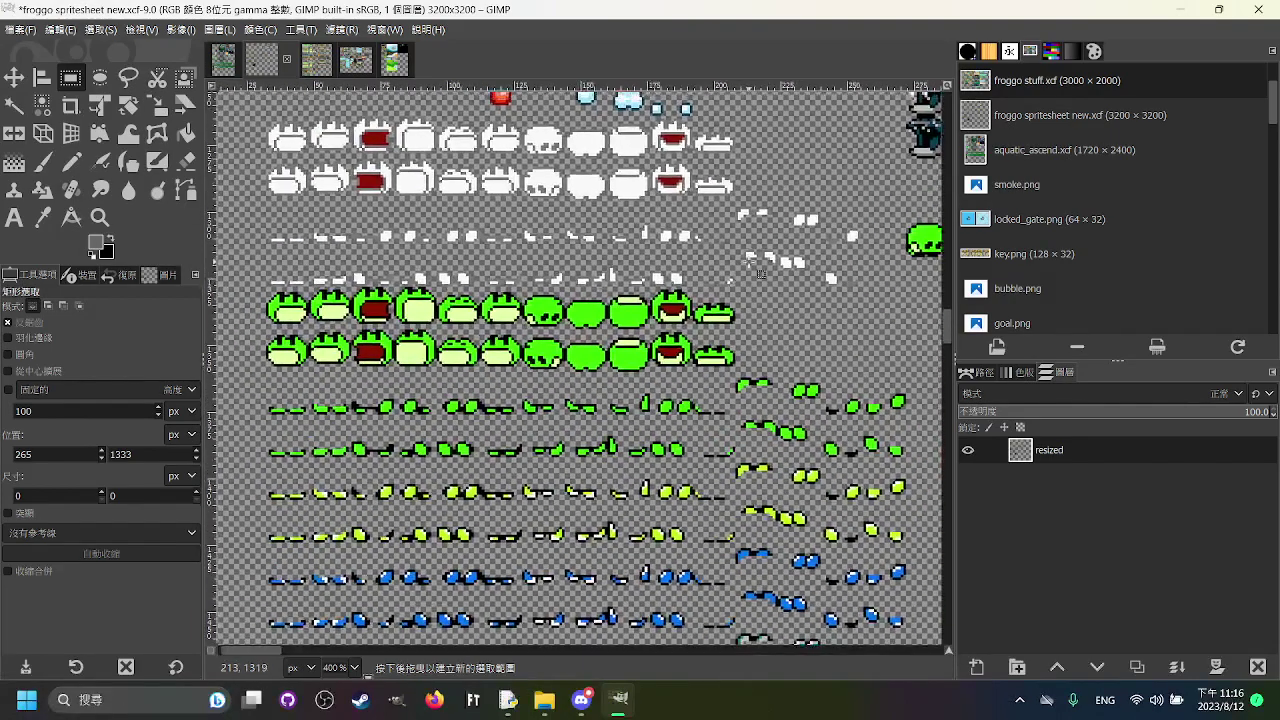
{"action": "scroll", "coordinate": [540, 190], "scroll_direction": "up", "scroll_amount": 1}
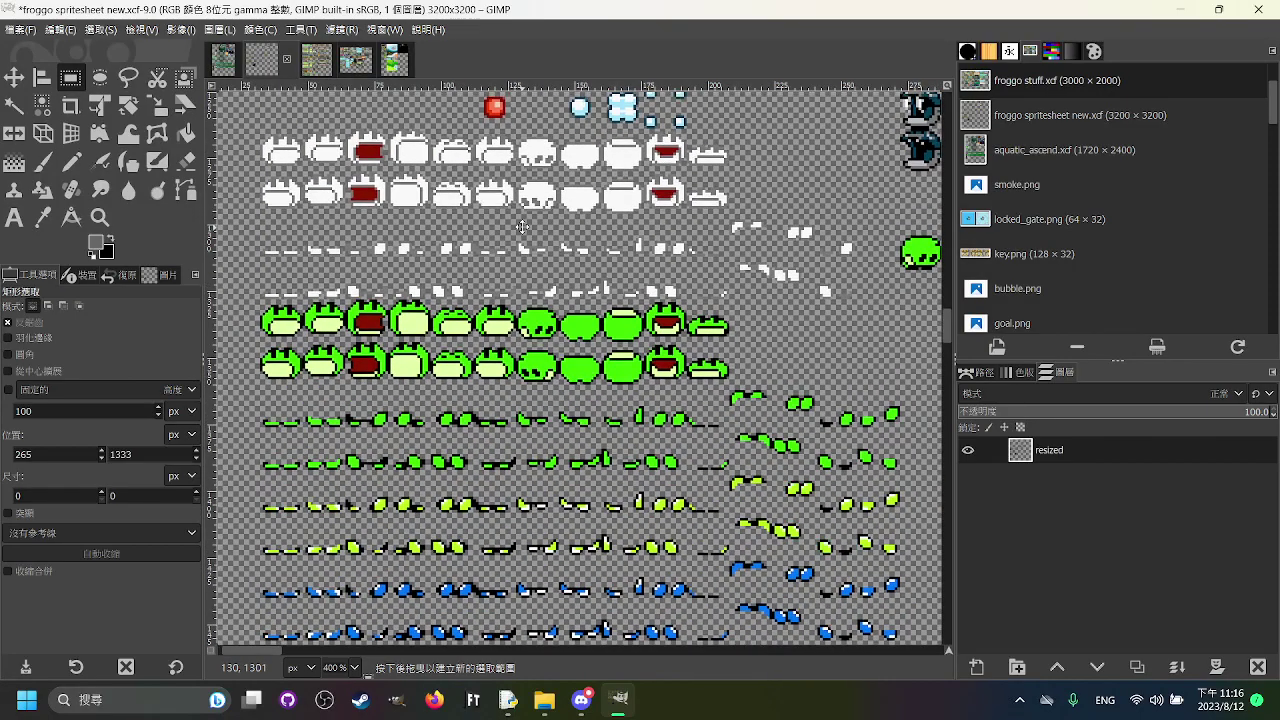
Step: Survey the orange and teal segmented creatures, the yellow creature frames and the large skull-headed sprites higher up the sheet
{"action": "scroll", "coordinate": [560, 192], "scroll_direction": "down", "scroll_amount": 1, "text": "ctrl"}
{"action": "scroll", "coordinate": [562, 194], "scroll_direction": "down", "scroll_amount": 5}
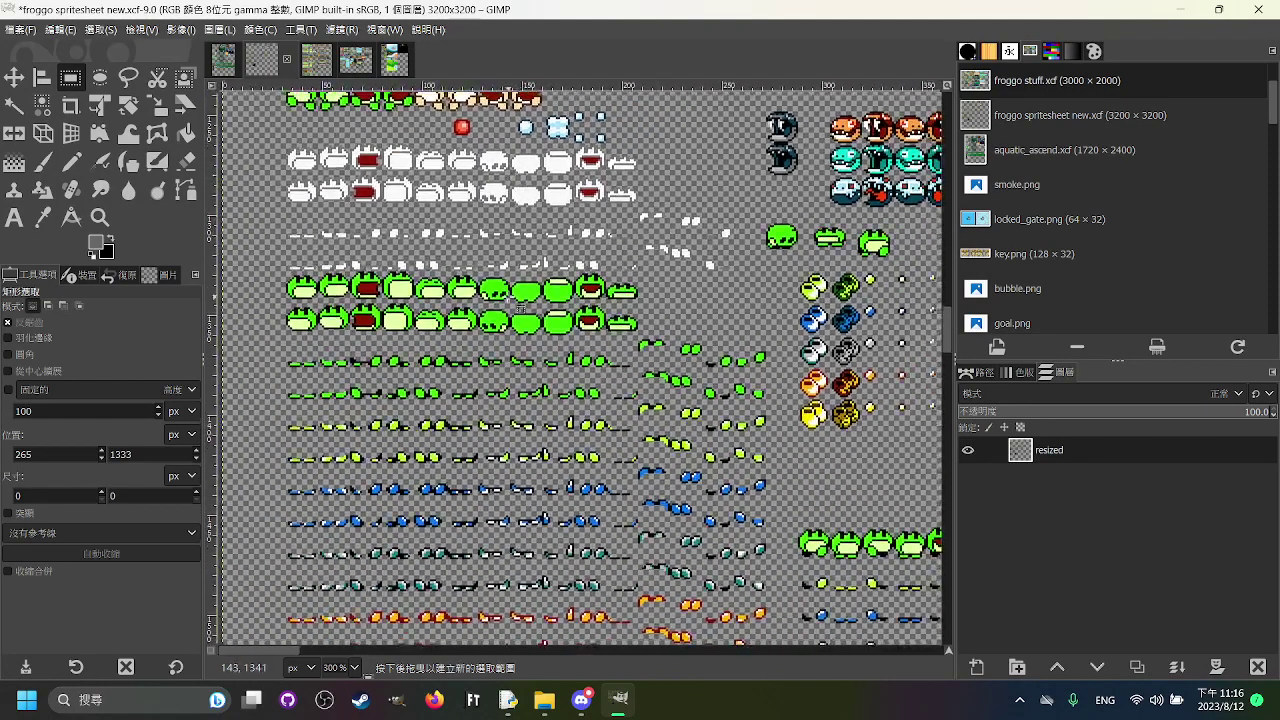
{"action": "scroll", "coordinate": [498, 280], "scroll_direction": "up", "scroll_amount": 10}
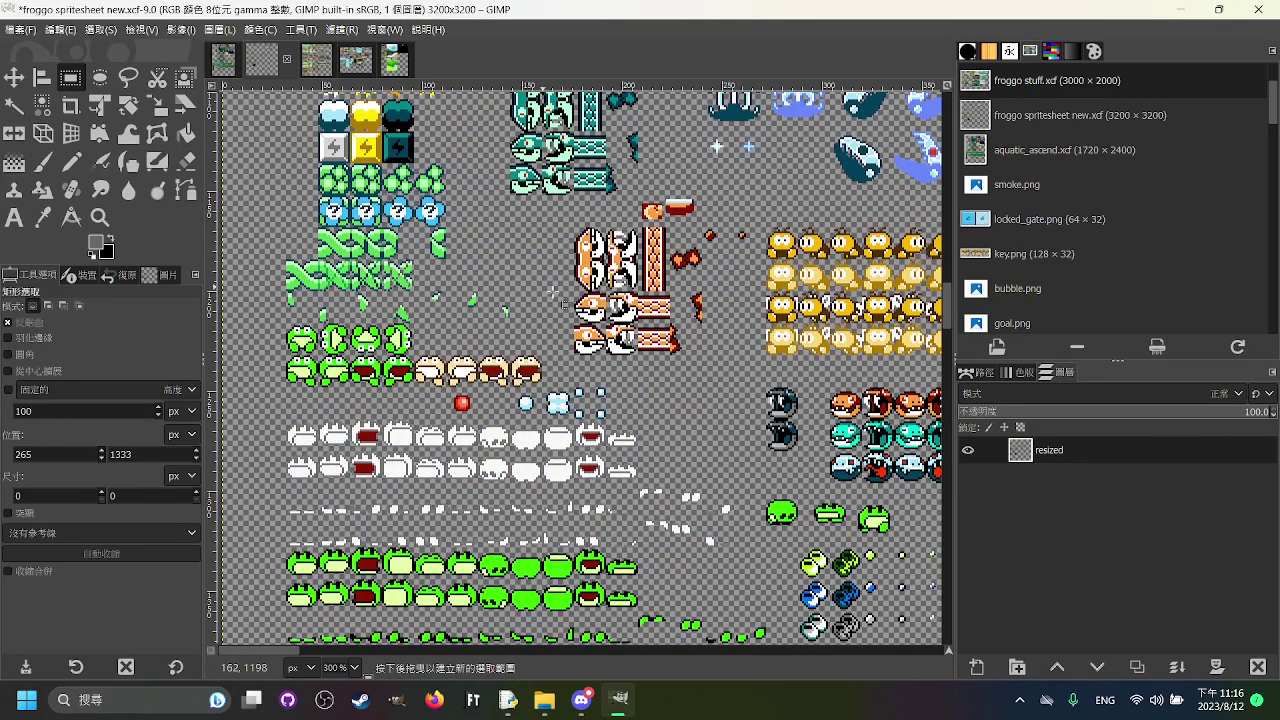
{"action": "scroll", "coordinate": [634, 280], "scroll_direction": "up", "scroll_amount": 1}
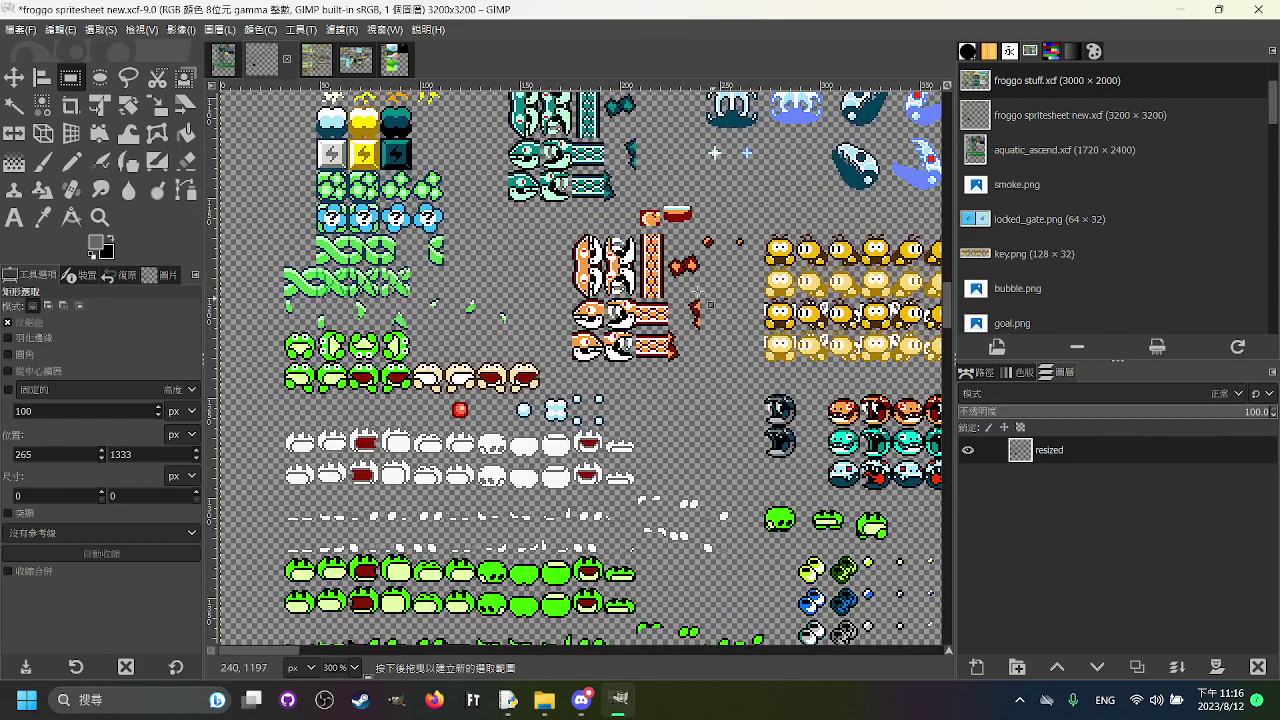
{"action": "scroll", "coordinate": [712, 297], "scroll_direction": "down", "scroll_amount": 2}
{"action": "scroll", "coordinate": [720, 290], "scroll_direction": "up", "scroll_amount": 1}
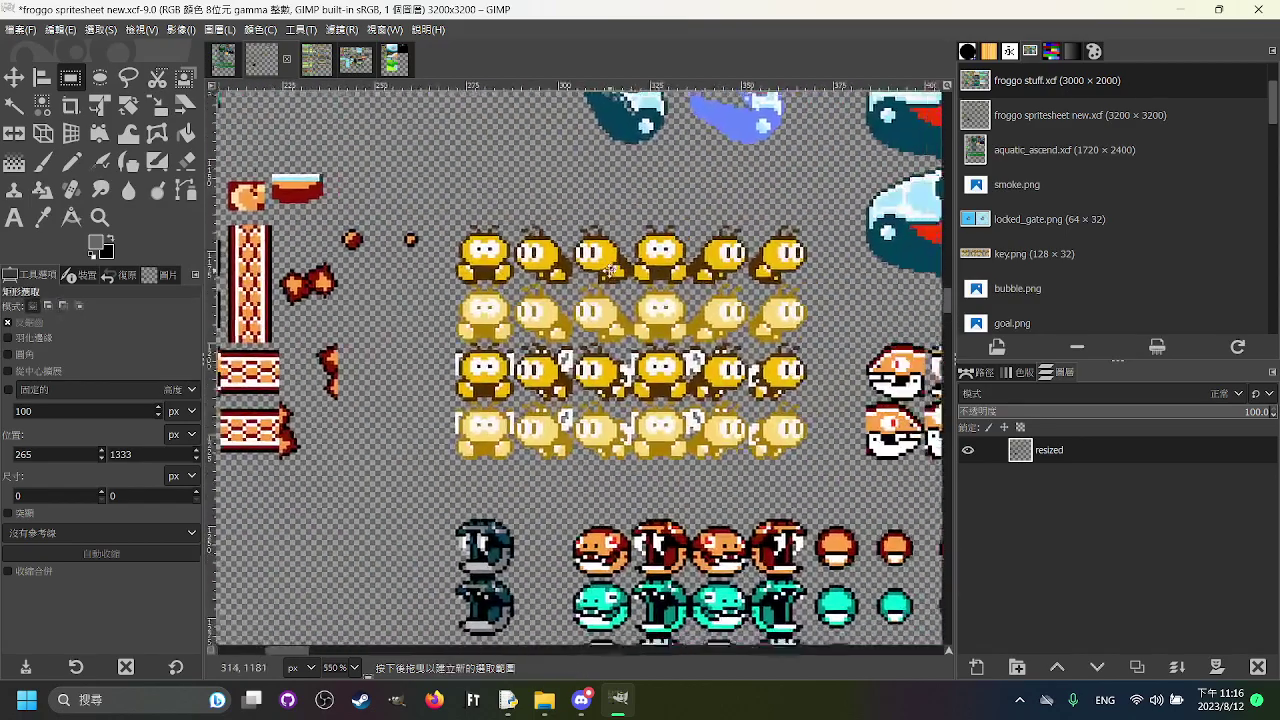
{"action": "scroll", "coordinate": [800, 268], "scroll_direction": "down", "scroll_amount": 4}
{"action": "scroll", "coordinate": [502, 202], "scroll_direction": "up", "scroll_amount": 3}
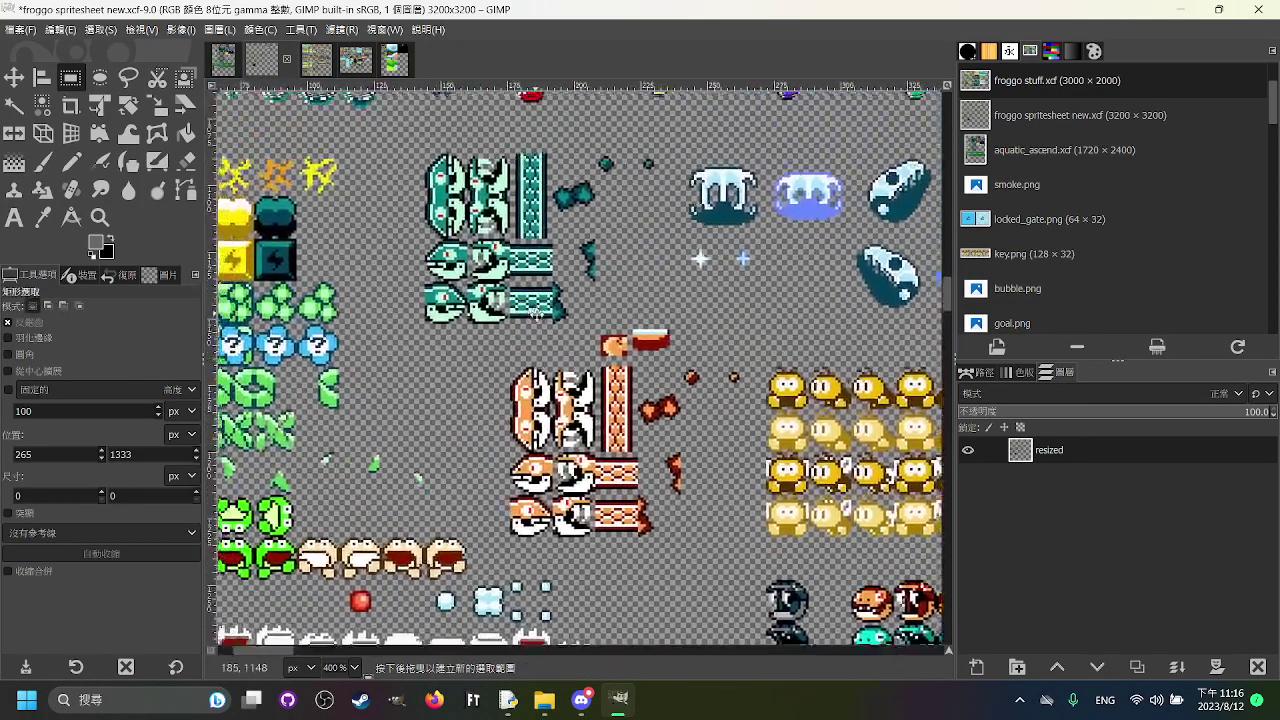
{"action": "scroll", "coordinate": [661, 294], "scroll_direction": "down", "scroll_amount": 1}
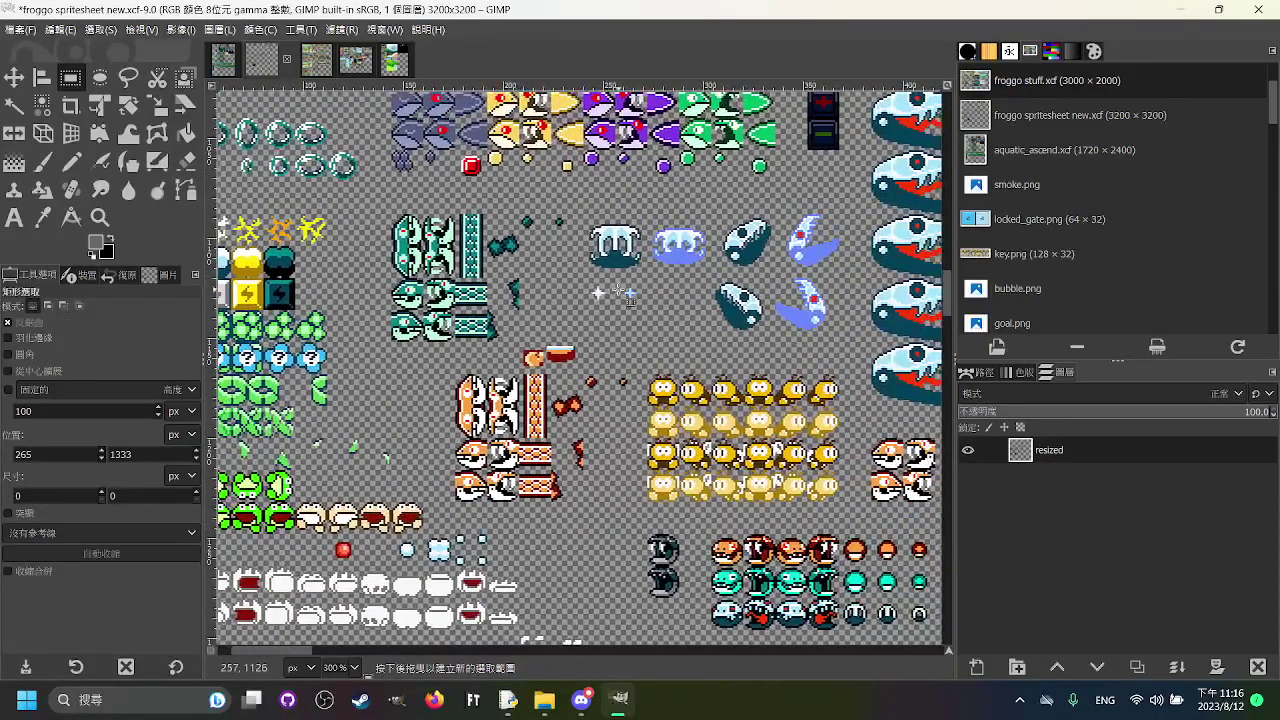
{"action": "scroll", "coordinate": [622, 262], "scroll_direction": "up", "scroll_amount": 1}
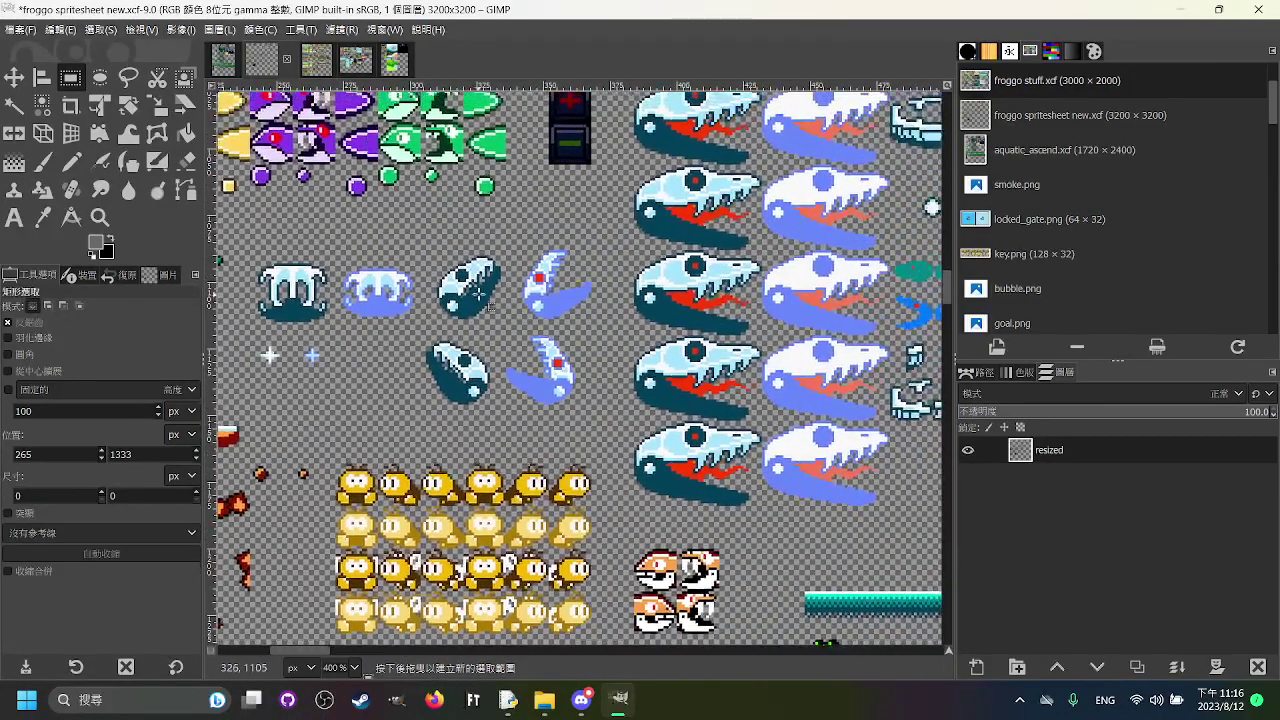
{"action": "left_click_drag", "start_coordinate": [474, 294], "coordinate": [475, 366]}
{"action": "scroll", "coordinate": [580, 348], "scroll_direction": "down", "scroll_amount": 1}
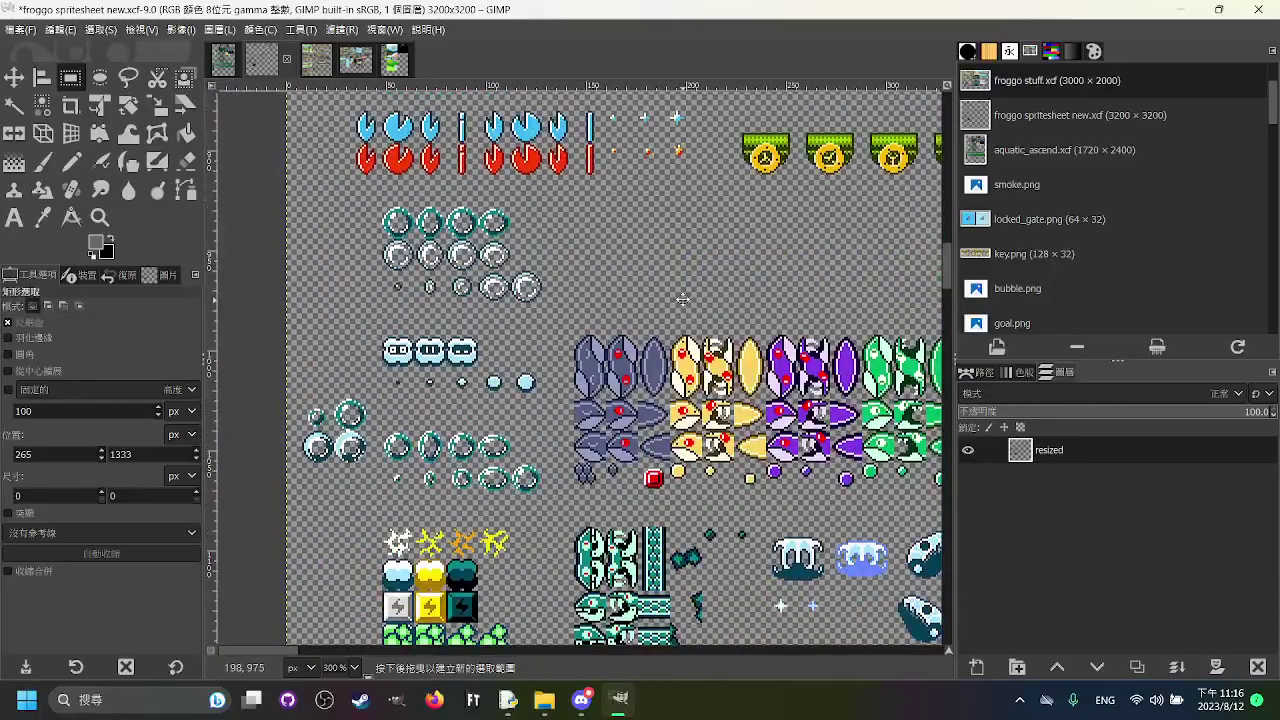
Step: Survey the sprite groups farther right, including the lily leaves, mushroom, crouching frogs and coloured fruit creatures
{"action": "scroll", "coordinate": [559, 230], "scroll_direction": "down", "scroll_amount": 5}
{"action": "scroll", "coordinate": [559, 230], "scroll_direction": "right", "scroll_amount": 3}
{"action": "scroll", "coordinate": [710, 415], "scroll_direction": "up", "scroll_amount": 3}
{"action": "scroll", "coordinate": [710, 415], "scroll_direction": "right", "scroll_amount": 1}
{"action": "scroll", "coordinate": [743, 314], "scroll_direction": "down", "scroll_amount": 5}
{"action": "scroll", "coordinate": [690, 322], "scroll_direction": "down", "scroll_amount": 2}
{"action": "scroll", "coordinate": [720, 305], "scroll_direction": "up", "scroll_amount": 3}
{"action": "scroll", "coordinate": [596, 330], "scroll_direction": "right", "scroll_amount": 2}
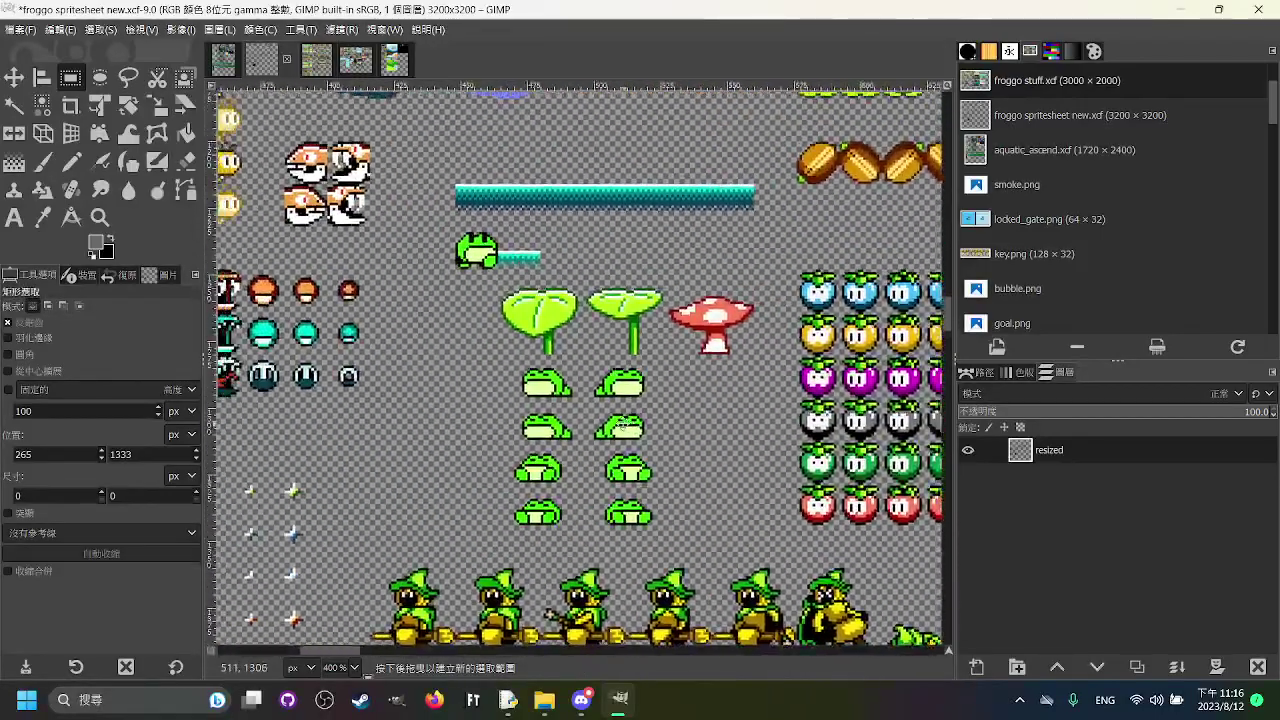
{"action": "scroll", "coordinate": [536, 317], "scroll_direction": "up", "scroll_amount": 2}
{"action": "scroll", "coordinate": [536, 317], "scroll_direction": "left", "scroll_amount": 2}
{"action": "scroll", "coordinate": [536, 317], "scroll_direction": "up", "scroll_amount": 1}
{"action": "scroll", "coordinate": [536, 317], "scroll_direction": "down", "scroll_amount": 1}
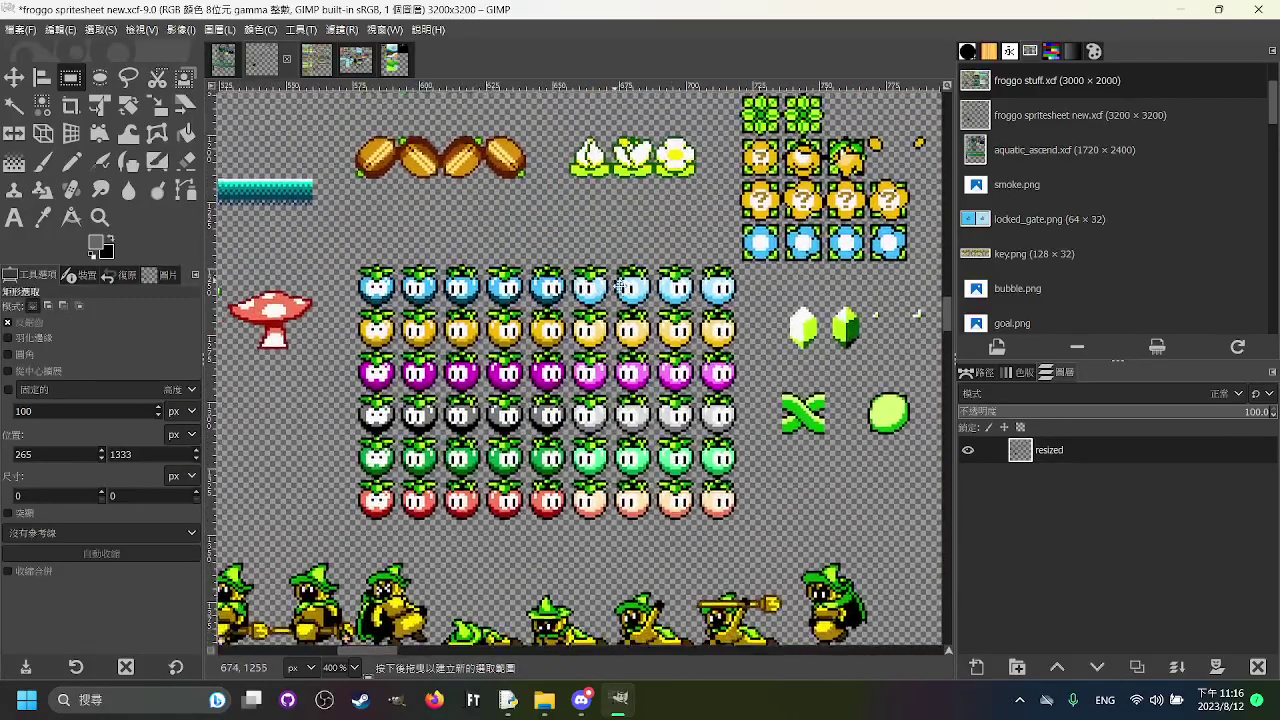
Step: Outline the whole grid of coloured fruit creatures with a 146 × 105 px rectangular selection, clear it, and inspect the colour variants
{"action": "scroll", "coordinate": [442, 298], "scroll_direction": "up", "scroll_amount": 1}
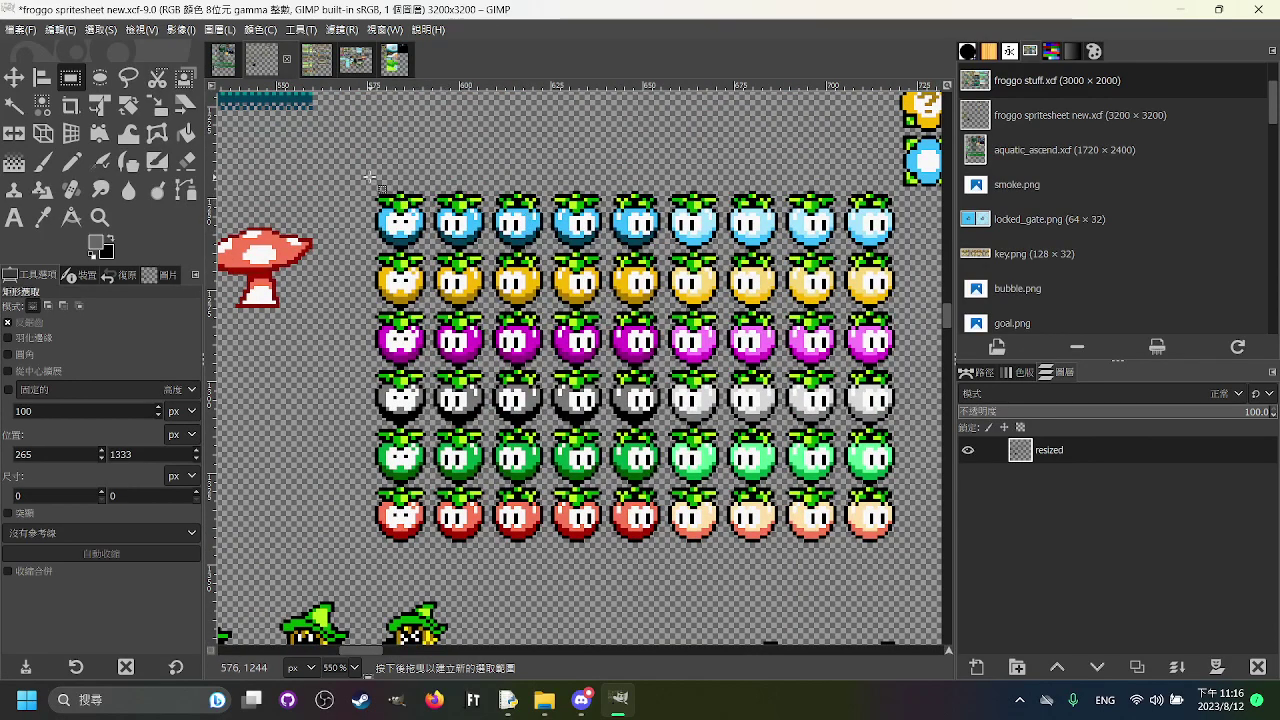
{"action": "left_click_drag", "start_coordinate": [368, 172], "coordinate": [903, 556]}
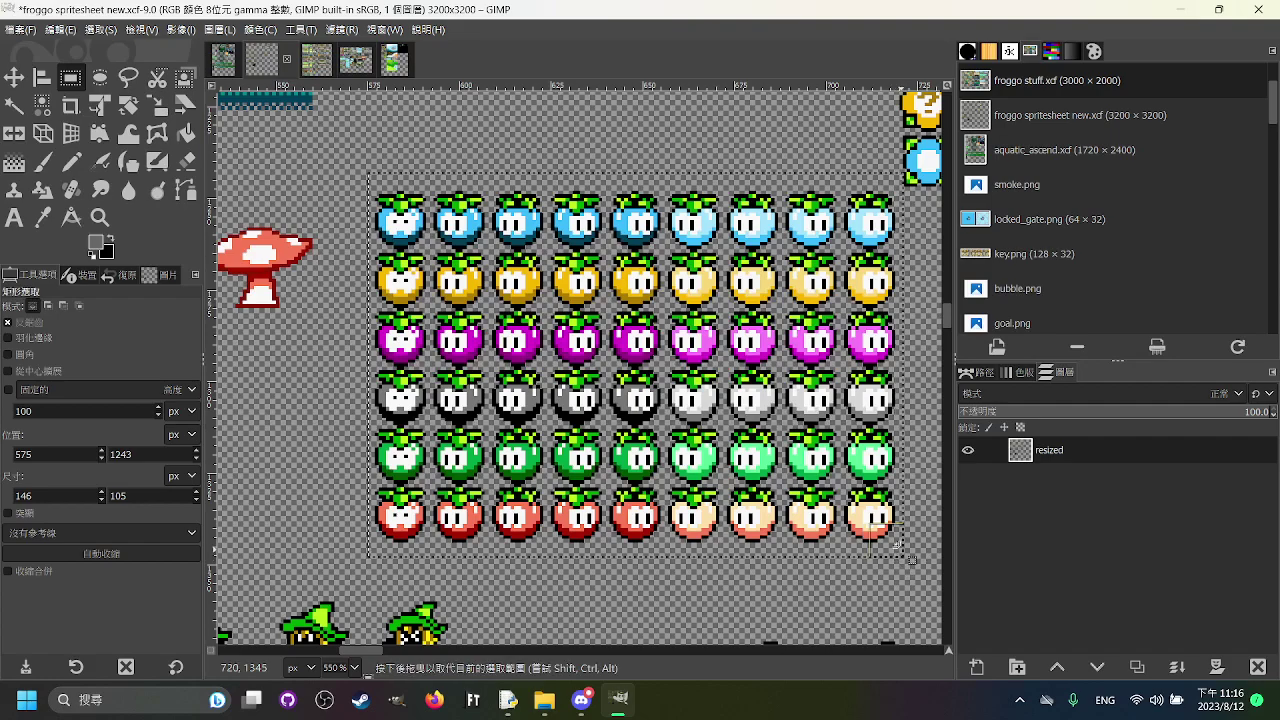
{"action": "left_click", "coordinate": [911, 367]}
{"action": "left_click_drag", "start_coordinate": [715, 300], "coordinate": [623, 294]}
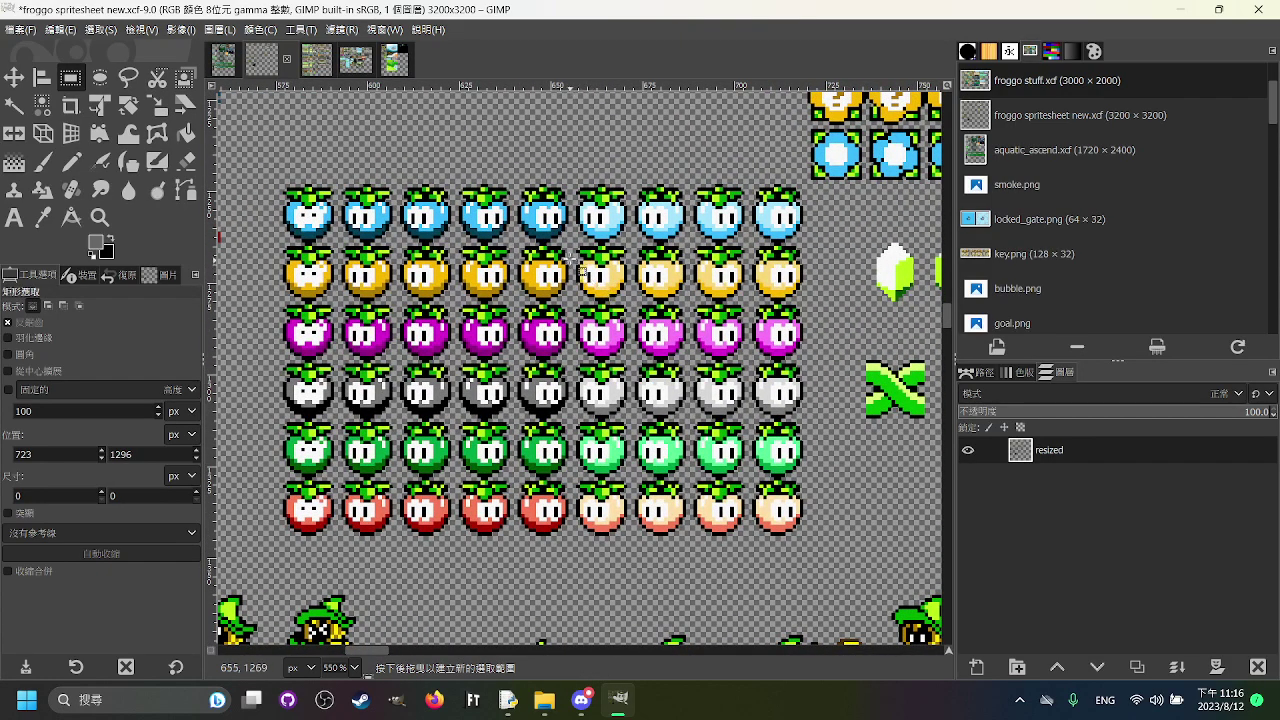
{"action": "left_click_drag", "start_coordinate": [552, 241], "coordinate": [539, 264]}
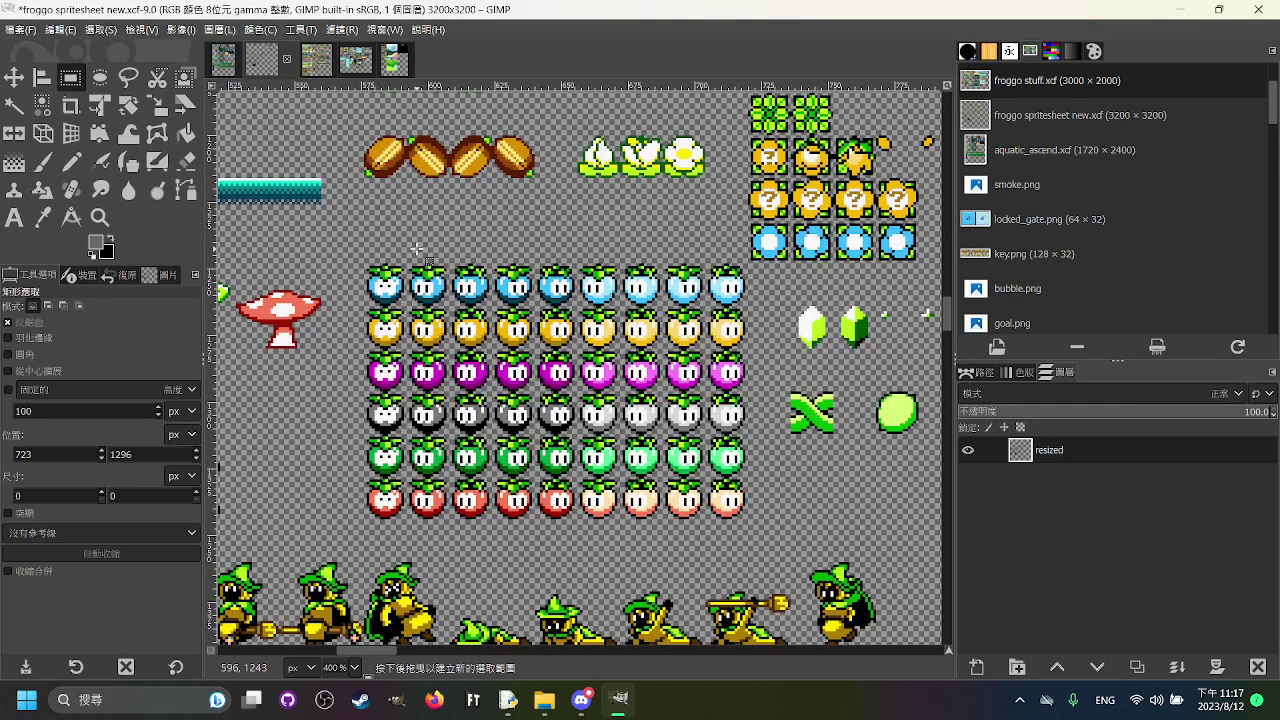
{"action": "scroll", "coordinate": [416, 248], "scroll_direction": "down", "scroll_amount": 2, "text": "ctrl"}
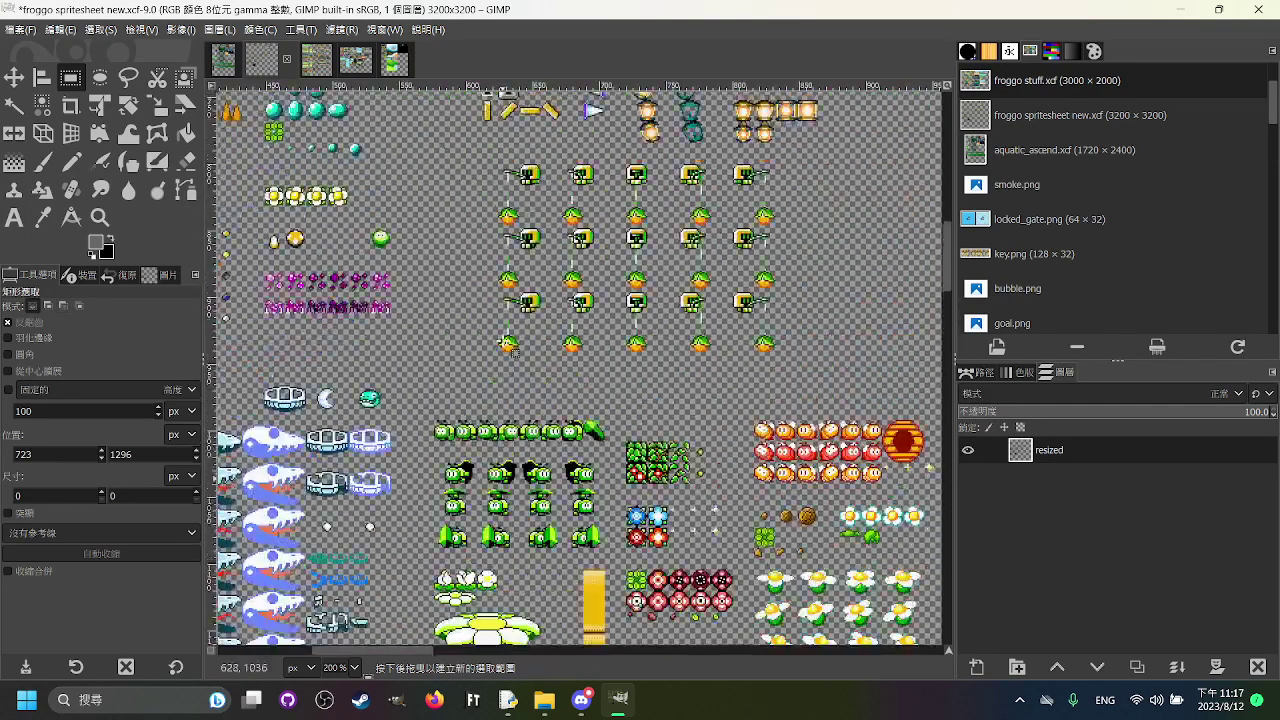
Step: Examine the coloured cubes and tall crystals together with their shattered, sparkle and shard frames and the lanterns below
{"action": "scroll", "coordinate": [567, 367], "scroll_direction": "up", "scroll_amount": 2, "text": "ctrl"}
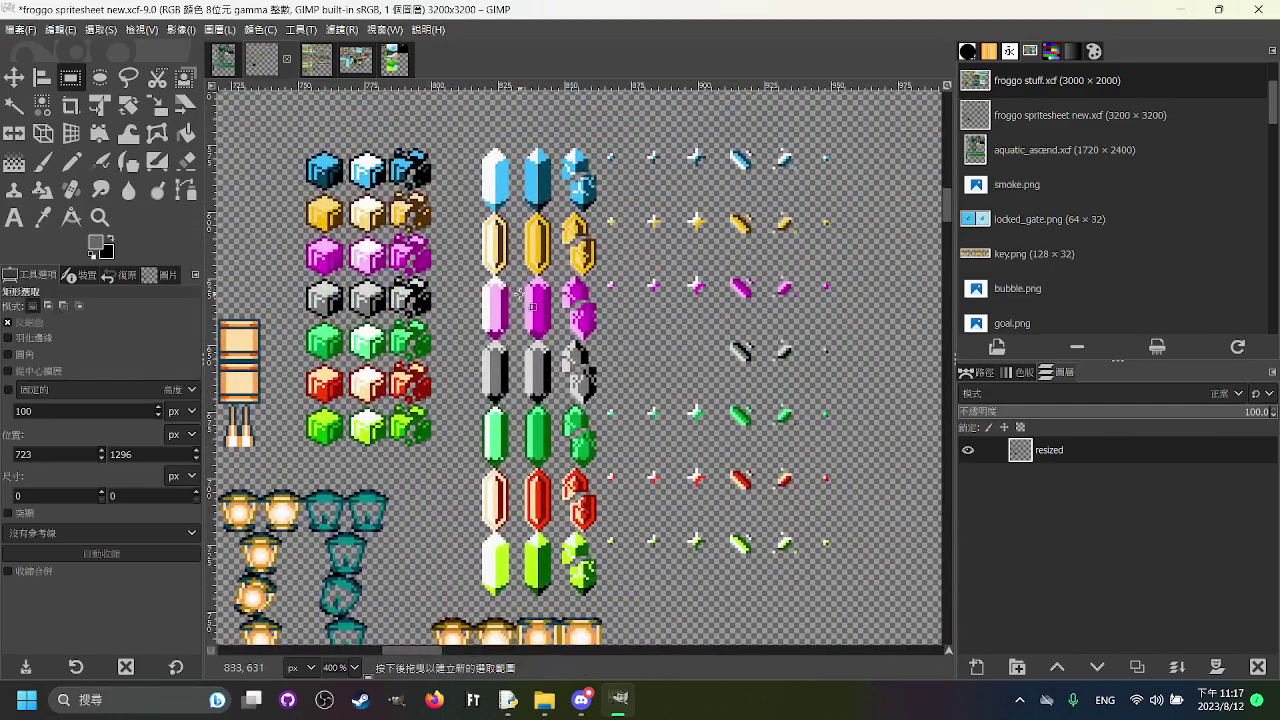
{"action": "scroll", "coordinate": [491, 295], "scroll_direction": "right", "scroll_amount": 2}
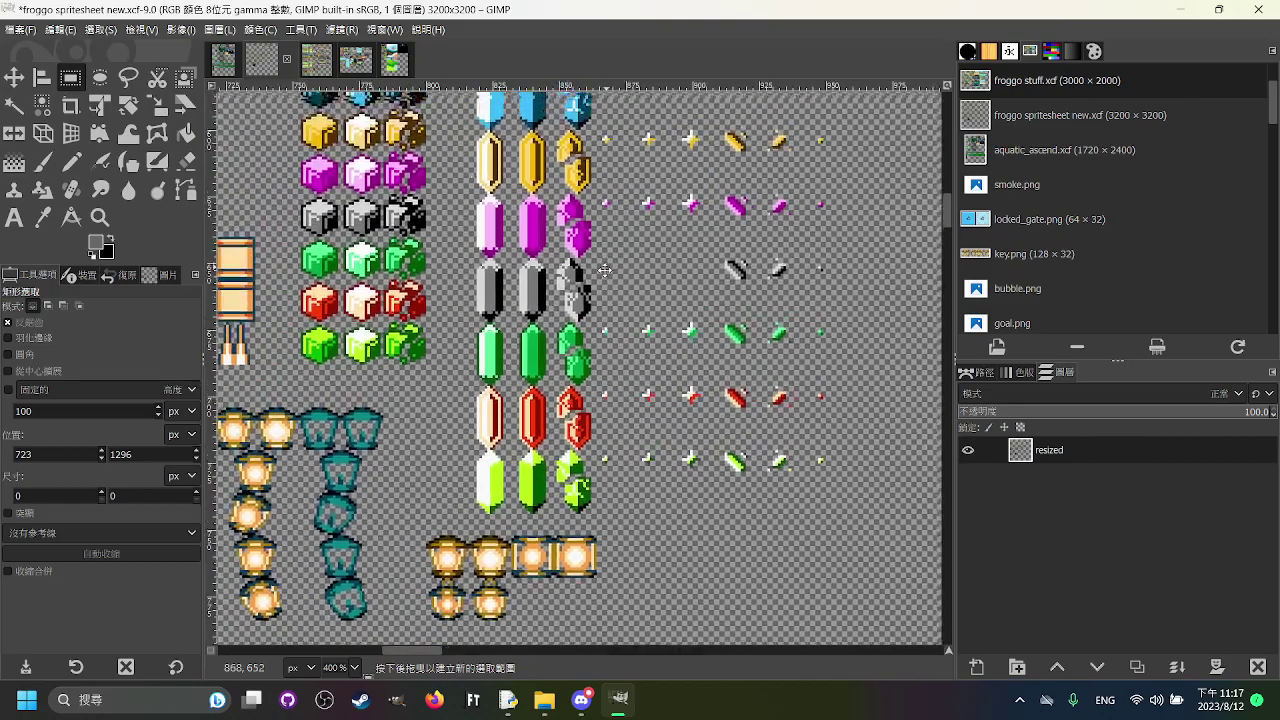
{"action": "left_click_drag", "start_coordinate": [604, 270], "coordinate": [613, 338]}
{"action": "left_click_drag", "start_coordinate": [520, 531], "coordinate": [553, 467]}
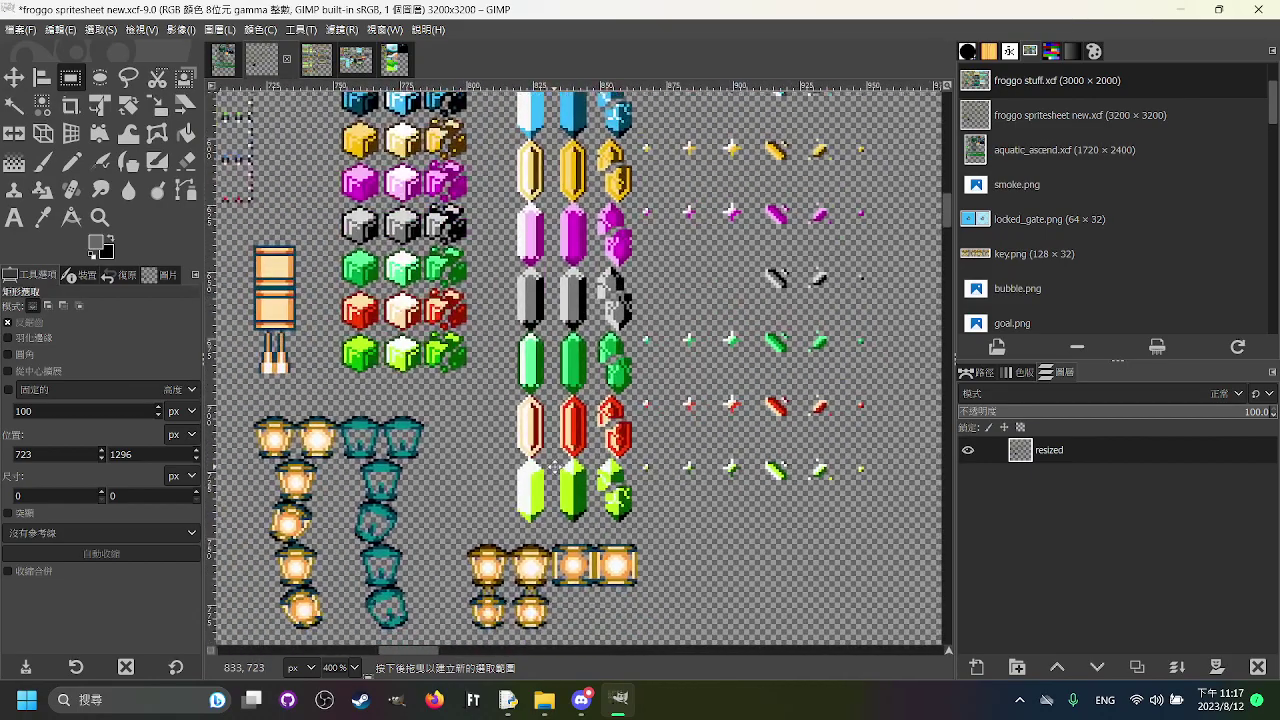
{"action": "scroll", "coordinate": [536, 418], "scroll_direction": "down", "scroll_amount": 2}
{"action": "scroll", "coordinate": [511, 422], "scroll_direction": "up", "scroll_amount": 1}
{"action": "left_click_drag", "start_coordinate": [398, 529], "coordinate": [598, 294]}
{"action": "left_click_drag", "start_coordinate": [408, 632], "coordinate": [642, 378]}
Step: Look over the skull-headed sprites and inspect the coloured fruit creature grid at close range
{"action": "scroll", "coordinate": [640, 300], "scroll_direction": "left", "scroll_amount": 5}
{"action": "scroll", "coordinate": [640, 300], "scroll_direction": "down", "scroll_amount": 1}
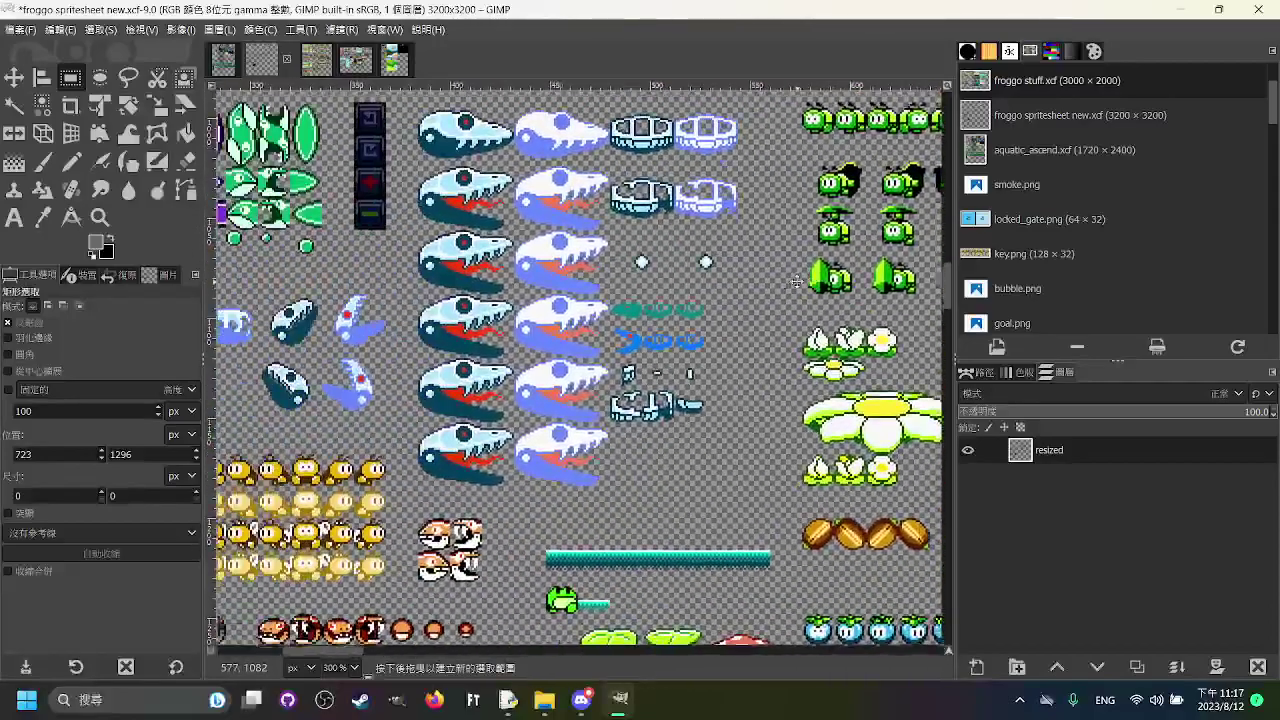
{"action": "scroll", "coordinate": [695, 378], "scroll_direction": "up", "scroll_amount": 1}
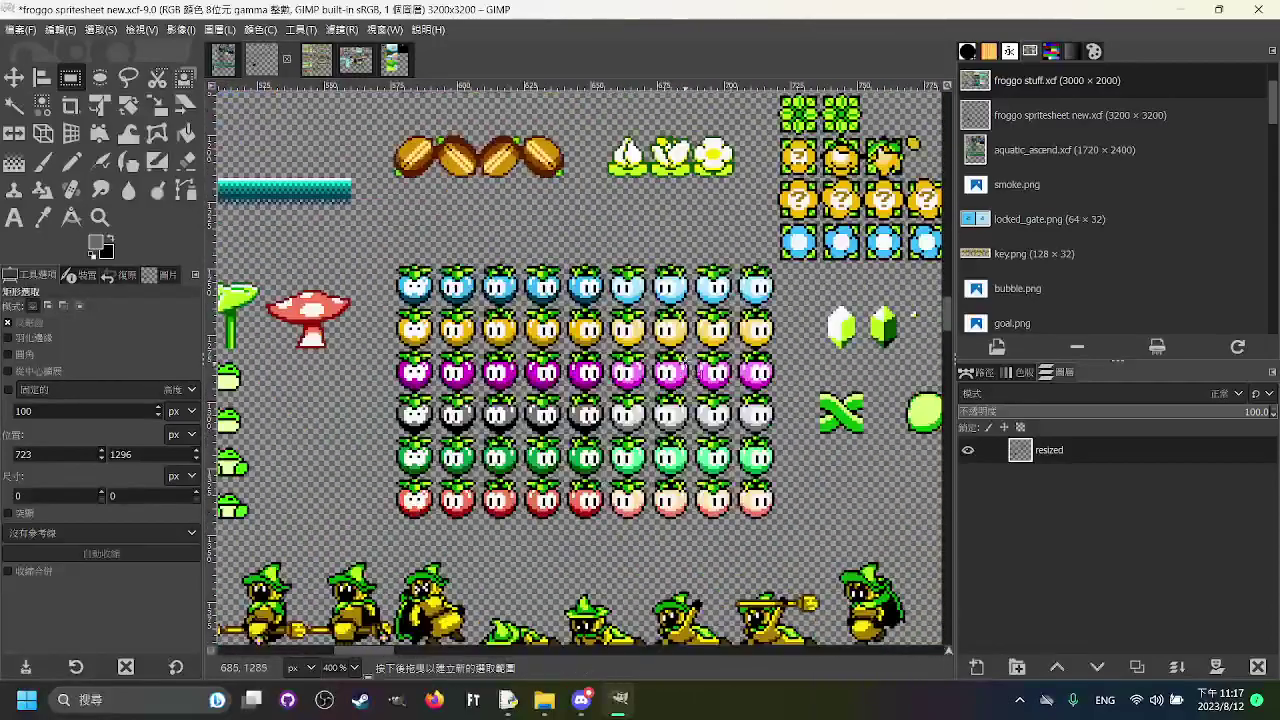
{"action": "scroll", "coordinate": [652, 307], "scroll_direction": "down", "scroll_amount": 1}
{"action": "scroll", "coordinate": [610, 286], "scroll_direction": "up", "scroll_amount": 2}
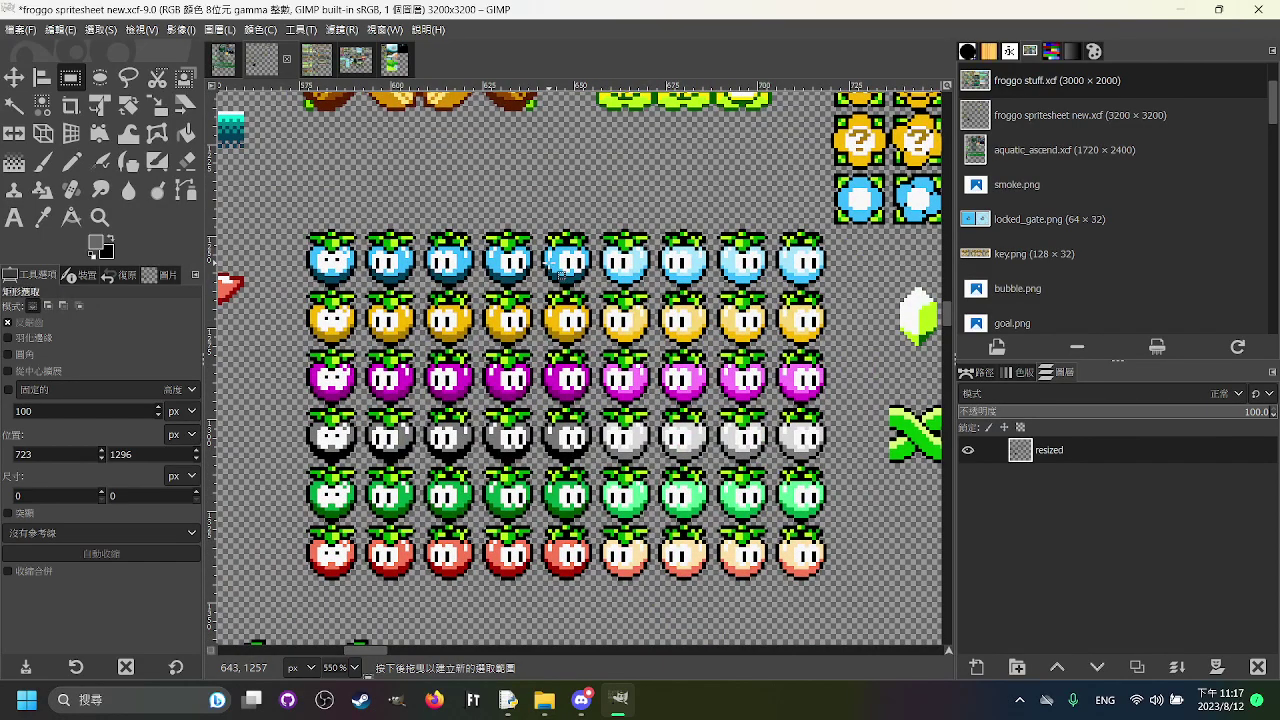
{"action": "left_click_drag", "start_coordinate": [622, 266], "coordinate": [529, 287]}
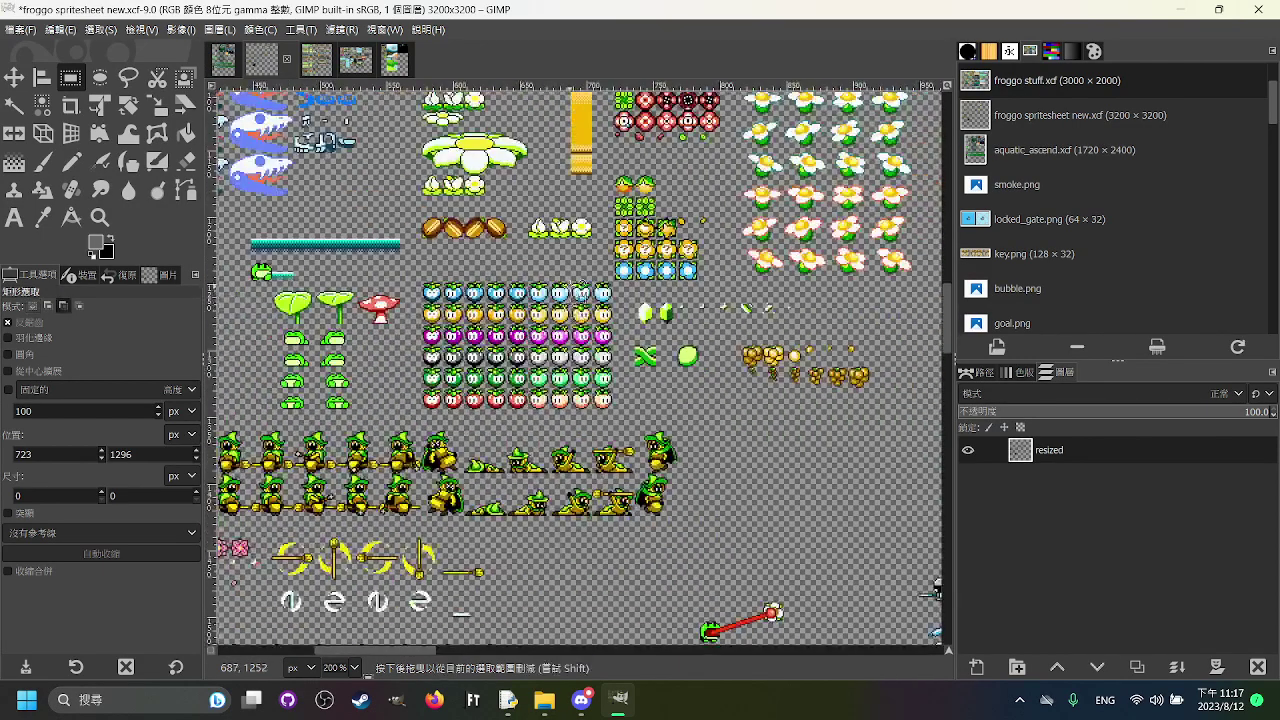
Step: Examine the orange and red winged creatures beside the hive and compare them with the fruit creature colour variants
{"action": "scroll", "coordinate": [565, 280], "scroll_direction": "up", "scroll_amount": 2}
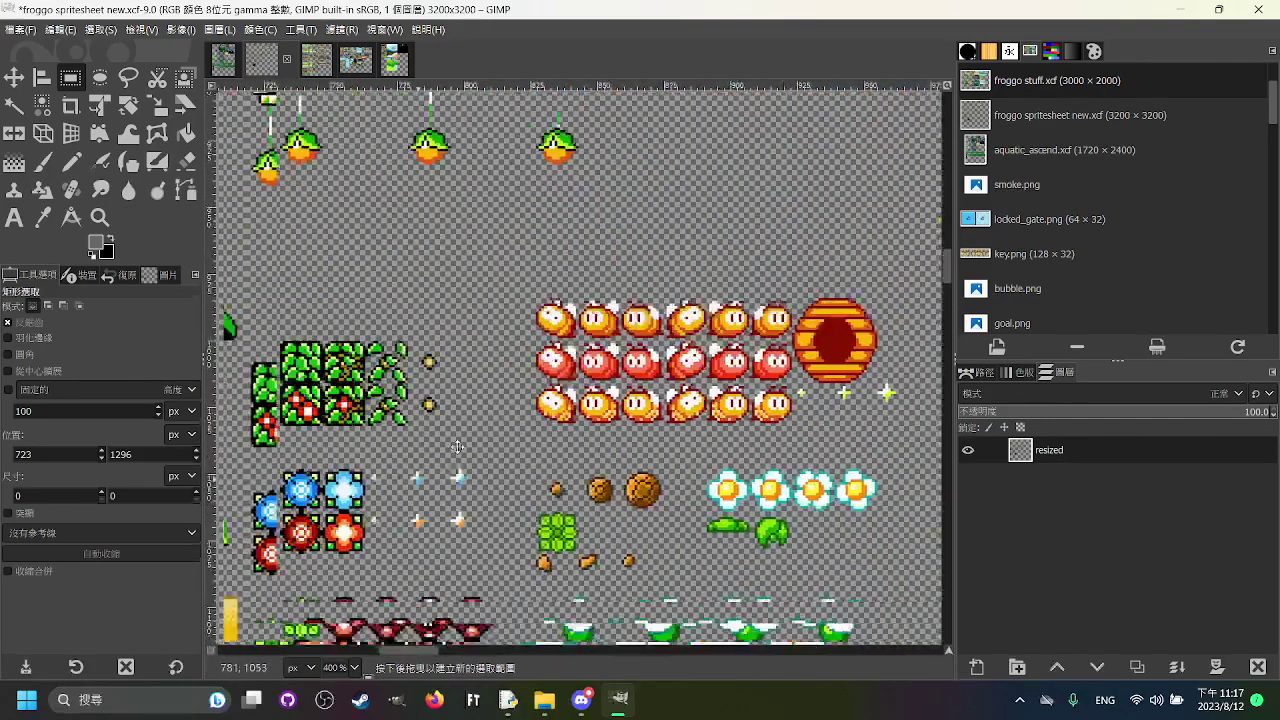
{"action": "left_click_drag", "start_coordinate": [457, 447], "coordinate": [656, 397]}
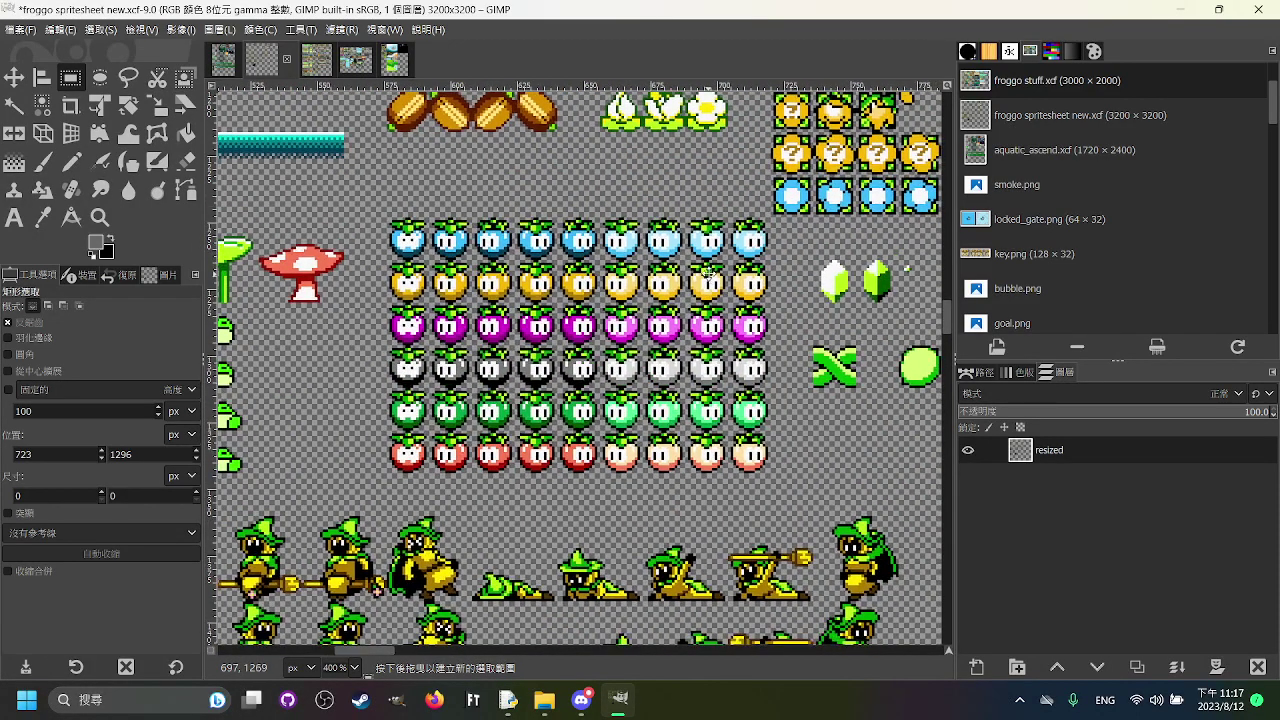
{"action": "scroll", "coordinate": [700, 323], "scroll_direction": "down", "scroll_amount": 1}
{"action": "scroll", "coordinate": [751, 272], "scroll_direction": "up", "scroll_amount": 3}
{"action": "left_click_drag", "start_coordinate": [753, 281], "coordinate": [575, 325]}
{"action": "scroll", "coordinate": [694, 248], "scroll_direction": "down", "scroll_amount": 1}
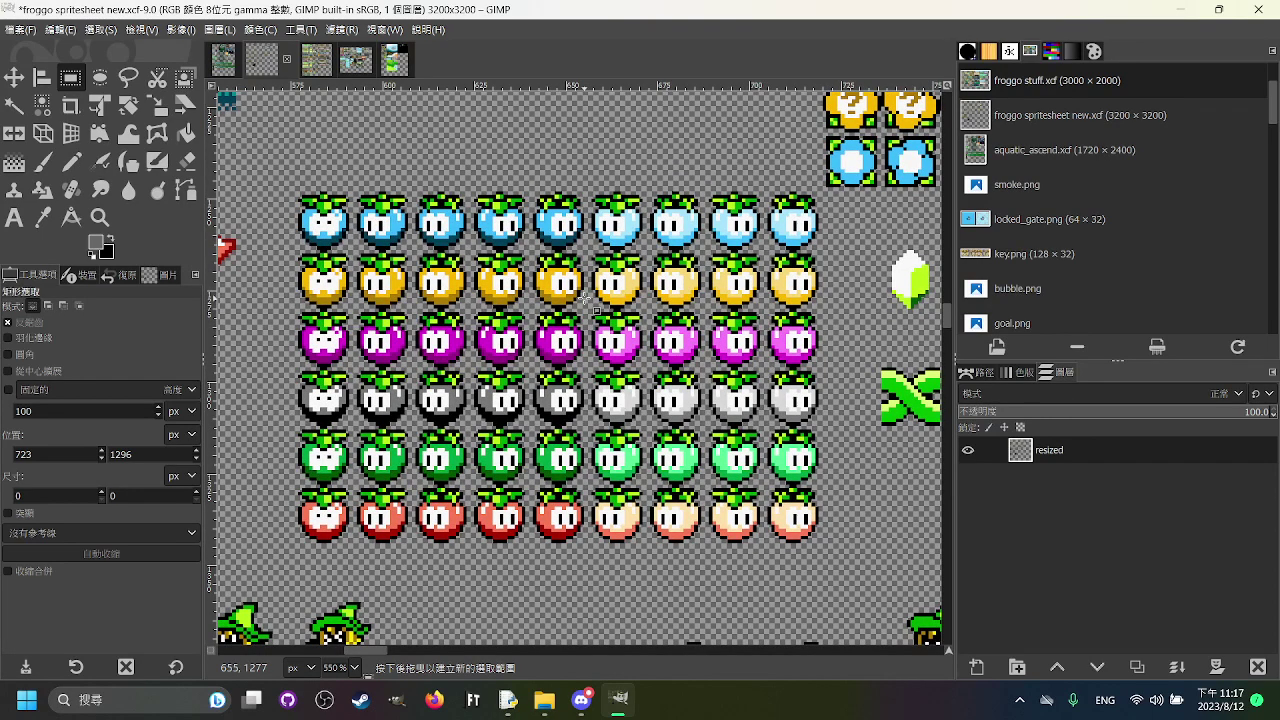
Step: Survey the white flower platforms, green flying creatures, red flowers and question-mark flower blocks above the fruit creatures
{"action": "scroll", "coordinate": [618, 300], "scroll_direction": "down", "scroll_amount": 3}
{"action": "left_click_drag", "start_coordinate": [618, 298], "coordinate": [693, 430]}
{"action": "scroll", "coordinate": [610, 283], "scroll_direction": "up", "scroll_amount": 3}
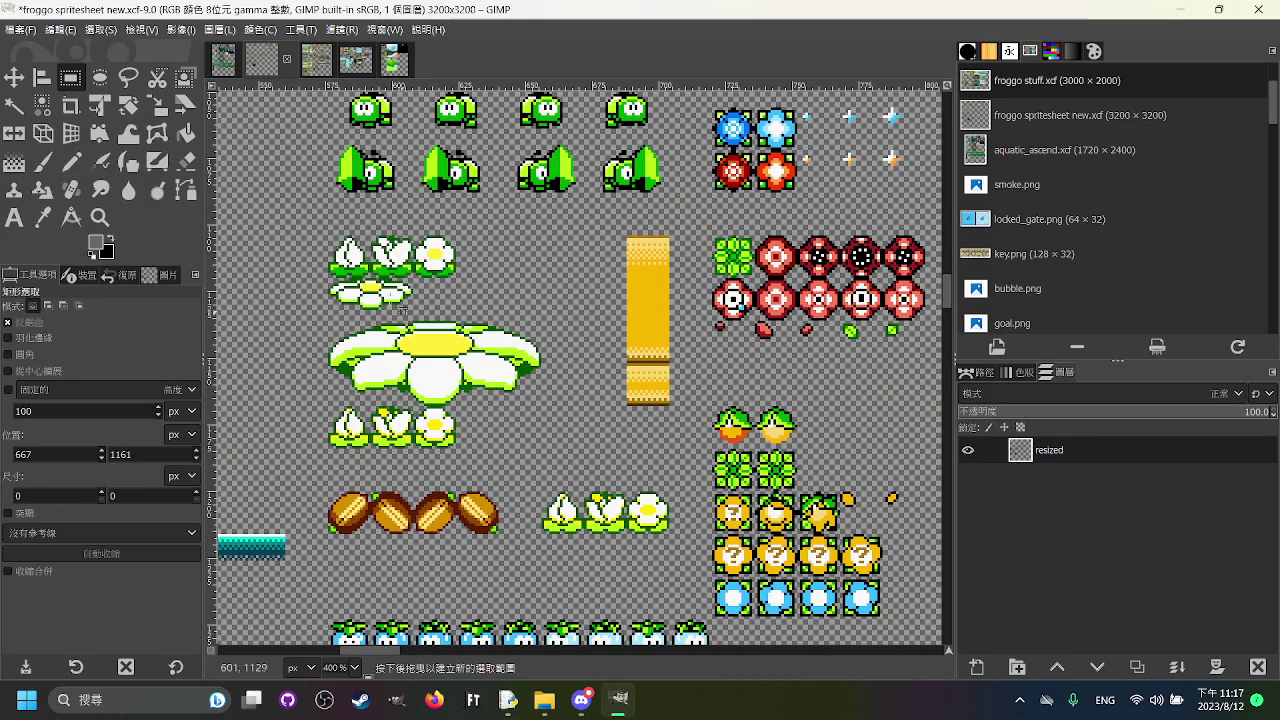
{"action": "scroll", "coordinate": [440, 380], "scroll_direction": "down", "scroll_amount": 3}
{"action": "scroll", "coordinate": [450, 396], "scroll_direction": "up", "scroll_amount": 3}
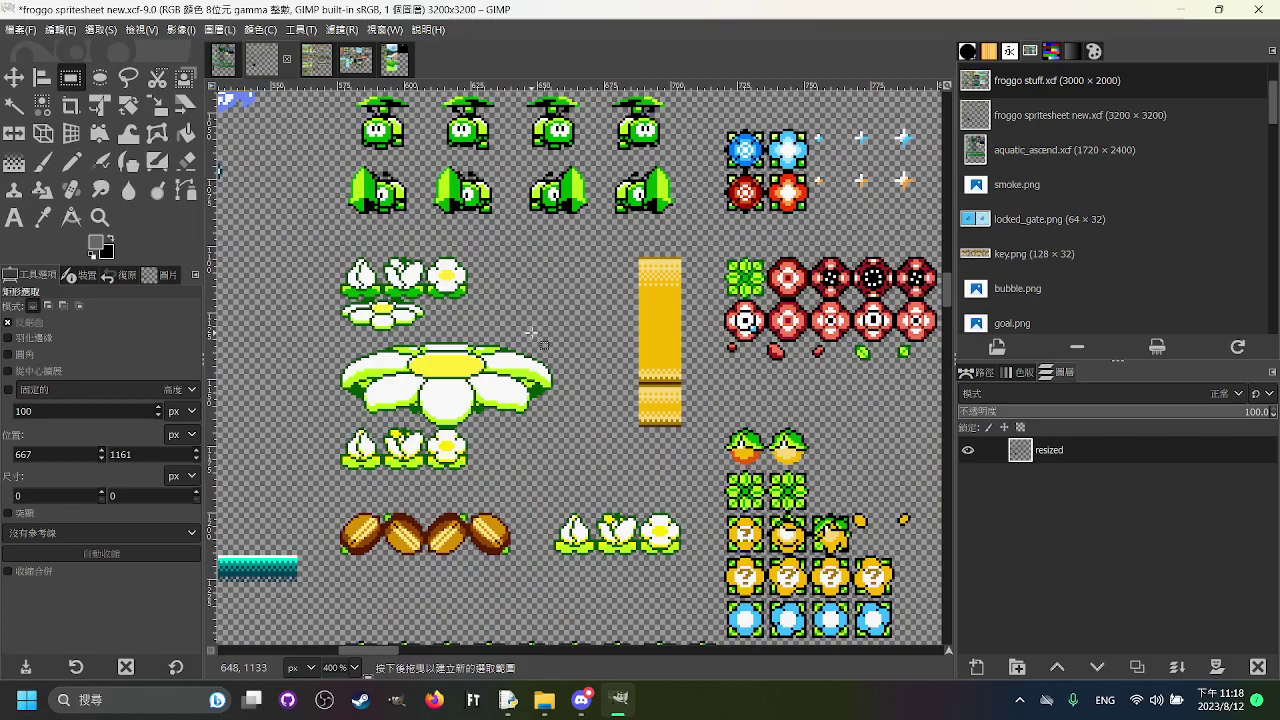
{"action": "scroll", "coordinate": [500, 341], "scroll_direction": "up", "scroll_amount": 1}
{"action": "scroll", "coordinate": [500, 341], "scroll_direction": "right", "scroll_amount": 1}
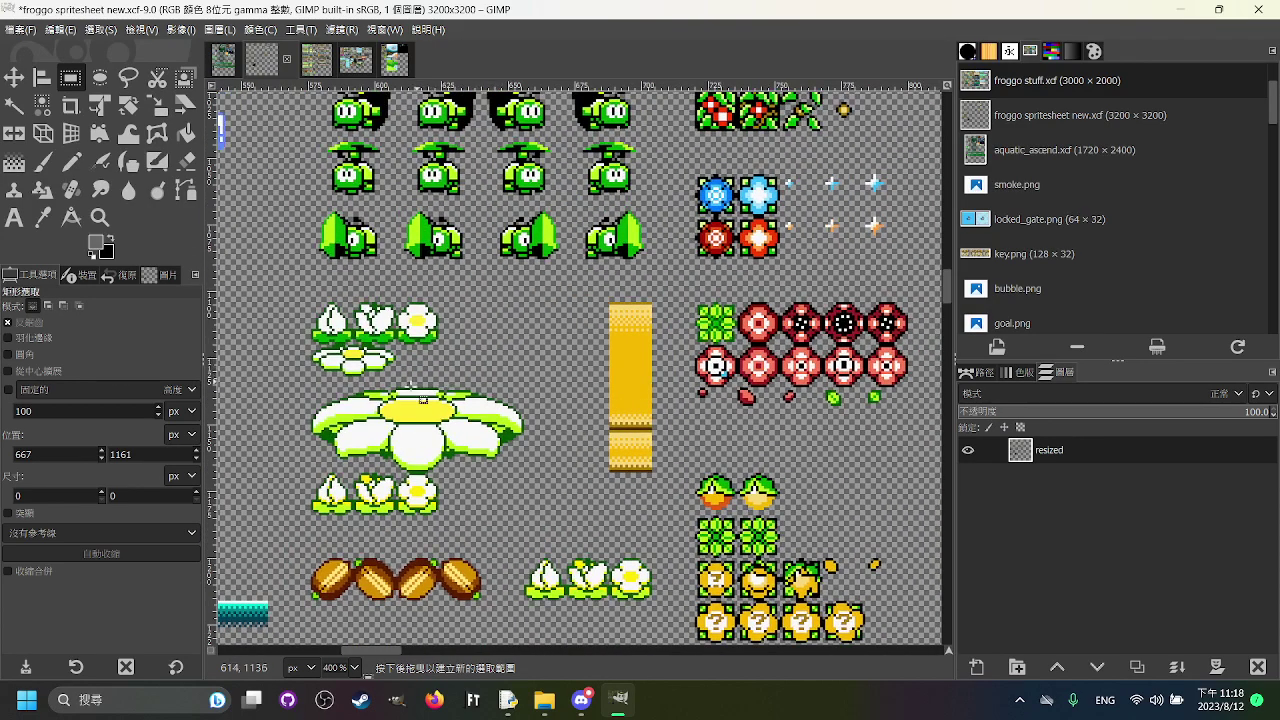
{"action": "scroll", "coordinate": [420, 395], "scroll_direction": "down", "scroll_amount": 3}
{"action": "scroll", "coordinate": [450, 400], "scroll_direction": "up", "scroll_amount": 4}
Step: Mark the flower sprite area with a rectangular selection, clear it, and view the surrounding sprite groups
{"action": "left_click_drag", "start_coordinate": [288, 310], "coordinate": [576, 413]}
{"action": "left_click_drag", "start_coordinate": [681, 462], "coordinate": [729, 462]}
{"action": "left_click", "coordinate": [729, 462]}
{"action": "scroll", "coordinate": [500, 455], "scroll_direction": "down", "scroll_amount": 3}
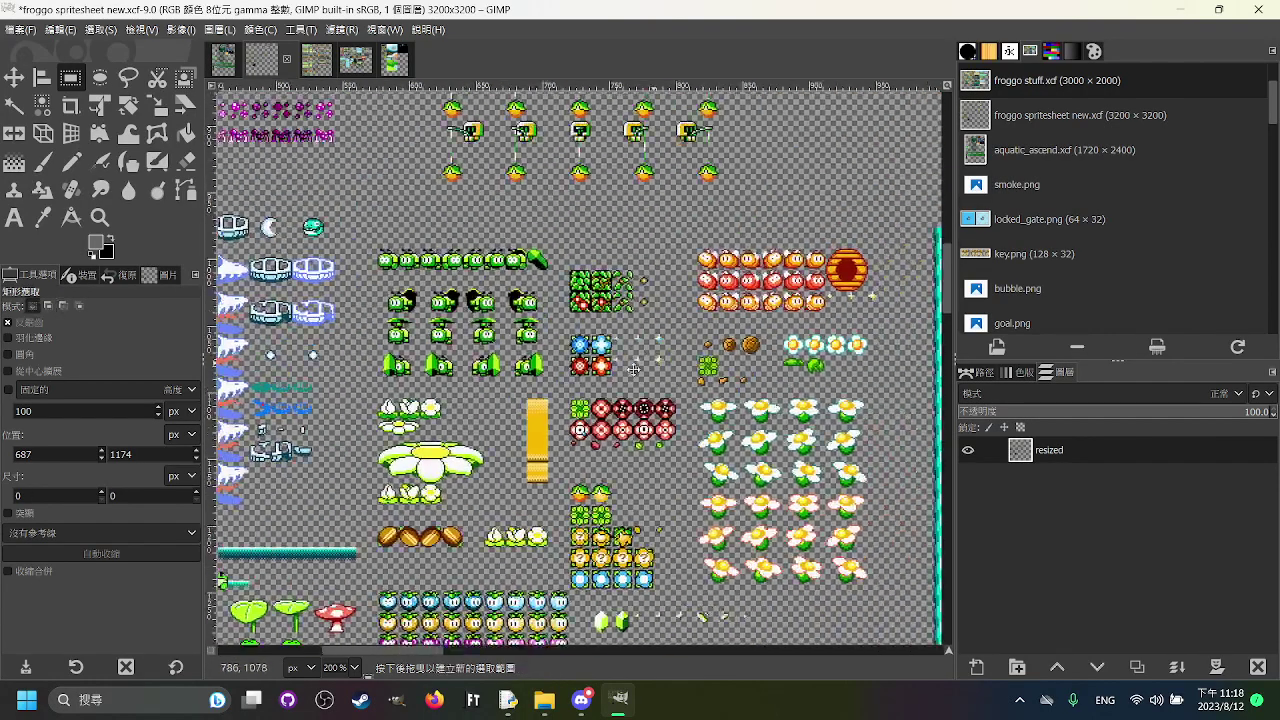
Step: Examine the striped, metal, wooden and ladder block tiles in the tile set at the sheet's far right
{"action": "scroll", "coordinate": [600, 400], "scroll_direction": "up", "scroll_amount": 10}
{"action": "scroll", "coordinate": [670, 222], "scroll_direction": "right", "scroll_amount": 10}
{"action": "left_click_drag", "start_coordinate": [670, 222], "coordinate": [265, 416]}
{"action": "left_click_drag", "start_coordinate": [731, 346], "coordinate": [334, 466]}
{"action": "left_click_drag", "start_coordinate": [797, 315], "coordinate": [390, 218]}
{"action": "scroll", "coordinate": [391, 217], "scroll_direction": "up", "scroll_amount": 3}
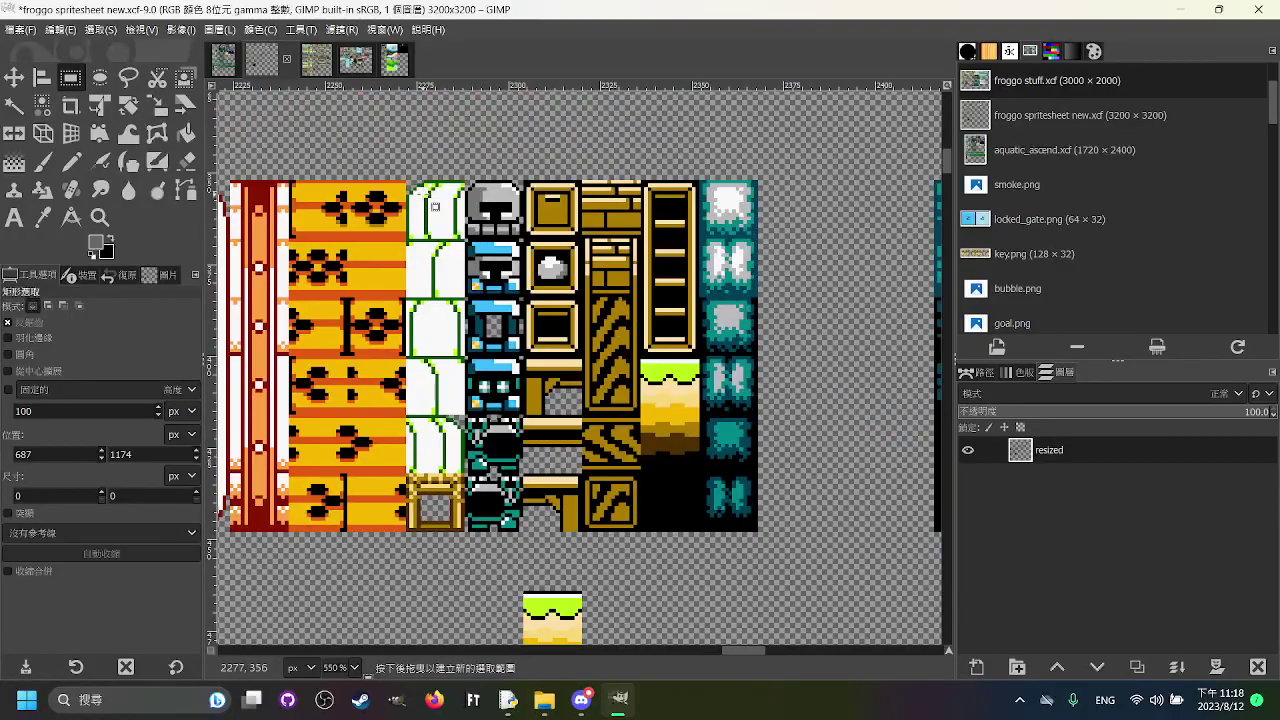
Step: Survey the grass-topped ground tiles below the block tiles and the black-and-green screen graphics farther left on the sheet
{"action": "scroll", "coordinate": [550, 180], "scroll_direction": "left", "scroll_amount": 3}
{"action": "scroll", "coordinate": [564, 177], "scroll_direction": "down", "scroll_amount": 3}
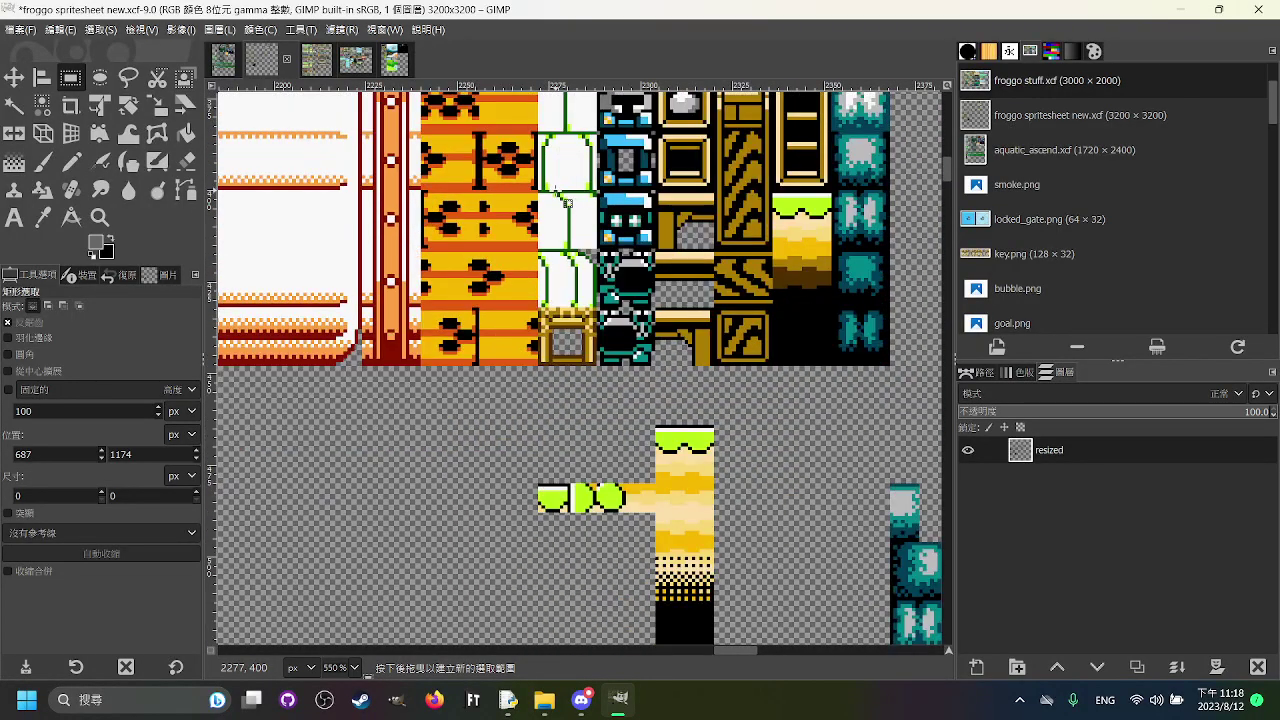
{"action": "scroll", "coordinate": [545, 353], "scroll_direction": "down", "scroll_amount": 4}
{"action": "scroll", "coordinate": [545, 353], "scroll_direction": "left", "scroll_amount": 20}
{"action": "scroll", "coordinate": [545, 353], "scroll_direction": "down", "scroll_amount": 3}
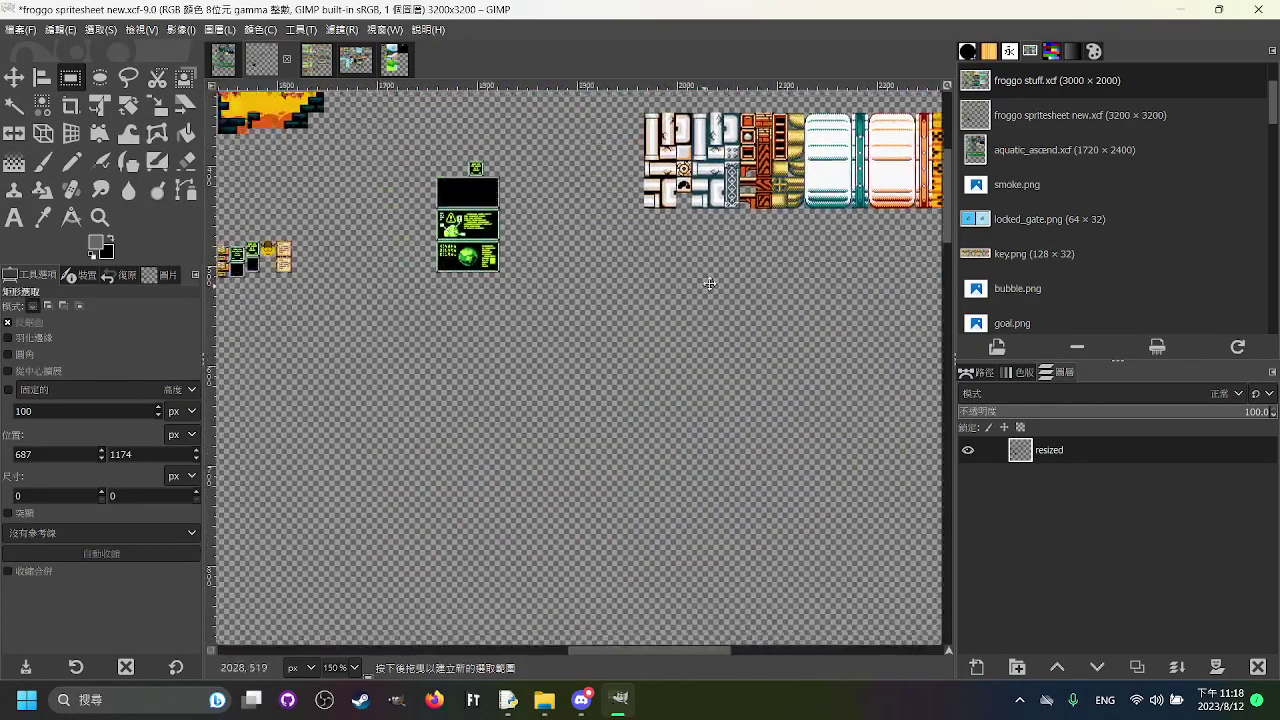
{"action": "scroll", "coordinate": [568, 318], "scroll_direction": "down", "scroll_amount": 2}
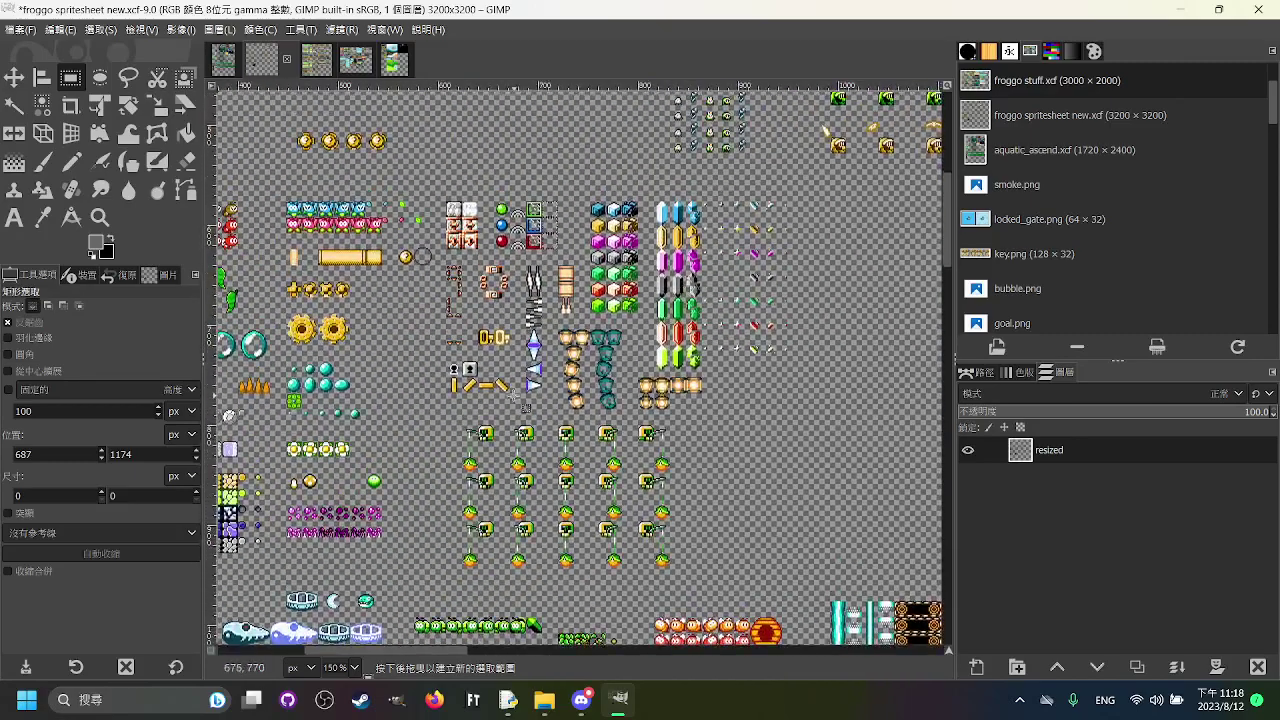
Step: Outline the three magenta crystal frames with 55 × 9 px and 62 × 9 px rectangular selections, clearing each one
{"action": "scroll", "coordinate": [650, 308], "scroll_direction": "up", "scroll_amount": 3}
{"action": "scroll", "coordinate": [650, 308], "scroll_direction": "up", "scroll_amount": 1}
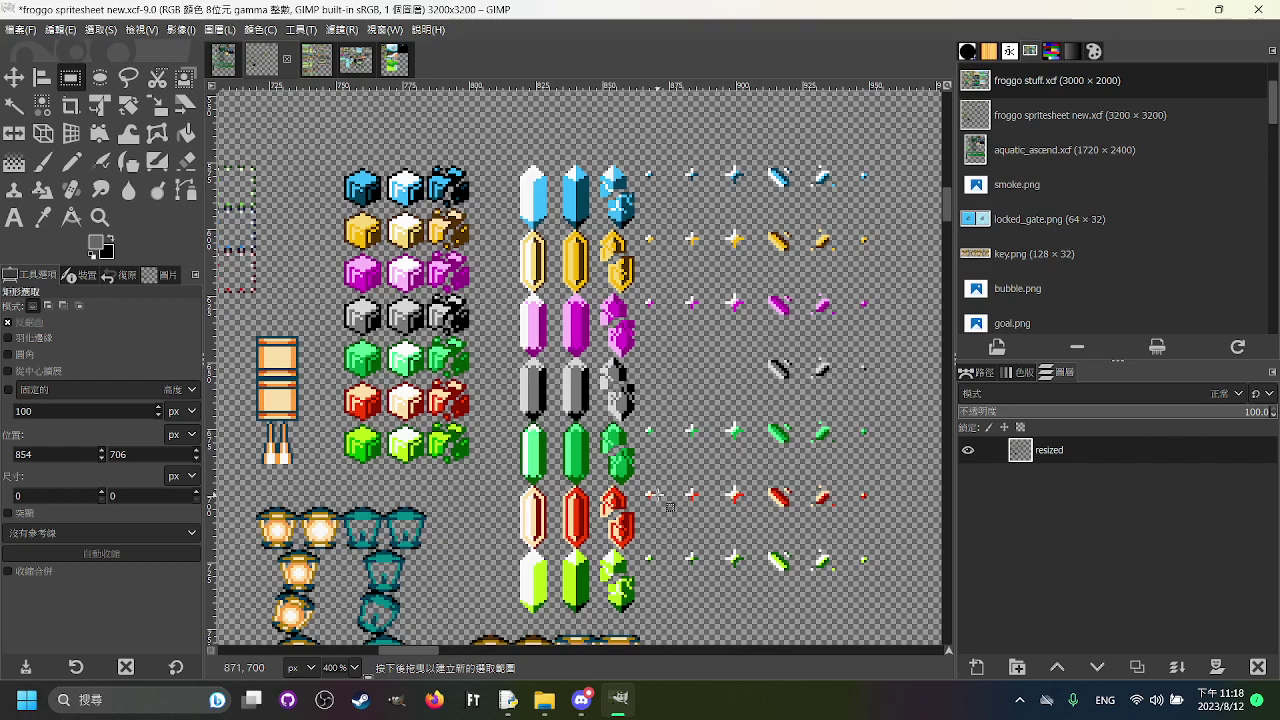
{"action": "left_click_drag", "start_coordinate": [558, 315], "coordinate": [499, 309]}
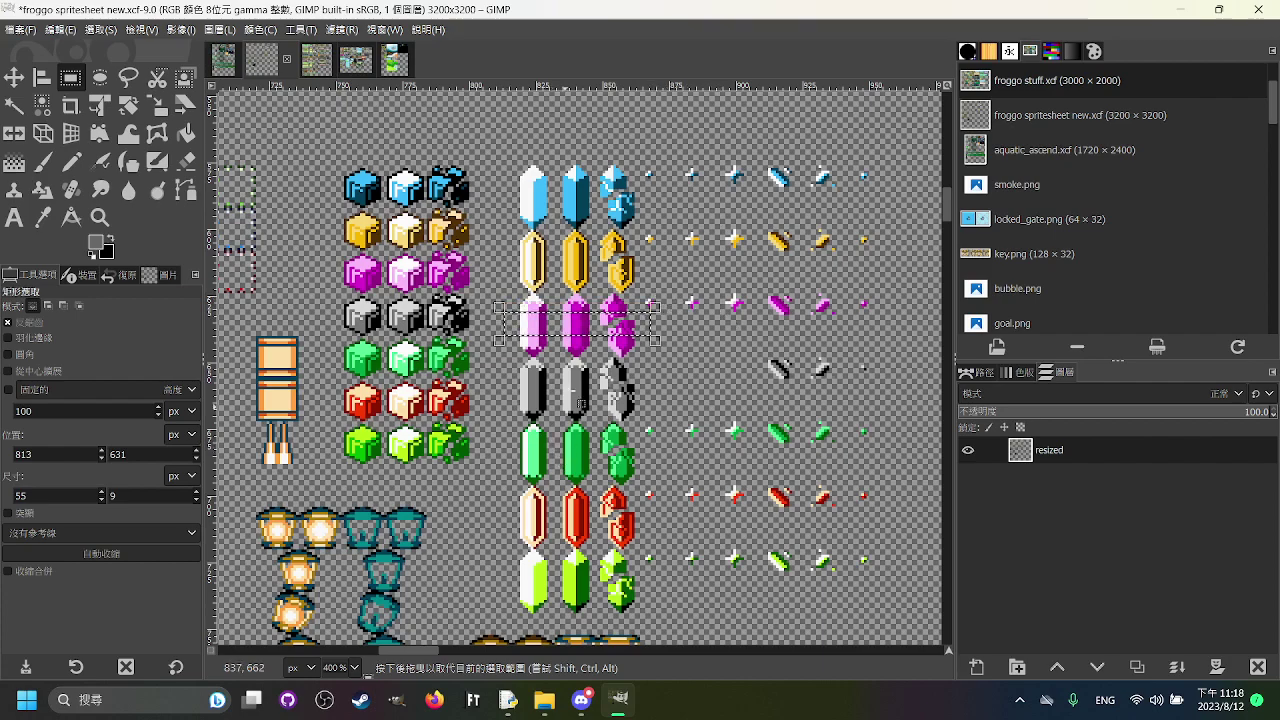
{"action": "left_click", "coordinate": [697, 348]}
{"action": "left_click_drag", "start_coordinate": [664, 344], "coordinate": [497, 320]}
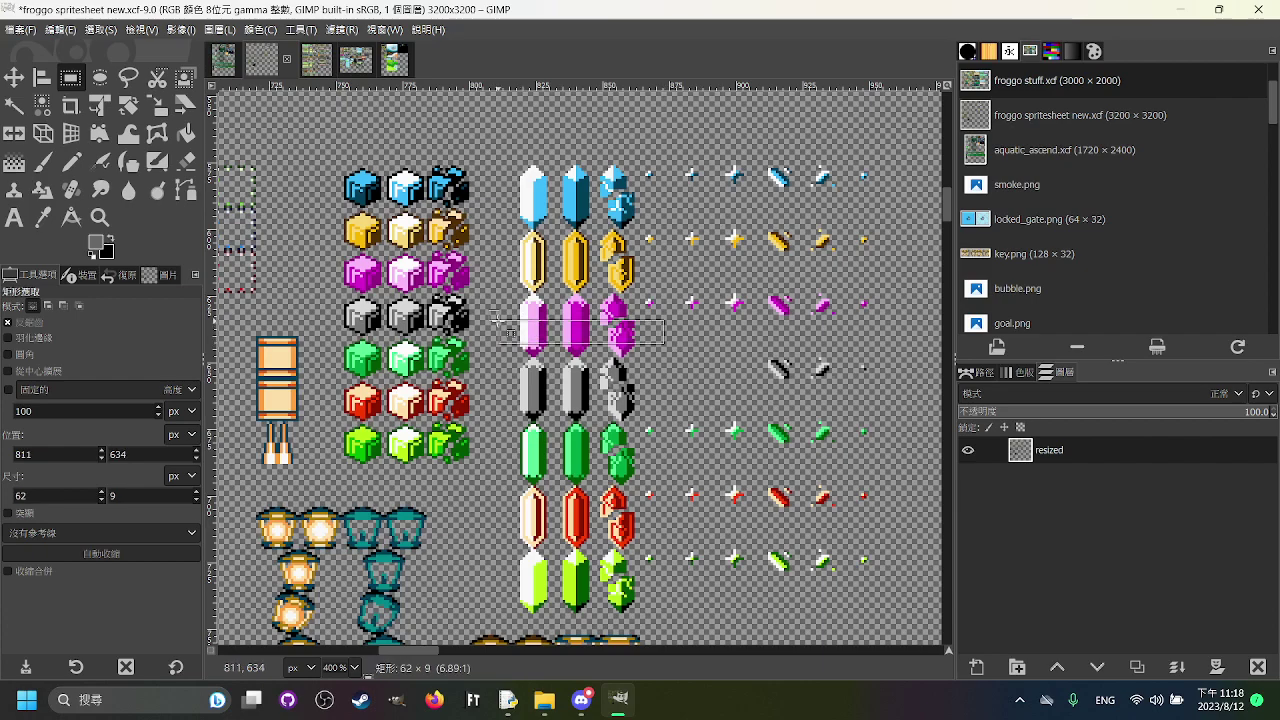
{"action": "left_click", "coordinate": [535, 321]}
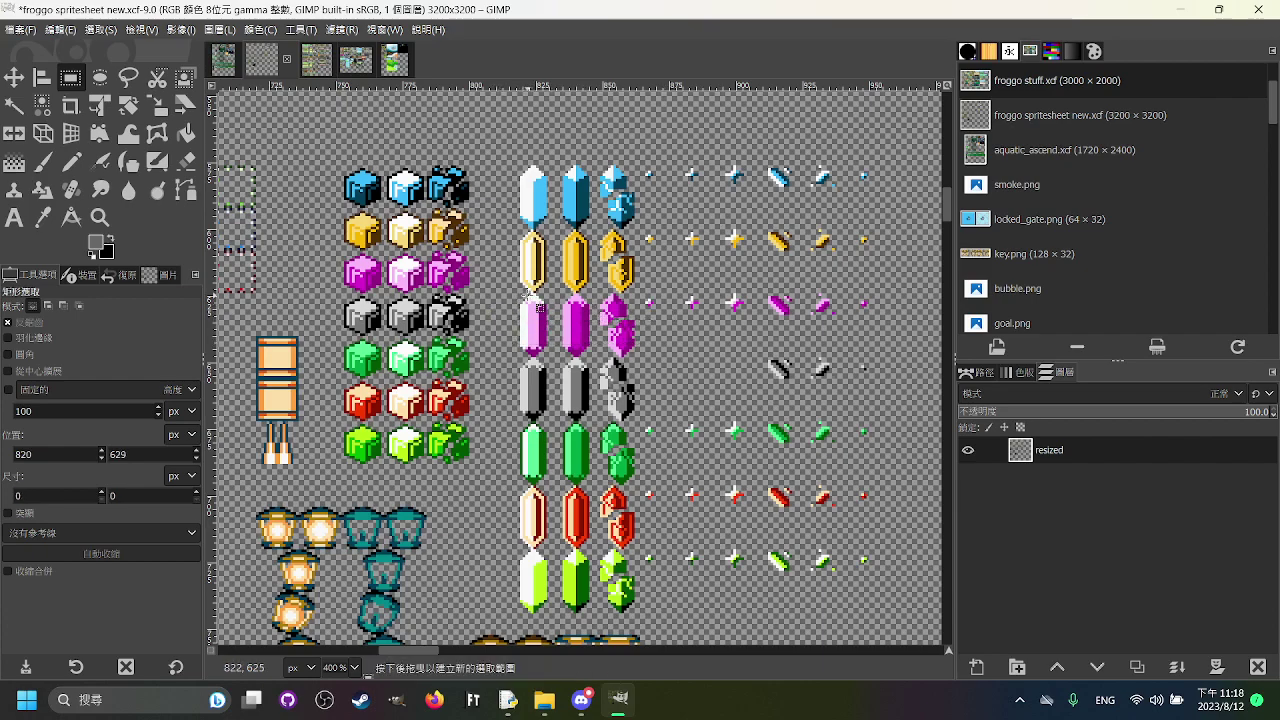
Step: Outline the magenta crystals with their sparkle and shard frames using a 141 × 17 px rectangular selection, and clear it
{"action": "left_click_drag", "start_coordinate": [504, 298], "coordinate": [880, 343]}
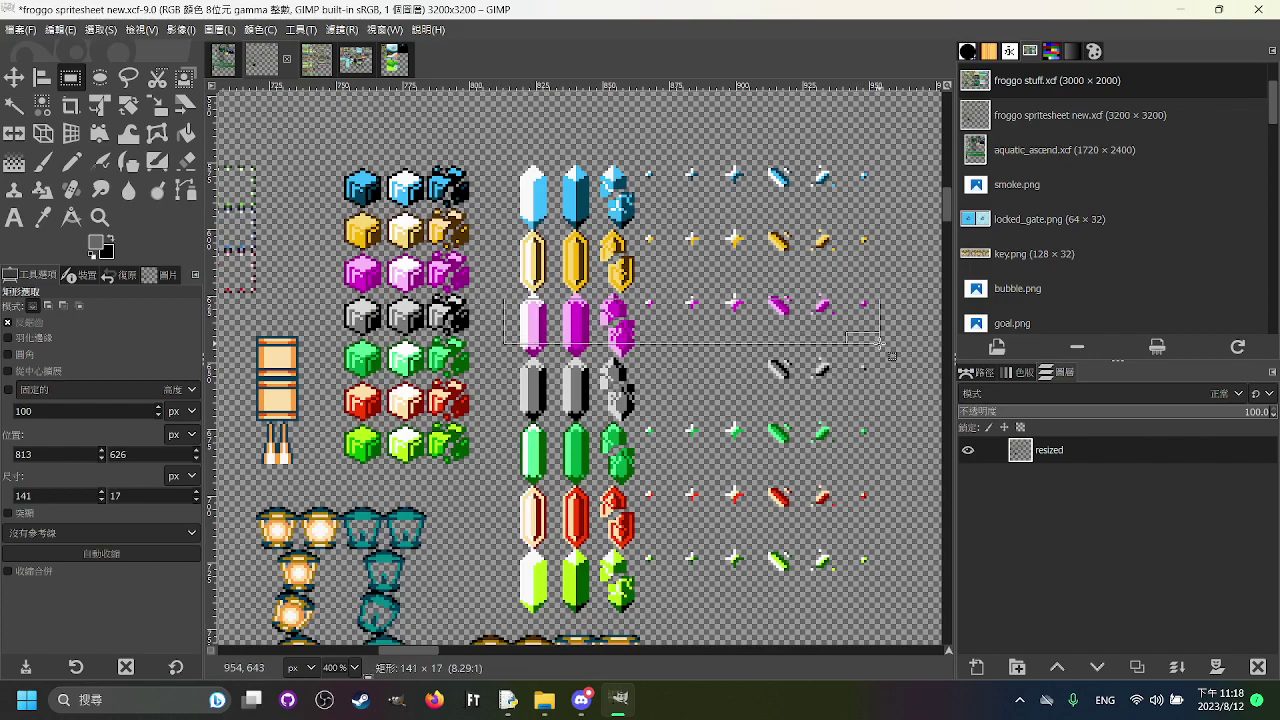
{"action": "left_click", "coordinate": [875, 364]}
{"action": "left_click_drag", "start_coordinate": [875, 350], "coordinate": [515, 294]}
{"action": "left_click", "coordinate": [560, 283]}
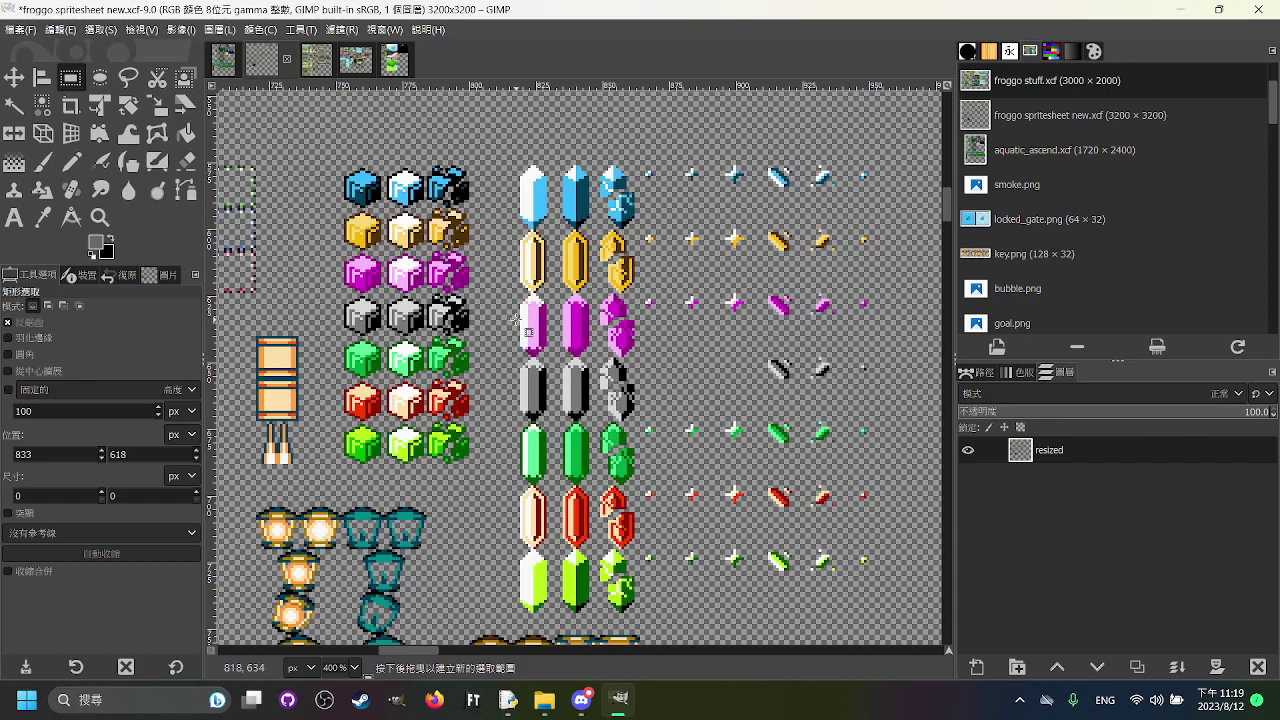
Step: Outline the full grey crystal row including its shards with a 144 × 18 px rectangular selection, and clear it
{"action": "mouse_move", "coordinate": [550, 314]}
{"action": "left_mouse_down"}
{"action": "mouse_move", "coordinate": [608, 315]}
{"action": "mouse_move", "coordinate": [585, 325]}
{"action": "mouse_move", "coordinate": [595, 235]}
{"action": "left_mouse_up"}
{"action": "scroll", "coordinate": [566, 325], "scroll_direction": "right", "scroll_amount": 2}
{"action": "left_click_drag", "start_coordinate": [551, 289], "coordinate": [618, 331]}
{"action": "left_click", "coordinate": [697, 326]}
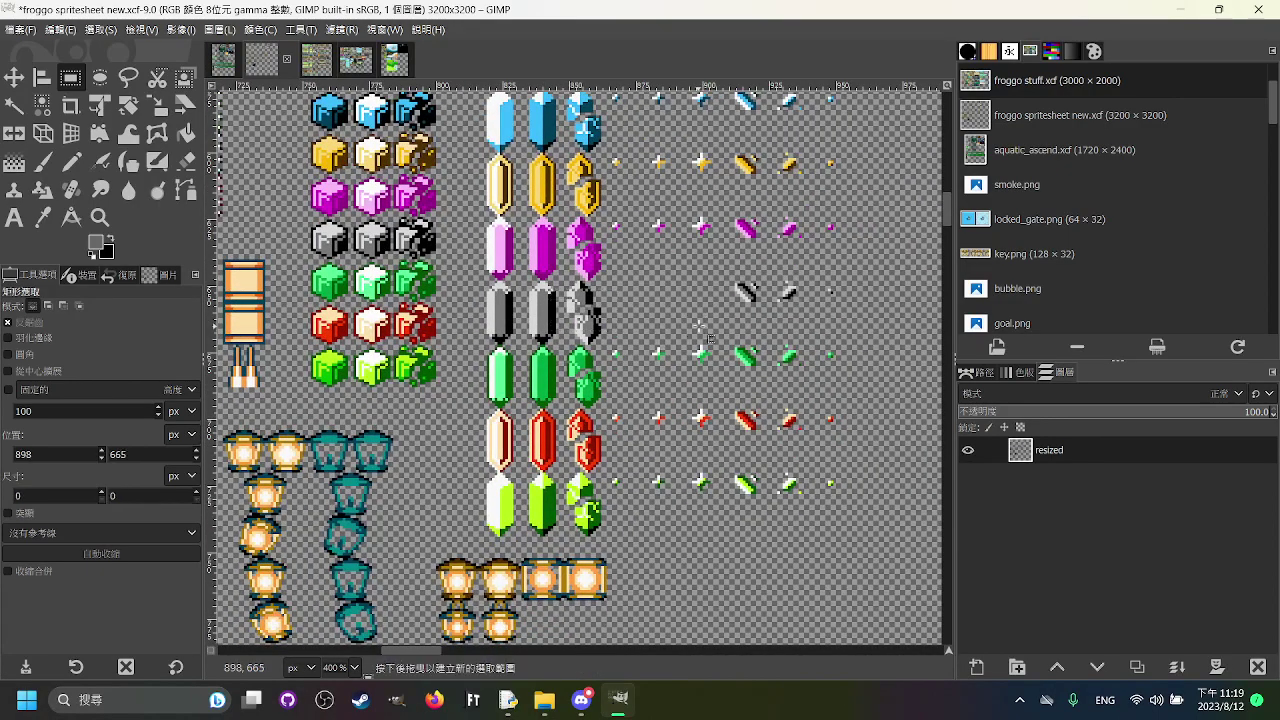
{"action": "left_click_drag", "start_coordinate": [854, 333], "coordinate": [471, 287]}
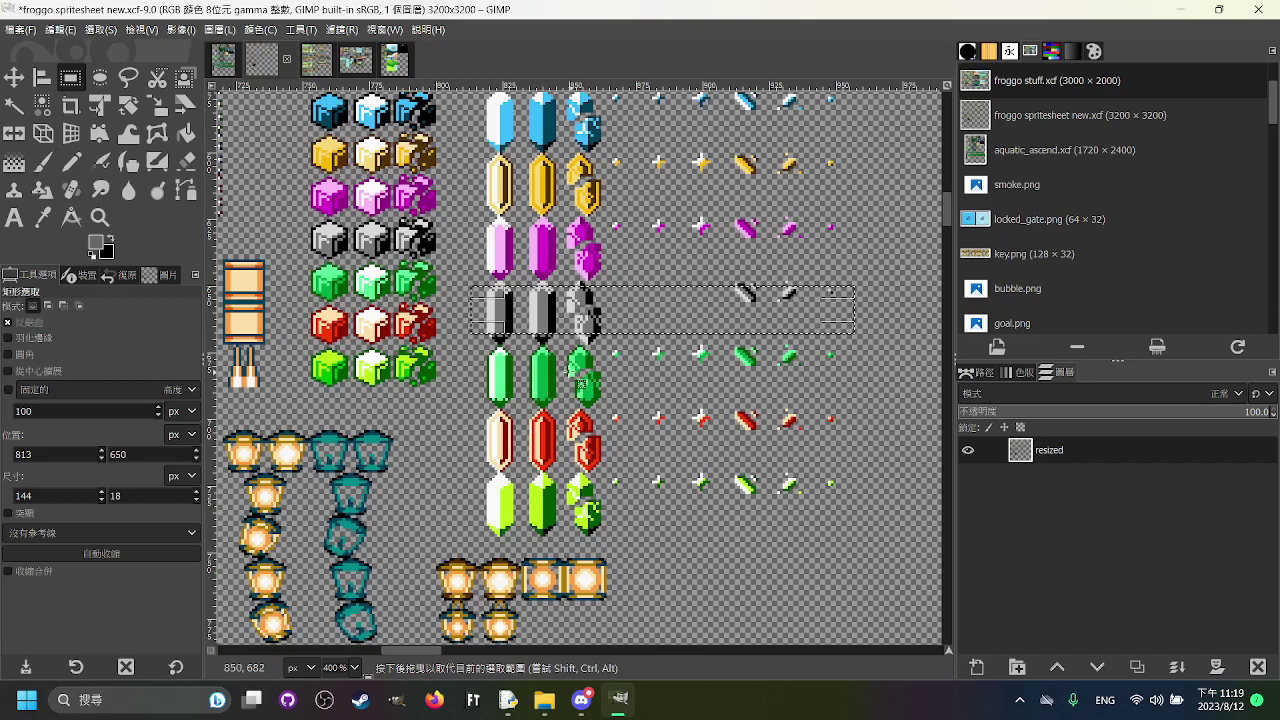
{"action": "left_click", "coordinate": [595, 384]}
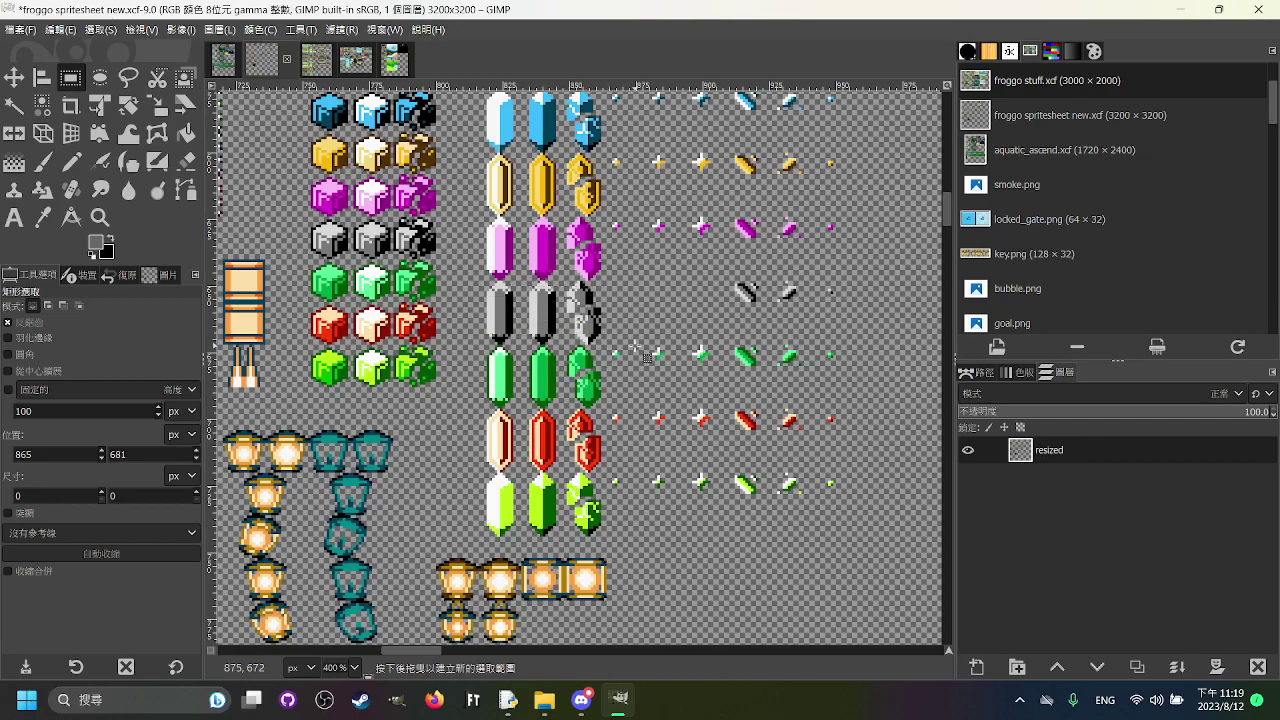
Step: Mark the grey crystal frames and their shards again with rectangular selections, clearing each one
{"action": "left_click_drag", "start_coordinate": [637, 331], "coordinate": [523, 330]}
{"action": "left_click", "coordinate": [507, 269]}
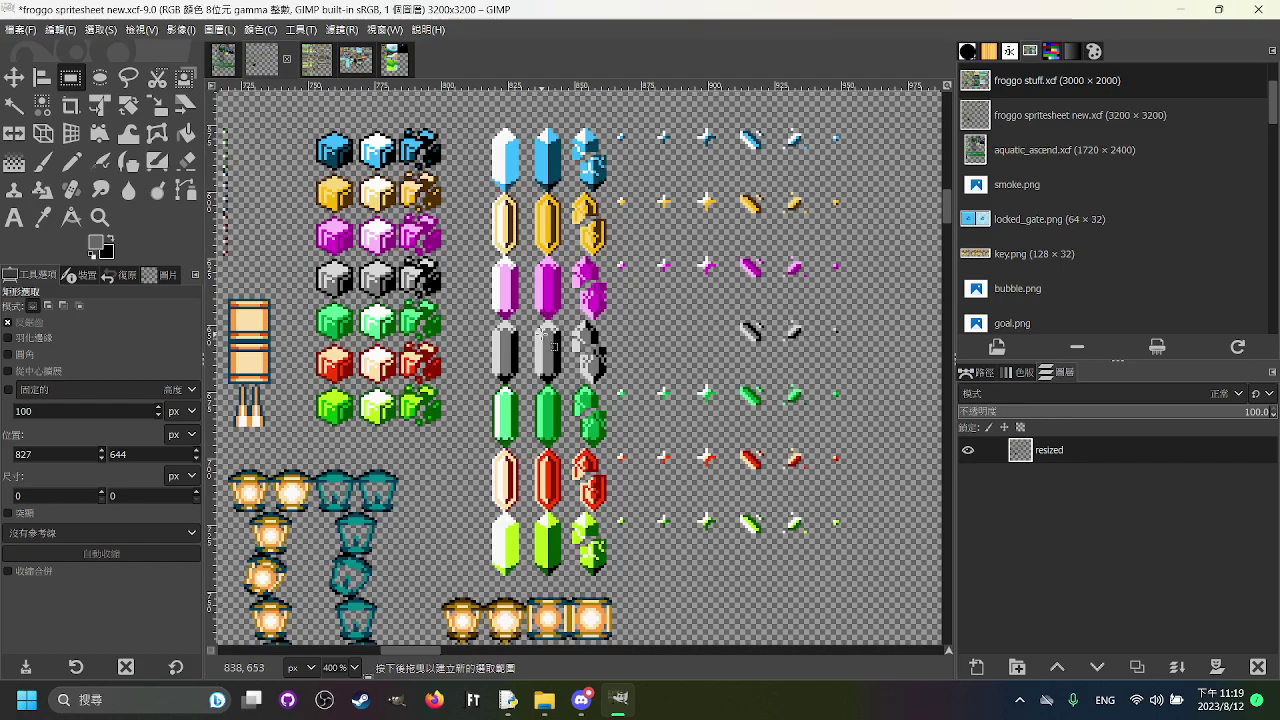
{"action": "scroll", "coordinate": [607, 338], "scroll_direction": "up", "scroll_amount": 1}
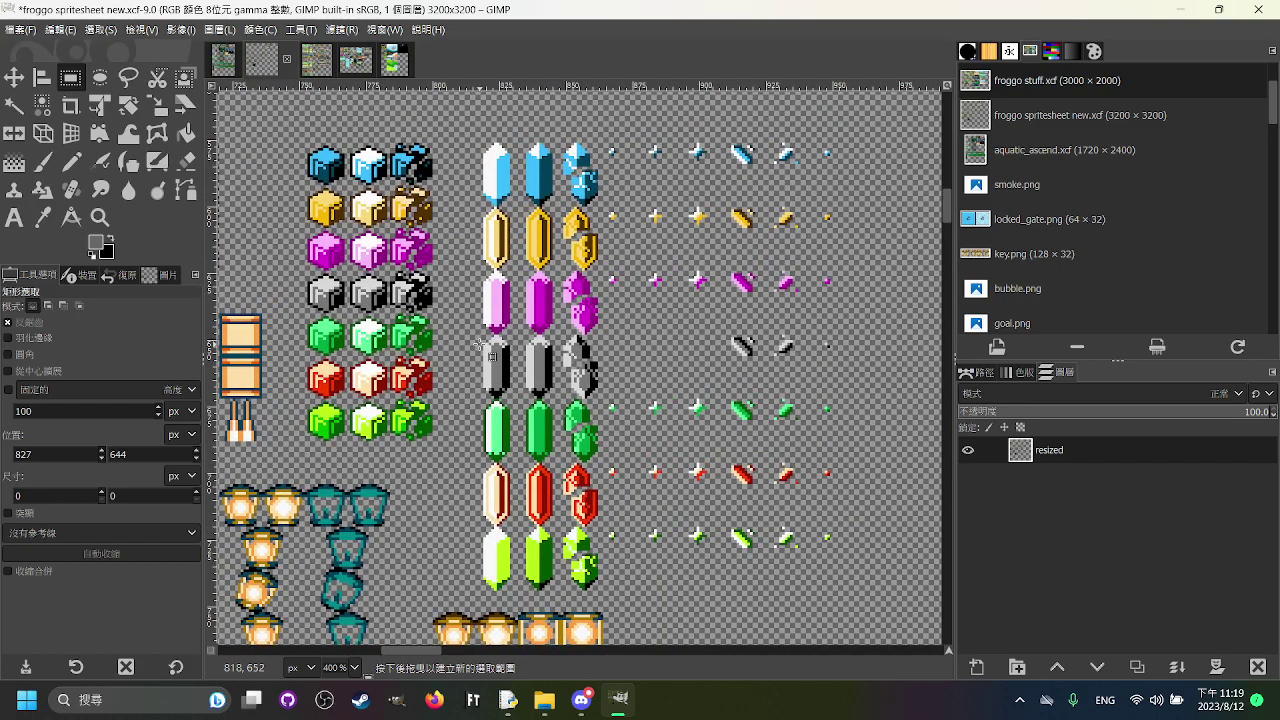
{"action": "left_click_drag", "start_coordinate": [473, 338], "coordinate": [684, 390]}
{"action": "left_click", "coordinate": [704, 385]}
{"action": "left_click_drag", "start_coordinate": [844, 386], "coordinate": [467, 340]}
{"action": "left_click", "coordinate": [553, 431]}
Step: Mark groups of coloured cubes and crystals with rectangular selections, finishing with a 126 × 11 px selection across the green crystal row
{"action": "left_click_drag", "start_coordinate": [557, 417], "coordinate": [440, 230]}
{"action": "left_click_drag", "start_coordinate": [351, 282], "coordinate": [574, 312]}
{"action": "left_click", "coordinate": [643, 323]}
{"action": "left_click_drag", "start_coordinate": [733, 258], "coordinate": [349, 226]}
{"action": "mouse_move", "coordinate": [405, 184]}
{"action": "left_mouse_down"}
{"action": "mouse_move", "coordinate": [459, 320]}
{"action": "mouse_move", "coordinate": [763, 330]}
{"action": "mouse_move", "coordinate": [736, 405]}
{"action": "left_mouse_up"}
{"action": "left_click_drag", "start_coordinate": [725, 506], "coordinate": [663, 504]}
{"action": "left_click", "coordinate": [700, 518]}
{"action": "left_click_drag", "start_coordinate": [640, 456], "coordinate": [936, 479]}
{"action": "left_click_drag", "start_coordinate": [779, 515], "coordinate": [733, 507]}
{"action": "scroll", "coordinate": [733, 507], "scroll_direction": "right", "scroll_amount": 1}
{"action": "scroll", "coordinate": [720, 495], "scroll_direction": "down", "scroll_amount": 1}
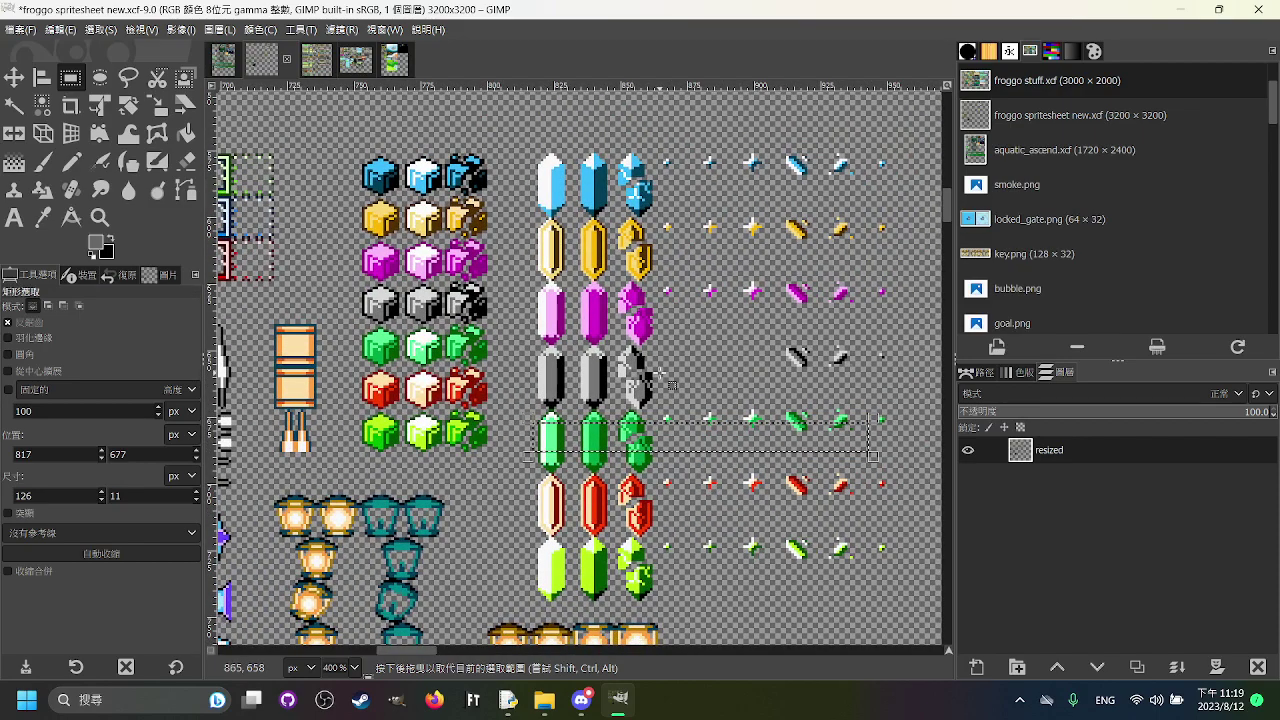
Step: Outline the lime crystal frames with a rectangular selection, clear it, and inspect the whole crystal group
{"action": "scroll", "coordinate": [601, 362], "scroll_direction": "left", "scroll_amount": 2}
{"action": "scroll", "coordinate": [615, 365], "scroll_direction": "down", "scroll_amount": 1}
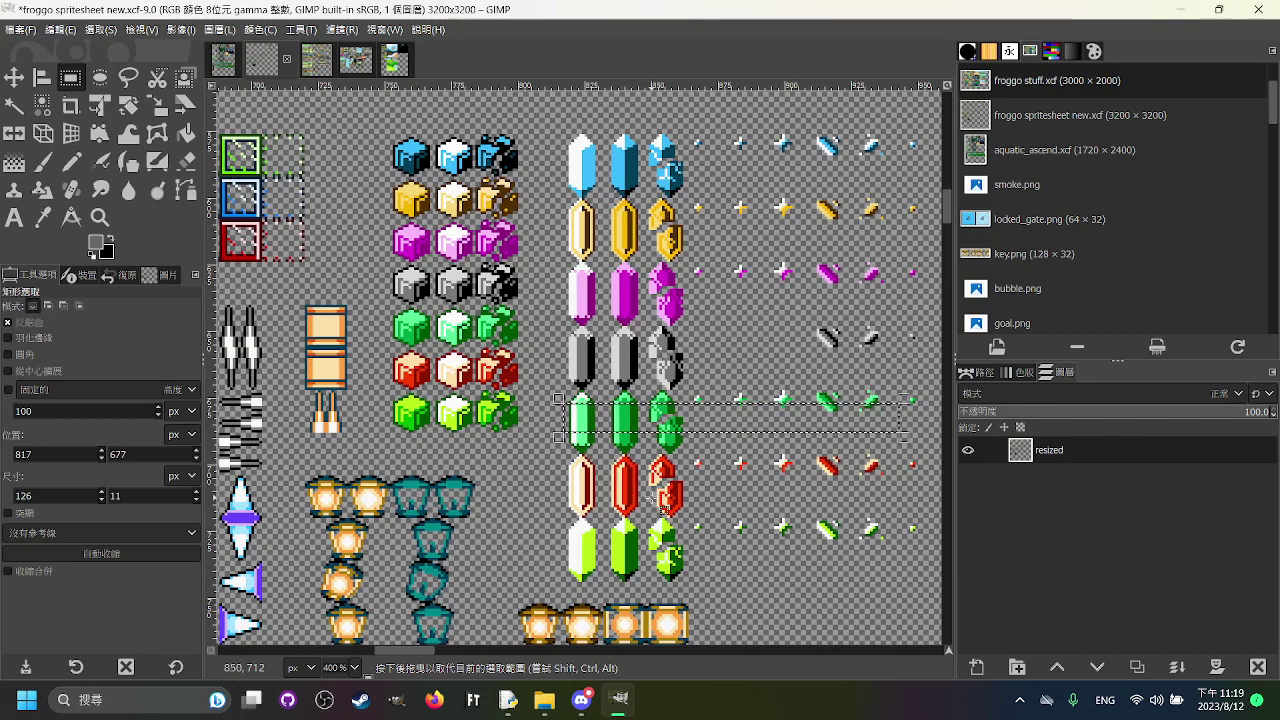
{"action": "scroll", "coordinate": [652, 497], "scroll_direction": "down", "scroll_amount": 3}
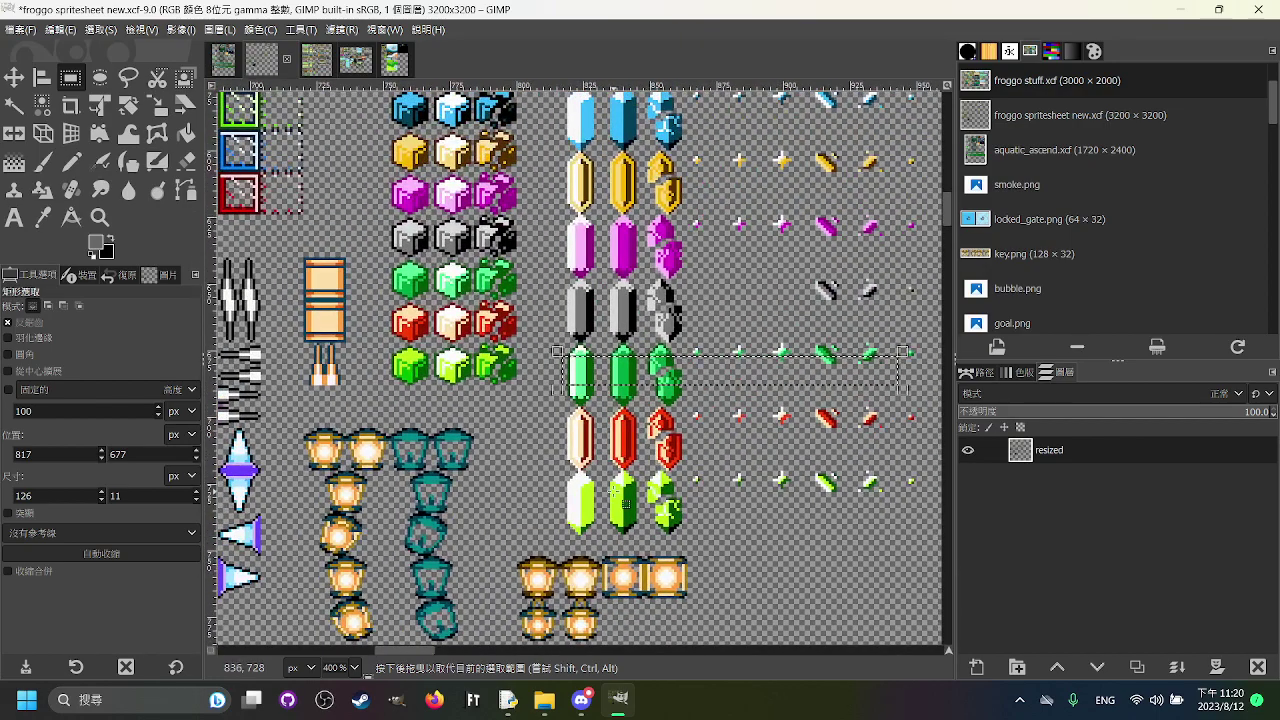
{"action": "left_click_drag", "start_coordinate": [616, 494], "coordinate": [757, 534]}
{"action": "left_click", "coordinate": [817, 523]}
{"action": "left_click_drag", "start_coordinate": [637, 322], "coordinate": [697, 397]}
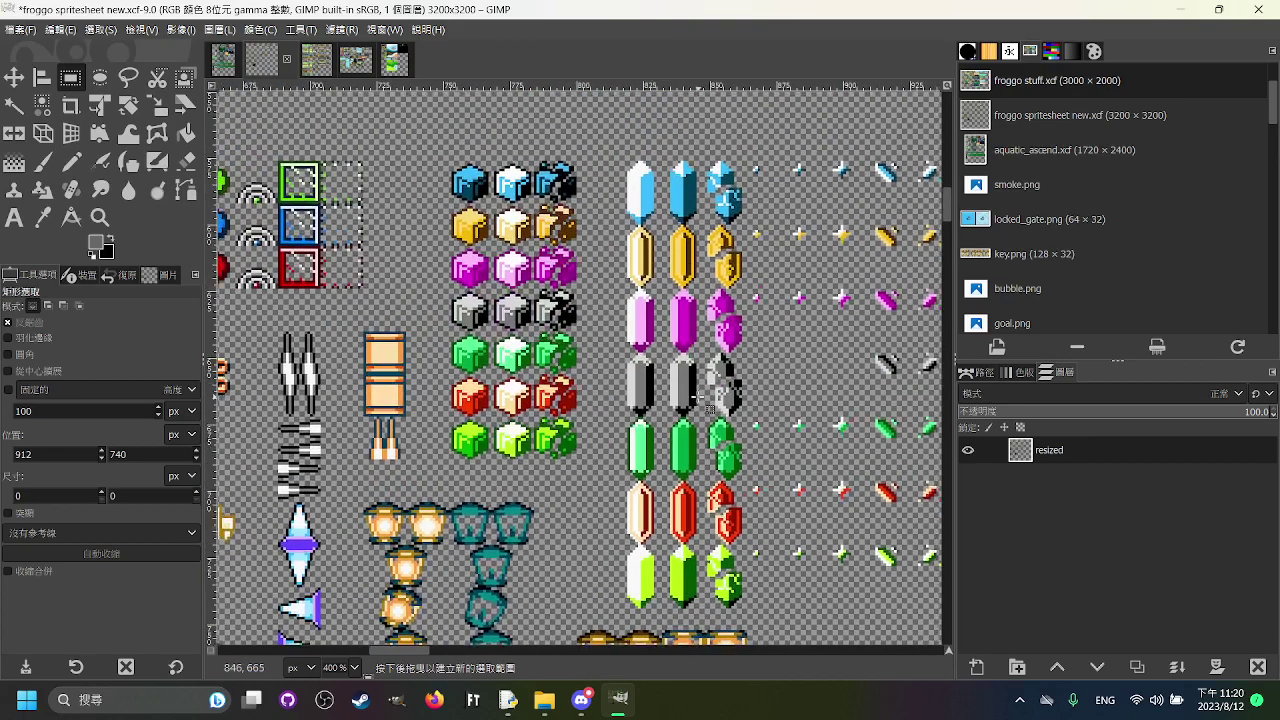
Step: Mark cube sprites with rectangular selections, outline the lime cube row at 52 × 17 px, and clear the selection
{"action": "left_click_drag", "start_coordinate": [526, 308], "coordinate": [575, 415]}
{"action": "mouse_move", "coordinate": [422, 164]}
{"action": "left_mouse_down"}
{"action": "mouse_move", "coordinate": [605, 418]}
{"action": "mouse_move", "coordinate": [596, 464]}
{"action": "mouse_move", "coordinate": [613, 481]}
{"action": "mouse_move", "coordinate": [428, 146]}
{"action": "left_mouse_up"}
{"action": "left_click", "coordinate": [635, 476]}
{"action": "left_click", "coordinate": [412, 182]}
{"action": "left_click", "coordinate": [556, 381]}
{"action": "left_click", "coordinate": [508, 222]}
{"action": "scroll", "coordinate": [553, 361], "scroll_direction": "up", "scroll_amount": 1}
{"action": "left_click_drag", "start_coordinate": [452, 606], "coordinate": [591, 561]}
{"action": "left_click_drag", "start_coordinate": [587, 550], "coordinate": [602, 443]}
{"action": "scroll", "coordinate": [601, 443], "scroll_direction": "right", "scroll_amount": 2}
{"action": "scroll", "coordinate": [560, 395], "scroll_direction": "down", "scroll_amount": 1}
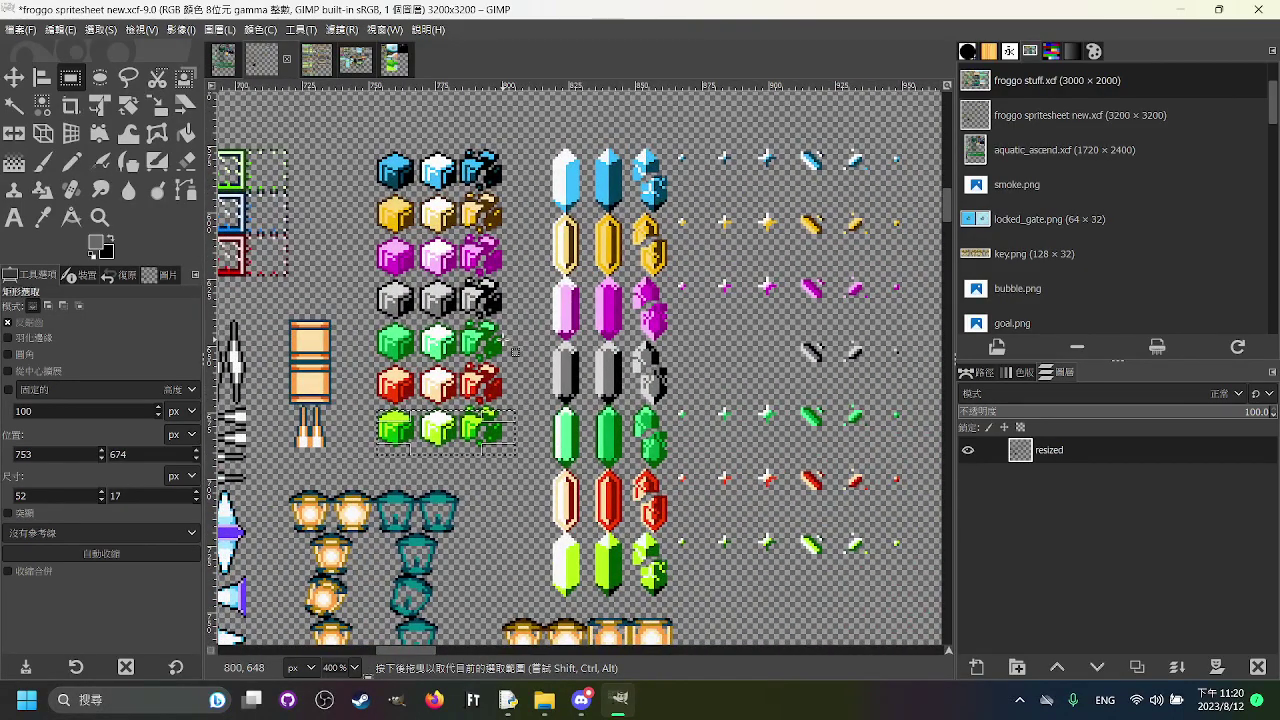
{"action": "left_click", "coordinate": [484, 346]}
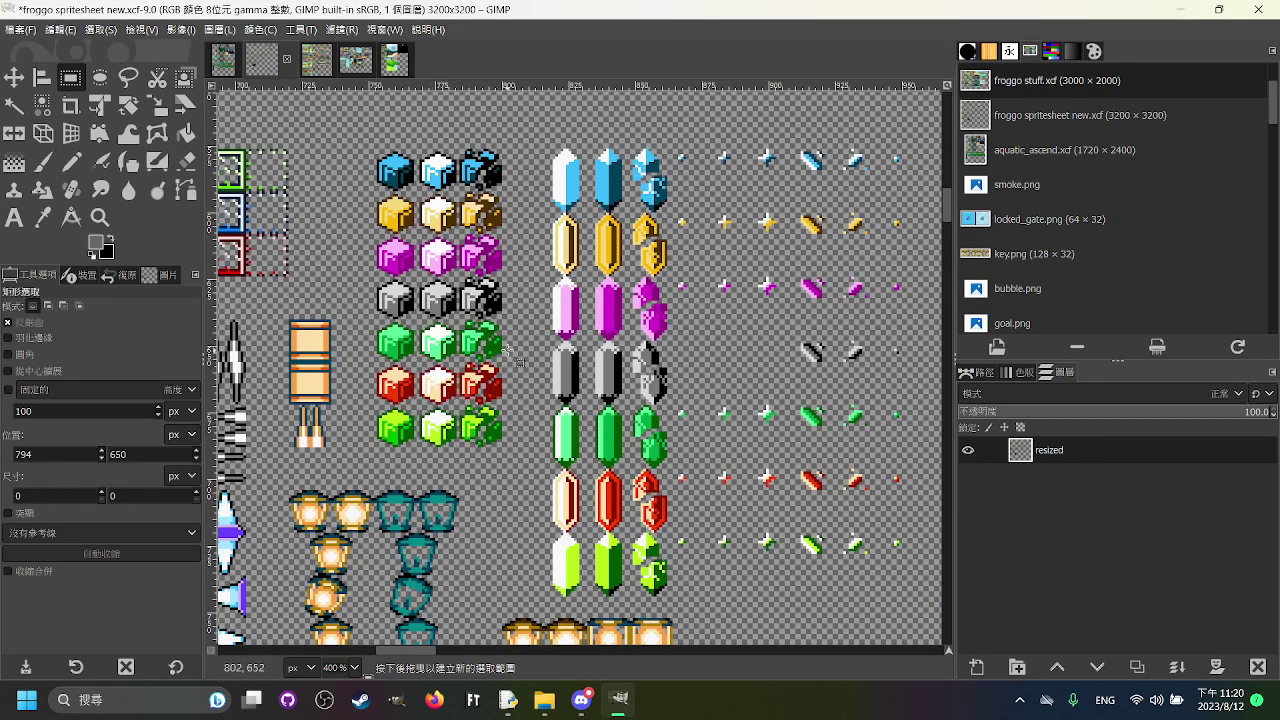
Step: Mark the lime cube row and the whole block of coloured cubes with rectangular selections, clearing each one
{"action": "mouse_move", "coordinate": [368, 408]}
{"action": "left_mouse_down"}
{"action": "mouse_move", "coordinate": [487, 461]}
{"action": "mouse_move", "coordinate": [703, 497]}
{"action": "mouse_move", "coordinate": [827, 467]}
{"action": "mouse_move", "coordinate": [906, 516]}
{"action": "mouse_move", "coordinate": [670, 511]}
{"action": "mouse_move", "coordinate": [601, 484]}
{"action": "left_mouse_up"}
{"action": "left_click", "coordinate": [520, 453]}
{"action": "left_click_drag", "start_coordinate": [483, 411], "coordinate": [395, 383]}
{"action": "left_click_drag", "start_coordinate": [356, 140], "coordinate": [518, 467]}
{"action": "scroll", "coordinate": [583, 521], "scroll_direction": "left", "scroll_amount": 6}
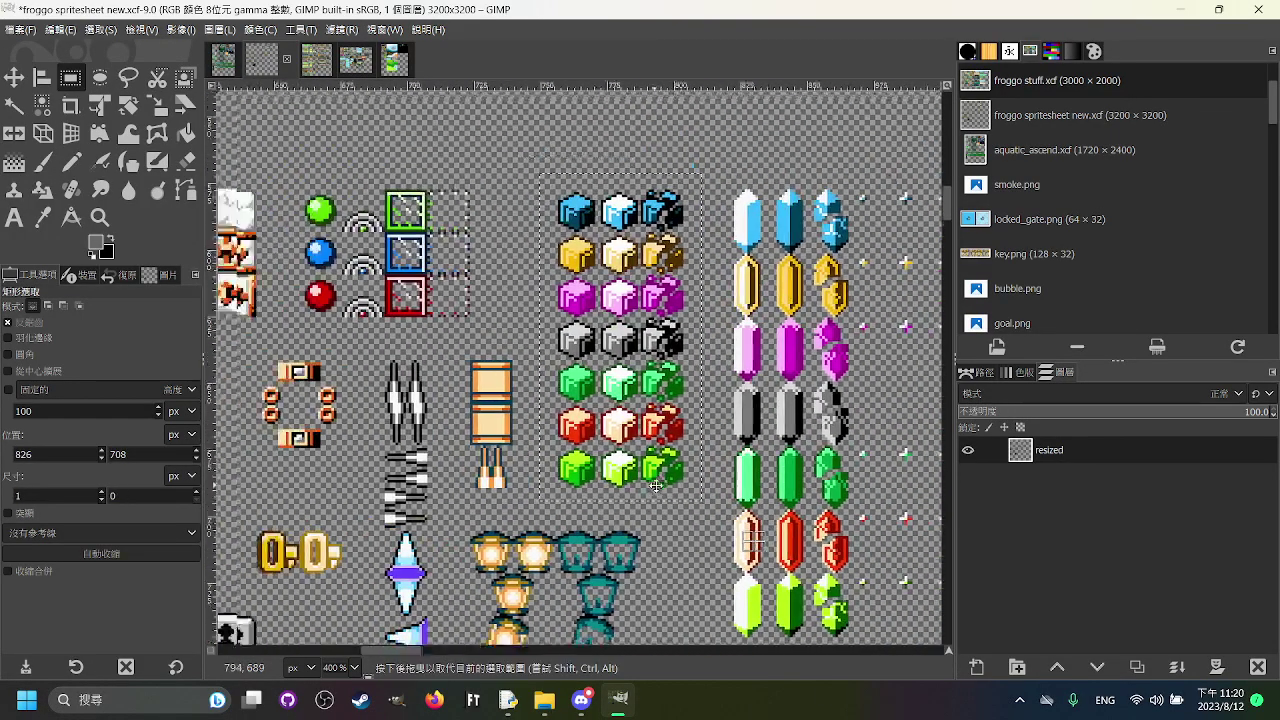
{"action": "left_click", "coordinate": [566, 324]}
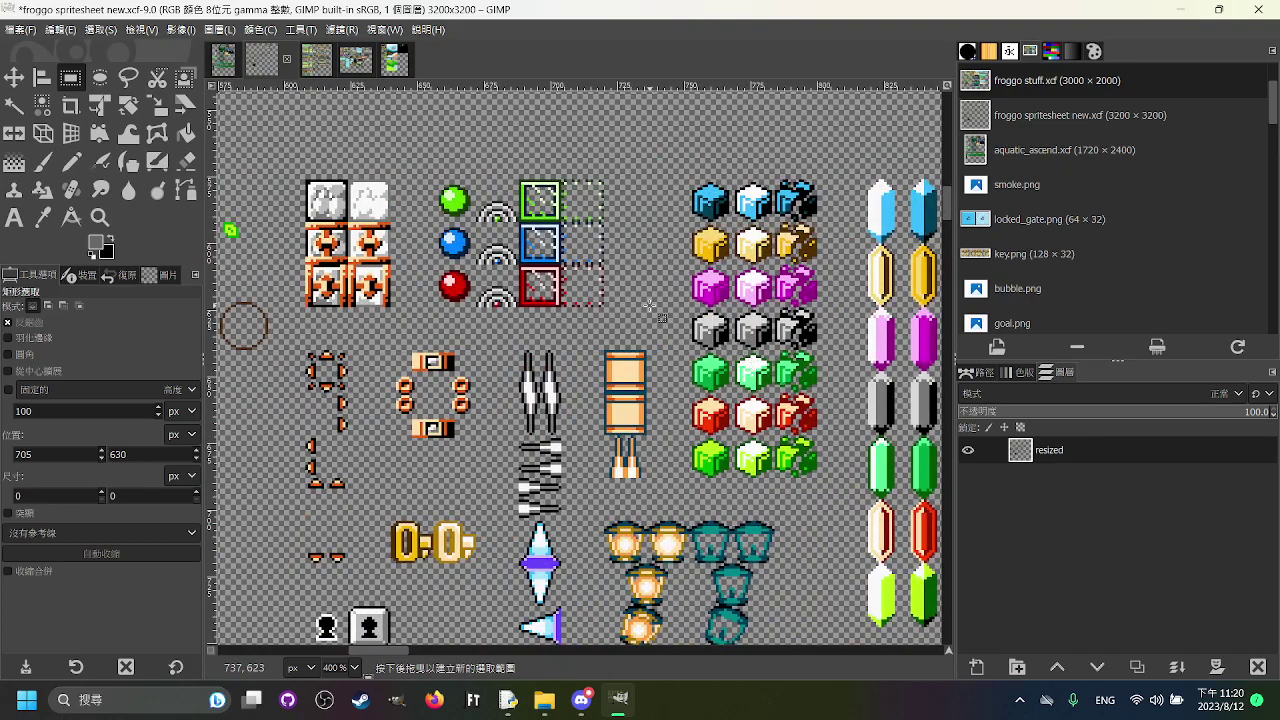
Step: Outline the orbs, signal arcs and coloured frames at about 78 × 60 px, mark the orb column, and clear the selection
{"action": "left_click_drag", "start_coordinate": [635, 327], "coordinate": [427, 167]}
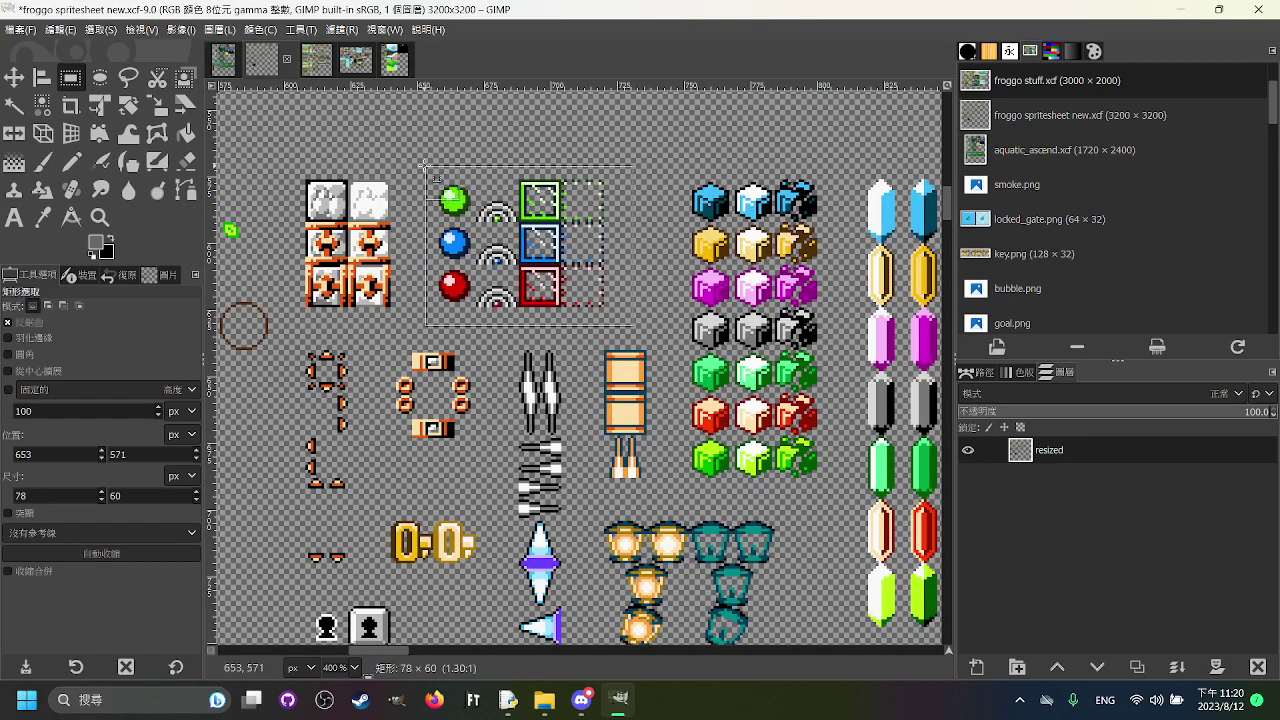
{"action": "left_click", "coordinate": [734, 268]}
{"action": "scroll", "coordinate": [650, 290], "scroll_direction": "up", "scroll_amount": 1}
{"action": "scroll", "coordinate": [650, 290], "scroll_direction": "left", "scroll_amount": 1}
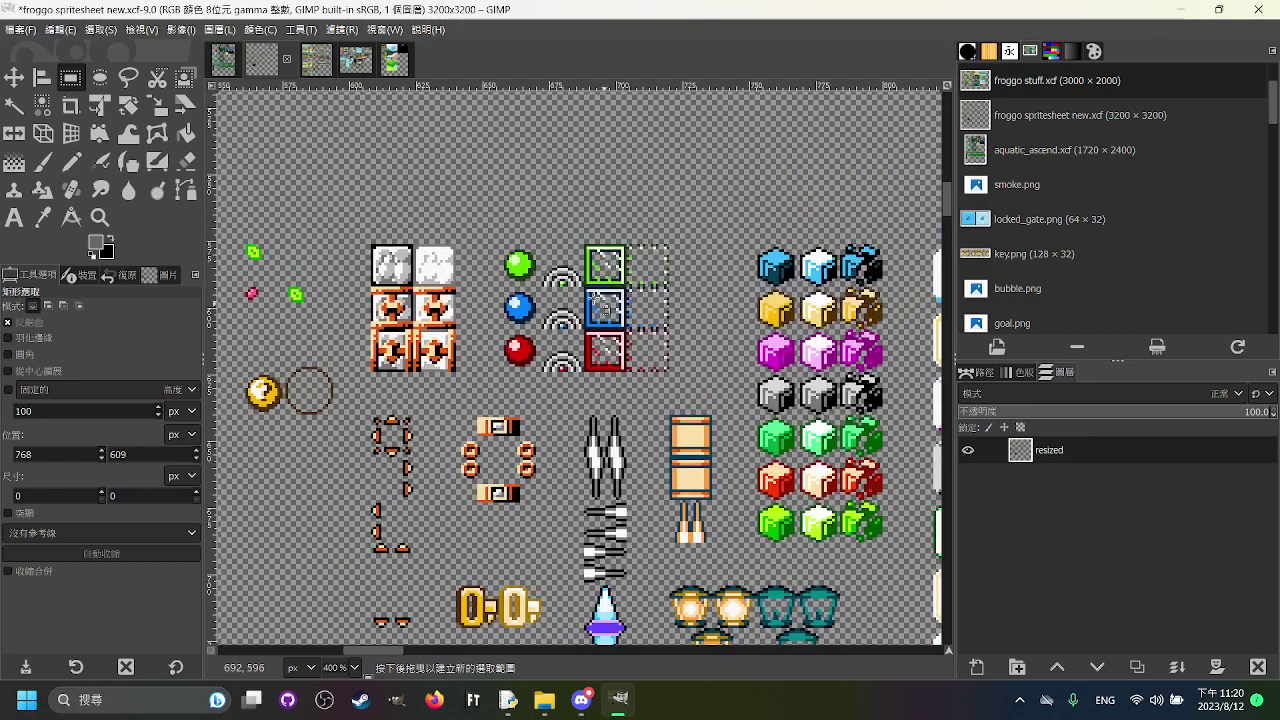
{"action": "left_click_drag", "start_coordinate": [477, 232], "coordinate": [546, 403]}
{"action": "left_click", "coordinate": [616, 379]}
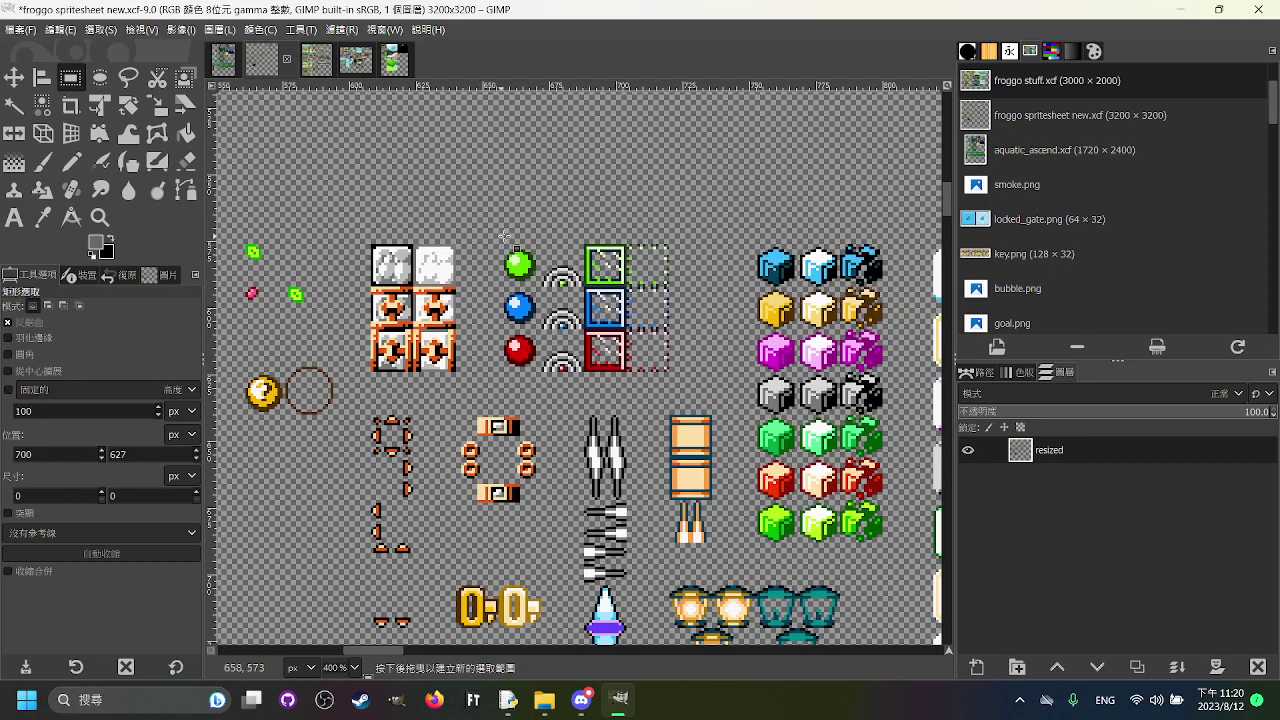
Step: Mark the orbs and coloured frames separately, outline the whole group at about 75 × 66 px, and clear the selection
{"action": "left_click_drag", "start_coordinate": [485, 225], "coordinate": [584, 382]}
{"action": "left_click_drag", "start_coordinate": [714, 390], "coordinate": [626, 210]}
{"action": "left_click", "coordinate": [573, 216]}
{"action": "left_click_drag", "start_coordinate": [726, 390], "coordinate": [626, 402]}
{"action": "left_click", "coordinate": [669, 397]}
{"action": "left_click_drag", "start_coordinate": [467, 300], "coordinate": [466, 367]}
{"action": "left_click_drag", "start_coordinate": [508, 299], "coordinate": [475, 207]}
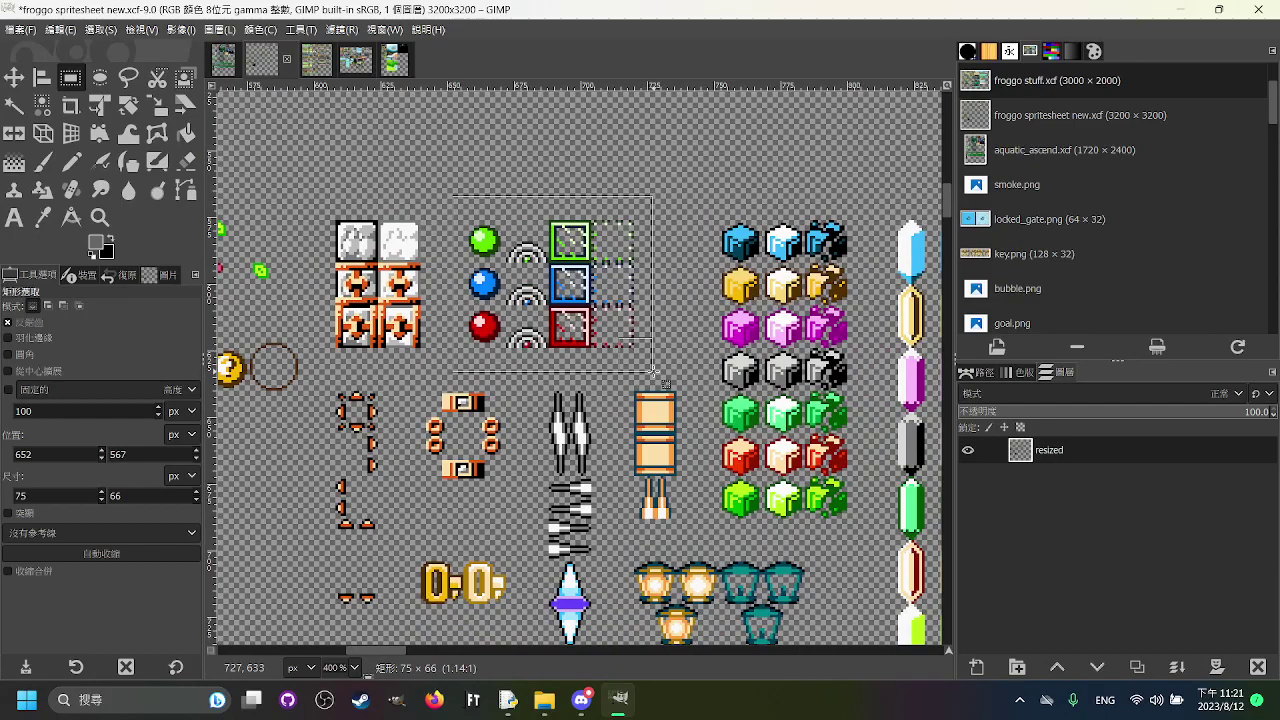
{"action": "scroll", "coordinate": [688, 385], "scroll_direction": "down", "scroll_amount": 3}
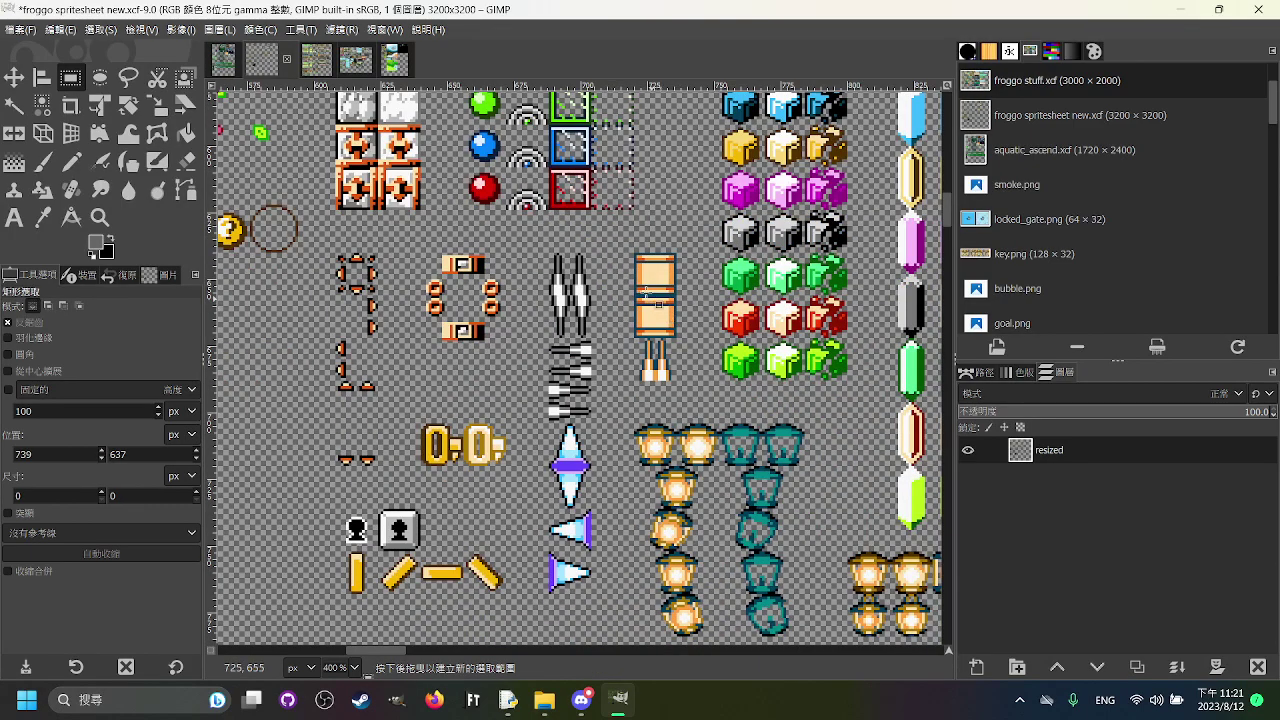
Step: Outline the small brown block fragments with a rectangular selection of about 31 × 87 px and clear it
{"action": "scroll", "coordinate": [638, 265], "scroll_direction": "left", "scroll_amount": 2}
{"action": "left_click_drag", "start_coordinate": [398, 240], "coordinate": [480, 470]}
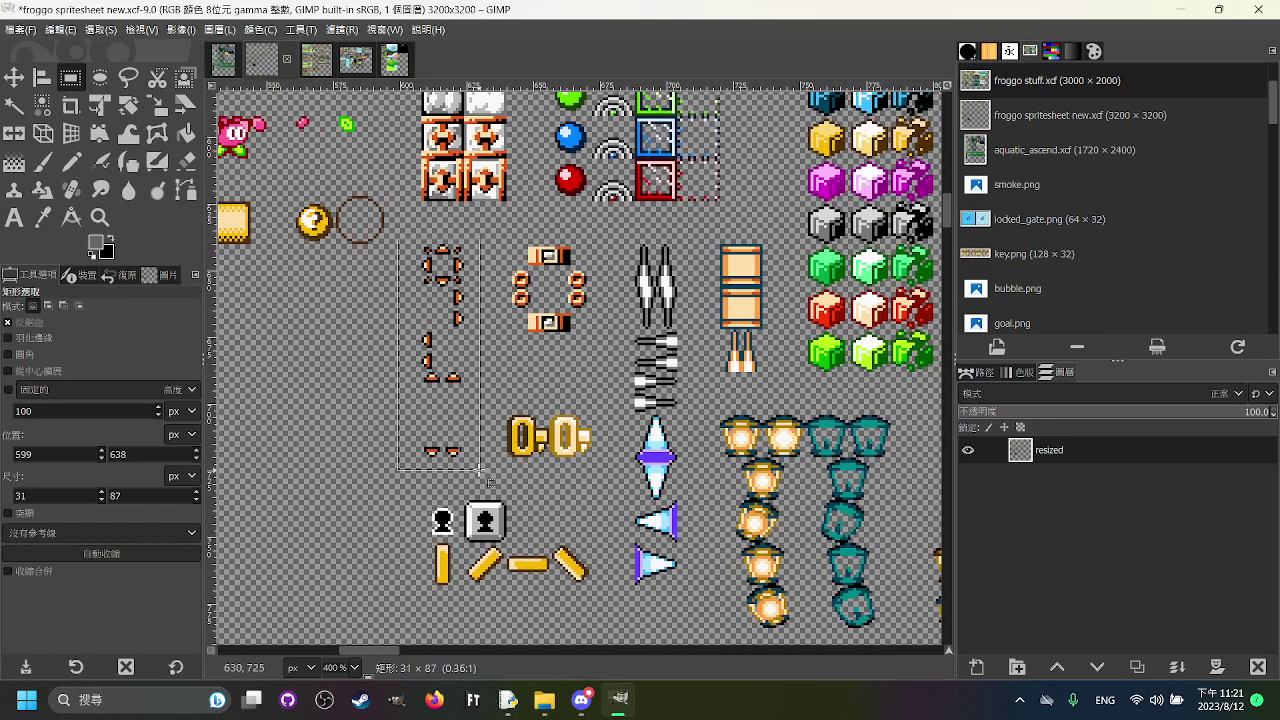
{"action": "left_click", "coordinate": [632, 474]}
{"action": "left_click_drag", "start_coordinate": [597, 301], "coordinate": [431, 289]}
{"action": "scroll", "coordinate": [430, 288], "scroll_direction": "down", "scroll_amount": 4}
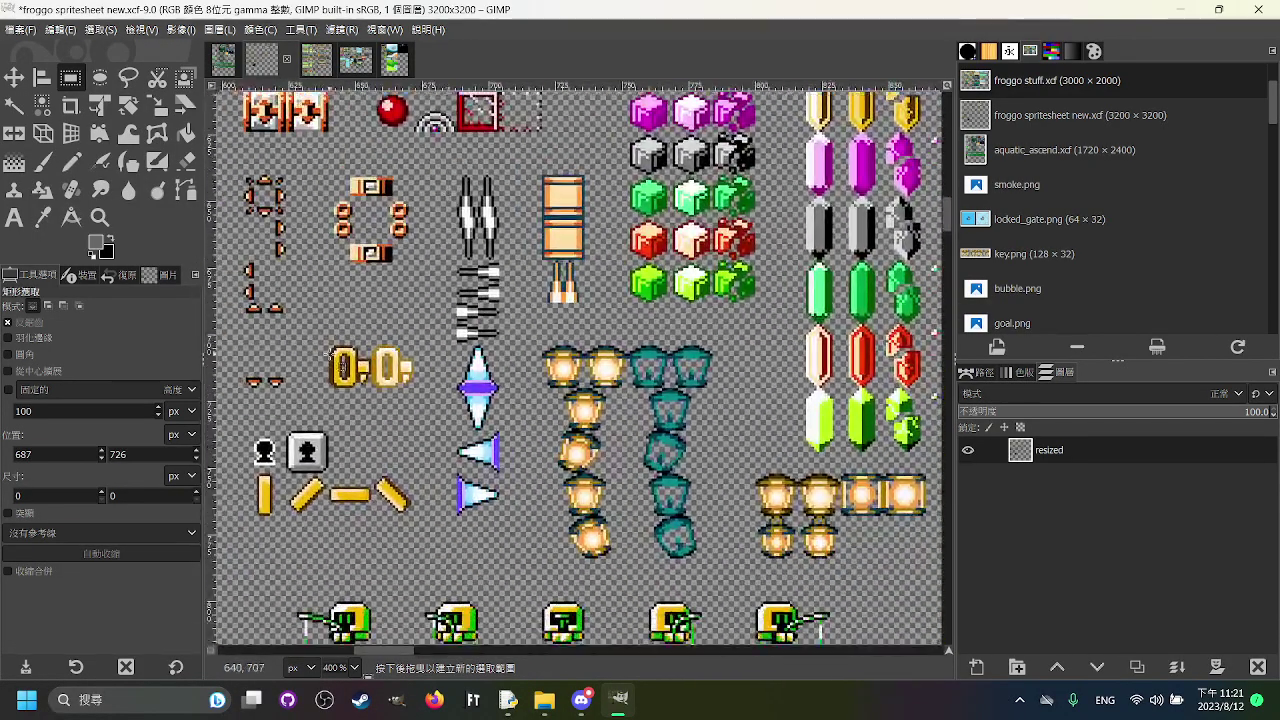
Step: Inspect the key, lock and gold bar sprites and mark the lit and unlit lanterns with a rectangular selection
{"action": "scroll", "coordinate": [401, 336], "scroll_direction": "down", "scroll_amount": 3}
{"action": "scroll", "coordinate": [401, 336], "scroll_direction": "left", "scroll_amount": 5}
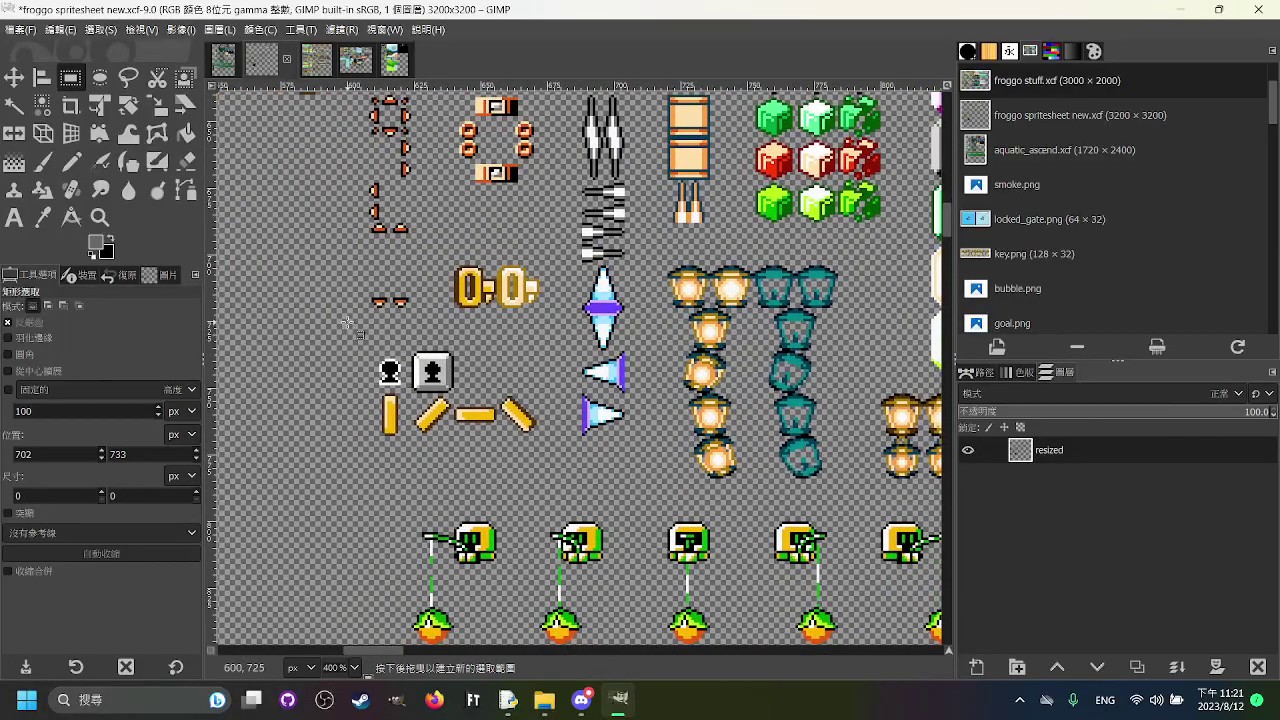
{"action": "left_click", "coordinate": [510, 390]}
{"action": "left_click", "coordinate": [585, 412]}
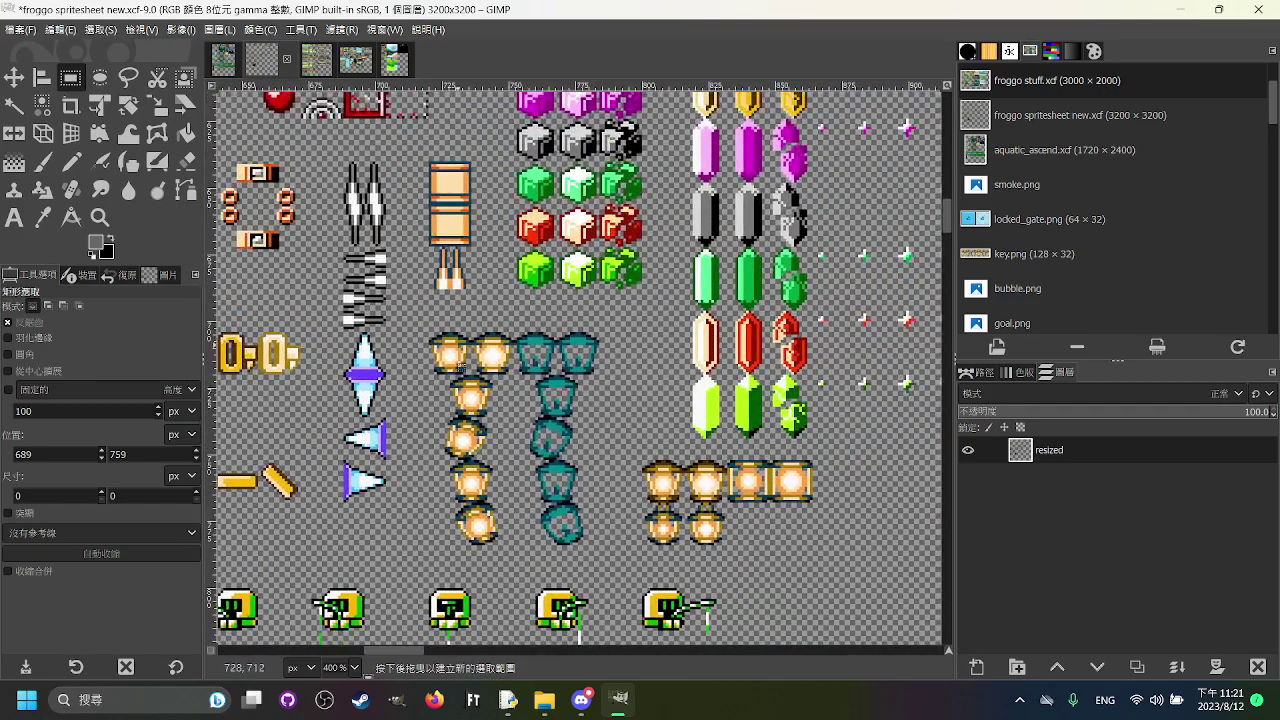
{"action": "left_click_drag", "start_coordinate": [400, 325], "coordinate": [545, 398]}
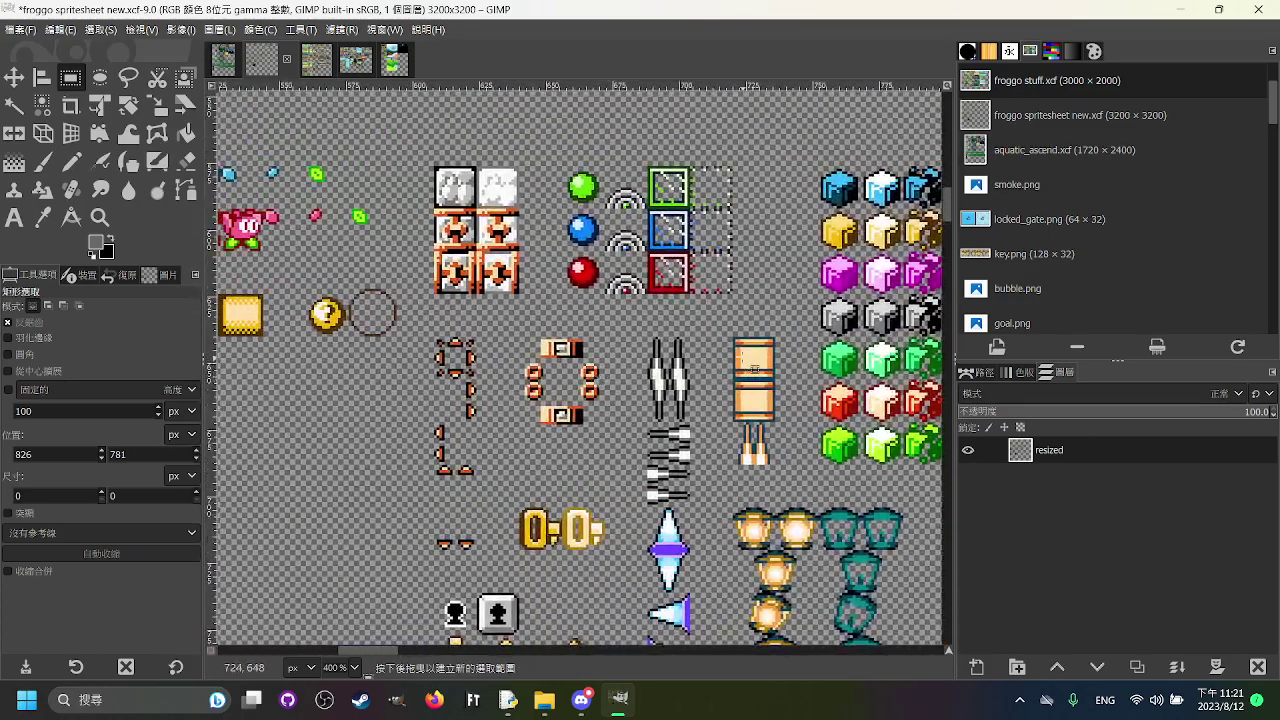
Step: Outline the tan banded column sprite and its small parts with a 31 × 59 px rectangular selection and clear it
{"action": "left_click_drag", "start_coordinate": [712, 326], "coordinate": [806, 472]}
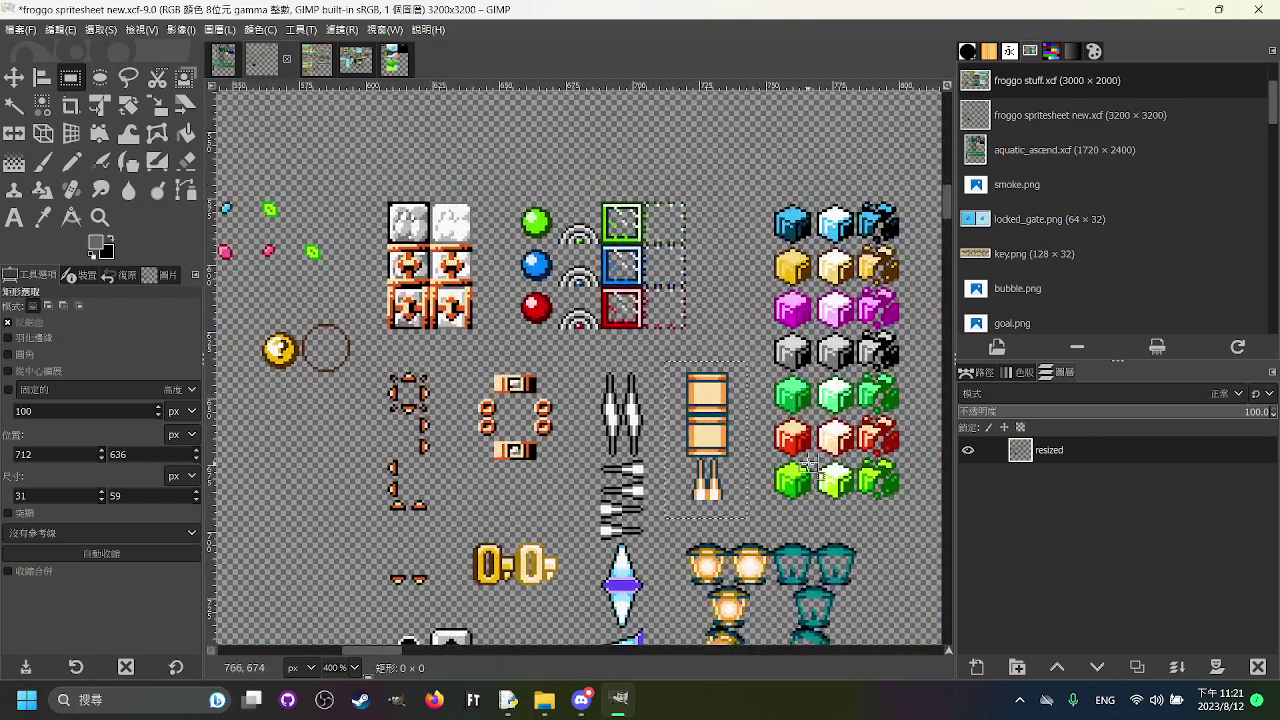
{"action": "left_click", "coordinate": [810, 464]}
{"action": "scroll", "coordinate": [780, 430], "scroll_direction": "left", "scroll_amount": 8}
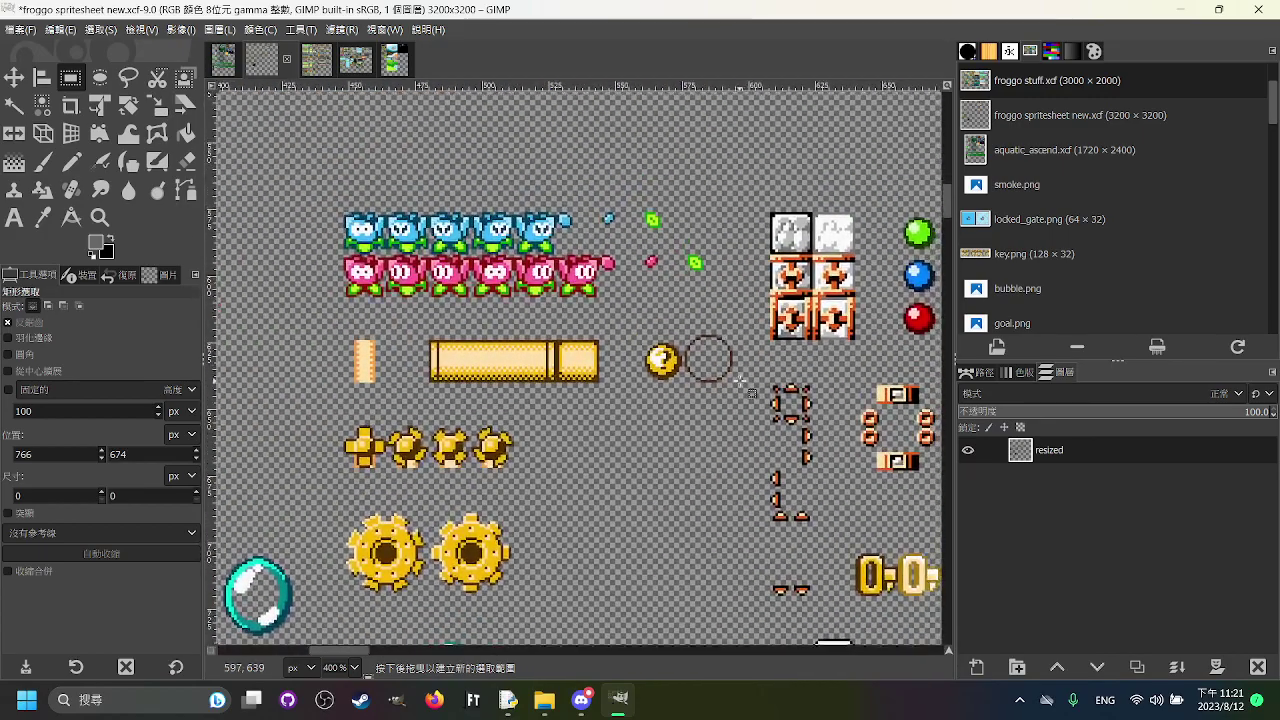
Step: Examine the golden pipes and gears, the leaf and bubble sprites, and the neighbouring enemy rows
{"action": "left_click_drag", "start_coordinate": [740, 380], "coordinate": [641, 300]}
{"action": "mouse_move", "coordinate": [470, 420]}
{"action": "left_mouse_down"}
{"action": "mouse_move", "coordinate": [740, 363]}
{"action": "mouse_move", "coordinate": [802, 303]}
{"action": "left_mouse_up"}
{"action": "left_click_drag", "start_coordinate": [718, 354], "coordinate": [896, 393]}
{"action": "scroll", "coordinate": [897, 392], "scroll_direction": "right", "scroll_amount": 3}
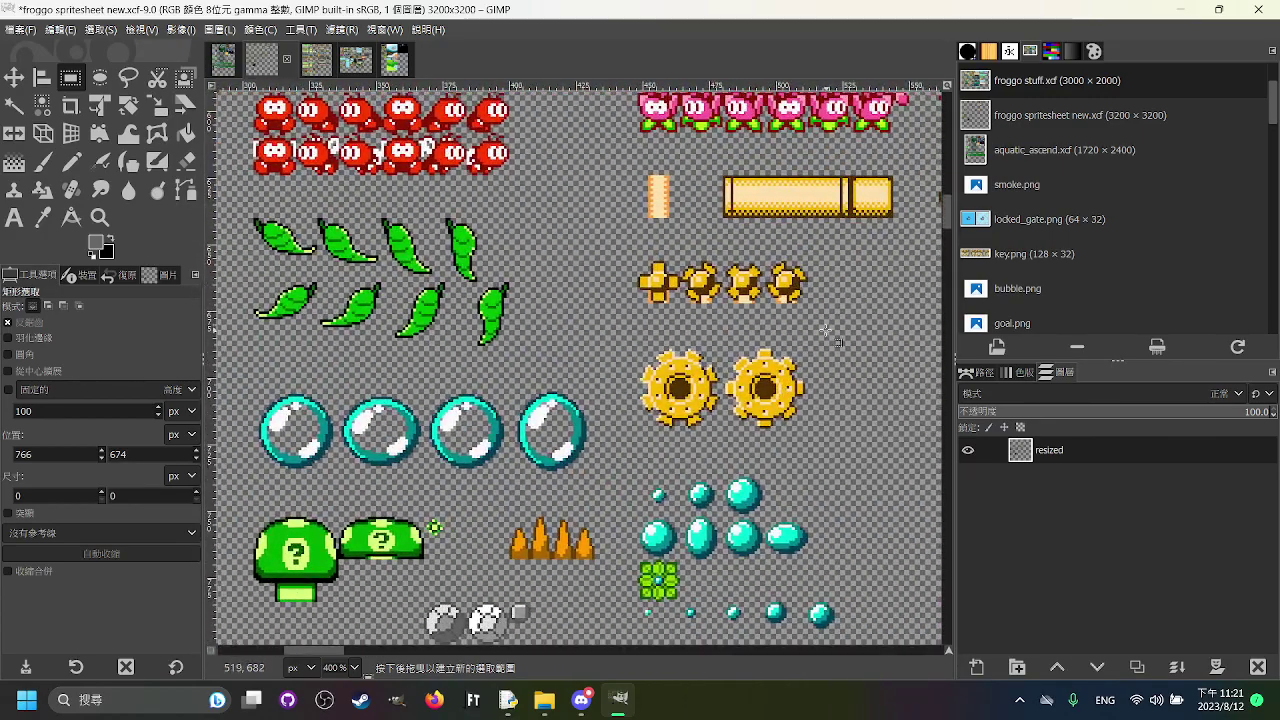
{"action": "scroll", "coordinate": [828, 330], "scroll_direction": "right", "scroll_amount": 3}
{"action": "scroll", "coordinate": [760, 345], "scroll_direction": "up", "scroll_amount": 3}
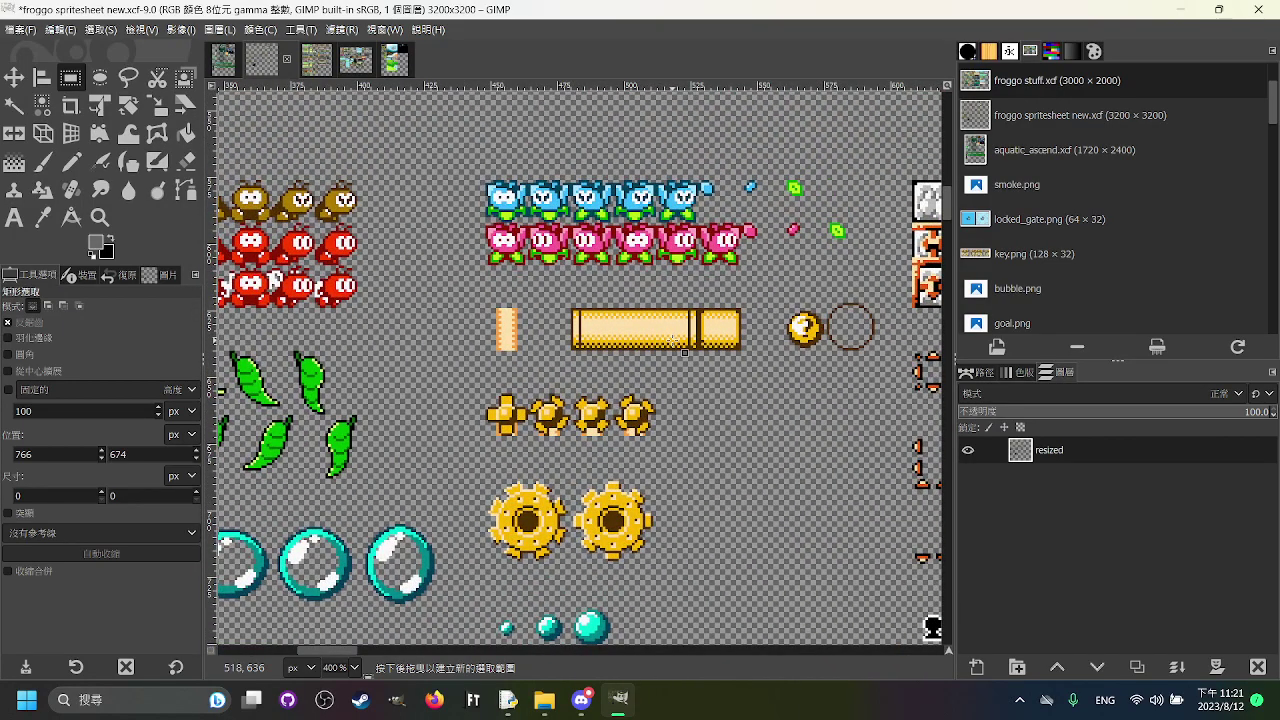
{"action": "scroll", "coordinate": [661, 366], "scroll_direction": "left", "scroll_amount": 5}
{"action": "scroll", "coordinate": [600, 400], "scroll_direction": "down", "scroll_amount": 1}
{"action": "scroll", "coordinate": [551, 427], "scroll_direction": "up", "scroll_amount": 1}
{"action": "scroll", "coordinate": [551, 427], "scroll_direction": "right", "scroll_amount": 6}
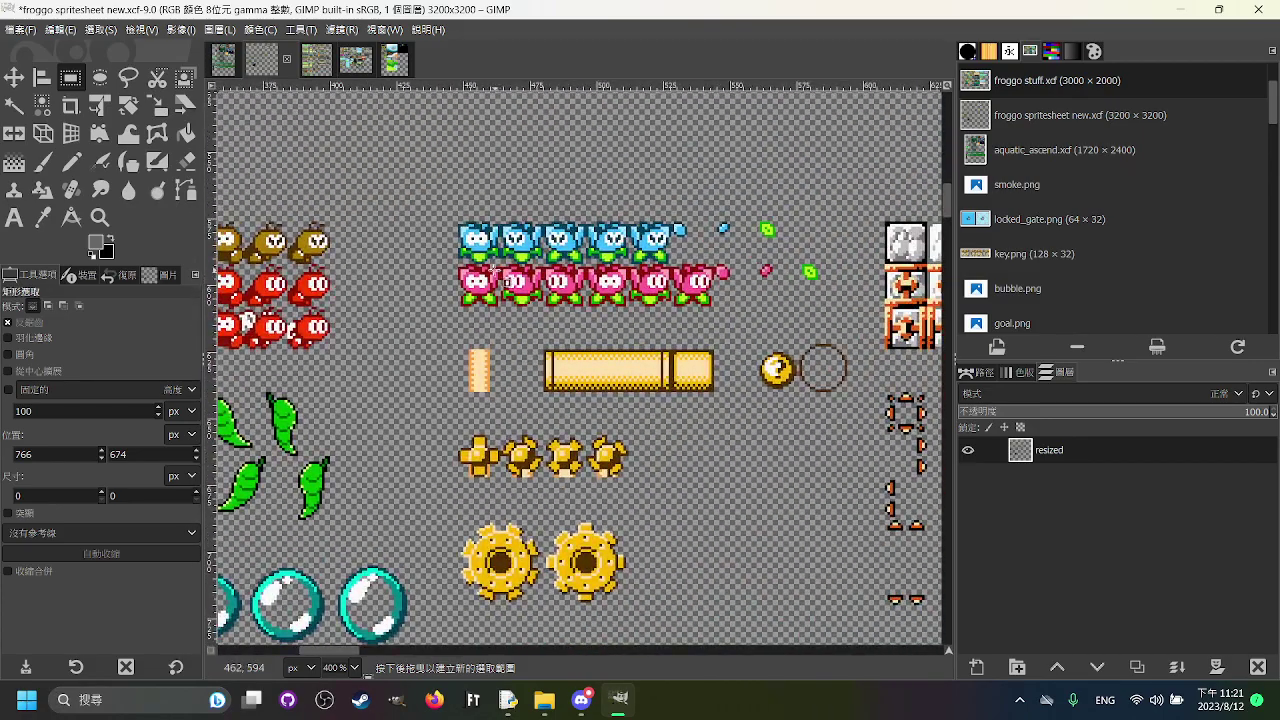
Step: Mark the blue and pink plant enemy rows with their projectiles using separate rectangular selections, then clear the selection
{"action": "left_click_drag", "start_coordinate": [457, 200], "coordinate": [744, 298]}
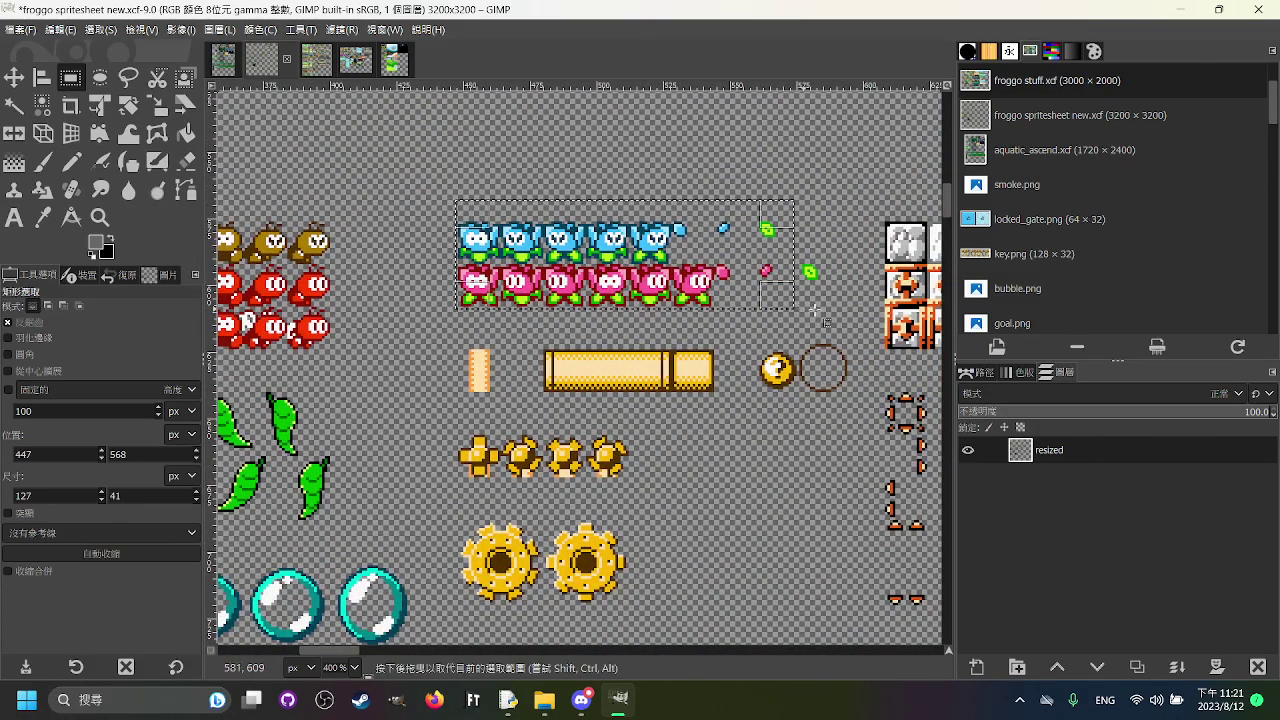
{"action": "left_click_drag", "start_coordinate": [842, 325], "coordinate": [448, 263]}
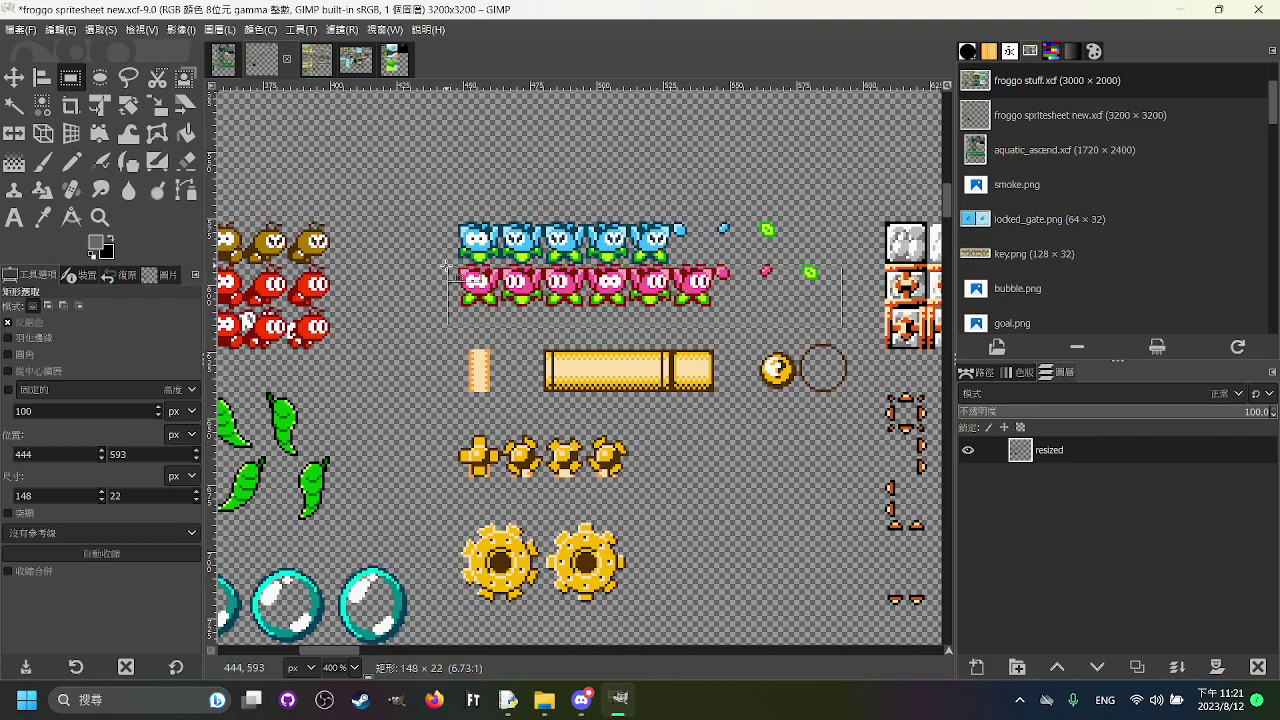
{"action": "left_click_drag", "start_coordinate": [434, 192], "coordinate": [845, 262]}
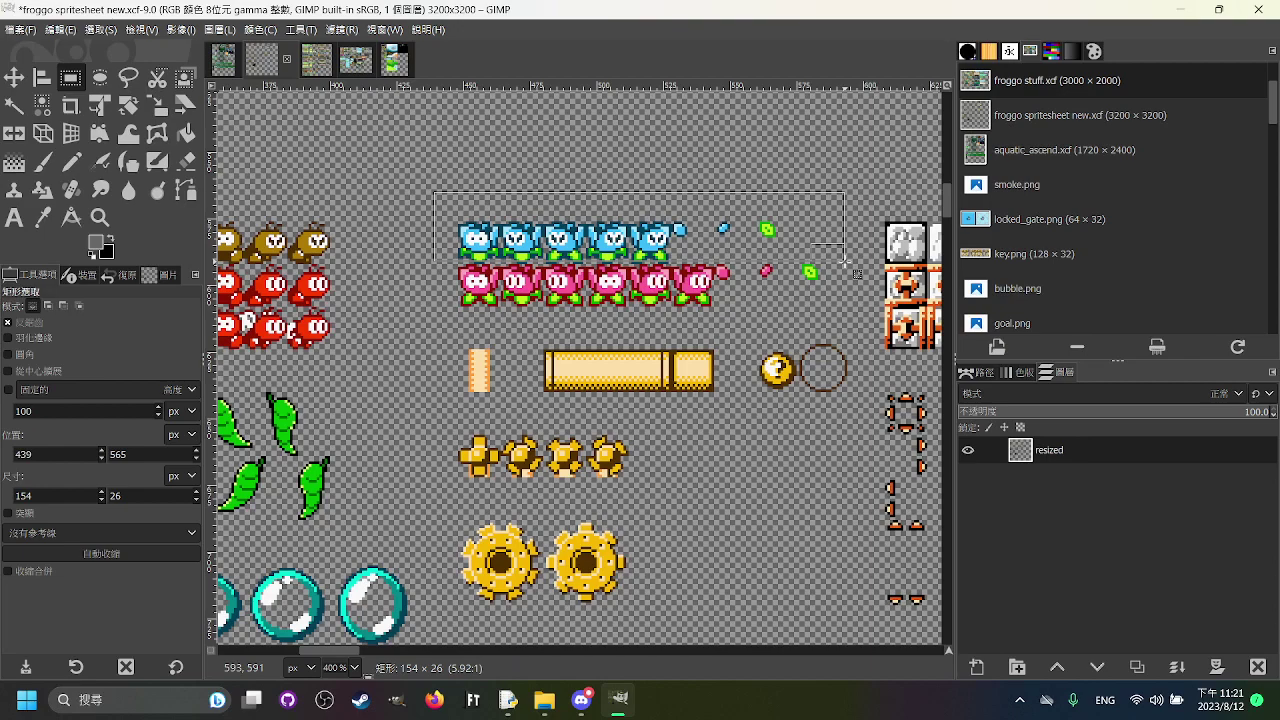
{"action": "left_click_drag", "start_coordinate": [840, 321], "coordinate": [447, 264]}
{"action": "left_click", "coordinate": [642, 459]}
{"action": "left_click_drag", "start_coordinate": [492, 452], "coordinate": [638, 131]}
{"action": "left_click_drag", "start_coordinate": [668, 352], "coordinate": [539, 190]}
Step: Mark the coloured cracked stone blocks with rectangular selections, outlining the whole group and the orange row, and clear each one
{"action": "scroll", "coordinate": [660, 338], "scroll_direction": "down", "scroll_amount": 2}
{"action": "scroll", "coordinate": [664, 350], "scroll_direction": "up", "scroll_amount": 2}
{"action": "scroll", "coordinate": [632, 305], "scroll_direction": "down", "scroll_amount": 3}
{"action": "scroll", "coordinate": [690, 410], "scroll_direction": "left", "scroll_amount": 7}
{"action": "scroll", "coordinate": [757, 522], "scroll_direction": "right", "scroll_amount": 3}
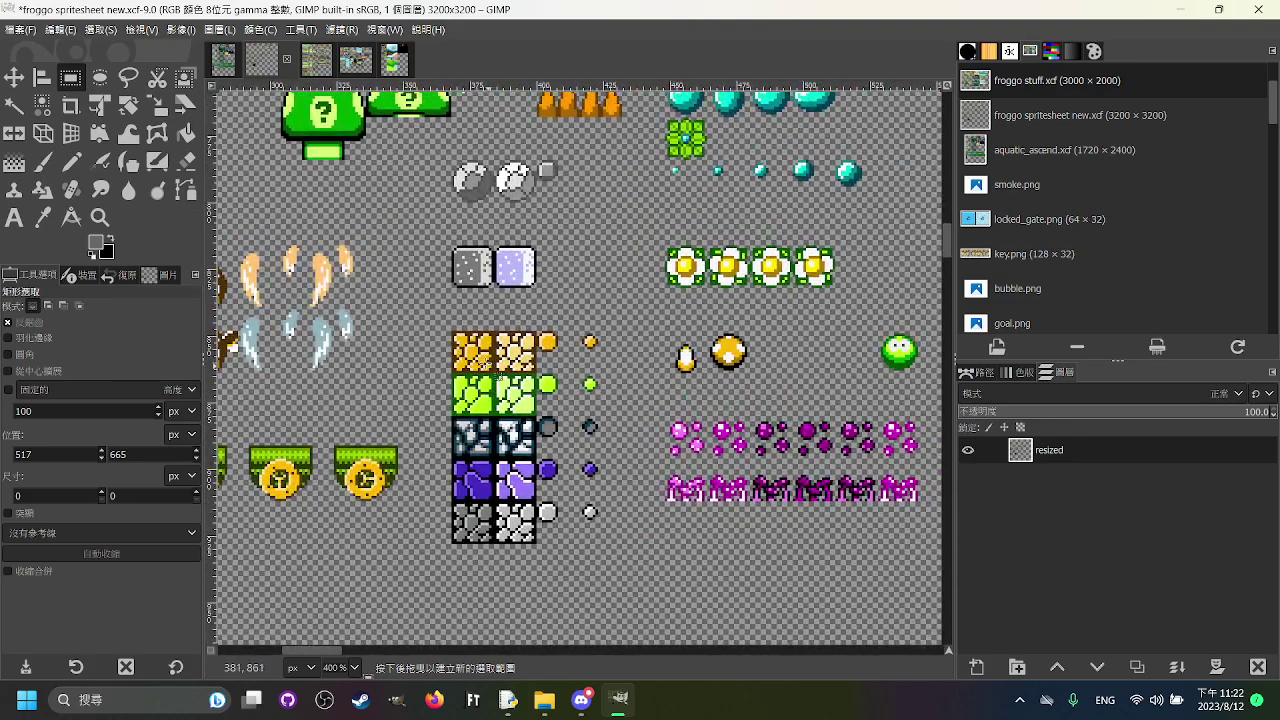
{"action": "left_click_drag", "start_coordinate": [436, 317], "coordinate": [617, 572]}
{"action": "left_click", "coordinate": [679, 568]}
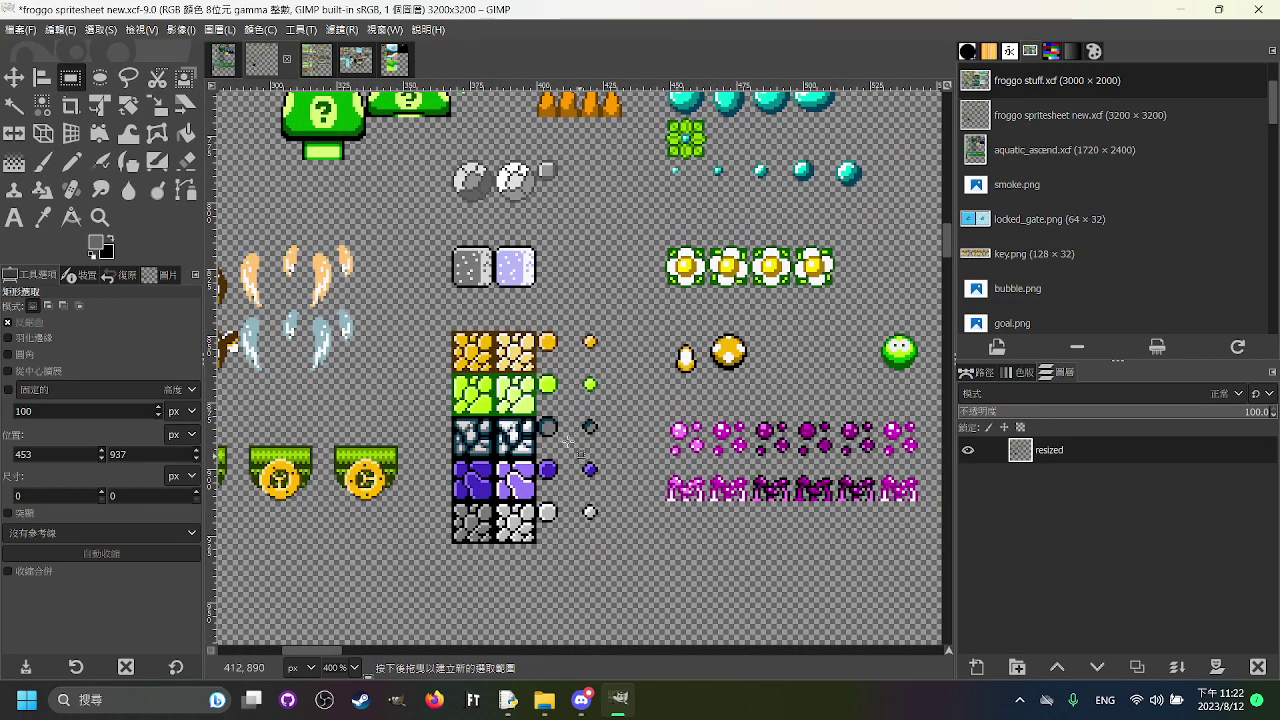
{"action": "left_click_drag", "start_coordinate": [447, 332], "coordinate": [620, 374]}
{"action": "left_click", "coordinate": [686, 473]}
{"action": "left_click_drag", "start_coordinate": [437, 314], "coordinate": [627, 556]}
{"action": "left_click", "coordinate": [681, 567]}
Step: Outline all cracked stone blocks and their round pieces again, mark the orange row separately, and clear the selections
{"action": "scroll", "coordinate": [617, 500], "scroll_direction": "left", "scroll_amount": 5}
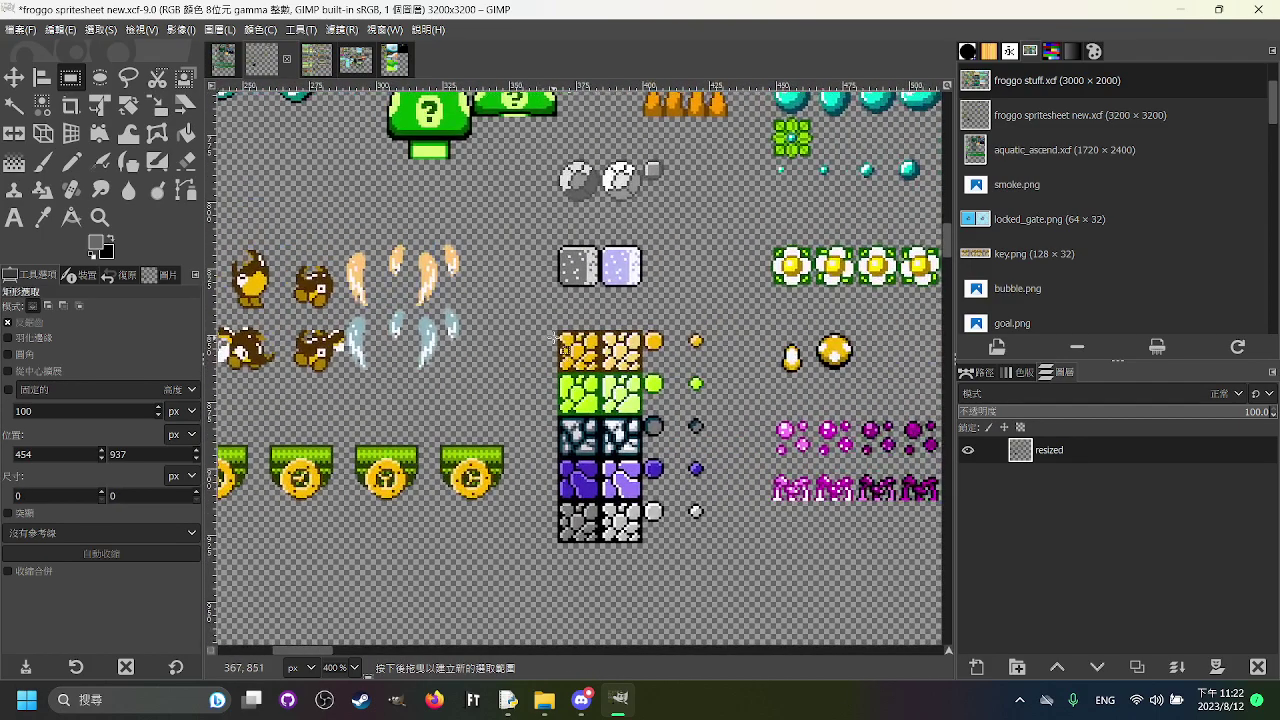
{"action": "left_click_drag", "start_coordinate": [542, 322], "coordinate": [743, 580]}
{"action": "left_click", "coordinate": [781, 556]}
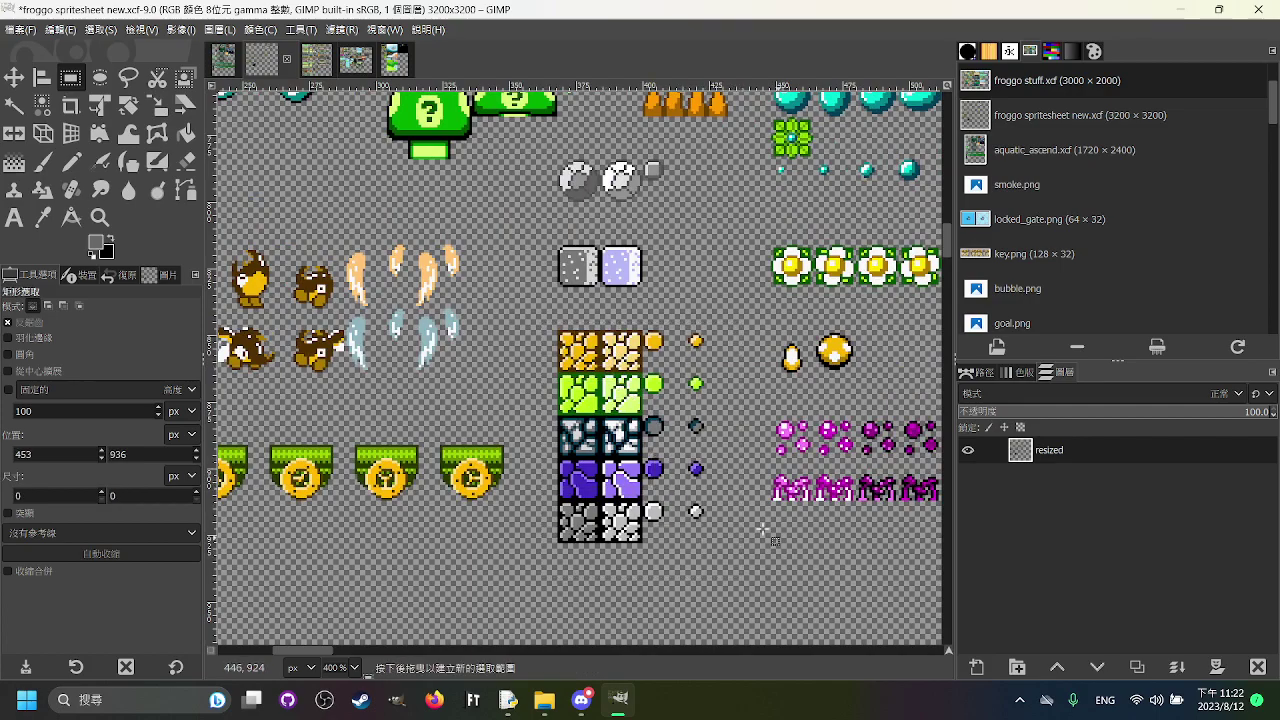
{"action": "left_click_drag", "start_coordinate": [523, 309], "coordinate": [730, 372]}
{"action": "left_click", "coordinate": [720, 424]}
{"action": "scroll", "coordinate": [780, 410], "scroll_direction": "left", "scroll_amount": 10}
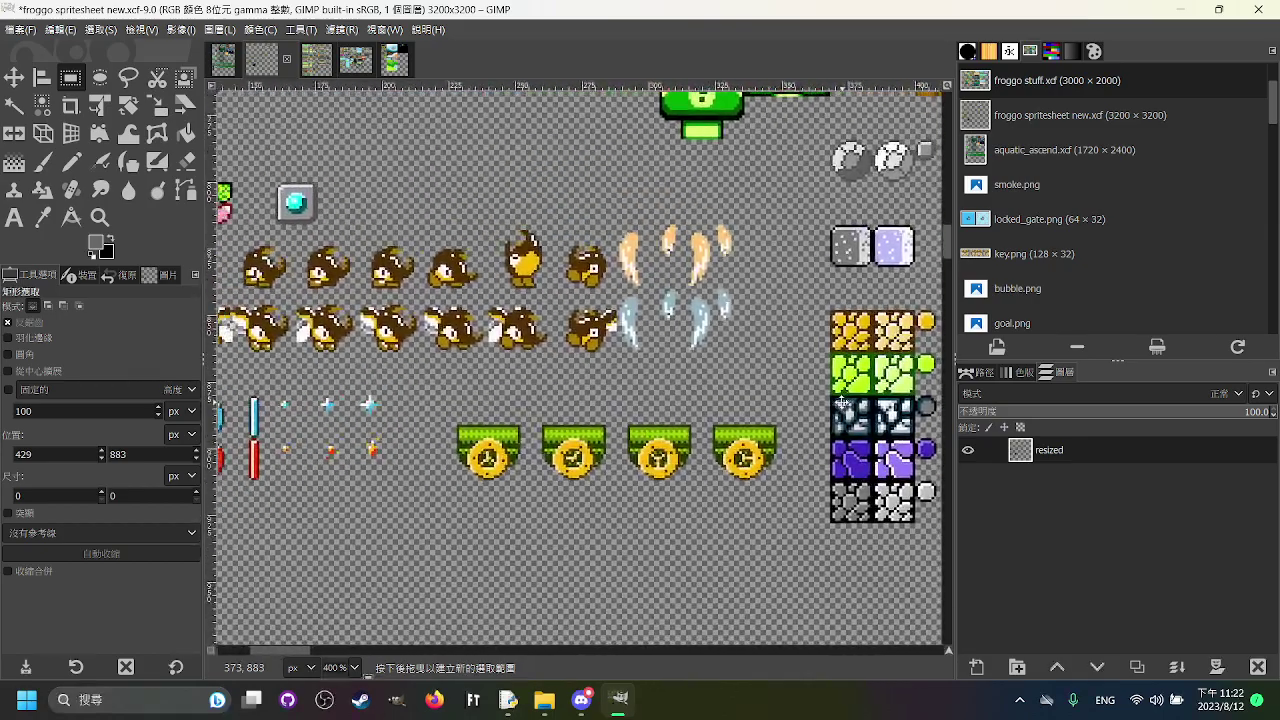
Step: Mark the green wheeled carts, outline the lime stone block row at about 76 × 18 px, and clear the selection
{"action": "left_click_drag", "start_coordinate": [842, 402], "coordinate": [696, 439]}
{"action": "left_click_drag", "start_coordinate": [312, 442], "coordinate": [637, 544]}
{"action": "left_click_drag", "start_coordinate": [314, 445], "coordinate": [297, 436]}
{"action": "left_click", "coordinate": [714, 494]}
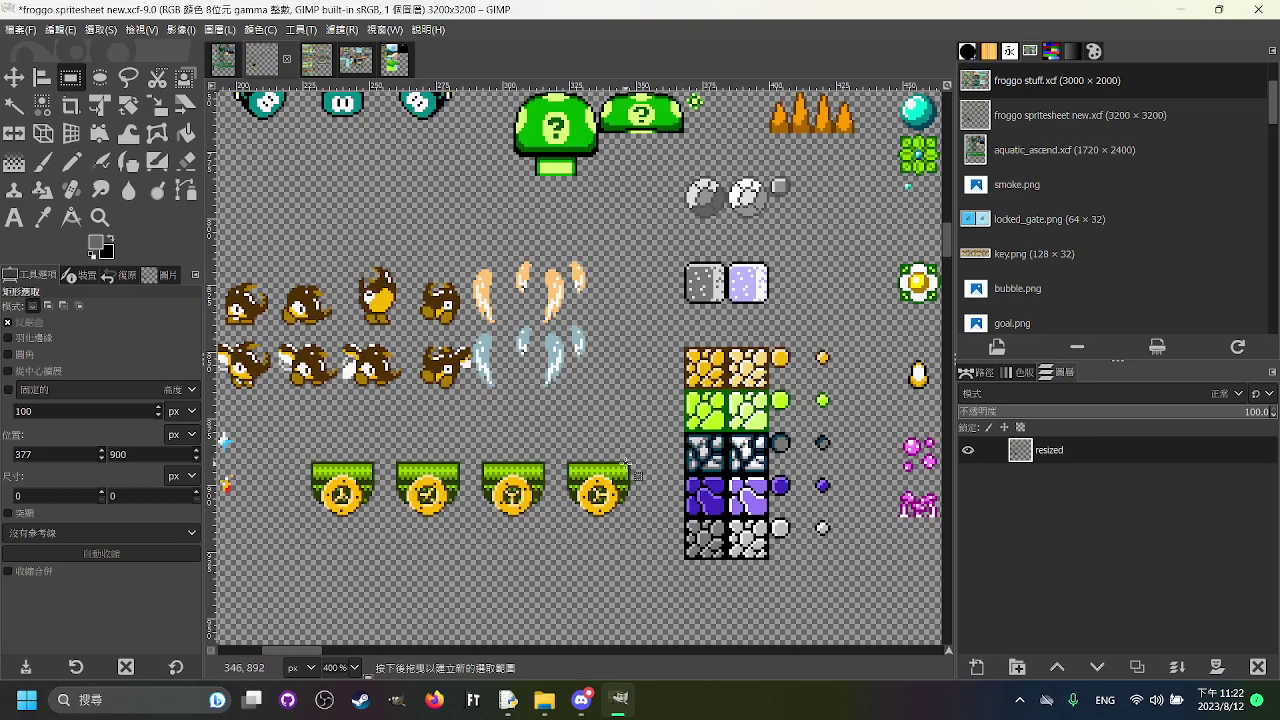
{"action": "left_click", "coordinate": [596, 399]}
{"action": "left_click_drag", "start_coordinate": [666, 388], "coordinate": [868, 434]}
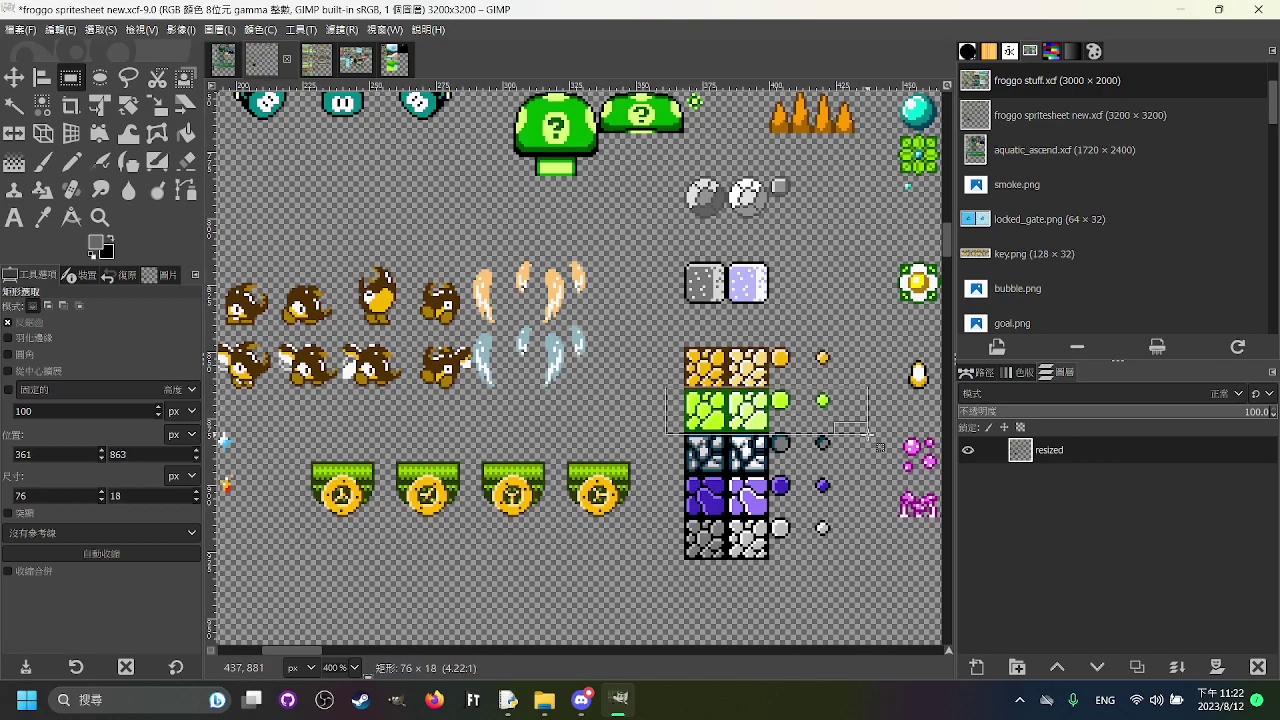
{"action": "left_click", "coordinate": [698, 465]}
Step: Outline the row of four green wheeled carts with a rectangular selection and clear it
{"action": "scroll", "coordinate": [704, 440], "scroll_direction": "left", "scroll_amount": 4}
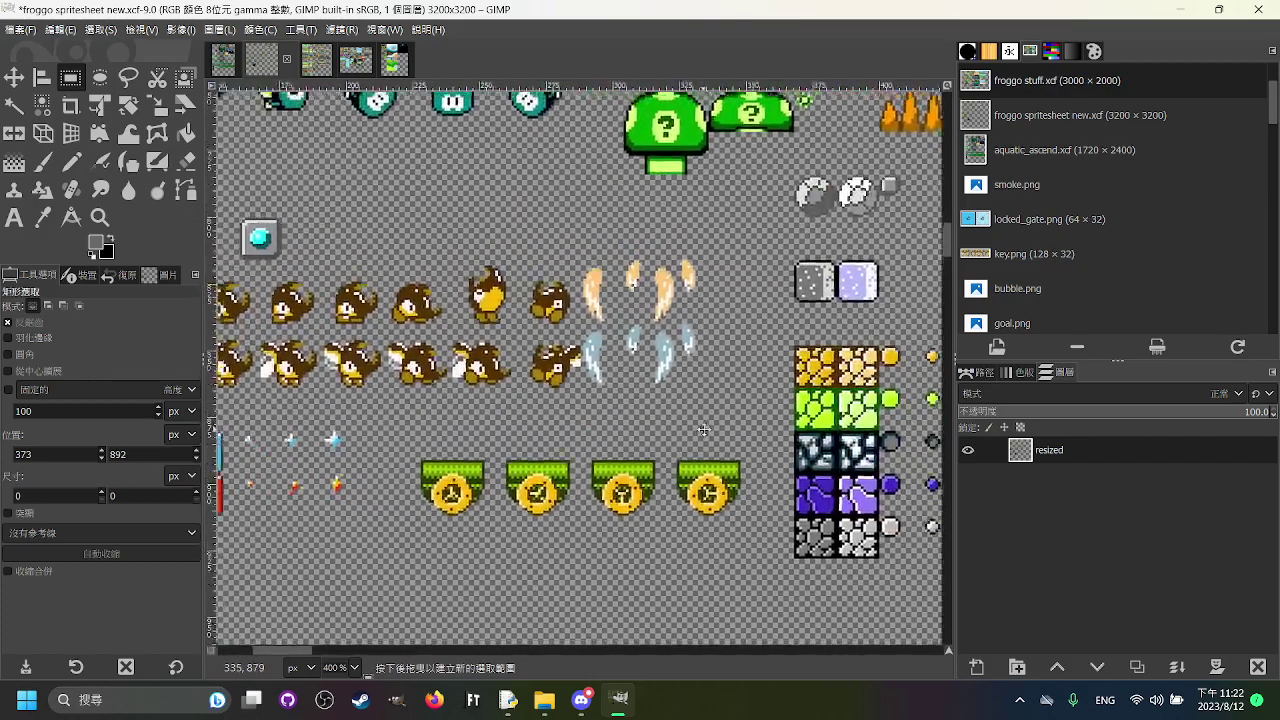
{"action": "scroll", "coordinate": [704, 429], "scroll_direction": "left", "scroll_amount": 3}
{"action": "left_click_drag", "start_coordinate": [490, 446], "coordinate": [864, 565]}
{"action": "left_click", "coordinate": [571, 359]}
{"action": "left_click_drag", "start_coordinate": [667, 393], "coordinate": [628, 430]}
{"action": "scroll", "coordinate": [625, 428], "scroll_direction": "right", "scroll_amount": 4}
{"action": "scroll", "coordinate": [625, 428], "scroll_direction": "up", "scroll_amount": 2}
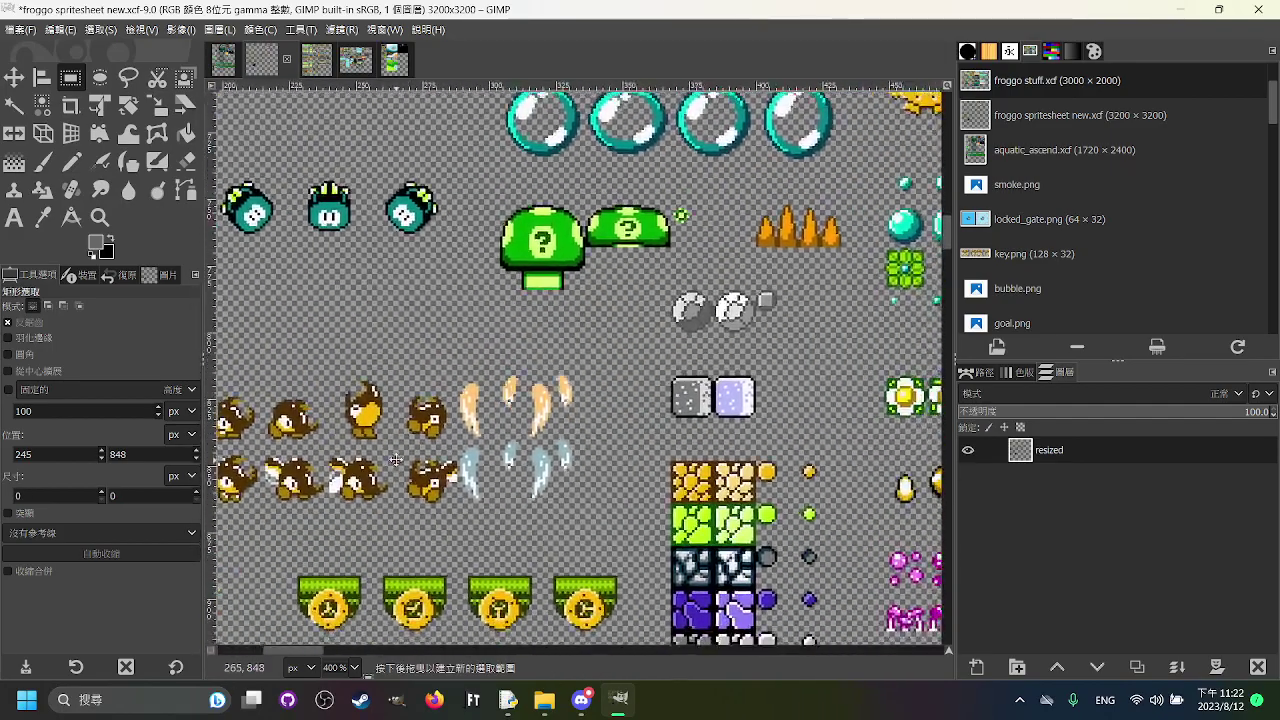
Step: Mark the blue disc row, outline the red disc row and its sparks at about 184 × 18 px, and clear the selection
{"action": "left_click_drag", "start_coordinate": [396, 460], "coordinate": [629, 477]}
{"action": "left_click_drag", "start_coordinate": [240, 530], "coordinate": [422, 376]}
{"action": "left_click_drag", "start_coordinate": [262, 364], "coordinate": [688, 397]}
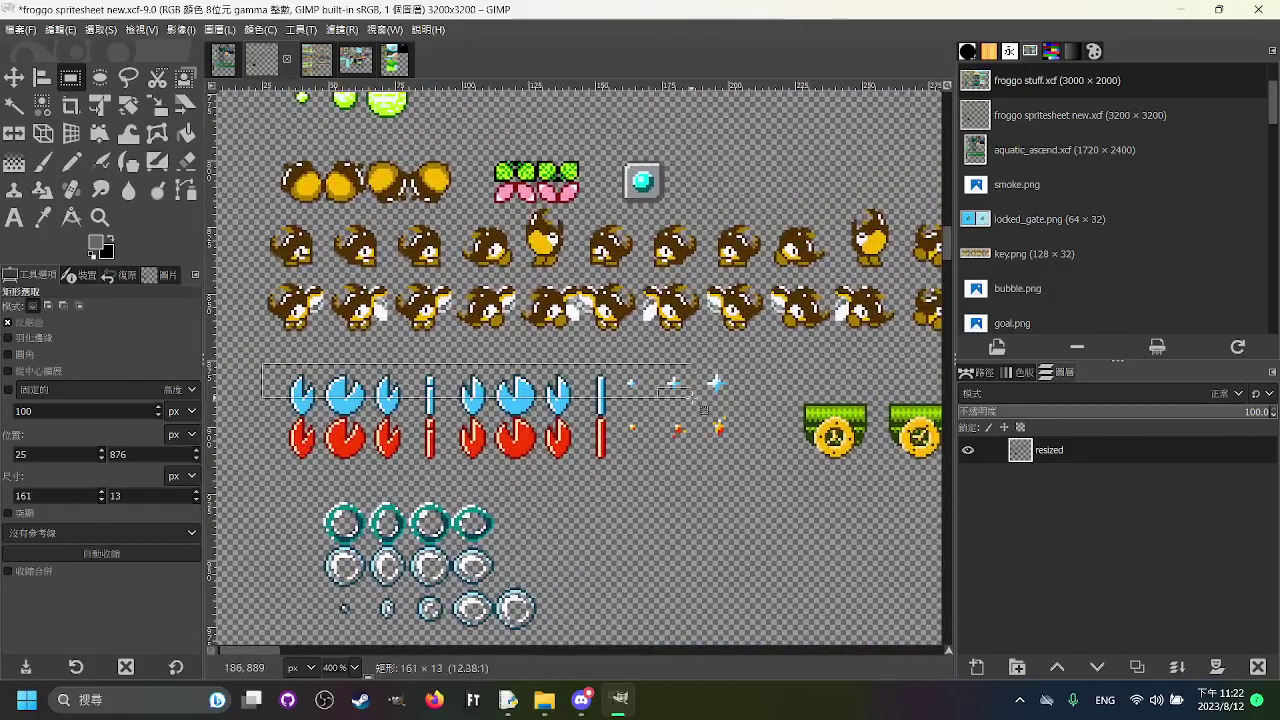
{"action": "left_click_drag", "start_coordinate": [755, 455], "coordinate": [267, 423]}
{"action": "left_click", "coordinate": [780, 514]}
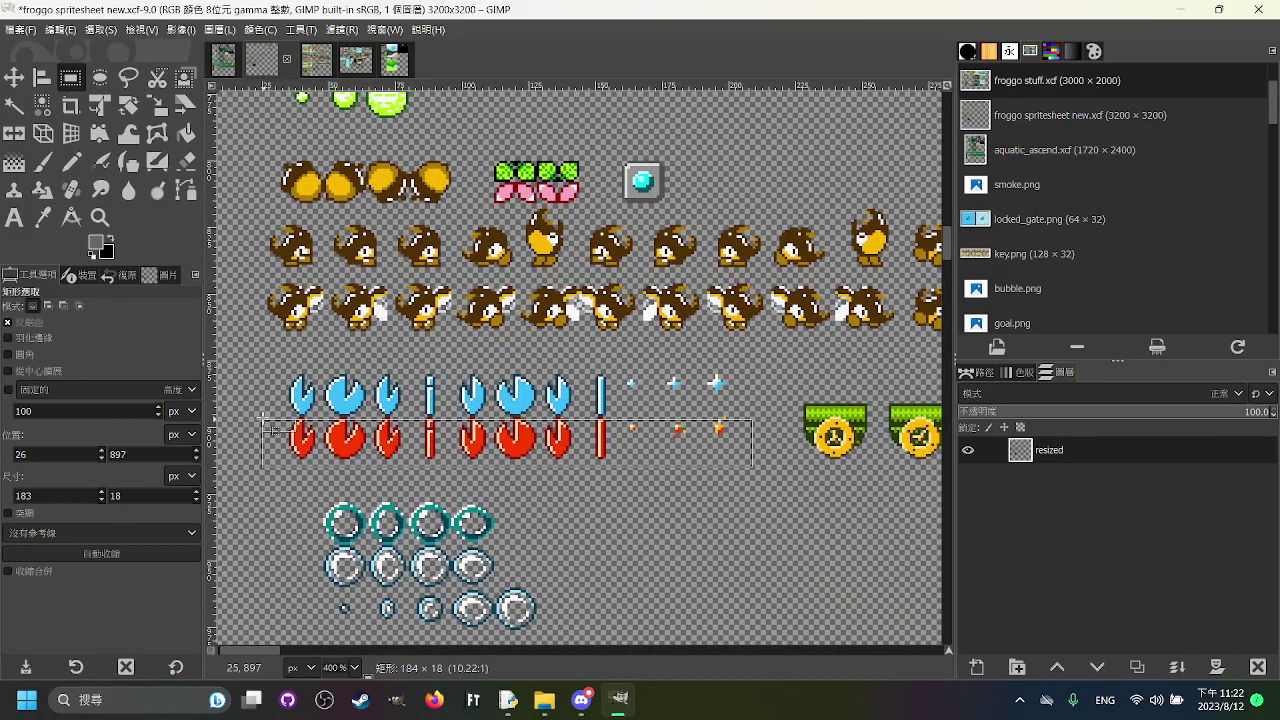
{"action": "left_click", "coordinate": [452, 378]}
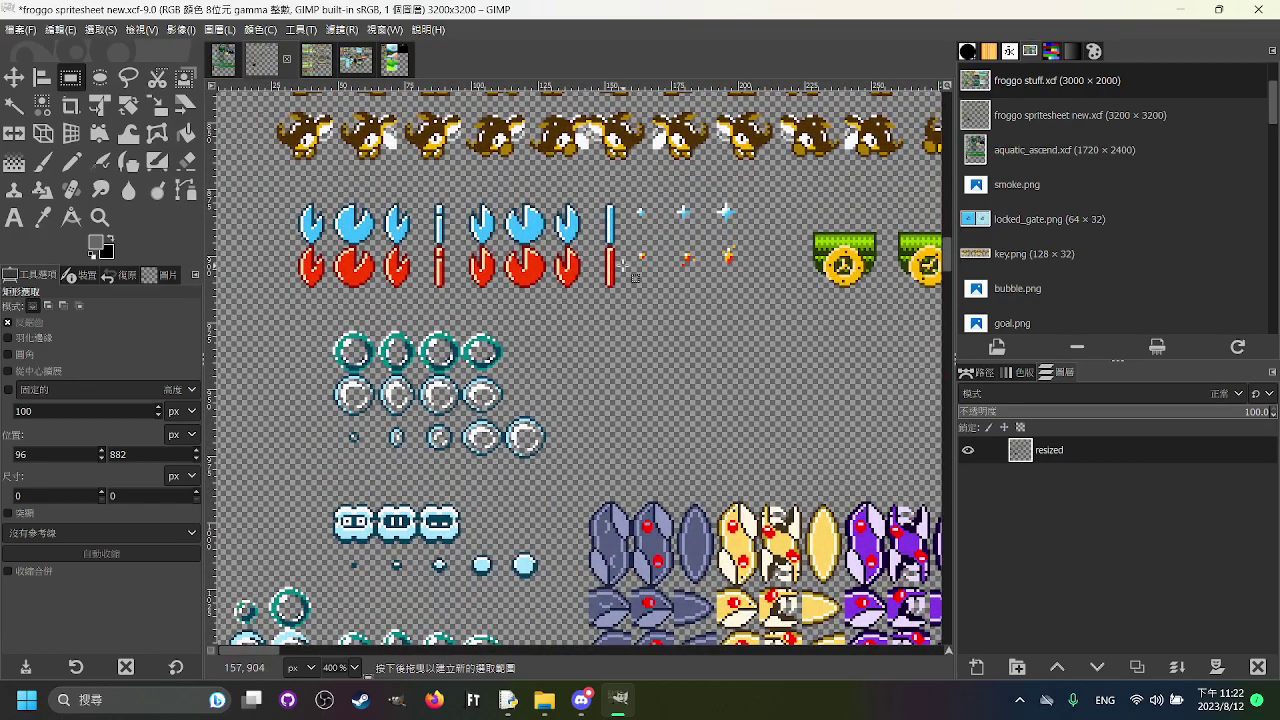
Step: Mark the teal and silver ring sprites below the discs with rectangular selections, clearing each one
{"action": "left_click_drag", "start_coordinate": [622, 264], "coordinate": [719, 381]}
{"action": "left_click_drag", "start_coordinate": [686, 597], "coordinate": [411, 443]}
{"action": "left_click", "coordinate": [569, 390]}
{"action": "left_click_drag", "start_coordinate": [702, 139], "coordinate": [654, 122]}
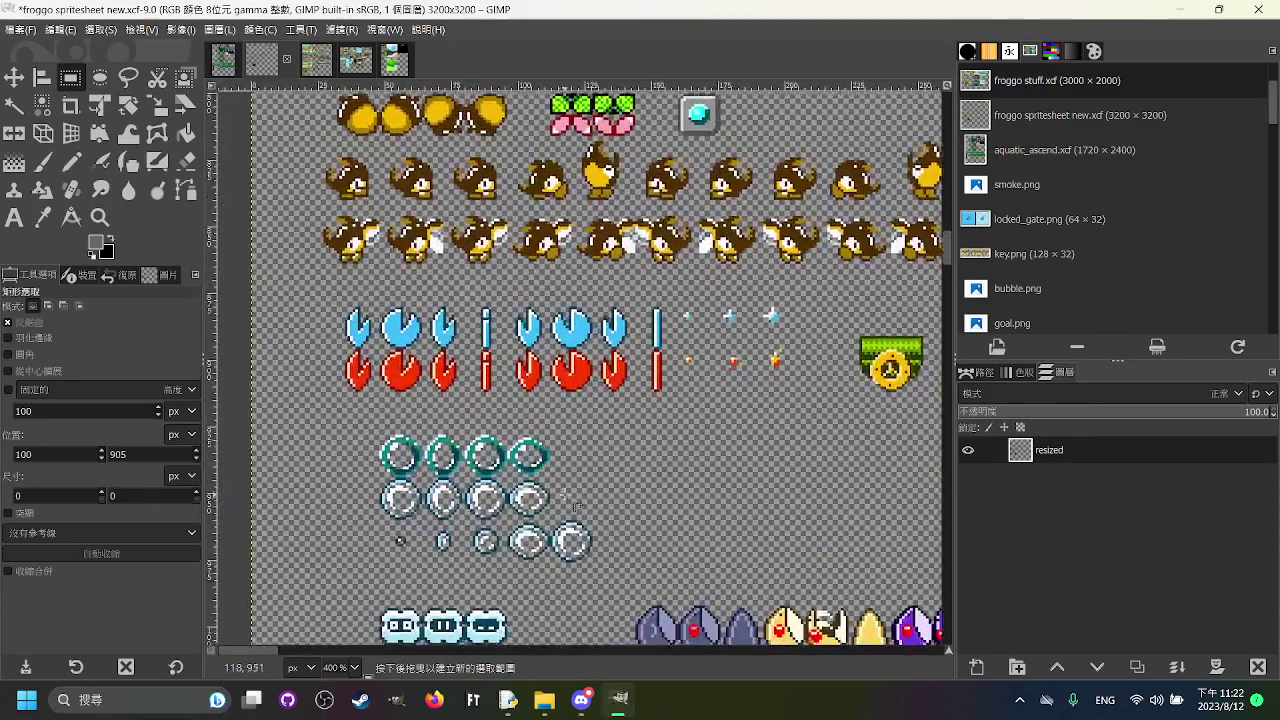
{"action": "left_click_drag", "start_coordinate": [592, 511], "coordinate": [515, 483]}
{"action": "left_click_drag", "start_coordinate": [538, 546], "coordinate": [291, 446]}
{"action": "left_click", "coordinate": [524, 400]}
Step: Outline the grey block with the cyan orb at about 31 × 21 px and clear the selection
{"action": "left_click_drag", "start_coordinate": [506, 262], "coordinate": [522, 281]}
{"action": "scroll", "coordinate": [522, 280], "scroll_direction": "up", "scroll_amount": 10}
{"action": "scroll", "coordinate": [522, 280], "scroll_direction": "left", "scroll_amount": 1}
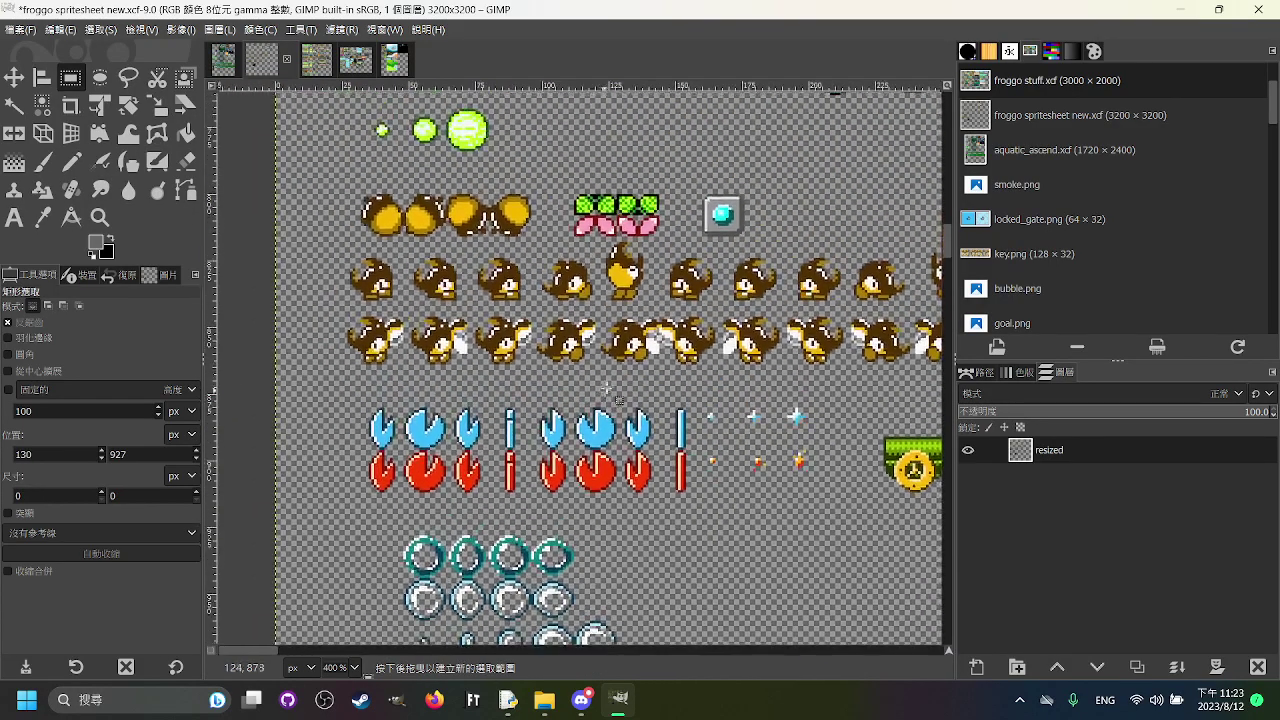
{"action": "scroll", "coordinate": [603, 328], "scroll_direction": "up", "scroll_amount": 12}
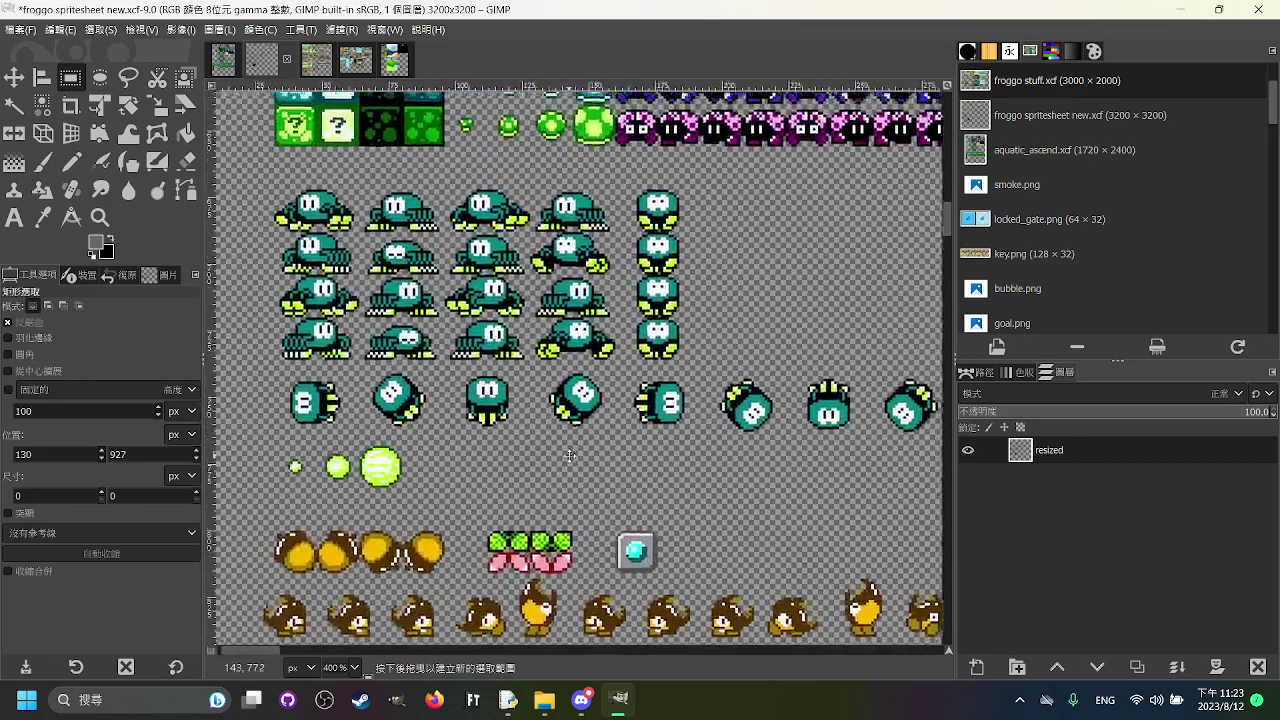
{"action": "scroll", "coordinate": [603, 340], "scroll_direction": "down", "scroll_amount": 12}
{"action": "scroll", "coordinate": [604, 401], "scroll_direction": "right", "scroll_amount": 2}
{"action": "left_click_drag", "start_coordinate": [612, 417], "coordinate": [678, 463]}
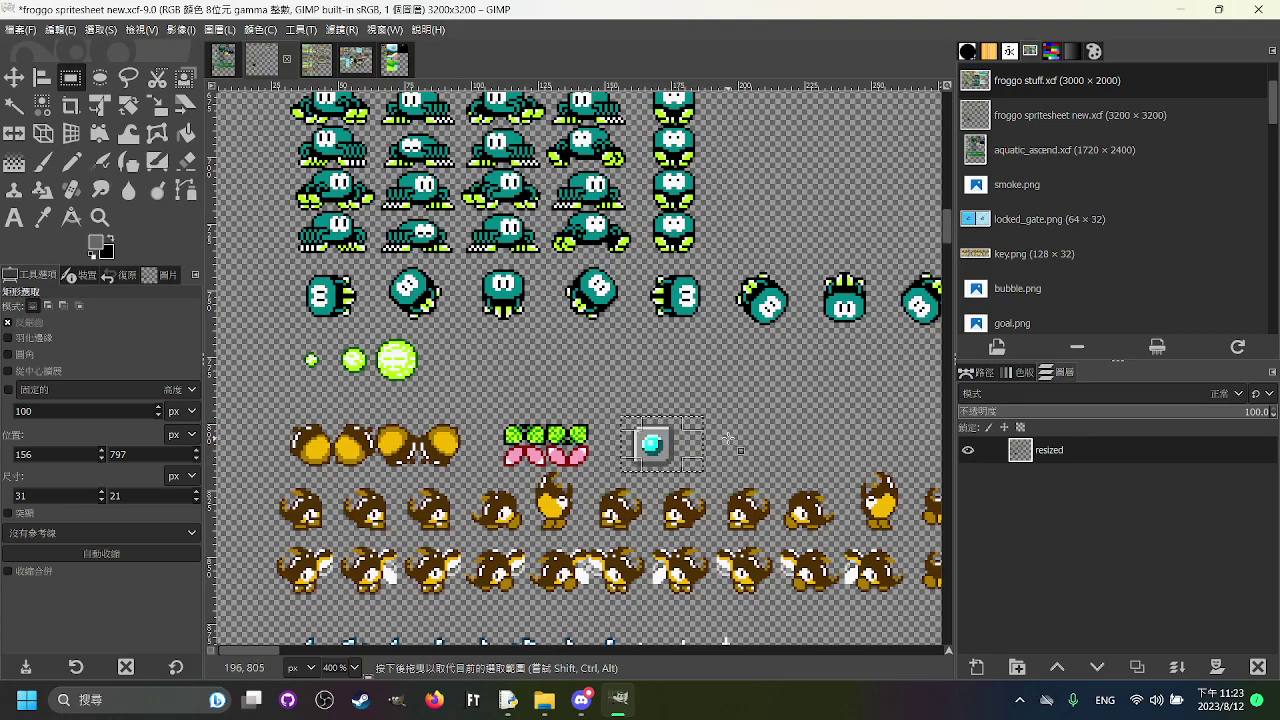
{"action": "left_click_drag", "start_coordinate": [727, 438], "coordinate": [652, 420]}
{"action": "left_click", "coordinate": [645, 414]}
Step: Outline the cyan orb block once more at about 27 × 19 px and clear the selection
{"action": "left_click_drag", "start_coordinate": [551, 399], "coordinate": [623, 450]}
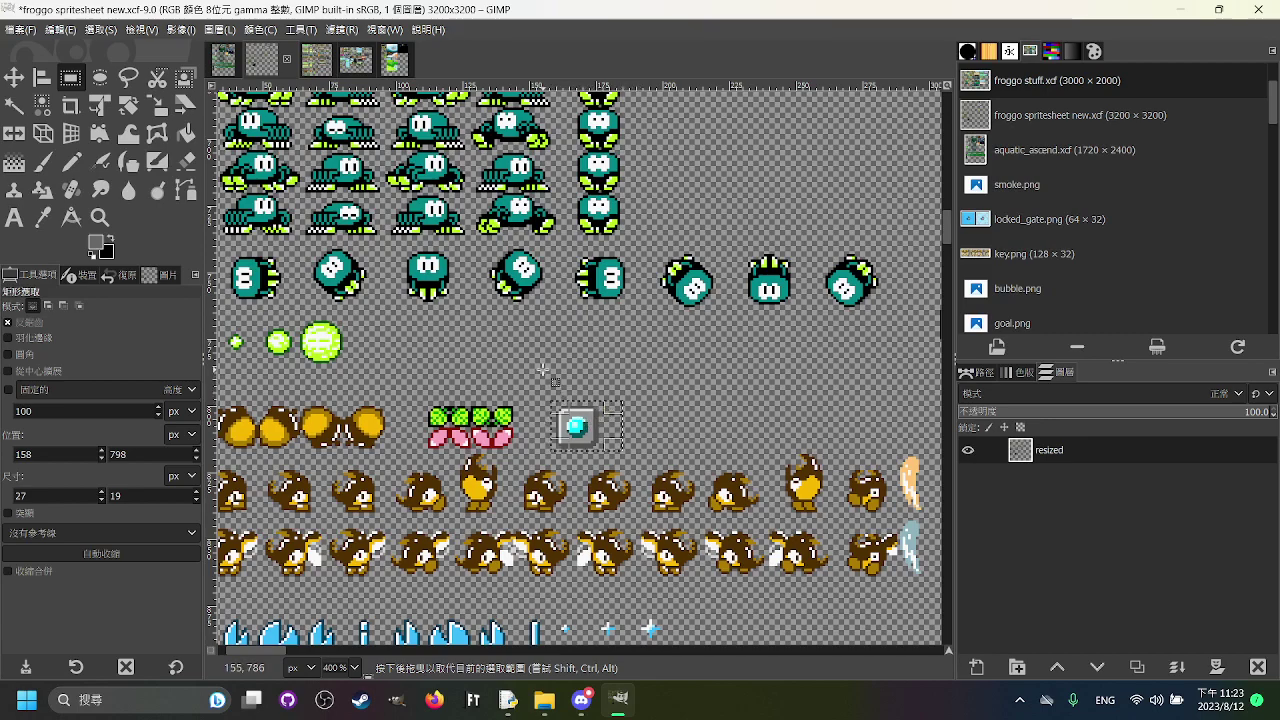
{"action": "scroll", "coordinate": [541, 370], "scroll_direction": "up", "scroll_amount": 5}
{"action": "scroll", "coordinate": [541, 370], "scroll_direction": "left", "scroll_amount": 2}
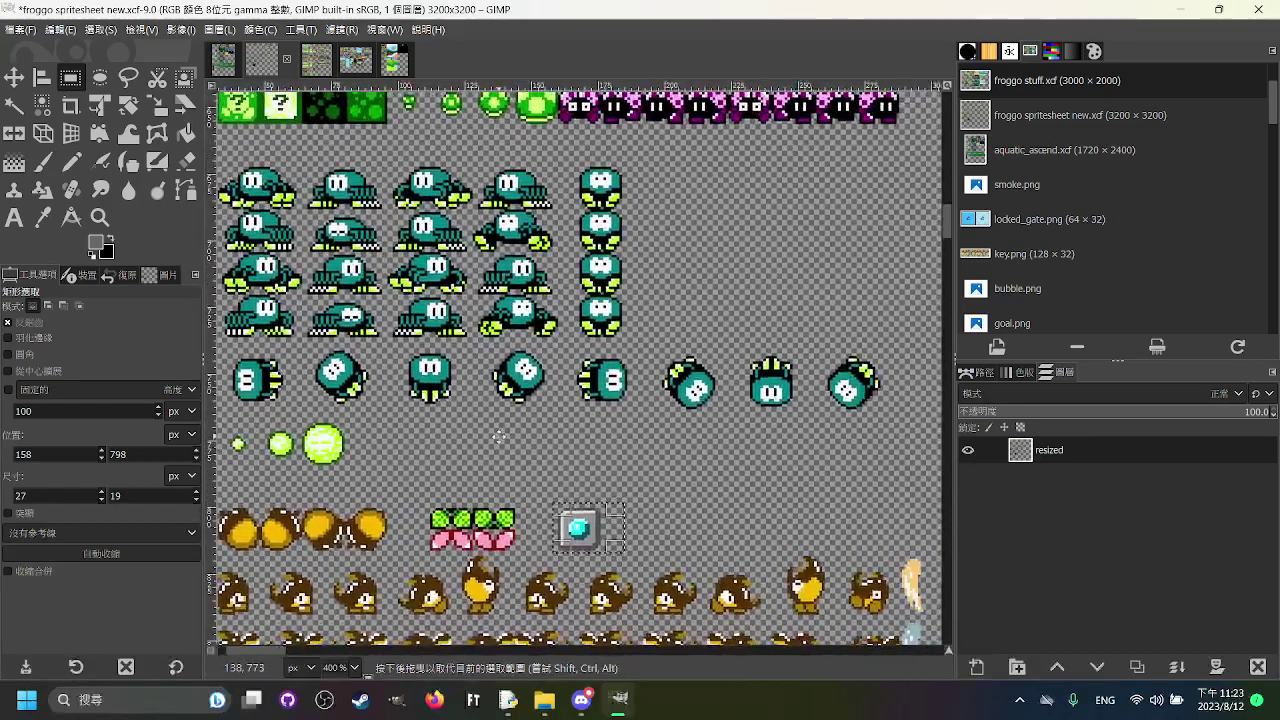
{"action": "scroll", "coordinate": [549, 461], "scroll_direction": "down", "scroll_amount": 4}
{"action": "scroll", "coordinate": [540, 420], "scroll_direction": "right", "scroll_amount": 2}
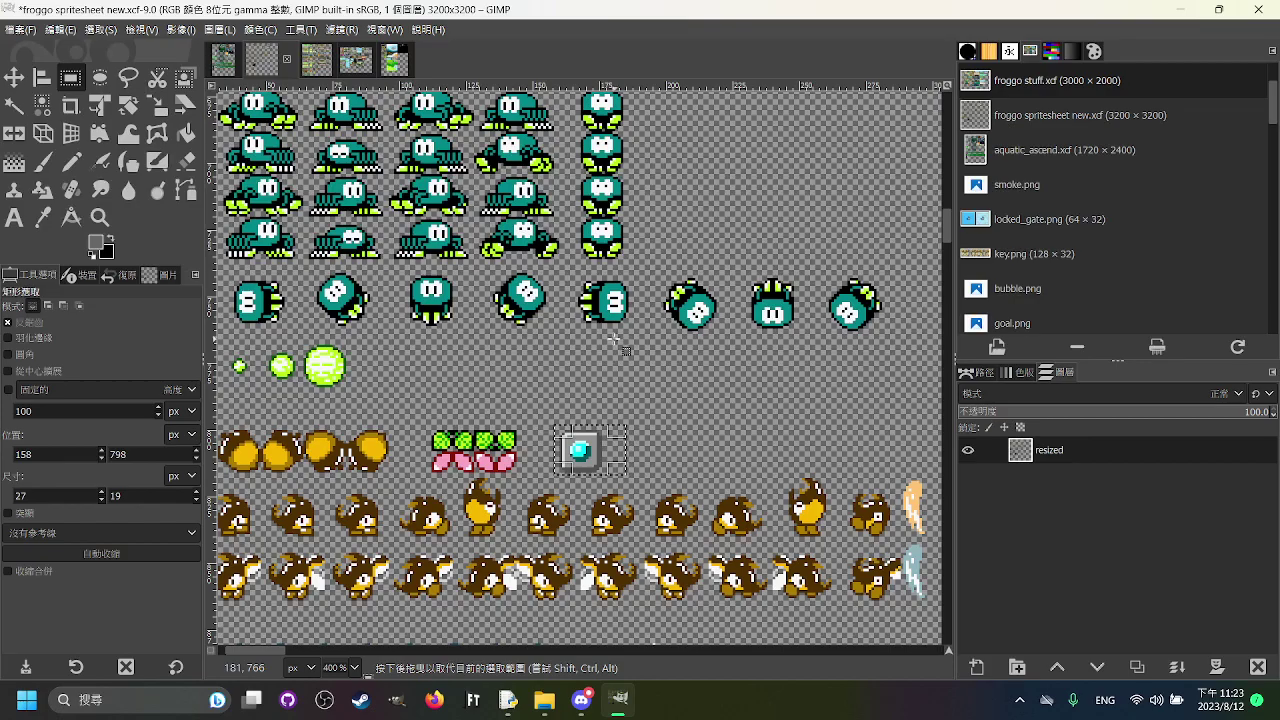
{"action": "scroll", "coordinate": [635, 470], "scroll_direction": "up", "scroll_amount": 2}
{"action": "left_click", "coordinate": [739, 457]}
Step: Outline the question-mark blocks, dark spotted blocks and coloured mushrooms with one rectangular selection and clear it
{"action": "scroll", "coordinate": [739, 457], "scroll_direction": "up", "scroll_amount": 11}
{"action": "scroll", "coordinate": [739, 457], "scroll_direction": "left", "scroll_amount": 3}
{"action": "scroll", "coordinate": [739, 457], "scroll_direction": "down", "scroll_amount": 3}
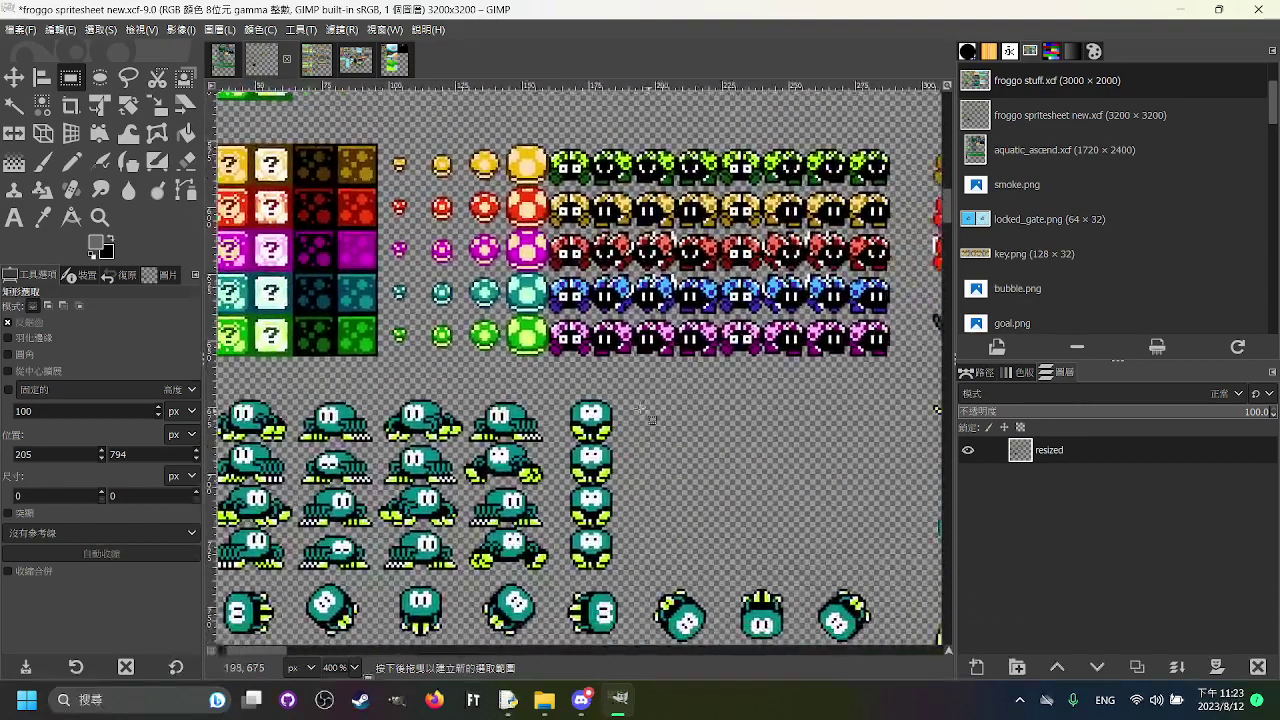
{"action": "scroll", "coordinate": [713, 344], "scroll_direction": "up", "scroll_amount": 2}
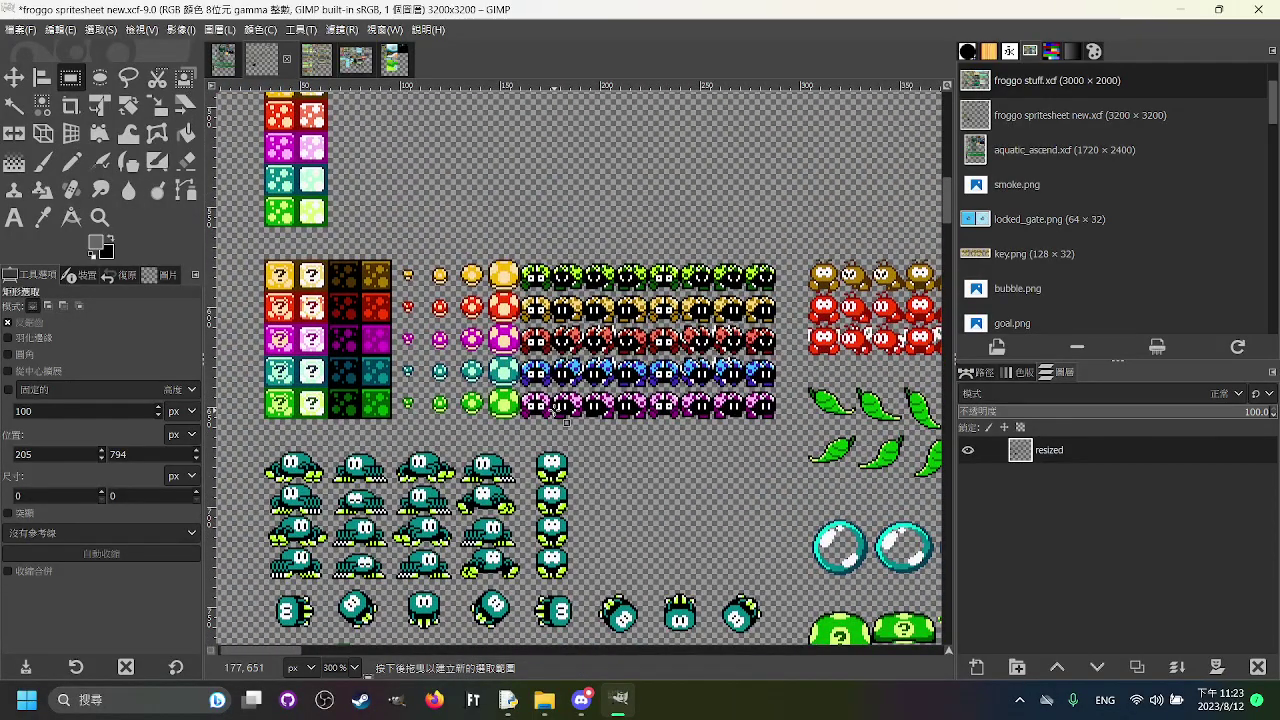
{"action": "left_click_drag", "start_coordinate": [397, 293], "coordinate": [424, 311]}
{"action": "left_click_drag", "start_coordinate": [271, 265], "coordinate": [549, 449]}
{"action": "left_click", "coordinate": [683, 395]}
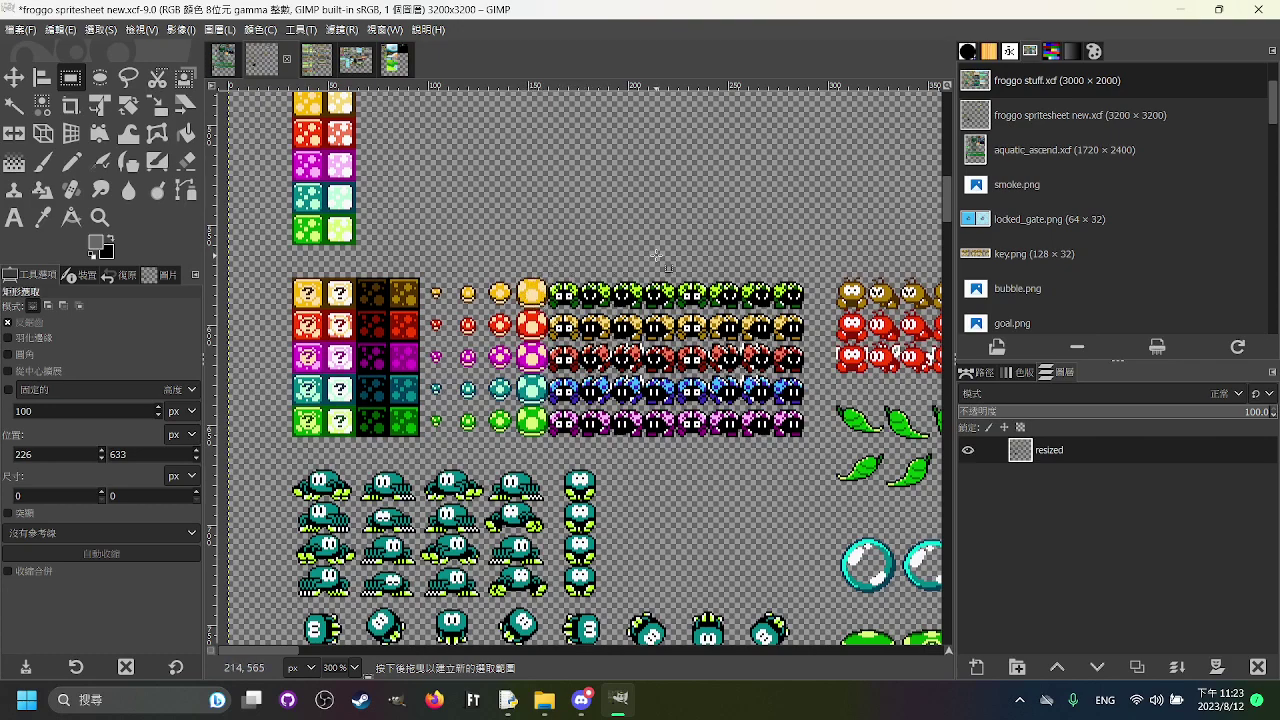
Step: Outline the whole grid of coloured blocks, mushrooms and beetle enemies at about 263 × 91 px and clear the selection
{"action": "left_click_drag", "start_coordinate": [812, 443], "coordinate": [286, 267]}
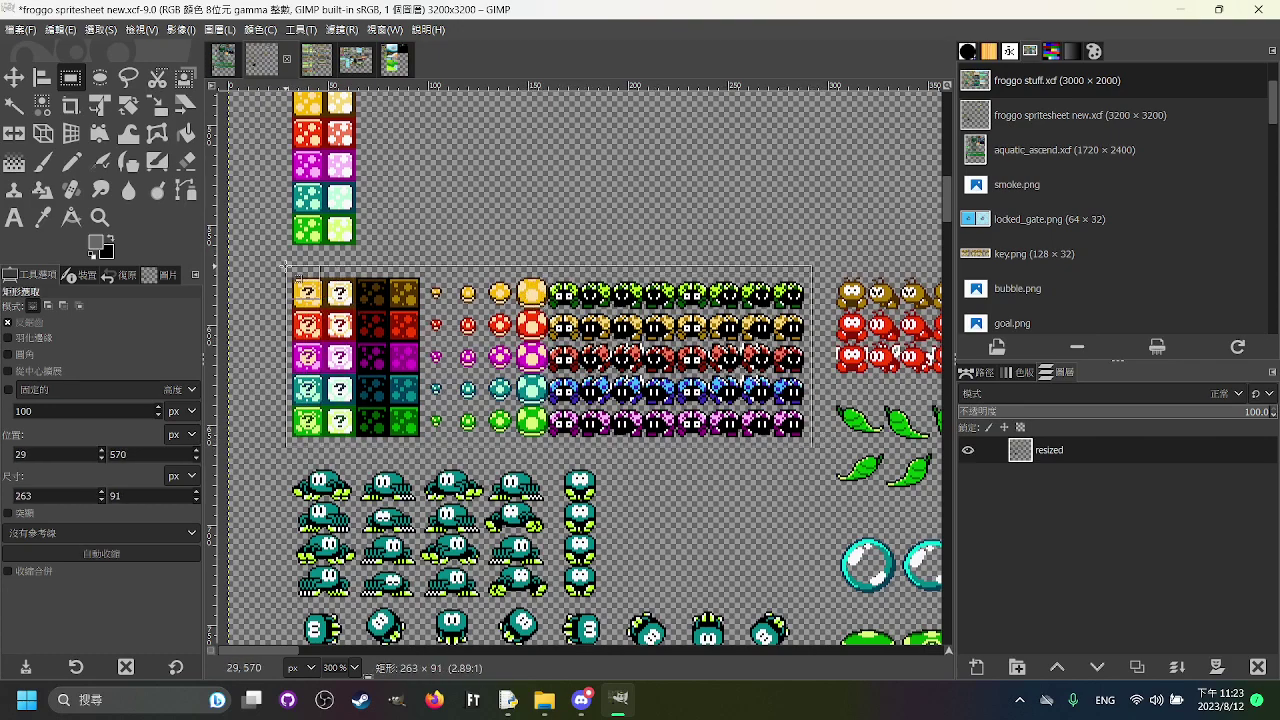
{"action": "left_click", "coordinate": [462, 224]}
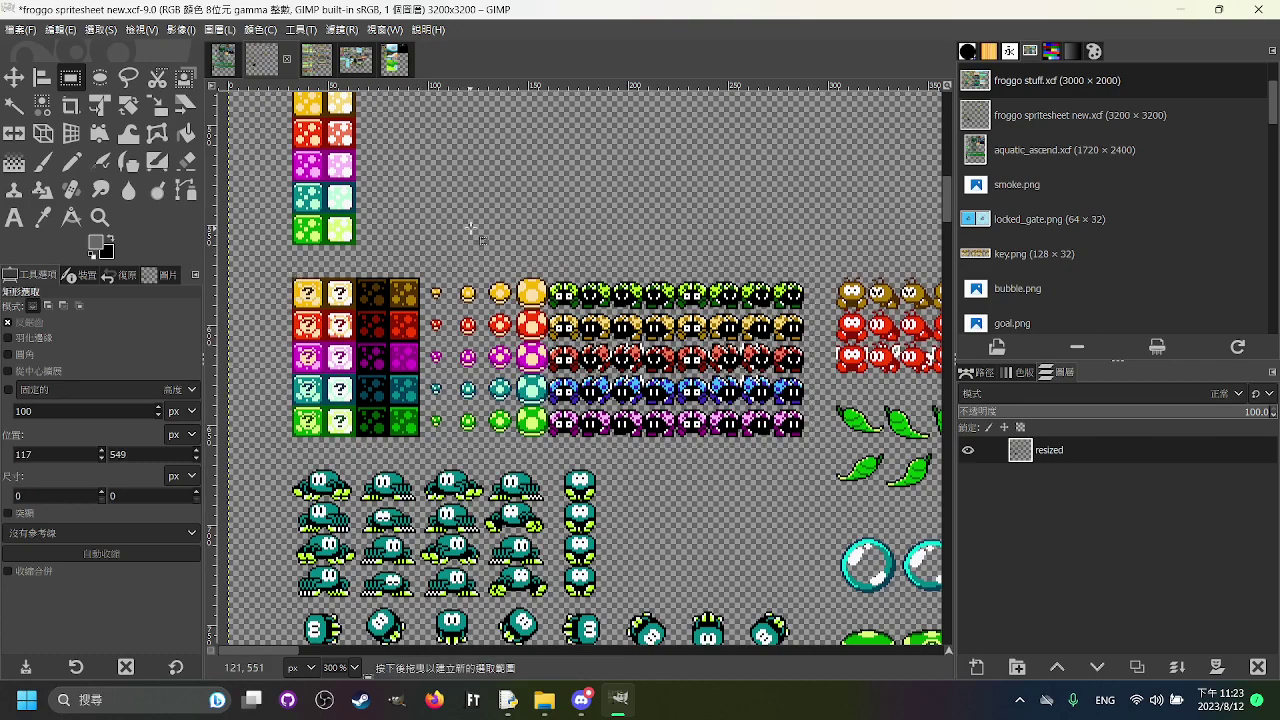
{"action": "left_click", "coordinate": [447, 457]}
Step: Outline the dark spotted block columns at about 22 × 104 px and again at about 28 × 97 px, and clear the selection
{"action": "left_click_drag", "start_coordinate": [362, 258], "coordinate": [406, 466]}
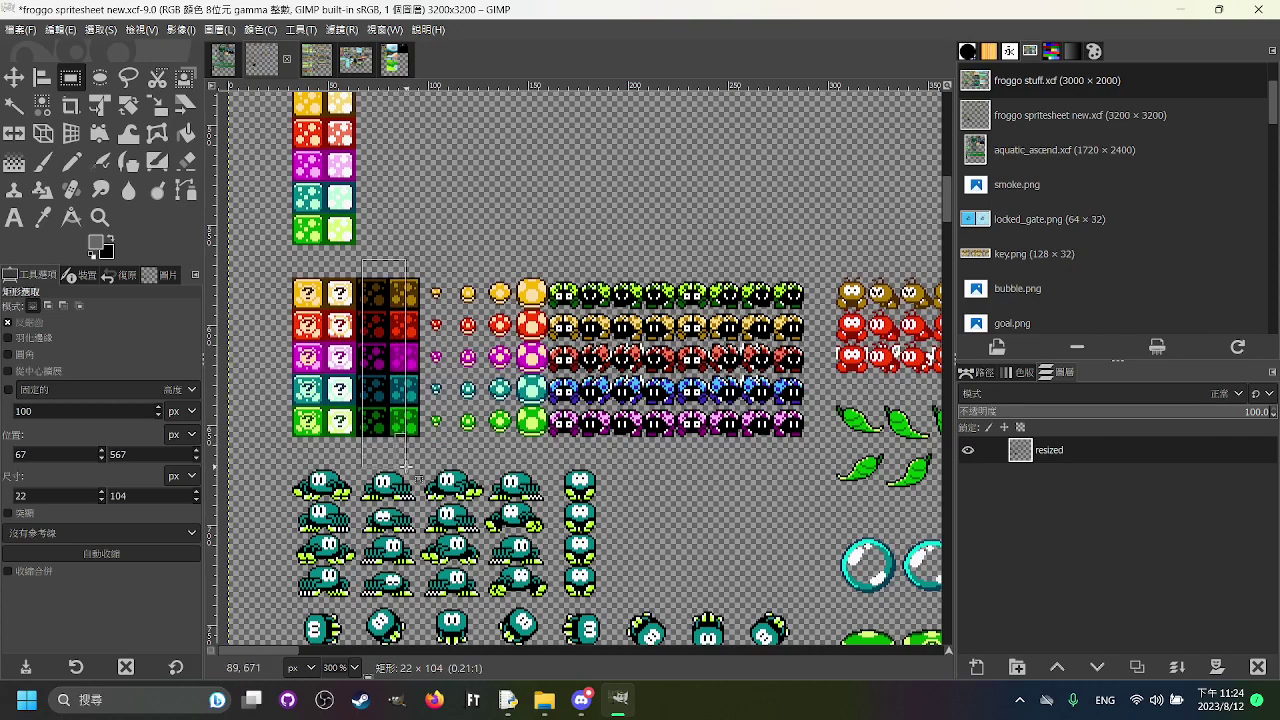
{"action": "left_click_drag", "start_coordinate": [368, 254], "coordinate": [424, 448]}
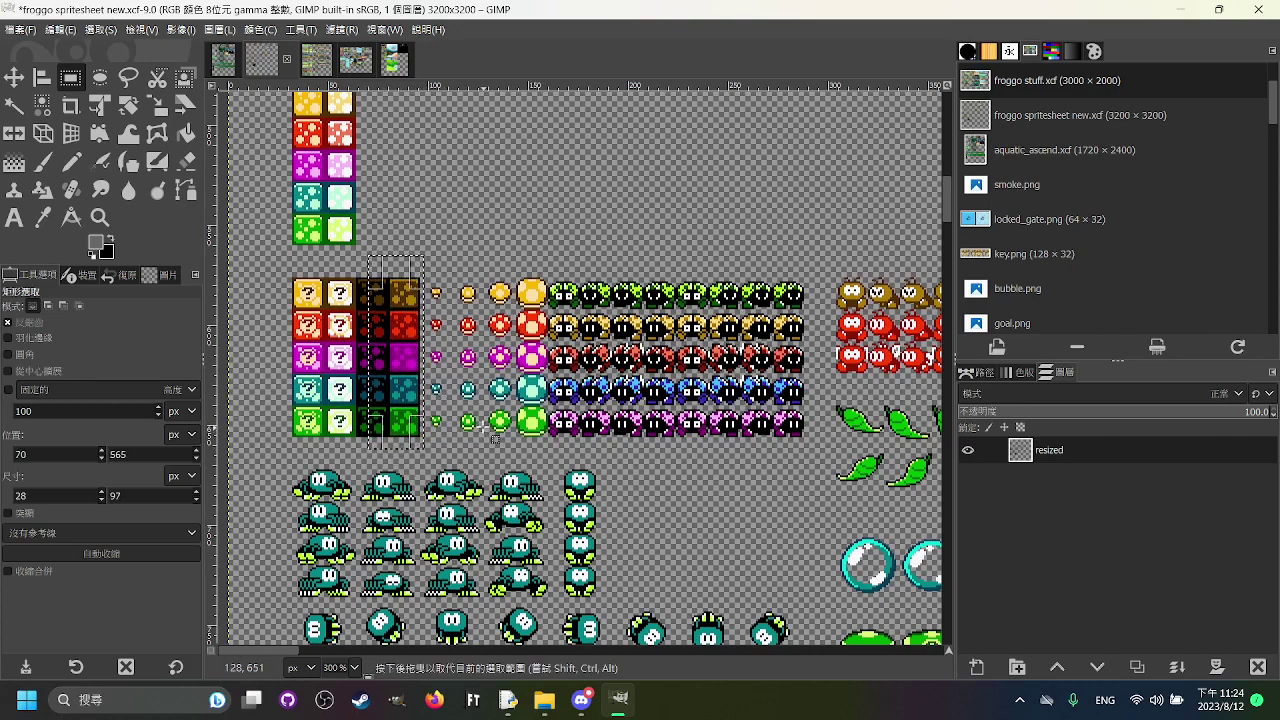
{"action": "left_click", "coordinate": [530, 248]}
Step: Mark the question-mark block columns, outline the dark spotted blocks at about 22 × 93 px, and clear the selection
{"action": "left_click_drag", "start_coordinate": [279, 268], "coordinate": [367, 412]}
{"action": "left_click_drag", "start_coordinate": [348, 462], "coordinate": [416, 438]}
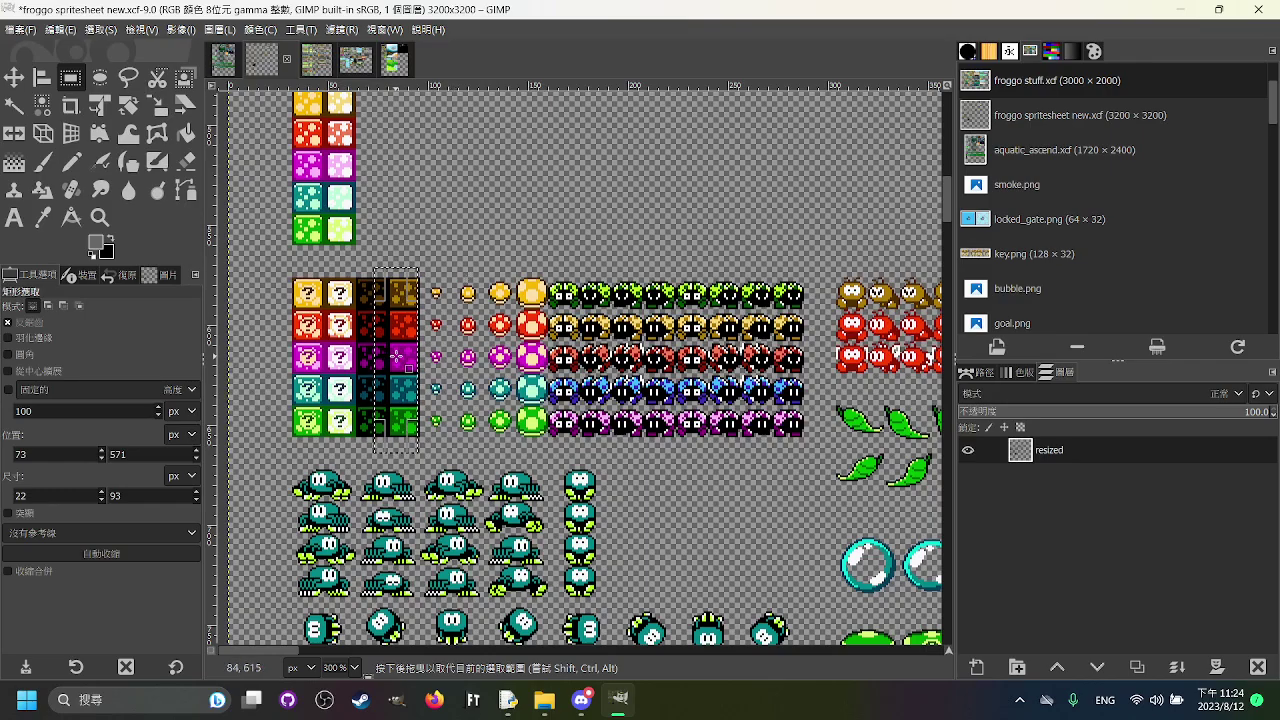
{"action": "left_click", "coordinate": [508, 302]}
Step: Outline the row of winged grey stone blocks with a rectangular selection and clear it
{"action": "scroll", "coordinate": [600, 350], "scroll_direction": "up", "scroll_amount": 6}
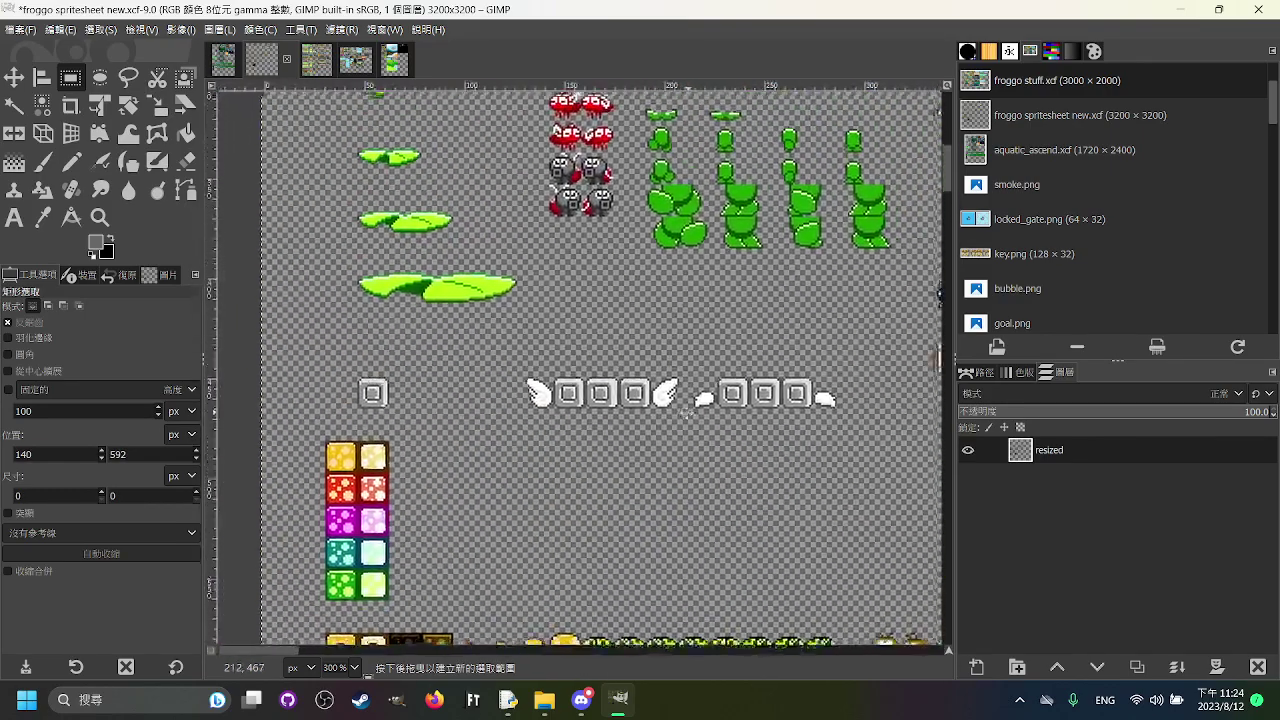
{"action": "left_click_drag", "start_coordinate": [686, 412], "coordinate": [614, 514]}
{"action": "left_click_drag", "start_coordinate": [815, 518], "coordinate": [274, 451]}
{"action": "left_click", "coordinate": [617, 357]}
Step: Outline the red and grey creature sprites together with a rectangular selection and clear it
{"action": "left_click_drag", "start_coordinate": [722, 369], "coordinate": [739, 410]}
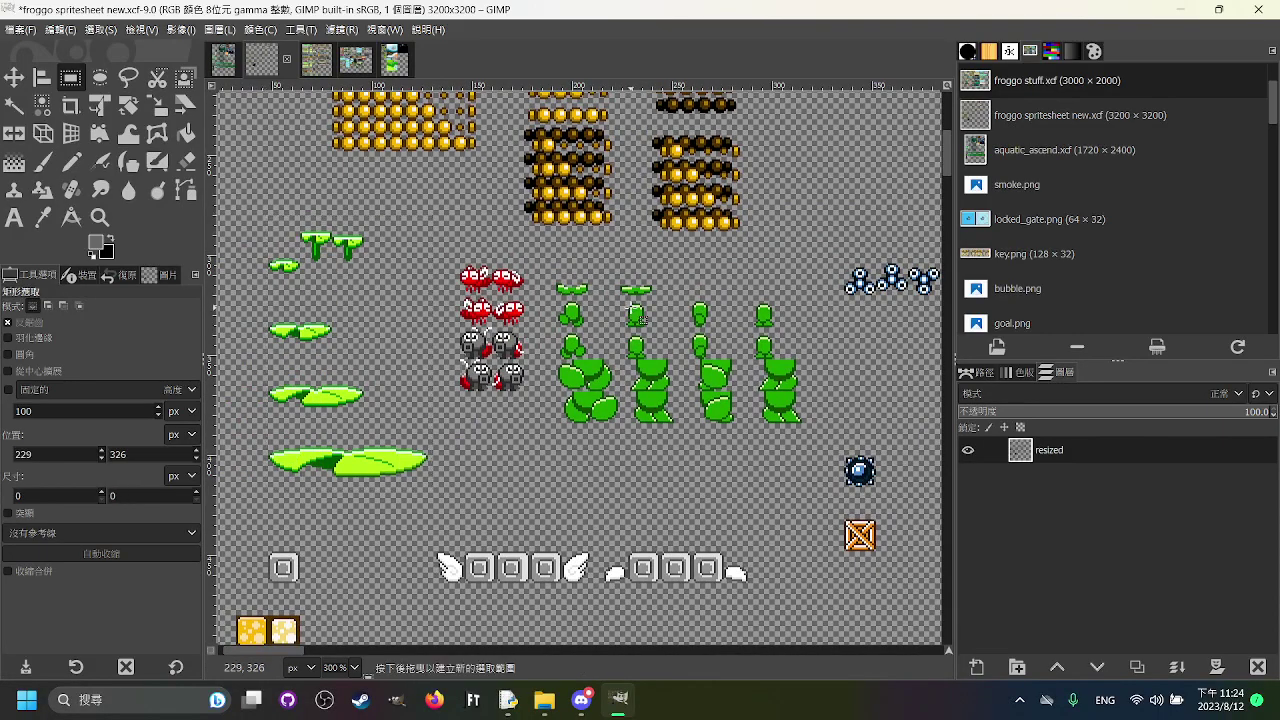
{"action": "left_click_drag", "start_coordinate": [450, 256], "coordinate": [547, 408]}
{"action": "left_click", "coordinate": [612, 410]}
{"action": "scroll", "coordinate": [605, 380], "scroll_direction": "right", "scroll_amount": 3}
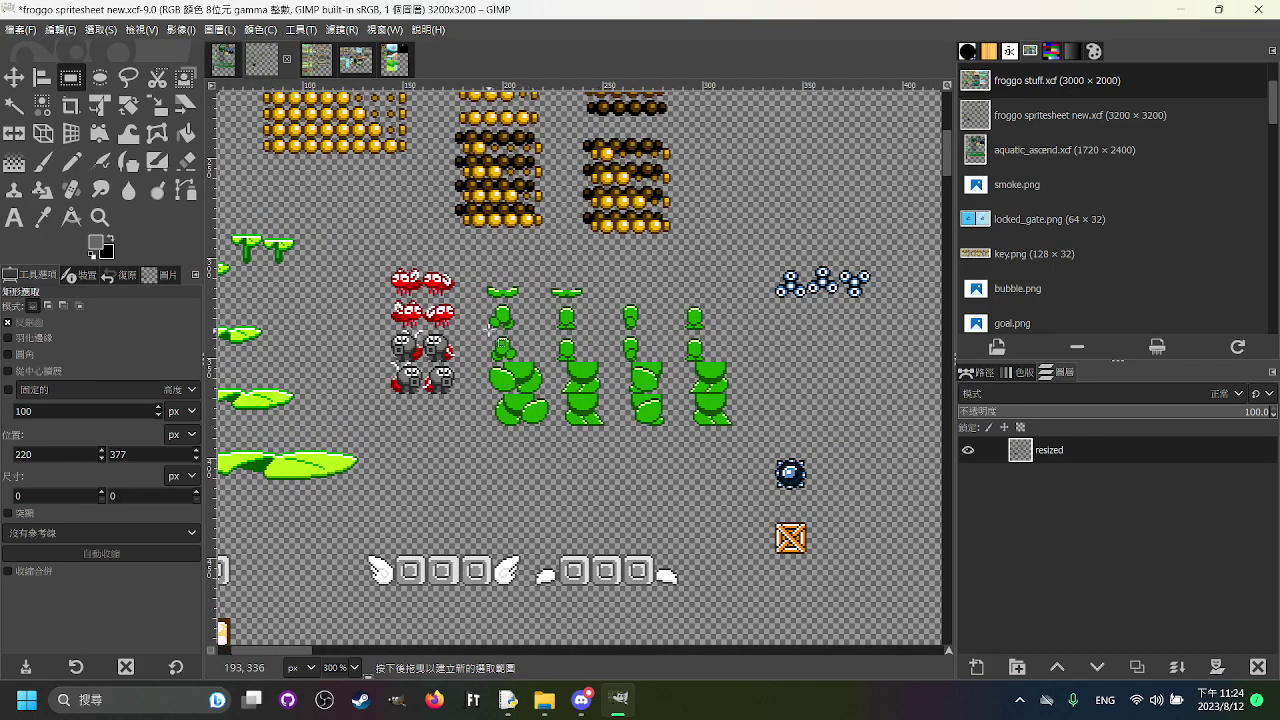
Step: Outline the four grey creature sprites at about 40 × 43 px and clear the selection
{"action": "left_click_drag", "start_coordinate": [464, 413], "coordinate": [388, 328]}
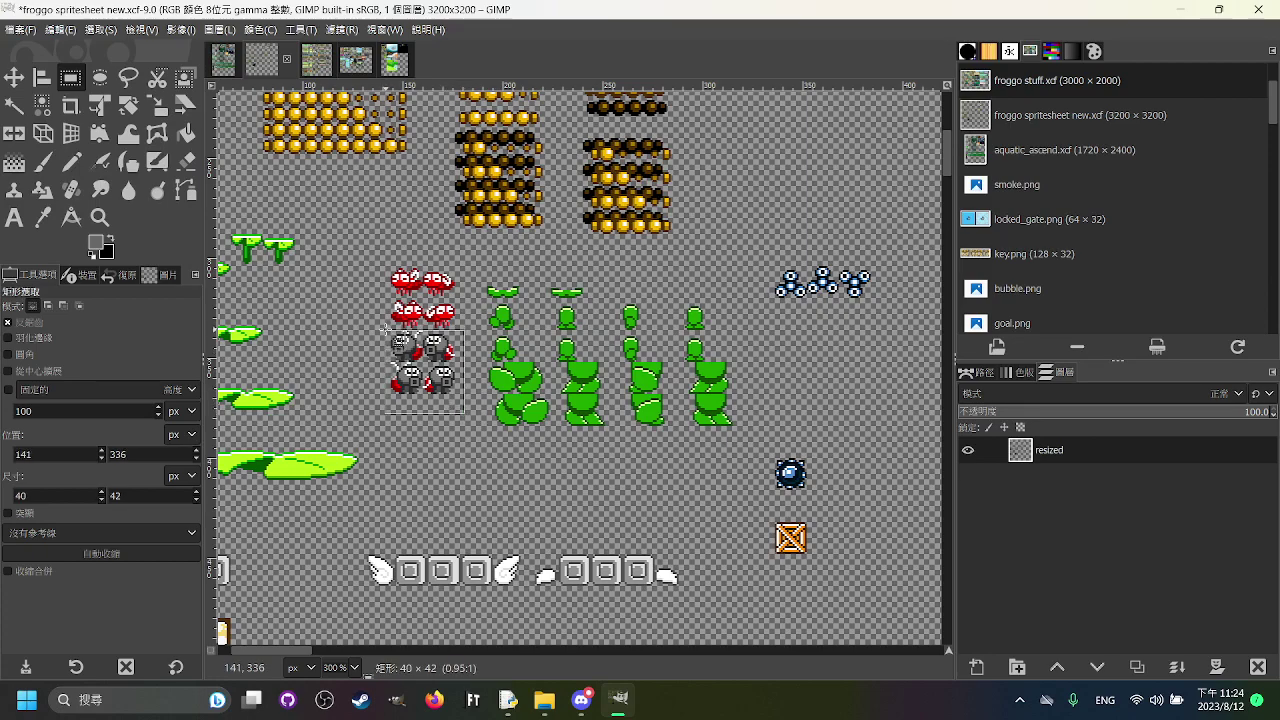
{"action": "left_click_drag", "start_coordinate": [385, 328], "coordinate": [385, 328]}
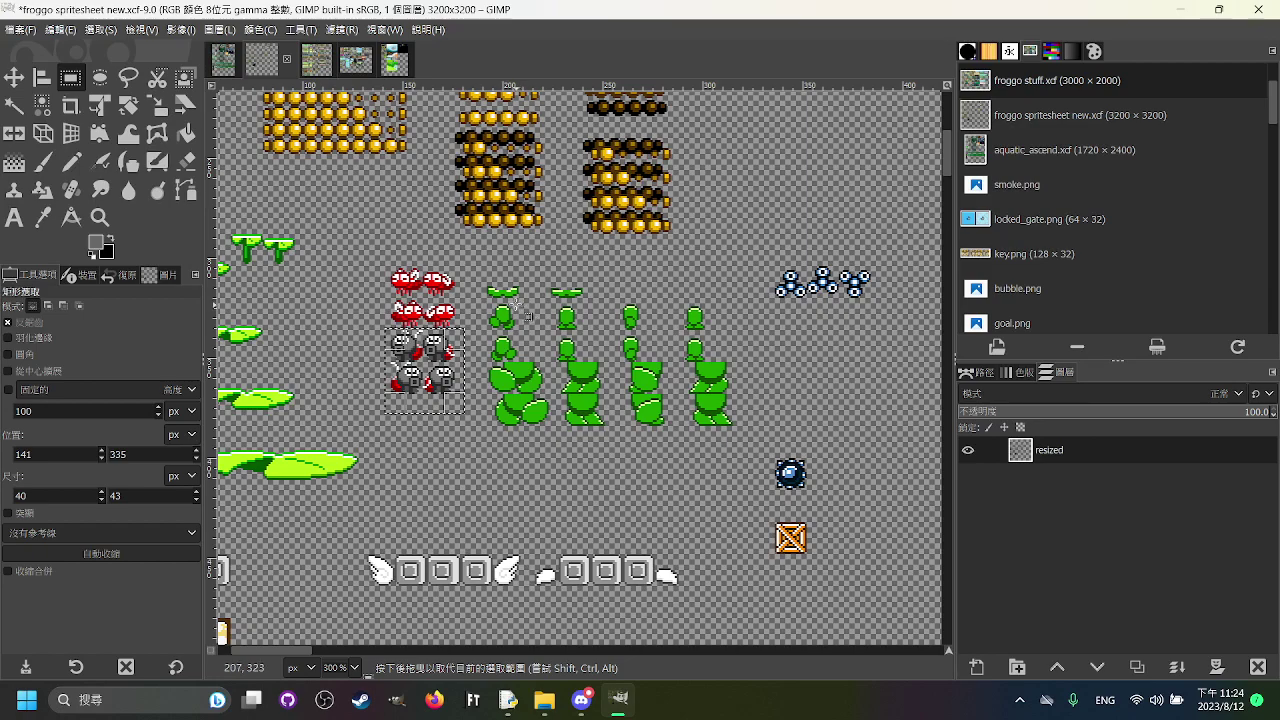
{"action": "left_click", "coordinate": [579, 319]}
Step: Outline the four red creature sprites at about 58 × 38 px and clear the selection
{"action": "left_click_drag", "start_coordinate": [356, 253], "coordinate": [471, 331]}
{"action": "left_click_drag", "start_coordinate": [424, 295], "coordinate": [439, 300]}
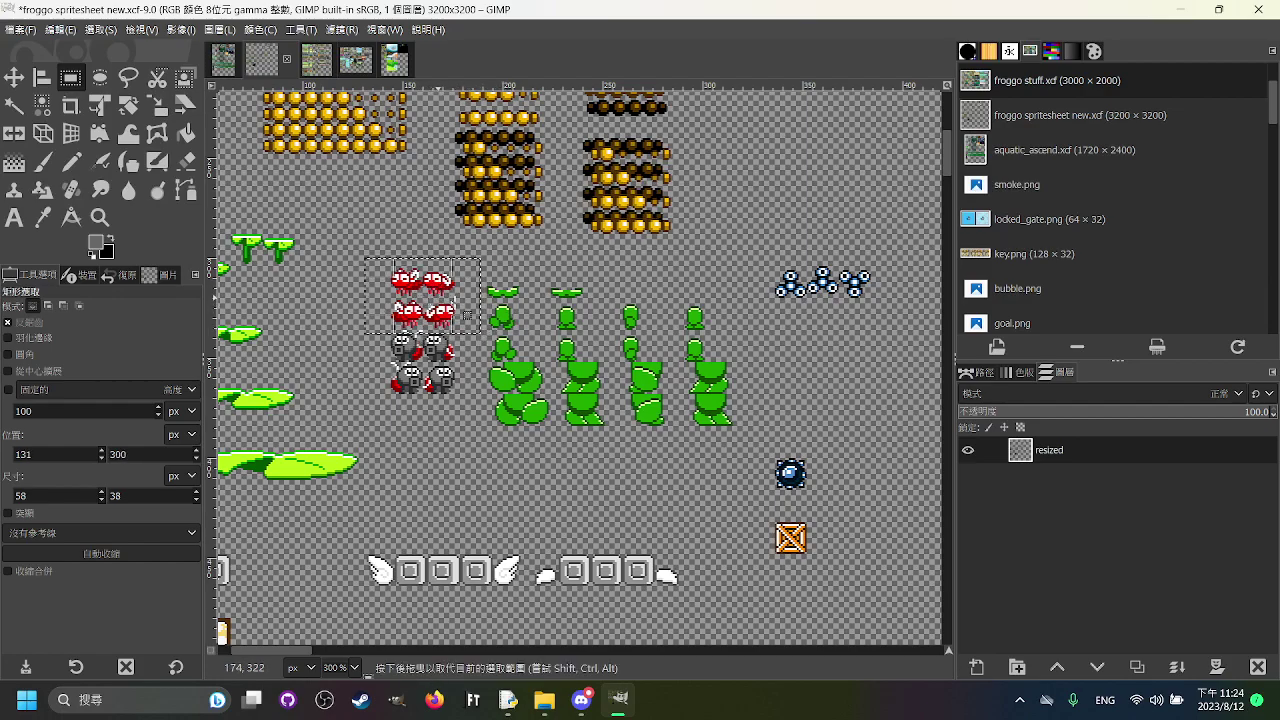
{"action": "left_click", "coordinate": [533, 323]}
Step: Outline the green plant stem and base sprites with a rectangular selection of about 129 × 87 px
{"action": "scroll", "coordinate": [620, 330], "scroll_direction": "up", "scroll_amount": 3}
{"action": "scroll", "coordinate": [700, 345], "scroll_direction": "left", "scroll_amount": 2}
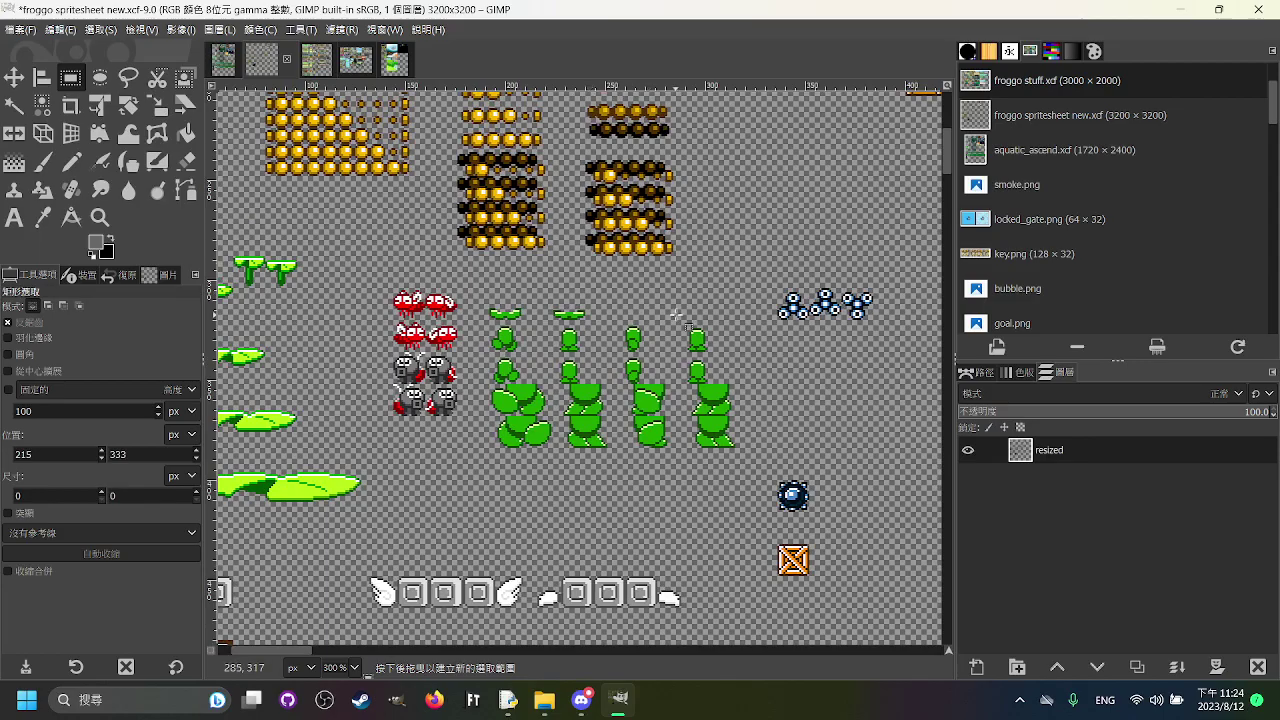
{"action": "left_click_drag", "start_coordinate": [725, 353], "coordinate": [444, 320]}
{"action": "left_click_drag", "start_coordinate": [576, 310], "coordinate": [604, 260]}
{"action": "left_click_drag", "start_coordinate": [282, 247], "coordinate": [533, 408]}
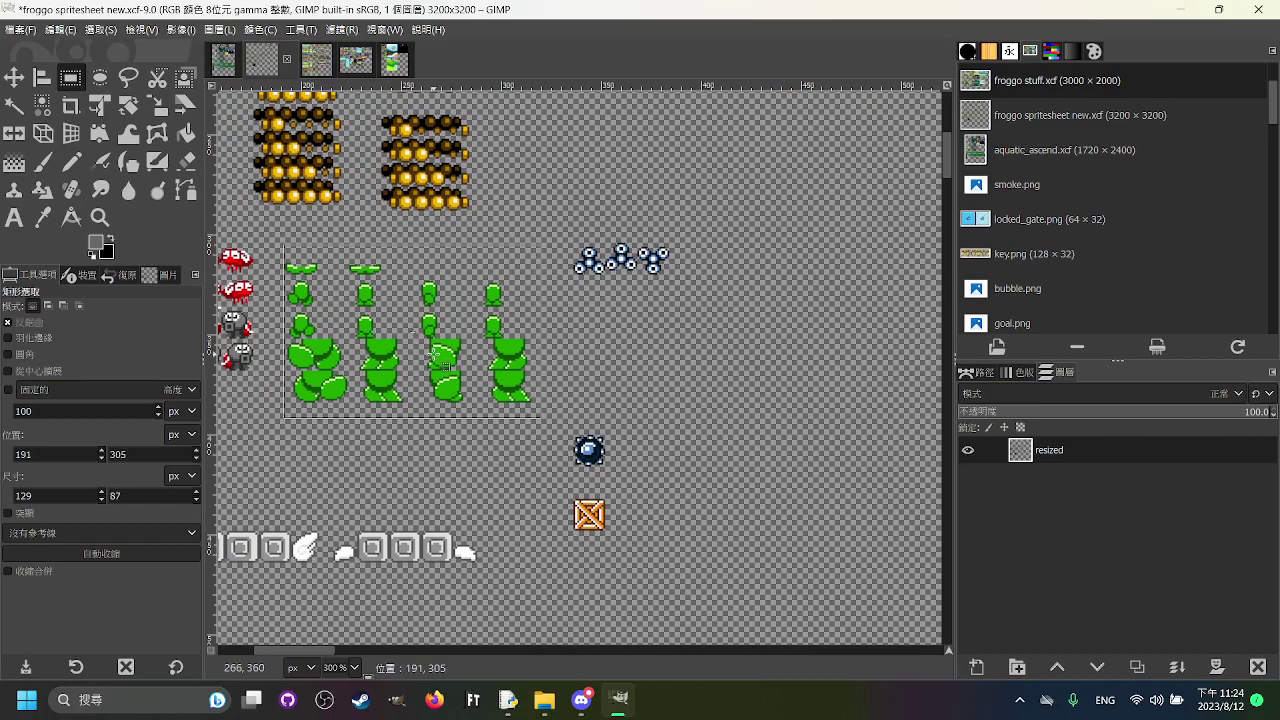
{"action": "left_click_drag", "start_coordinate": [467, 366], "coordinate": [452, 342]}
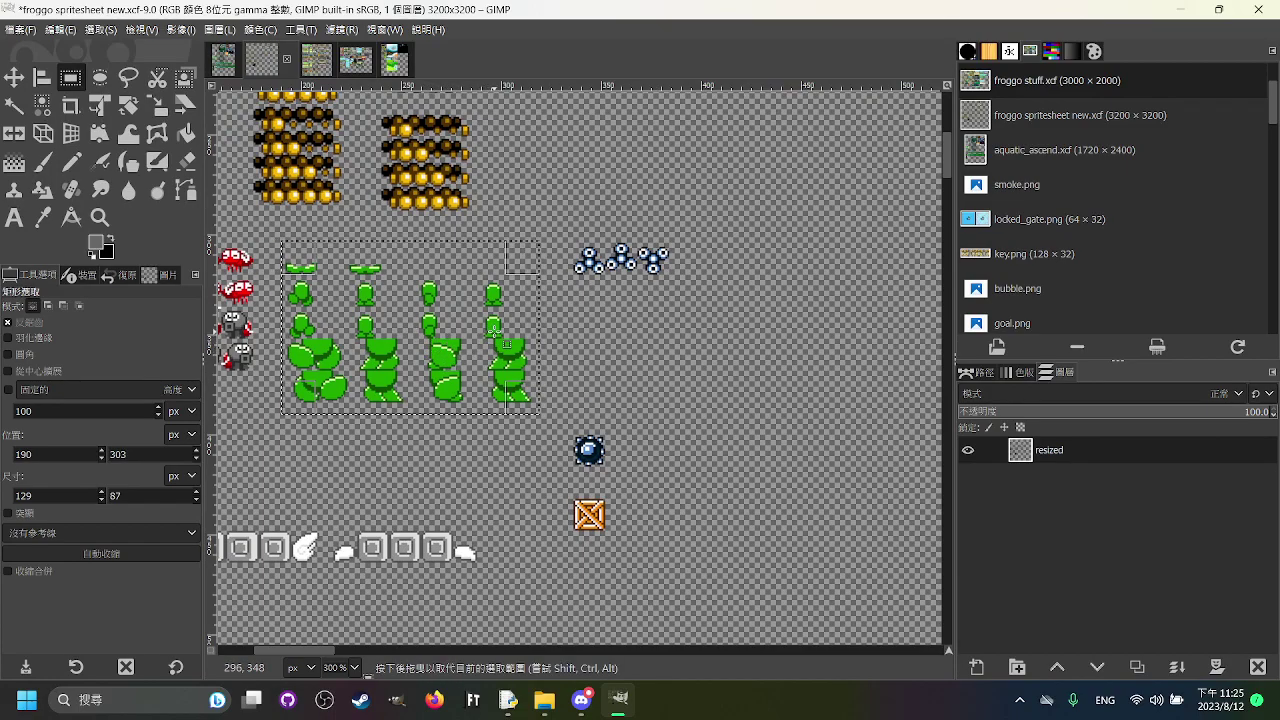
Step: Copy the large white daisy sprite from the flower area of the sheet and clear the selection
{"action": "scroll", "coordinate": [516, 316], "scroll_direction": "down", "scroll_amount": 2}
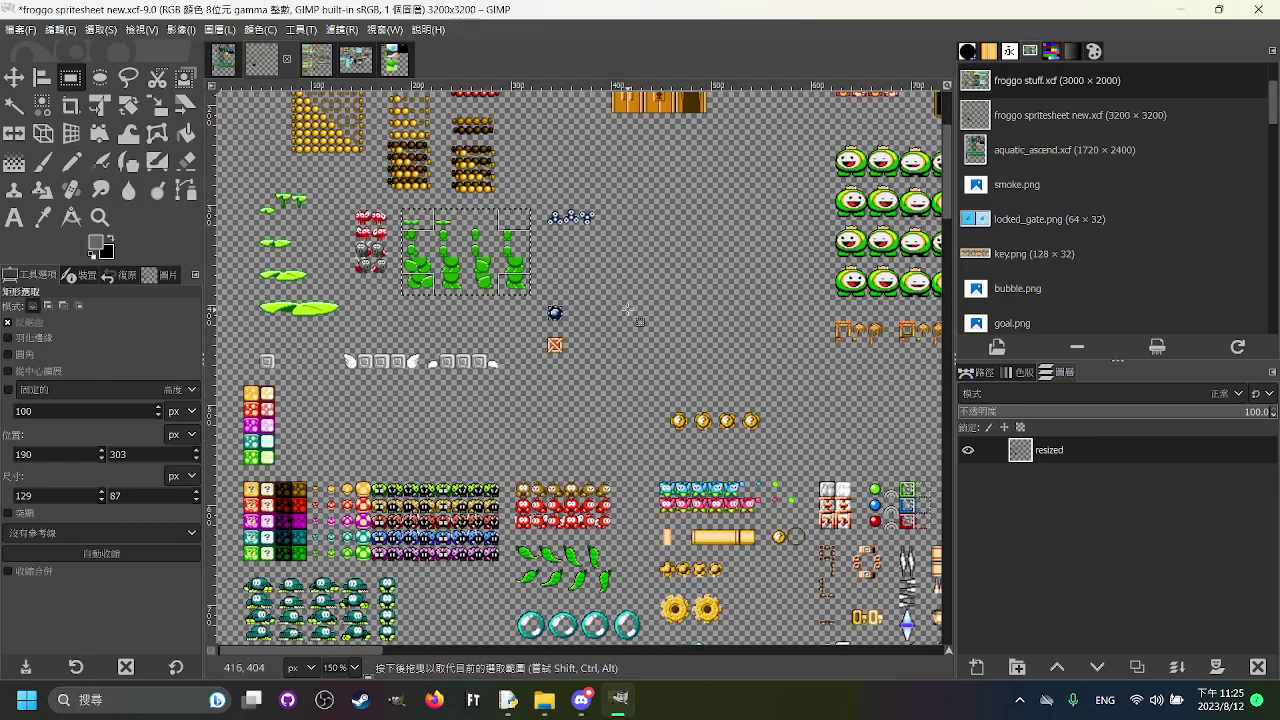
{"action": "scroll", "coordinate": [628, 311], "scroll_direction": "down", "scroll_amount": 15}
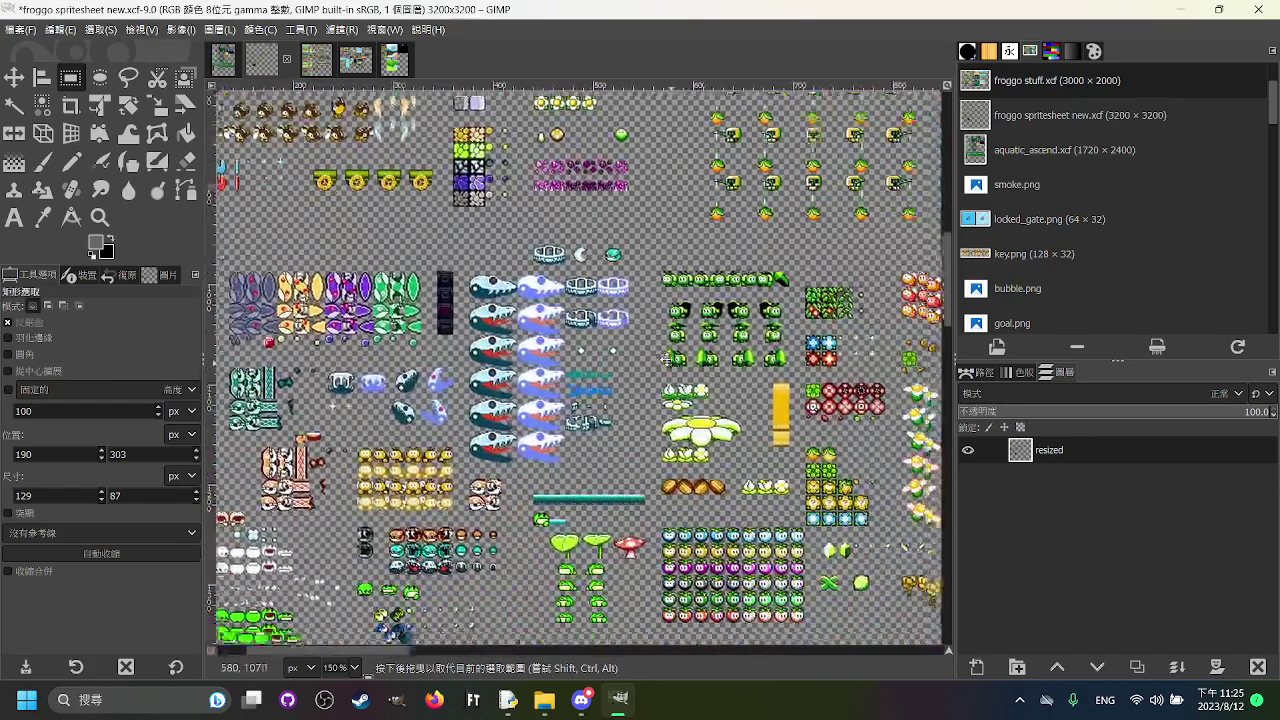
{"action": "scroll", "coordinate": [665, 358], "scroll_direction": "up", "scroll_amount": 4}
{"action": "left_click_drag", "start_coordinate": [392, 316], "coordinate": [722, 439]}
{"action": "key", "text": "ctrl+c"}
{"action": "scroll", "coordinate": [722, 460], "scroll_direction": "down", "scroll_amount": 2}
{"action": "left_click", "coordinate": [658, 504]}
Step: Paste the copied daisy into the empty area beside the green plant sprites and position it there
{"action": "scroll", "coordinate": [495, 318], "scroll_direction": "up", "scroll_amount": 14}
{"action": "scroll", "coordinate": [600, 440], "scroll_direction": "up", "scroll_amount": 9}
{"action": "scroll", "coordinate": [670, 417], "scroll_direction": "left", "scroll_amount": 3}
{"action": "scroll", "coordinate": [665, 380], "scroll_direction": "down", "scroll_amount": 2}
{"action": "scroll", "coordinate": [707, 291], "scroll_direction": "up", "scroll_amount": 1}
{"action": "left_click_drag", "start_coordinate": [707, 291], "coordinate": [557, 286]}
{"action": "scroll", "coordinate": [553, 292], "scroll_direction": "up", "scroll_amount": 1}
{"action": "scroll", "coordinate": [549, 297], "scroll_direction": "down", "scroll_amount": 2}
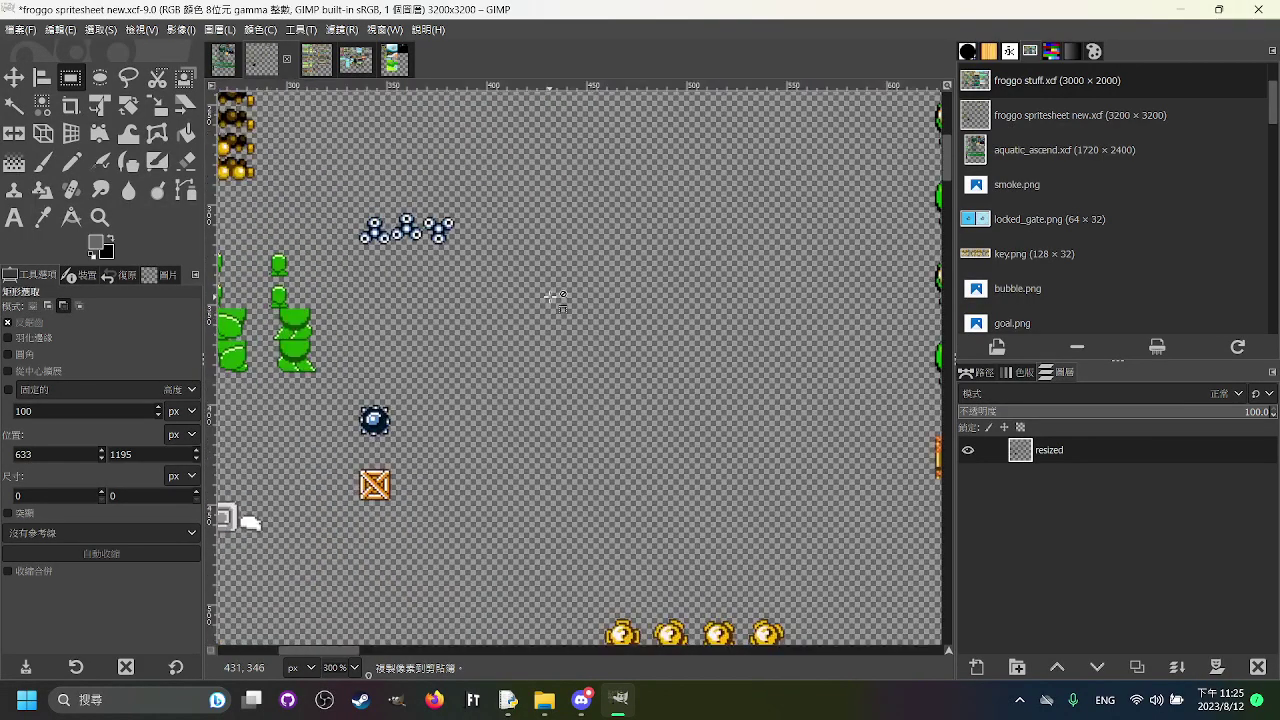
{"action": "scroll", "coordinate": [549, 297], "scroll_direction": "down", "scroll_amount": 1}
{"action": "key", "text": "ctrl+v"}
{"action": "scroll", "coordinate": [496, 290], "scroll_direction": "up", "scroll_amount": 2}
{"action": "left_click_drag", "start_coordinate": [597, 438], "coordinate": [560, 289]}
{"action": "left_click_drag", "start_coordinate": [512, 357], "coordinate": [518, 357]}
Step: Assemble the daisy with a green leafy base beneath it and anchor the pasted piece to the resized layer
{"action": "left_click_drag", "start_coordinate": [378, 350], "coordinate": [552, 389]}
{"action": "left_click", "coordinate": [555, 389]}
{"action": "mouse_move", "coordinate": [490, 481]}
{"action": "left_mouse_down"}
{"action": "mouse_move", "coordinate": [413, 404]}
{"action": "mouse_move", "coordinate": [799, 440]}
{"action": "left_mouse_up"}
{"action": "key", "text": "ctrl+v"}
{"action": "left_click", "coordinate": [749, 385]}
{"action": "left_click_drag", "start_coordinate": [680, 276], "coordinate": [955, 409]}
{"action": "left_click_drag", "start_coordinate": [821, 338], "coordinate": [647, 333]}
{"action": "left_click", "coordinate": [838, 504]}
{"action": "key", "text": "ctrl+h"}
Step: Outline the assembled daisy plant at about 106 × 59 px and again at about 109 × 60 px, clearing each selection
{"action": "left_click_drag", "start_coordinate": [463, 266], "coordinate": [745, 423]}
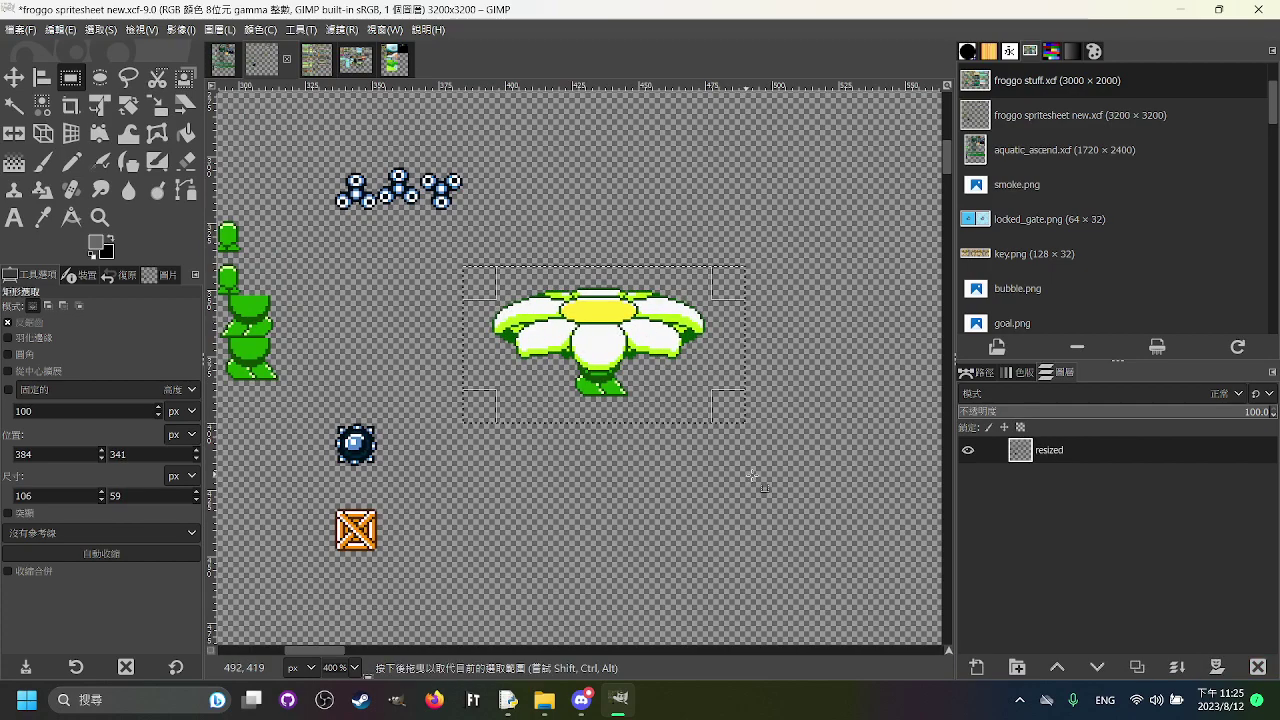
{"action": "left_click", "coordinate": [695, 507]}
{"action": "left_click_drag", "start_coordinate": [458, 247], "coordinate": [750, 407]}
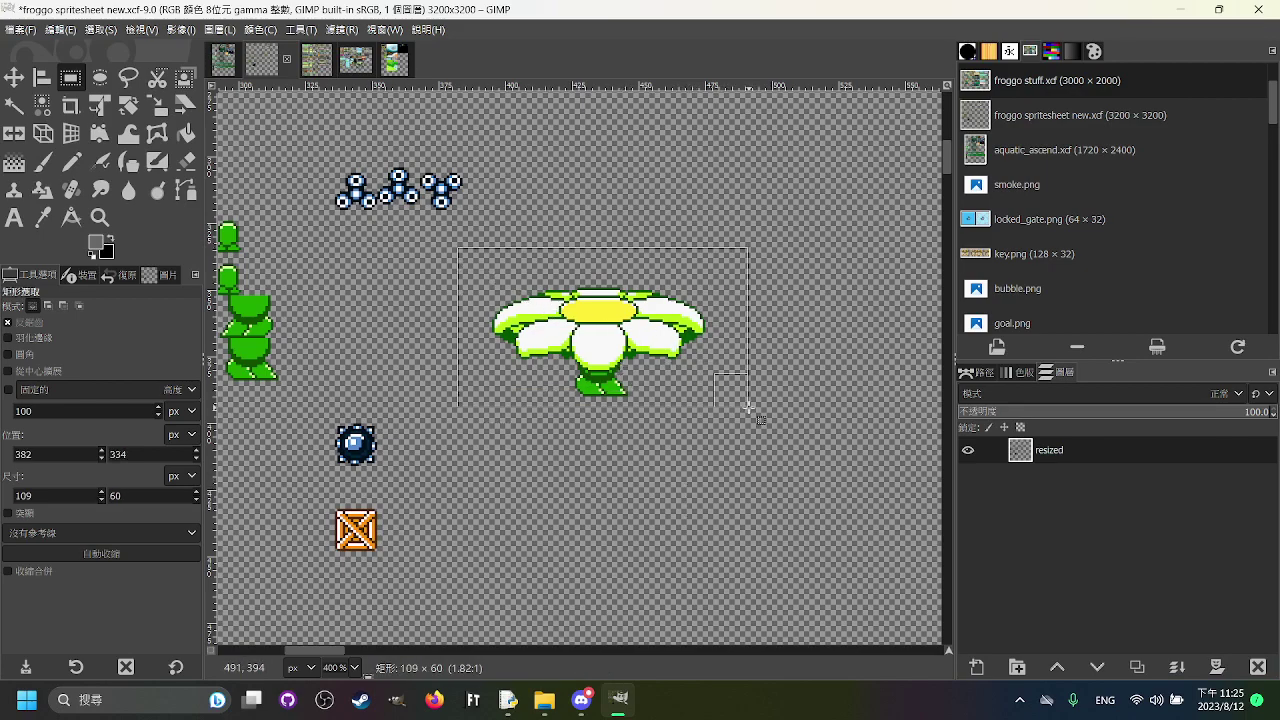
{"action": "left_click", "coordinate": [777, 472]}
{"action": "left_click_drag", "start_coordinate": [586, 197], "coordinate": [577, 238]}
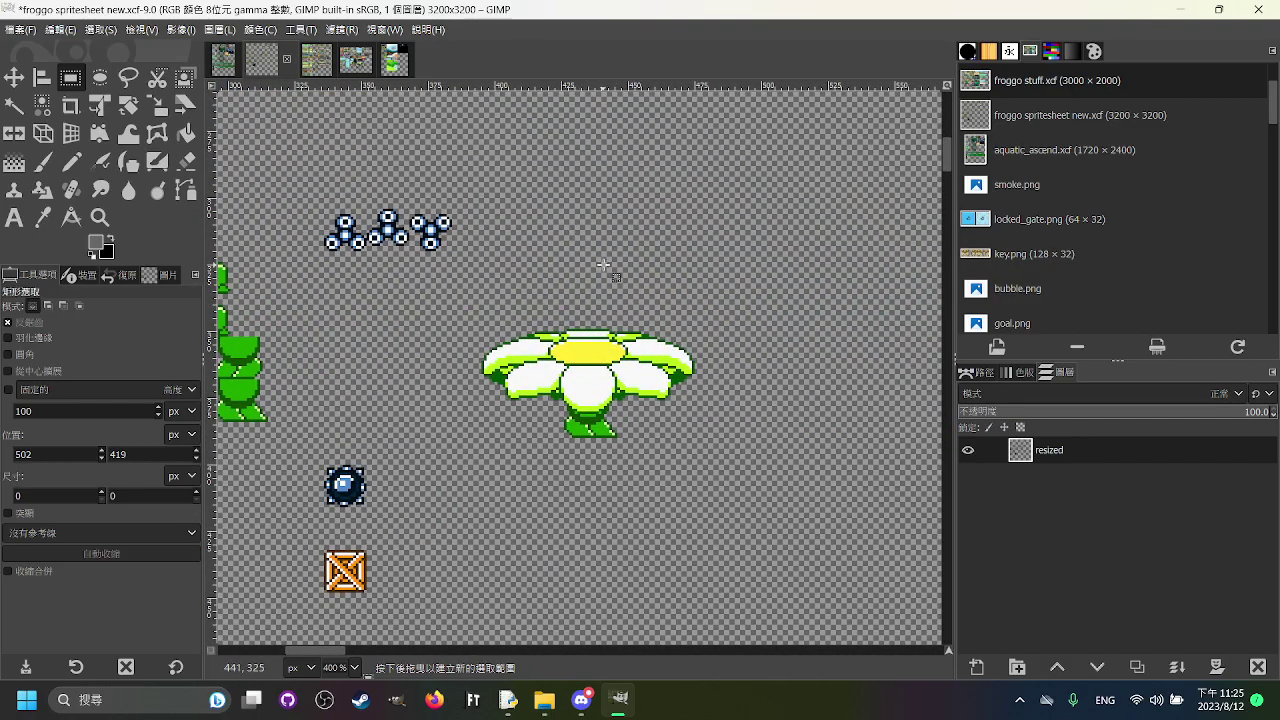
Step: Outline the assembled daisy plant with a selection of about 98 × 75 px and clear it
{"action": "scroll", "coordinate": [600, 240], "scroll_direction": "down", "scroll_amount": 2}
{"action": "scroll", "coordinate": [584, 222], "scroll_direction": "down", "scroll_amount": 2}
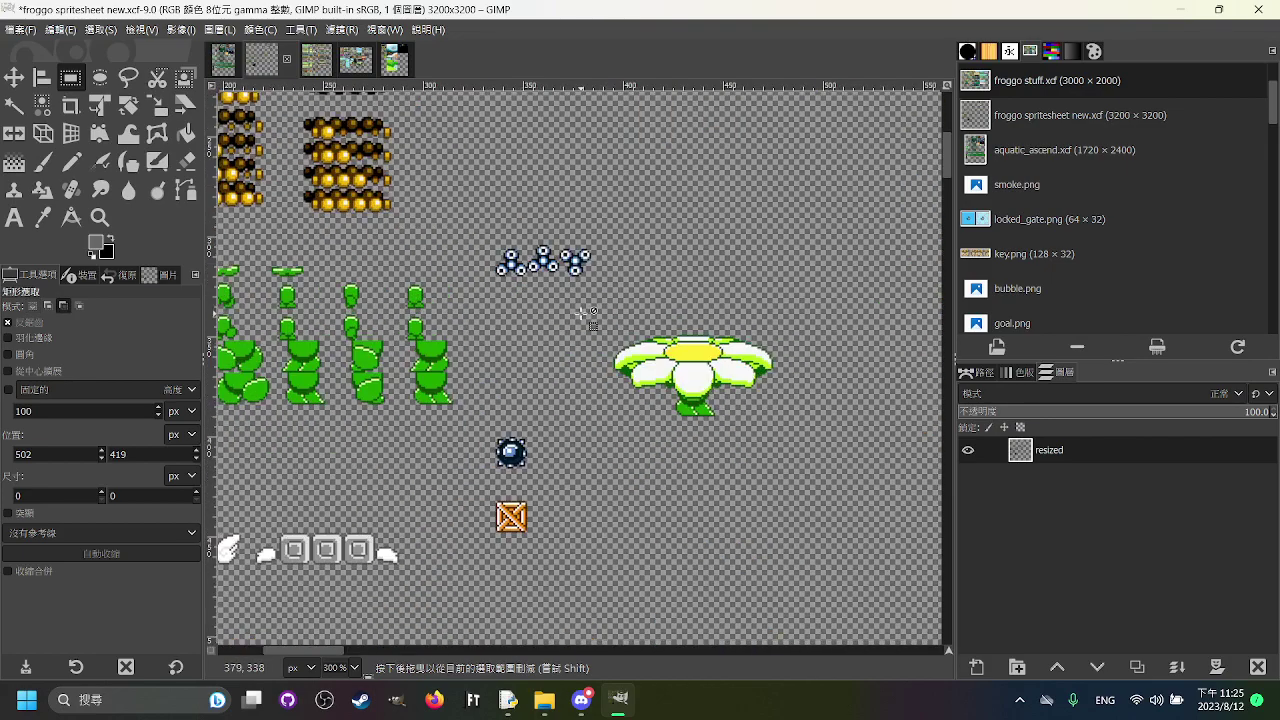
{"action": "scroll", "coordinate": [586, 237], "scroll_direction": "up", "scroll_amount": 3}
{"action": "left_click_drag", "start_coordinate": [556, 297], "coordinate": [802, 503]}
{"action": "left_click_drag", "start_coordinate": [712, 408], "coordinate": [734, 409]}
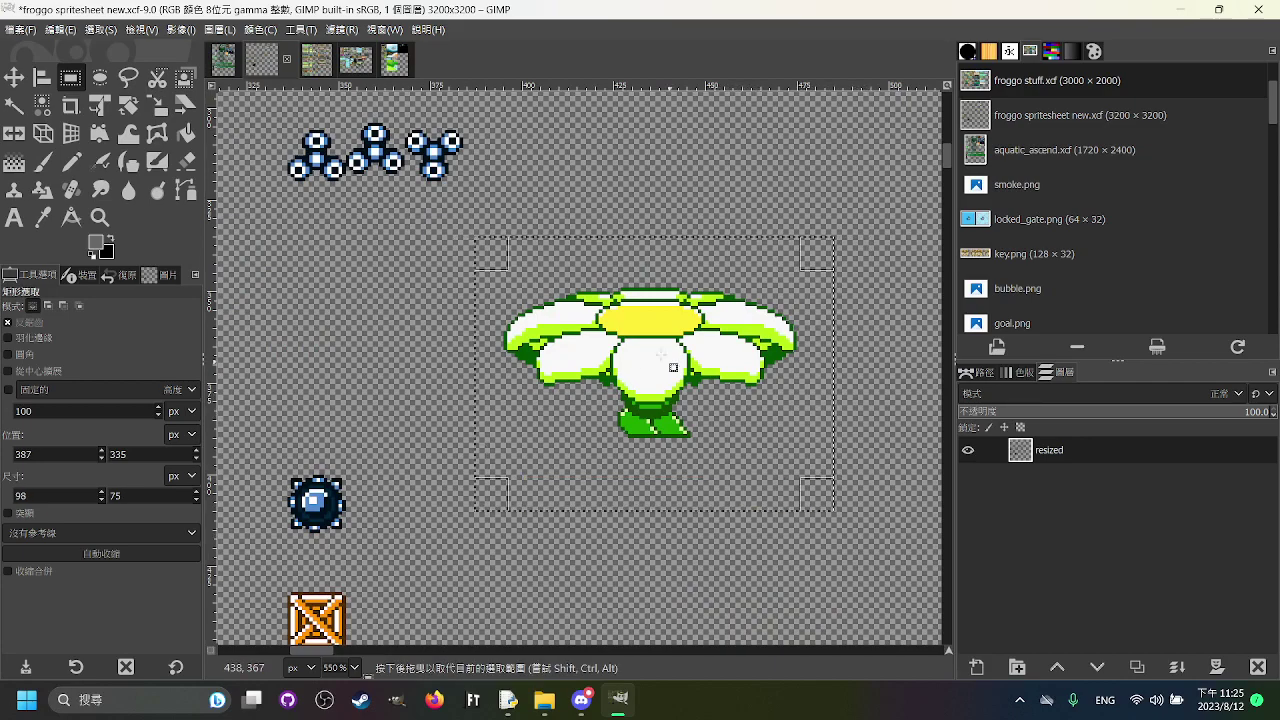
{"action": "scroll", "coordinate": [652, 347], "scroll_direction": "down", "scroll_amount": 2}
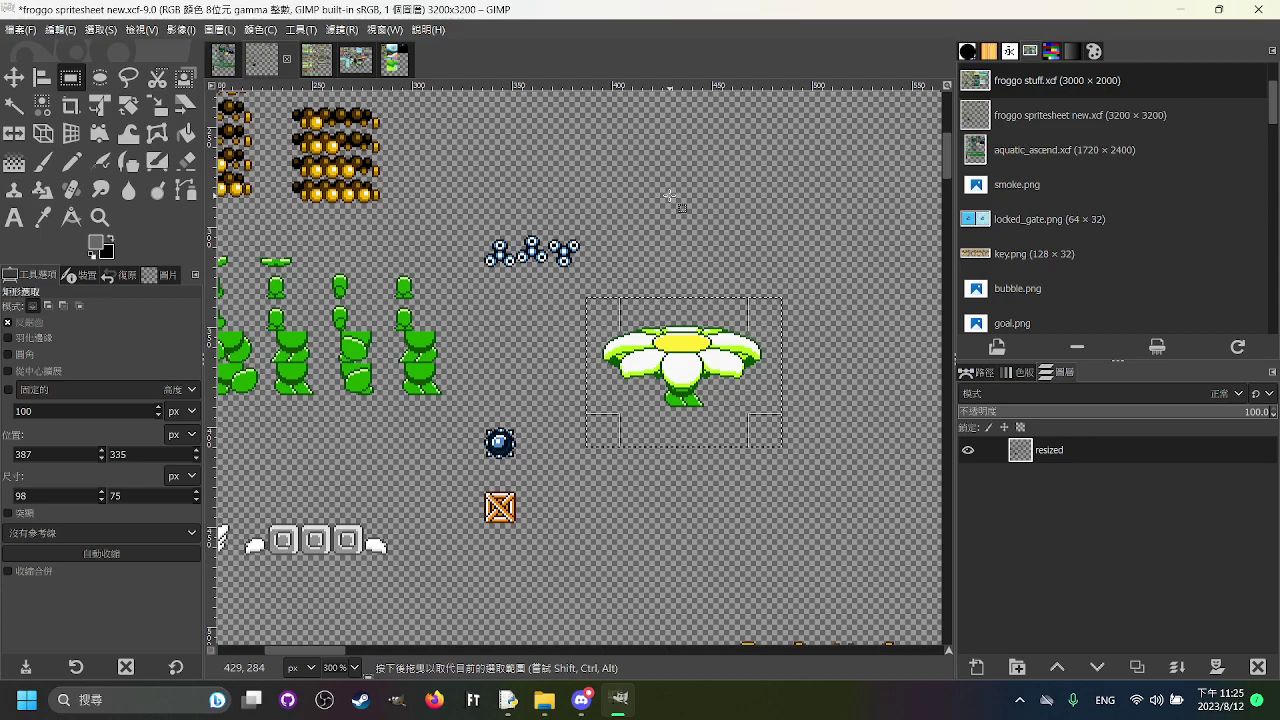
{"action": "left_click", "coordinate": [644, 193]}
Step: Outline the three blue spinner sprites below the wooden doors at about 68 × 42 px
{"action": "scroll", "coordinate": [700, 280], "scroll_direction": "up", "scroll_amount": 3}
{"action": "scroll", "coordinate": [700, 280], "scroll_direction": "left", "scroll_amount": 3}
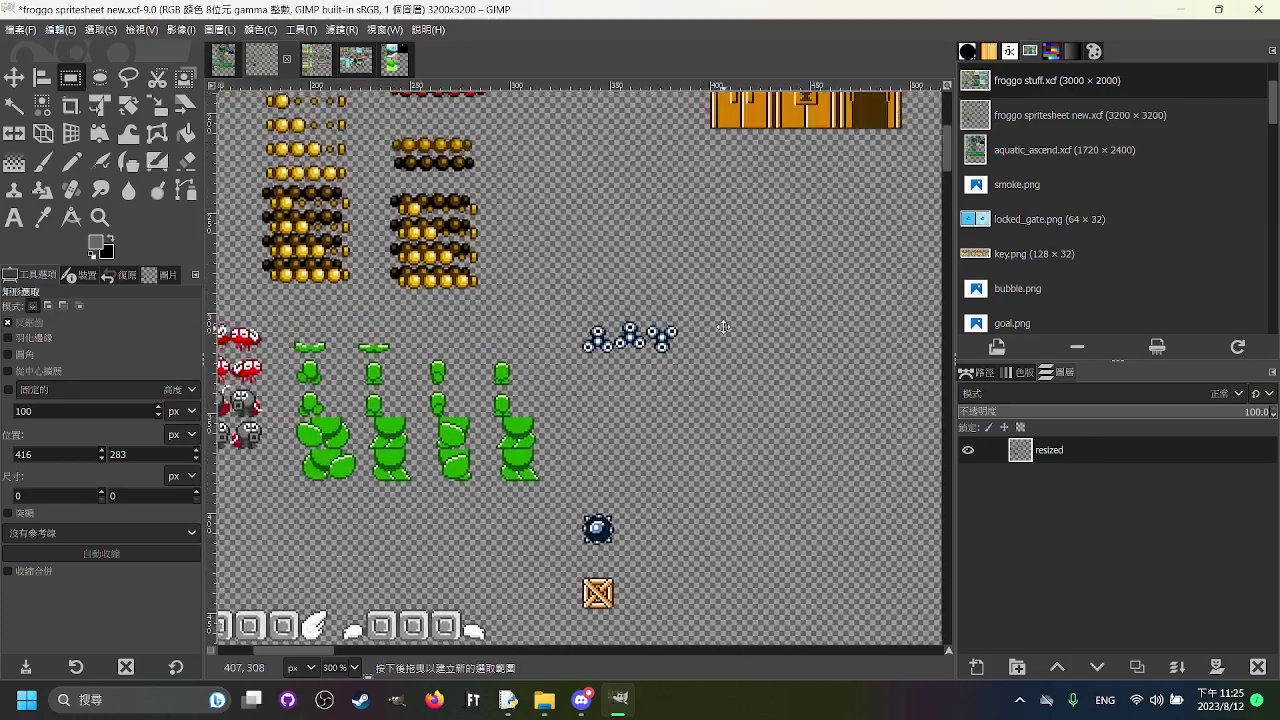
{"action": "scroll", "coordinate": [716, 301], "scroll_direction": "up", "scroll_amount": 3}
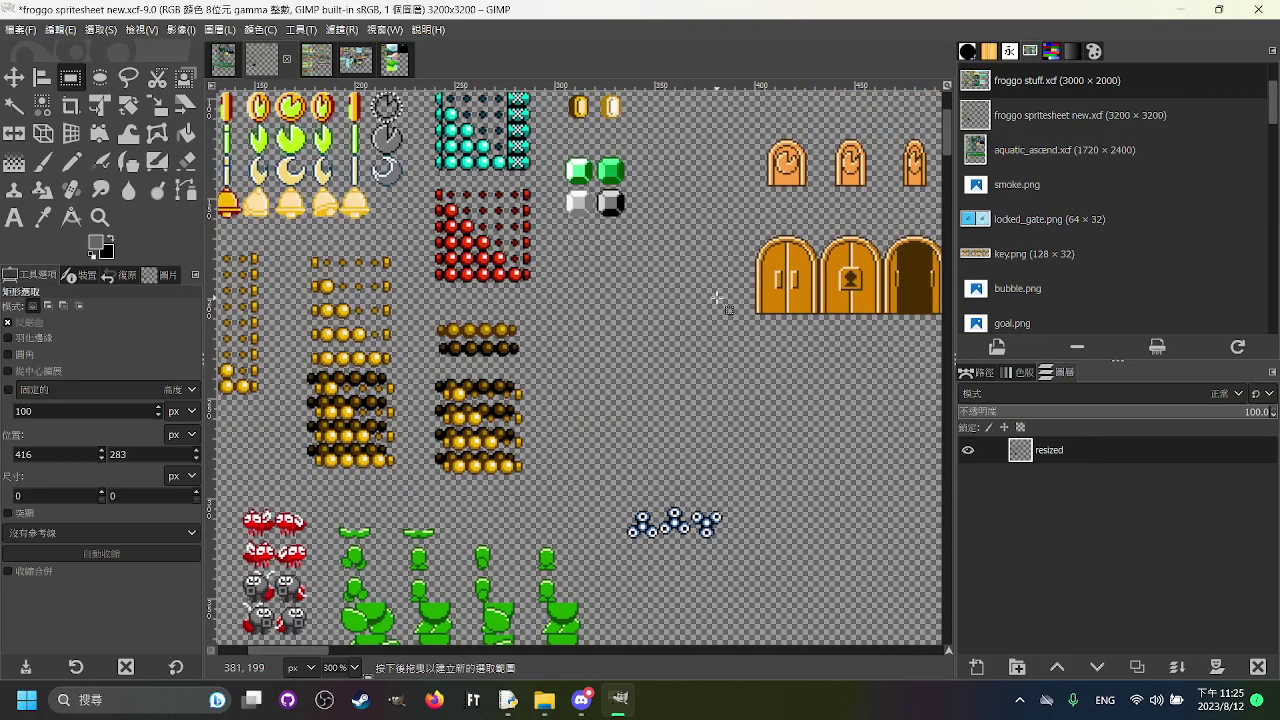
{"action": "scroll", "coordinate": [716, 298], "scroll_direction": "down", "scroll_amount": 1}
{"action": "scroll", "coordinate": [716, 298], "scroll_direction": "right", "scroll_amount": 1}
{"action": "left_click_drag", "start_coordinate": [558, 448], "coordinate": [694, 530]}
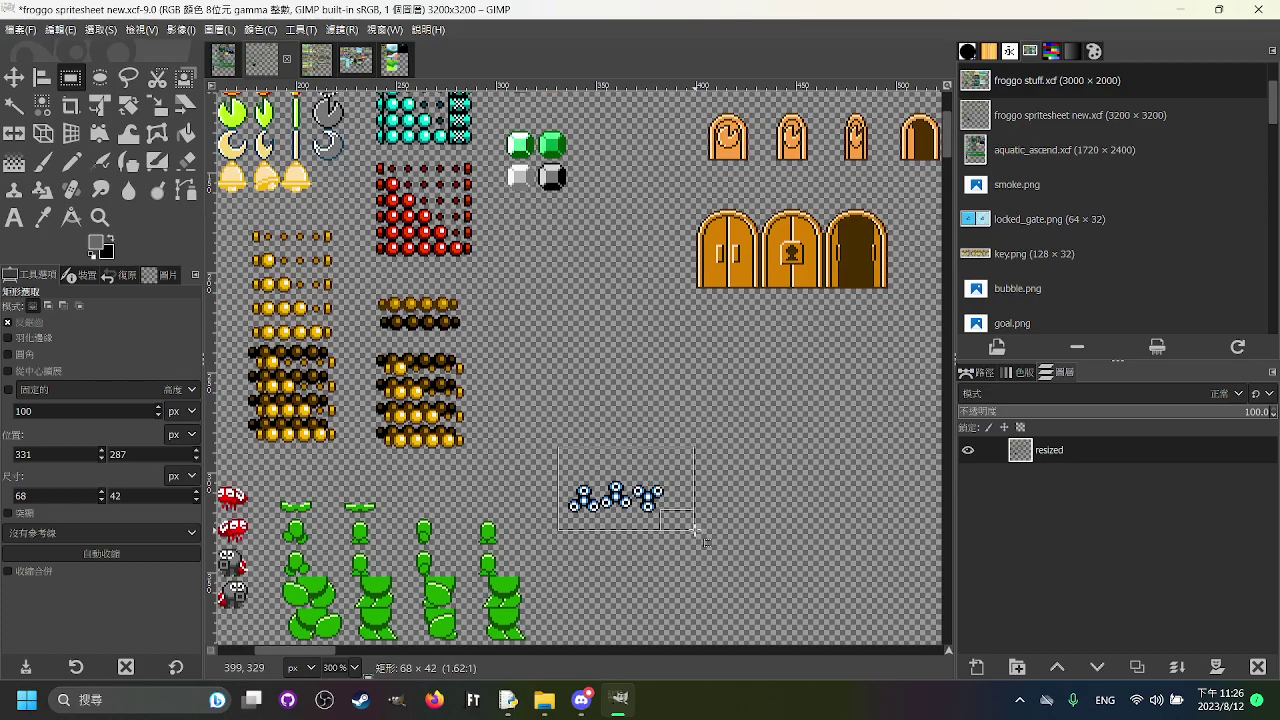
Step: Clear the spinner selection and examine the clock, lily pad, moon and bell sprites beside the orb meters
{"action": "left_click", "coordinate": [776, 514]}
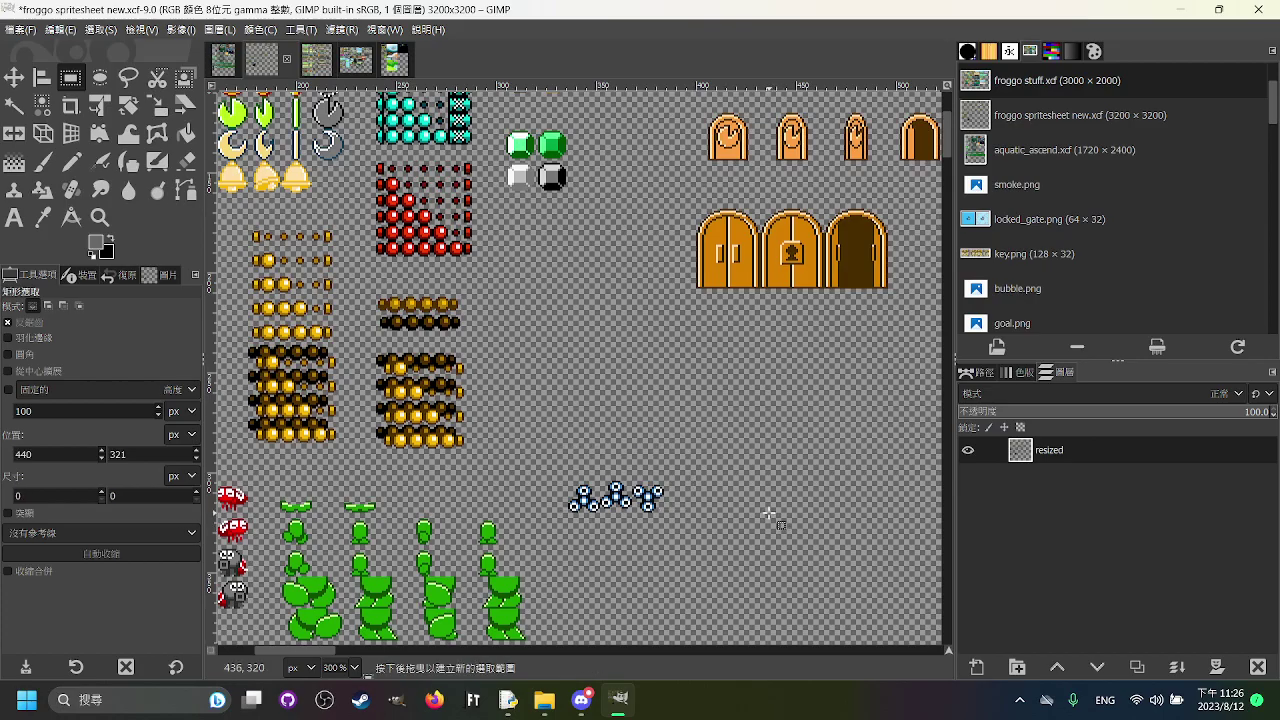
{"action": "scroll", "coordinate": [769, 514], "scroll_direction": "up", "scroll_amount": 3}
{"action": "scroll", "coordinate": [769, 514], "scroll_direction": "left", "scroll_amount": 5}
{"action": "scroll", "coordinate": [799, 553], "scroll_direction": "left", "scroll_amount": 2}
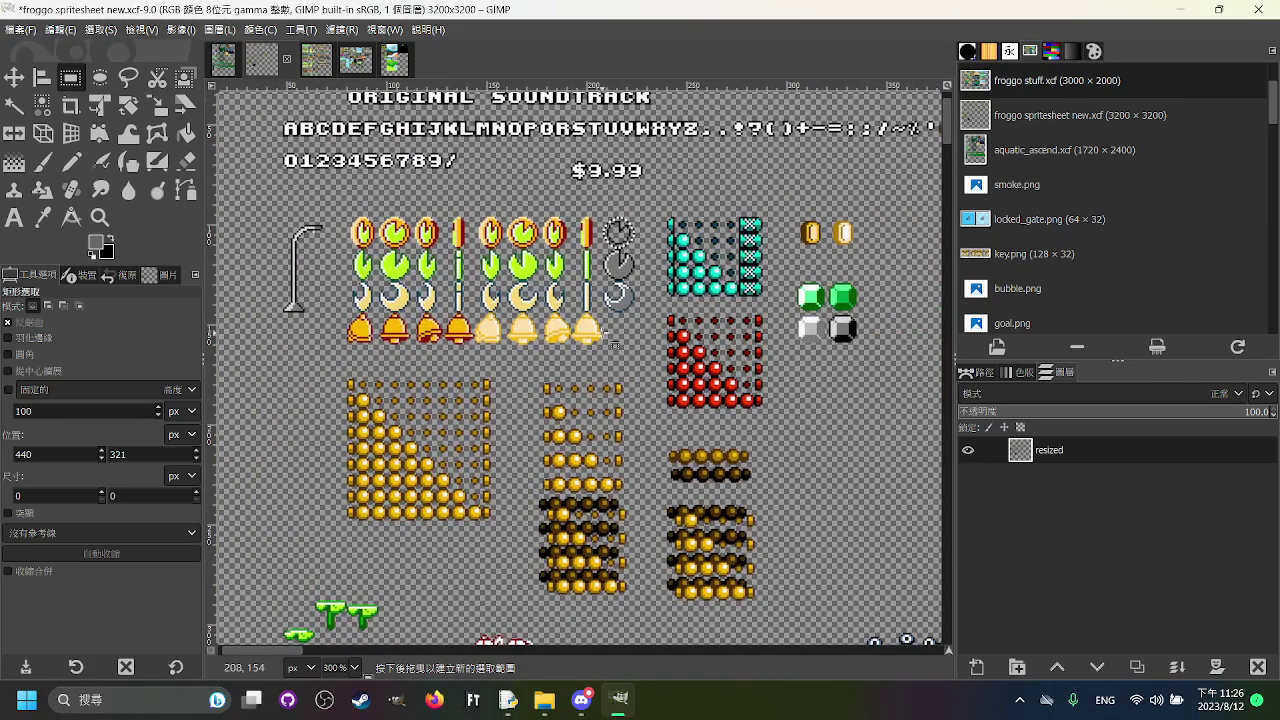
{"action": "scroll", "coordinate": [450, 380], "scroll_direction": "down", "scroll_amount": 1}
{"action": "scroll", "coordinate": [490, 401], "scroll_direction": "up", "scroll_amount": 2}
{"action": "scroll", "coordinate": [490, 401], "scroll_direction": "down", "scroll_amount": 1}
{"action": "scroll", "coordinate": [548, 457], "scroll_direction": "up", "scroll_amount": 1}
{"action": "left_click_drag", "start_coordinate": [771, 341], "coordinate": [666, 319]}
{"action": "scroll", "coordinate": [677, 362], "scroll_direction": "down", "scroll_amount": 2}
{"action": "scroll", "coordinate": [723, 335], "scroll_direction": "down", "scroll_amount": 1}
{"action": "left_click_drag", "start_coordinate": [440, 276], "coordinate": [498, 295]}
{"action": "scroll", "coordinate": [498, 293], "scroll_direction": "down", "scroll_amount": 1}
{"action": "scroll", "coordinate": [498, 293], "scroll_direction": "right", "scroll_amount": 2}
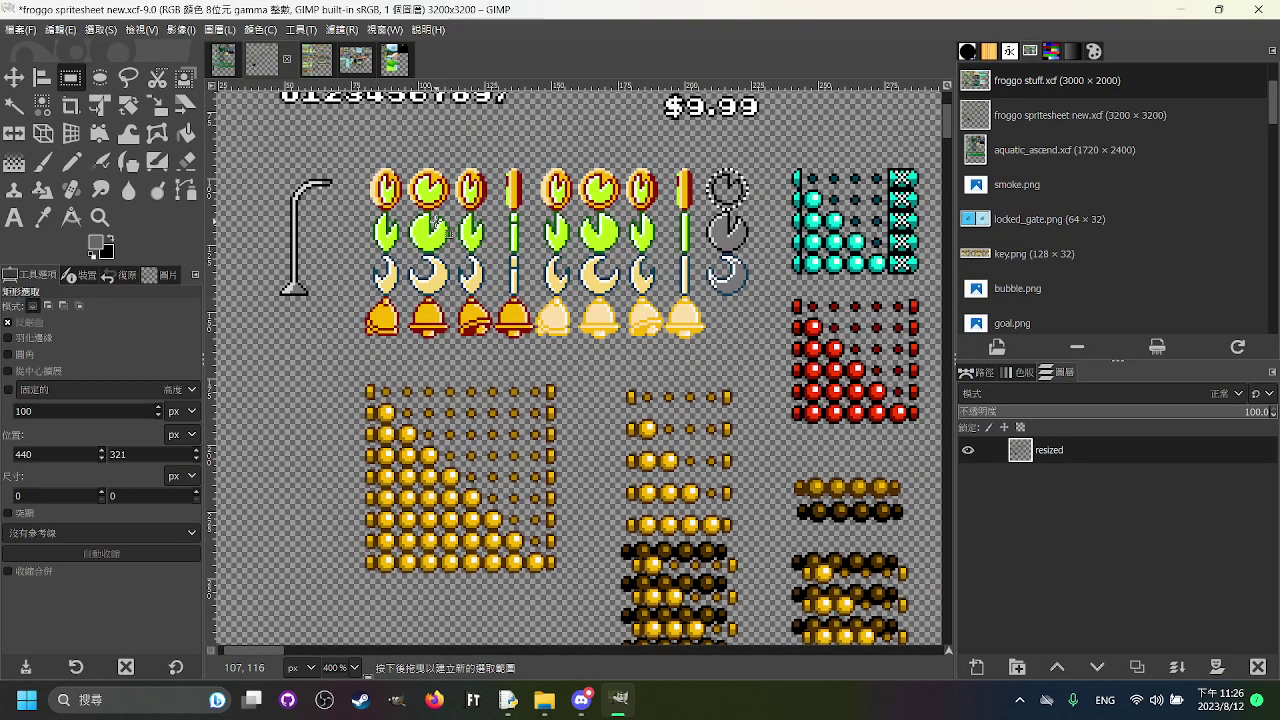
{"action": "scroll", "coordinate": [752, 275], "scroll_direction": "down", "scroll_amount": 1}
{"action": "scroll", "coordinate": [752, 275], "scroll_direction": "right", "scroll_amount": 4}
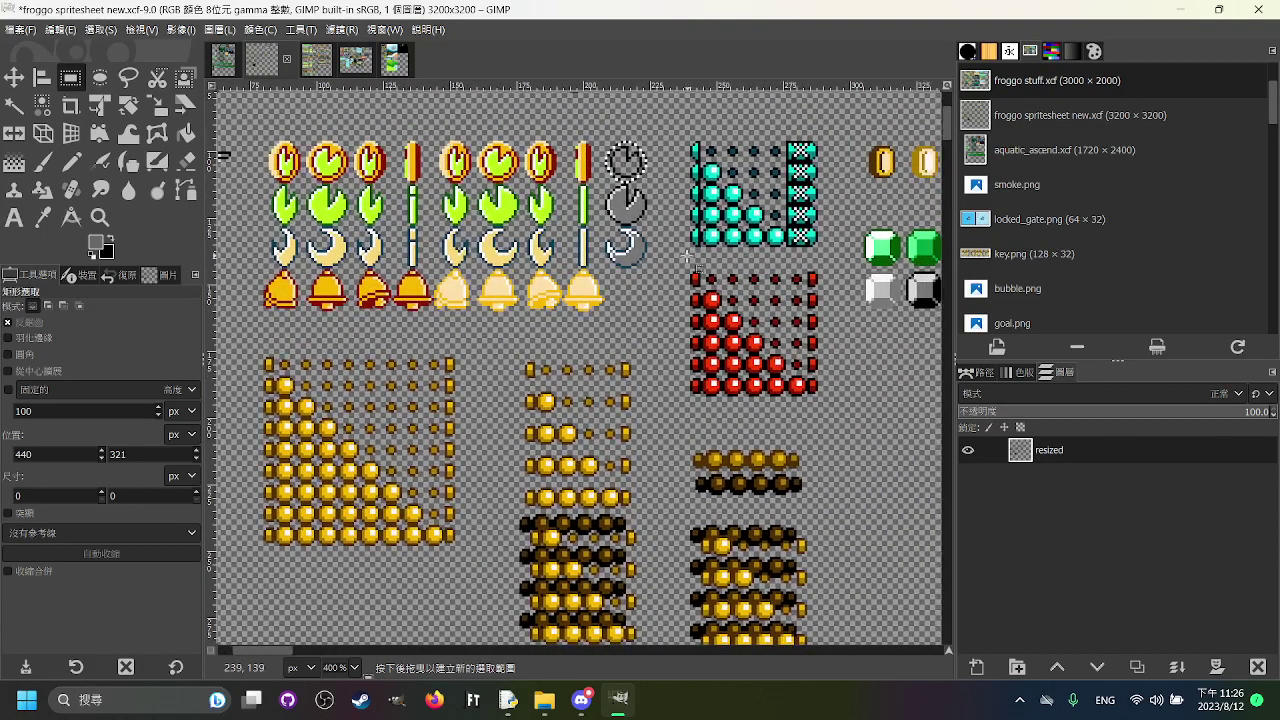
Step: Outline the red orb meter below the turquoise one with a selection of about 53 × 47 px and clear it
{"action": "left_click_drag", "start_coordinate": [681, 259], "coordinate": [794, 213]}
{"action": "left_click", "coordinate": [856, 143]}
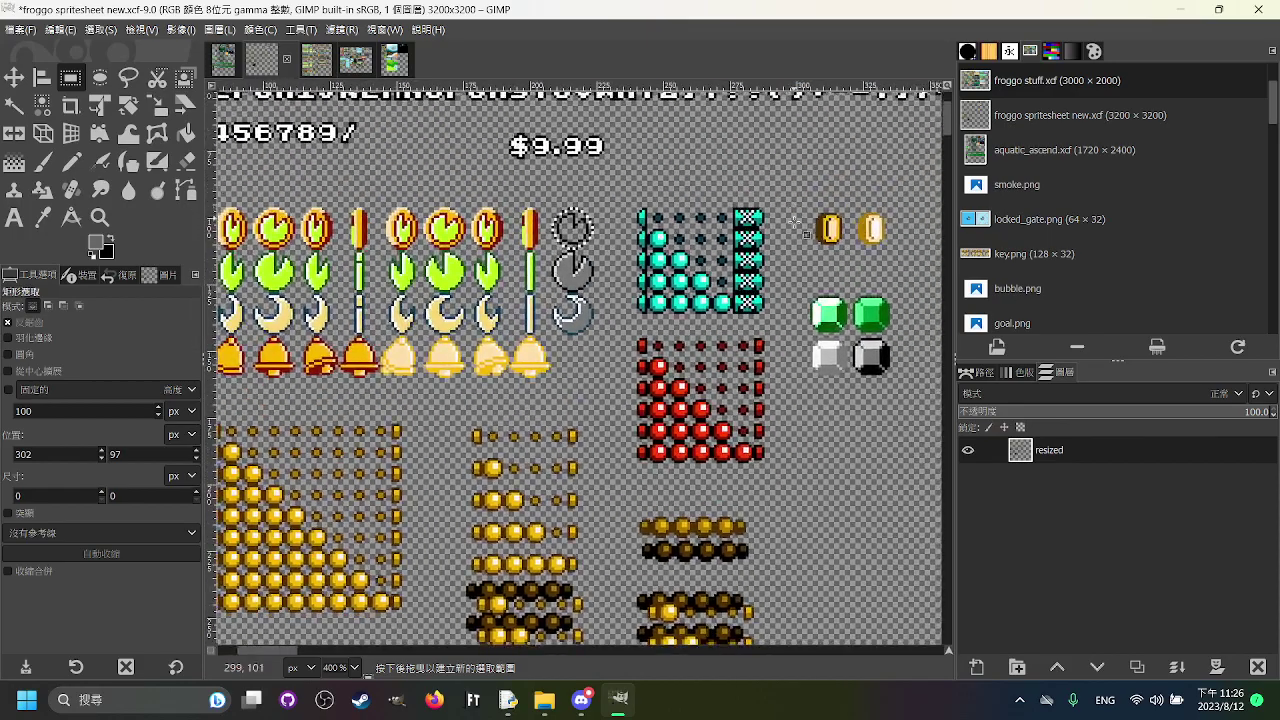
{"action": "scroll", "coordinate": [738, 345], "scroll_direction": "down", "scroll_amount": 2}
{"action": "scroll", "coordinate": [700, 330], "scroll_direction": "right", "scroll_amount": 1}
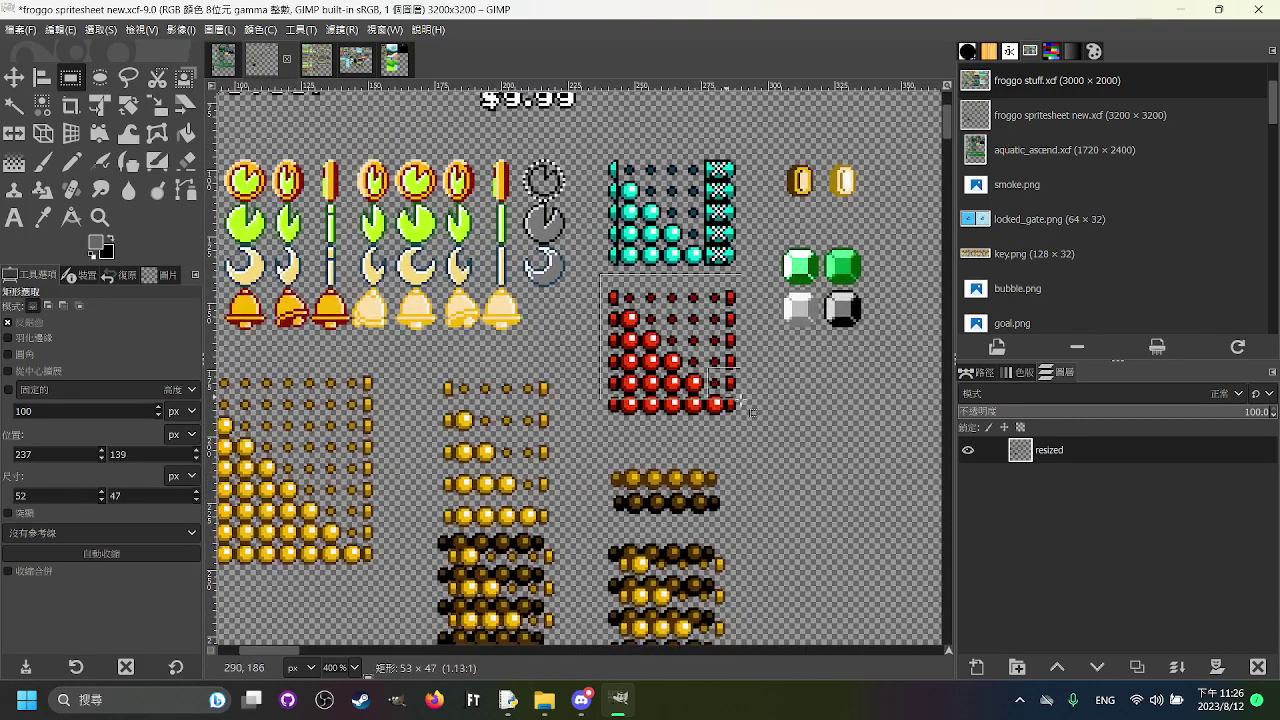
{"action": "left_click", "coordinate": [726, 481]}
Step: Outline the brown and gold orb rows below the red meter with a selection of about 66 × 95 px and clear it
{"action": "scroll", "coordinate": [715, 400], "scroll_direction": "left", "scroll_amount": 4}
{"action": "scroll", "coordinate": [715, 400], "scroll_direction": "down", "scroll_amount": 7}
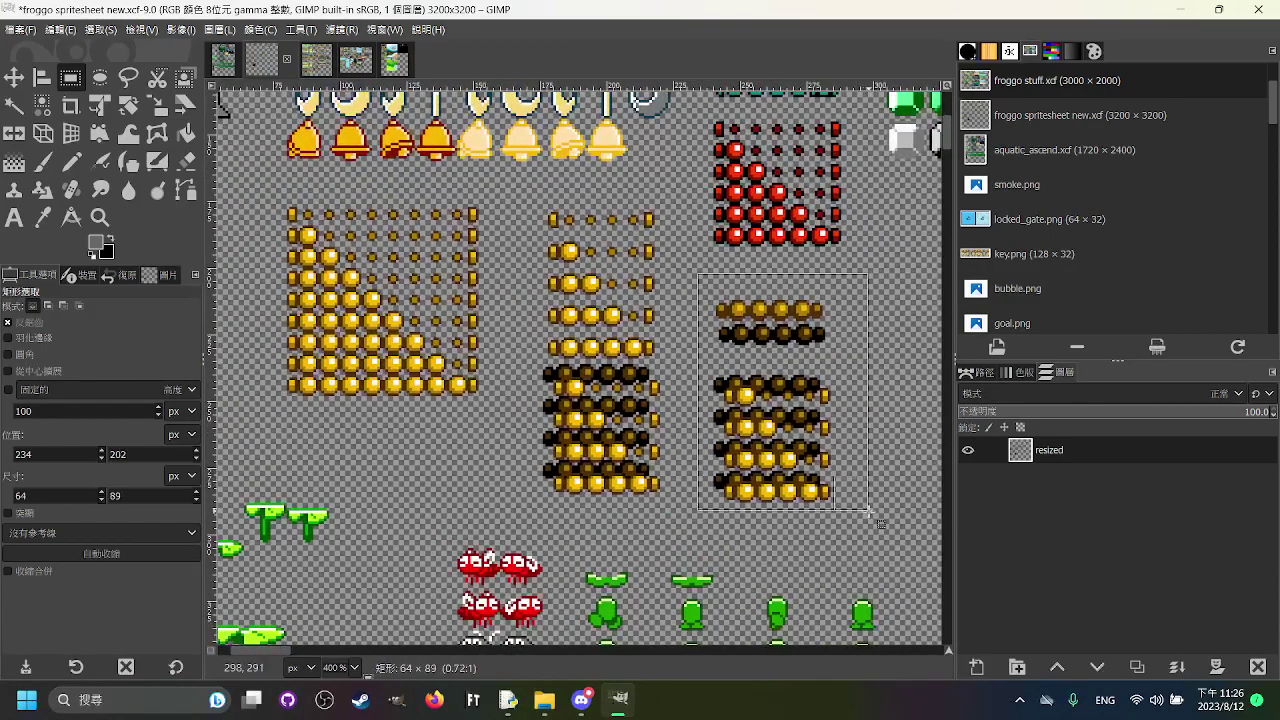
{"action": "left_click_drag", "start_coordinate": [869, 511], "coordinate": [870, 523]}
{"action": "key", "text": "ctrl+c"}
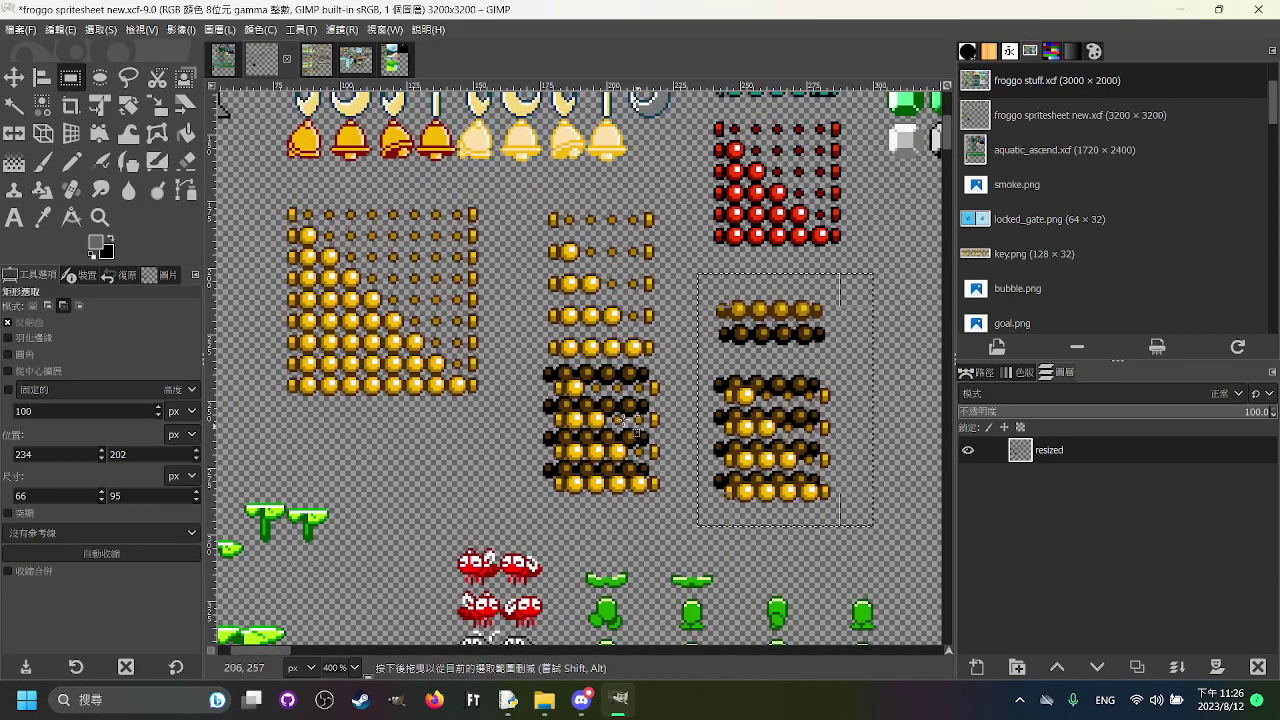
{"action": "scroll", "coordinate": [553, 440], "scroll_direction": "down", "scroll_amount": 2}
{"action": "left_click", "coordinate": [558, 405]}
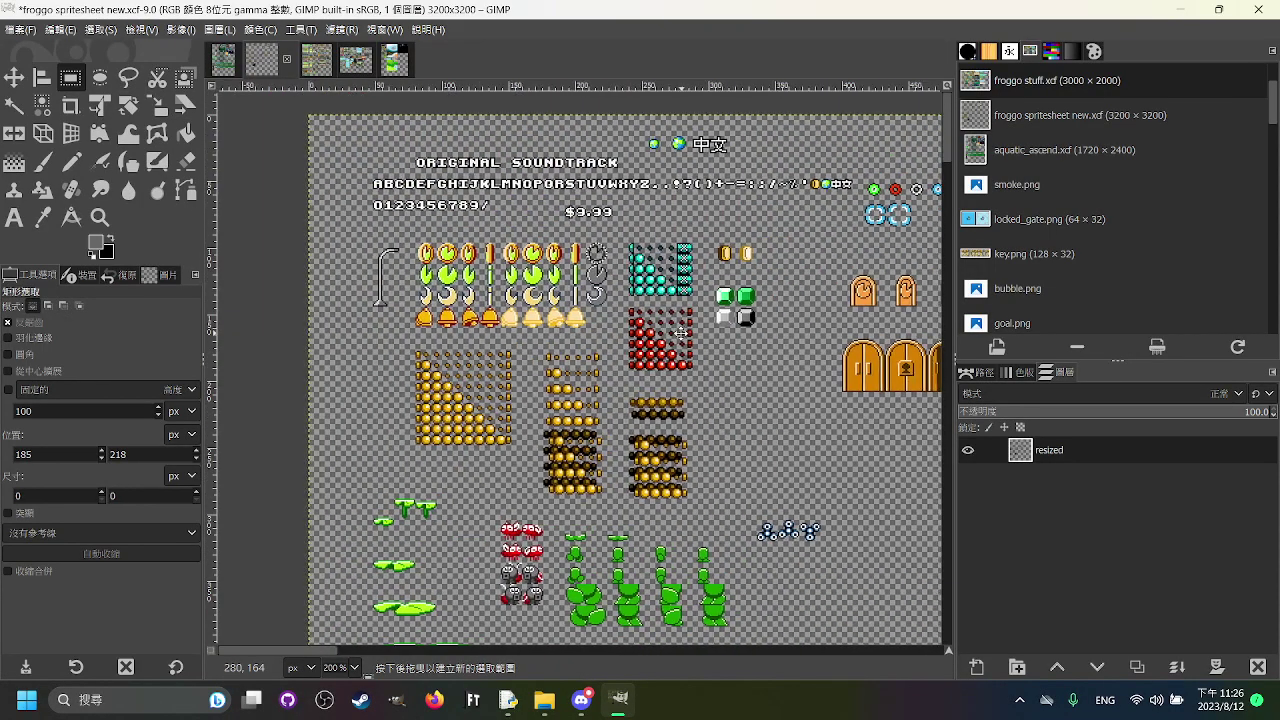
Step: Examine the sprite sheet from the font and orb meters down to the enemies, blocks, daisies and frog character frames
{"action": "scroll", "coordinate": [612, 346], "scroll_direction": "down", "scroll_amount": 1}
{"action": "scroll", "coordinate": [620, 320], "scroll_direction": "left", "scroll_amount": 1}
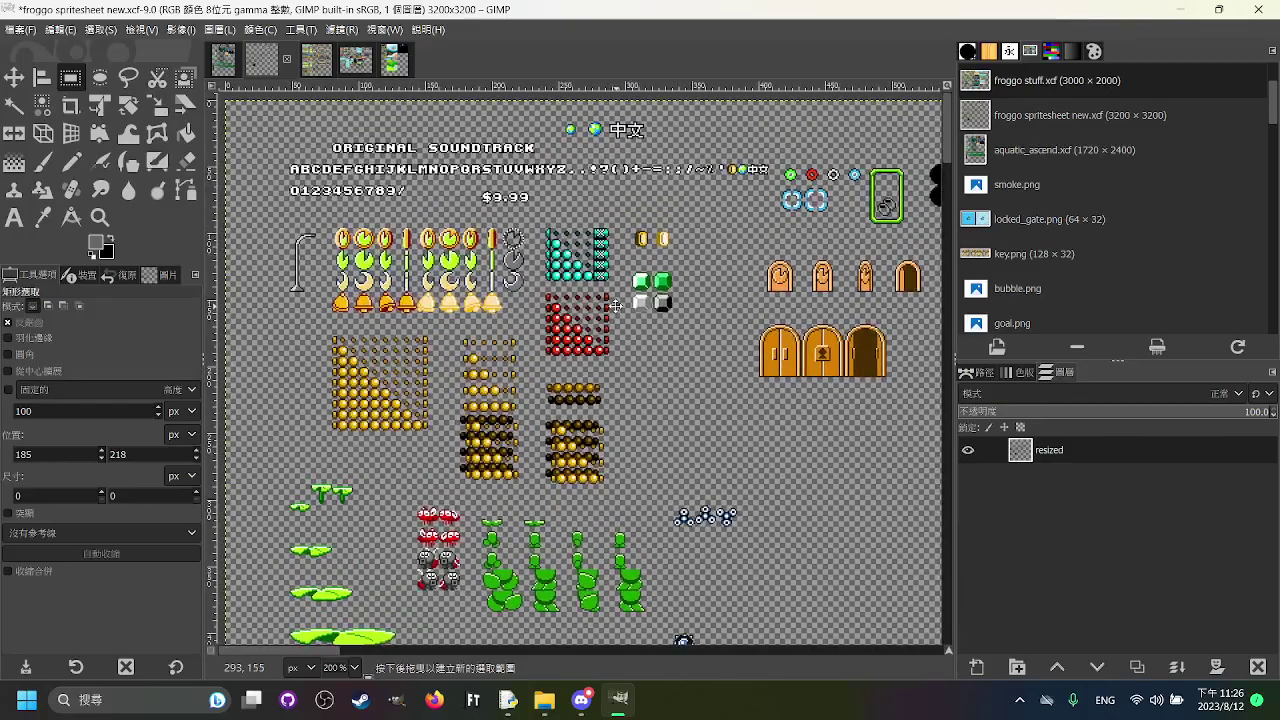
{"action": "scroll", "coordinate": [600, 330], "scroll_direction": "up", "scroll_amount": 1}
{"action": "scroll", "coordinate": [575, 405], "scroll_direction": "left", "scroll_amount": 1}
{"action": "scroll", "coordinate": [562, 408], "scroll_direction": "up", "scroll_amount": 1}
{"action": "scroll", "coordinate": [636, 413], "scroll_direction": "left", "scroll_amount": 3}
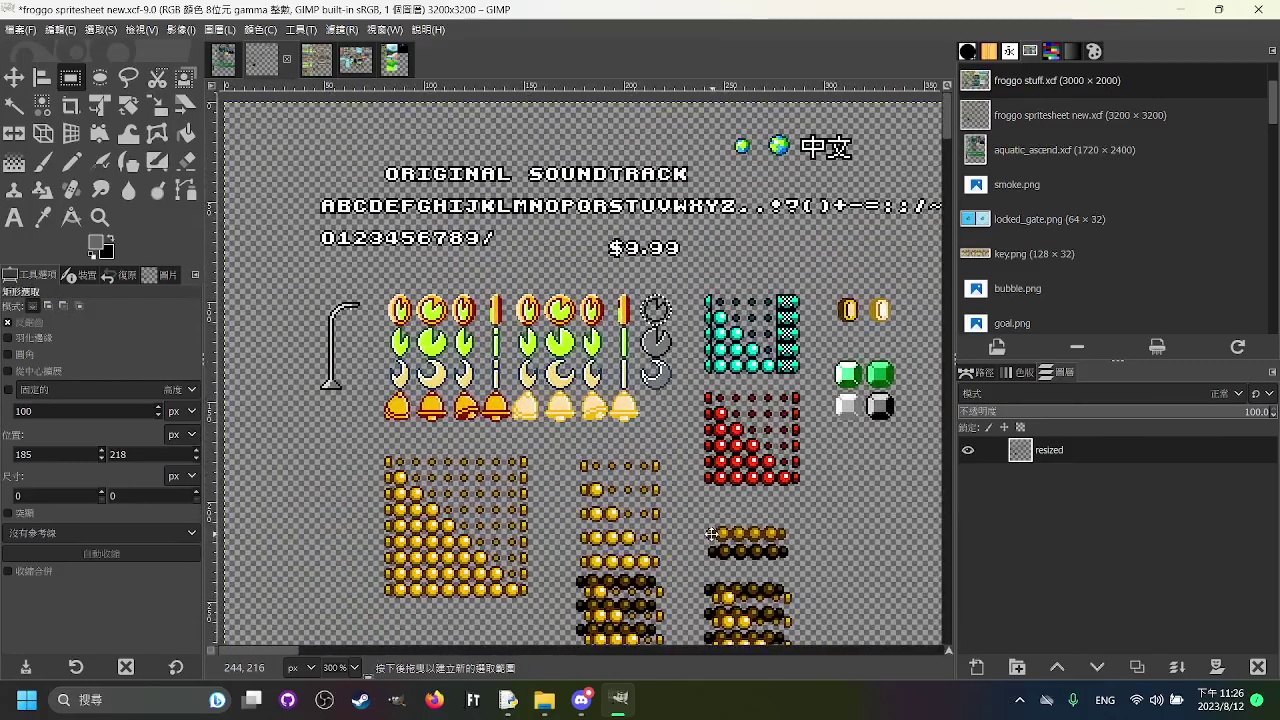
{"action": "scroll", "coordinate": [690, 450], "scroll_direction": "down", "scroll_amount": 3}
{"action": "scroll", "coordinate": [623, 400], "scroll_direction": "right", "scroll_amount": 4}
{"action": "scroll", "coordinate": [623, 400], "scroll_direction": "down", "scroll_amount": 8}
{"action": "scroll", "coordinate": [623, 400], "scroll_direction": "up", "scroll_amount": 6}
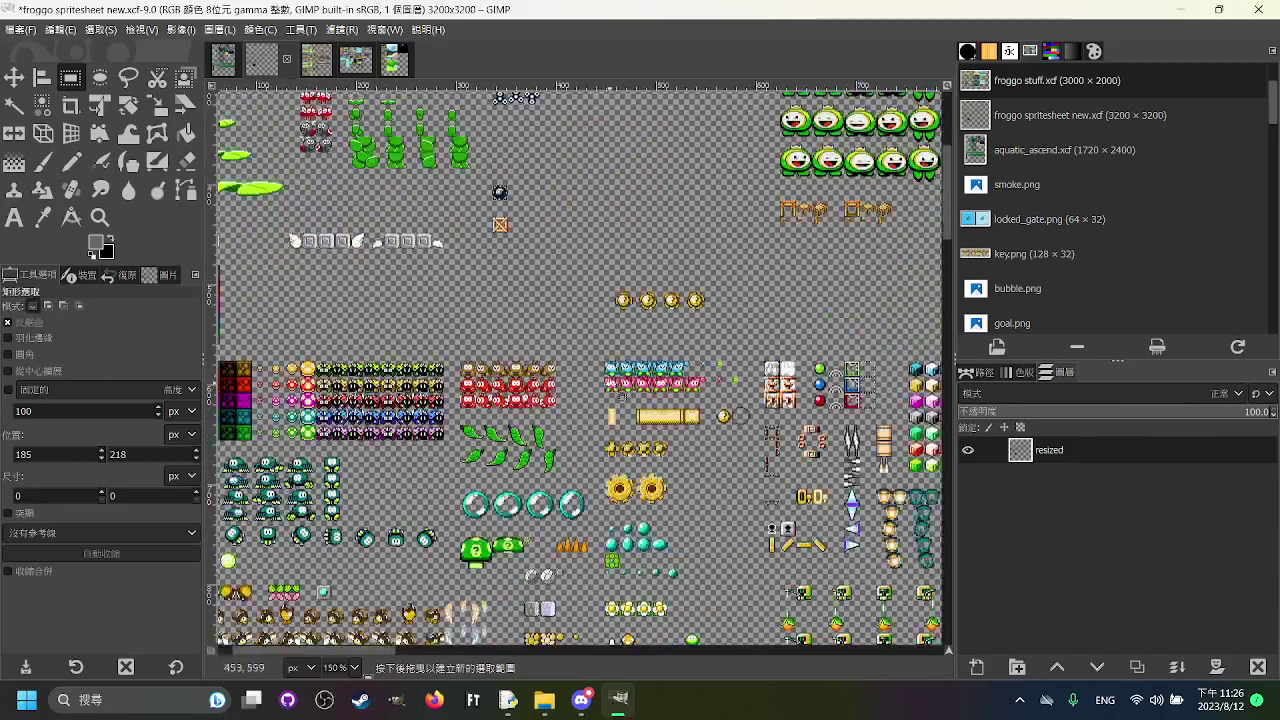
{"action": "scroll", "coordinate": [545, 437], "scroll_direction": "down", "scroll_amount": 10}
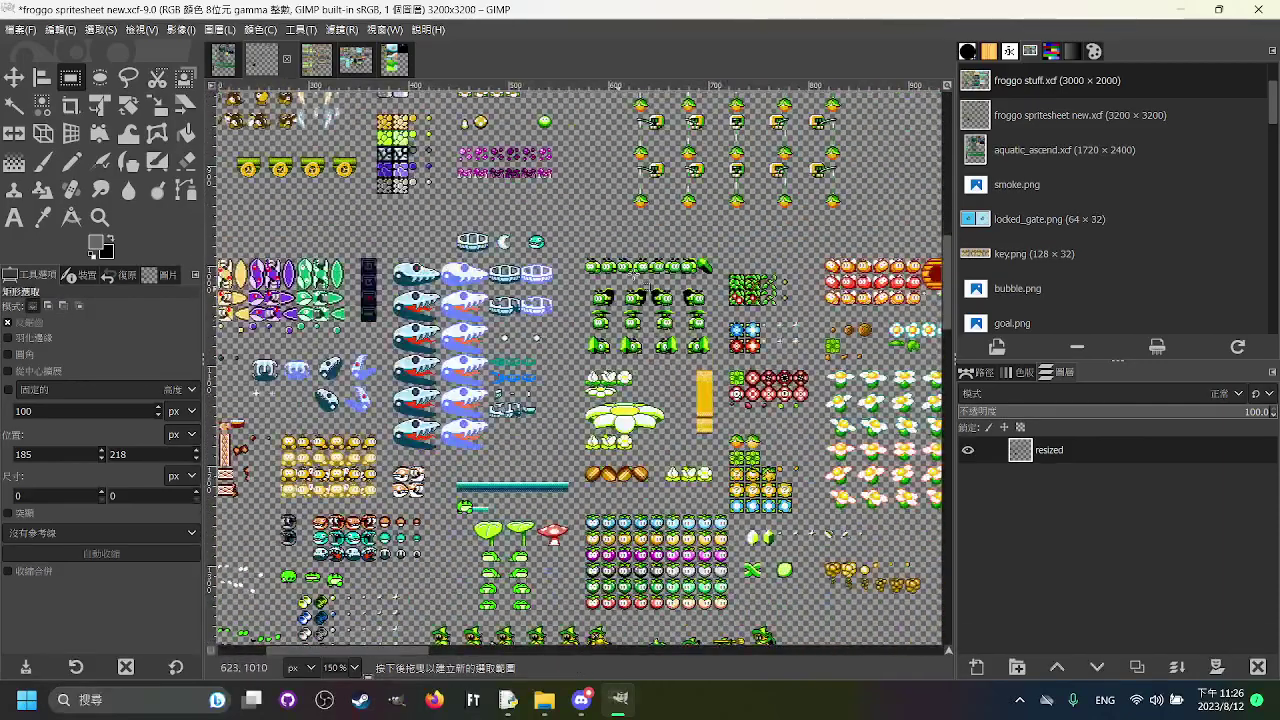
{"action": "scroll", "coordinate": [641, 373], "scroll_direction": "right", "scroll_amount": 2}
{"action": "scroll", "coordinate": [641, 373], "scroll_direction": "down", "scroll_amount": 1}
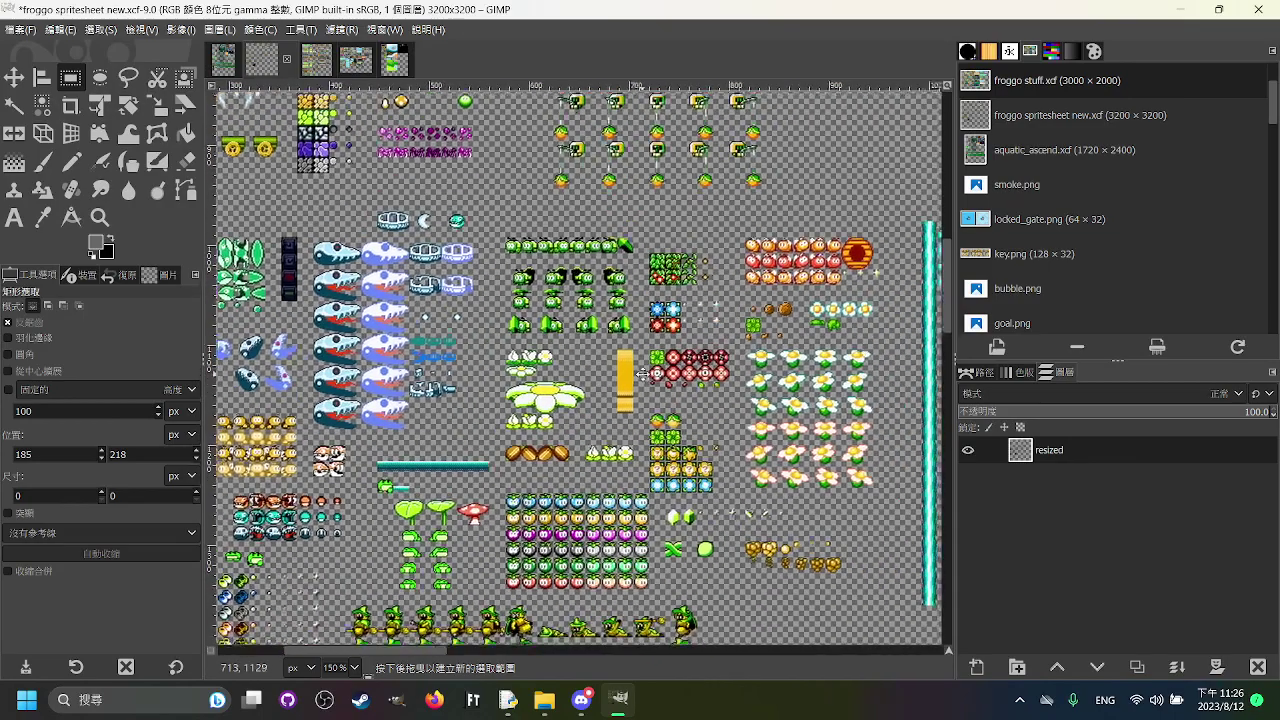
{"action": "scroll", "coordinate": [585, 354], "scroll_direction": "down", "scroll_amount": 3}
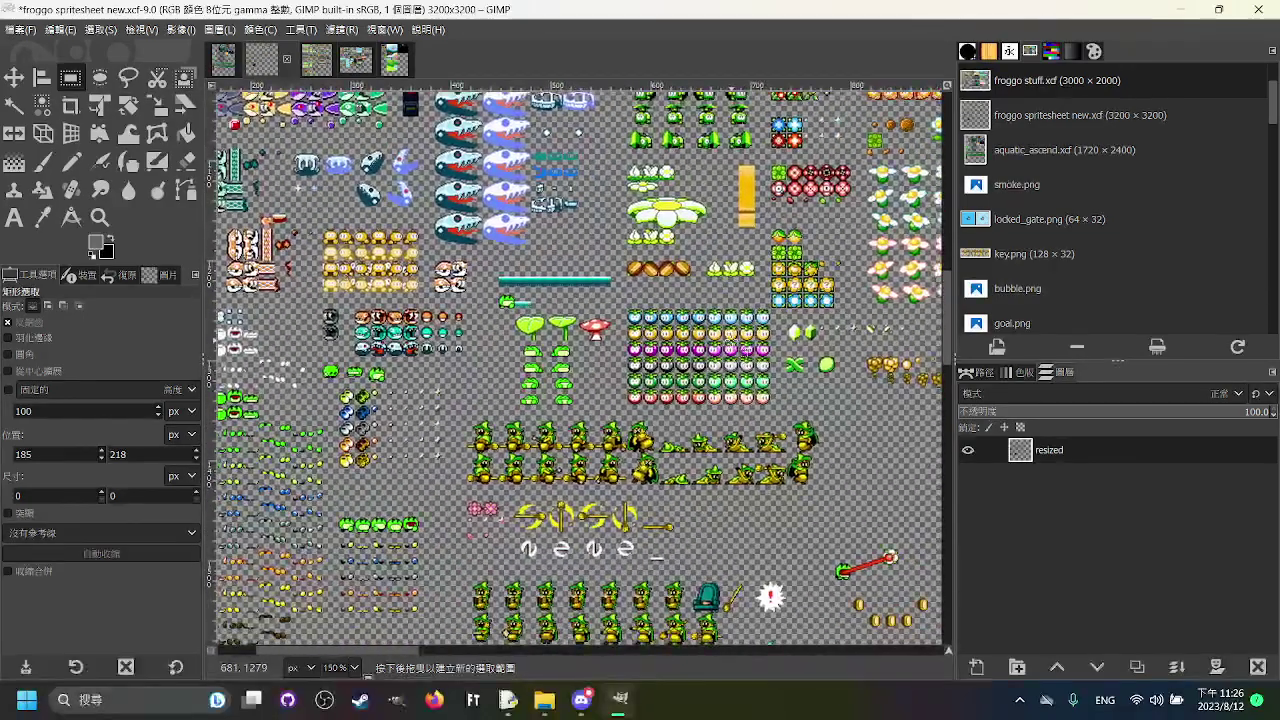
Step: Outline the golden berry cluster sprites with a selection of about 107 × 51 px and clear it
{"action": "scroll", "coordinate": [850, 345], "scroll_direction": "up", "scroll_amount": 4}
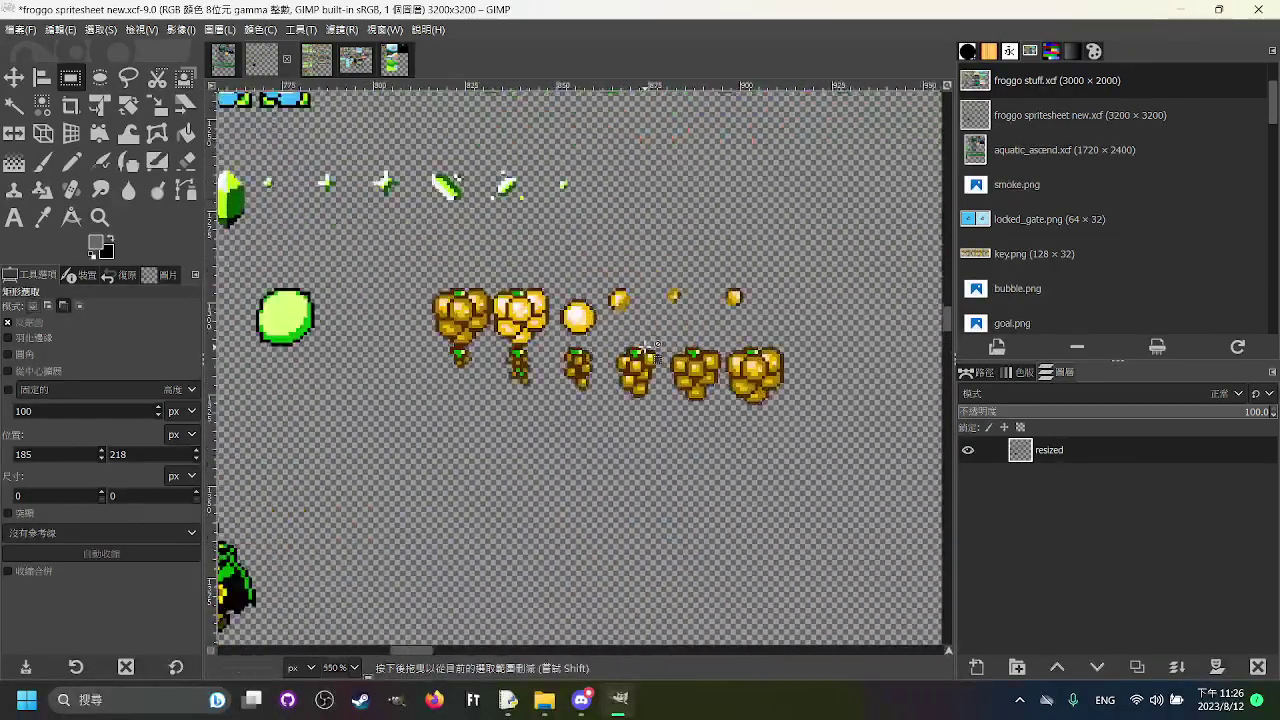
{"action": "left_click_drag", "start_coordinate": [415, 248], "coordinate": [806, 434]}
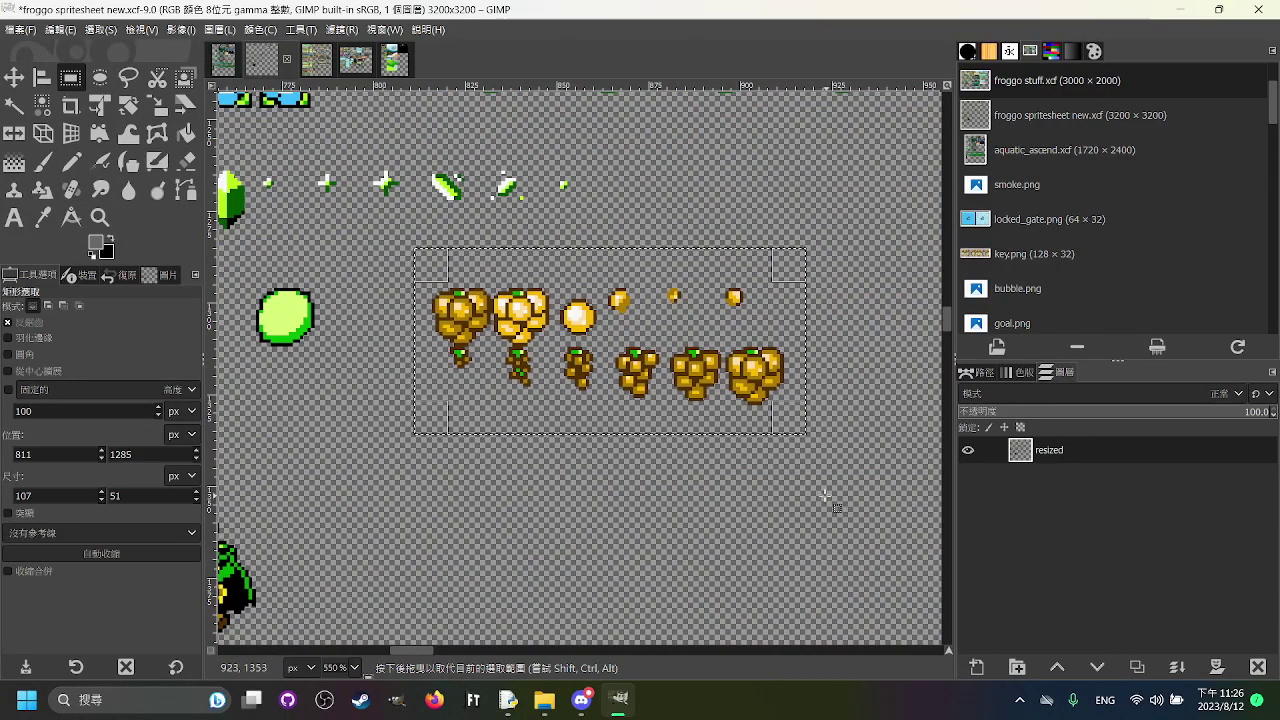
{"action": "left_click", "coordinate": [752, 485]}
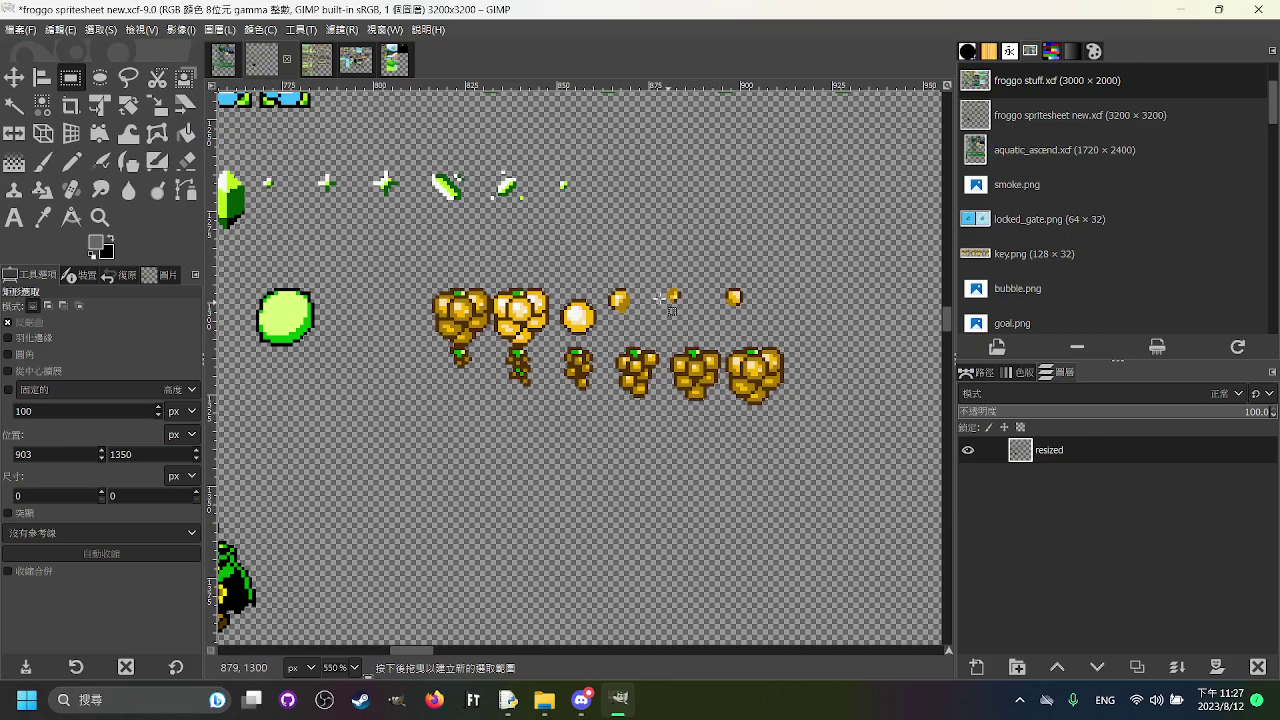
Step: Outline part of the gem sprites beside the red orb meter with a selection of about 61 × 48 px and clear it
{"action": "scroll", "coordinate": [589, 279], "scroll_direction": "down", "scroll_amount": 5}
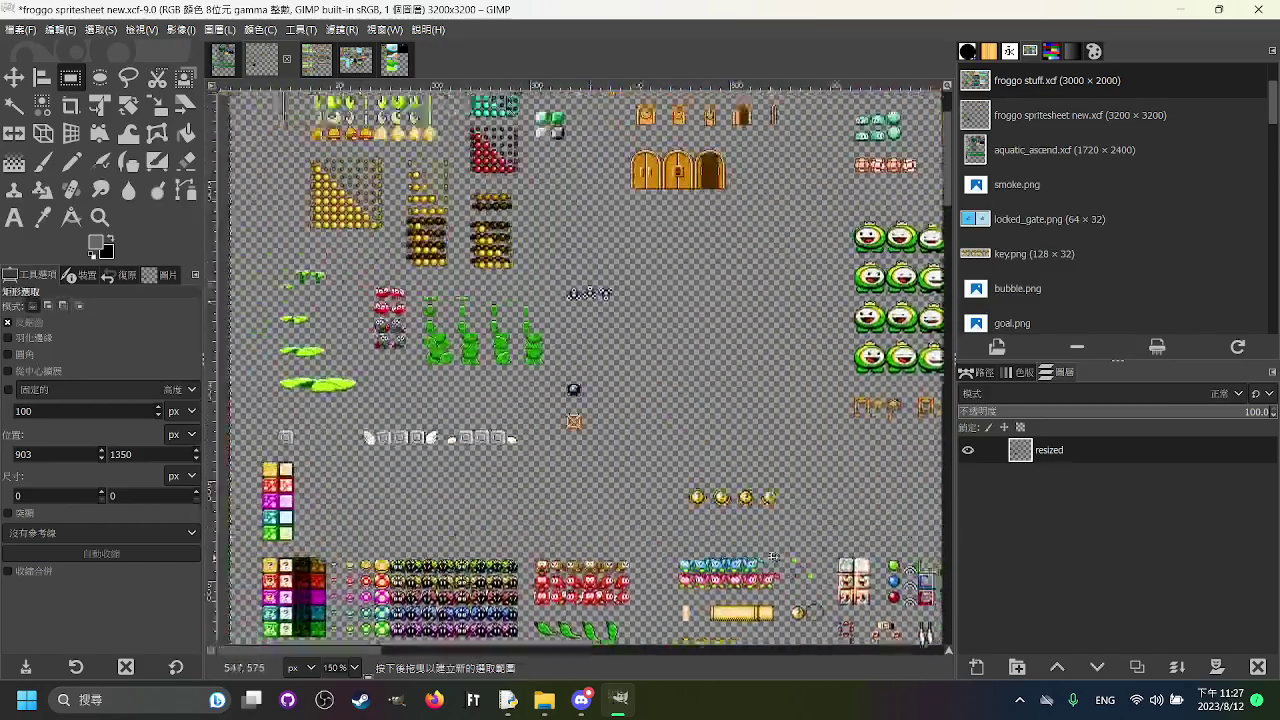
{"action": "scroll", "coordinate": [622, 377], "scroll_direction": "up", "scroll_amount": 5}
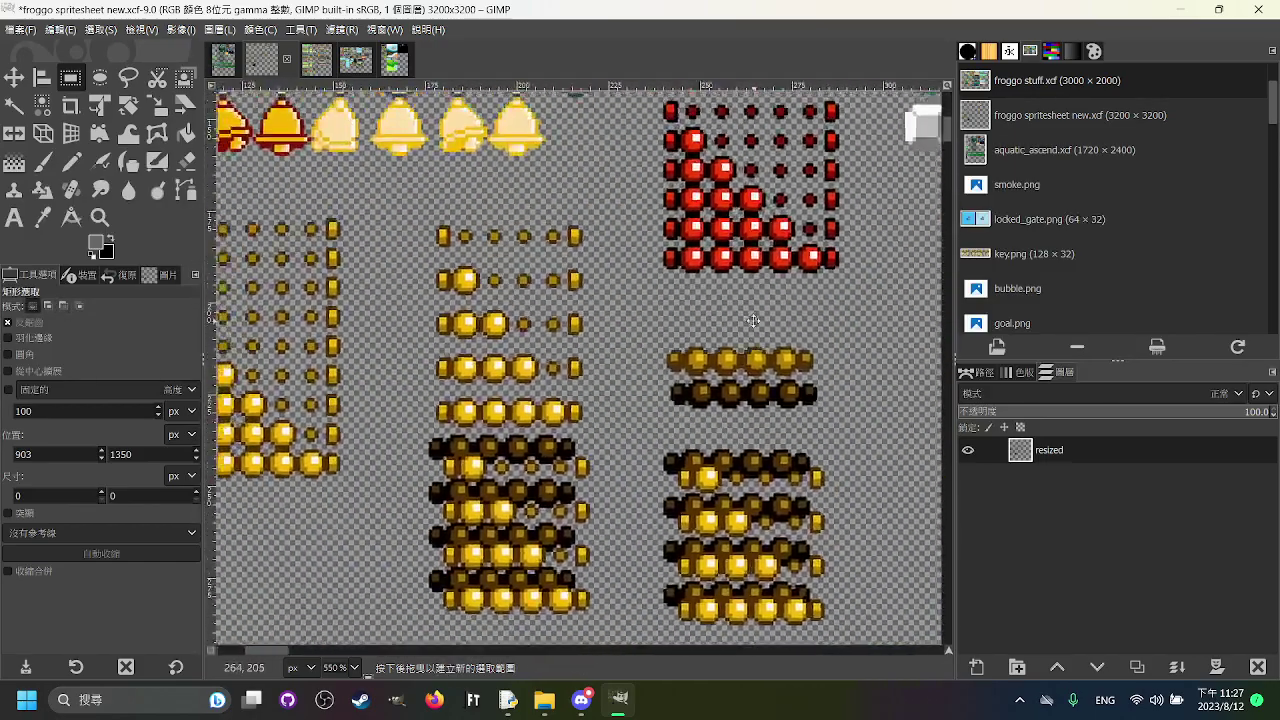
{"action": "scroll", "coordinate": [749, 317], "scroll_direction": "down", "scroll_amount": 6}
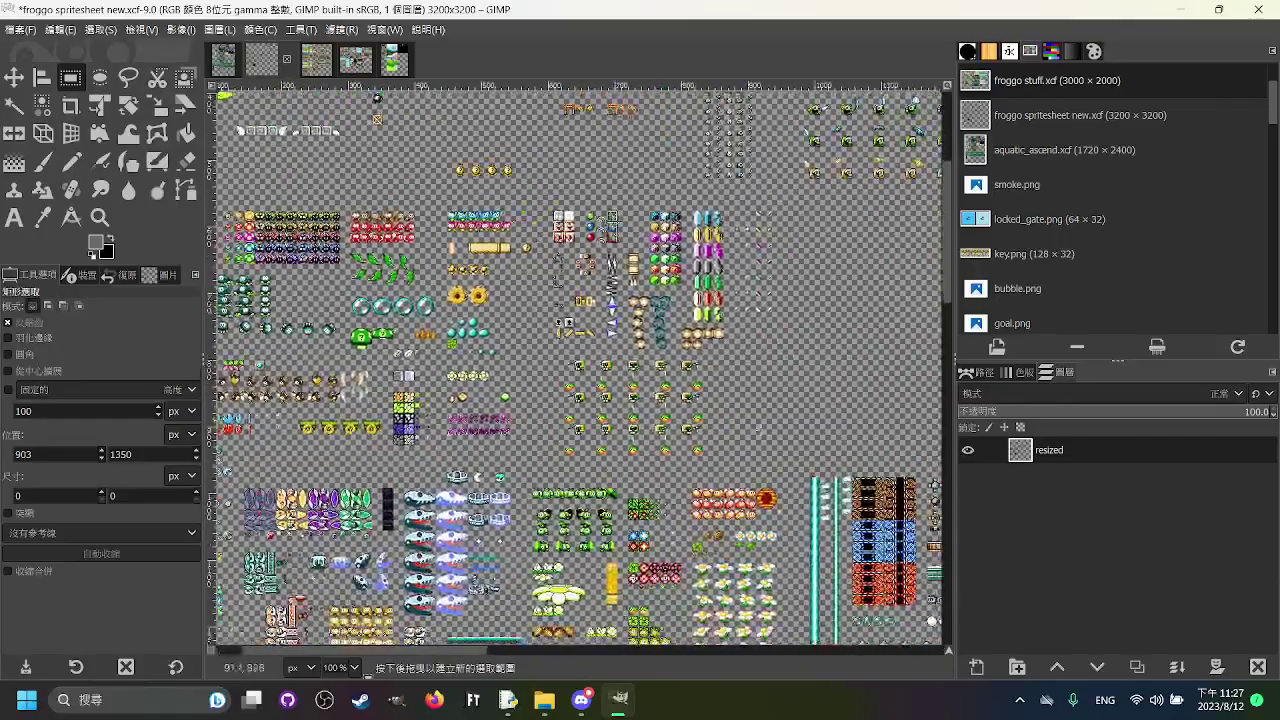
{"action": "scroll", "coordinate": [715, 538], "scroll_direction": "up", "scroll_amount": 5}
{"action": "scroll", "coordinate": [558, 510], "scroll_direction": "down", "scroll_amount": 2}
{"action": "scroll", "coordinate": [590, 447], "scroll_direction": "up", "scroll_amount": 1}
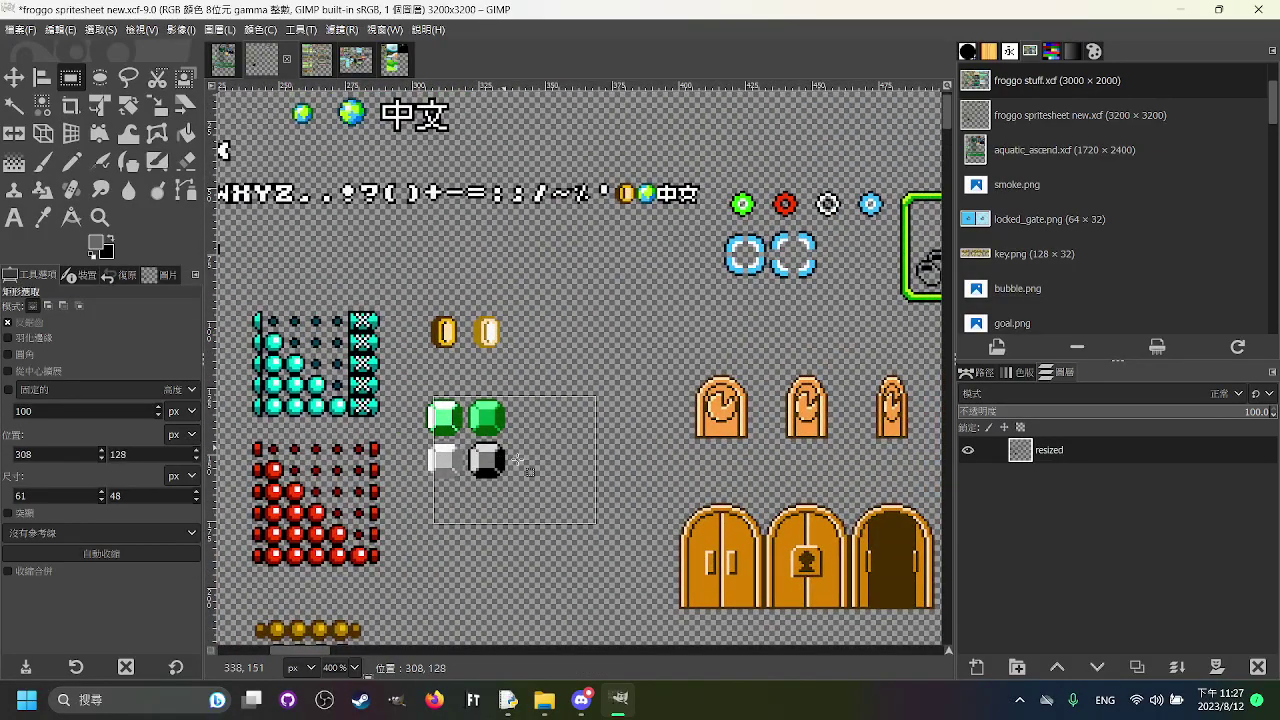
{"action": "left_click", "coordinate": [430, 251]}
Step: Outline the font's row of digits below the alphabet with a selection of about 130 × 16 px and clear it
{"action": "left_click_drag", "start_coordinate": [359, 228], "coordinate": [825, 399]}
{"action": "mouse_move", "coordinate": [375, 337]}
{"action": "left_mouse_down"}
{"action": "mouse_move", "coordinate": [940, 375]}
{"action": "mouse_move", "coordinate": [648, 377]}
{"action": "left_mouse_up"}
{"action": "left_click", "coordinate": [693, 480]}
{"action": "left_click_drag", "start_coordinate": [510, 440], "coordinate": [768, 454]}
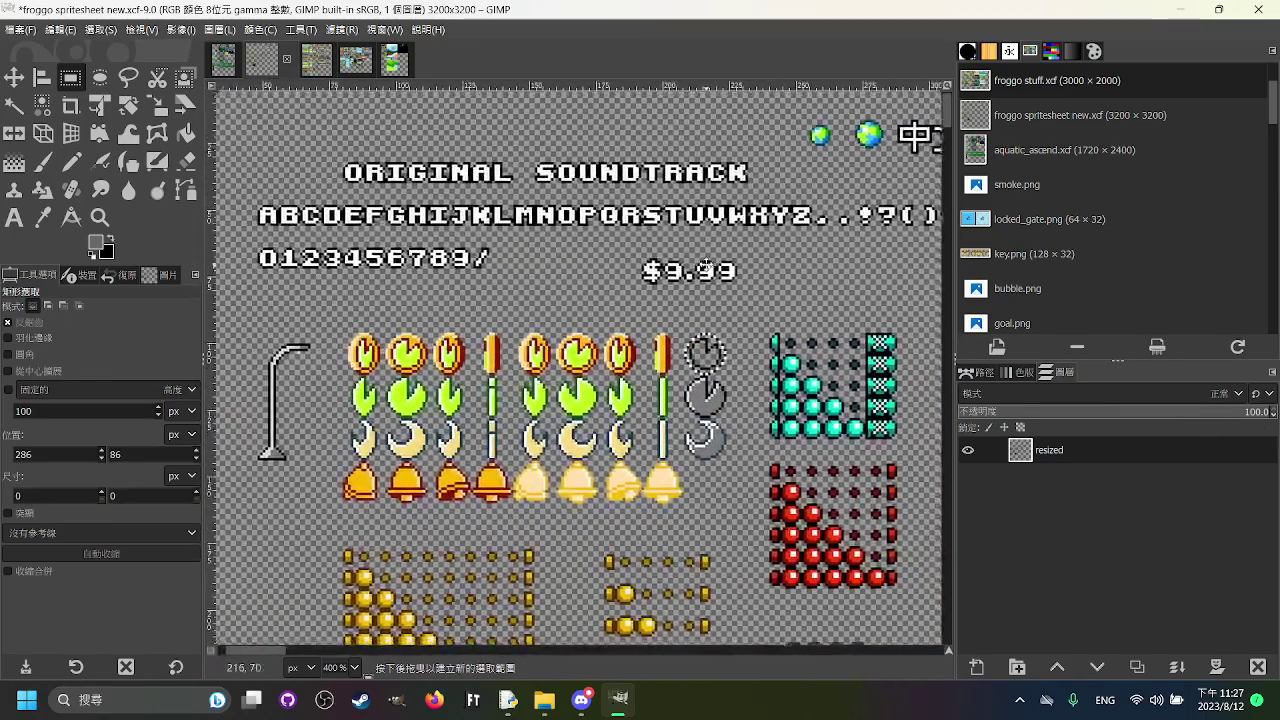
{"action": "scroll", "coordinate": [283, 193], "scroll_direction": "up", "scroll_amount": 1}
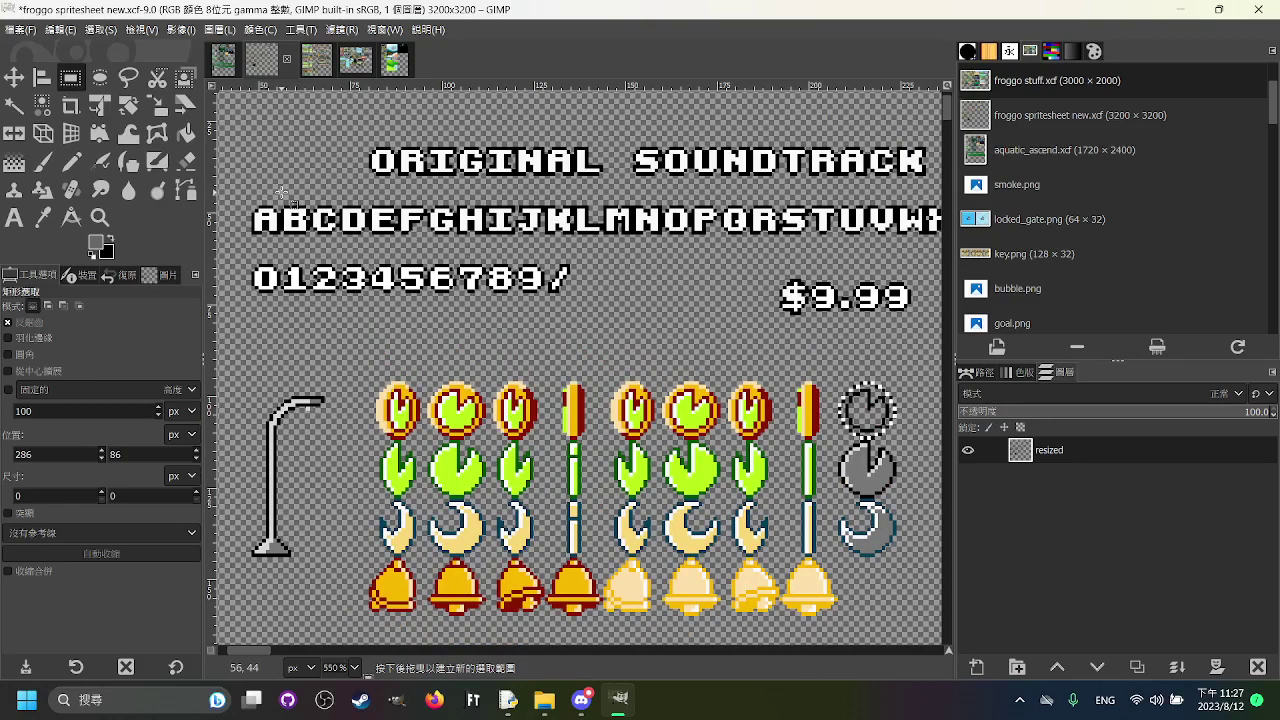
{"action": "left_click_drag", "start_coordinate": [283, 193], "coordinate": [727, 276]}
{"action": "left_click_drag", "start_coordinate": [361, 335], "coordinate": [1088, 402]}
{"action": "left_click_drag", "start_coordinate": [322, 346], "coordinate": [798, 403]}
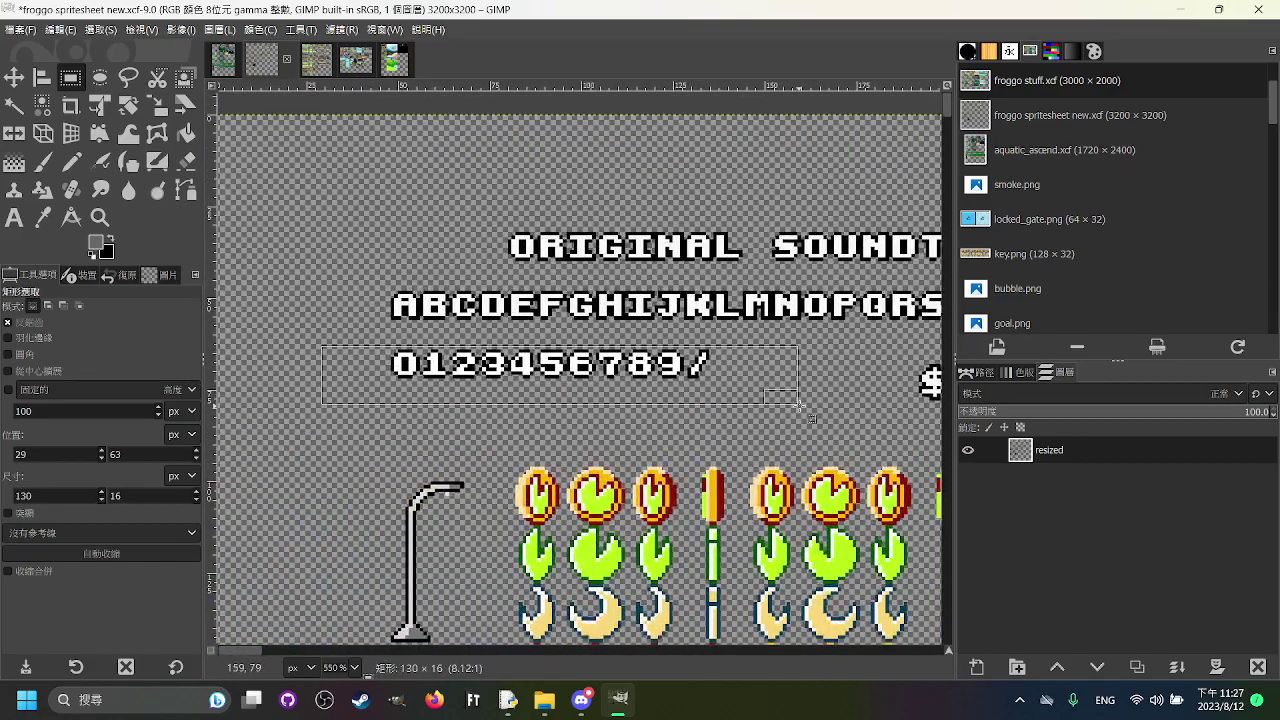
{"action": "left_click_drag", "start_coordinate": [833, 311], "coordinate": [727, 369]}
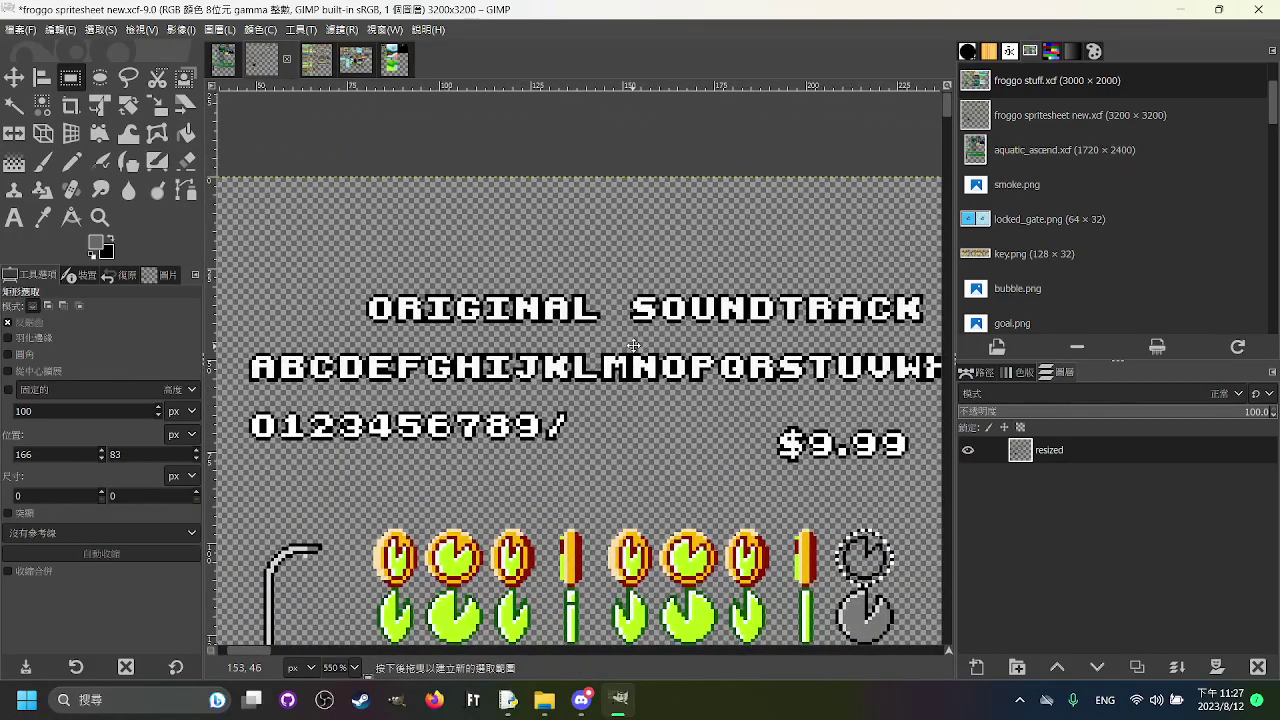
Step: Examine the ORIGINAL SOUNDTRACK title, the font's punctuation characters and the globe and Chinese text sprites
{"action": "scroll", "coordinate": [634, 345], "scroll_direction": "right", "scroll_amount": 2}
{"action": "scroll", "coordinate": [634, 345], "scroll_direction": "down", "scroll_amount": 1}
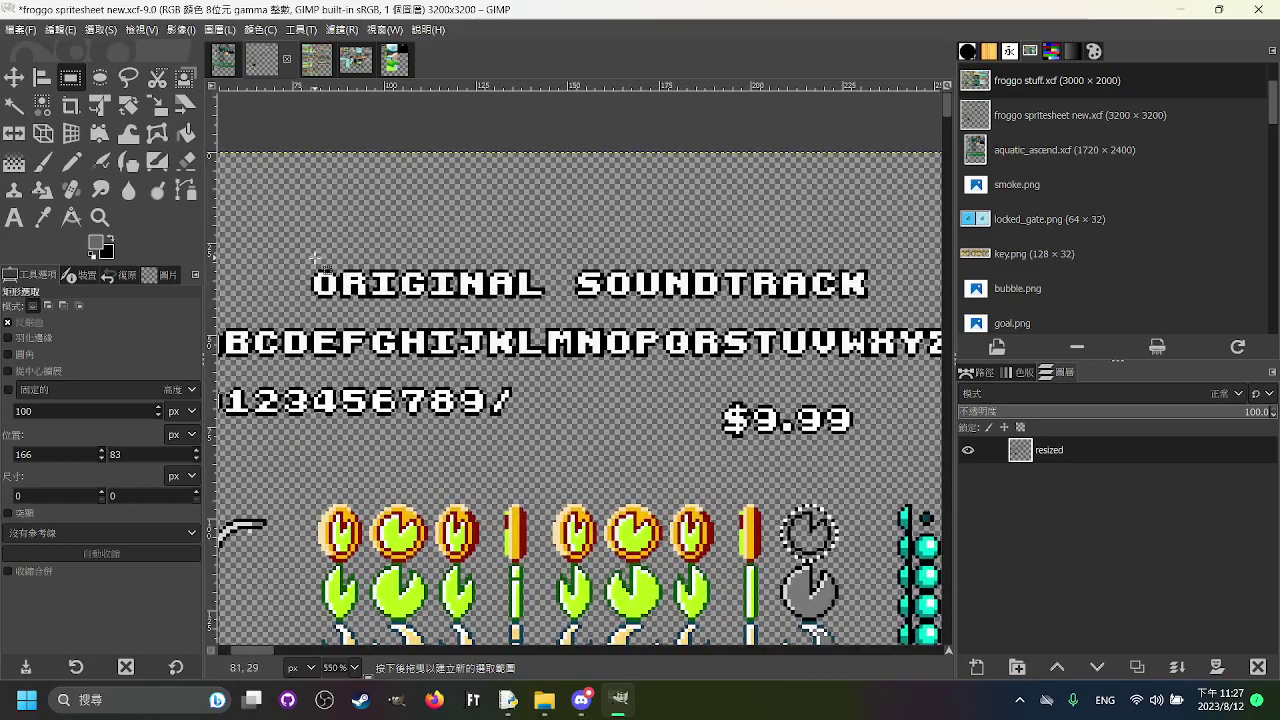
{"action": "left_click", "coordinate": [901, 369]}
{"action": "scroll", "coordinate": [668, 365], "scroll_direction": "right", "scroll_amount": 12}
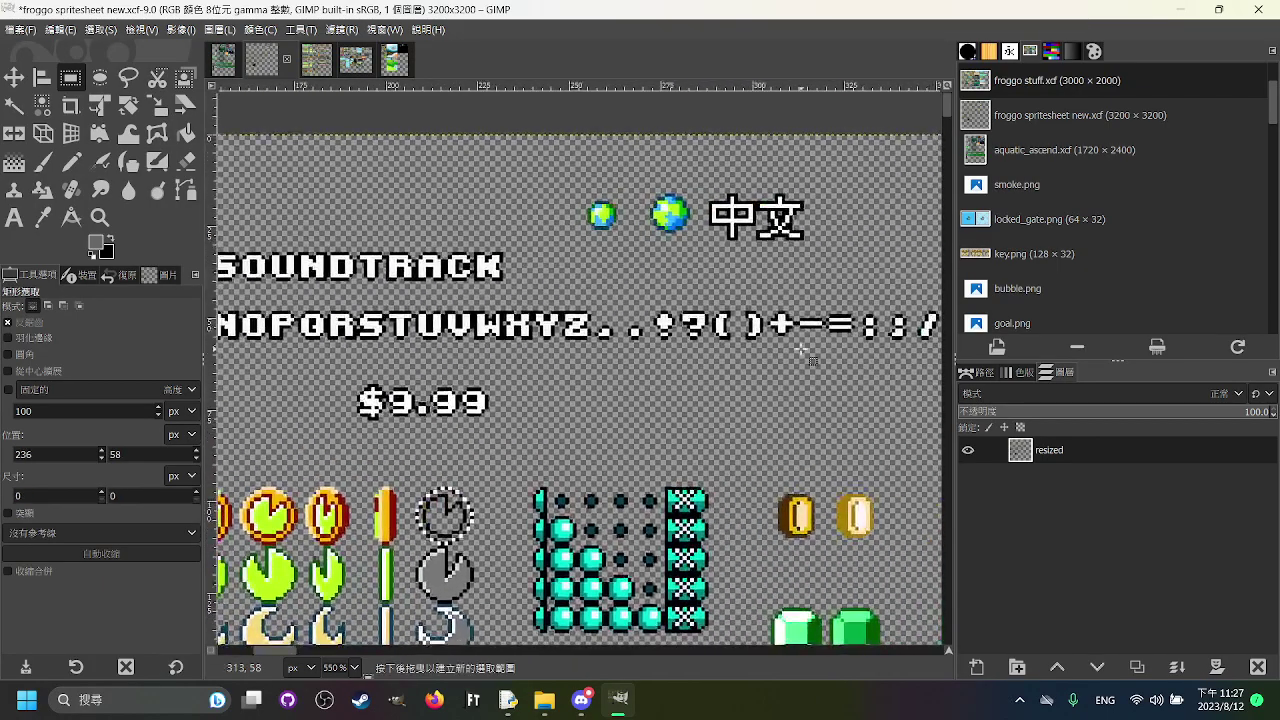
{"action": "scroll", "coordinate": [716, 301], "scroll_direction": "left", "scroll_amount": 12}
{"action": "scroll", "coordinate": [716, 301], "scroll_direction": "down", "scroll_amount": 1}
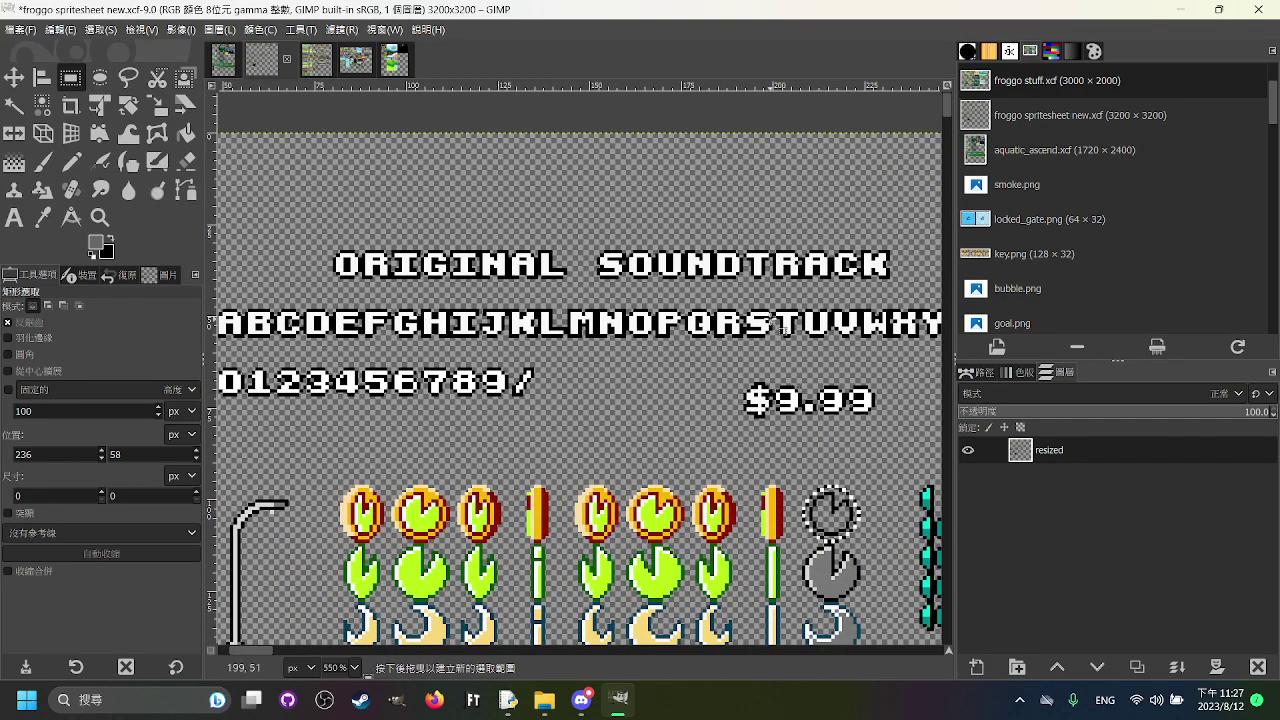
Step: Examine the sprites from the font rows across to the small and large wooden doors
{"action": "left_click_drag", "start_coordinate": [771, 321], "coordinate": [499, 249]}
{"action": "scroll", "coordinate": [470, 248], "scroll_direction": "down", "scroll_amount": 2}
{"action": "left_click_drag", "start_coordinate": [910, 250], "coordinate": [563, 226]}
{"action": "scroll", "coordinate": [560, 226], "scroll_direction": "up", "scroll_amount": 2}
{"action": "mouse_move", "coordinate": [448, 209]}
{"action": "left_mouse_down"}
{"action": "mouse_move", "coordinate": [674, 343]}
{"action": "mouse_move", "coordinate": [694, 392]}
{"action": "left_mouse_up"}
{"action": "scroll", "coordinate": [517, 261], "scroll_direction": "down", "scroll_amount": 1}
{"action": "left_click", "coordinate": [729, 330]}
{"action": "left_click_drag", "start_coordinate": [721, 313], "coordinate": [557, 230]}
{"action": "mouse_move", "coordinate": [562, 174]}
{"action": "left_mouse_down"}
{"action": "mouse_move", "coordinate": [546, 216]}
{"action": "mouse_move", "coordinate": [529, 218]}
{"action": "mouse_move", "coordinate": [563, 343]}
{"action": "mouse_move", "coordinate": [613, 363]}
{"action": "mouse_move", "coordinate": [578, 322]}
{"action": "left_mouse_up"}
{"action": "scroll", "coordinate": [598, 237], "scroll_direction": "up", "scroll_amount": 1}
{"action": "scroll", "coordinate": [600, 250], "scroll_direction": "left", "scroll_amount": 1}
{"action": "left_click", "coordinate": [662, 378]}
{"action": "left_click_drag", "start_coordinate": [476, 165], "coordinate": [666, 281]}
{"action": "scroll", "coordinate": [660, 322], "scroll_direction": "down", "scroll_amount": 2}
{"action": "scroll", "coordinate": [660, 322], "scroll_direction": "left", "scroll_amount": 4}
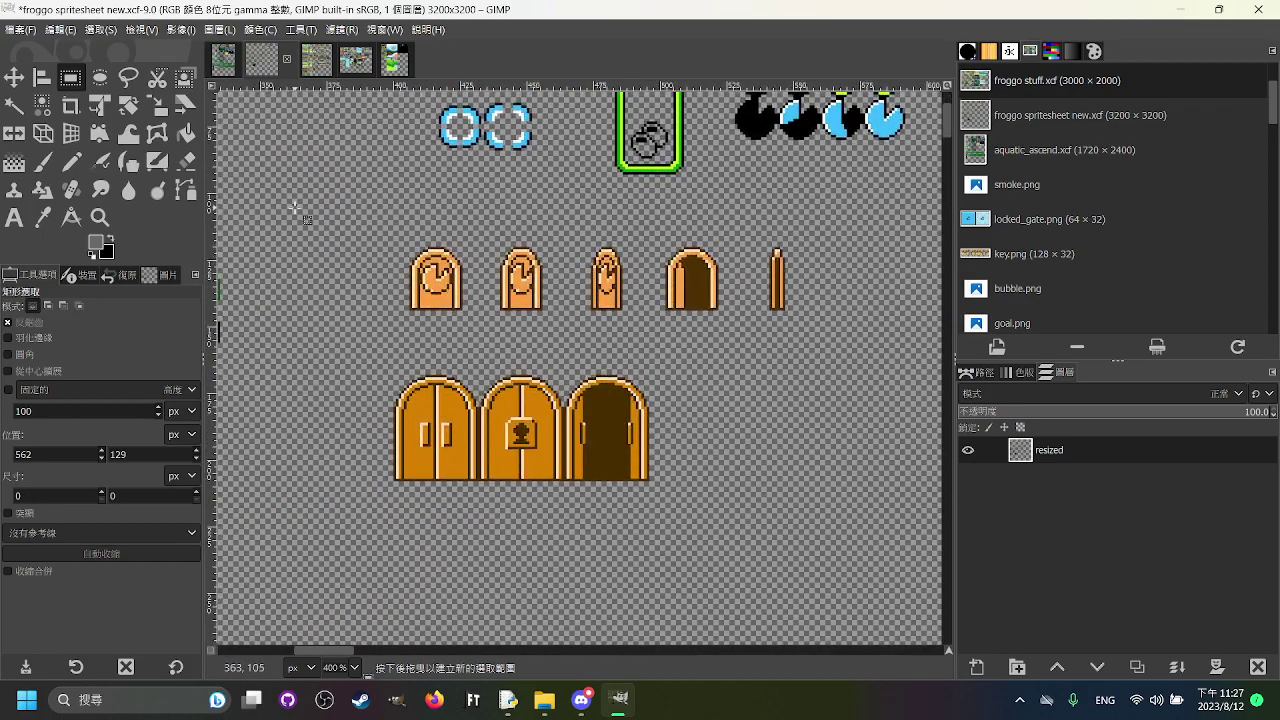
Step: Outline the three large wooden doors with a selection of about 125 × 70 px and clear it
{"action": "left_click", "coordinate": [773, 428]}
{"action": "left_click_drag", "start_coordinate": [716, 523], "coordinate": [464, 401]}
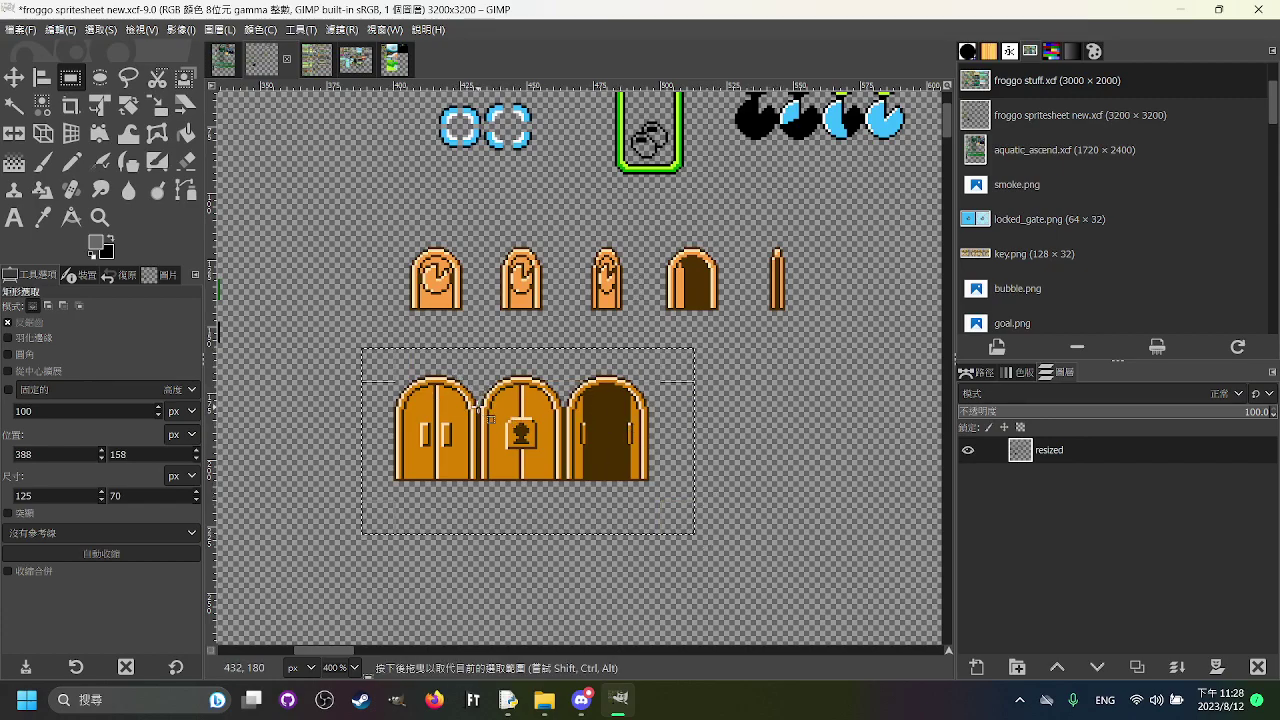
{"action": "left_click", "coordinate": [597, 347]}
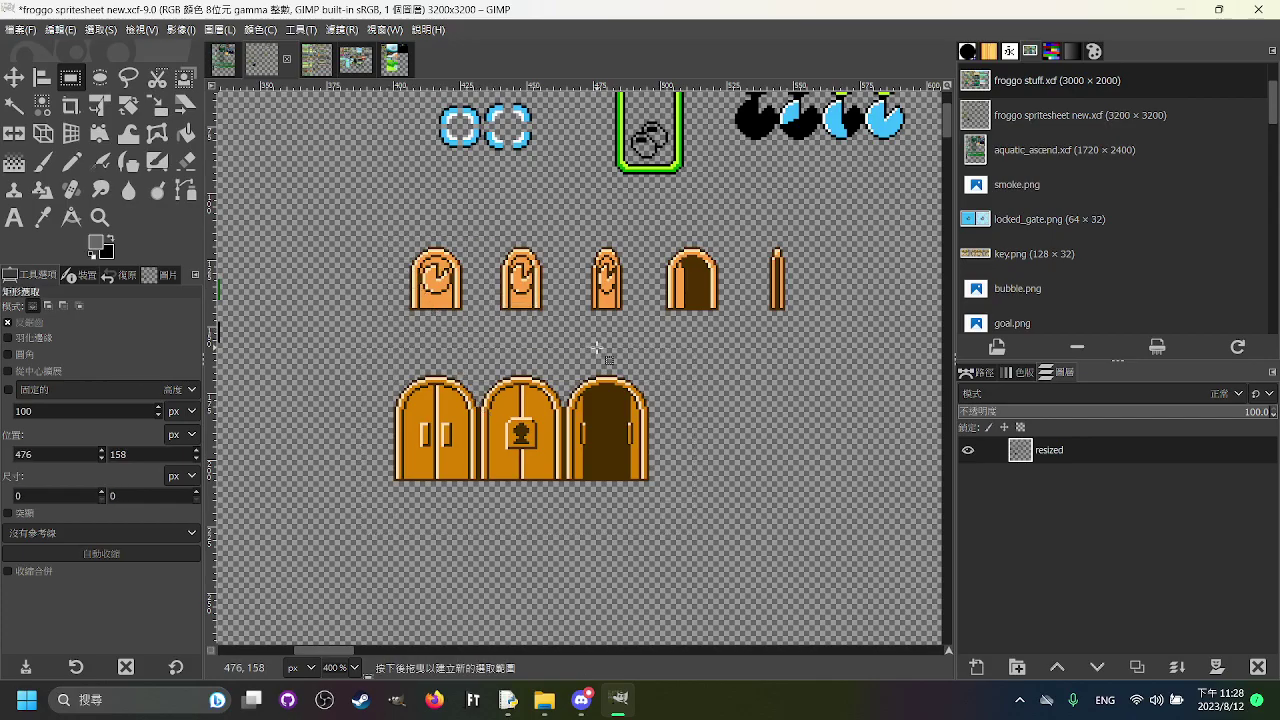
Step: Outline the row of four orange flower blocks below the teal slimes and clear the selection
{"action": "scroll", "coordinate": [660, 375], "scroll_direction": "down", "scroll_amount": 2, "text": "ctrl"}
{"action": "scroll", "coordinate": [590, 405], "scroll_direction": "up", "scroll_amount": 1, "text": "ctrl"}
{"action": "left_click_drag", "start_coordinate": [890, 350], "coordinate": [590, 340]}
{"action": "left_click_drag", "start_coordinate": [754, 331], "coordinate": [672, 445]}
{"action": "scroll", "coordinate": [517, 537], "scroll_direction": "up", "scroll_amount": 2, "text": "ctrl"}
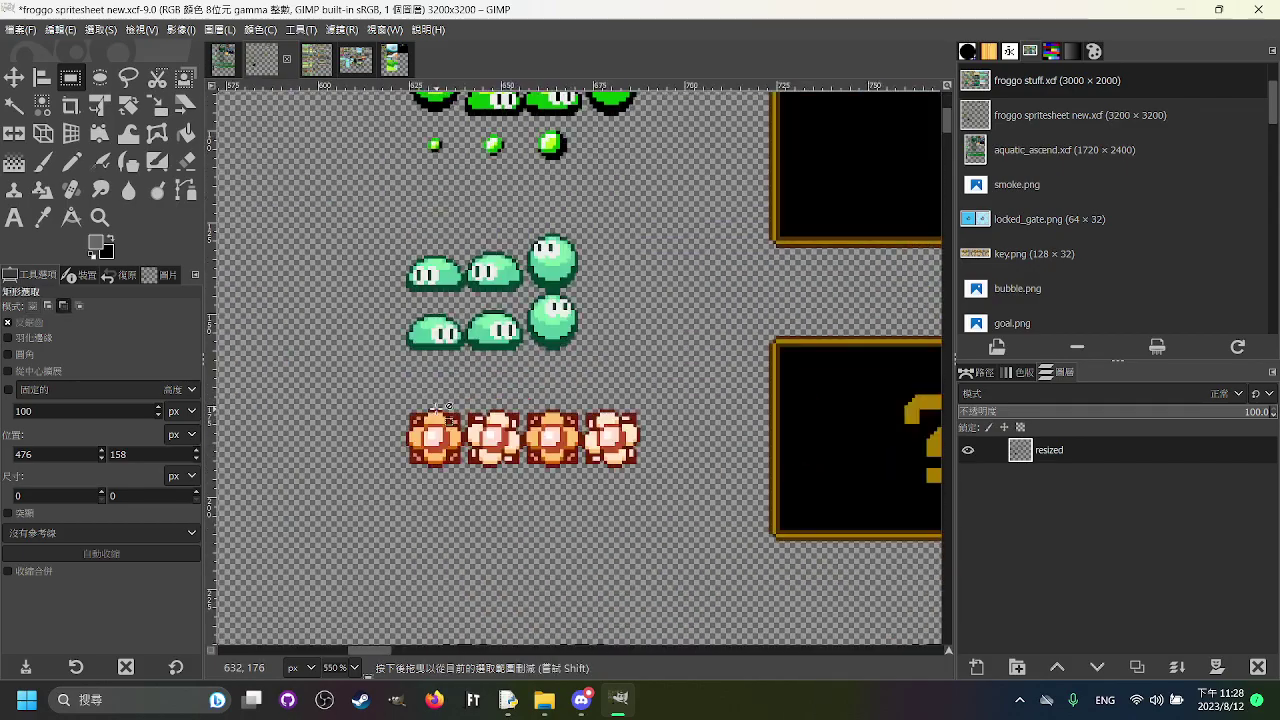
{"action": "left_click_drag", "start_coordinate": [378, 388], "coordinate": [692, 511]}
{"action": "scroll", "coordinate": [507, 445], "scroll_direction": "down", "scroll_amount": 2, "text": "ctrl"}
{"action": "left_click", "coordinate": [685, 420]}
Step: Examine the green and teal slime sprites and the gold-framed black panels beside them
{"action": "left_click_drag", "start_coordinate": [669, 346], "coordinate": [671, 300]}
{"action": "scroll", "coordinate": [656, 278], "scroll_direction": "up", "scroll_amount": 2}
{"action": "scroll", "coordinate": [600, 320], "scroll_direction": "right", "scroll_amount": 4}
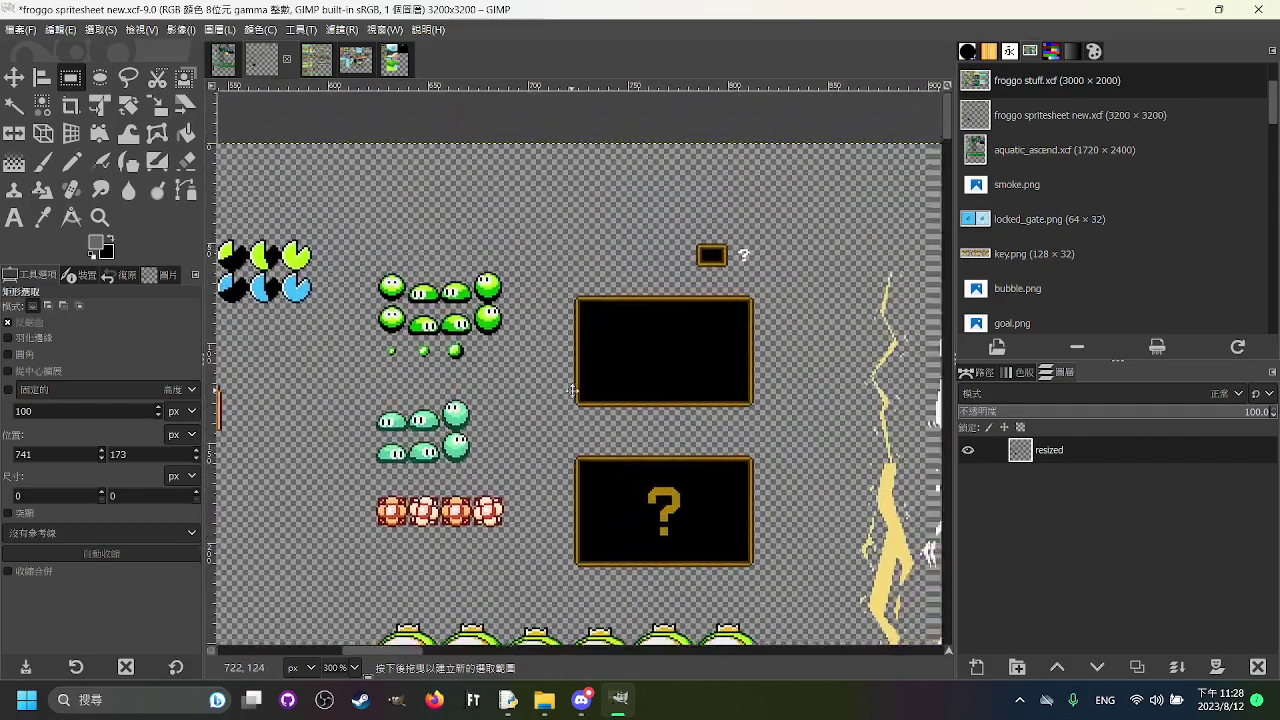
{"action": "scroll", "coordinate": [490, 368], "scroll_direction": "up", "scroll_amount": 1, "text": "ctrl"}
{"action": "left_click_drag", "start_coordinate": [490, 368], "coordinate": [488, 274]}
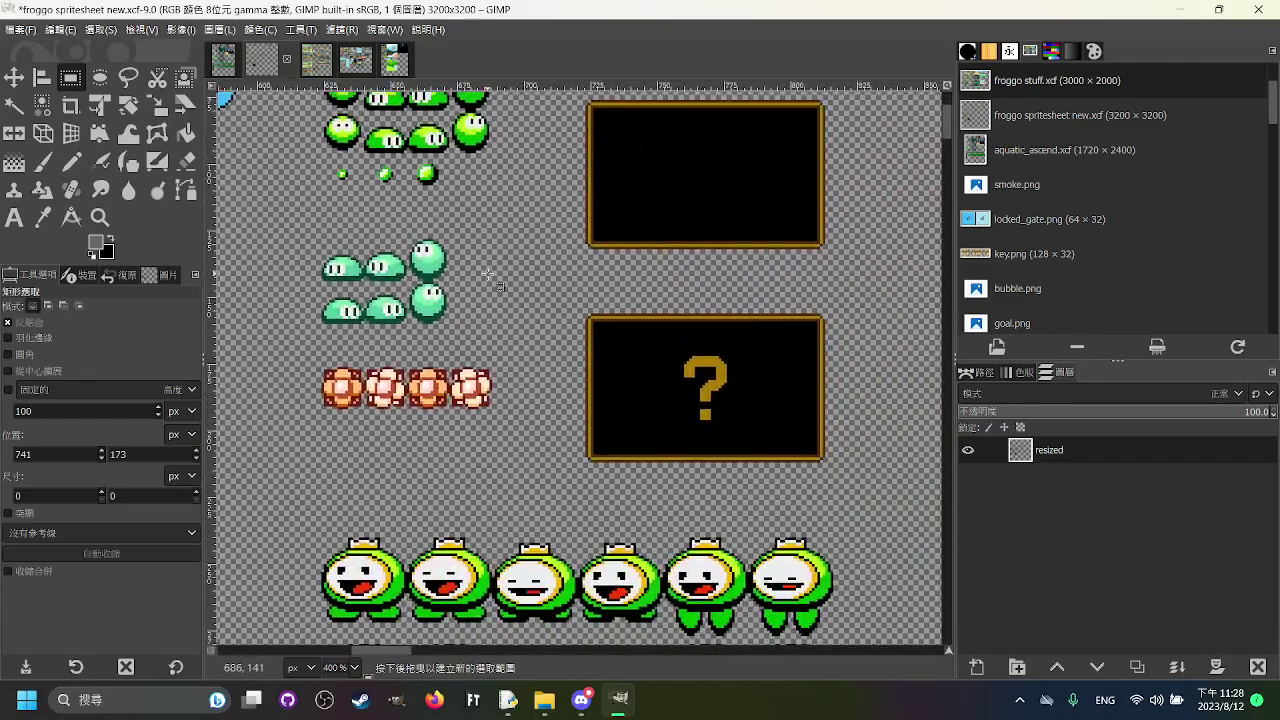
Step: Outline the green slime sprites with a selection of about 81 × 68 px, nudge it 2 px left and clear it
{"action": "left_click_drag", "start_coordinate": [548, 199], "coordinate": [471, 331]}
{"action": "scroll", "coordinate": [494, 303], "scroll_direction": "down", "scroll_amount": 1, "text": "ctrl"}
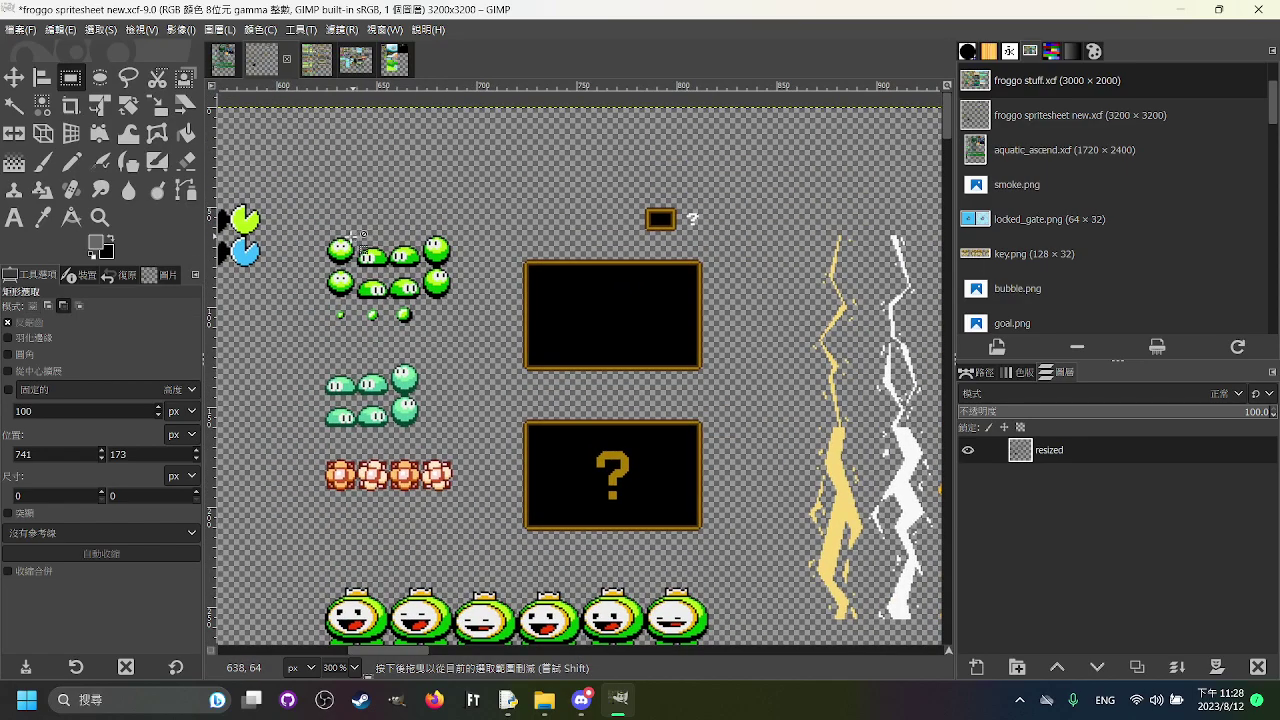
{"action": "left_click_drag", "start_coordinate": [316, 201], "coordinate": [476, 337]}
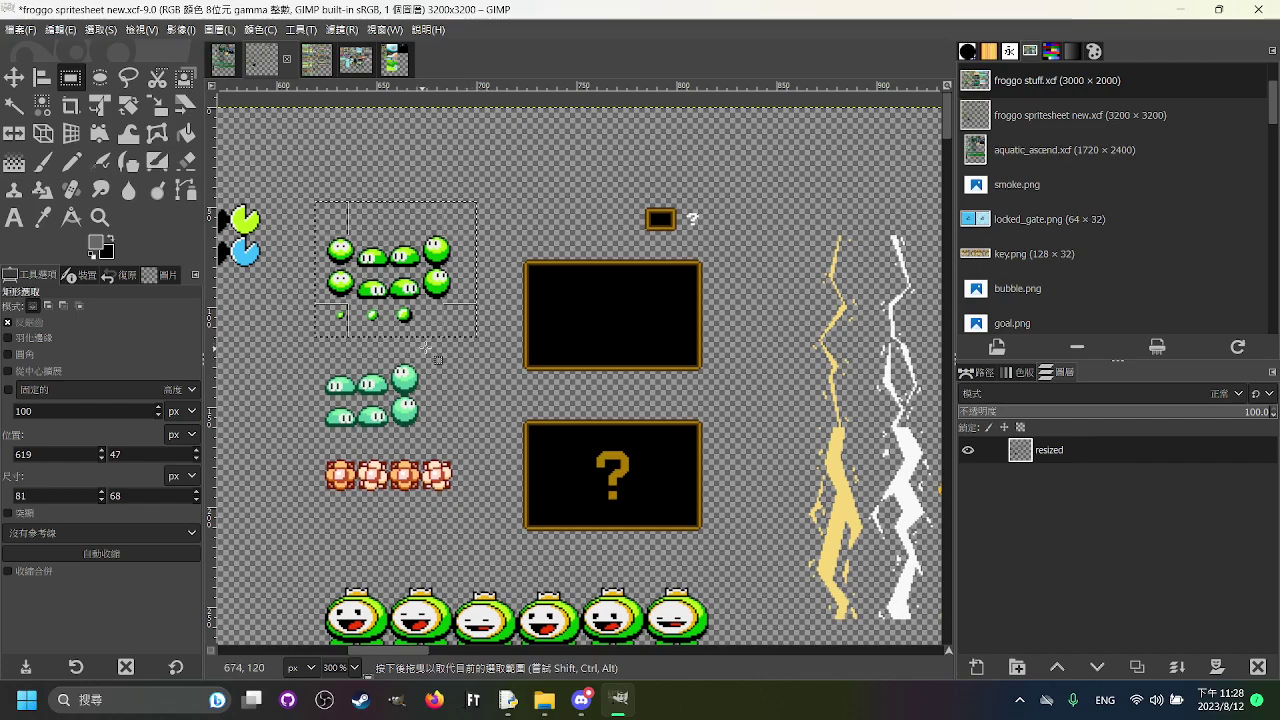
{"action": "key", "text": "Left"}
{"action": "key", "text": "Left"}
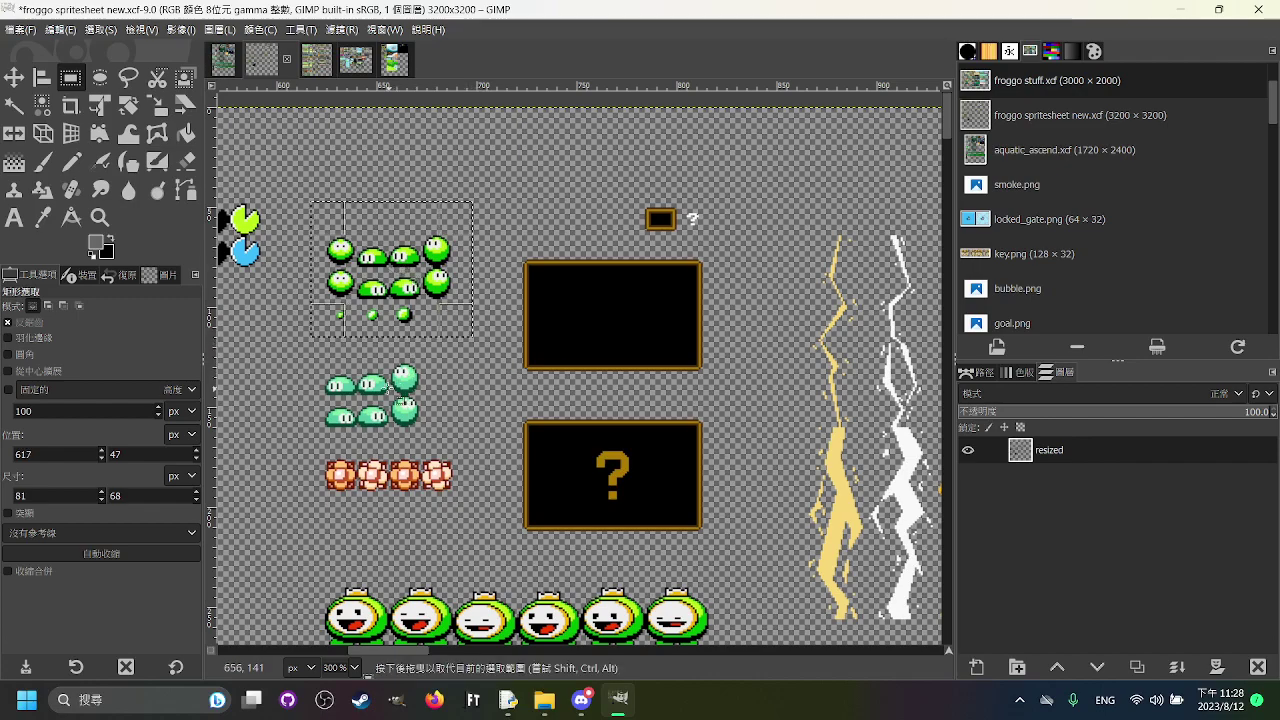
{"action": "left_click", "coordinate": [309, 346]}
Step: Outline the teal slimes, outline them again together with the orange flower blocks, and clear the selection
{"action": "left_click_drag", "start_coordinate": [307, 352], "coordinate": [438, 441]}
{"action": "left_click", "coordinate": [524, 431]}
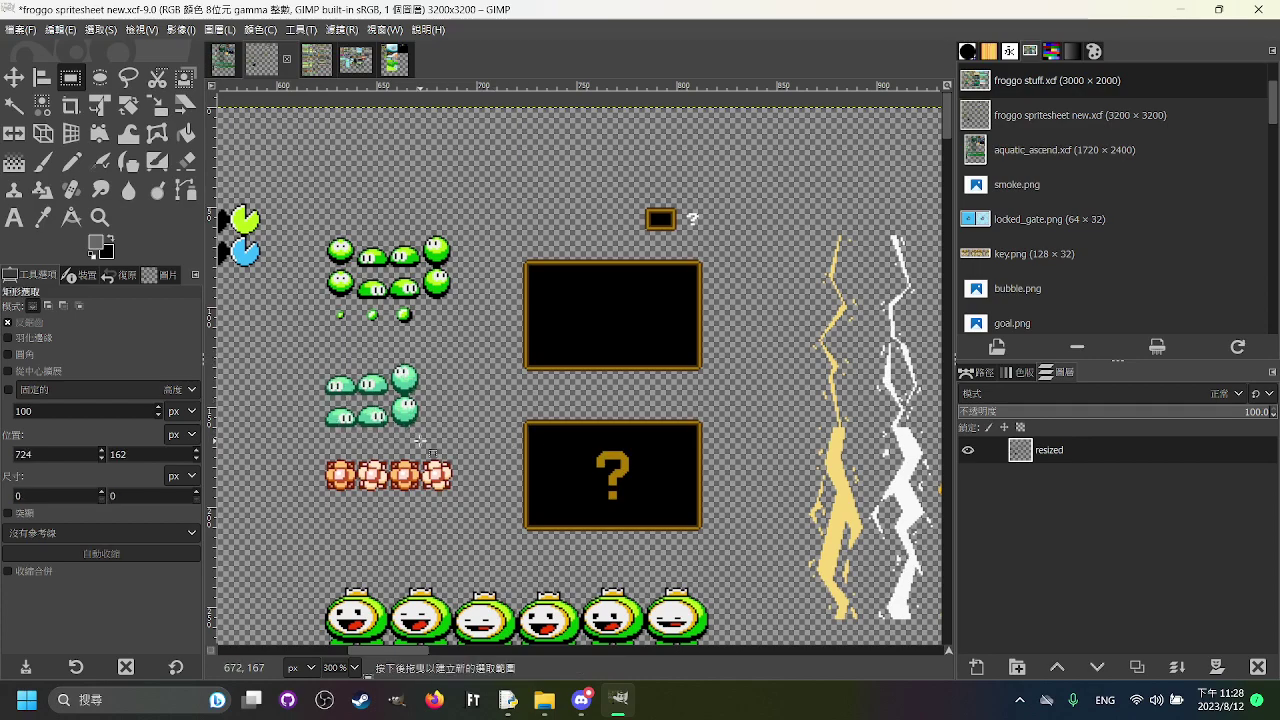
{"action": "left_click_drag", "start_coordinate": [313, 352], "coordinate": [473, 509]}
{"action": "mouse_move", "coordinate": [393, 424]}
{"action": "left_mouse_down"}
{"action": "mouse_move", "coordinate": [375, 426]}
{"action": "mouse_move", "coordinate": [390, 430]}
{"action": "mouse_move", "coordinate": [389, 419]}
{"action": "left_mouse_up"}
{"action": "left_click", "coordinate": [516, 458]}
Step: Outline the gold-framed black panels and the small frame above them with a selection and clear it
{"action": "left_click_drag", "start_coordinate": [619, 426], "coordinate": [568, 383]}
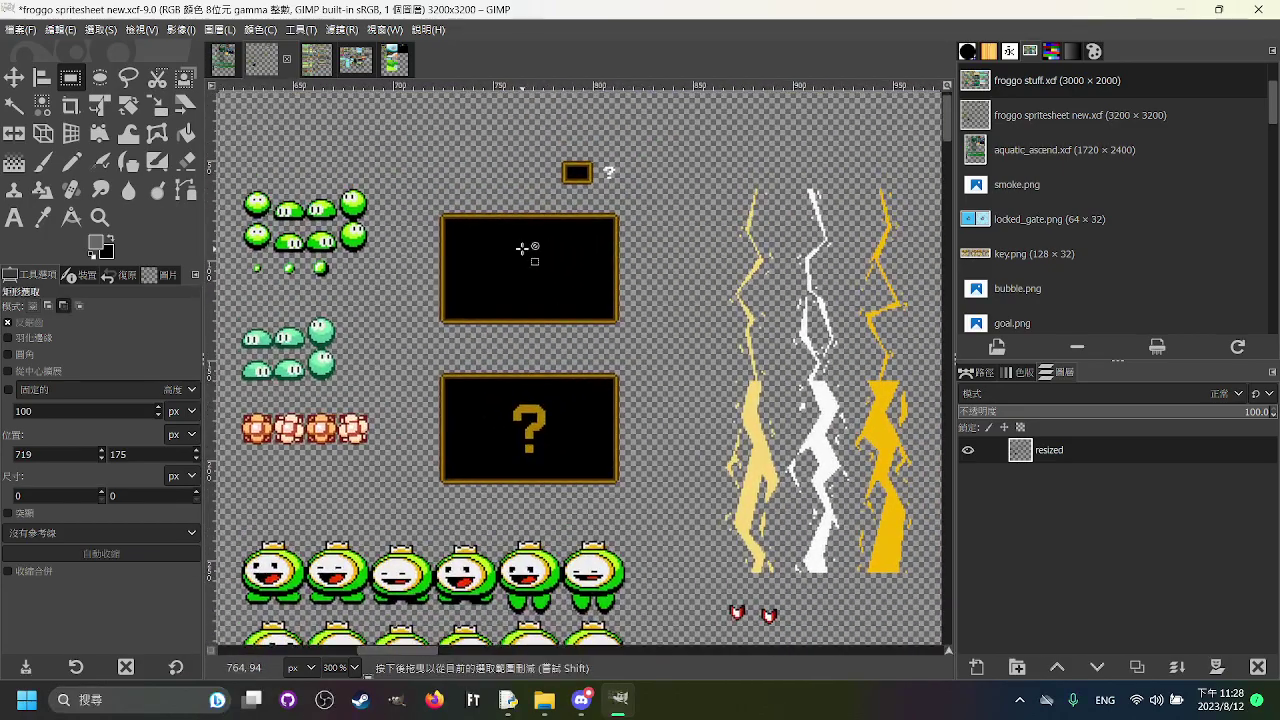
{"action": "scroll", "coordinate": [527, 247], "scroll_direction": "up", "scroll_amount": 1}
{"action": "left_click_drag", "start_coordinate": [409, 184], "coordinate": [694, 582]}
{"action": "left_click_drag", "start_coordinate": [580, 402], "coordinate": [575, 341]}
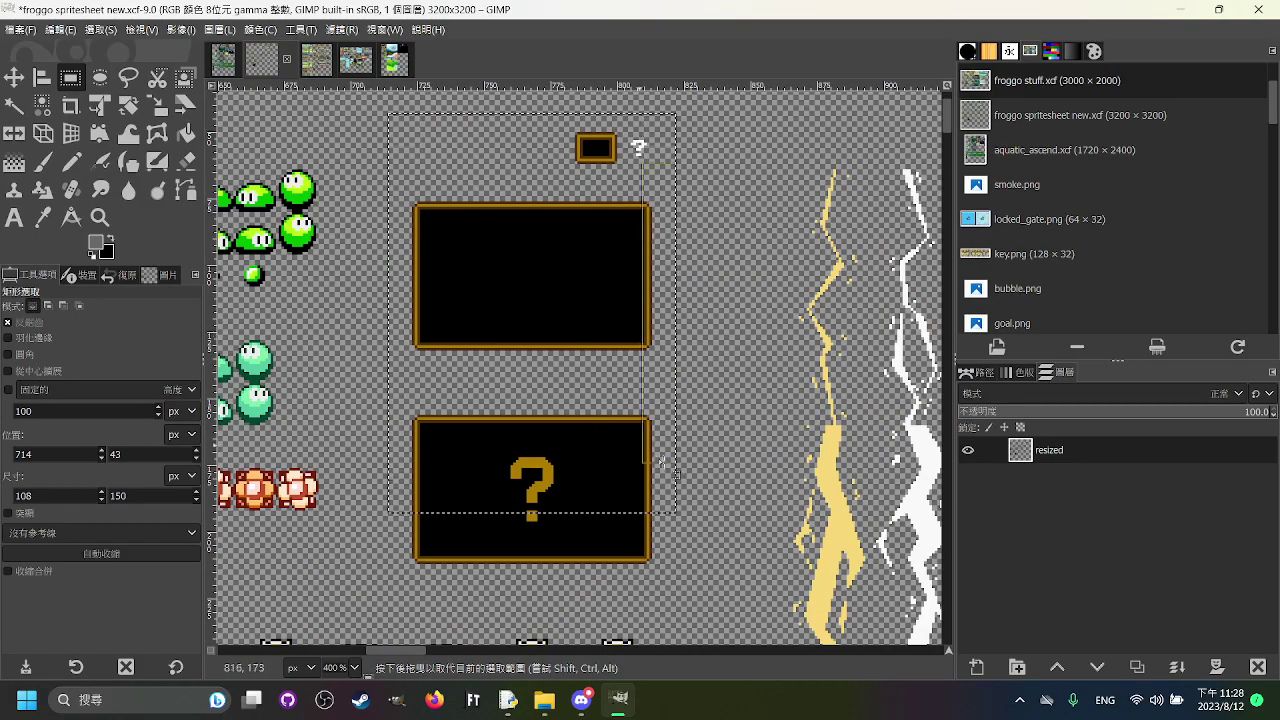
{"action": "left_click_drag", "start_coordinate": [653, 199], "coordinate": [686, 275]}
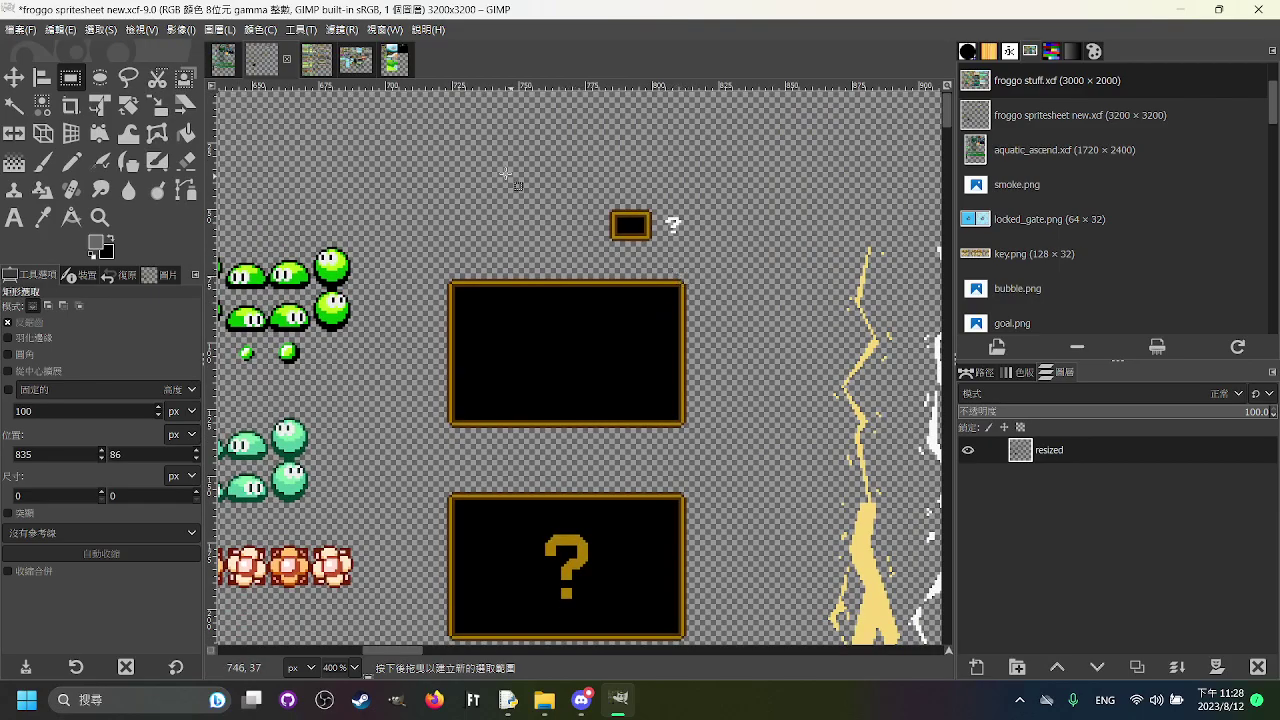
Step: Switch to the gui sheet image and examine its interface panels, level thumbnails and cracked keyhole tiles
{"action": "left_click", "coordinate": [354, 60]}
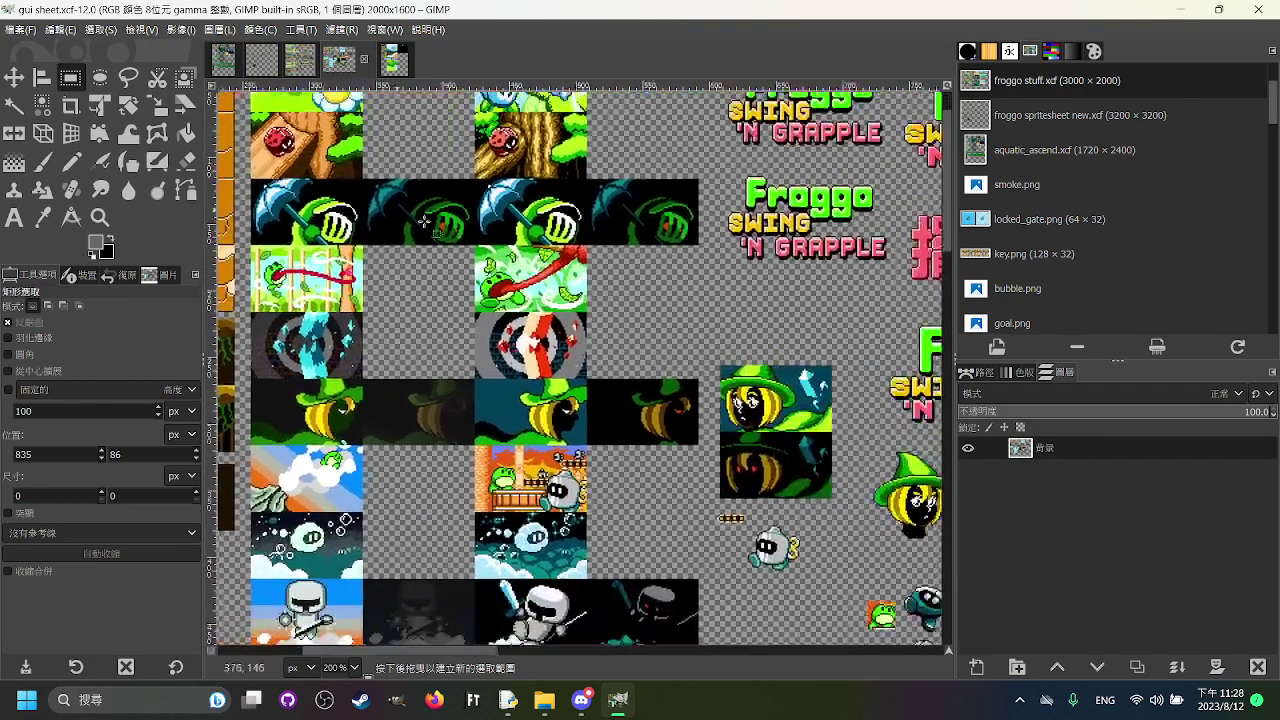
{"action": "key", "text": "1"}
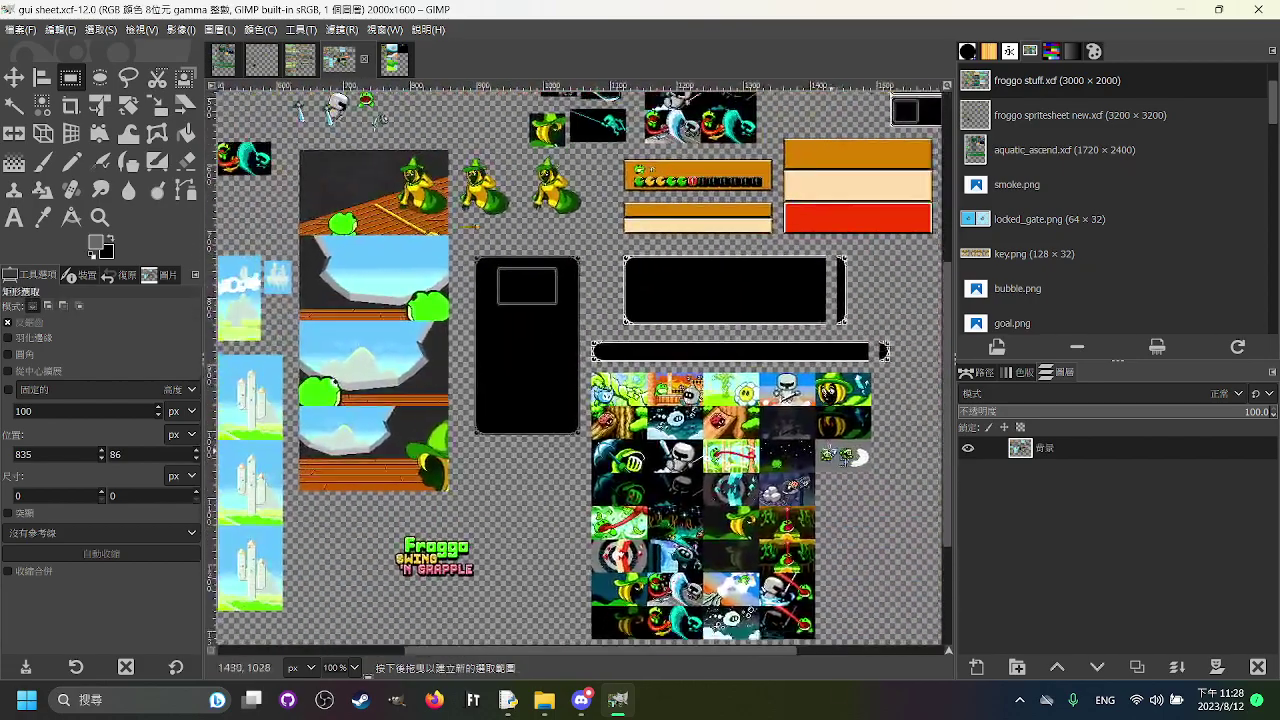
{"action": "scroll", "coordinate": [791, 519], "scroll_direction": "up", "scroll_amount": 1}
{"action": "left_click_drag", "start_coordinate": [791, 519], "coordinate": [617, 328]}
{"action": "scroll", "coordinate": [470, 206], "scroll_direction": "up", "scroll_amount": 1}
{"action": "left_click_drag", "start_coordinate": [470, 206], "coordinate": [686, 474]}
{"action": "scroll", "coordinate": [444, 243], "scroll_direction": "down", "scroll_amount": 1}
{"action": "left_click_drag", "start_coordinate": [285, 140], "coordinate": [623, 546]}
{"action": "left_click_drag", "start_coordinate": [285, 250], "coordinate": [461, 351]}
{"action": "scroll", "coordinate": [380, 342], "scroll_direction": "up", "scroll_amount": 1}
{"action": "left_click_drag", "start_coordinate": [319, 103], "coordinate": [538, 447]}
{"action": "scroll", "coordinate": [473, 231], "scroll_direction": "up", "scroll_amount": 1}
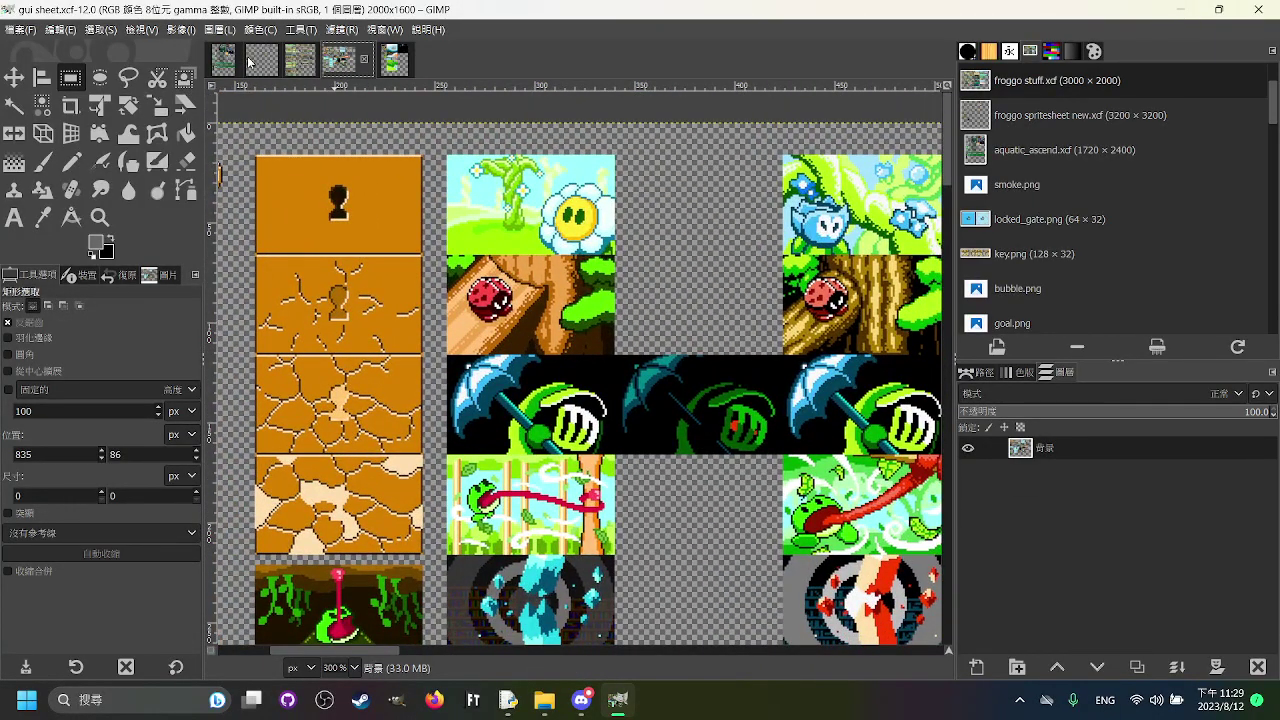
Step: Return to the froggo spritesheet and outline the small gold frame and white question mark with a selection about 43 × 30 px, then clear it
{"action": "left_click", "coordinate": [226, 62]}
{"action": "left_click", "coordinate": [266, 57]}
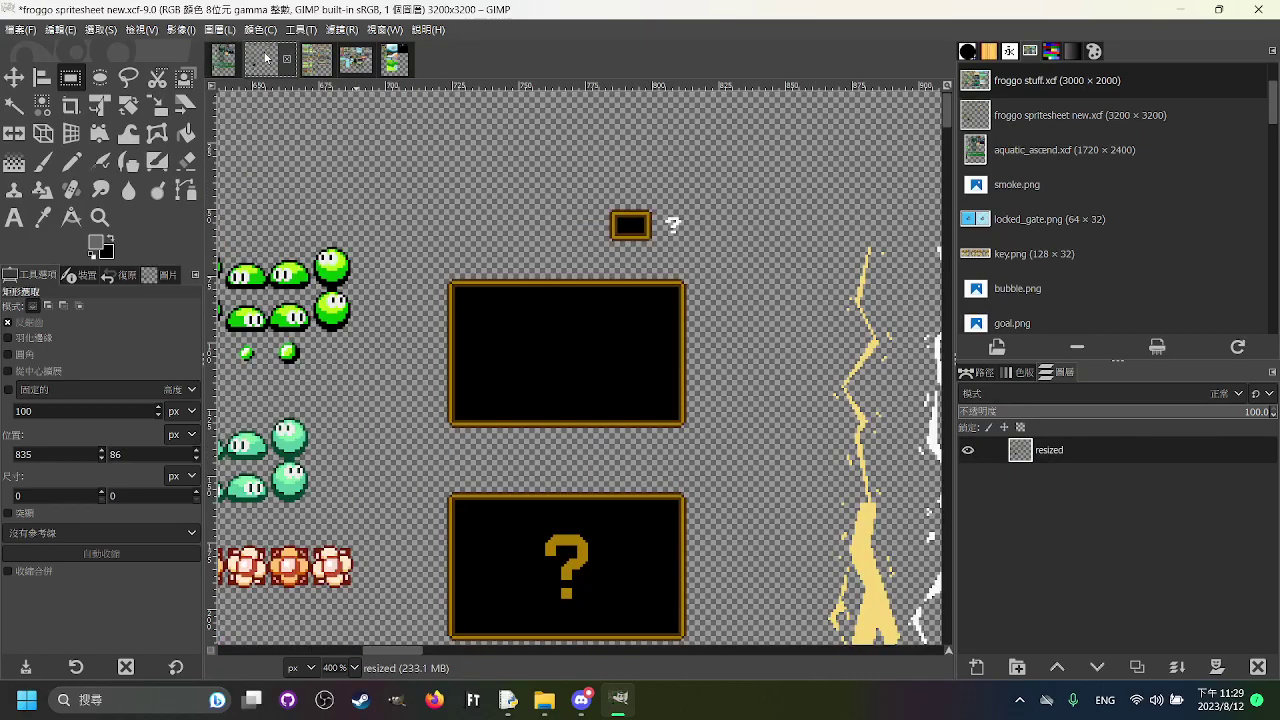
{"action": "scroll", "coordinate": [548, 235], "scroll_direction": "down", "scroll_amount": 2}
{"action": "scroll", "coordinate": [548, 235], "scroll_direction": "up", "scroll_amount": 4, "text": "ctrl"}
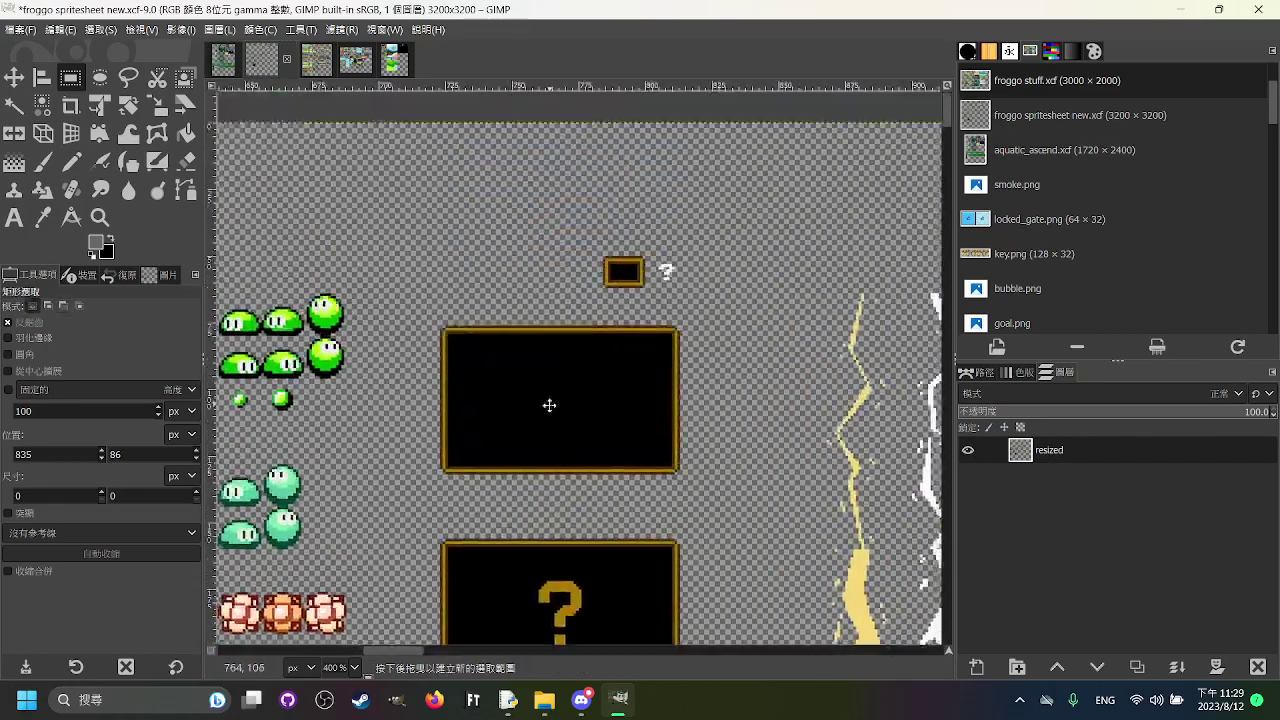
{"action": "left_click_drag", "start_coordinate": [536, 216], "coordinate": [765, 376]}
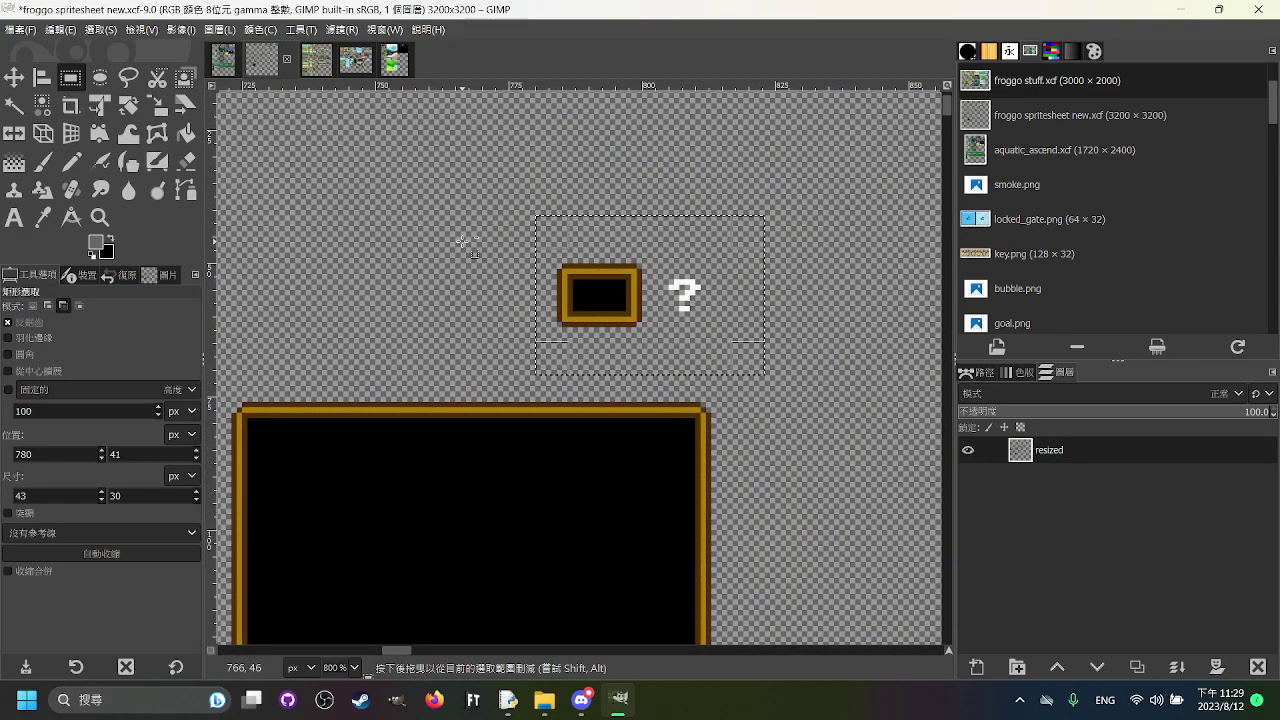
{"action": "scroll", "coordinate": [468, 243], "scroll_direction": "down", "scroll_amount": 3, "text": "ctrl"}
{"action": "left_click", "coordinate": [682, 346]}
Step: Outline both large gold-framed panels together with the small frame and question mark above them, and clear the selection
{"action": "scroll", "coordinate": [637, 323], "scroll_direction": "down", "scroll_amount": 2}
{"action": "left_click_drag", "start_coordinate": [511, 340], "coordinate": [763, 330]}
{"action": "scroll", "coordinate": [610, 288], "scroll_direction": "down", "scroll_amount": 1}
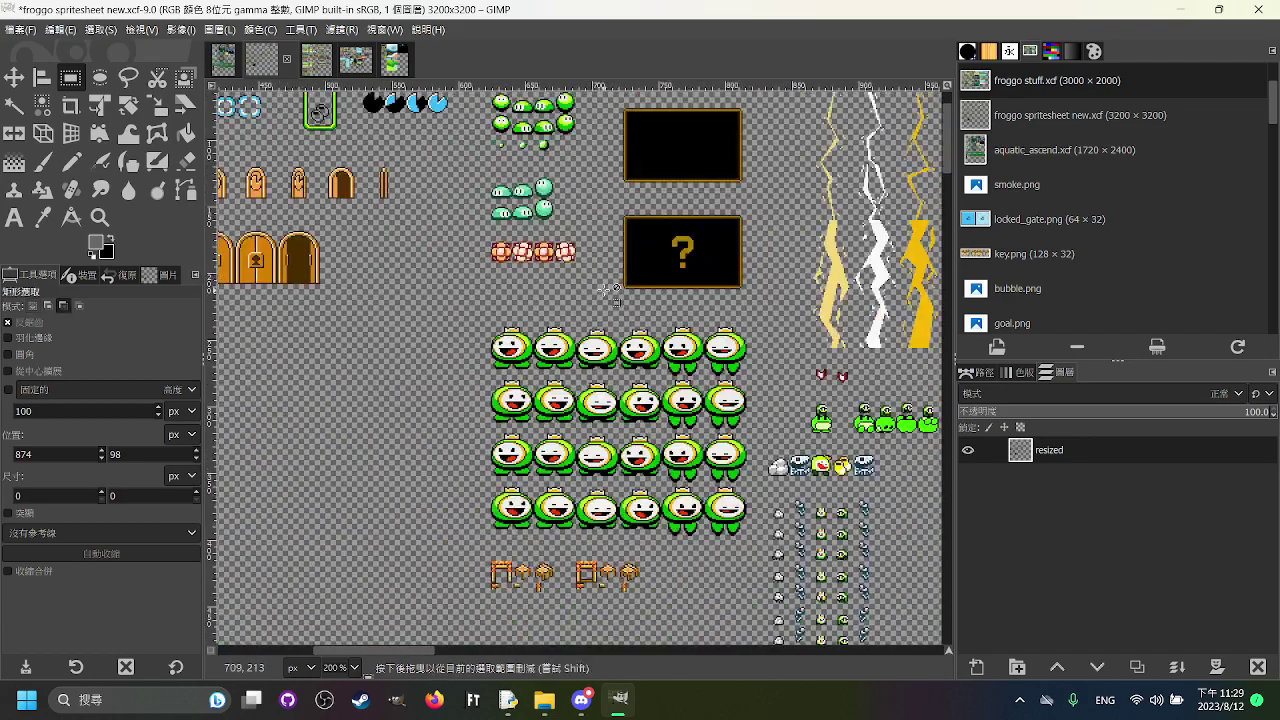
{"action": "left_click_drag", "start_coordinate": [660, 234], "coordinate": [646, 437]}
{"action": "scroll", "coordinate": [613, 371], "scroll_direction": "up", "scroll_amount": 1}
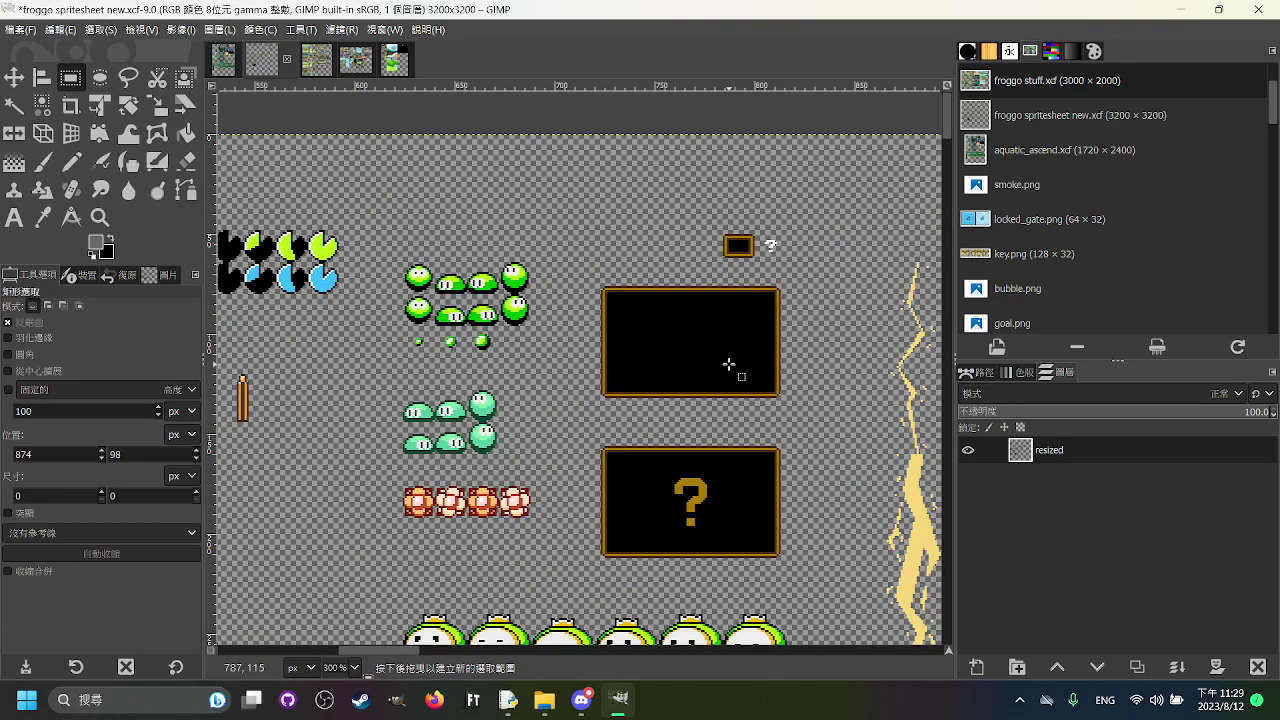
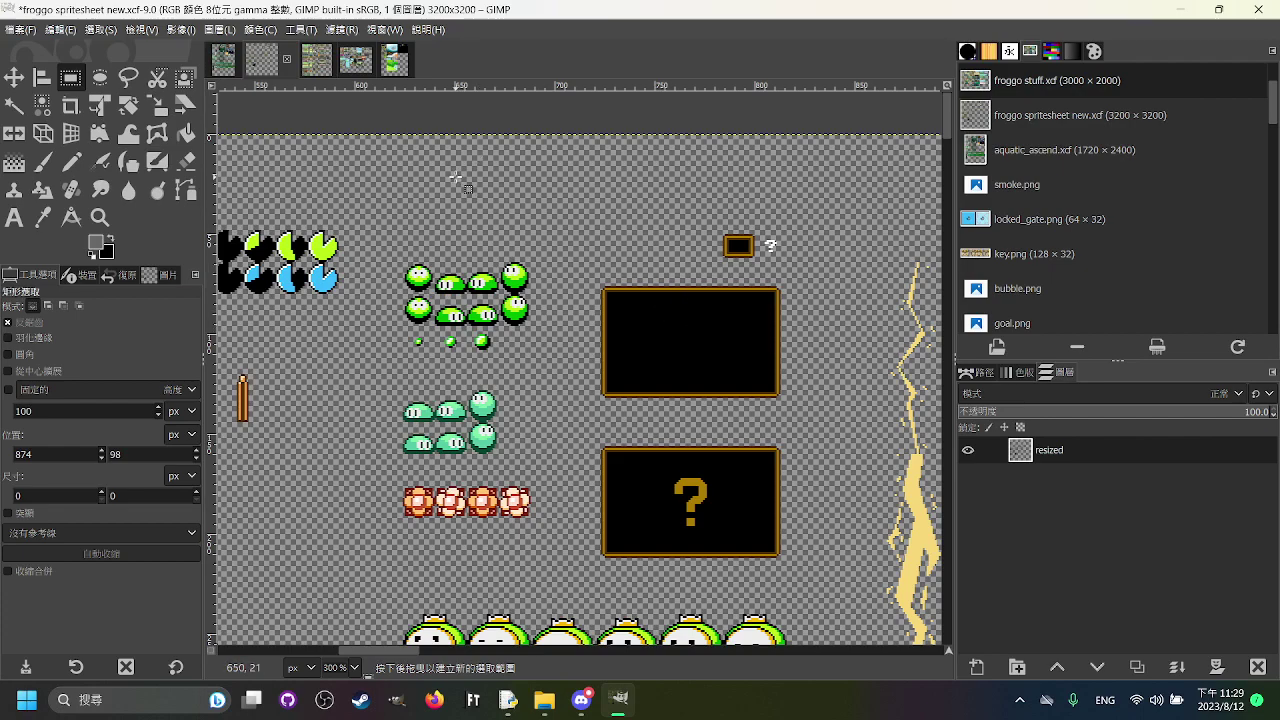
{"action": "left_click_drag", "start_coordinate": [561, 196], "coordinate": [806, 583]}
{"action": "left_click", "coordinate": [854, 571]}
Step: Outline the four rows of crowned green characters below the panels and clear the selection
{"action": "scroll", "coordinate": [545, 392], "scroll_direction": "down", "scroll_amount": 10}
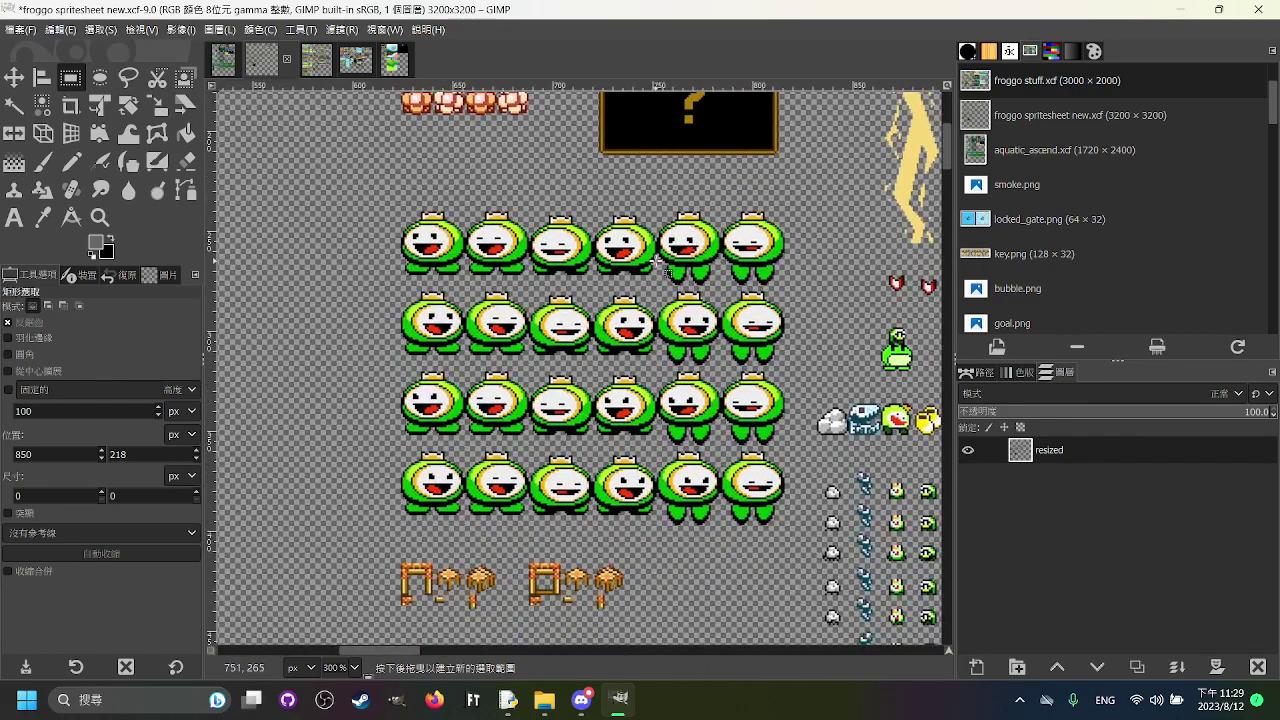
{"action": "scroll", "coordinate": [657, 263], "scroll_direction": "down", "scroll_amount": 1}
{"action": "left_click_drag", "start_coordinate": [370, 148], "coordinate": [807, 580]}
{"action": "left_click", "coordinate": [852, 511]}
Step: Outline the columns of tiny character sprites beside the crowned characters, reposition the selection and clear it
{"action": "scroll", "coordinate": [451, 330], "scroll_direction": "right", "scroll_amount": 10}
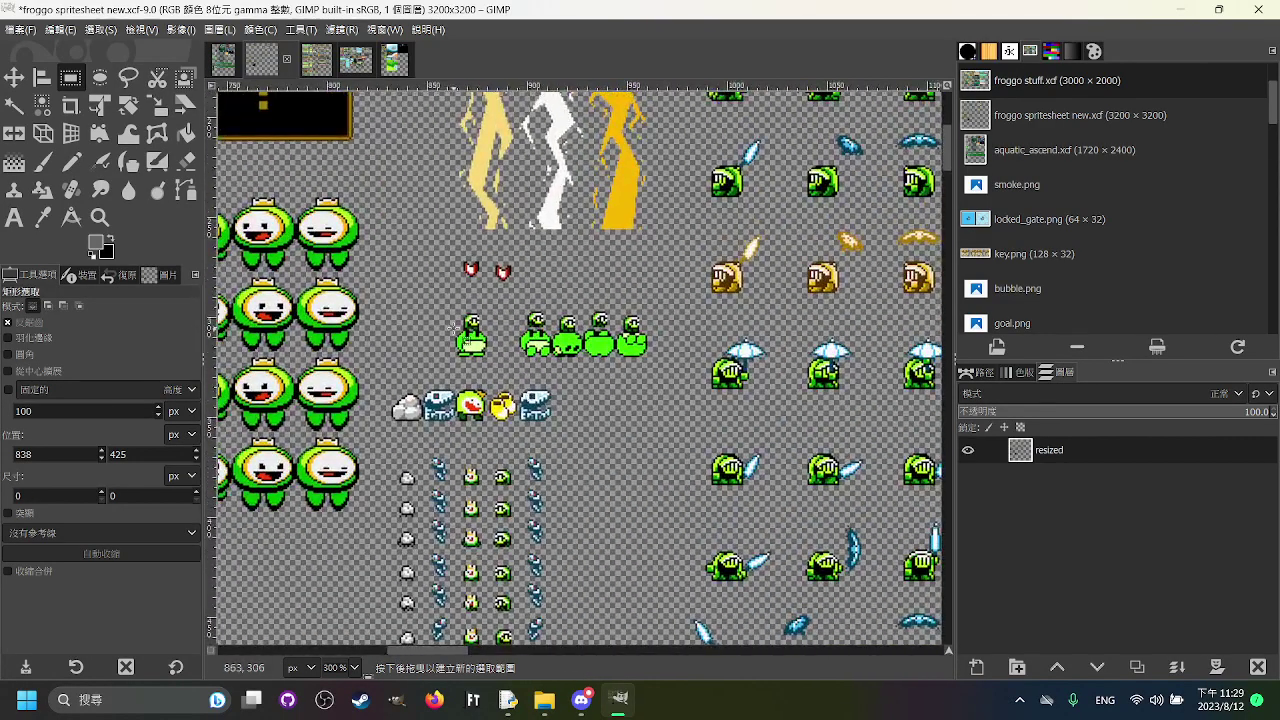
{"action": "scroll", "coordinate": [608, 323], "scroll_direction": "down", "scroll_amount": 7}
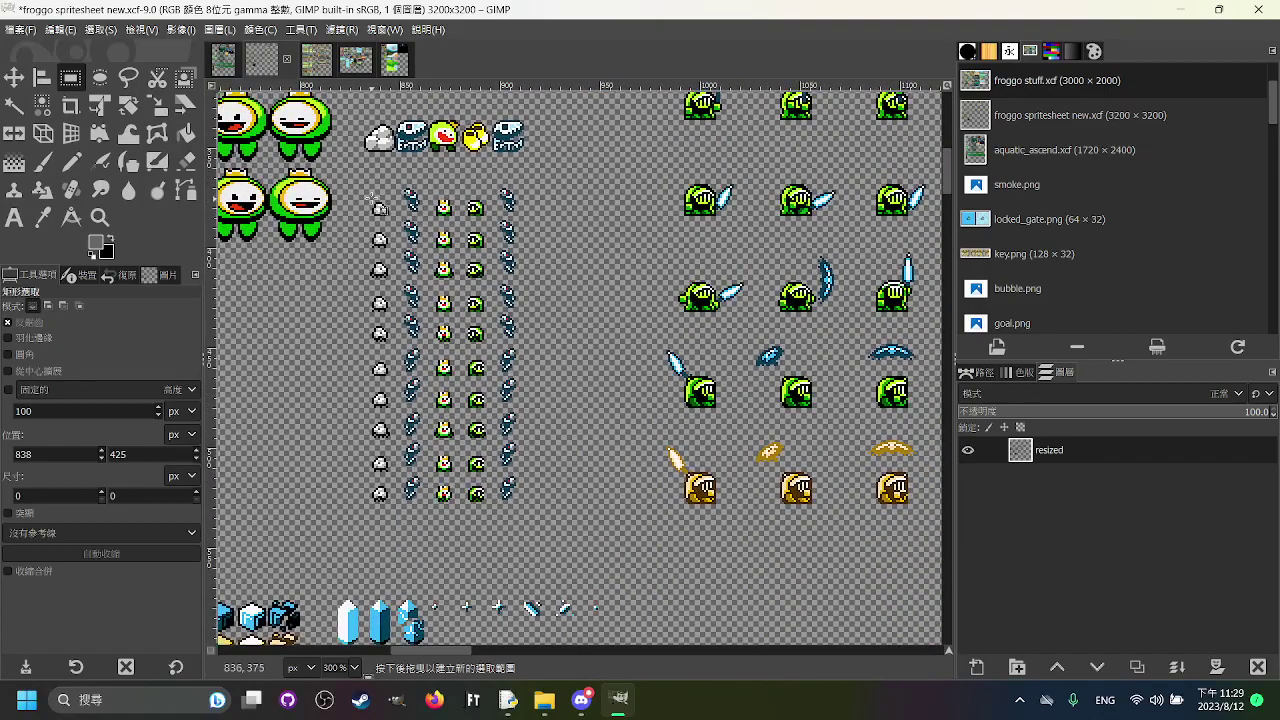
{"action": "mouse_move", "coordinate": [358, 178]}
{"action": "left_mouse_down"}
{"action": "mouse_move", "coordinate": [632, 477]}
{"action": "mouse_move", "coordinate": [594, 556]}
{"action": "left_mouse_up"}
{"action": "left_click_drag", "start_coordinate": [484, 420], "coordinate": [472, 342]}
{"action": "left_click_drag", "start_coordinate": [490, 470], "coordinate": [492, 508]}
{"action": "left_click", "coordinate": [648, 510]}
Step: Outline the white column of tiny sprites at about 22 × 223 px, outline the remaining columns at about 107 × 231 px, and clear the selection
{"action": "left_click_drag", "start_coordinate": [452, 243], "coordinate": [481, 307]}
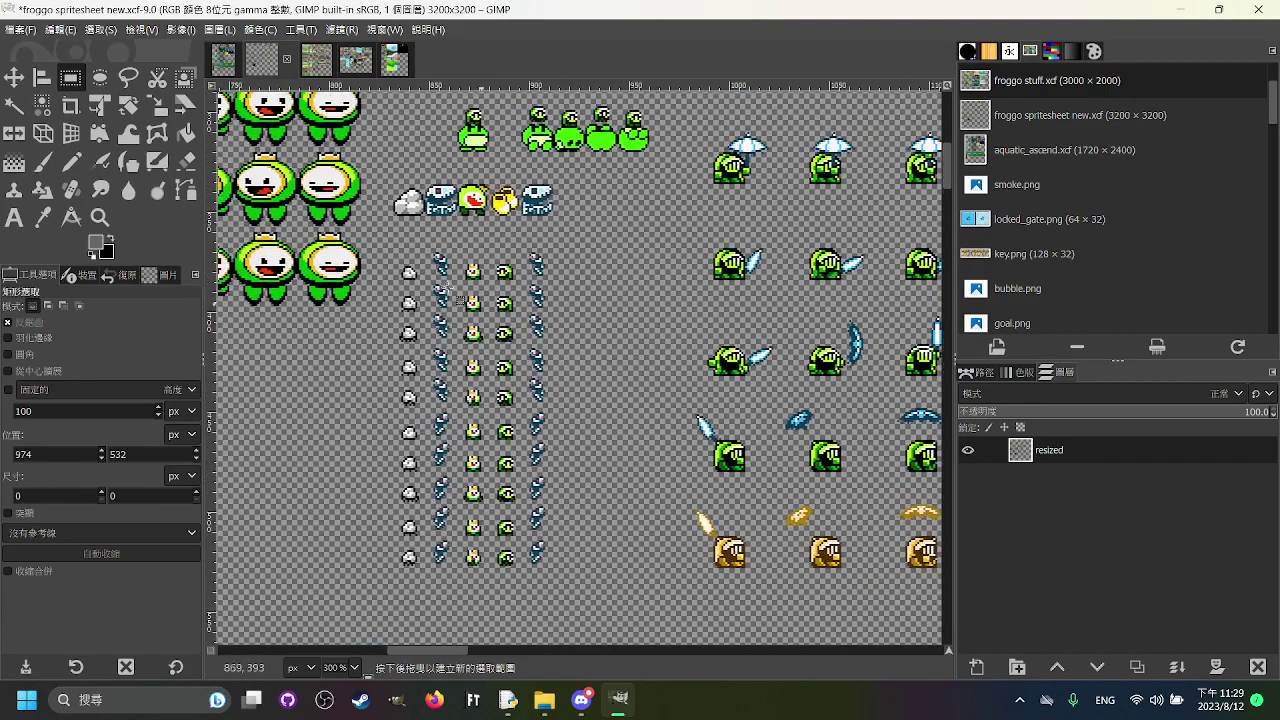
{"action": "left_click_drag", "start_coordinate": [382, 161], "coordinate": [412, 580]}
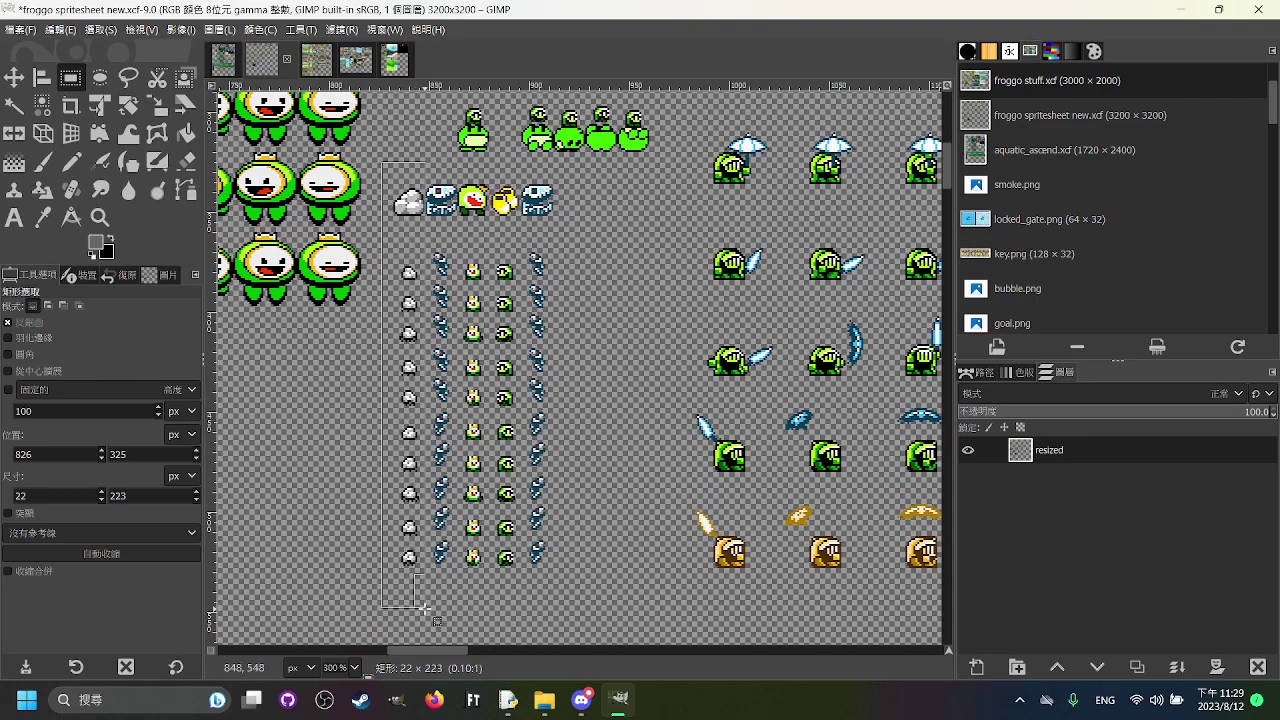
{"action": "left_click", "coordinate": [533, 218]}
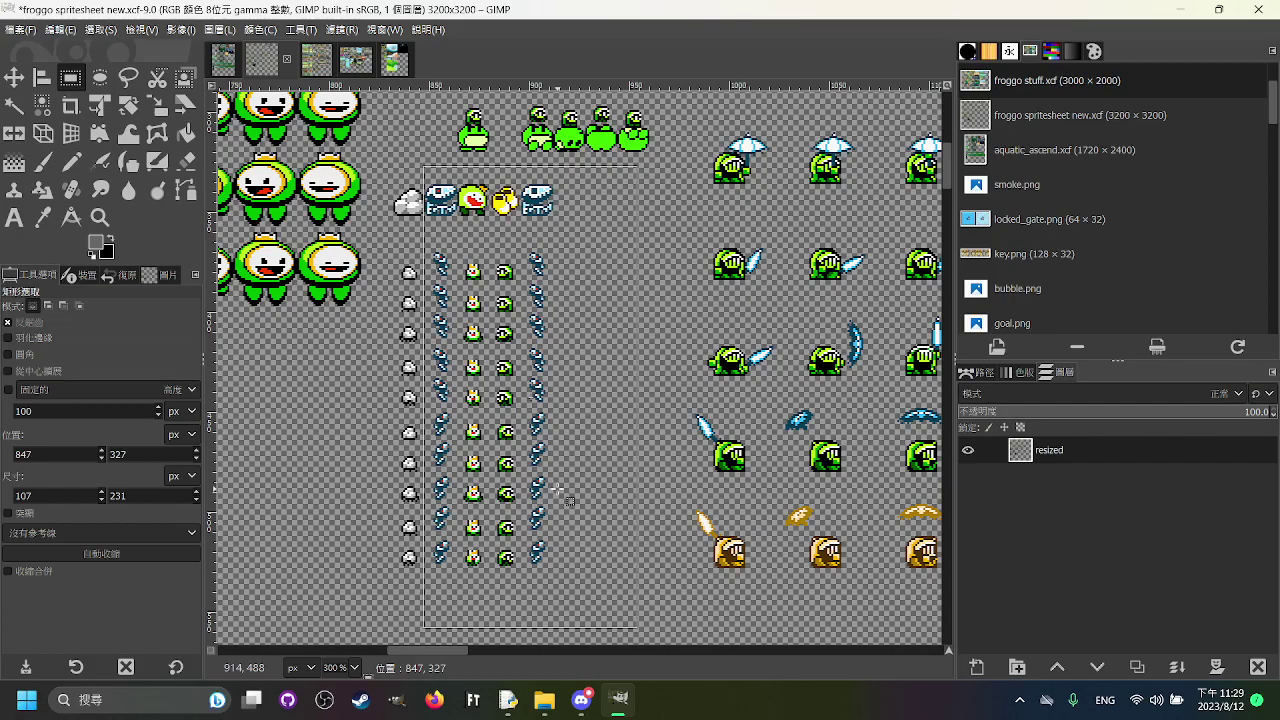
{"action": "left_click", "coordinate": [762, 417]}
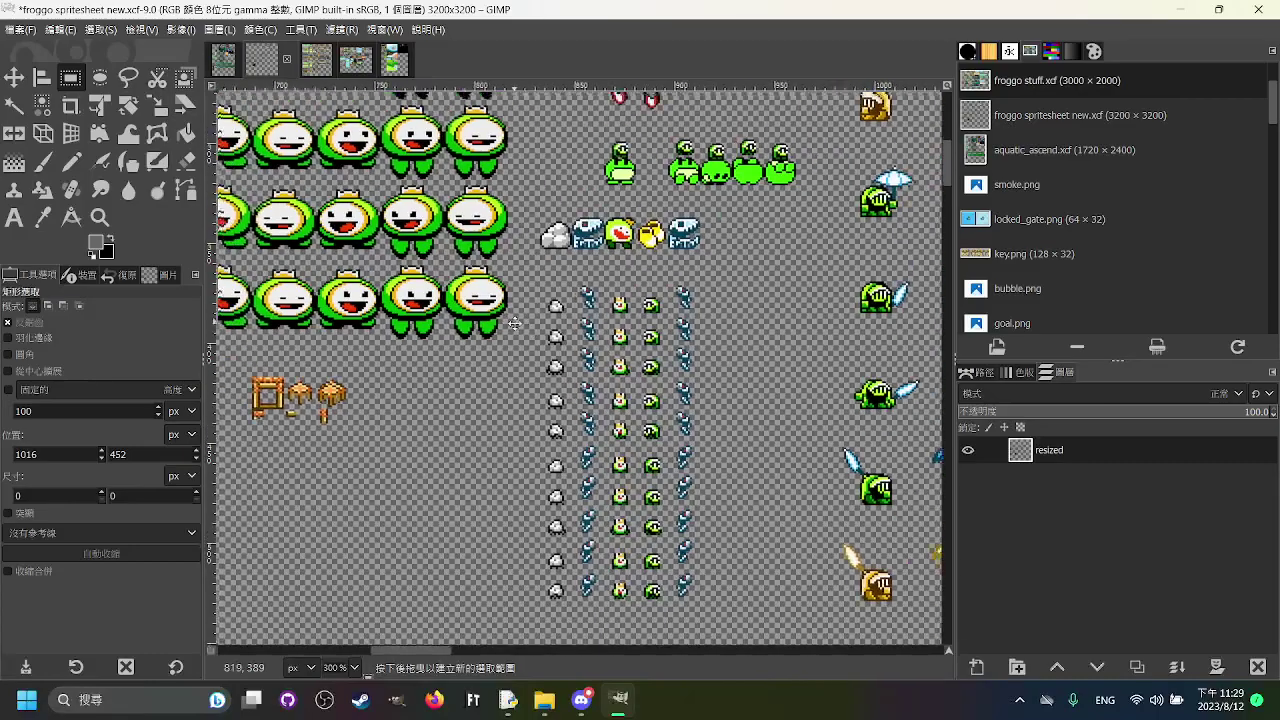
Step: Examine the rows of green knight sprites with umbrella poses, from the first frames across to the last ones
{"action": "scroll", "coordinate": [513, 323], "scroll_direction": "up", "scroll_amount": 5}
{"action": "scroll", "coordinate": [791, 287], "scroll_direction": "right", "scroll_amount": 3}
{"action": "left_click_drag", "start_coordinate": [791, 287], "coordinate": [481, 224]}
{"action": "scroll", "coordinate": [743, 288], "scroll_direction": "down", "scroll_amount": 1}
{"action": "left_click_drag", "start_coordinate": [743, 288], "coordinate": [515, 361]}
{"action": "scroll", "coordinate": [515, 359], "scroll_direction": "left", "scroll_amount": 3}
{"action": "scroll", "coordinate": [515, 359], "scroll_direction": "up", "scroll_amount": 1}
{"action": "scroll", "coordinate": [859, 345], "scroll_direction": "right", "scroll_amount": 4}
{"action": "left_click_drag", "start_coordinate": [498, 292], "coordinate": [582, 268]}
{"action": "scroll", "coordinate": [584, 269], "scroll_direction": "left", "scroll_amount": 1}
{"action": "scroll", "coordinate": [590, 290], "scroll_direction": "up", "scroll_amount": 2}
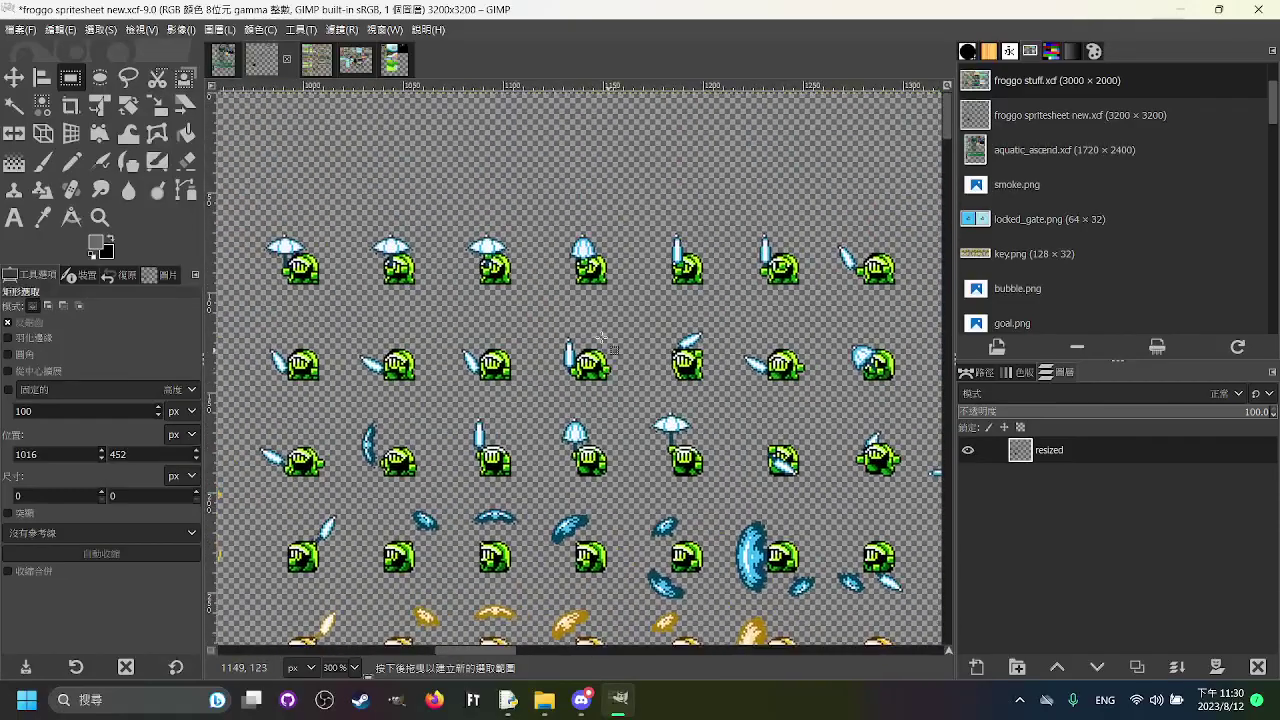
{"action": "scroll", "coordinate": [470, 300], "scroll_direction": "down", "scroll_amount": 1}
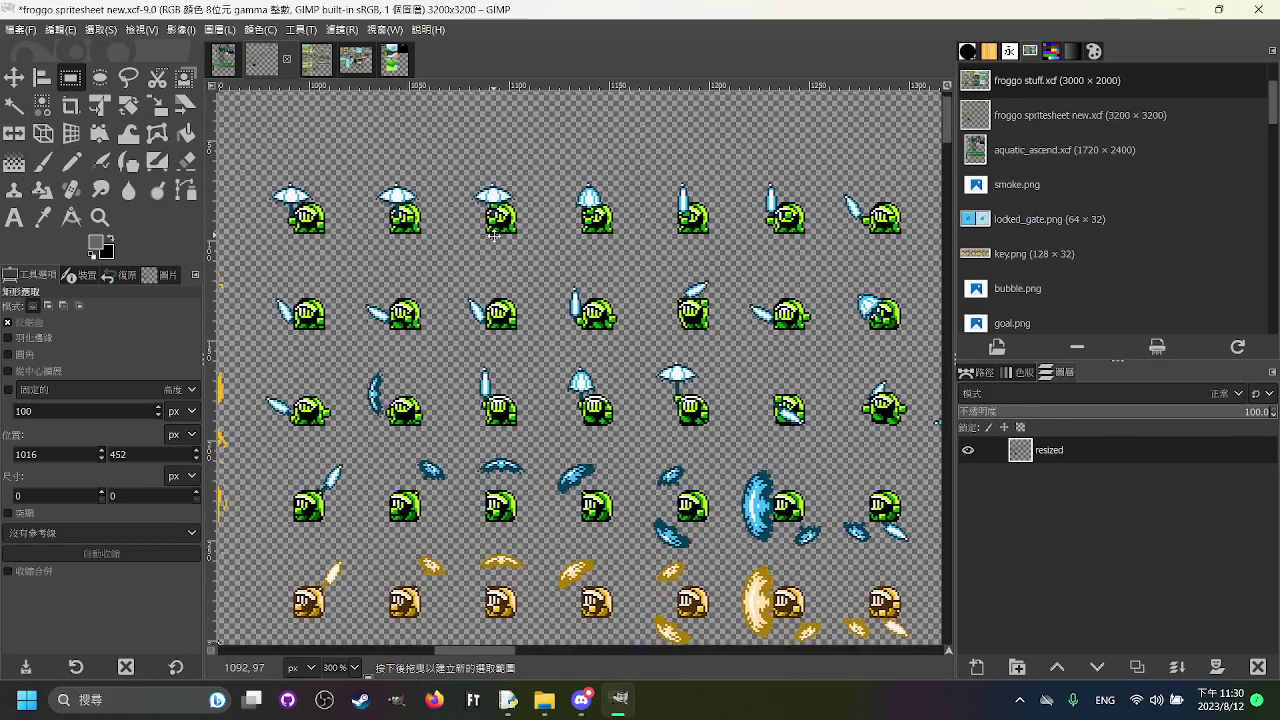
{"action": "scroll", "coordinate": [360, 230], "scroll_direction": "up", "scroll_amount": 1}
{"action": "scroll", "coordinate": [400, 250], "scroll_direction": "left", "scroll_amount": 1}
{"action": "scroll", "coordinate": [440, 267], "scroll_direction": "right", "scroll_amount": 8}
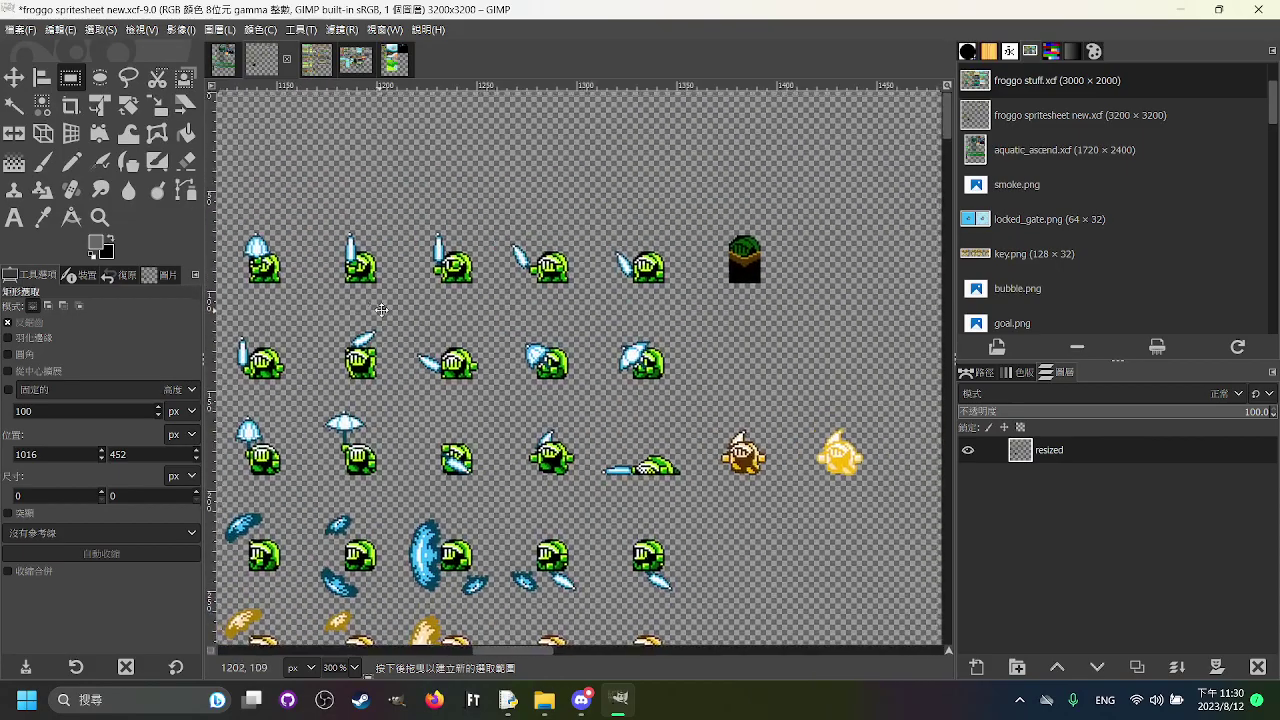
{"action": "scroll", "coordinate": [700, 275], "scroll_direction": "left", "scroll_amount": 3}
{"action": "scroll", "coordinate": [708, 277], "scroll_direction": "right", "scroll_amount": 2}
Step: Outline the dark green-topped black sprite after the first knight row with a selection about 37 × 60 px, clear it, and repeat once
{"action": "left_click_drag", "start_coordinate": [740, 213], "coordinate": [813, 332]}
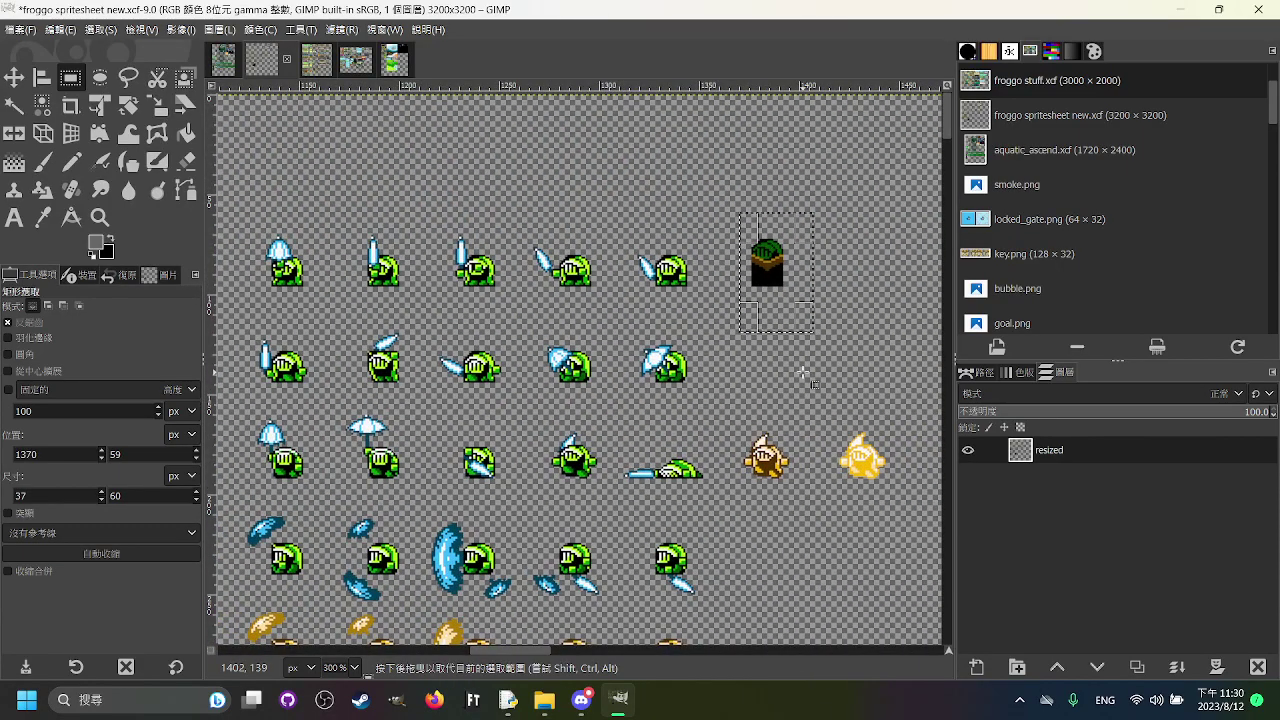
{"action": "left_click", "coordinate": [518, 282]}
{"action": "scroll", "coordinate": [728, 294], "scroll_direction": "left", "scroll_amount": 3}
{"action": "scroll", "coordinate": [730, 300], "scroll_direction": "right", "scroll_amount": 3}
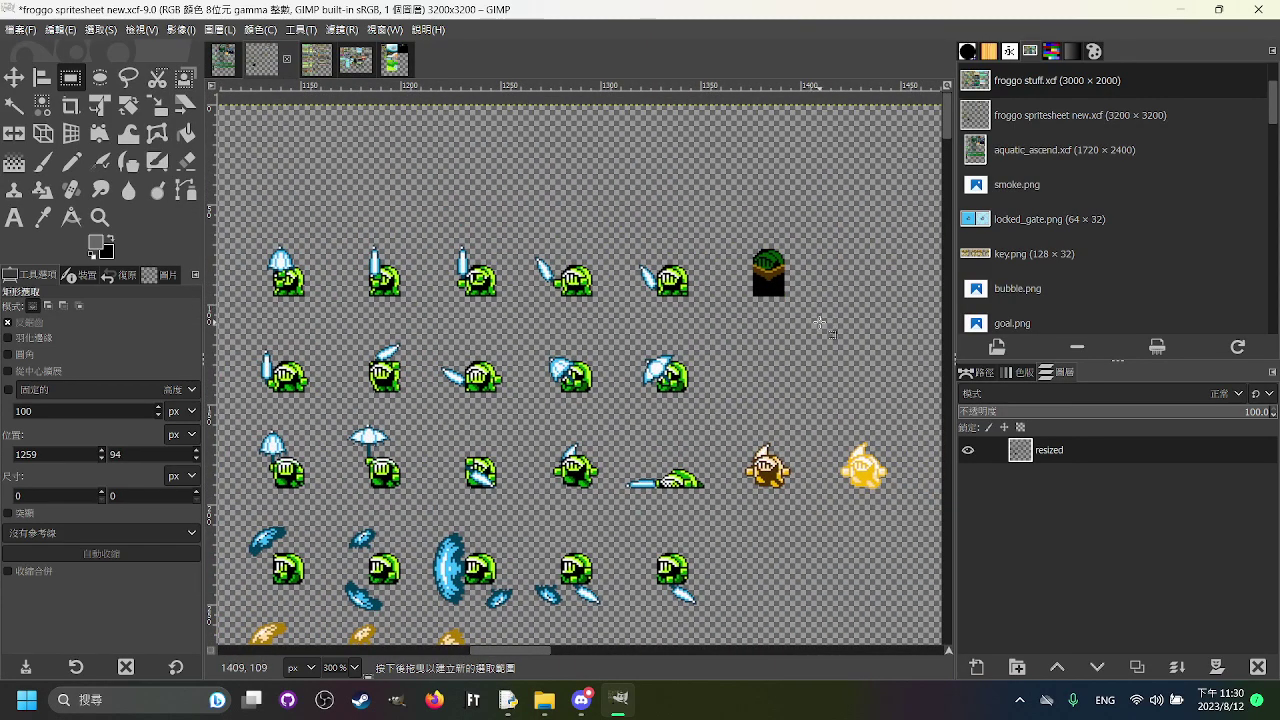
{"action": "left_click_drag", "start_coordinate": [734, 222], "coordinate": [821, 325]}
{"action": "left_click", "coordinate": [744, 370]}
Step: Outline the first umbrella-holding knight in the upper row with a selection and clear it
{"action": "left_click_drag", "start_coordinate": [535, 296], "coordinate": [917, 304]}
{"action": "left_click_drag", "start_coordinate": [502, 348], "coordinate": [775, 266]}
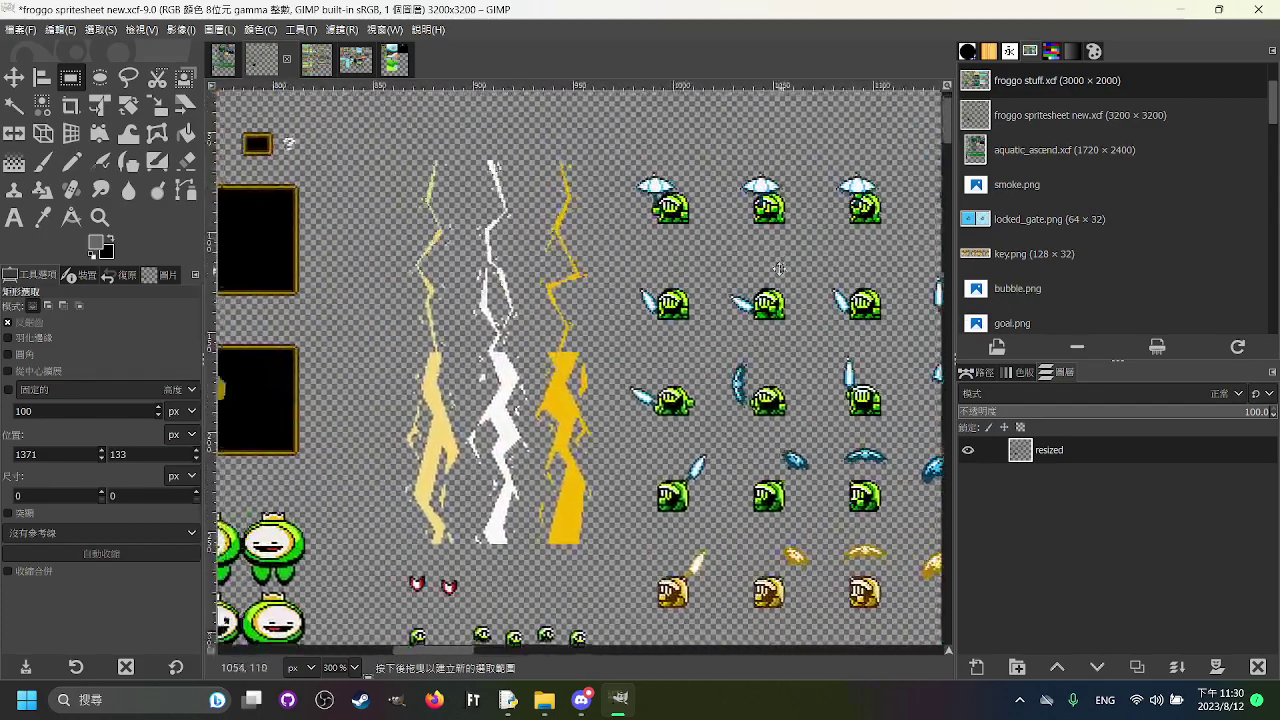
{"action": "scroll", "coordinate": [775, 265], "scroll_direction": "right", "scroll_amount": 4}
{"action": "scroll", "coordinate": [751, 366], "scroll_direction": "right", "scroll_amount": 4}
{"action": "scroll", "coordinate": [751, 366], "scroll_direction": "up", "scroll_amount": 1}
{"action": "scroll", "coordinate": [860, 388], "scroll_direction": "left", "scroll_amount": 5}
{"action": "left_click_drag", "start_coordinate": [860, 388], "coordinate": [812, 397]}
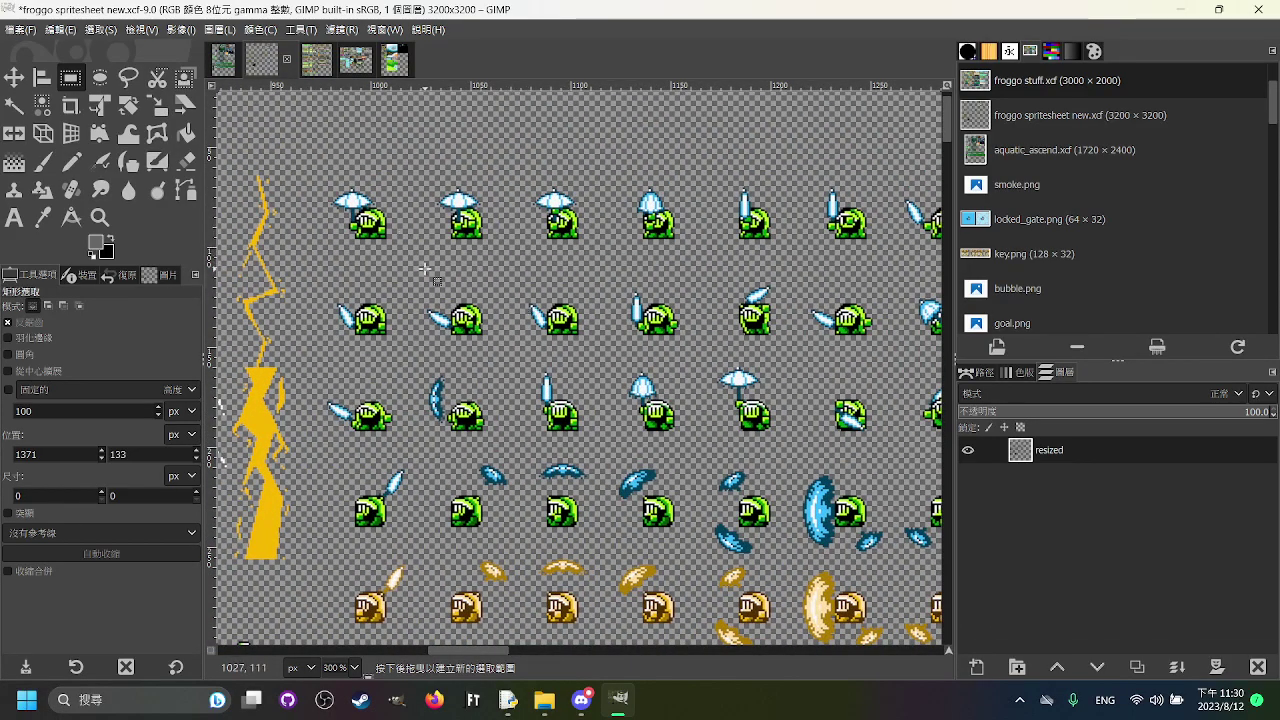
{"action": "left_click_drag", "start_coordinate": [404, 258], "coordinate": [324, 183]}
{"action": "left_click", "coordinate": [494, 221]}
Step: Examine the knight animation frames from the lightning bolts across to the golden knights and back
{"action": "left_click_drag", "start_coordinate": [411, 313], "coordinate": [587, 328]}
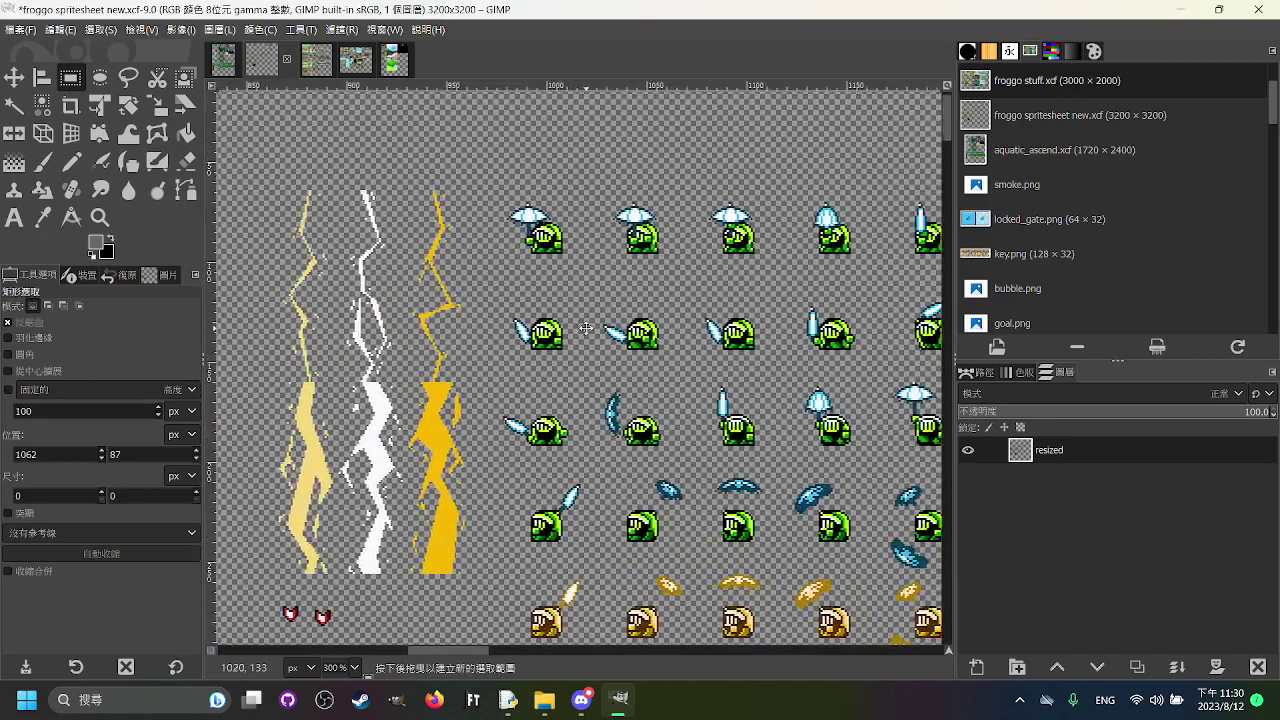
{"action": "scroll", "coordinate": [586, 328], "scroll_direction": "right", "scroll_amount": 4}
{"action": "scroll", "coordinate": [371, 319], "scroll_direction": "right", "scroll_amount": 12}
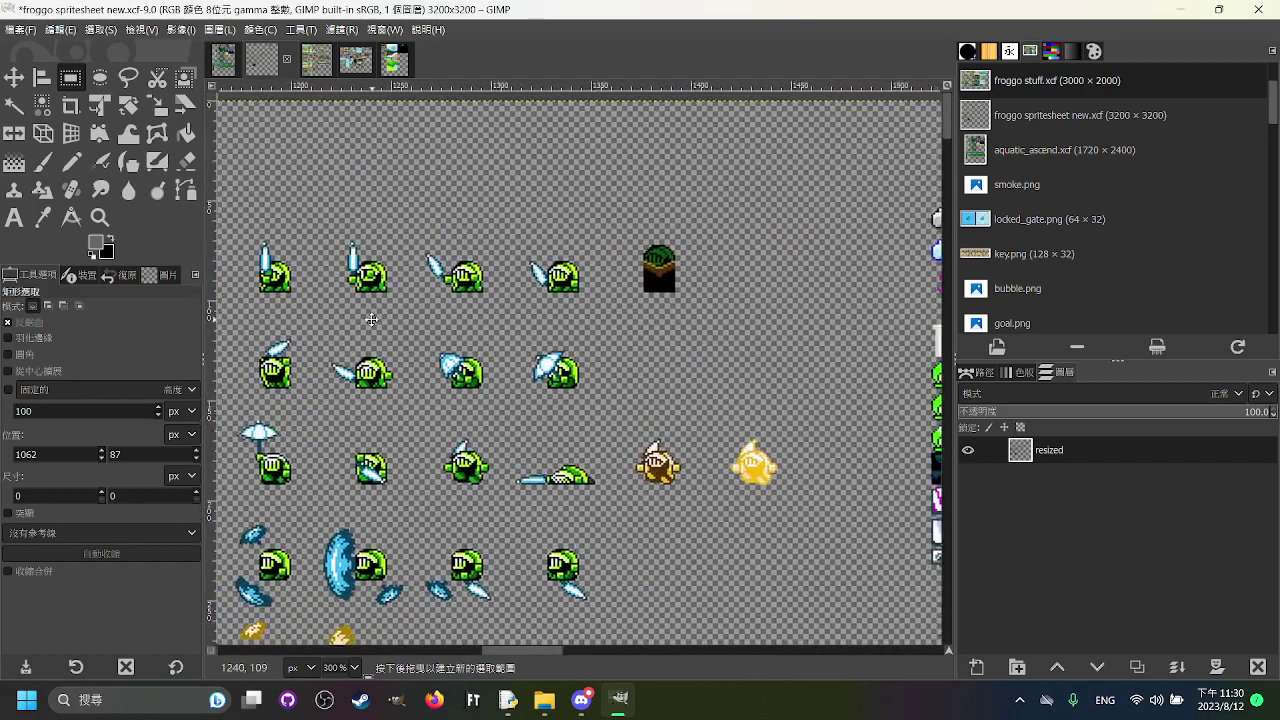
{"action": "left_click_drag", "start_coordinate": [371, 319], "coordinate": [367, 318]}
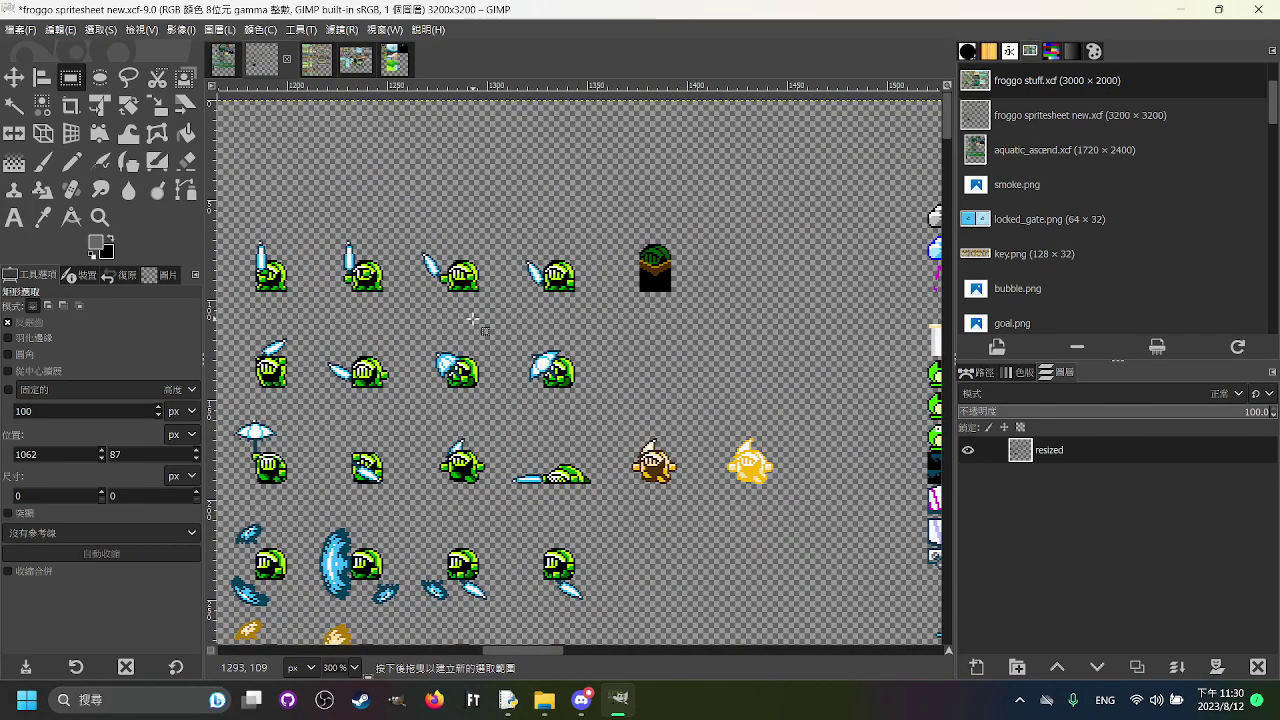
{"action": "left_click_drag", "start_coordinate": [480, 321], "coordinate": [596, 329]}
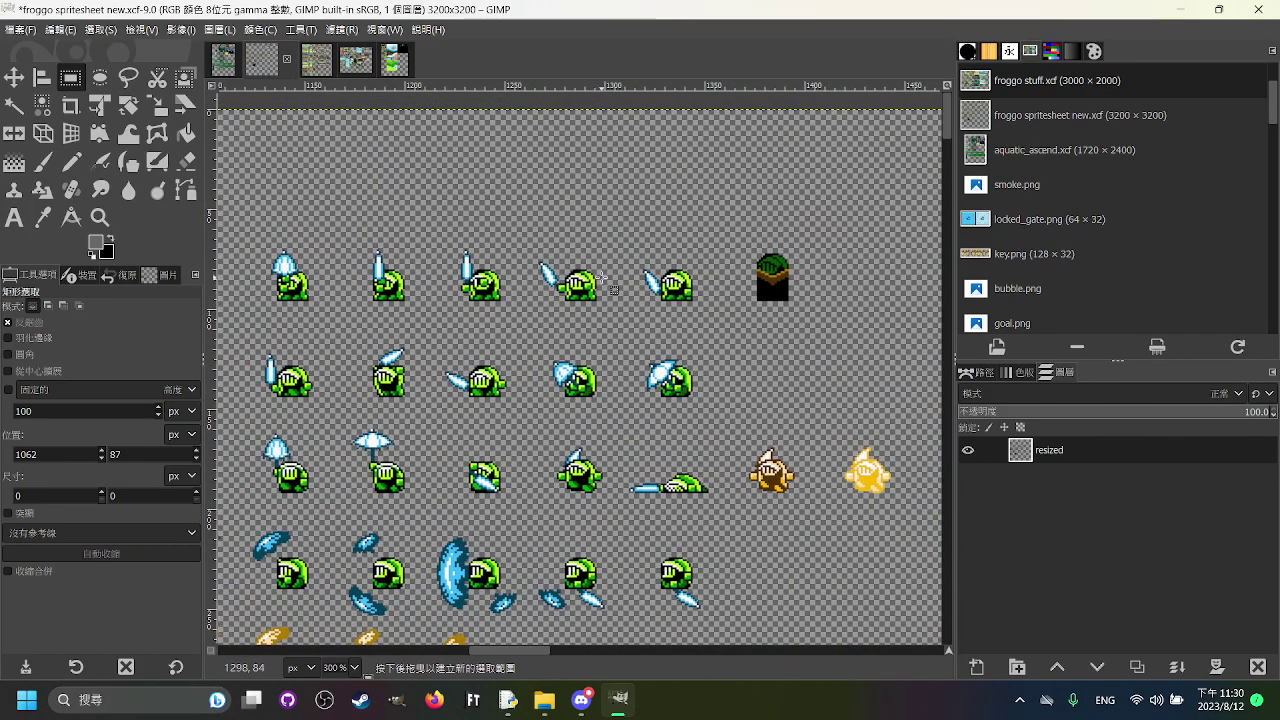
{"action": "scroll", "coordinate": [588, 228], "scroll_direction": "left", "scroll_amount": 9}
{"action": "scroll", "coordinate": [588, 228], "scroll_direction": "down", "scroll_amount": 2}
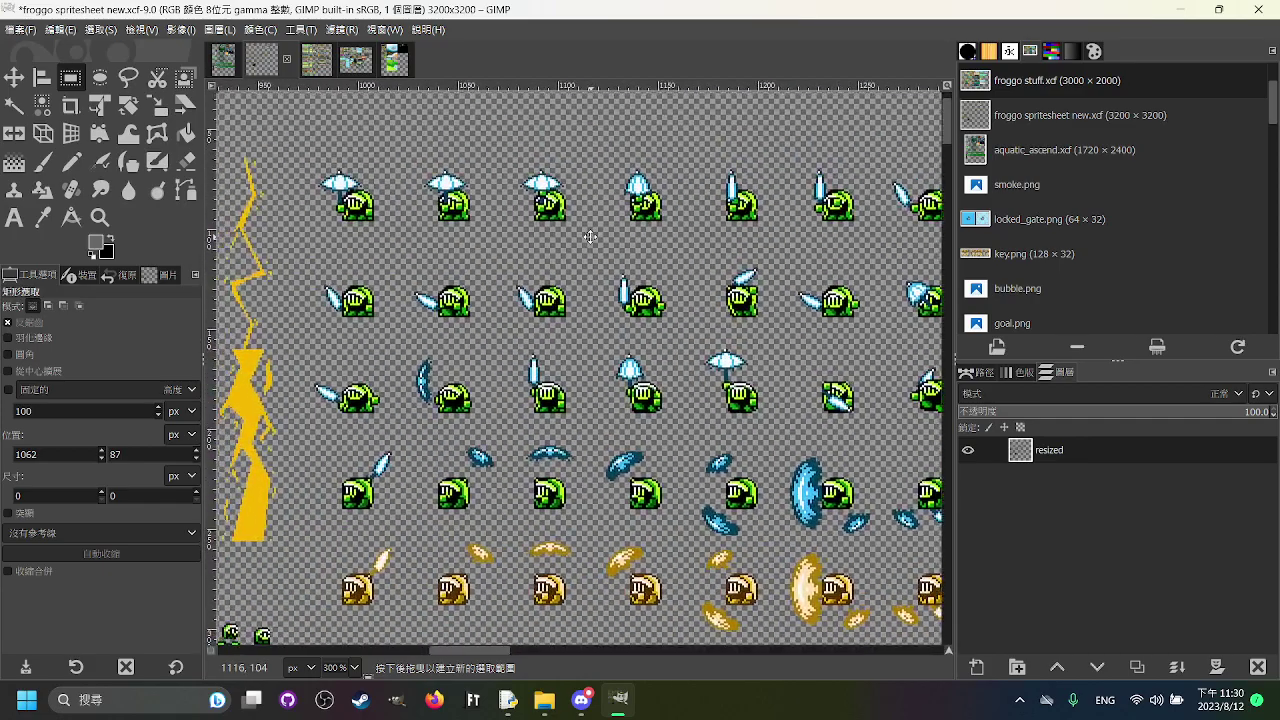
Step: Outline the second row of green knights with selections, including its last two umbrella frames, and clear each selection
{"action": "left_click_drag", "start_coordinate": [296, 244], "coordinate": [688, 336]}
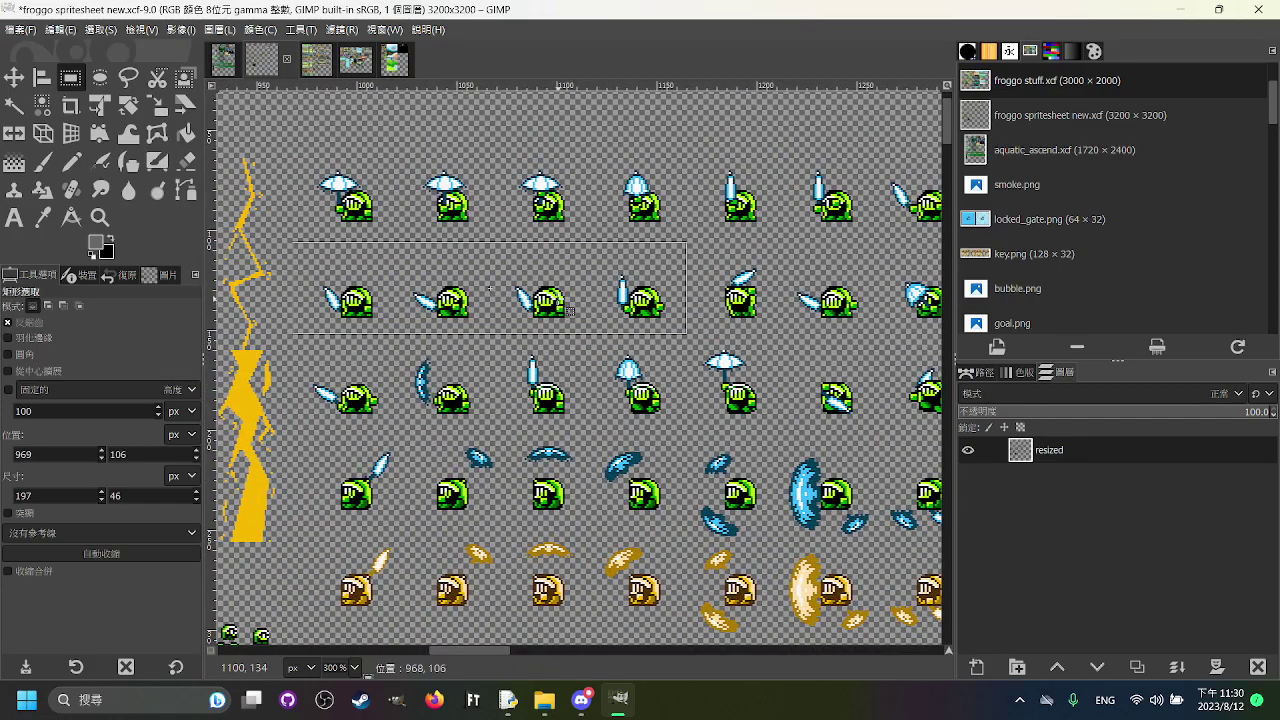
{"action": "scroll", "coordinate": [568, 312], "scroll_direction": "right", "scroll_amount": 7}
{"action": "left_click", "coordinate": [592, 355]}
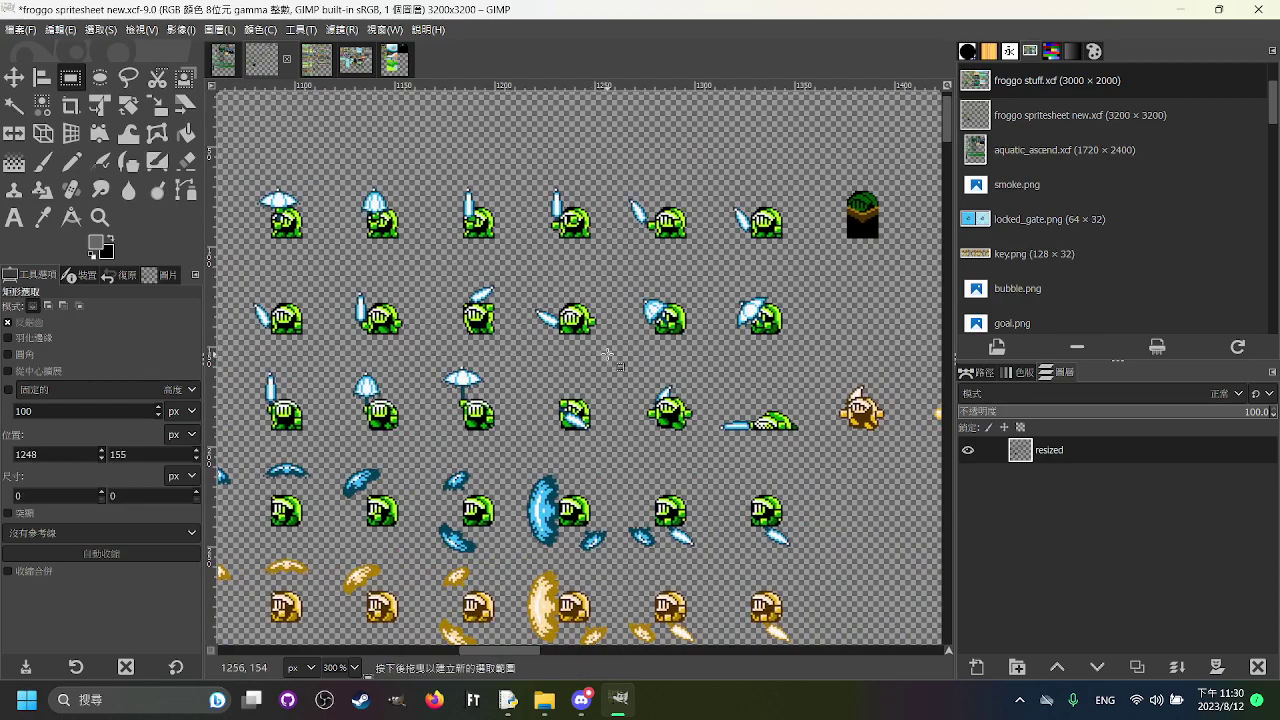
{"action": "left_click_drag", "start_coordinate": [623, 272], "coordinate": [863, 366]}
{"action": "left_click", "coordinate": [755, 418]}
Step: Outline the third row's first five knights with a selection about 241 × 49 px and the sixth at about 30 × 37 px, clearing each
{"action": "left_click_drag", "start_coordinate": [473, 376], "coordinate": [678, 326]}
{"action": "left_click_drag", "start_coordinate": [231, 290], "coordinate": [712, 388]}
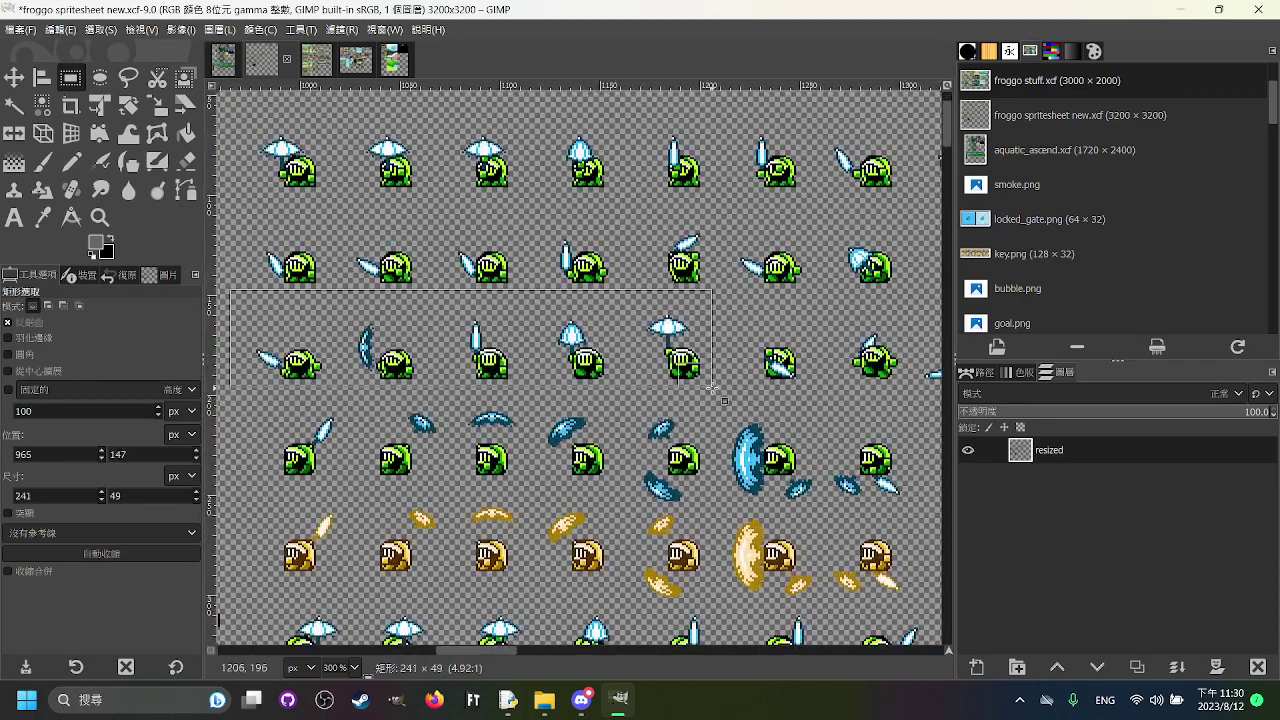
{"action": "scroll", "coordinate": [740, 370], "scroll_direction": "right", "scroll_amount": 6}
{"action": "left_click_drag", "start_coordinate": [452, 327], "coordinate": [512, 401]}
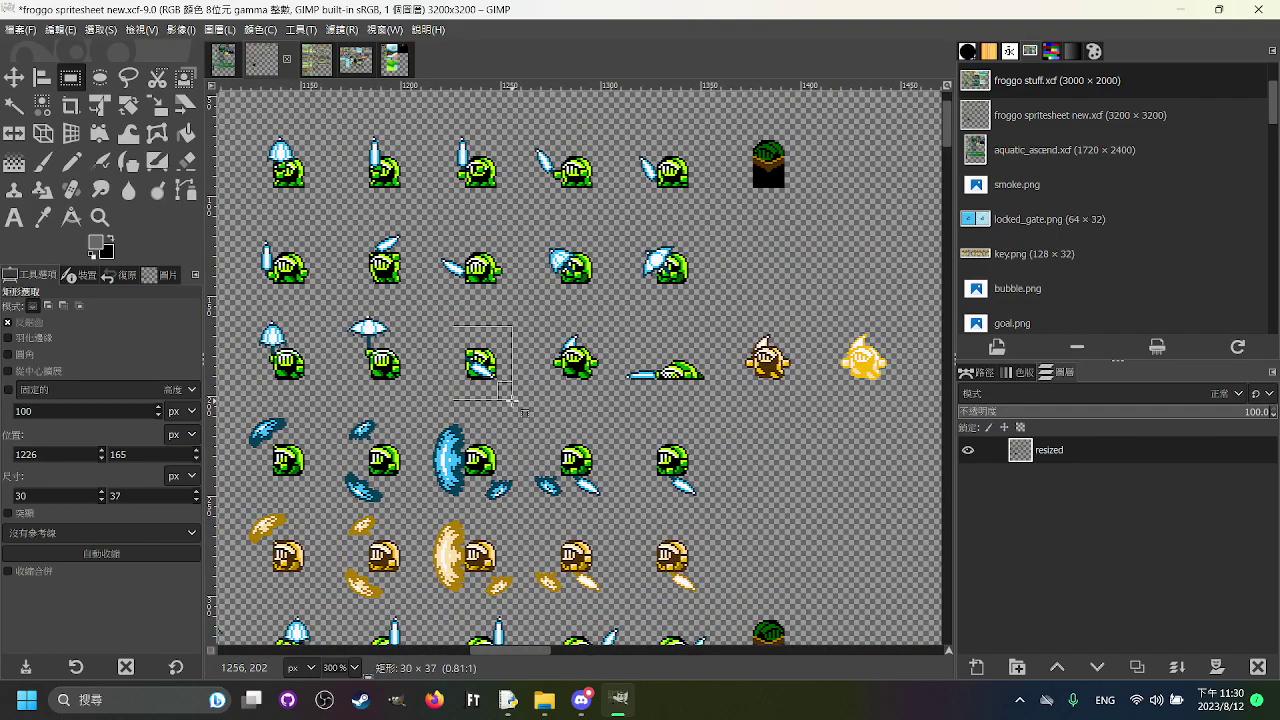
{"action": "left_click", "coordinate": [618, 381]}
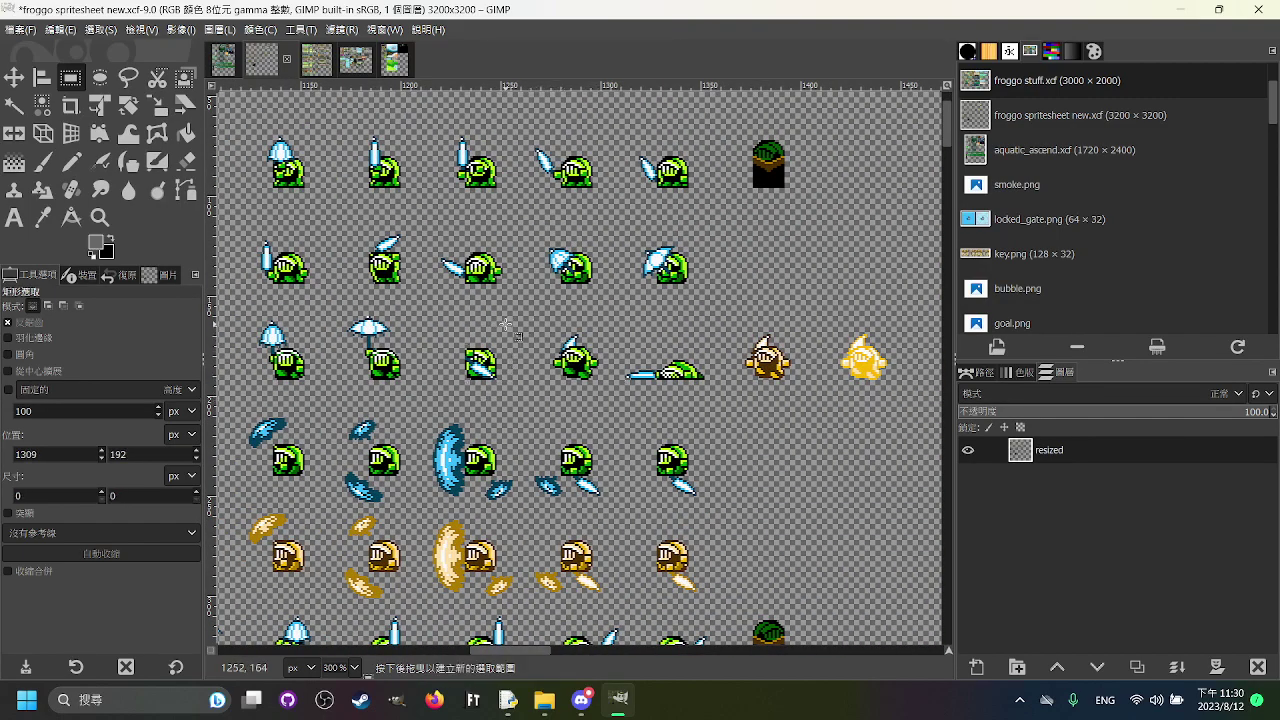
Step: Outline the fallen knight near the end of the third row with a selection about 49 × 29 px and clear it
{"action": "mouse_move", "coordinate": [441, 327]}
{"action": "left_mouse_down"}
{"action": "mouse_move", "coordinate": [565, 418]}
{"action": "mouse_move", "coordinate": [622, 401]}
{"action": "mouse_move", "coordinate": [608, 398]}
{"action": "mouse_move", "coordinate": [712, 332]}
{"action": "left_mouse_up"}
{"action": "left_click", "coordinate": [638, 396]}
{"action": "left_click_drag", "start_coordinate": [649, 357], "coordinate": [653, 357]}
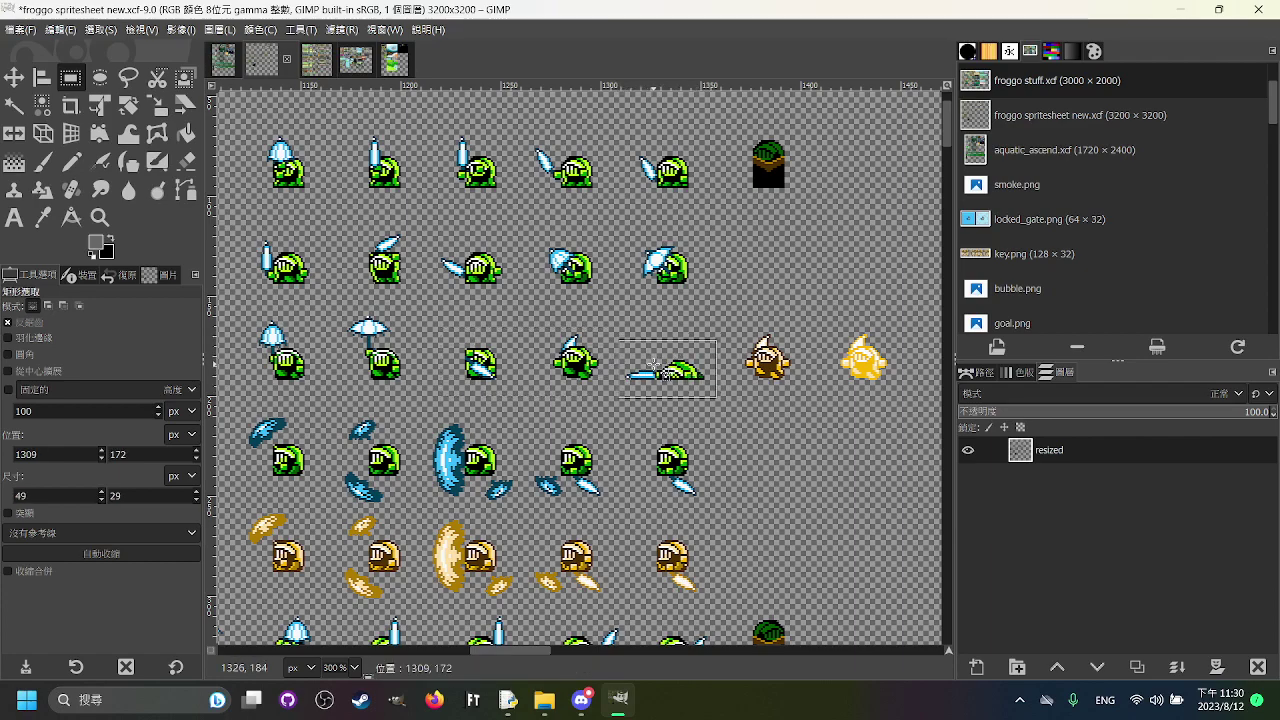
{"action": "scroll", "coordinate": [857, 349], "scroll_direction": "right", "scroll_amount": 2}
{"action": "left_click_drag", "start_coordinate": [660, 313], "coordinate": [665, 439]}
{"action": "left_click", "coordinate": [665, 439]}
Step: Outline the blue-slash knight row and the golden knight row, the latter with a selection about 375 × 51 px, clearing each selection
{"action": "scroll", "coordinate": [665, 439], "scroll_direction": "left", "scroll_amount": 6}
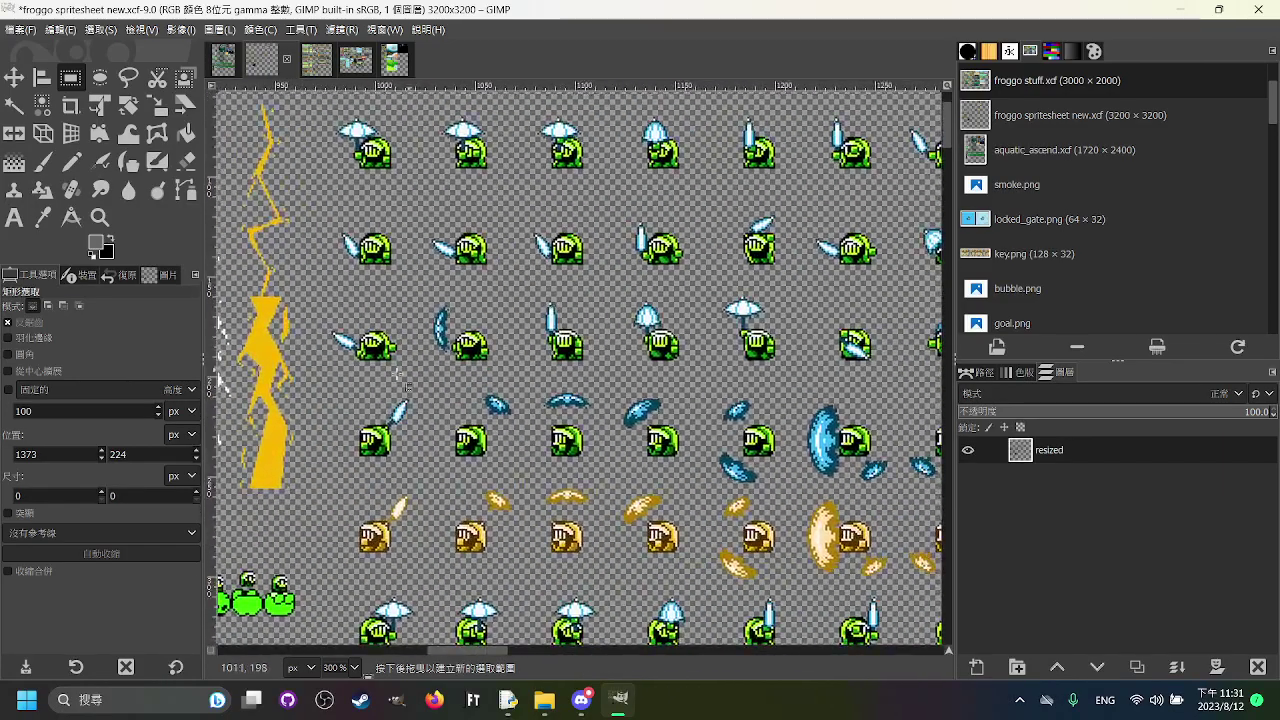
{"action": "left_click_drag", "start_coordinate": [337, 376], "coordinate": [862, 488]}
{"action": "left_click", "coordinate": [846, 530]}
{"action": "left_click_drag", "start_coordinate": [774, 556], "coordinate": [320, 386]}
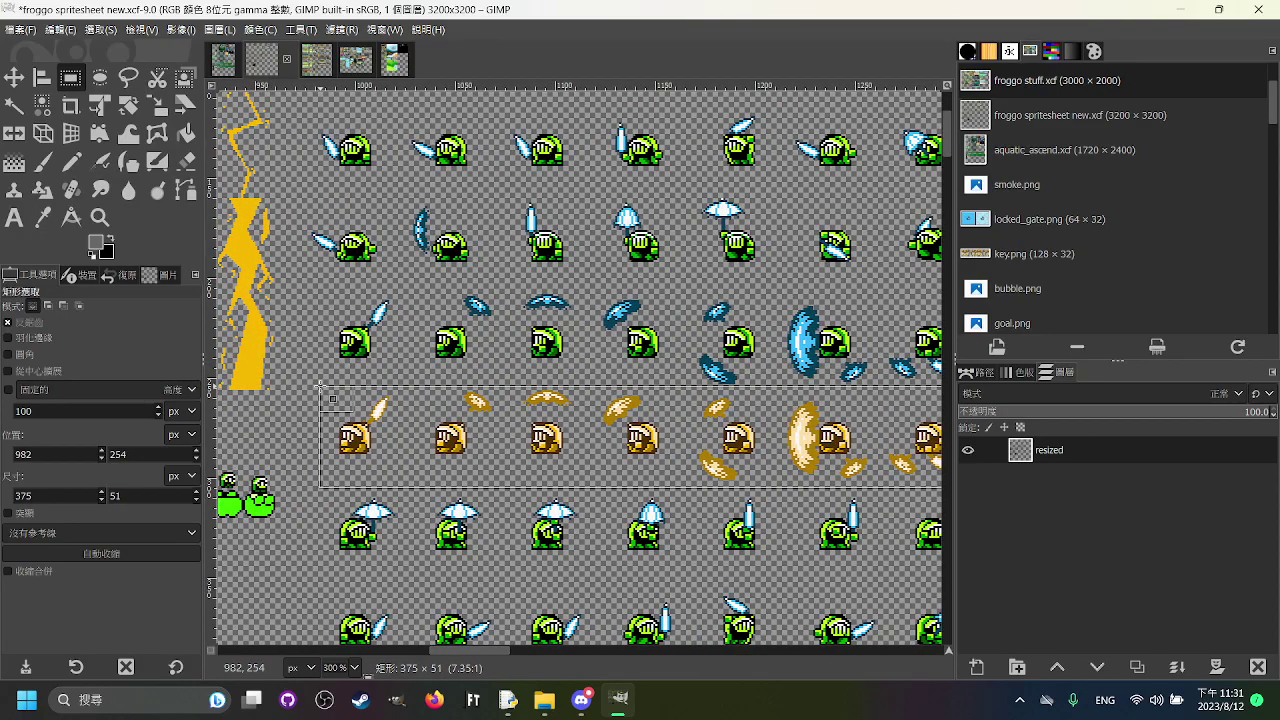
{"action": "left_click", "coordinate": [464, 344]}
{"action": "left_click_drag", "start_coordinate": [680, 488], "coordinate": [486, 351]}
Step: Examine the sprite sheet from the knight rows past the lightning bolts to the green-hatted wizards on broomsticks
{"action": "scroll", "coordinate": [579, 391], "scroll_direction": "down", "scroll_amount": 1}
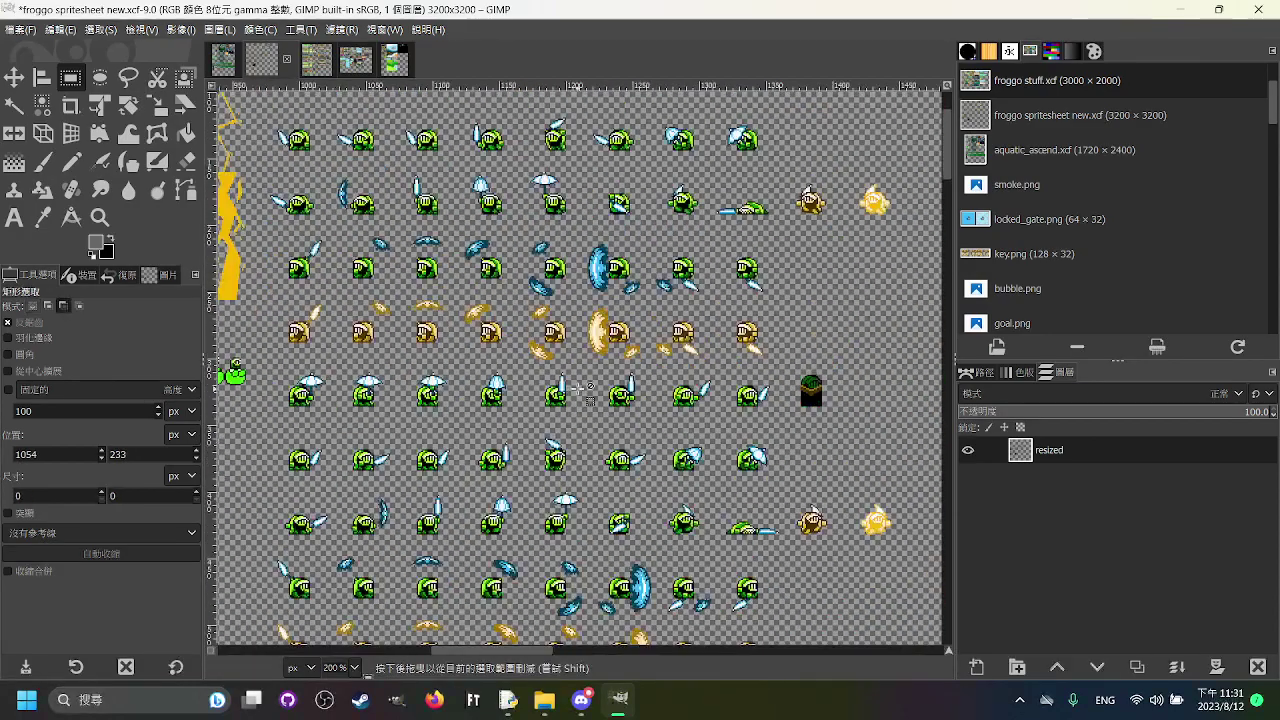
{"action": "scroll", "coordinate": [558, 435], "scroll_direction": "up", "scroll_amount": 3}
{"action": "scroll", "coordinate": [558, 435], "scroll_direction": "left", "scroll_amount": 3}
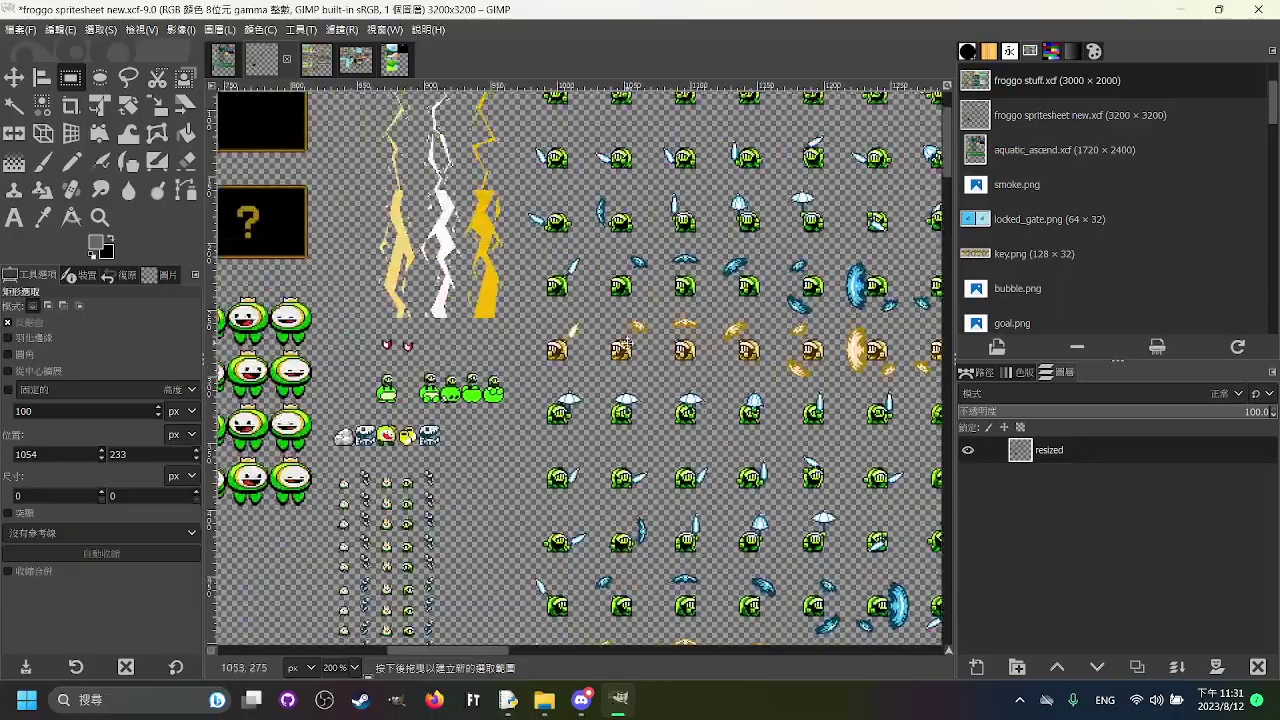
{"action": "scroll", "coordinate": [513, 449], "scroll_direction": "down", "scroll_amount": 1, "text": "ctrl"}
{"action": "scroll", "coordinate": [450, 380], "scroll_direction": "right", "scroll_amount": 3}
{"action": "scroll", "coordinate": [384, 299], "scroll_direction": "up", "scroll_amount": 2}
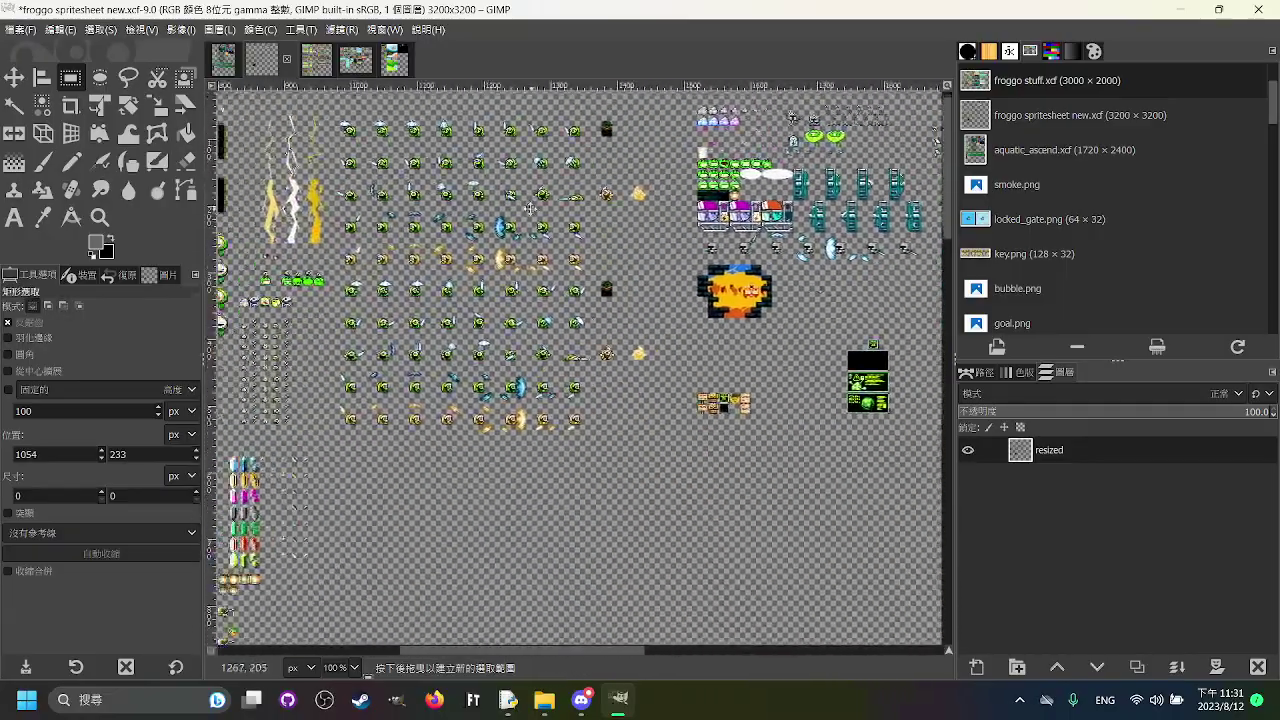
{"action": "left_click_drag", "start_coordinate": [384, 299], "coordinate": [330, 326]}
{"action": "left_click_drag", "start_coordinate": [240, 420], "coordinate": [526, 330]}
{"action": "left_click_drag", "start_coordinate": [349, 543], "coordinate": [806, 74]}
{"action": "left_click_drag", "start_coordinate": [783, 573], "coordinate": [710, 222]}
{"action": "scroll", "coordinate": [510, 480], "scroll_direction": "up", "scroll_amount": 1, "text": "ctrl"}
{"action": "scroll", "coordinate": [617, 240], "scroll_direction": "up", "scroll_amount": 2, "text": "ctrl"}
{"action": "left_click_drag", "start_coordinate": [760, 110], "coordinate": [671, 502]}
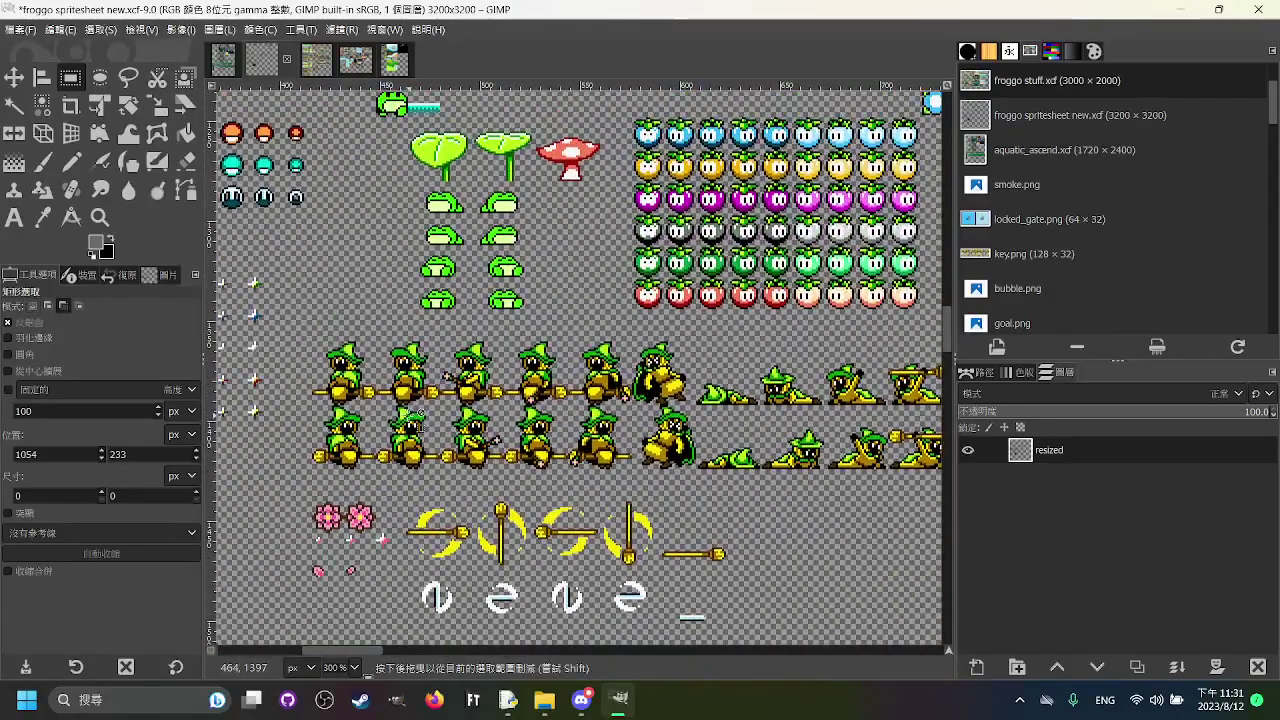
{"action": "scroll", "coordinate": [400, 420], "scroll_direction": "up", "scroll_amount": 1}
{"action": "scroll", "coordinate": [360, 313], "scroll_direction": "down", "scroll_amount": 1, "text": "ctrl"}
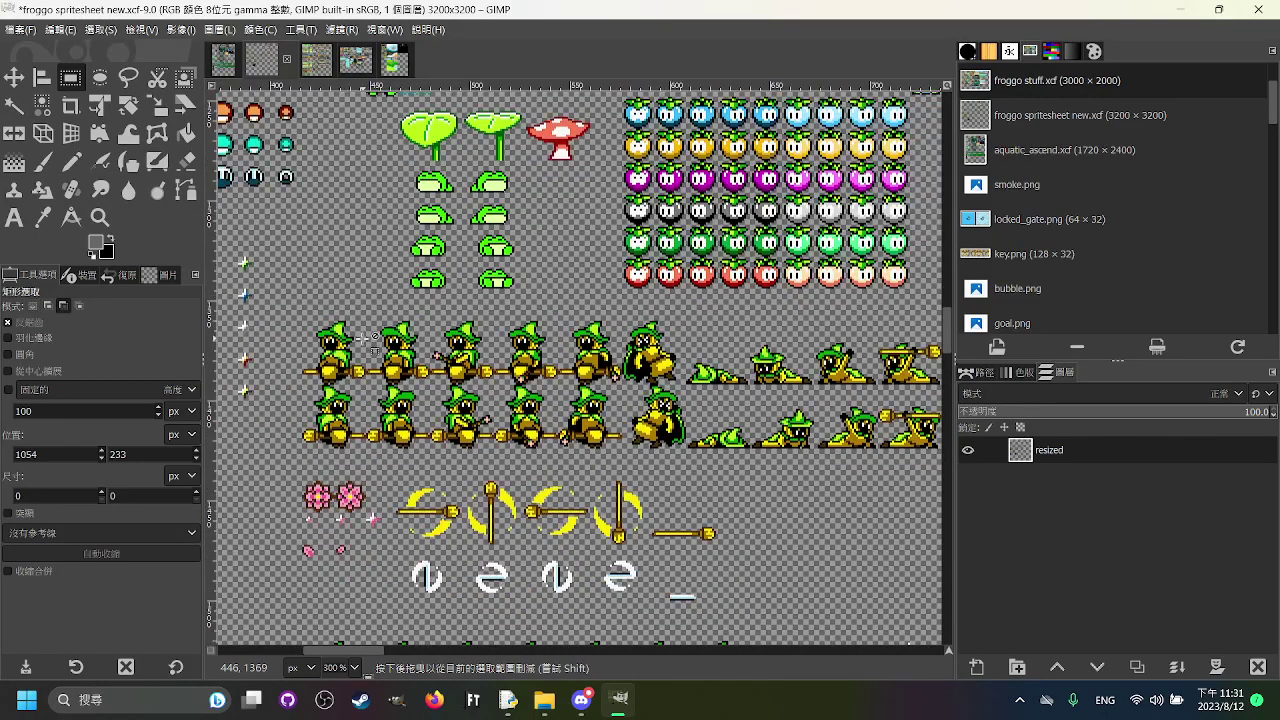
{"action": "left_click_drag", "start_coordinate": [365, 314], "coordinate": [333, 284]}
Step: Outline the broom-riding wizards and spinning brooms with a selection about 370 × 165 px, clear it, and repeat on the wizard rows alone
{"action": "left_click_drag", "start_coordinate": [246, 259], "coordinate": [655, 581]}
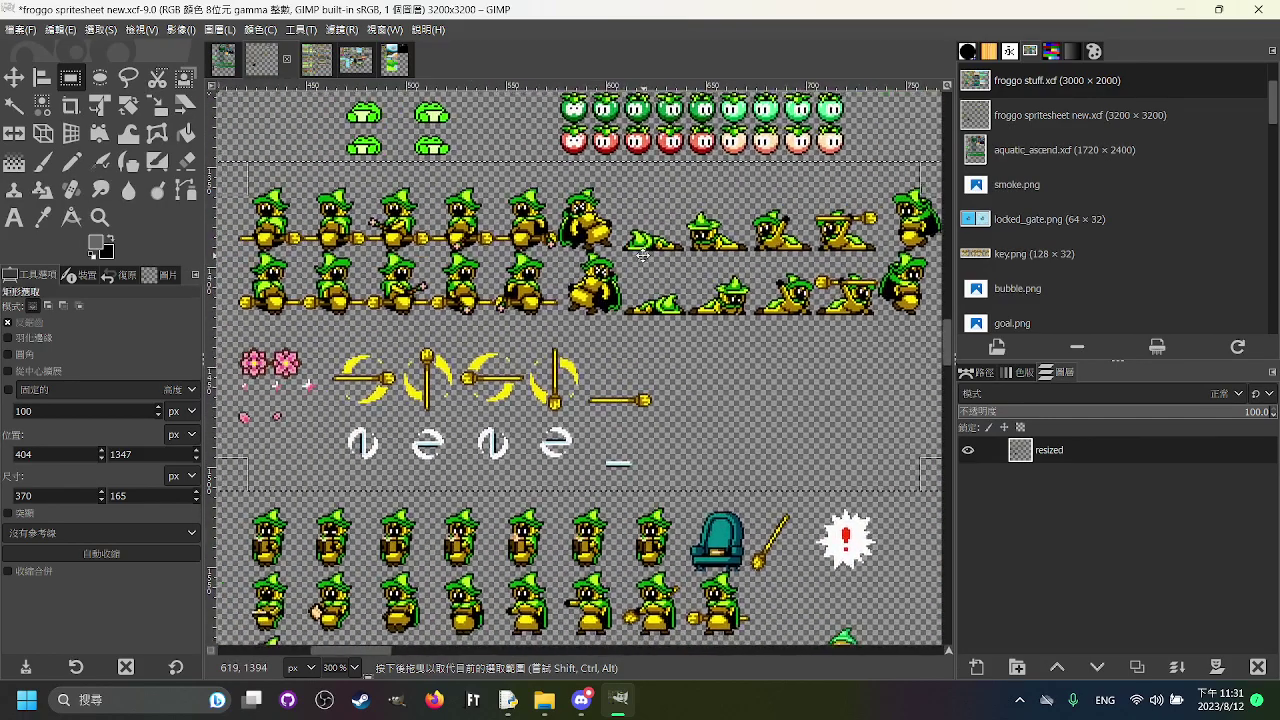
{"action": "left_click_drag", "start_coordinate": [643, 256], "coordinate": [645, 258]}
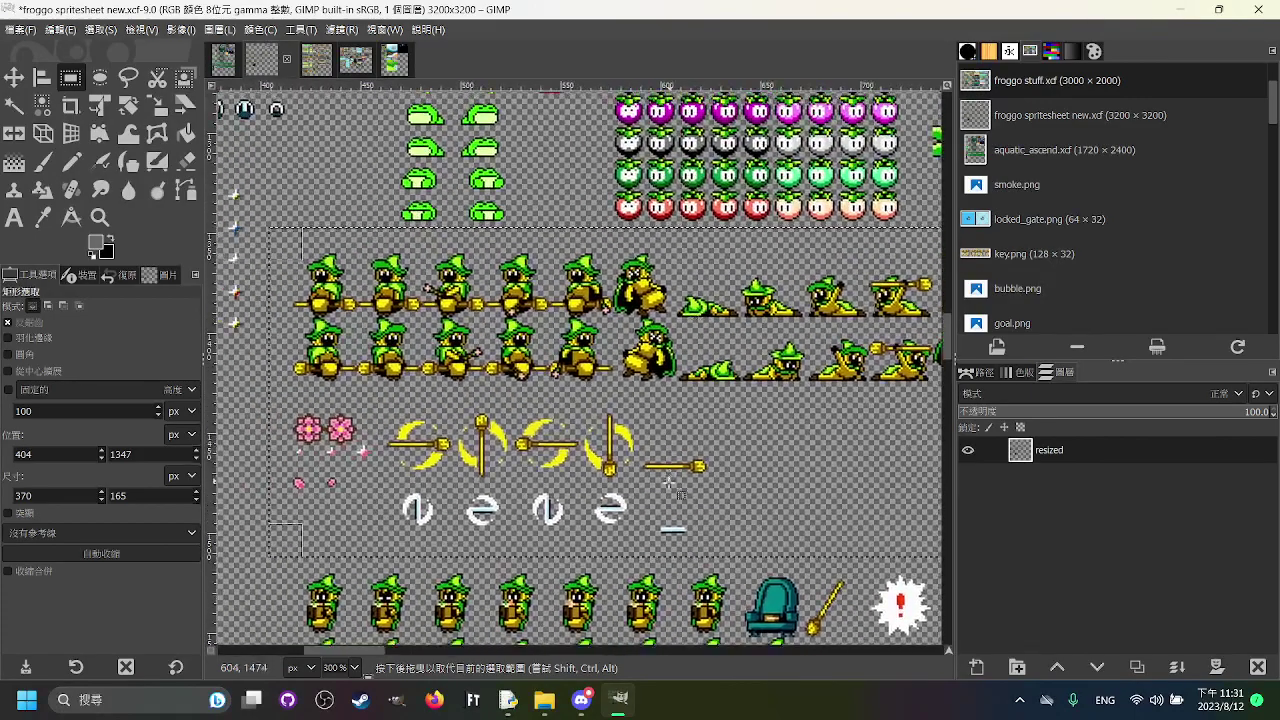
{"action": "left_click", "coordinate": [662, 579]}
{"action": "left_click_drag", "start_coordinate": [284, 228], "coordinate": [712, 406]}
{"action": "left_click", "coordinate": [722, 439]}
Step: Outline the standing wizard frames below the spinning brooms with a selection and clear it
{"action": "left_click_drag", "start_coordinate": [552, 496], "coordinate": [665, 476]}
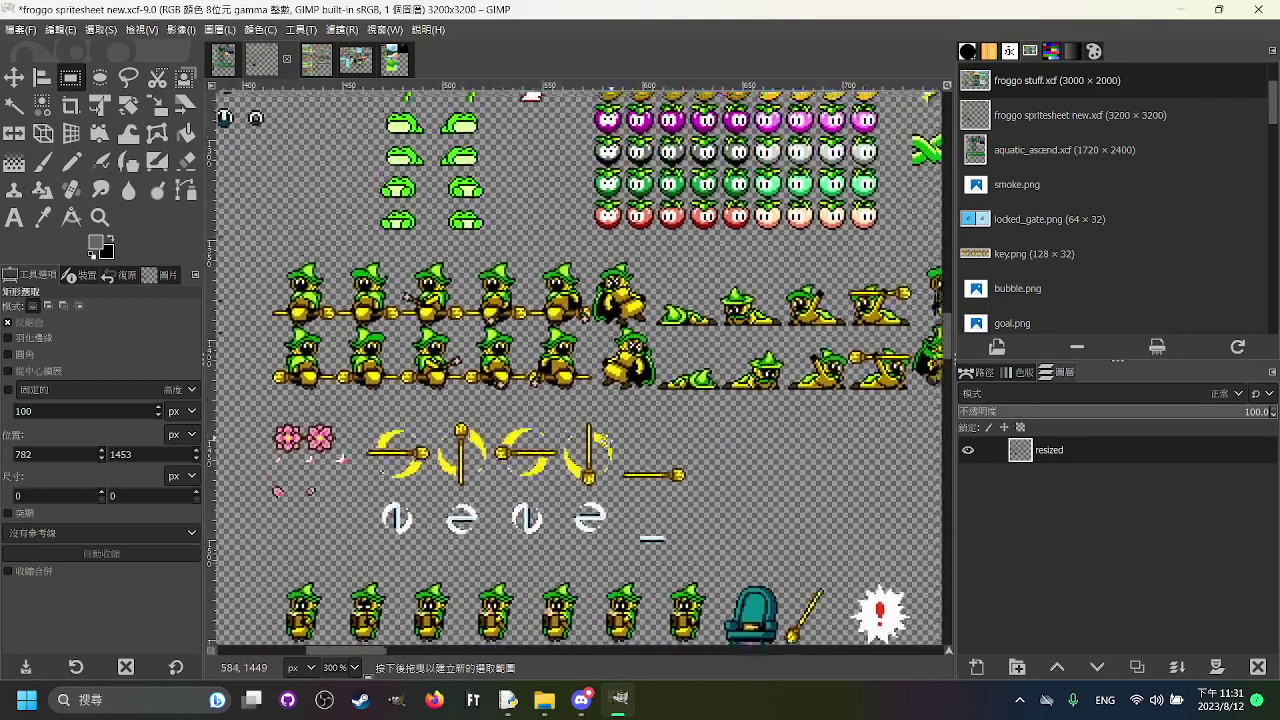
{"action": "left_click_drag", "start_coordinate": [605, 440], "coordinate": [535, 508]}
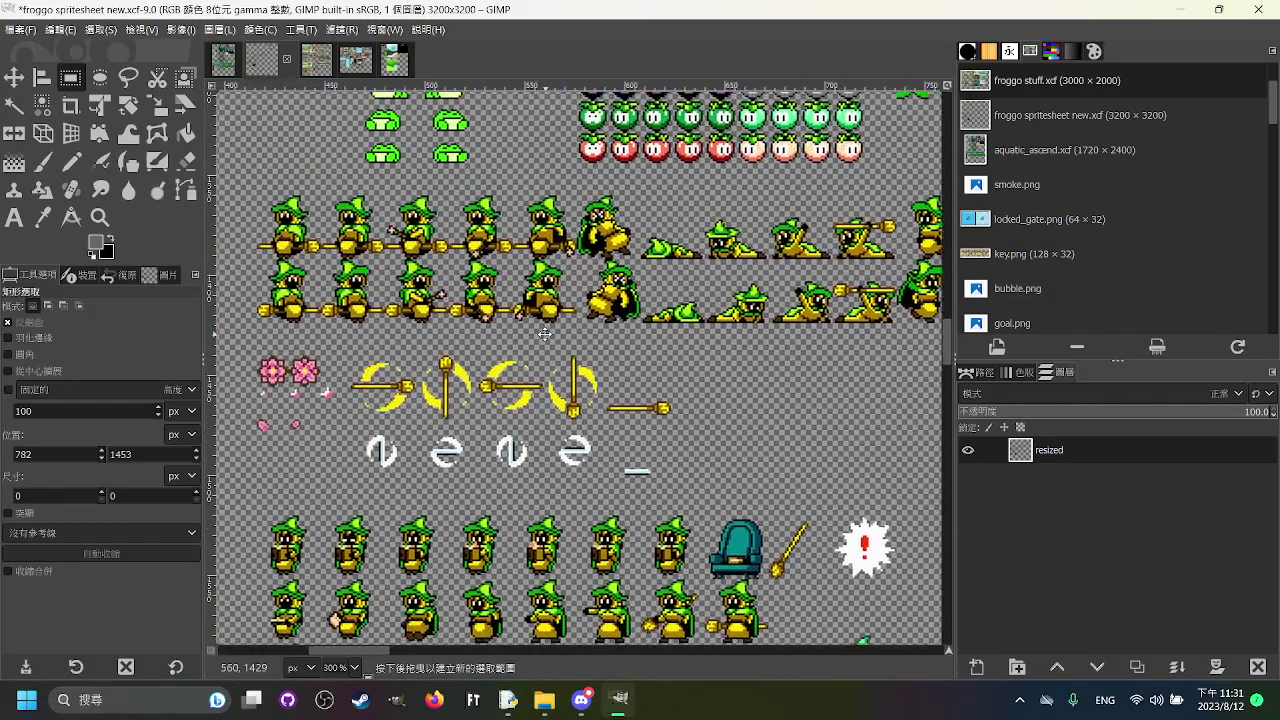
{"action": "scroll", "coordinate": [550, 335], "scroll_direction": "down", "scroll_amount": 3}
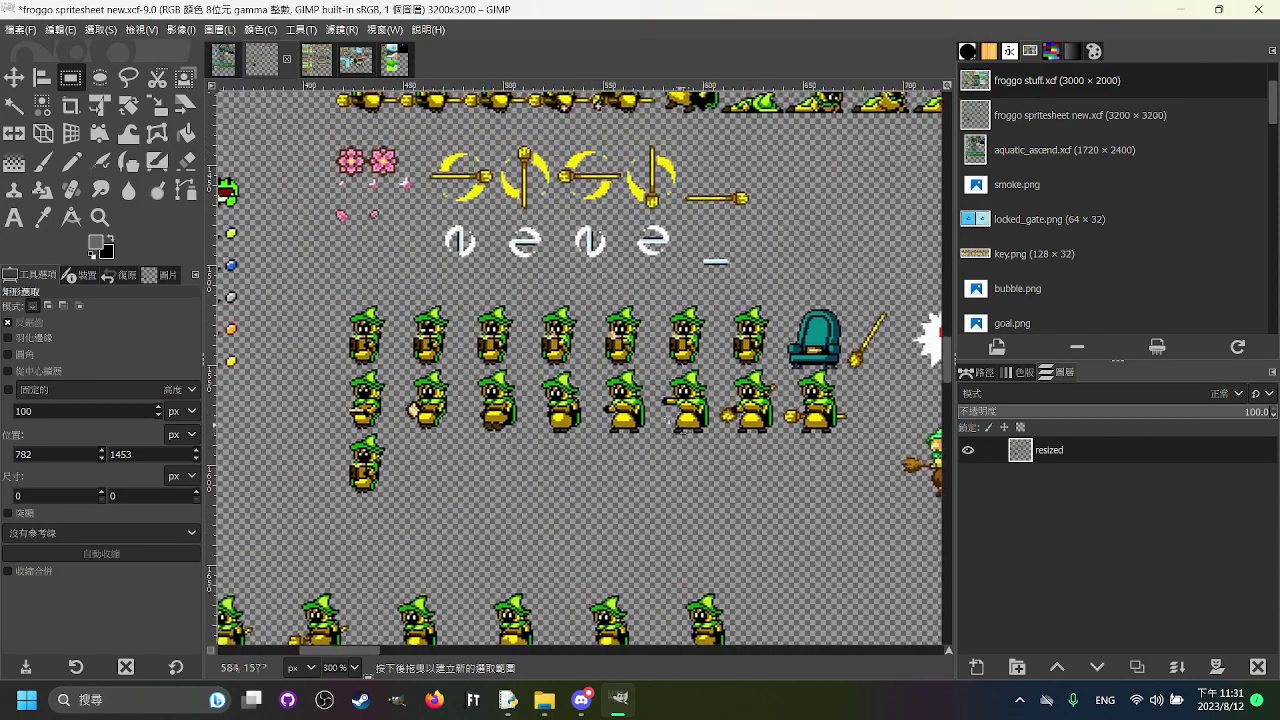
{"action": "left_click_drag", "start_coordinate": [302, 266], "coordinate": [455, 332]}
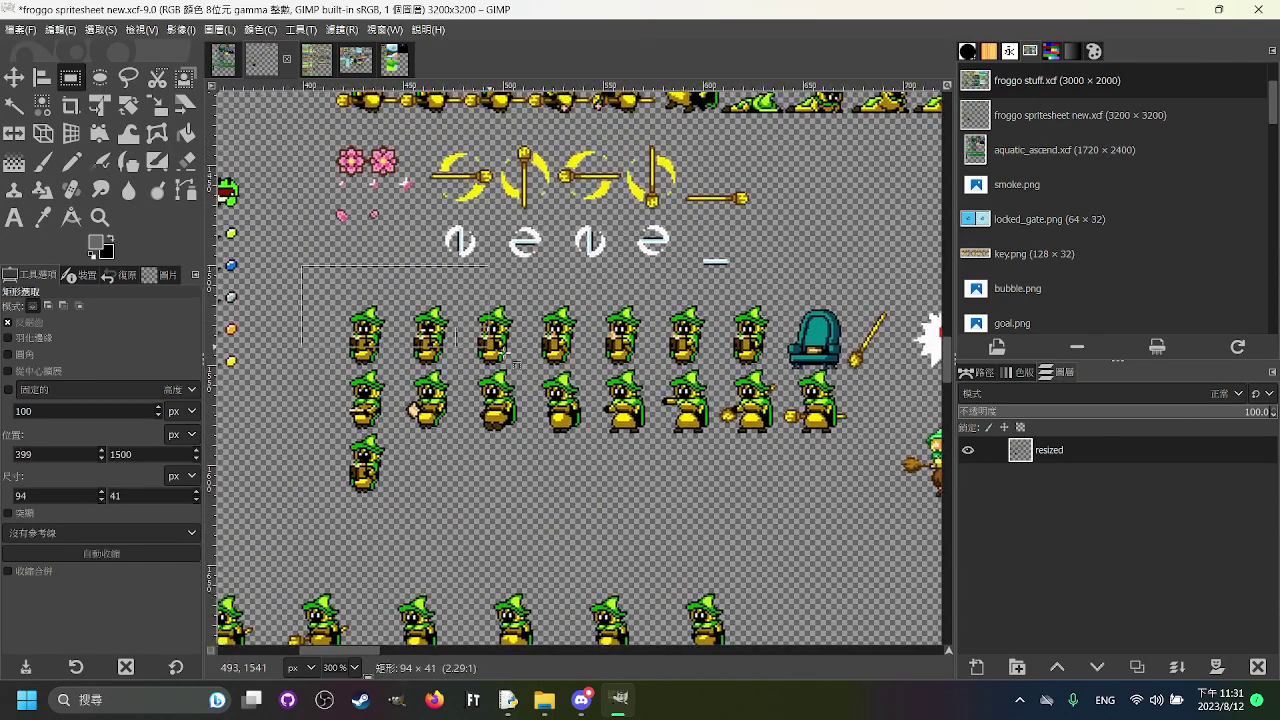
{"action": "left_click_drag", "start_coordinate": [902, 506], "coordinate": [902, 506]}
{"action": "left_click", "coordinate": [878, 552]}
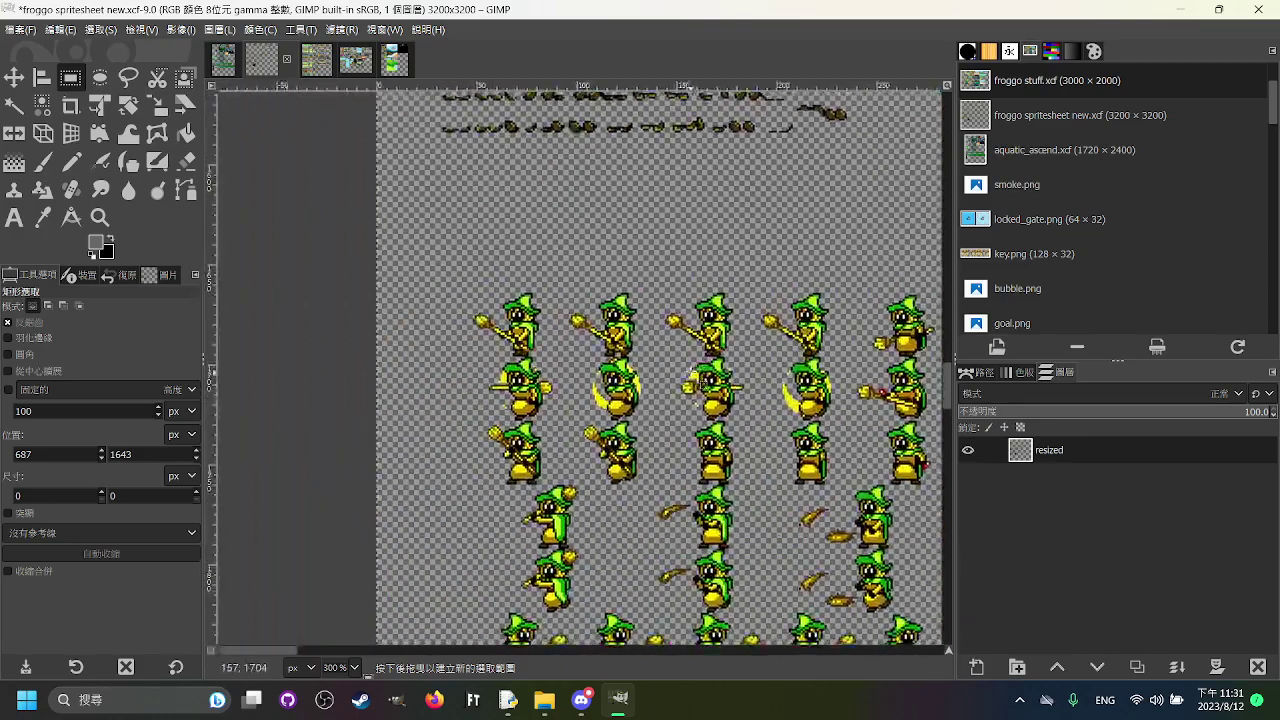
Step: Outline the large block of wizard attack frames with a selection about 614 × 202 px and clear it
{"action": "scroll", "coordinate": [340, 300], "scroll_direction": "down", "scroll_amount": 3}
{"action": "scroll", "coordinate": [290, 220], "scroll_direction": "left", "scroll_amount": 2}
{"action": "left_click_drag", "start_coordinate": [260, 156], "coordinate": [930, 543]}
{"action": "left_click_drag", "start_coordinate": [298, 417], "coordinate": [688, 500]}
{"action": "scroll", "coordinate": [619, 413], "scroll_direction": "left", "scroll_amount": 3}
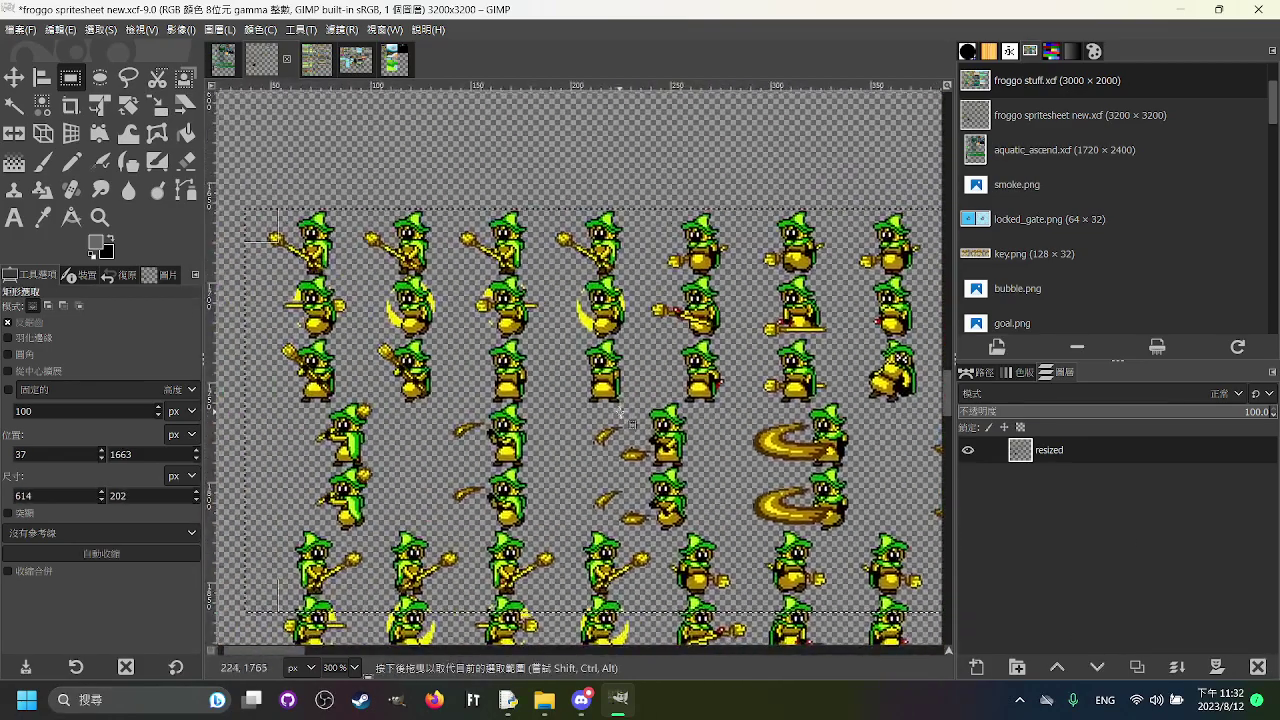
{"action": "left_click", "coordinate": [644, 598]}
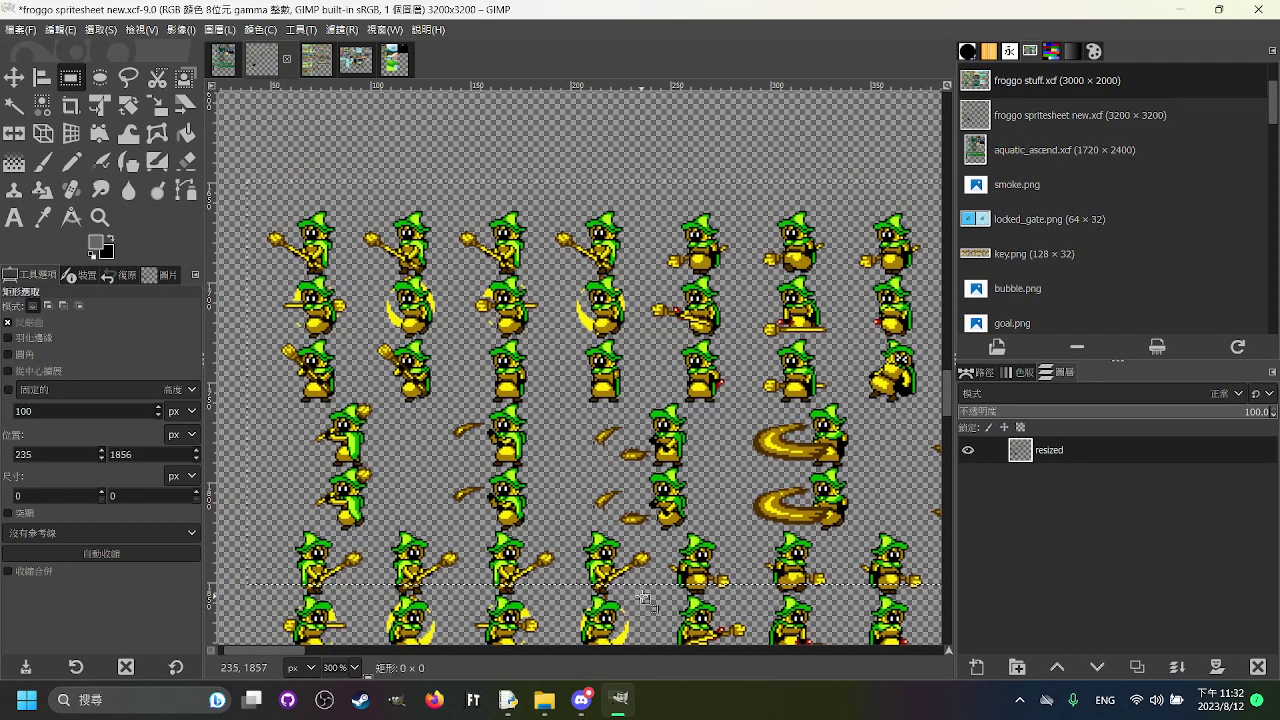
Step: Outline parts of the first wizard attack row with selections, one of them about 172 × 30 px, and clear each
{"action": "scroll", "coordinate": [400, 250], "scroll_direction": "right", "scroll_amount": 3}
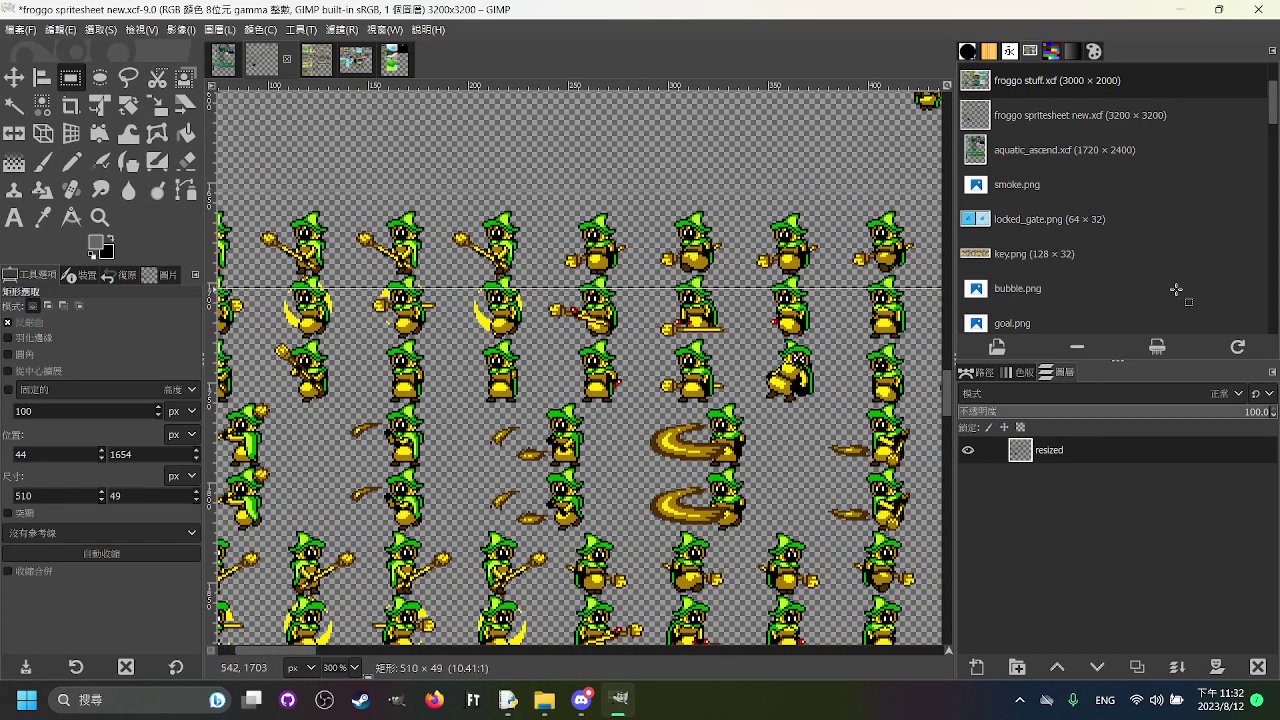
{"action": "left_click", "coordinate": [510, 292]}
{"action": "left_click_drag", "start_coordinate": [462, 226], "coordinate": [806, 286]}
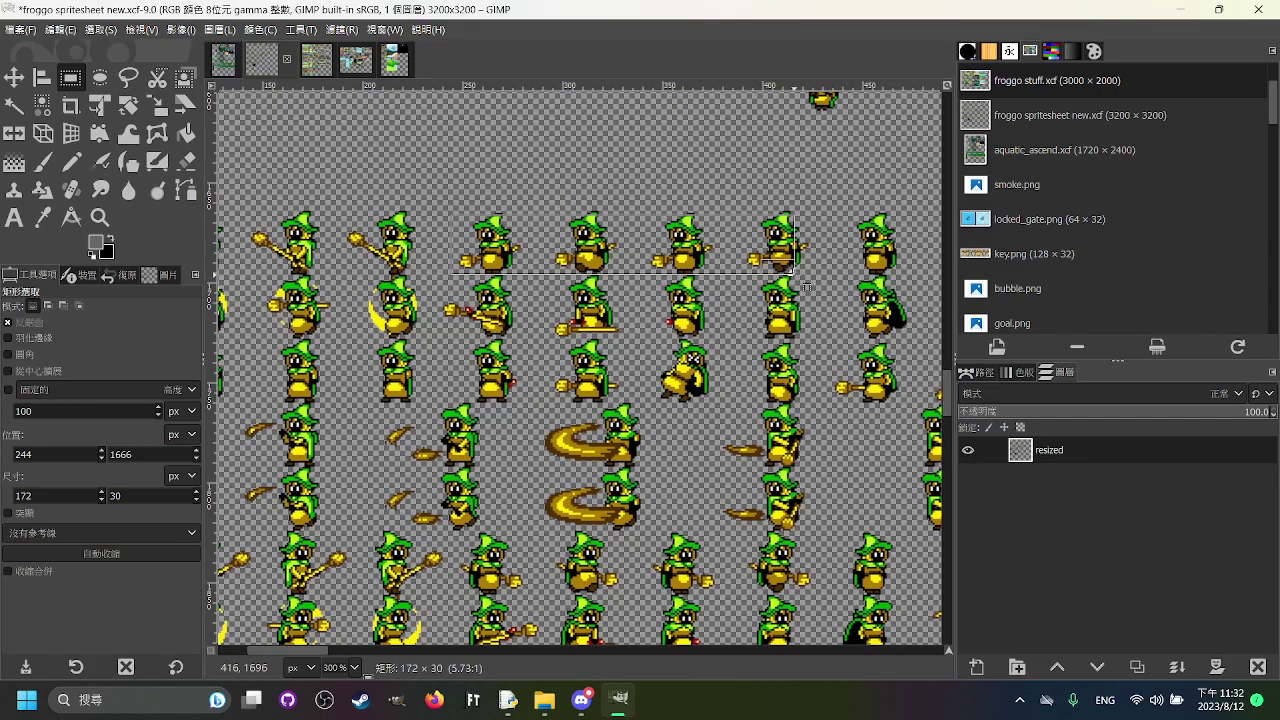
{"action": "scroll", "coordinate": [732, 328], "scroll_direction": "right", "scroll_amount": 3}
{"action": "scroll", "coordinate": [732, 328], "scroll_direction": "right", "scroll_amount": 3}
{"action": "left_click_drag", "start_coordinate": [484, 200], "coordinate": [836, 280]}
{"action": "left_click", "coordinate": [672, 372]}
Step: Outline the cape-turning wizard frames in the second attack row with a selection about 162 × 29 px and clear it
{"action": "left_click_drag", "start_coordinate": [474, 303], "coordinate": [588, 317]}
{"action": "scroll", "coordinate": [660, 355], "scroll_direction": "left", "scroll_amount": 4}
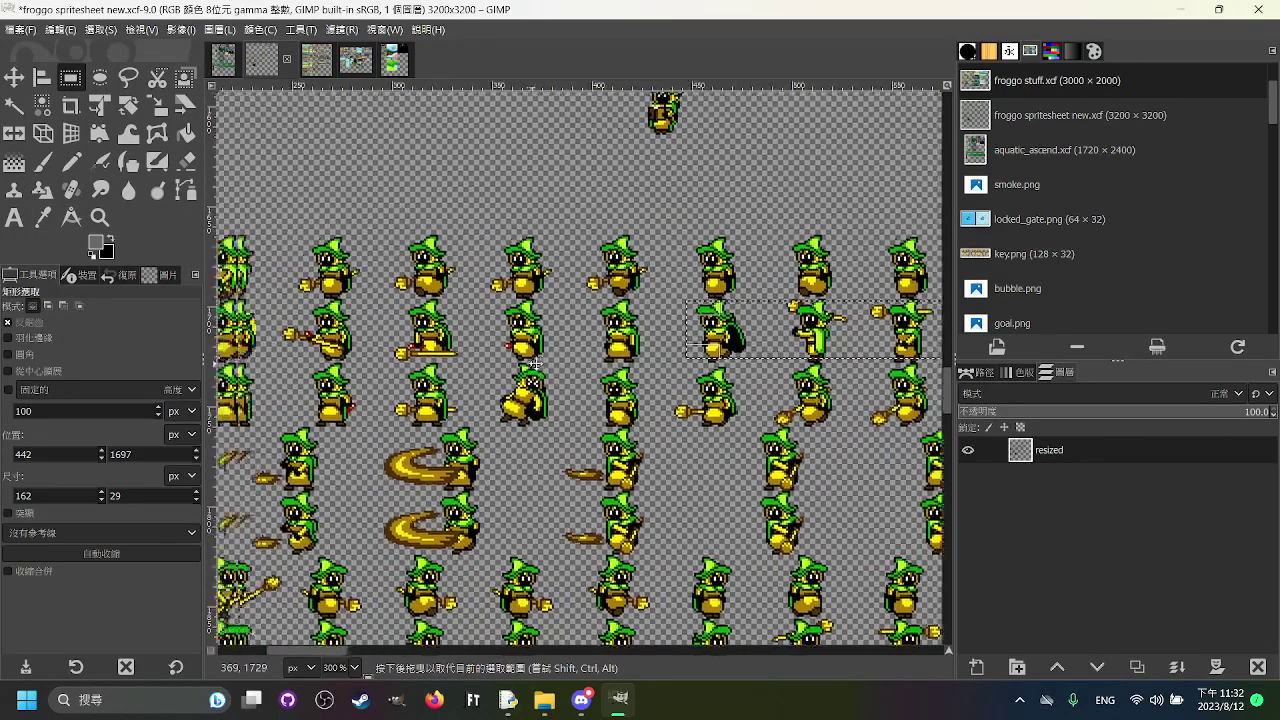
{"action": "scroll", "coordinate": [830, 358], "scroll_direction": "left", "scroll_amount": 4}
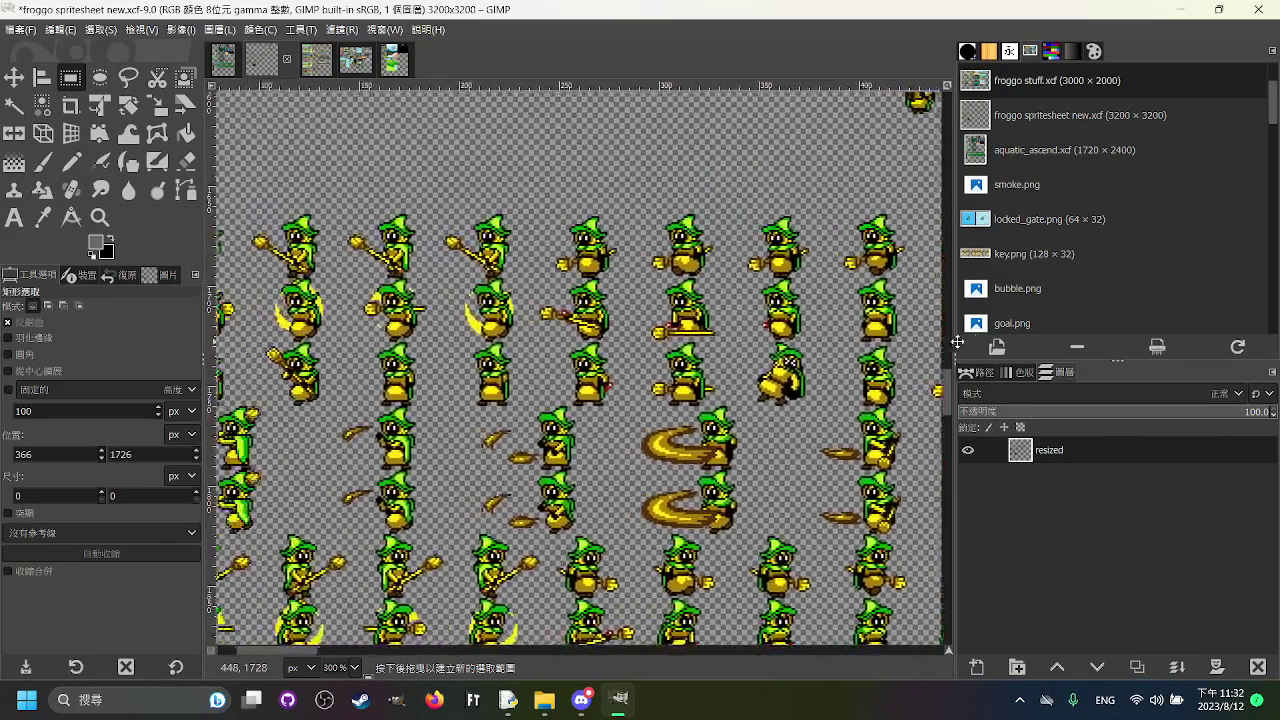
{"action": "left_click_drag", "start_coordinate": [1024, 342], "coordinate": [624, 309]}
{"action": "left_click", "coordinate": [292, 279]}
{"action": "left_click", "coordinate": [721, 291]}
Step: Outline the second wizard attack row in parts, finishing with a selection about 48 × 18 px around the black-caped wizard
{"action": "left_click_drag", "start_coordinate": [298, 271], "coordinate": [902, 339]}
{"action": "left_click_drag", "start_coordinate": [902, 339], "coordinate": [546, 322]}
{"action": "left_click", "coordinate": [546, 322]}
{"action": "left_click_drag", "start_coordinate": [622, 265], "coordinate": [757, 296]}
{"action": "left_click", "coordinate": [719, 306]}
{"action": "left_click_drag", "start_coordinate": [675, 316], "coordinate": [727, 275]}
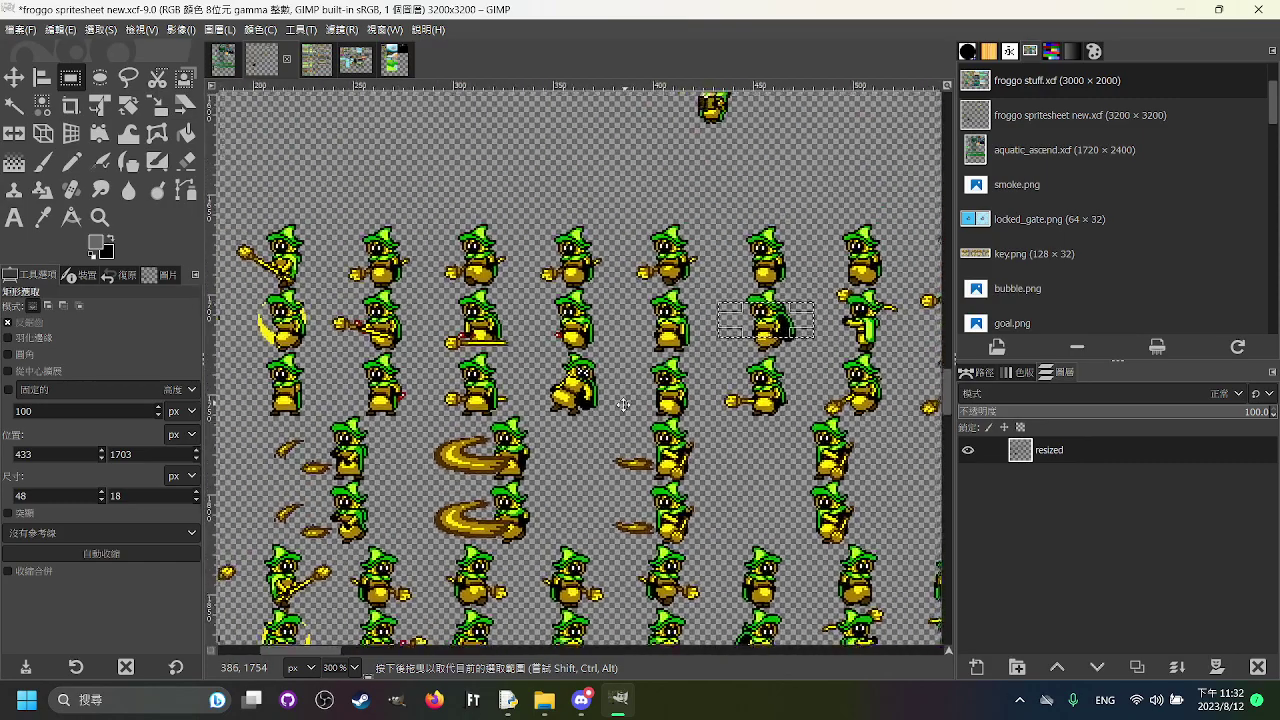
Step: Outline the third row's two raised-broom wizards and its next three frames, the latter at about 98 × 23 px, clearing each selection
{"action": "left_click_drag", "start_coordinate": [623, 404], "coordinate": [812, 443]}
{"action": "left_click_drag", "start_coordinate": [378, 440], "coordinate": [598, 438]}
{"action": "left_click", "coordinate": [558, 434]}
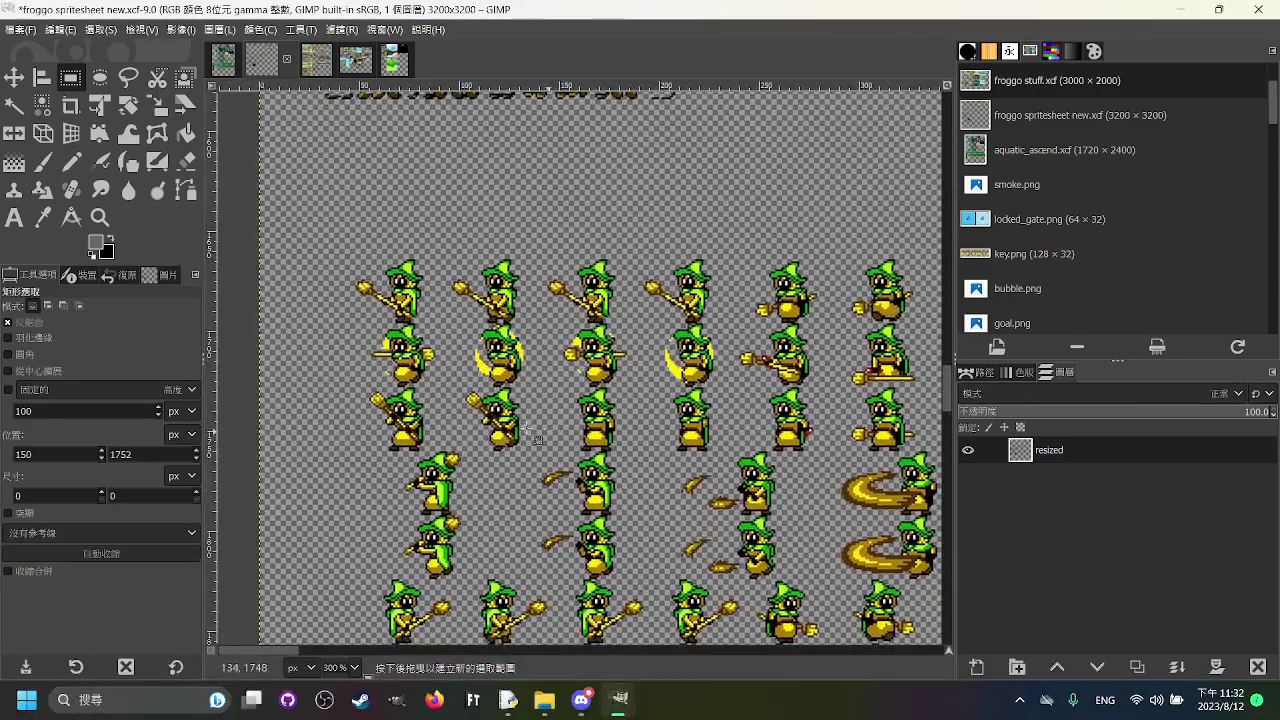
{"action": "left_click_drag", "start_coordinate": [378, 398], "coordinate": [524, 436]}
{"action": "left_click", "coordinate": [569, 438]}
{"action": "scroll", "coordinate": [576, 425], "scroll_direction": "right", "scroll_amount": 3}
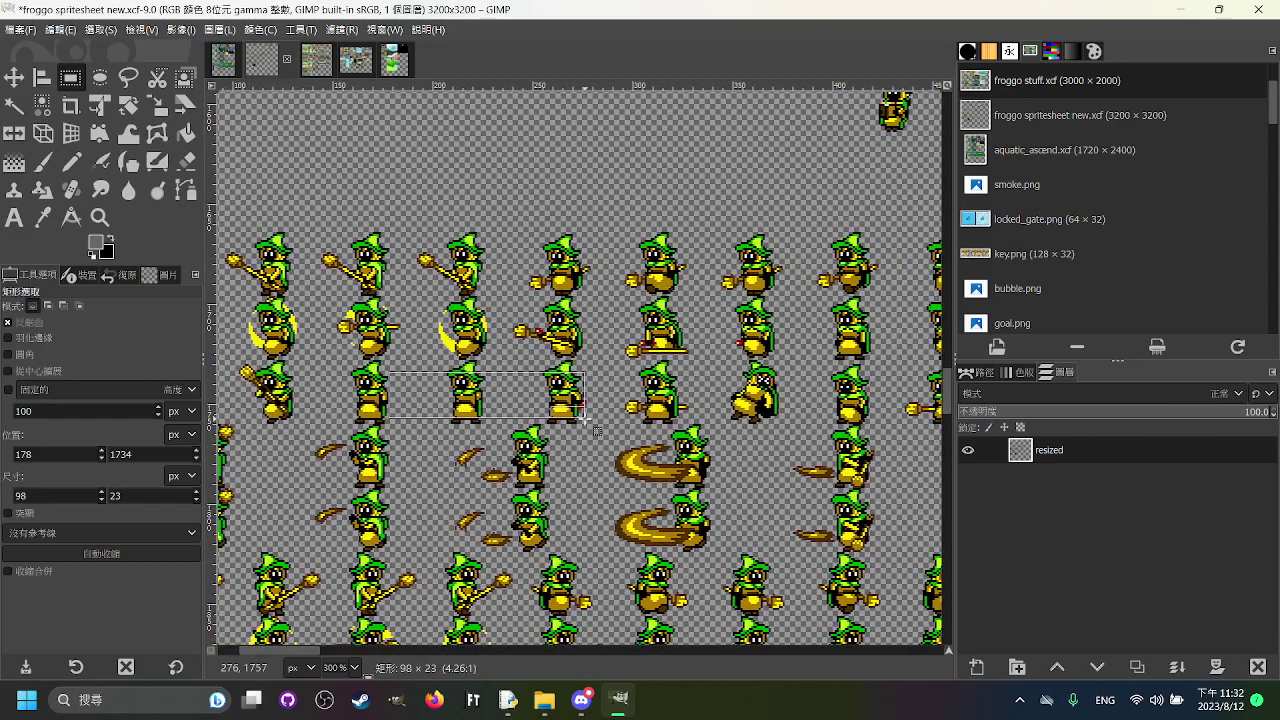
{"action": "left_click_drag", "start_coordinate": [584, 418], "coordinate": [584, 418]}
{"action": "left_click", "coordinate": [601, 424]}
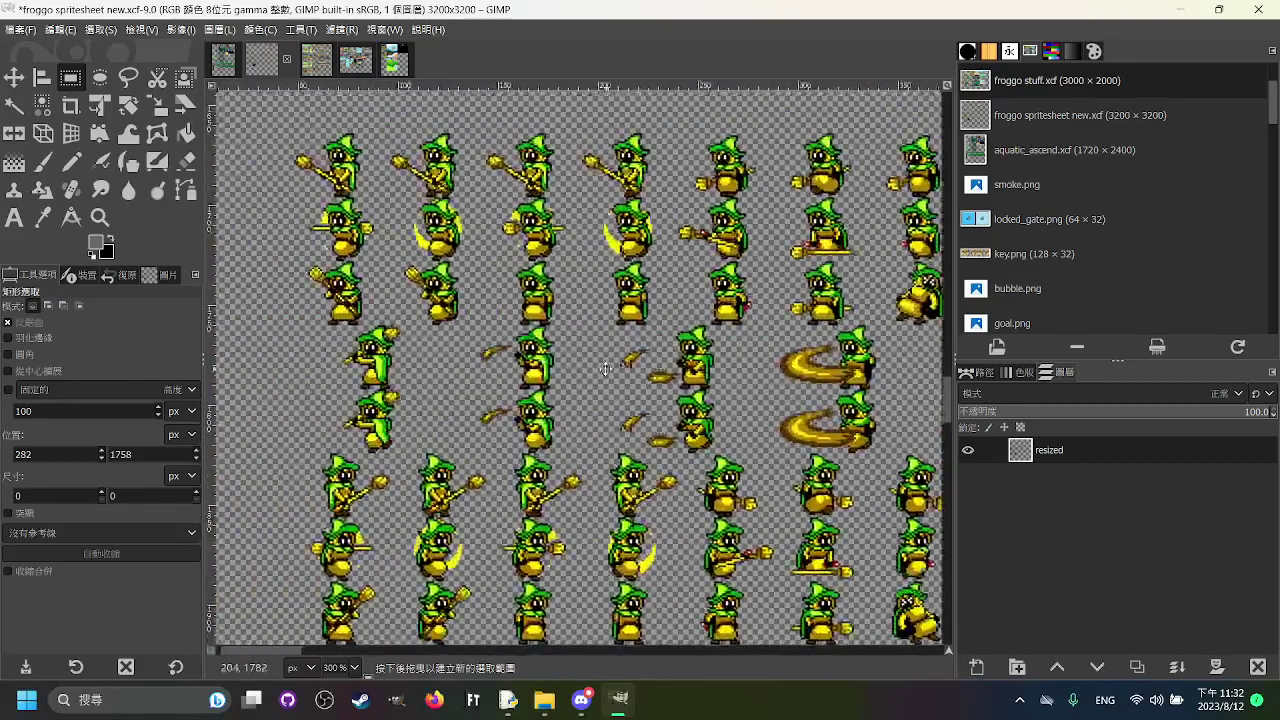
Step: Outline the leaf-slash wizard rows, including a selection about 539 × 18 px across the second one, and clear the selection
{"action": "left_click_drag", "start_coordinate": [304, 340], "coordinate": [812, 380]}
{"action": "left_click_drag", "start_coordinate": [573, 368], "coordinate": [568, 427]}
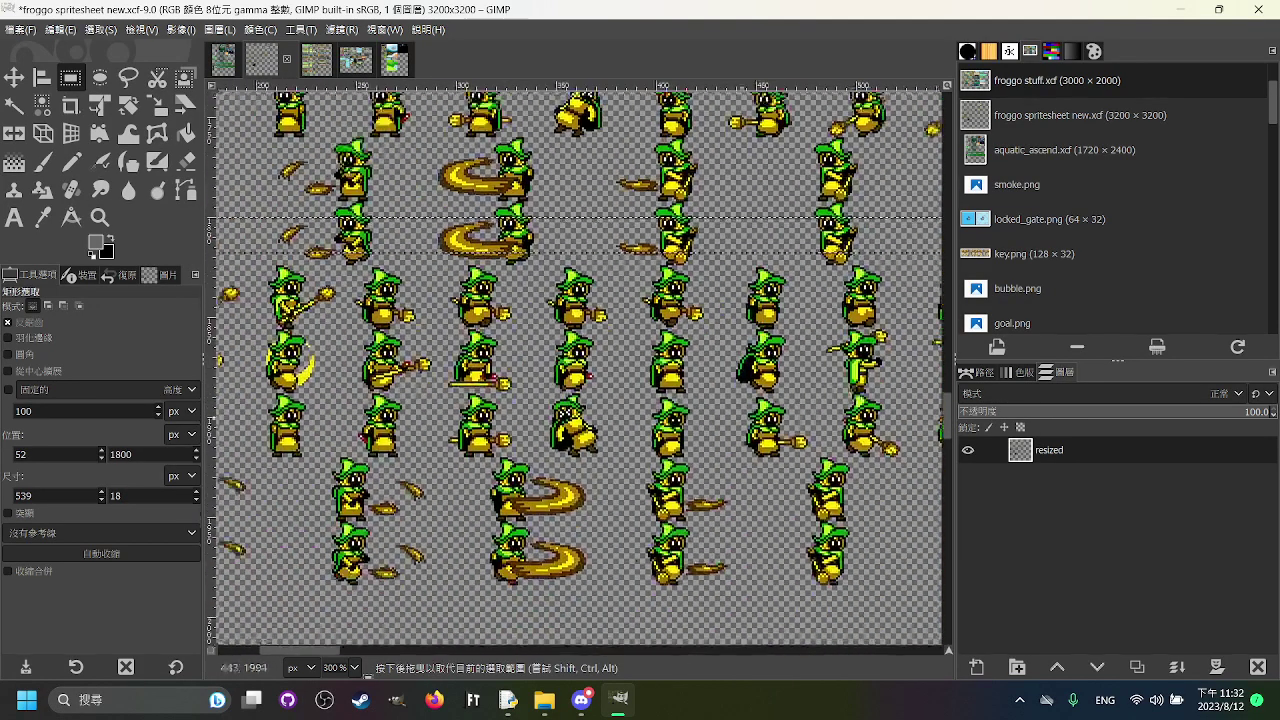
{"action": "left_click_drag", "start_coordinate": [494, 491], "coordinate": [588, 506]}
{"action": "left_click", "coordinate": [588, 506]}
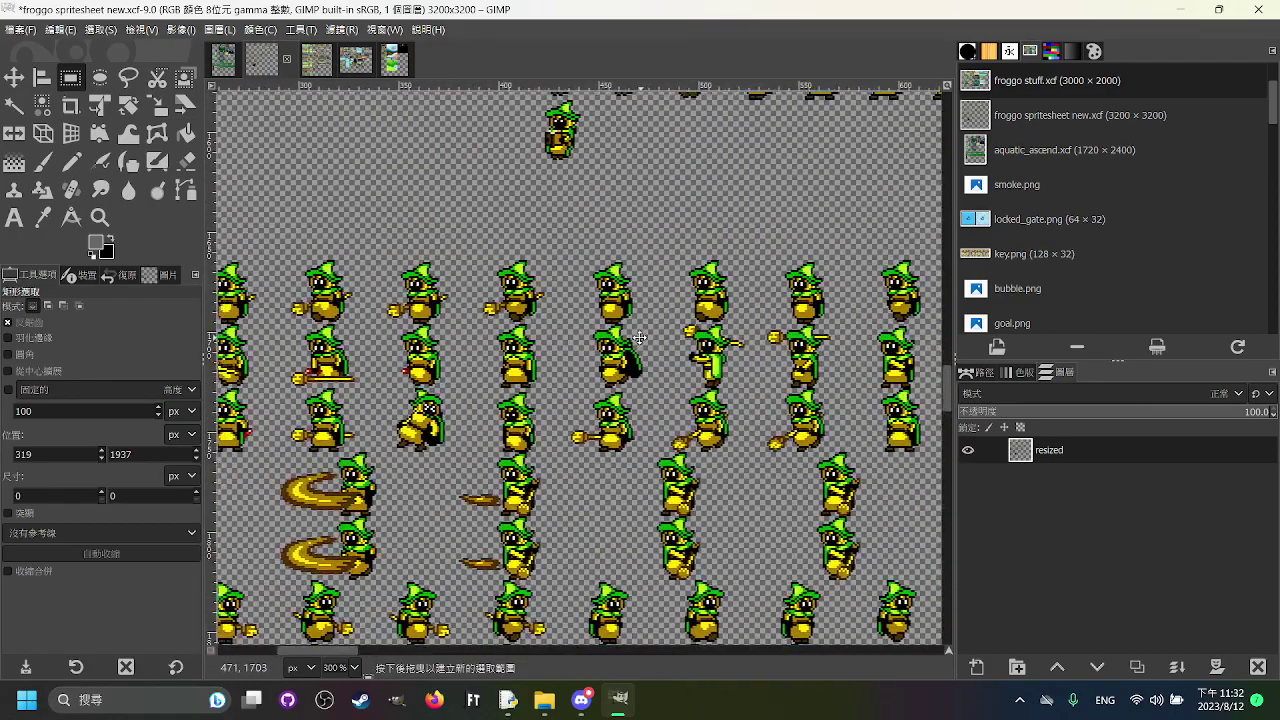
{"action": "scroll", "coordinate": [606, 289], "scroll_direction": "down", "scroll_amount": 1}
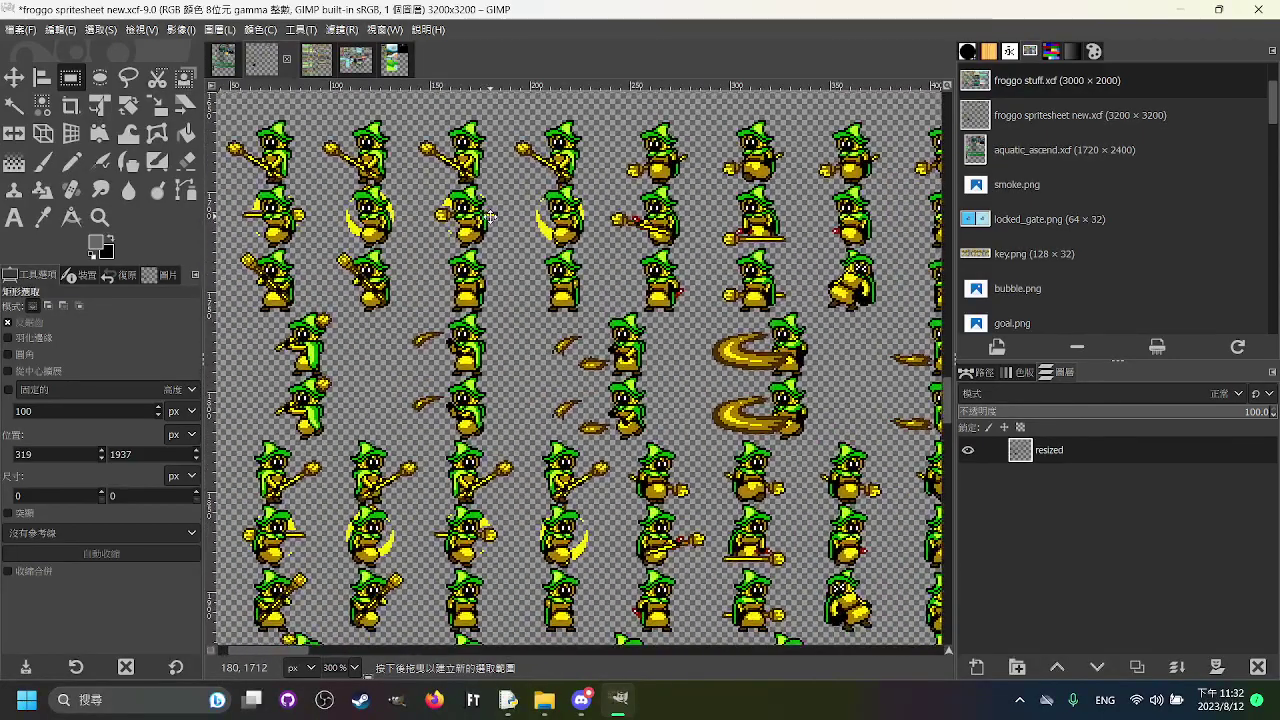
{"action": "left_click_drag", "start_coordinate": [490, 216], "coordinate": [589, 289]}
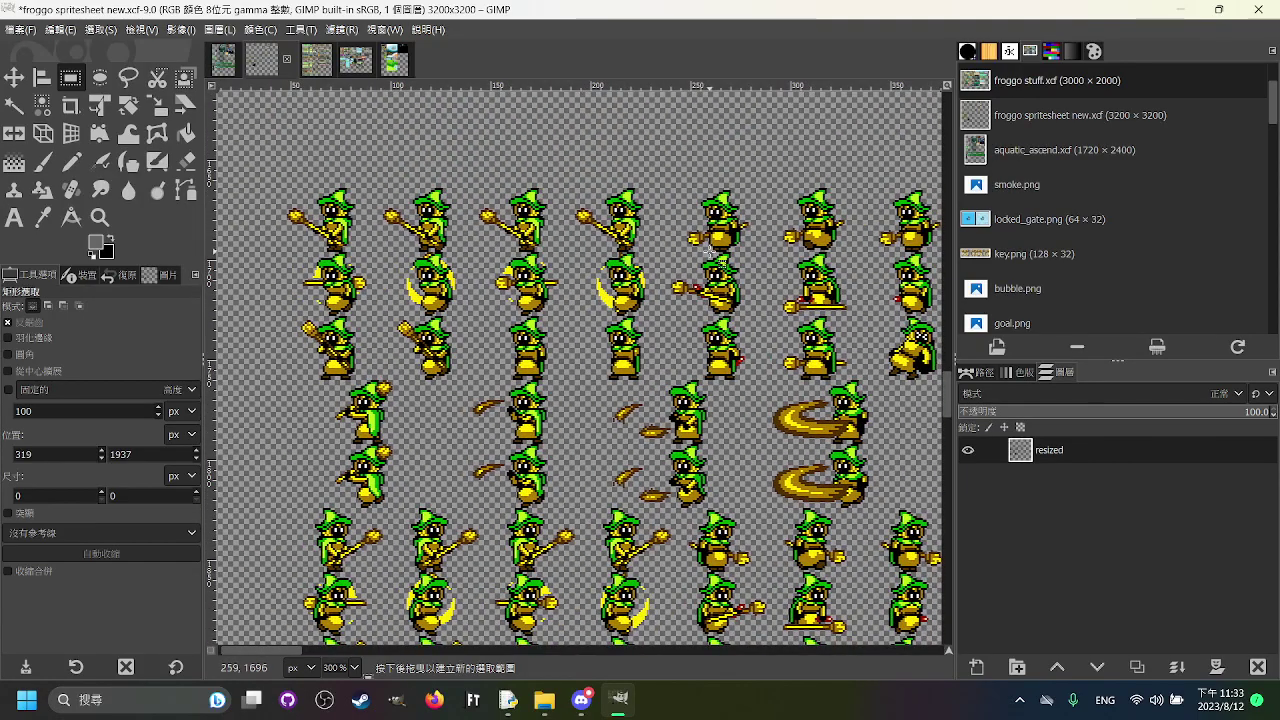
{"action": "left_click_drag", "start_coordinate": [742, 252], "coordinate": [699, 183]}
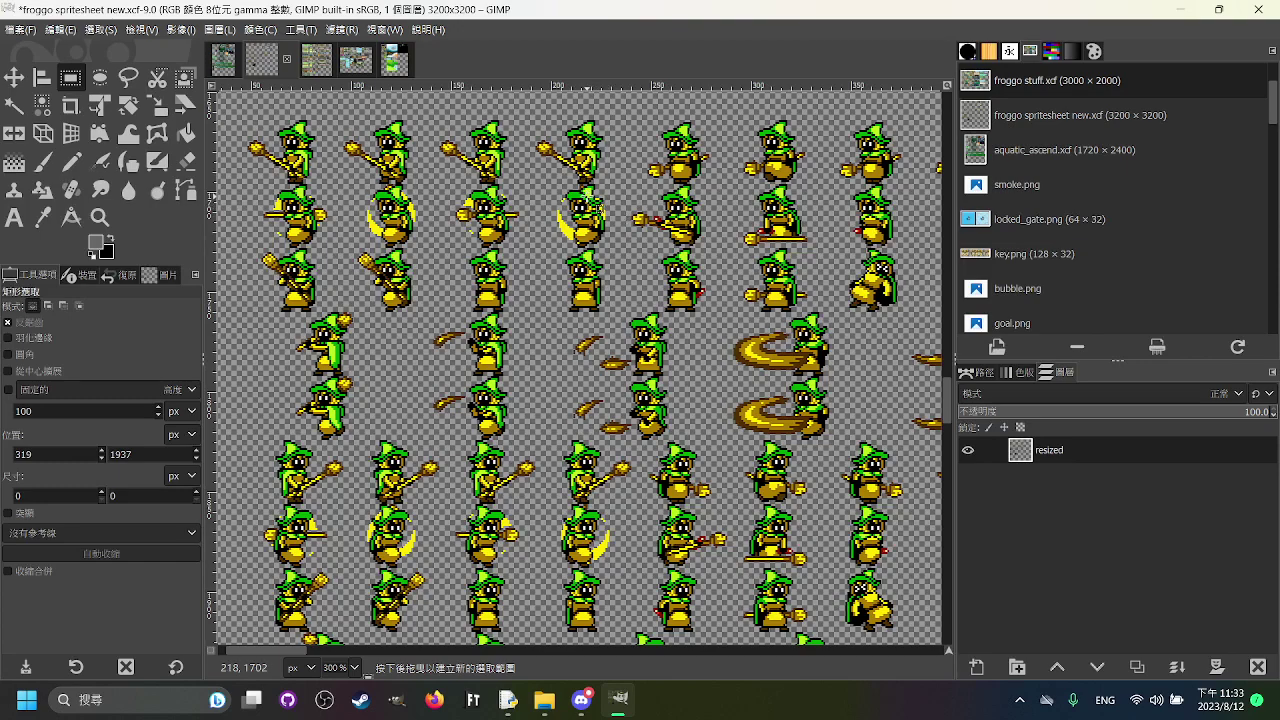
Step: Outline the wide leaf-slash frames across both brown-slash wizard rows with one selection and clear it
{"action": "left_click_drag", "start_coordinate": [708, 384], "coordinate": [530, 333]}
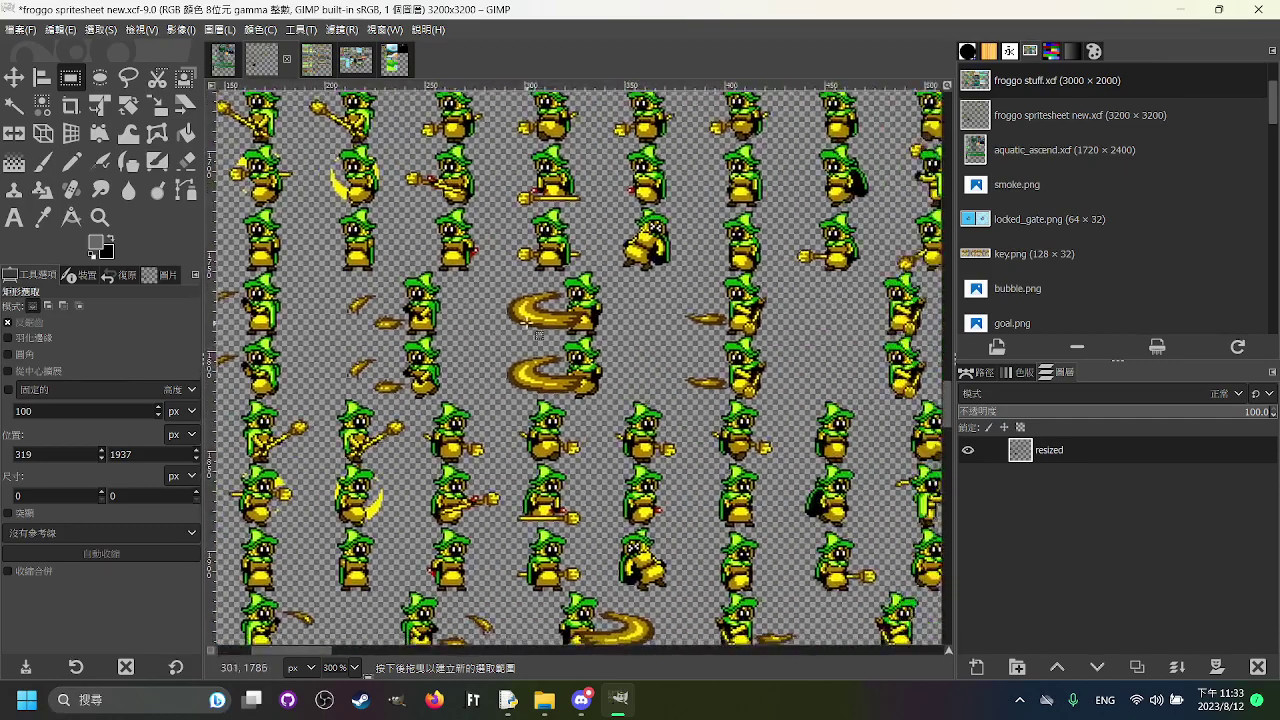
{"action": "left_click_drag", "start_coordinate": [495, 286], "coordinate": [723, 390]}
{"action": "left_click", "coordinate": [809, 446]}
{"action": "left_click_drag", "start_coordinate": [784, 291], "coordinate": [765, 297]}
{"action": "left_click_drag", "start_coordinate": [862, 368], "coordinate": [813, 320]}
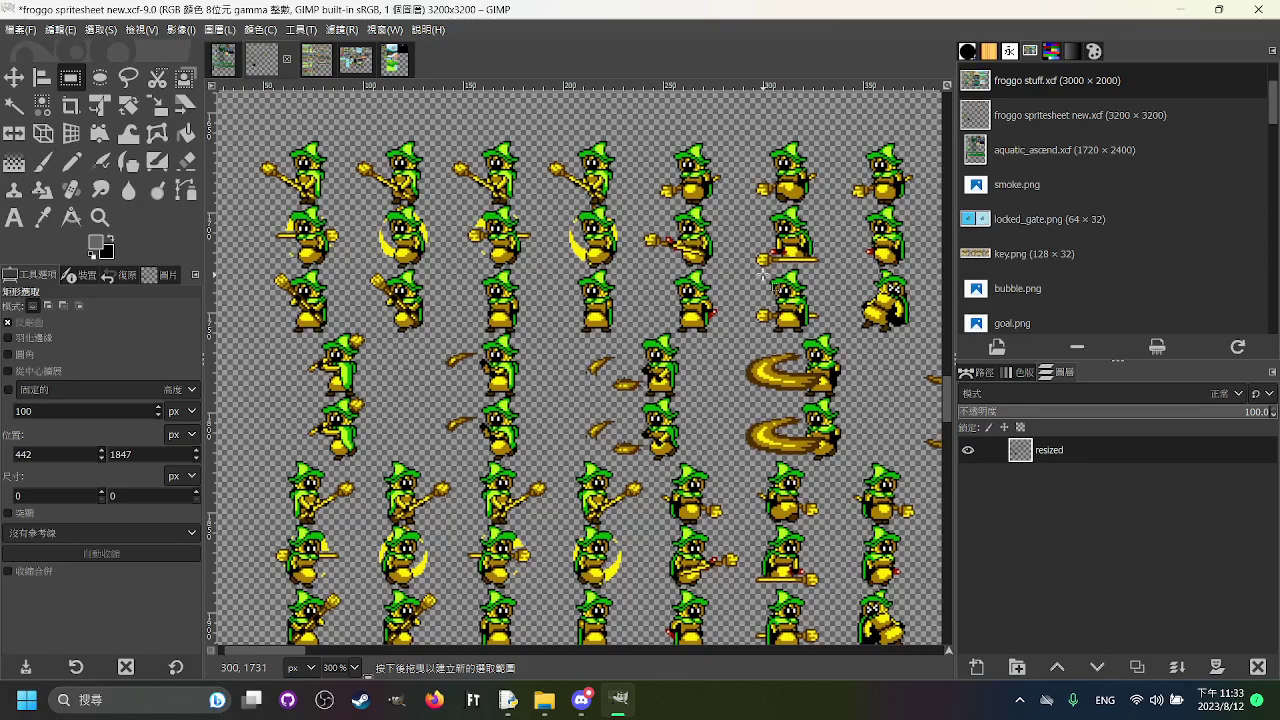
Step: Examine the sheet beyond the wizard rows, covering the flower, block, laser and machine sprites
{"action": "left_click_drag", "start_coordinate": [754, 251], "coordinate": [725, 255]}
{"action": "left_click_drag", "start_coordinate": [838, 190], "coordinate": [522, 282]}
{"action": "scroll", "coordinate": [521, 282], "scroll_direction": "down", "scroll_amount": 2}
{"action": "left_click_drag", "start_coordinate": [771, 209], "coordinate": [609, 286]}
{"action": "left_click_drag", "start_coordinate": [710, 414], "coordinate": [488, 262]}
{"action": "left_click_drag", "start_coordinate": [637, 100], "coordinate": [479, 298]}
{"action": "scroll", "coordinate": [480, 297], "scroll_direction": "up", "scroll_amount": 6}
{"action": "scroll", "coordinate": [480, 330], "scroll_direction": "right", "scroll_amount": 1}
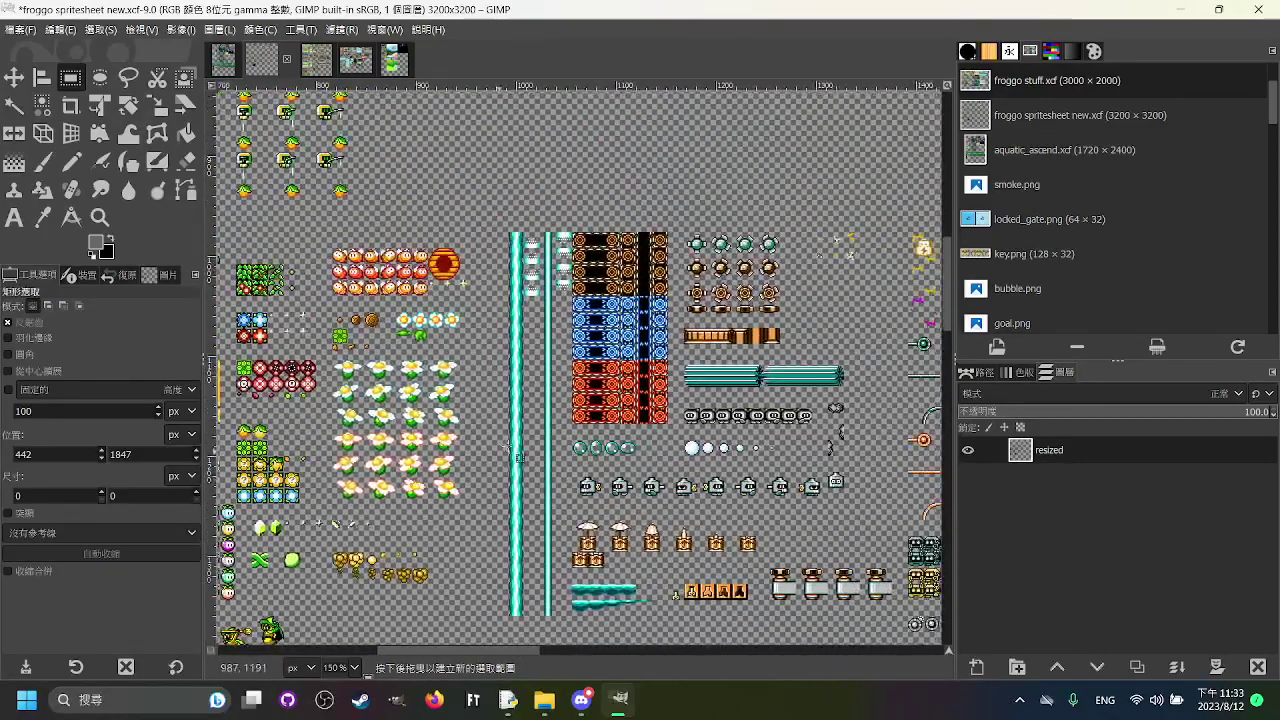
{"action": "scroll", "coordinate": [476, 462], "scroll_direction": "up", "scroll_amount": 5}
{"action": "scroll", "coordinate": [476, 462], "scroll_direction": "down", "scroll_amount": 5}
{"action": "scroll", "coordinate": [500, 400], "scroll_direction": "right", "scroll_amount": 2}
{"action": "scroll", "coordinate": [556, 246], "scroll_direction": "down", "scroll_amount": 3}
{"action": "scroll", "coordinate": [549, 240], "scroll_direction": "up", "scroll_amount": 2}
Step: Examine the grey knight's sword-attack rows and the machine sprites above them
{"action": "scroll", "coordinate": [549, 240], "scroll_direction": "down", "scroll_amount": 7}
{"action": "left_click_drag", "start_coordinate": [549, 268], "coordinate": [691, 317]}
{"action": "scroll", "coordinate": [534, 247], "scroll_direction": "up", "scroll_amount": 2}
{"action": "left_click_drag", "start_coordinate": [621, 246], "coordinate": [522, 218]}
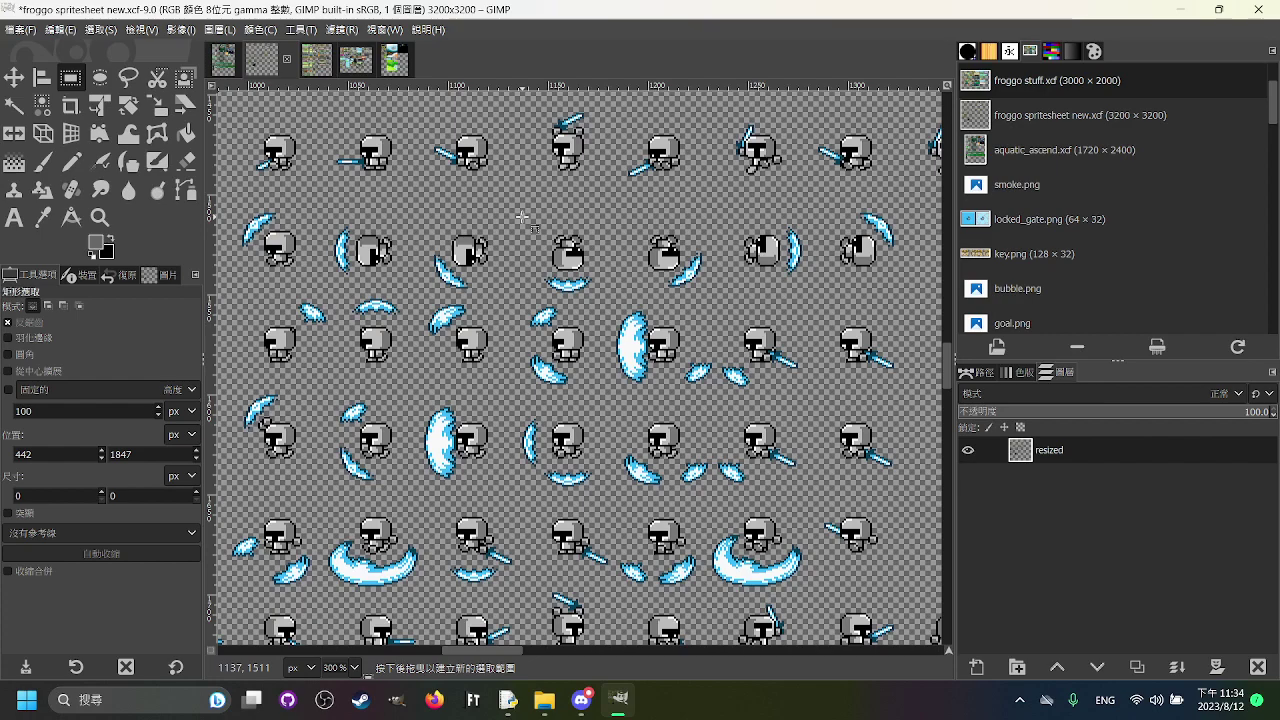
{"action": "scroll", "coordinate": [537, 222], "scroll_direction": "up", "scroll_amount": 2}
{"action": "left_click_drag", "start_coordinate": [537, 222], "coordinate": [502, 104]}
{"action": "scroll", "coordinate": [587, 261], "scroll_direction": "down", "scroll_amount": 1}
{"action": "scroll", "coordinate": [587, 262], "scroll_direction": "left", "scroll_amount": 1}
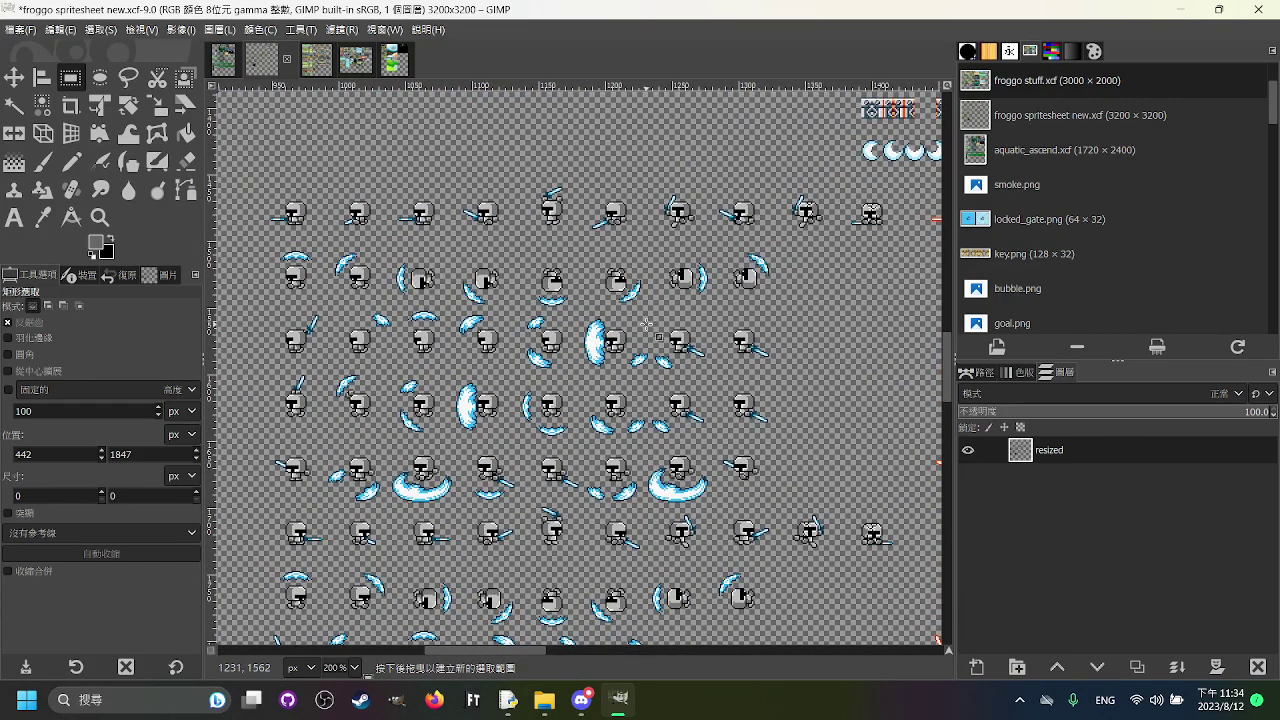
{"action": "left_click_drag", "start_coordinate": [650, 315], "coordinate": [655, 303]}
{"action": "scroll", "coordinate": [654, 302], "scroll_direction": "down", "scroll_amount": 2}
{"action": "scroll", "coordinate": [640, 250], "scroll_direction": "right", "scroll_amount": 1}
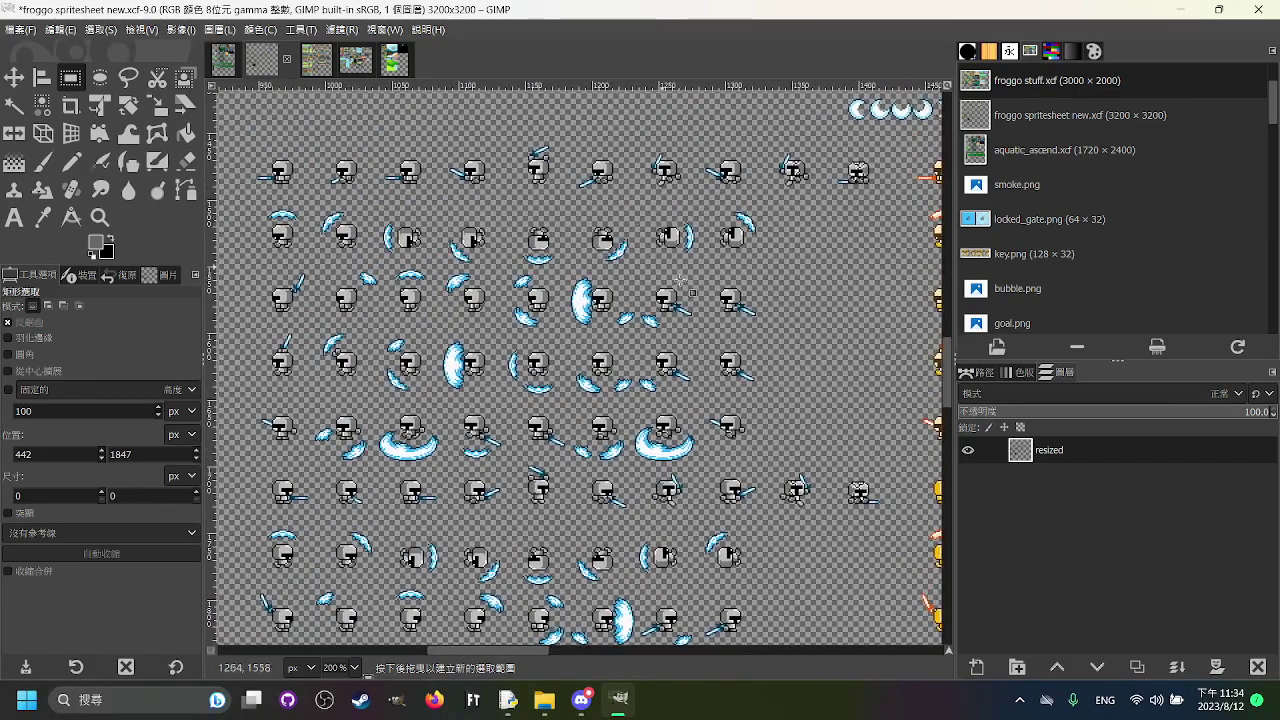
{"action": "scroll", "coordinate": [774, 342], "scroll_direction": "up", "scroll_amount": 12}
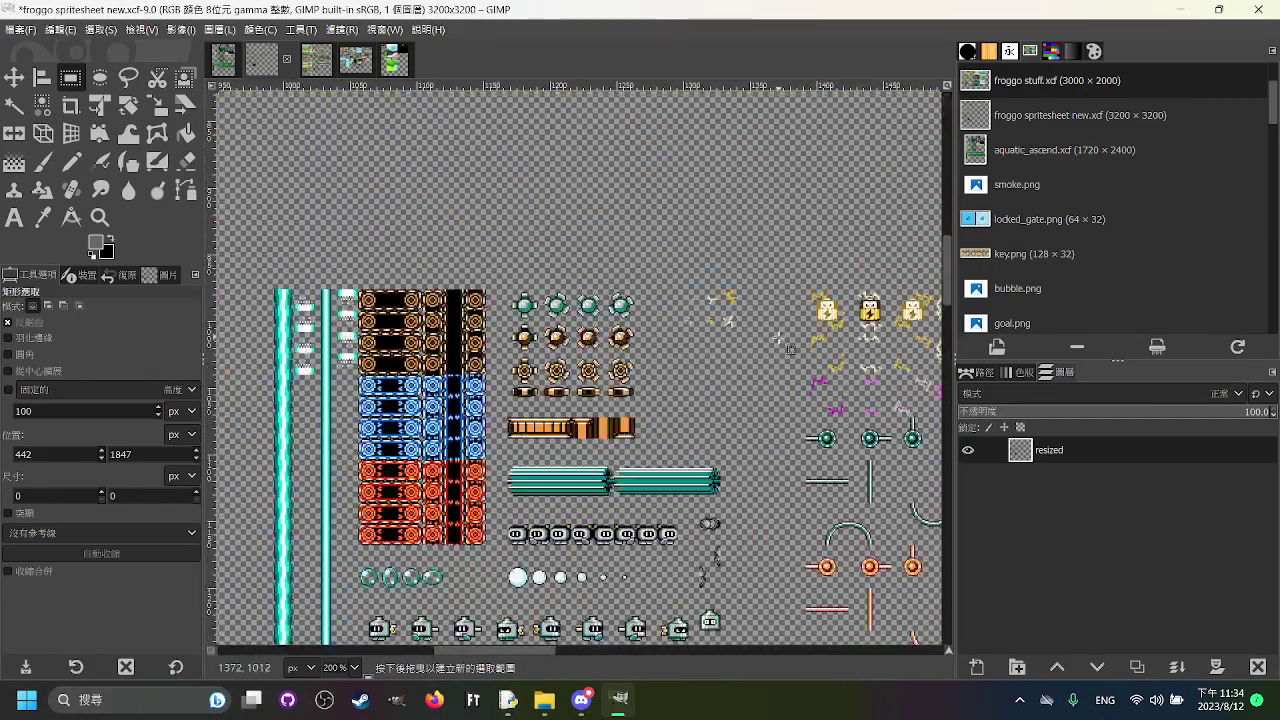
{"action": "scroll", "coordinate": [750, 328], "scroll_direction": "left", "scroll_amount": 3}
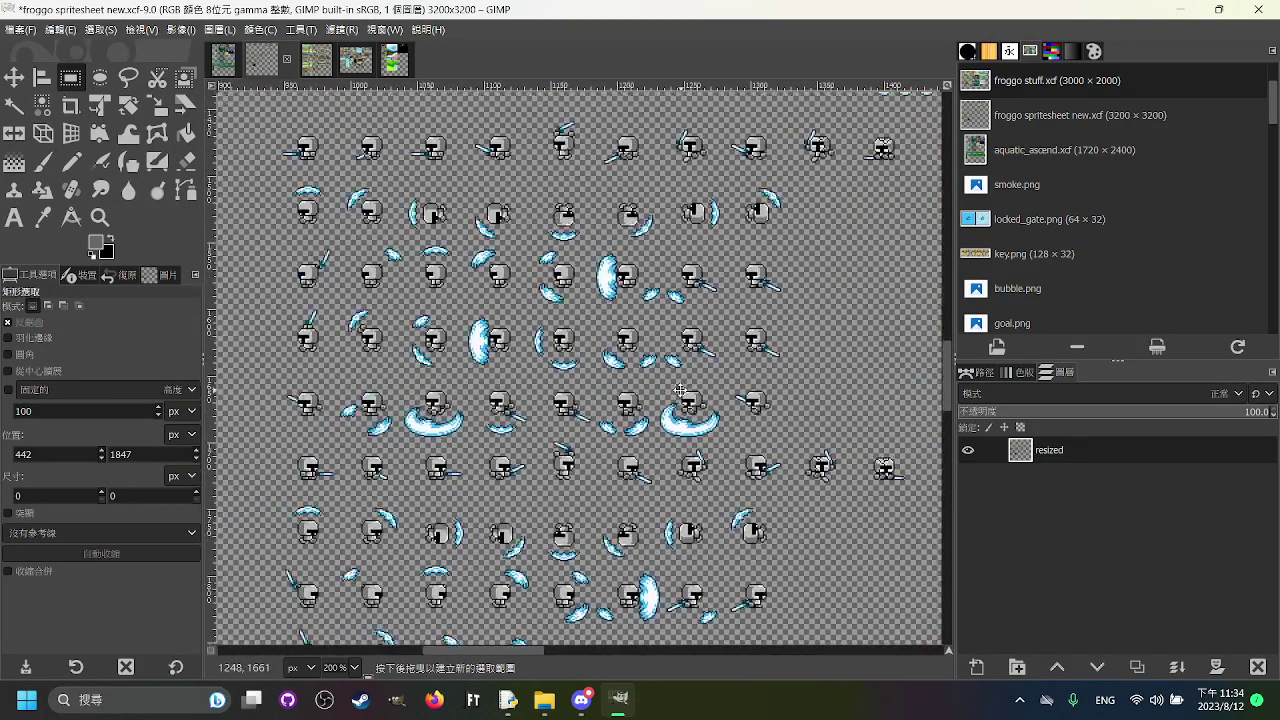
{"action": "mouse_move", "coordinate": [680, 390]}
{"action": "left_mouse_down"}
{"action": "mouse_move", "coordinate": [689, 399]}
{"action": "mouse_move", "coordinate": [686, 378]}
{"action": "mouse_move", "coordinate": [670, 376]}
{"action": "left_mouse_up"}
{"action": "scroll", "coordinate": [342, 218], "scroll_direction": "up", "scroll_amount": 1}
{"action": "left_click_drag", "start_coordinate": [680, 316], "coordinate": [486, 313]}
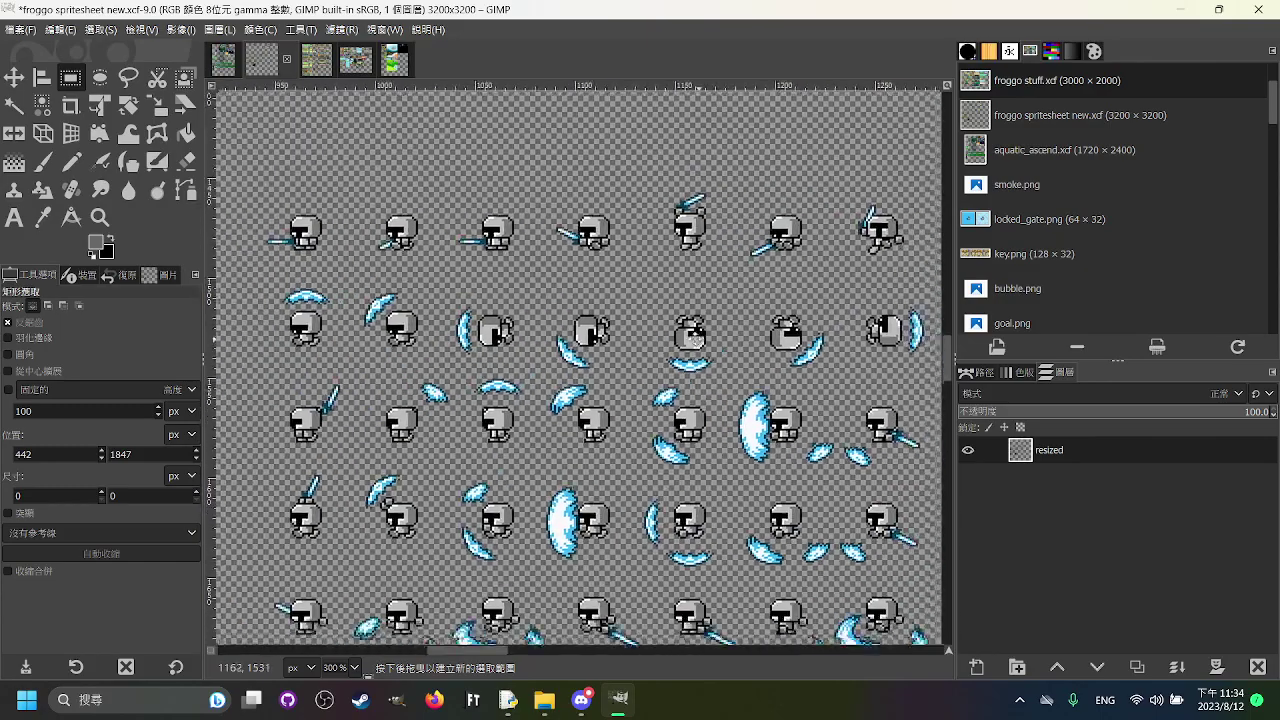
Step: Outline the grey knight's slash rows one after another, from the second row to the large downward arcs, clearing each selection
{"action": "left_click_drag", "start_coordinate": [697, 341], "coordinate": [674, 319]}
{"action": "left_click_drag", "start_coordinate": [269, 262], "coordinate": [933, 341]}
{"action": "left_click", "coordinate": [869, 395]}
{"action": "left_click_drag", "start_coordinate": [276, 305], "coordinate": [911, 355]}
{"action": "left_click", "coordinate": [902, 399]}
{"action": "left_click_drag", "start_coordinate": [288, 397], "coordinate": [908, 452]}
{"action": "left_click", "coordinate": [890, 525]}
{"action": "left_click_drag", "start_coordinate": [890, 525], "coordinate": [883, 397]}
{"action": "left_click_drag", "start_coordinate": [252, 363], "coordinate": [919, 428]}
{"action": "left_click", "coordinate": [890, 480]}
Step: Examine the full block of grey knight rows beside the matching golden knight rows
{"action": "left_click_drag", "start_coordinate": [602, 370], "coordinate": [612, 373]}
{"action": "scroll", "coordinate": [780, 376], "scroll_direction": "down", "scroll_amount": 1}
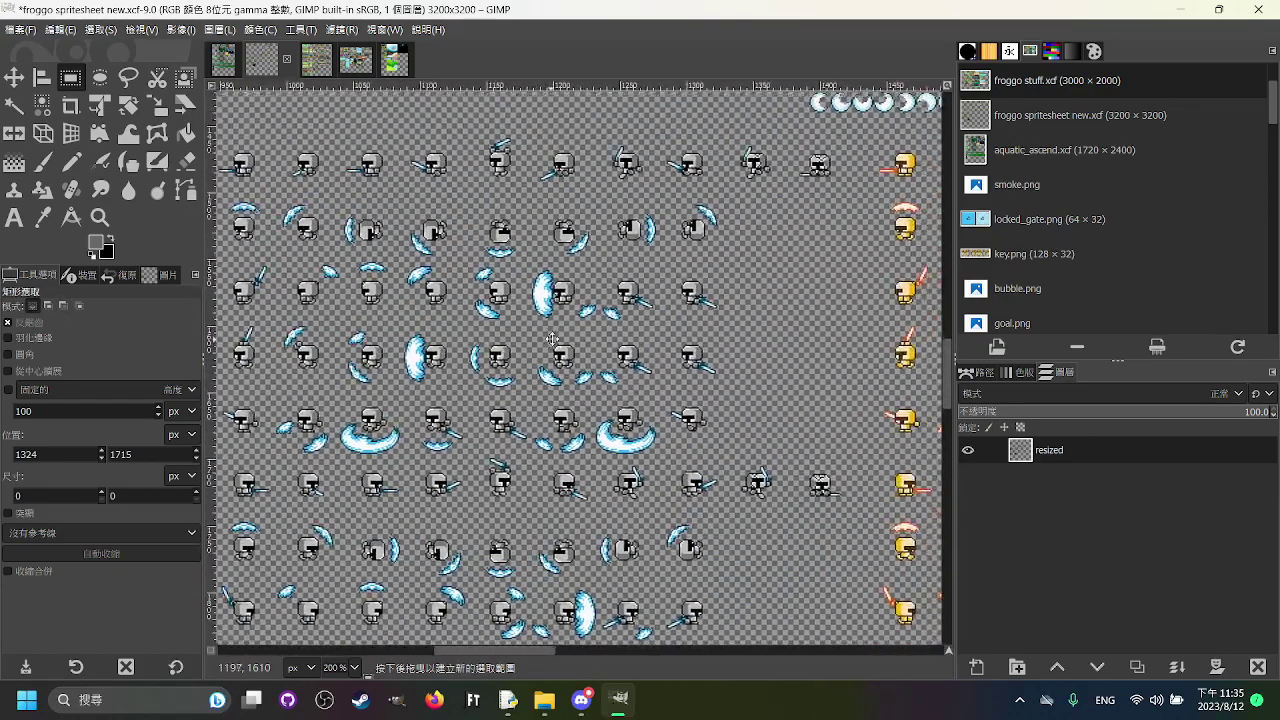
{"action": "scroll", "coordinate": [553, 337], "scroll_direction": "down", "scroll_amount": 1}
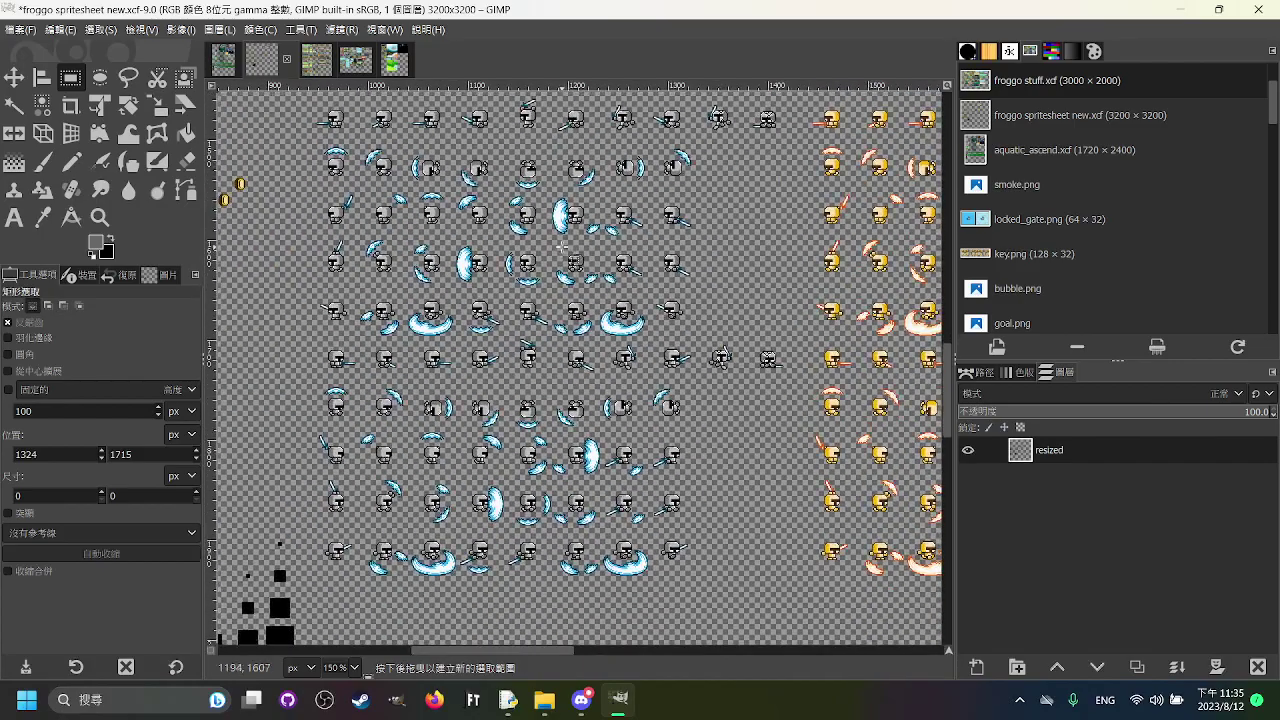
{"action": "scroll", "coordinate": [476, 298], "scroll_direction": "up", "scroll_amount": 1}
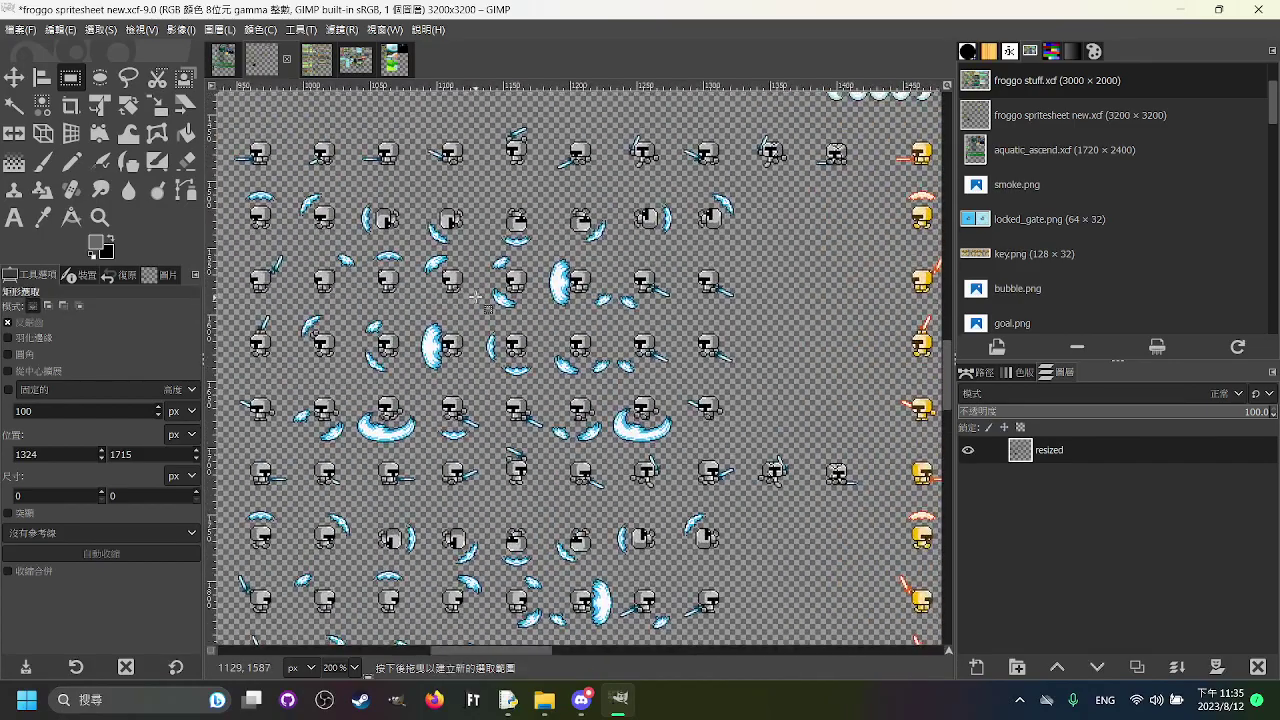
{"action": "scroll", "coordinate": [538, 252], "scroll_direction": "down", "scroll_amount": 2}
{"action": "left_click_drag", "start_coordinate": [540, 255], "coordinate": [940, 309]}
{"action": "scroll", "coordinate": [433, 434], "scroll_direction": "up", "scroll_amount": 1}
{"action": "left_click_drag", "start_coordinate": [433, 434], "coordinate": [586, 217]}
{"action": "left_click_drag", "start_coordinate": [753, 350], "coordinate": [541, 357]}
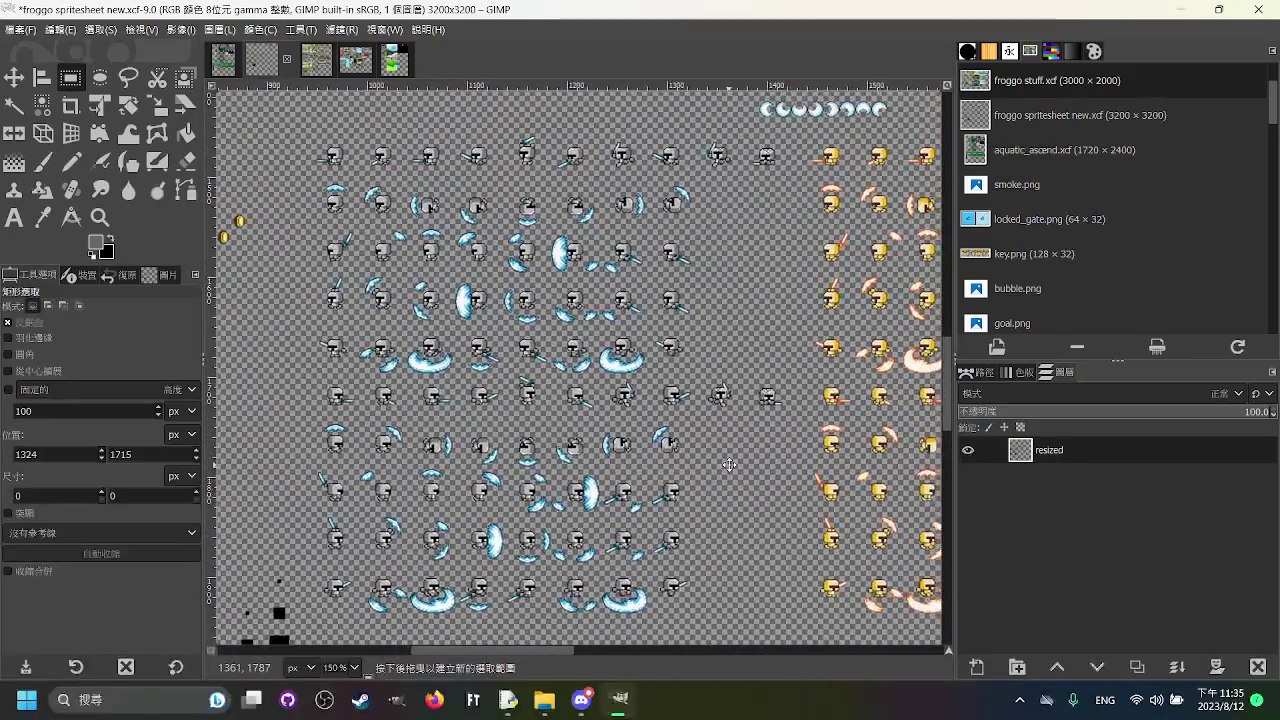
{"action": "left_click_drag", "start_coordinate": [729, 465], "coordinate": [782, 462]}
{"action": "scroll", "coordinate": [589, 371], "scroll_direction": "up", "scroll_amount": 1}
{"action": "left_click_drag", "start_coordinate": [586, 369], "coordinate": [537, 408]}
Step: Compare the green armoured character's slash rows higher up the sheet with the grey knight's rows
{"action": "scroll", "coordinate": [537, 408], "scroll_direction": "down", "scroll_amount": 2}
{"action": "scroll", "coordinate": [640, 430], "scroll_direction": "up", "scroll_amount": 5}
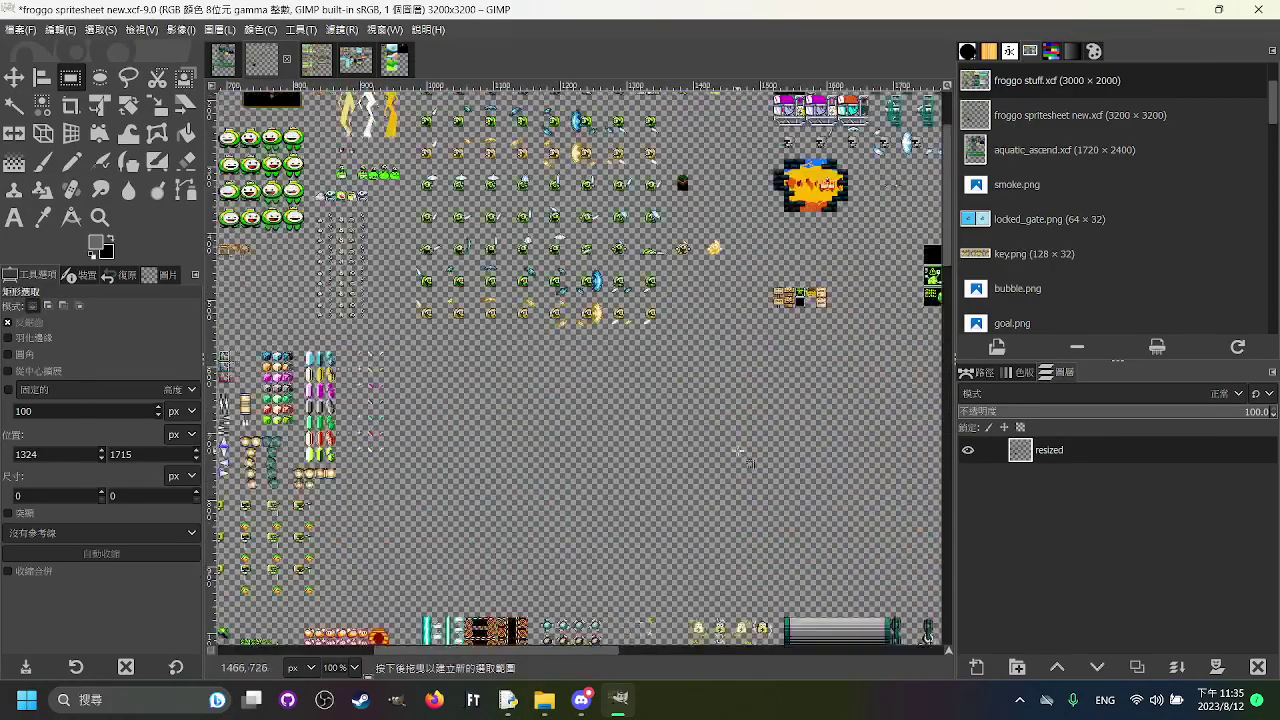
{"action": "scroll", "coordinate": [735, 455], "scroll_direction": "up", "scroll_amount": 1}
{"action": "scroll", "coordinate": [558, 354], "scroll_direction": "up", "scroll_amount": 1}
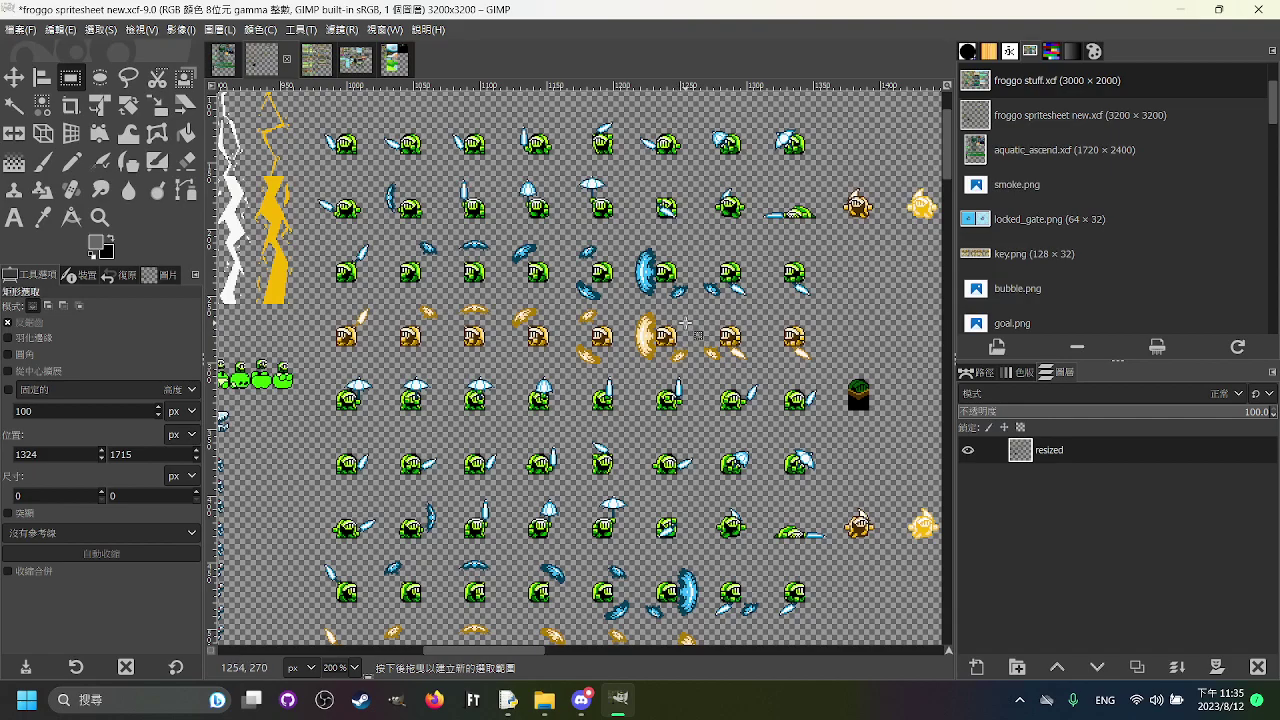
{"action": "scroll", "coordinate": [687, 310], "scroll_direction": "down", "scroll_amount": 10}
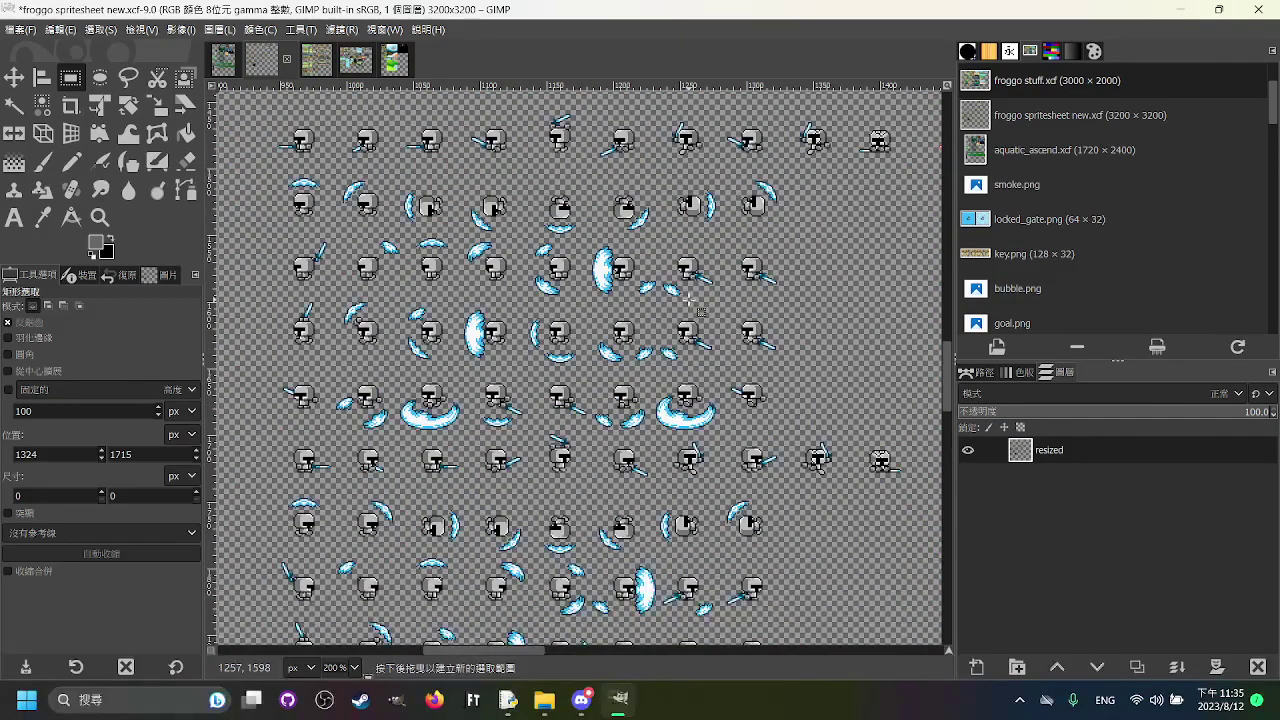
{"action": "scroll", "coordinate": [688, 298], "scroll_direction": "down", "scroll_amount": 3, "text": "ctrl"}
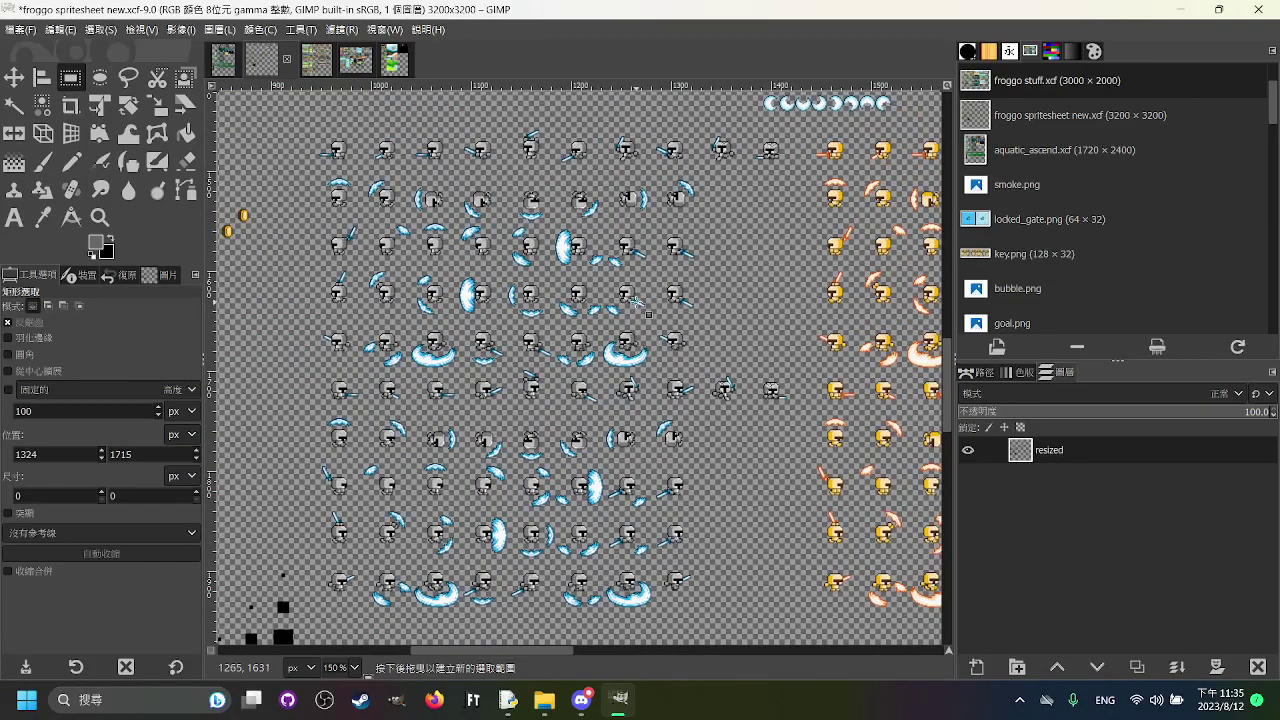
{"action": "left_click_drag", "start_coordinate": [647, 283], "coordinate": [624, 271]}
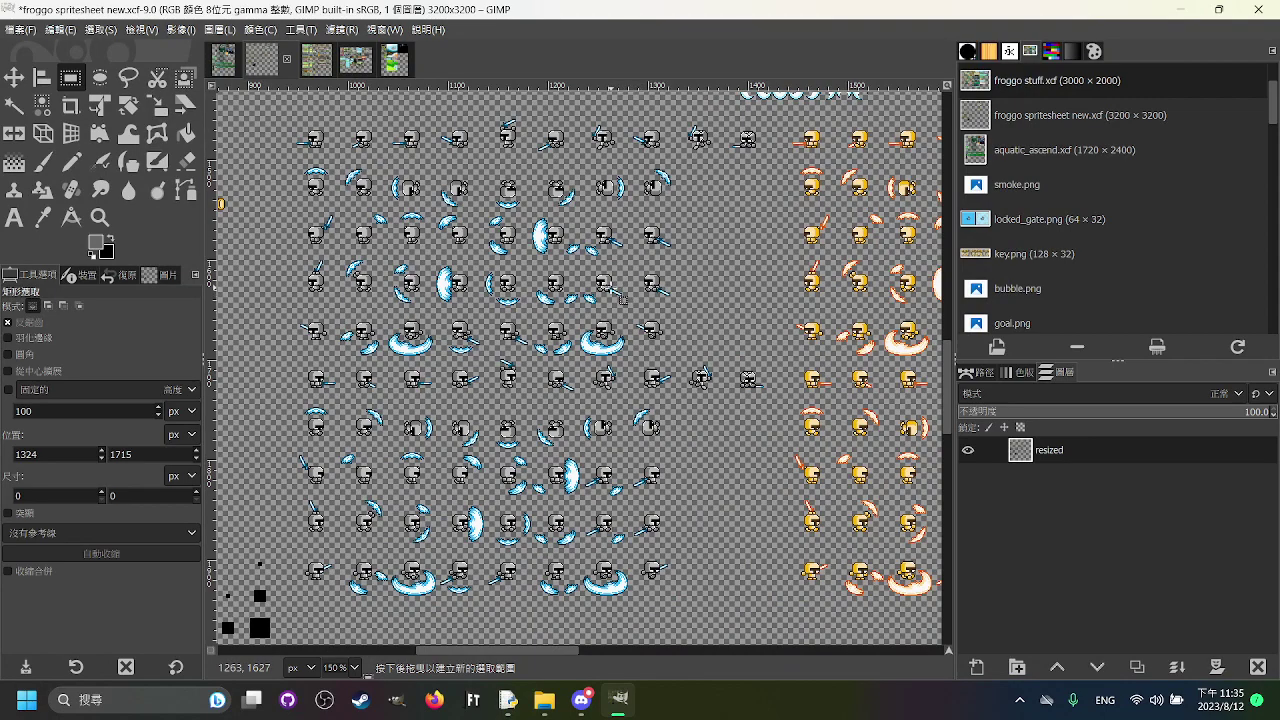
Step: Outline the skull-head and bone-ring sprites with a selection about 183 × 208 px and clear it
{"action": "mouse_move", "coordinate": [357, 211]}
{"action": "left_mouse_down"}
{"action": "mouse_move", "coordinate": [331, 201]}
{"action": "mouse_move", "coordinate": [338, 220]}
{"action": "mouse_move", "coordinate": [367, 226]}
{"action": "mouse_move", "coordinate": [345, 223]}
{"action": "left_mouse_up"}
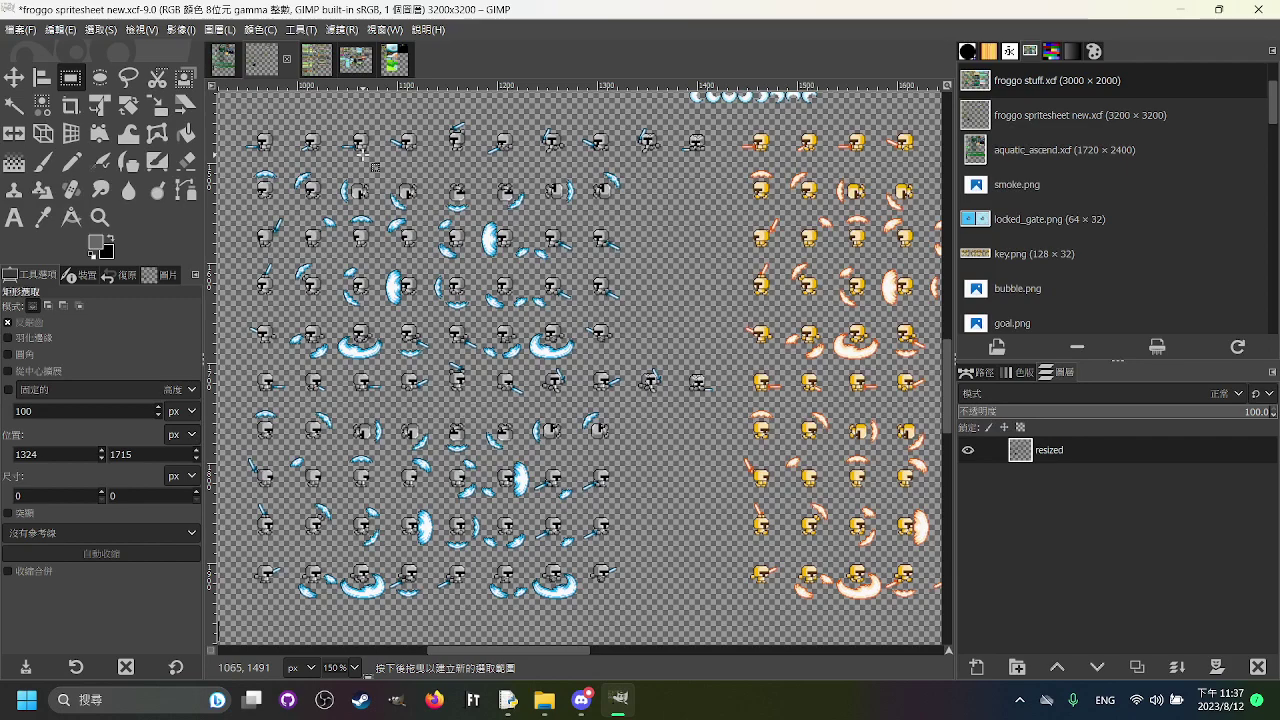
{"action": "left_click_drag", "start_coordinate": [400, 165], "coordinate": [920, 300]}
{"action": "left_click_drag", "start_coordinate": [240, 250], "coordinate": [565, 487]}
{"action": "scroll", "coordinate": [566, 487], "scroll_direction": "up", "scroll_amount": 5}
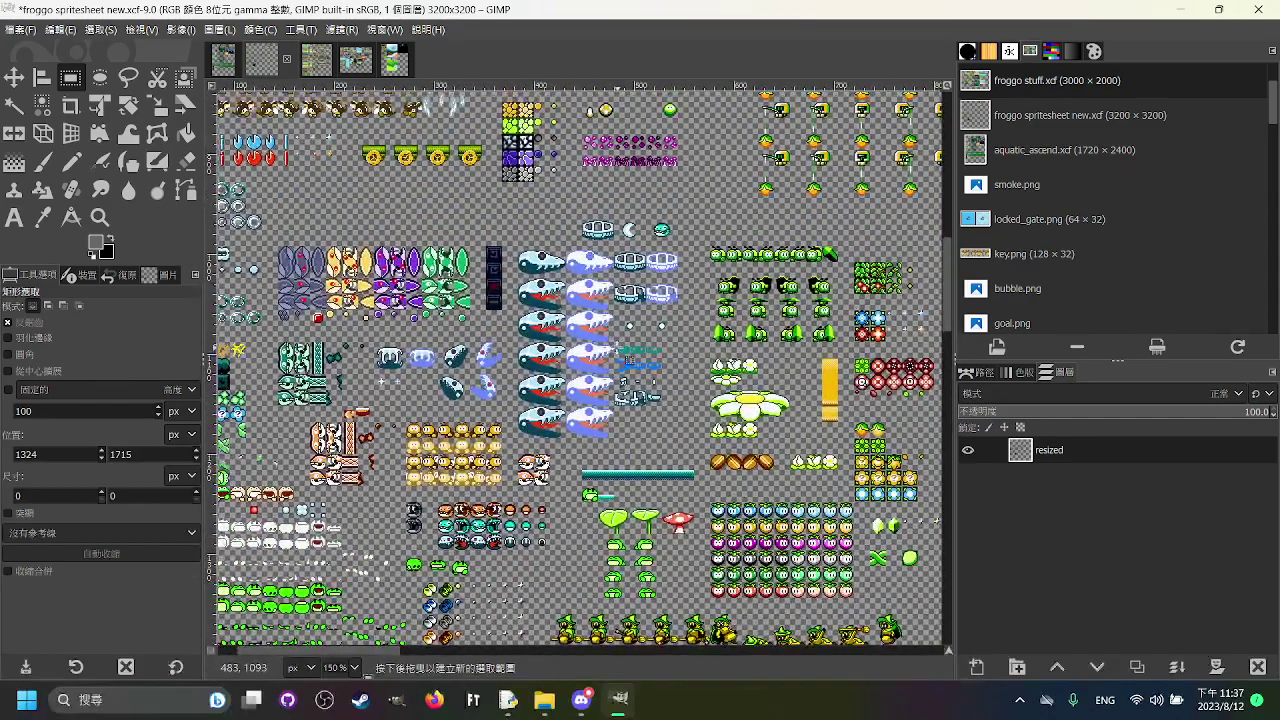
{"action": "scroll", "coordinate": [566, 329], "scroll_direction": "up", "scroll_amount": 2, "text": "ctrl"}
{"action": "left_click_drag", "start_coordinate": [566, 329], "coordinate": [531, 362]}
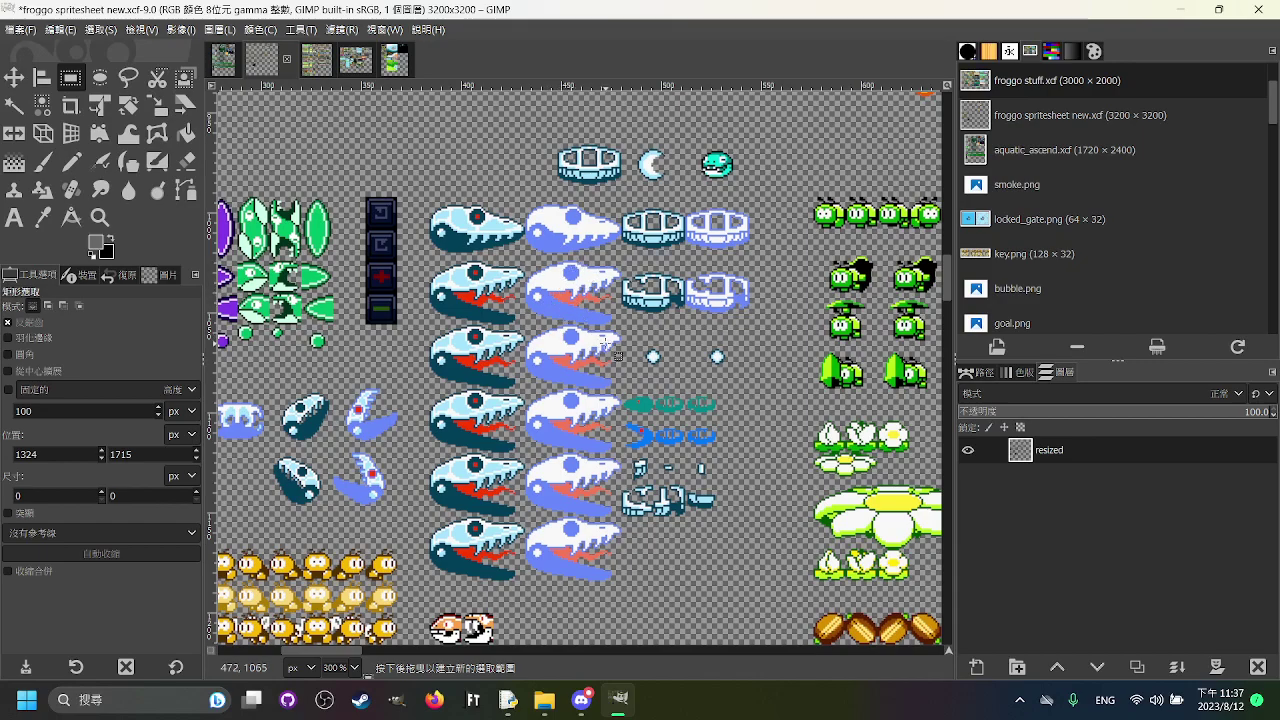
{"action": "scroll", "coordinate": [575, 310], "scroll_direction": "down", "scroll_amount": 1}
{"action": "scroll", "coordinate": [575, 310], "scroll_direction": "right", "scroll_amount": 1}
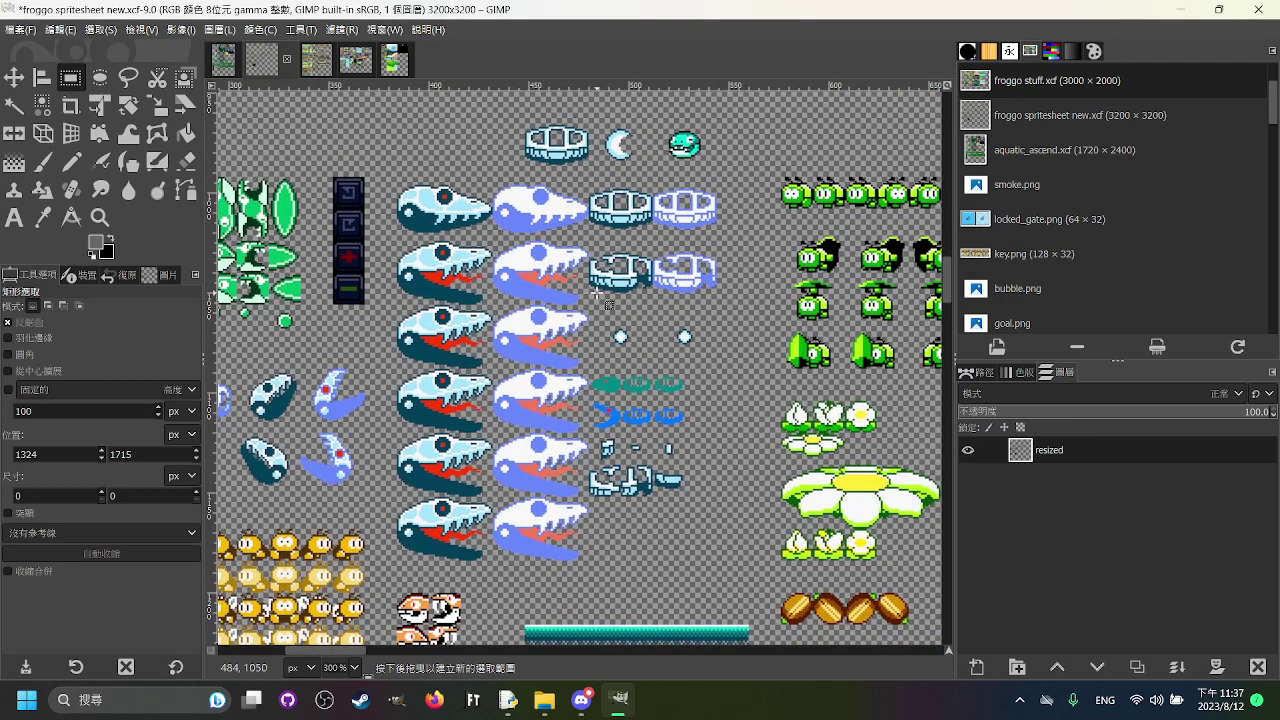
{"action": "left_click_drag", "start_coordinate": [394, 172], "coordinate": [752, 579]}
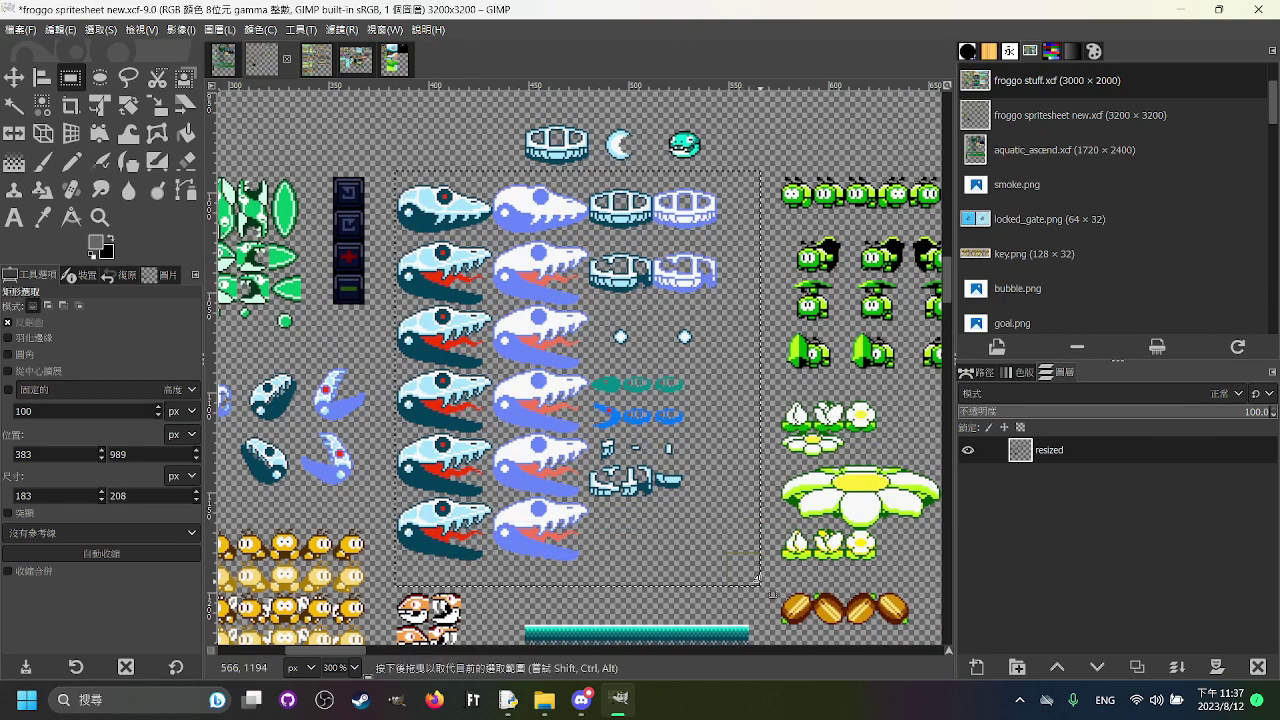
{"action": "scroll", "coordinate": [433, 401], "scroll_direction": "left", "scroll_amount": 1}
{"action": "left_click", "coordinate": [376, 364]}
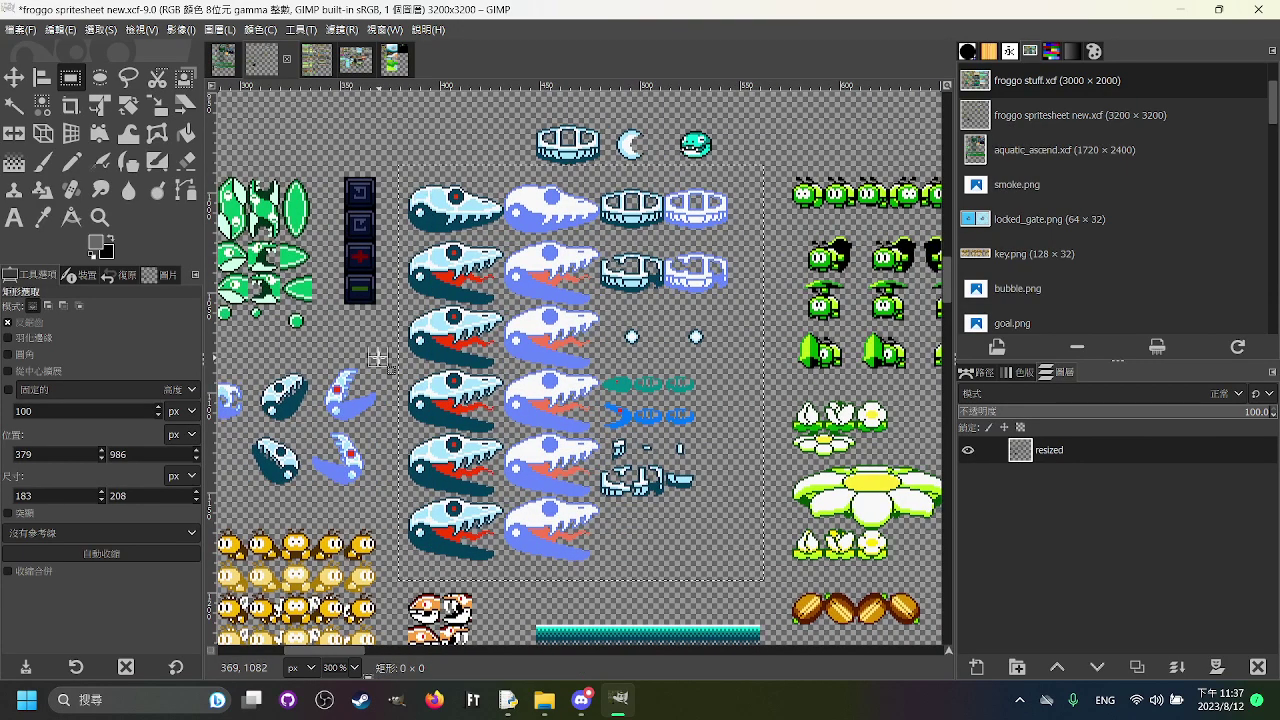
Step: Outline the skull-head group twice more, at about 173 × 202 px and about 178 × 202 px, clearing each selection
{"action": "left_click_drag", "start_coordinate": [403, 173], "coordinate": [747, 573]}
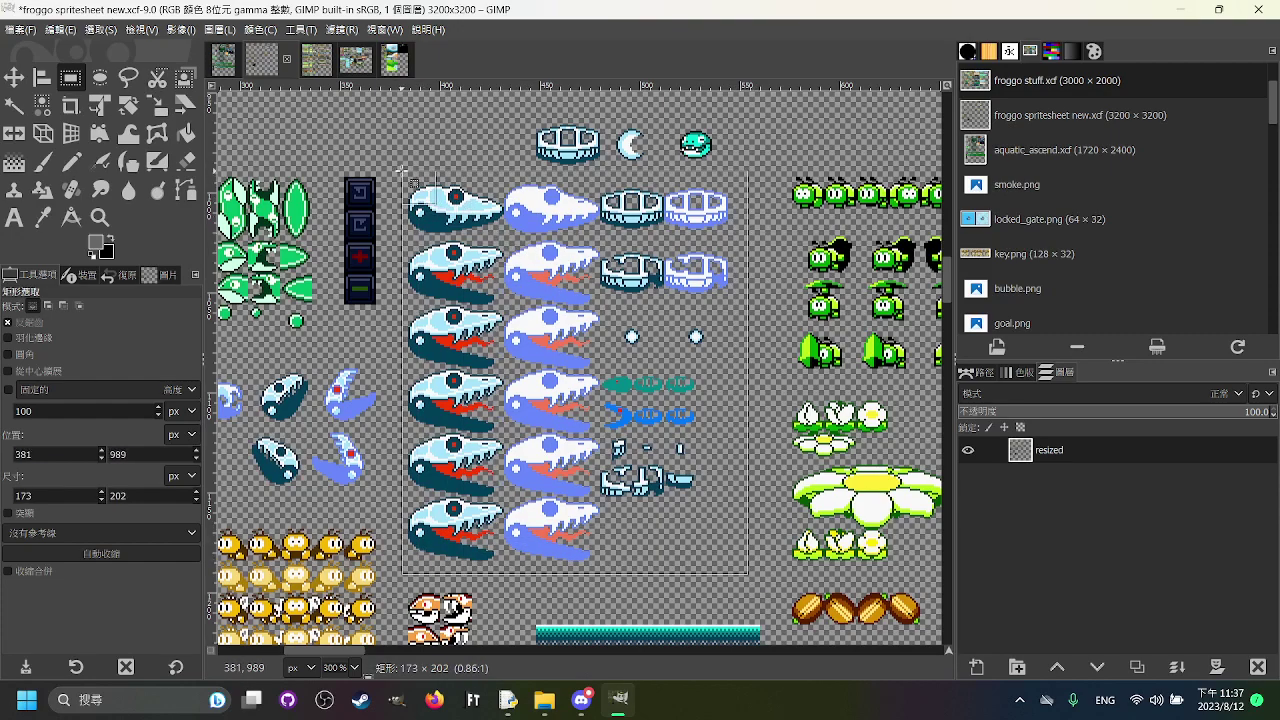
{"action": "left_click", "coordinate": [371, 224]}
{"action": "left_click_drag", "start_coordinate": [394, 221], "coordinate": [470, 266]}
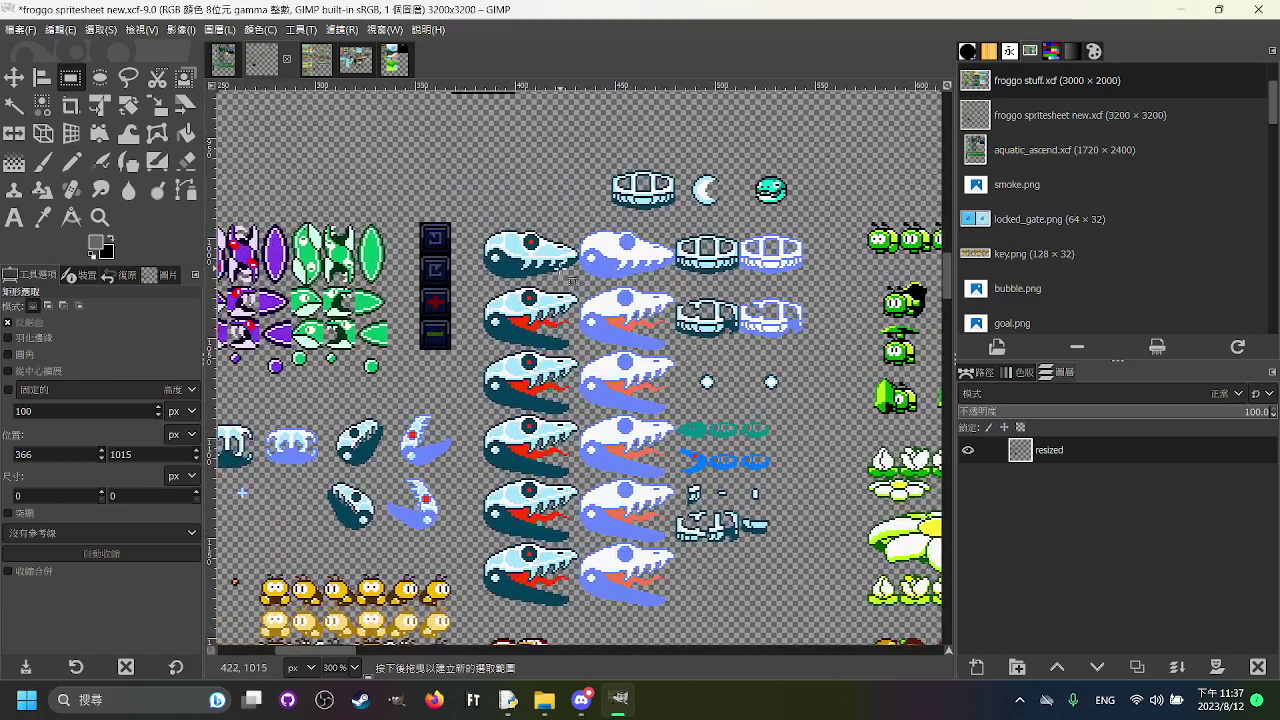
{"action": "left_click_drag", "start_coordinate": [471, 222], "coordinate": [825, 625]}
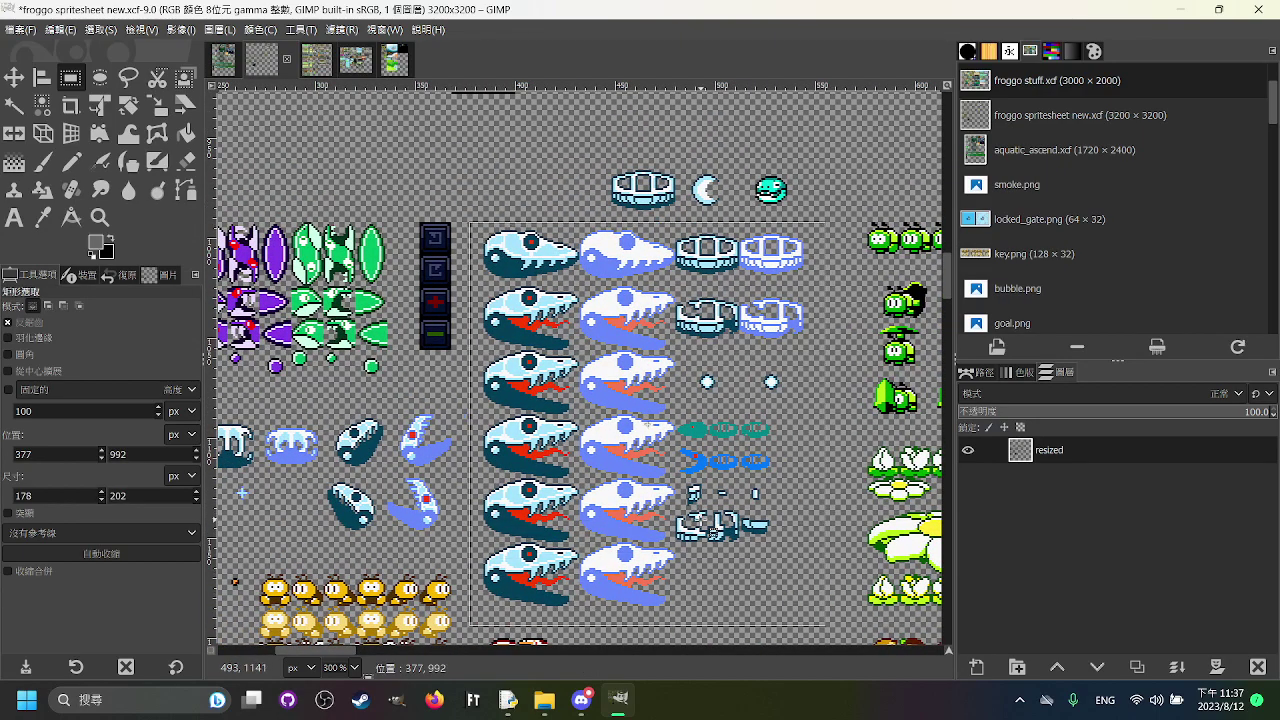
{"action": "left_click", "coordinate": [858, 486]}
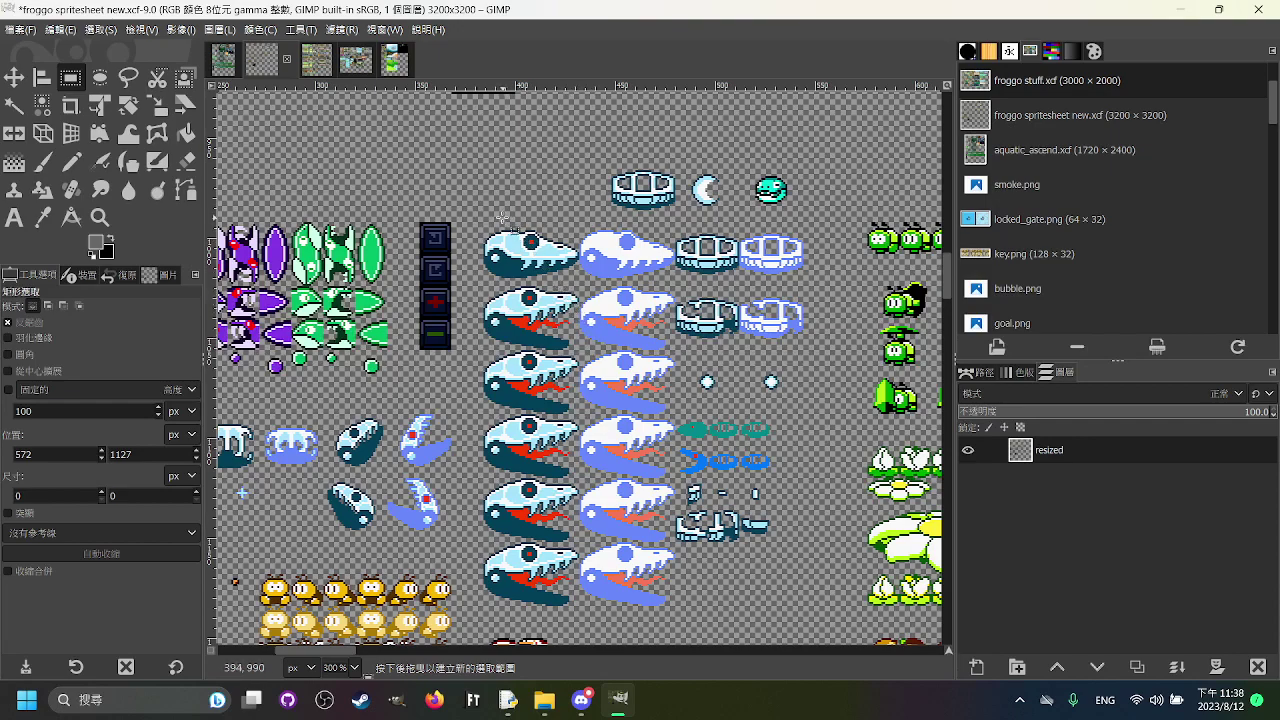
Step: Outline the skull heads and bone rings again, finishing with a selection about 182 × 210 px around the whole group
{"action": "left_click_drag", "start_coordinate": [476, 216], "coordinate": [813, 621]}
{"action": "left_click", "coordinate": [846, 588]}
{"action": "scroll", "coordinate": [703, 340], "scroll_direction": "down", "scroll_amount": 1}
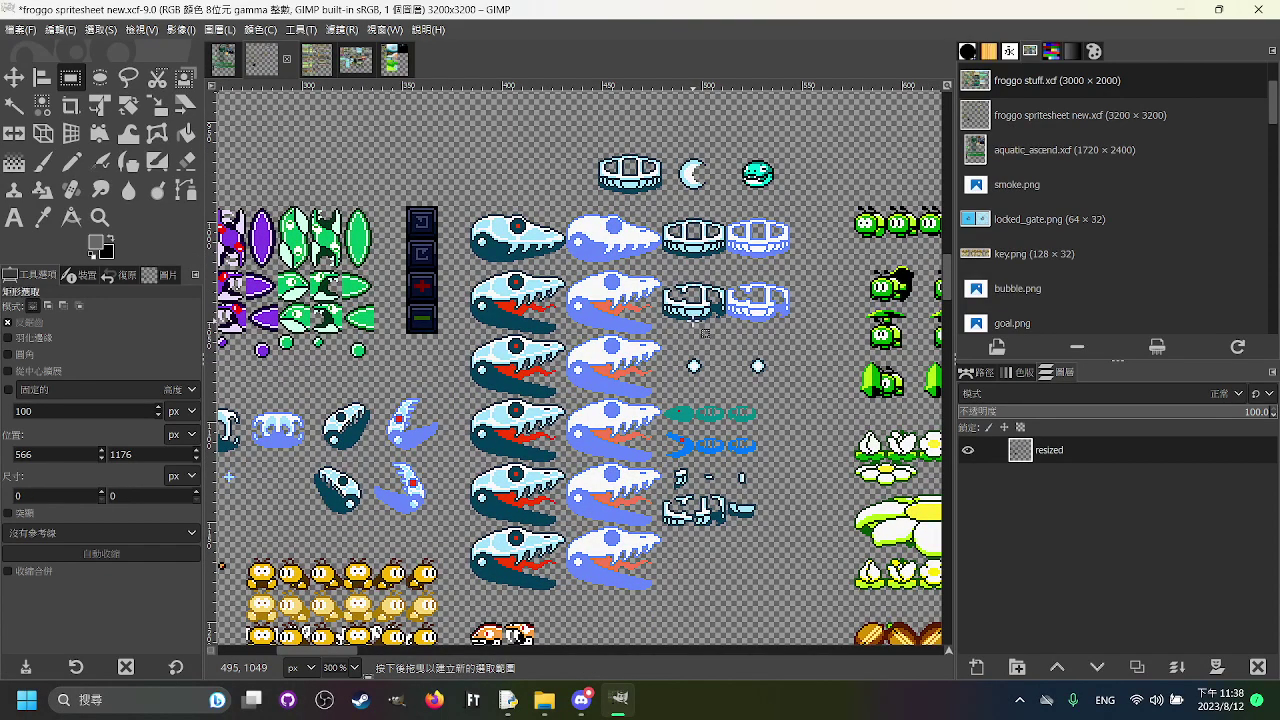
{"action": "scroll", "coordinate": [700, 325], "scroll_direction": "down", "scroll_amount": 1}
{"action": "scroll", "coordinate": [700, 325], "scroll_direction": "right", "scroll_amount": 1}
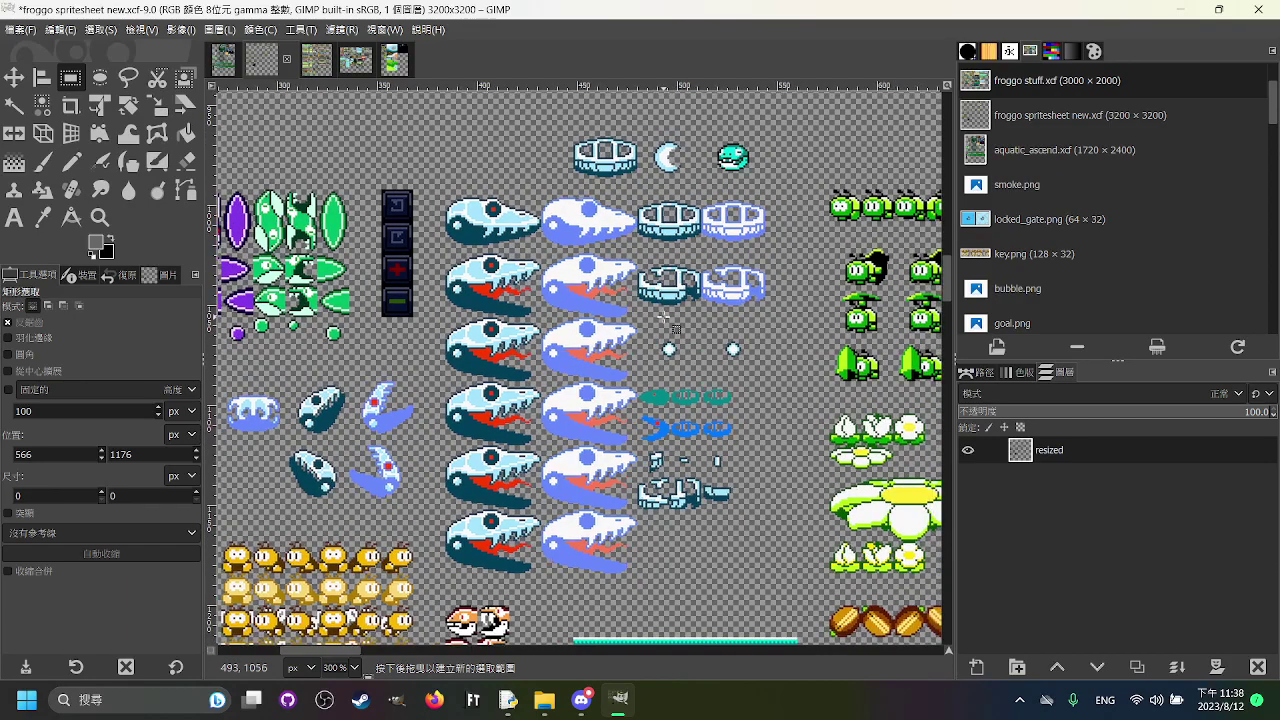
{"action": "left_click_drag", "start_coordinate": [430, 177], "coordinate": [794, 597]}
{"action": "left_click_drag", "start_coordinate": [702, 446], "coordinate": [704, 452]}
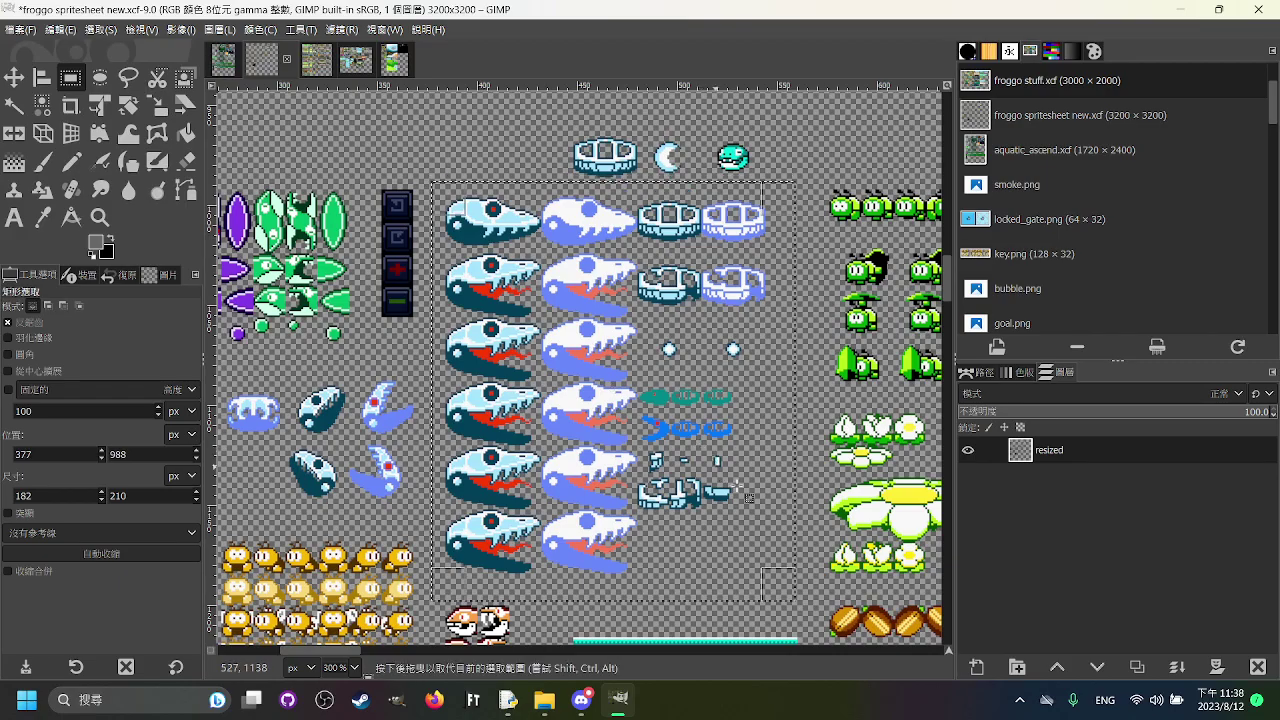
Step: Examine the sprite sheet between the skull and jaw frames and the grey armoured knight frames
{"action": "left_click_drag", "start_coordinate": [787, 495], "coordinate": [706, 473]}
{"action": "scroll", "coordinate": [602, 378], "scroll_direction": "down", "scroll_amount": 1}
{"action": "left_click_drag", "start_coordinate": [688, 391], "coordinate": [328, 310]}
{"action": "left_click_drag", "start_coordinate": [930, 322], "coordinate": [502, 243]}
{"action": "scroll", "coordinate": [502, 243], "scroll_direction": "down", "scroll_amount": 3}
{"action": "scroll", "coordinate": [525, 507], "scroll_direction": "up", "scroll_amount": 2}
{"action": "left_click_drag", "start_coordinate": [526, 319], "coordinate": [733, 395]}
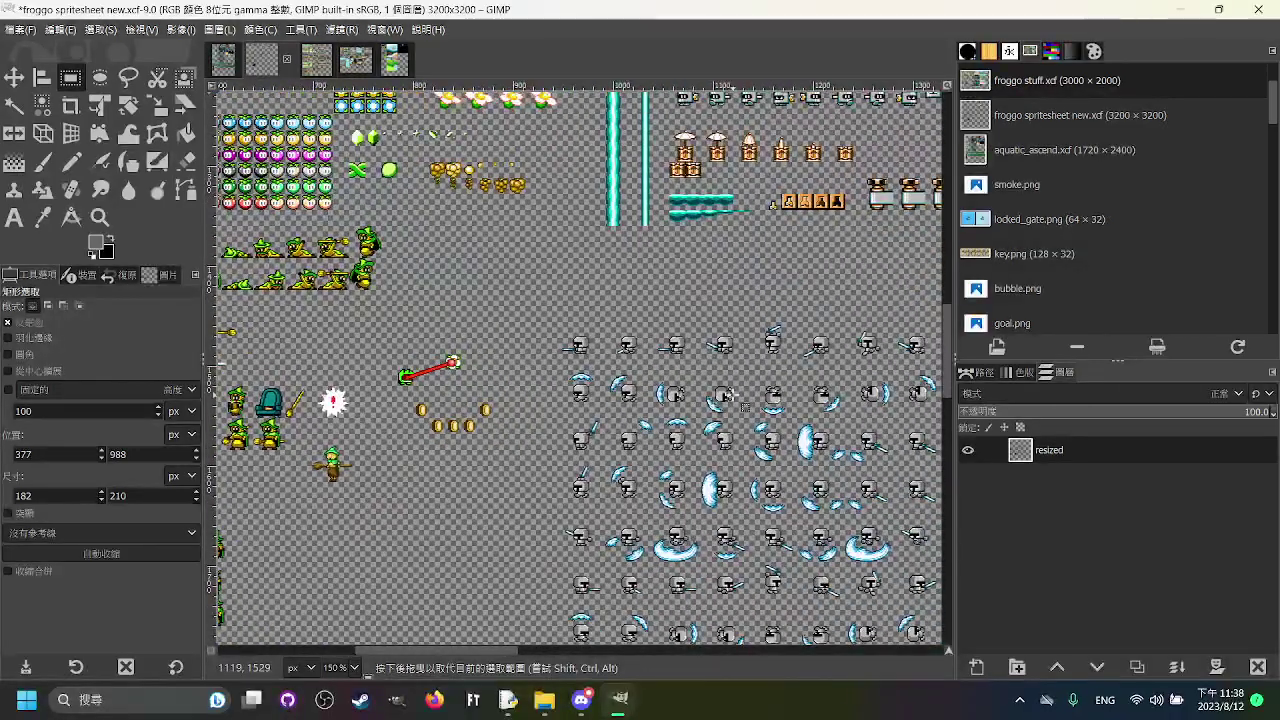
{"action": "left_click_drag", "start_coordinate": [533, 291], "coordinate": [793, 457]}
{"action": "left_click_drag", "start_coordinate": [345, 98], "coordinate": [537, 275]}
{"action": "scroll", "coordinate": [537, 275], "scroll_direction": "up", "scroll_amount": 1}
{"action": "scroll", "coordinate": [537, 272], "scroll_direction": "up", "scroll_amount": 2}
{"action": "scroll", "coordinate": [560, 245], "scroll_direction": "down", "scroll_amount": 1}
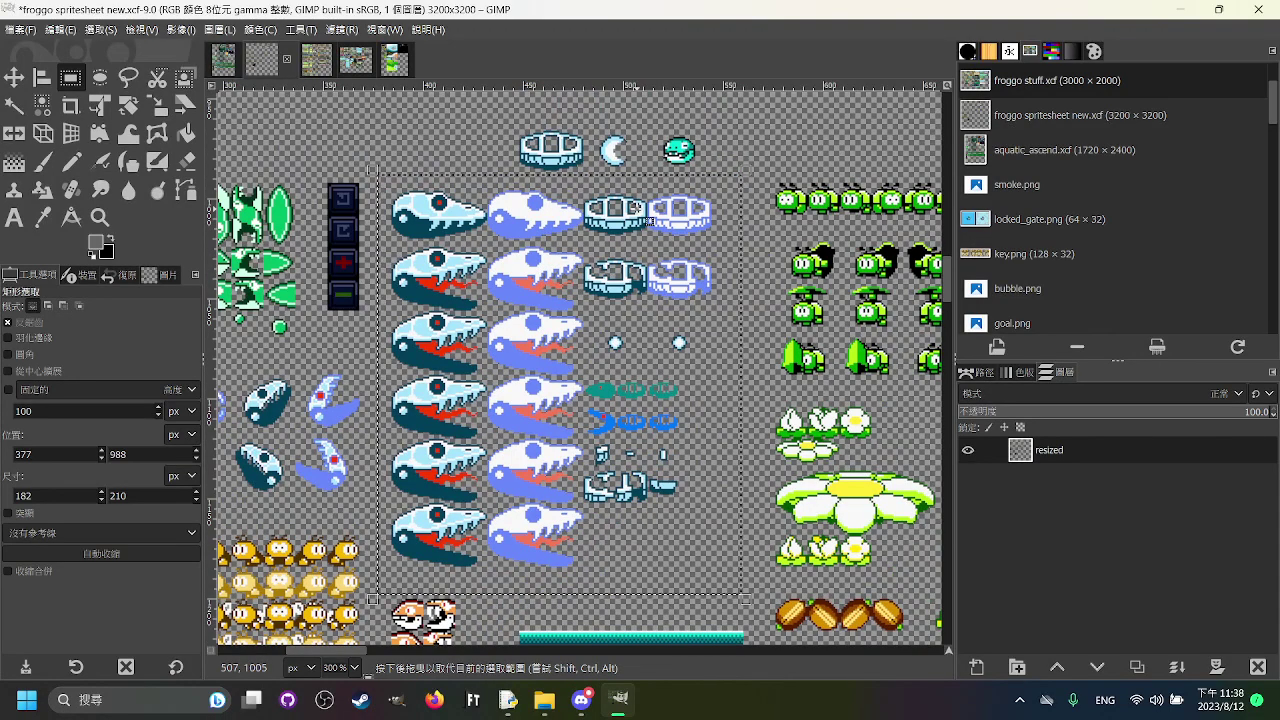
Step: Shift the rectangular selection around the skull and jaw sprites to about position 377, 990 and resize it to about 176 × 197 px
{"action": "mouse_move", "coordinate": [605, 365]}
{"action": "left_mouse_down"}
{"action": "mouse_move", "coordinate": [605, 333]}
{"action": "mouse_move", "coordinate": [597, 362]}
{"action": "left_mouse_up"}
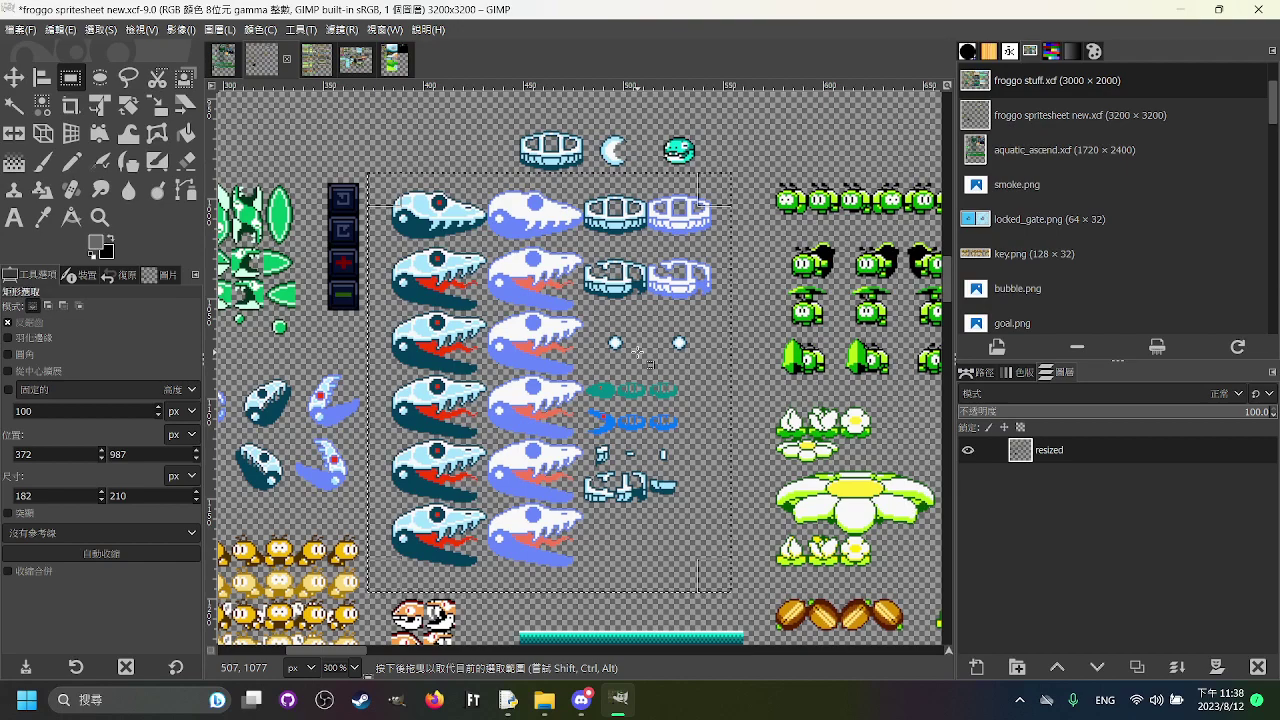
{"action": "left_click_drag", "start_coordinate": [637, 352], "coordinate": [647, 340]}
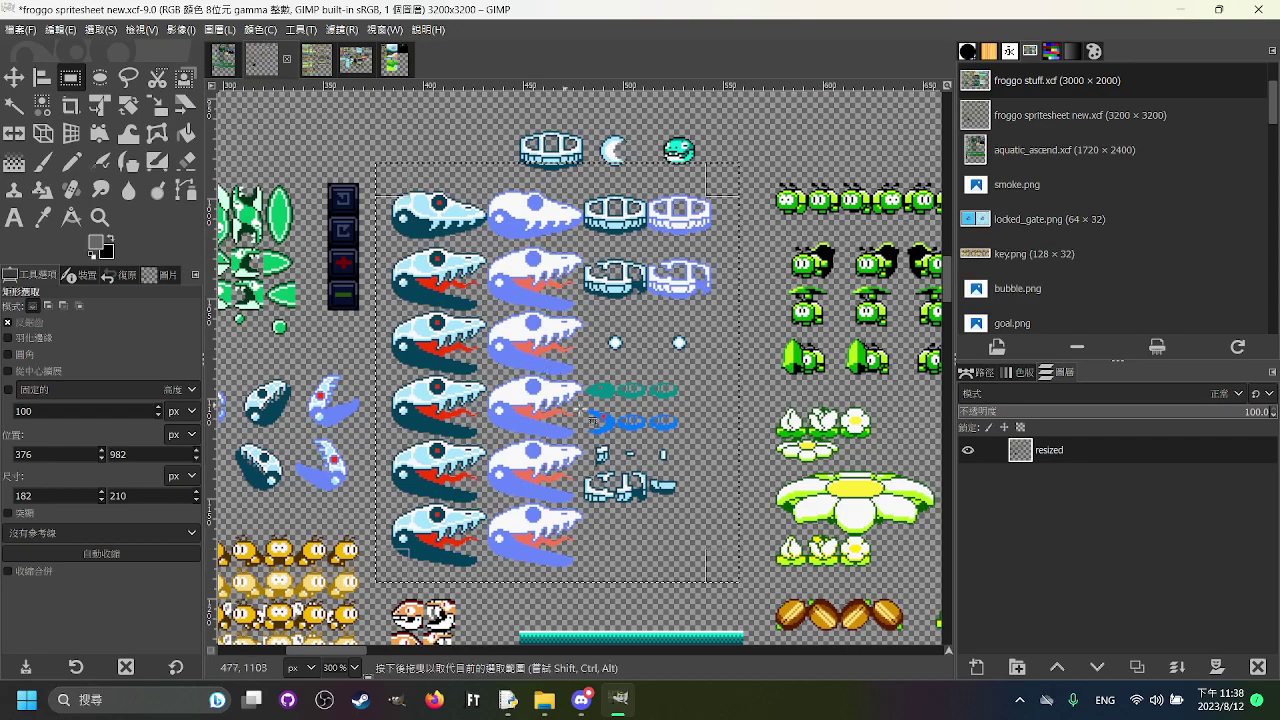
{"action": "left_click_drag", "start_coordinate": [729, 567], "coordinate": [731, 551]}
{"action": "left_click_drag", "start_coordinate": [618, 450], "coordinate": [616, 463]}
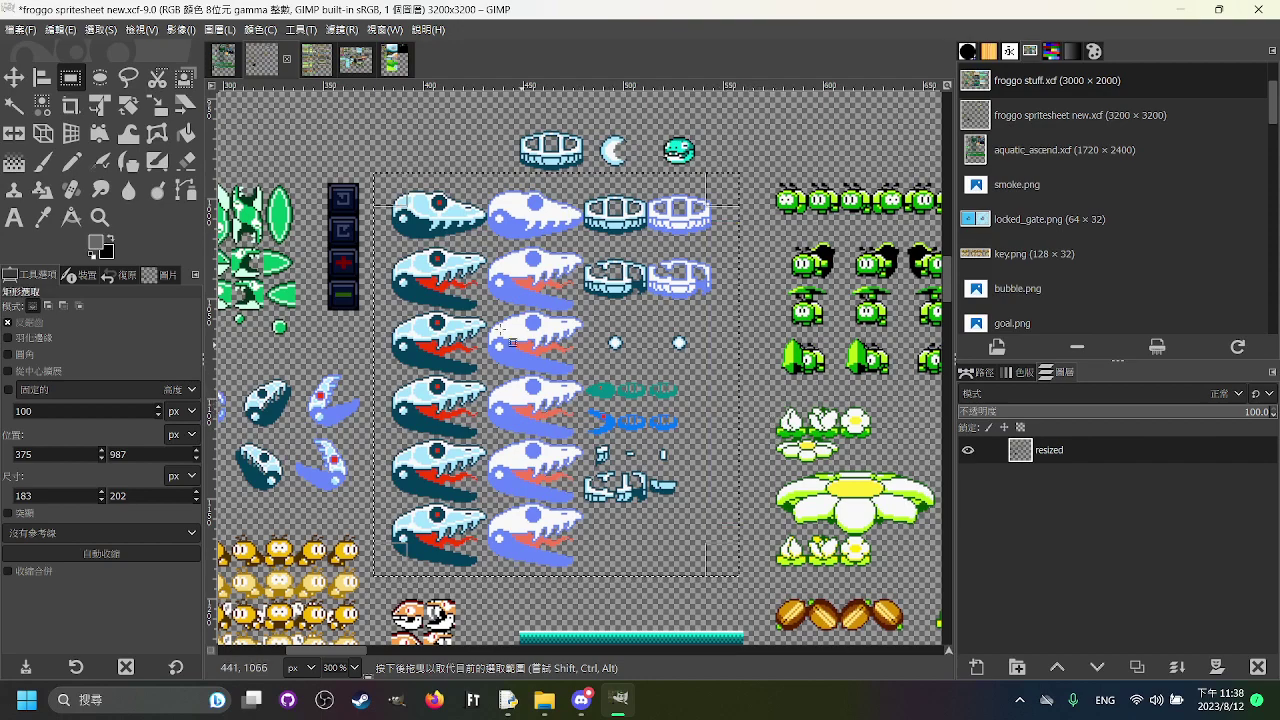
{"action": "left_click_drag", "start_coordinate": [555, 330], "coordinate": [549, 323]}
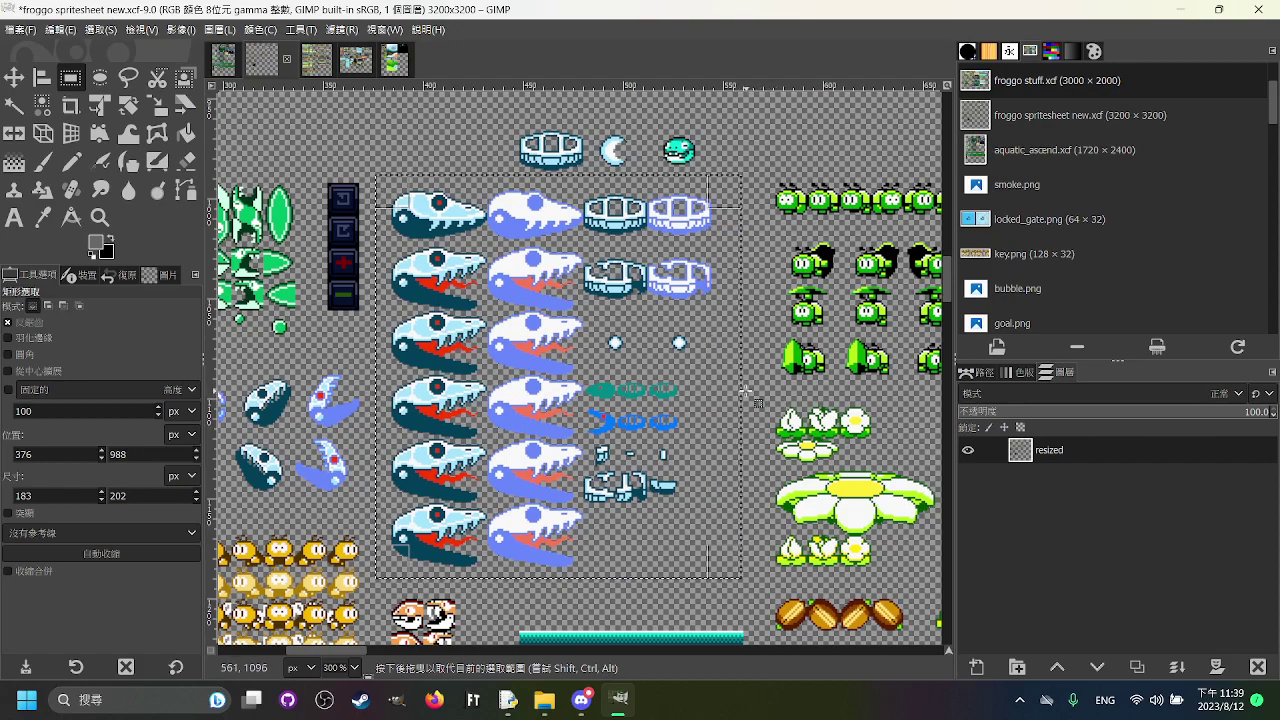
{"action": "left_click_drag", "start_coordinate": [661, 371], "coordinate": [663, 375]}
{"action": "left_click_drag", "start_coordinate": [735, 574], "coordinate": [719, 564]}
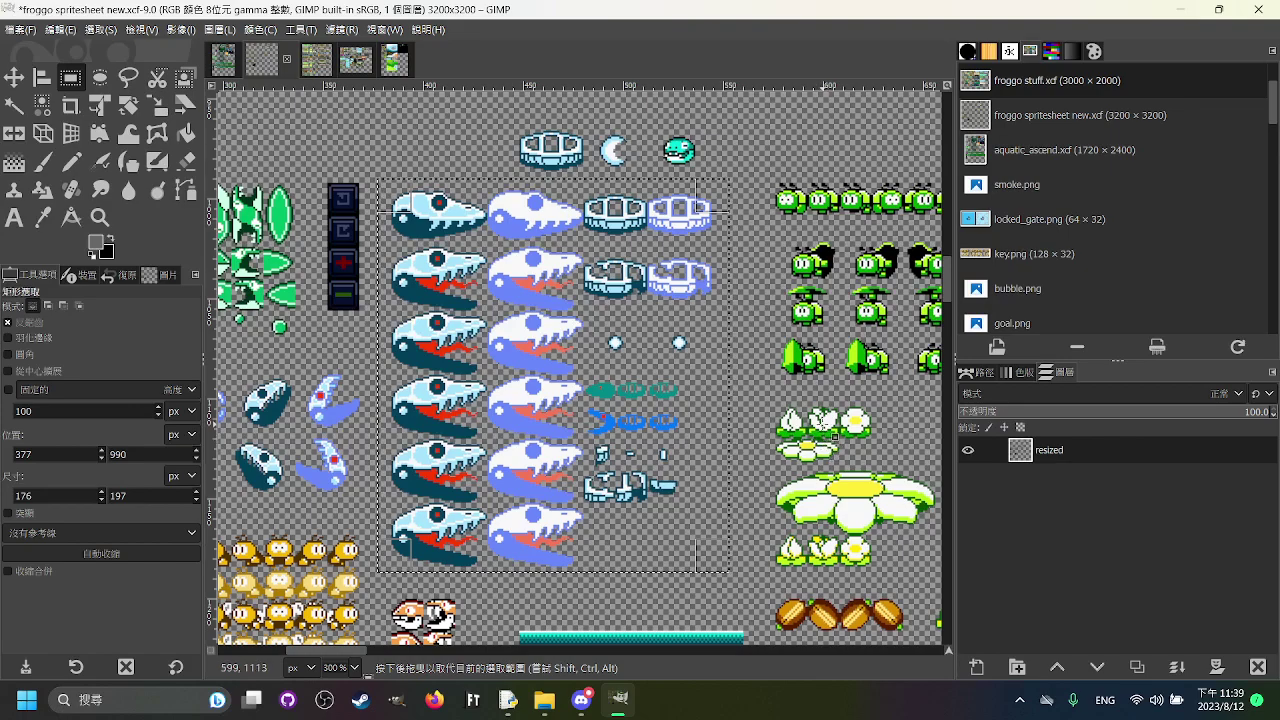
Step: Redraw the rectangular selection around the skull and jaw sprites and clear it again
{"action": "left_click", "coordinate": [786, 338]}
{"action": "left_click_drag", "start_coordinate": [786, 338], "coordinate": [789, 324]}
{"action": "mouse_move", "coordinate": [378, 157]}
{"action": "left_mouse_down"}
{"action": "mouse_move", "coordinate": [729, 544]}
{"action": "mouse_move", "coordinate": [726, 566]}
{"action": "mouse_move", "coordinate": [540, 242]}
{"action": "mouse_move", "coordinate": [386, 150]}
{"action": "left_mouse_up"}
{"action": "left_click", "coordinate": [737, 568]}
{"action": "left_click", "coordinate": [393, 149]}
{"action": "left_click_drag", "start_coordinate": [471, 205], "coordinate": [468, 206]}
{"action": "mouse_move", "coordinate": [386, 170]}
{"action": "left_mouse_down"}
{"action": "mouse_move", "coordinate": [722, 560]}
{"action": "mouse_move", "coordinate": [289, 284]}
{"action": "left_mouse_up"}
{"action": "left_click", "coordinate": [748, 563]}
Step: Examine the grey armoured knight frames with blue sword slashes and the wizard sprites near them
{"action": "left_click_drag", "start_coordinate": [800, 480], "coordinate": [320, 251]}
{"action": "left_click_drag", "start_coordinate": [874, 547], "coordinate": [675, 203]}
{"action": "left_click_drag", "start_coordinate": [773, 517], "coordinate": [692, 368]}
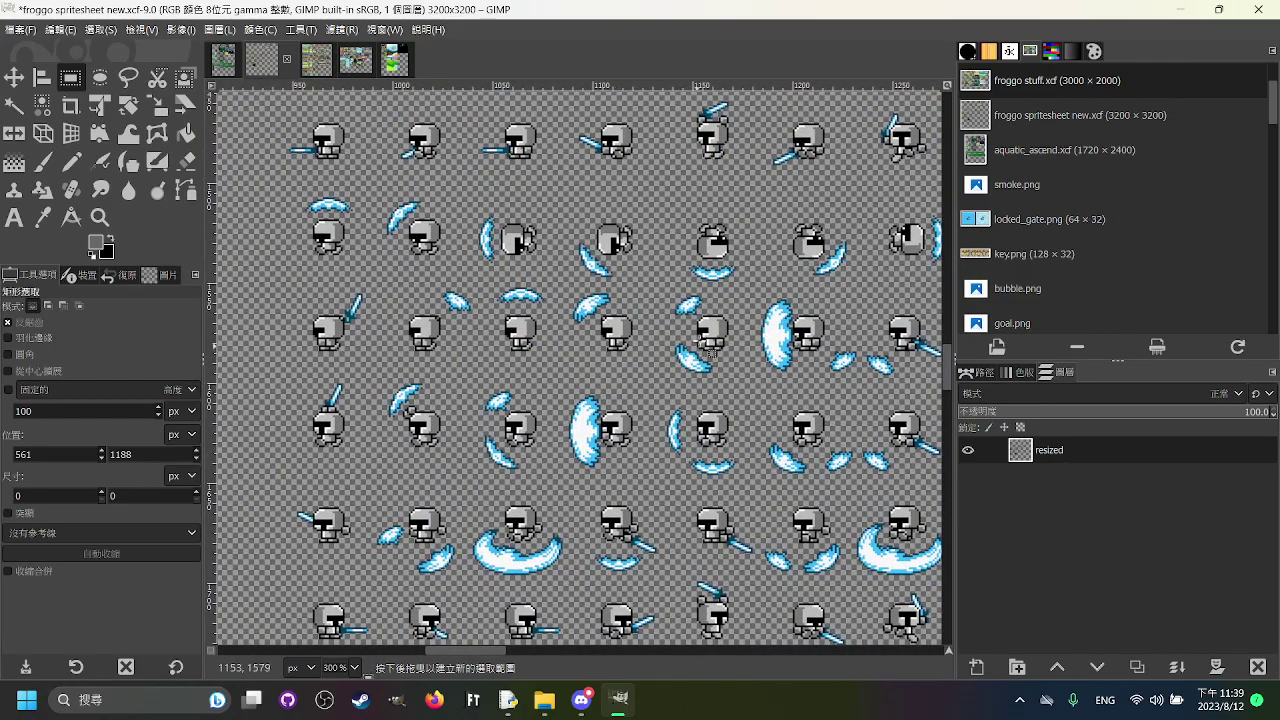
{"action": "scroll", "coordinate": [680, 345], "scroll_direction": "up", "scroll_amount": 10}
{"action": "scroll", "coordinate": [680, 345], "scroll_direction": "left", "scroll_amount": 10}
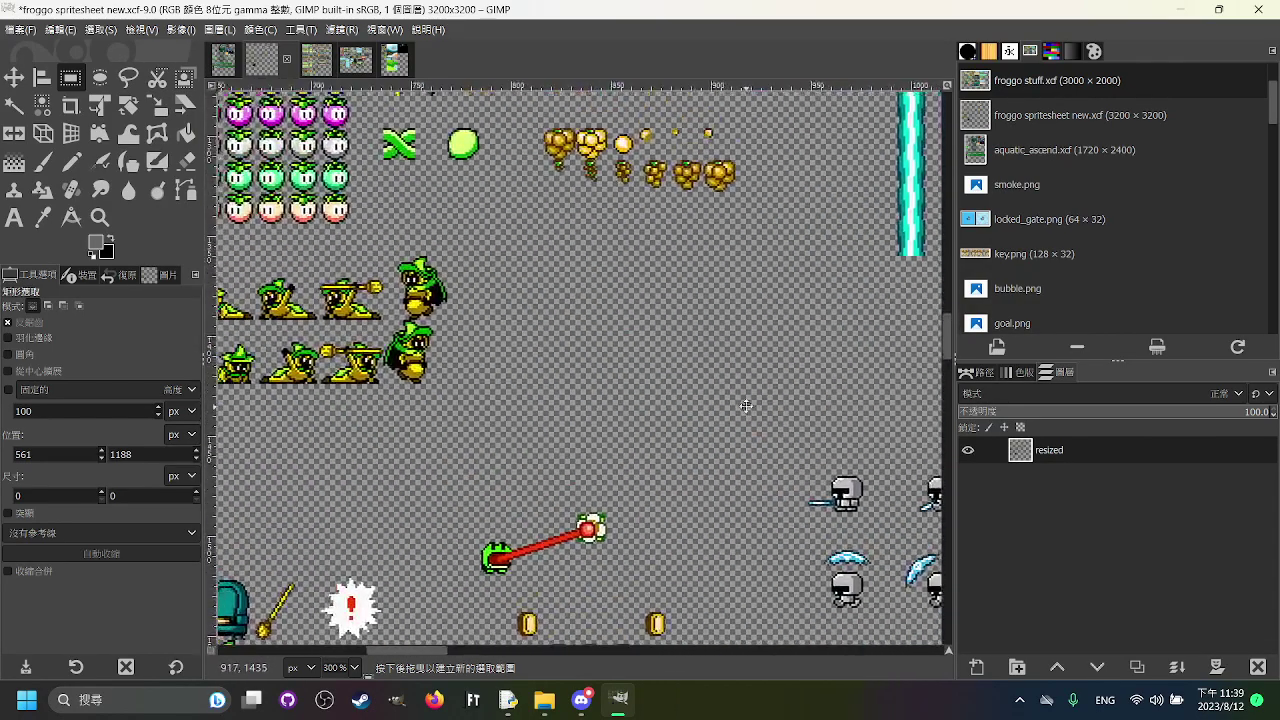
{"action": "scroll", "coordinate": [745, 405], "scroll_direction": "down", "scroll_amount": 8}
{"action": "scroll", "coordinate": [745, 405], "scroll_direction": "right", "scroll_amount": 10}
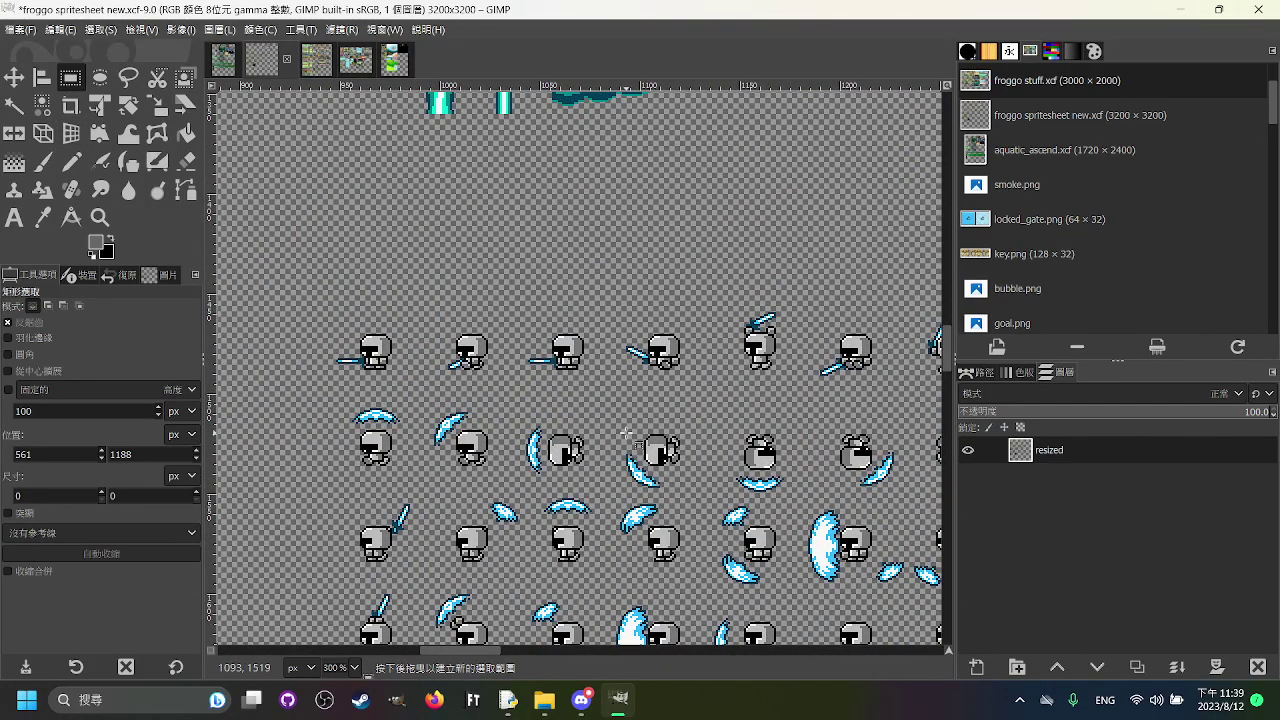
{"action": "scroll", "coordinate": [617, 443], "scroll_direction": "down", "scroll_amount": 3}
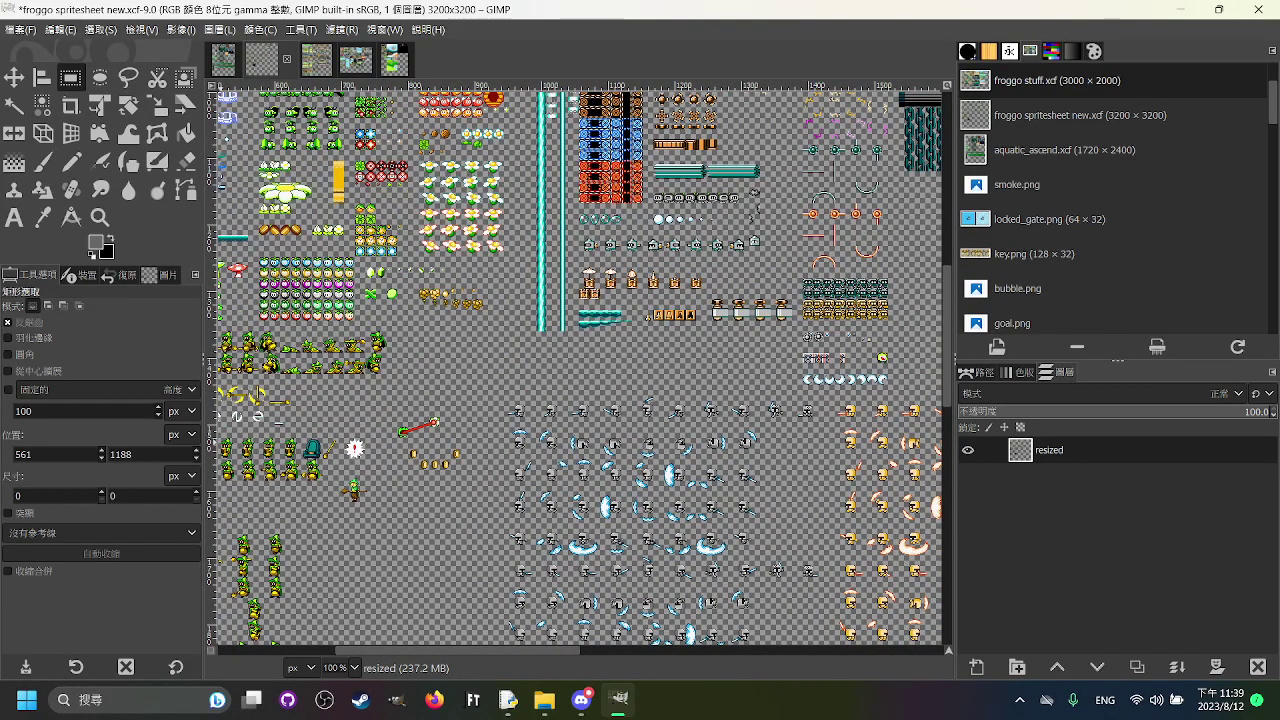
{"action": "left_click_drag", "start_coordinate": [323, 288], "coordinate": [500, 350]}
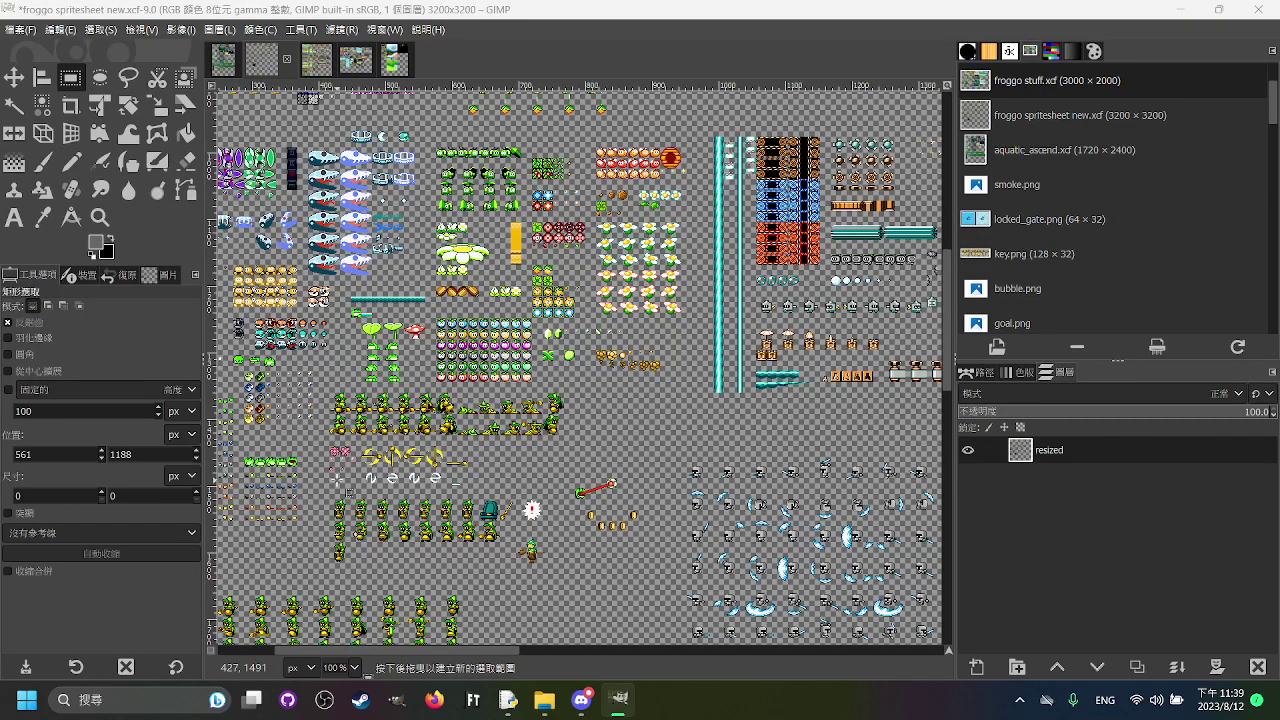
Step: Select the second group of orange wooden pieces below the crowned green characters with a rectangle of about 72 × 62 px
{"action": "scroll", "coordinate": [415, 400], "scroll_direction": "up", "scroll_amount": 2}
{"action": "scroll", "coordinate": [500, 295], "scroll_direction": "right", "scroll_amount": 6}
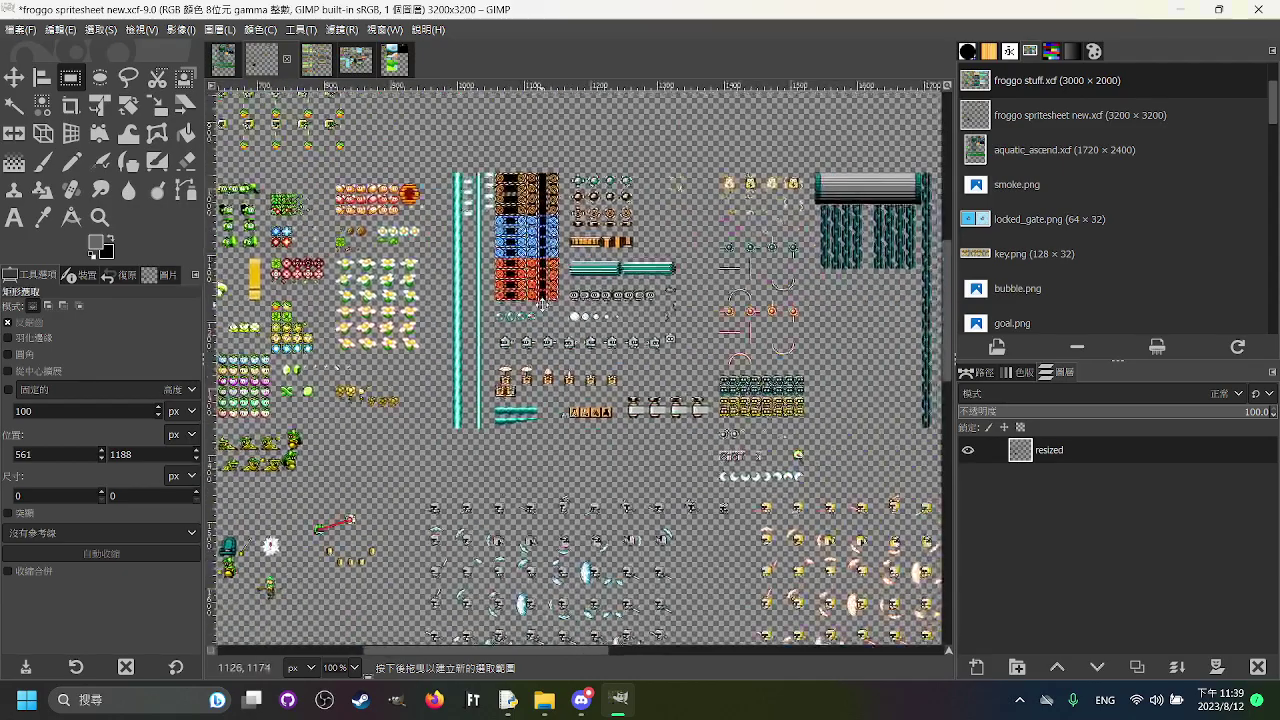
{"action": "scroll", "coordinate": [720, 345], "scroll_direction": "right", "scroll_amount": 2}
{"action": "scroll", "coordinate": [720, 345], "scroll_direction": "up", "scroll_amount": 12}
{"action": "scroll", "coordinate": [720, 345], "scroll_direction": "left", "scroll_amount": 10}
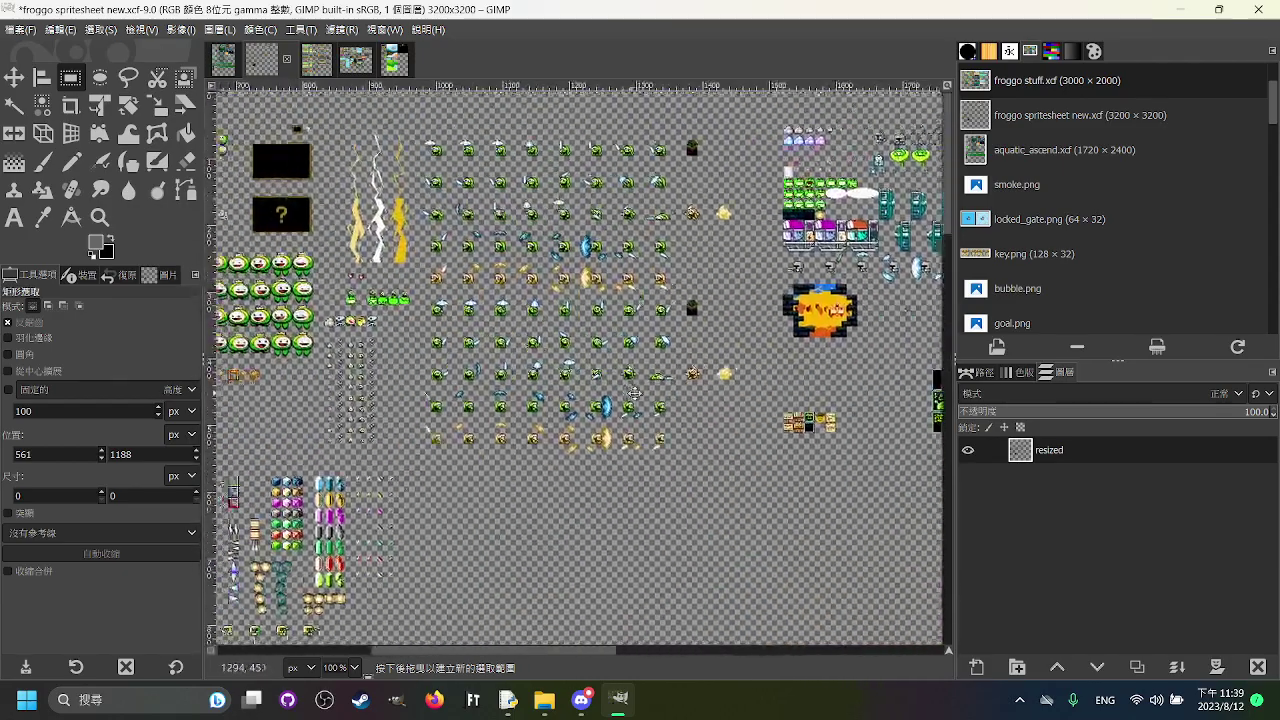
{"action": "scroll", "coordinate": [392, 250], "scroll_direction": "up", "scroll_amount": 3}
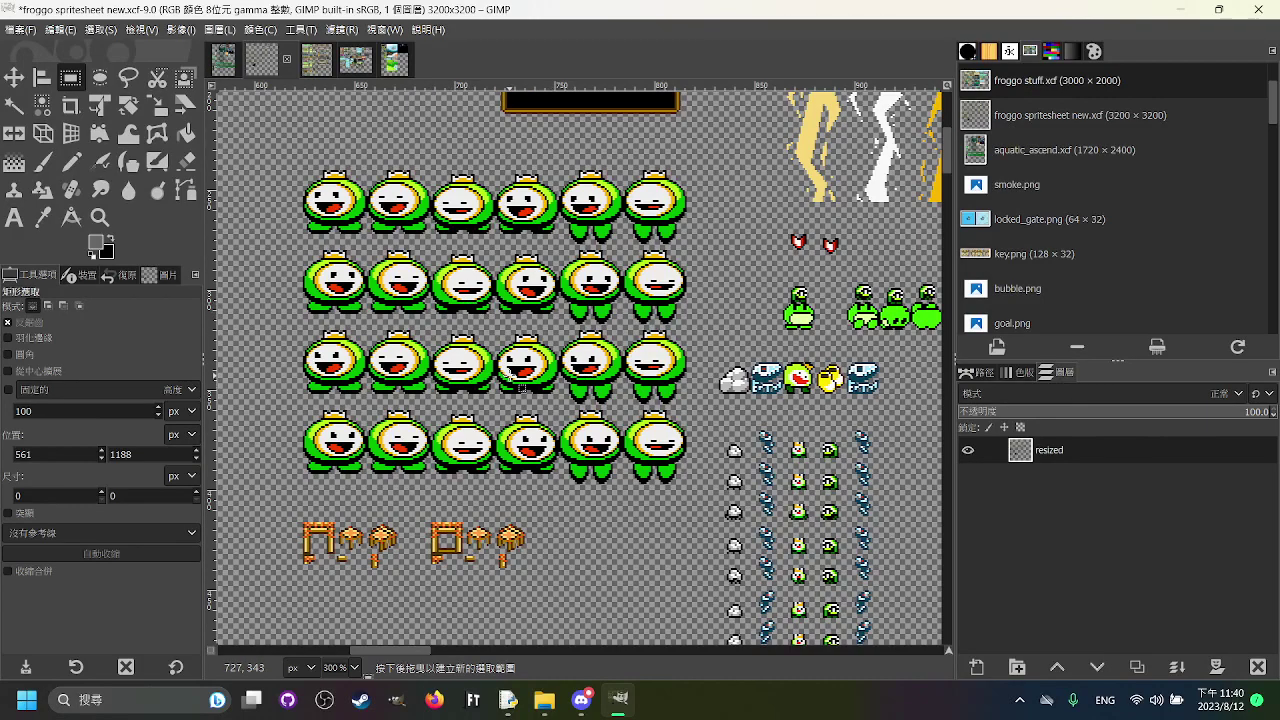
{"action": "scroll", "coordinate": [518, 383], "scroll_direction": "down", "scroll_amount": 1}
{"action": "scroll", "coordinate": [518, 383], "scroll_direction": "right", "scroll_amount": 1}
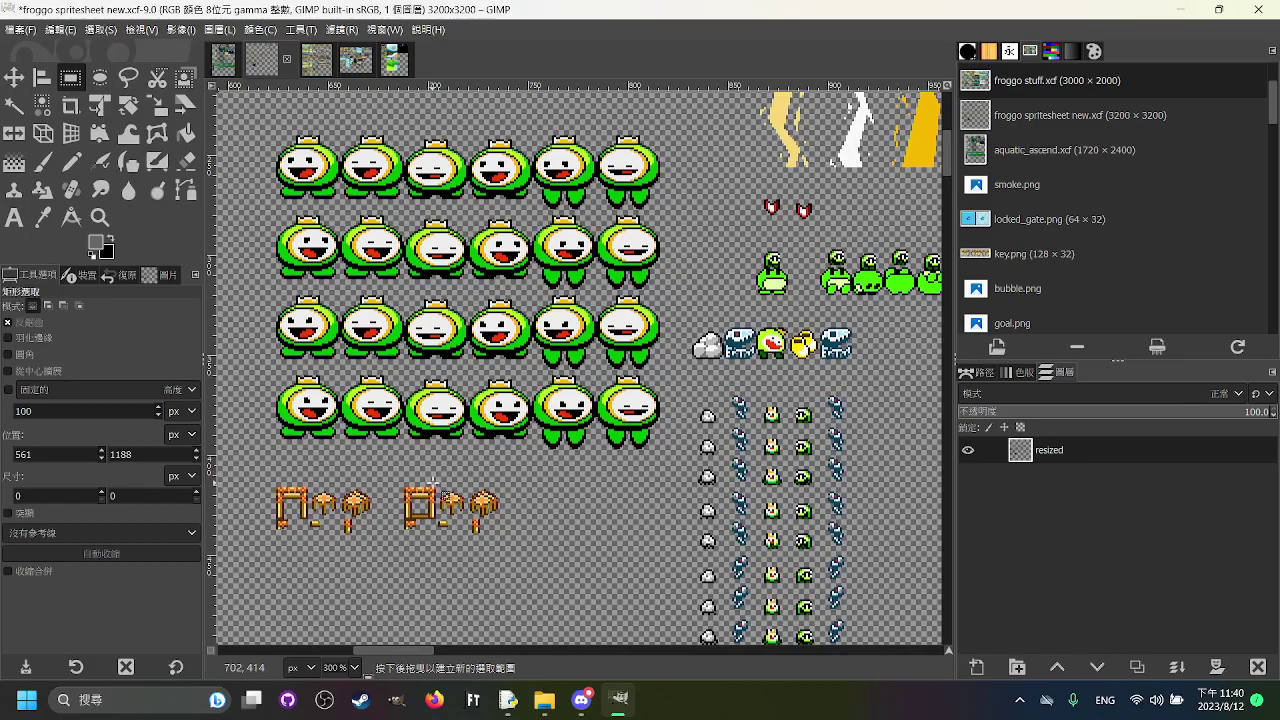
{"action": "left_click_drag", "start_coordinate": [394, 470], "coordinate": [537, 591]}
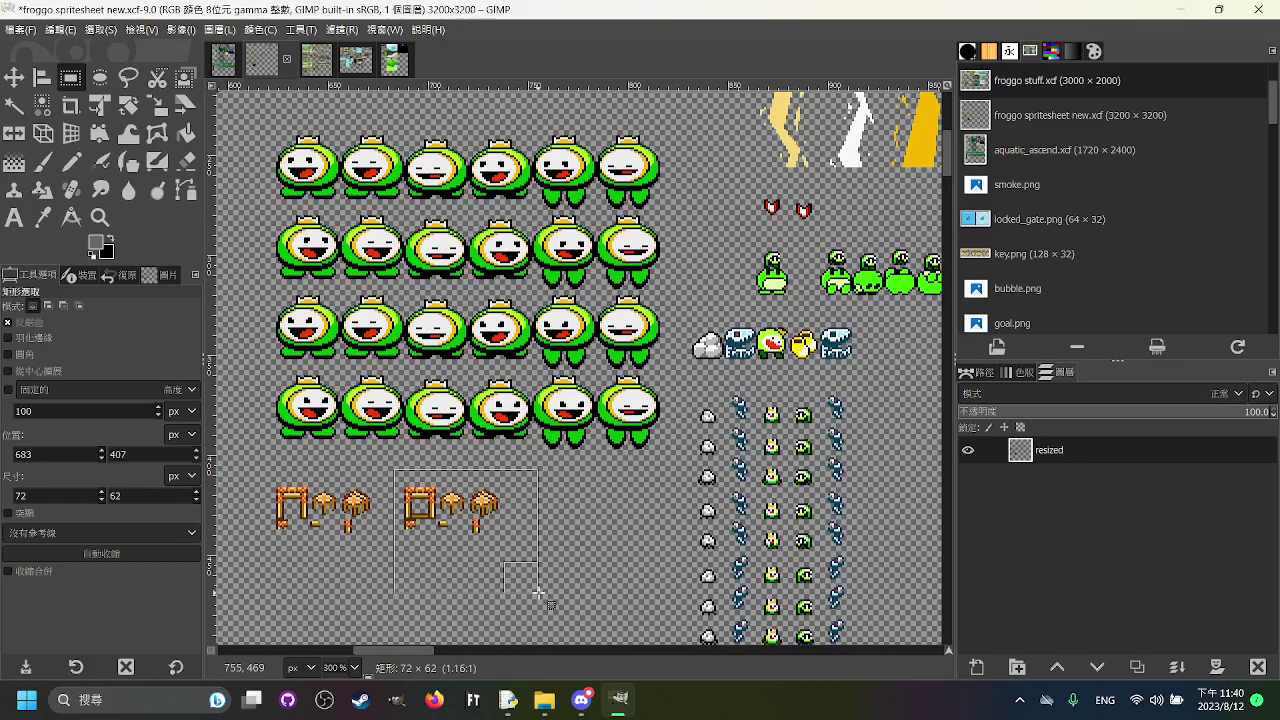
Step: Examine the four rows of crowned green character frames up close and the sprites around them
{"action": "scroll", "coordinate": [631, 589], "scroll_direction": "down", "scroll_amount": 2}
{"action": "scroll", "coordinate": [513, 426], "scroll_direction": "up", "scroll_amount": 2}
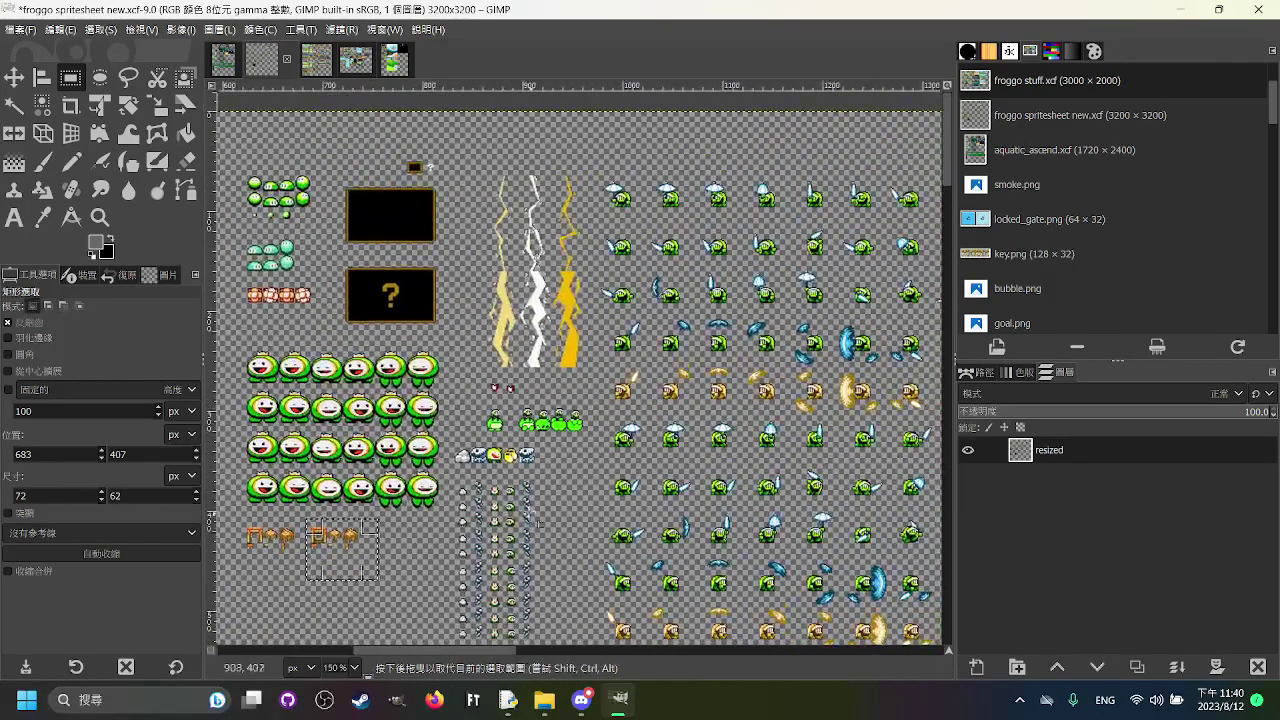
{"action": "scroll", "coordinate": [508, 535], "scroll_direction": "left", "scroll_amount": 2}
{"action": "scroll", "coordinate": [480, 398], "scroll_direction": "up", "scroll_amount": 3}
{"action": "scroll", "coordinate": [511, 405], "scroll_direction": "down", "scroll_amount": 2}
{"action": "scroll", "coordinate": [510, 405], "scroll_direction": "left", "scroll_amount": 3}
{"action": "scroll", "coordinate": [540, 405], "scroll_direction": "up", "scroll_amount": 1}
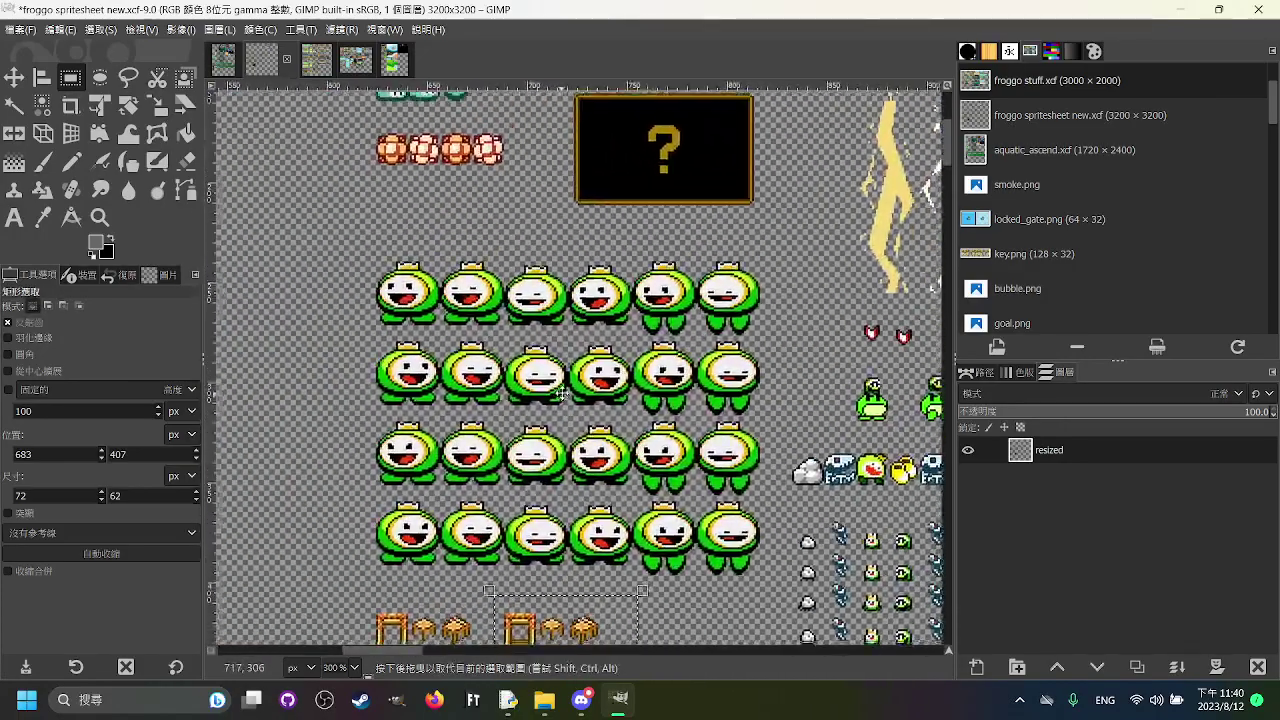
{"action": "left_click_drag", "start_coordinate": [562, 393], "coordinate": [682, 387]}
{"action": "scroll", "coordinate": [634, 312], "scroll_direction": "down", "scroll_amount": 1}
{"action": "left_click_drag", "start_coordinate": [632, 311], "coordinate": [534, 307]}
{"action": "scroll", "coordinate": [539, 311], "scroll_direction": "up", "scroll_amount": 1}
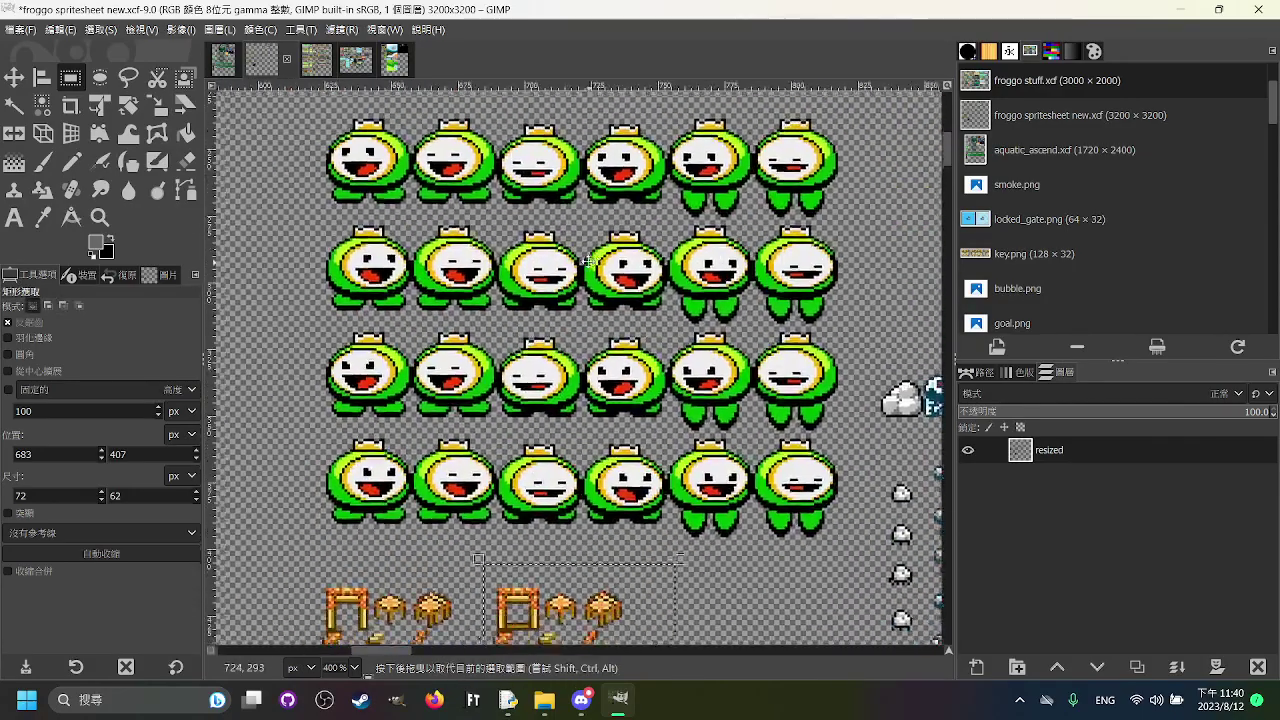
Step: Draw a rectangular selection over the rows of crowned green characters and clear it
{"action": "scroll", "coordinate": [590, 303], "scroll_direction": "down", "scroll_amount": 3}
{"action": "scroll", "coordinate": [383, 165], "scroll_direction": "up", "scroll_amount": 2}
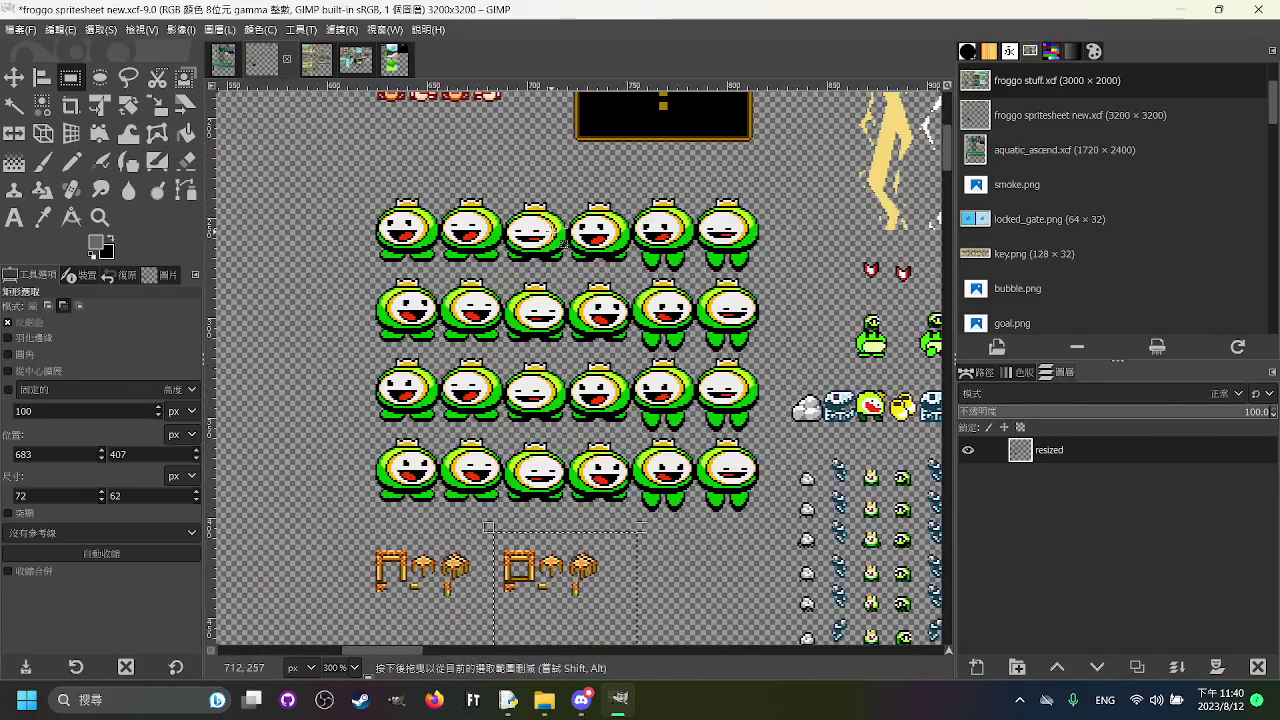
{"action": "left_click_drag", "start_coordinate": [350, 186], "coordinate": [641, 390]}
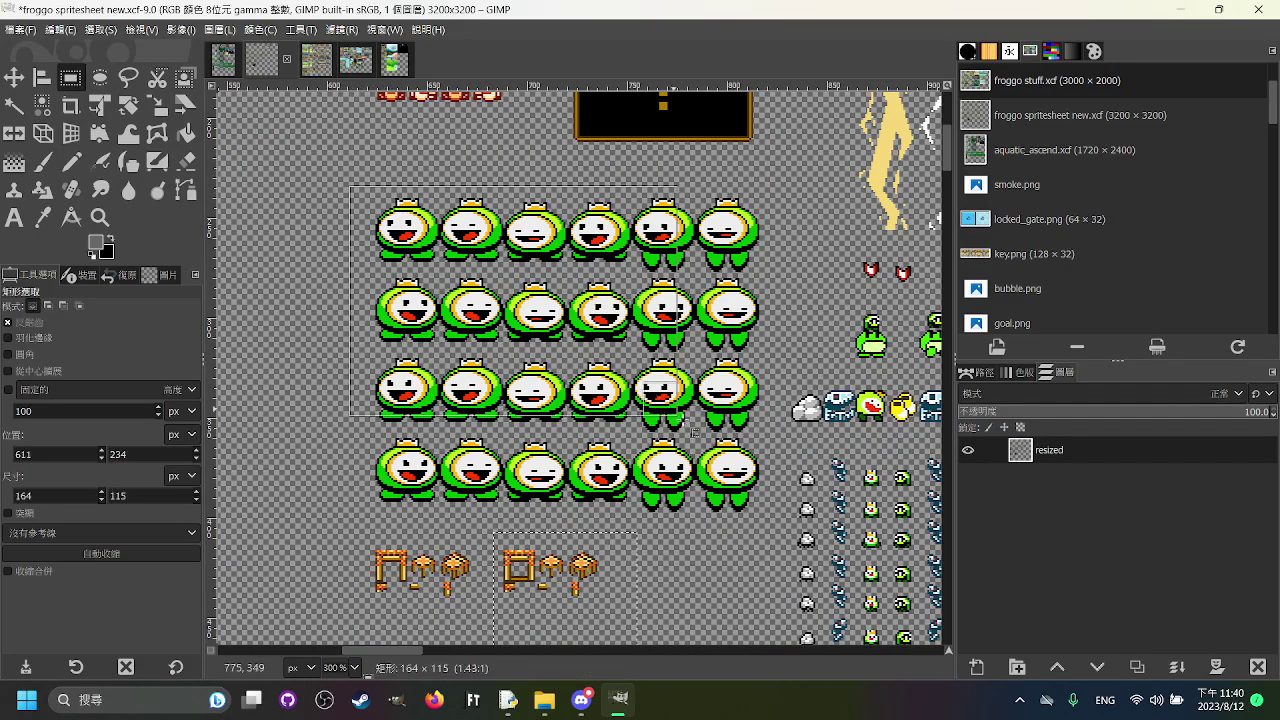
{"action": "left_click", "coordinate": [806, 548]}
Step: Select the sprite block from the small clouds down to the orange cave scene with a rectangle of about 399 × 354 px and clear it
{"action": "scroll", "coordinate": [505, 393], "scroll_direction": "down", "scroll_amount": 2}
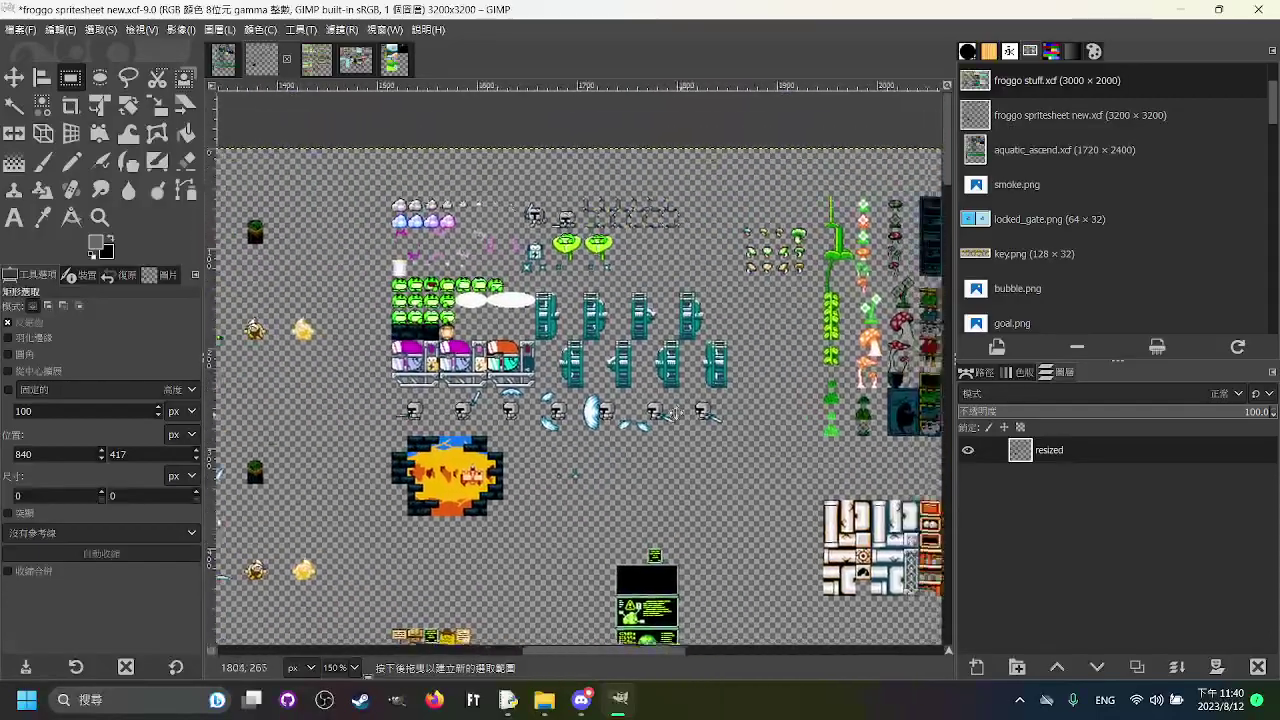
{"action": "scroll", "coordinate": [552, 267], "scroll_direction": "up", "scroll_amount": 1}
{"action": "left_click_drag", "start_coordinate": [330, 239], "coordinate": [808, 210]}
{"action": "scroll", "coordinate": [807, 209], "scroll_direction": "right", "scroll_amount": 8}
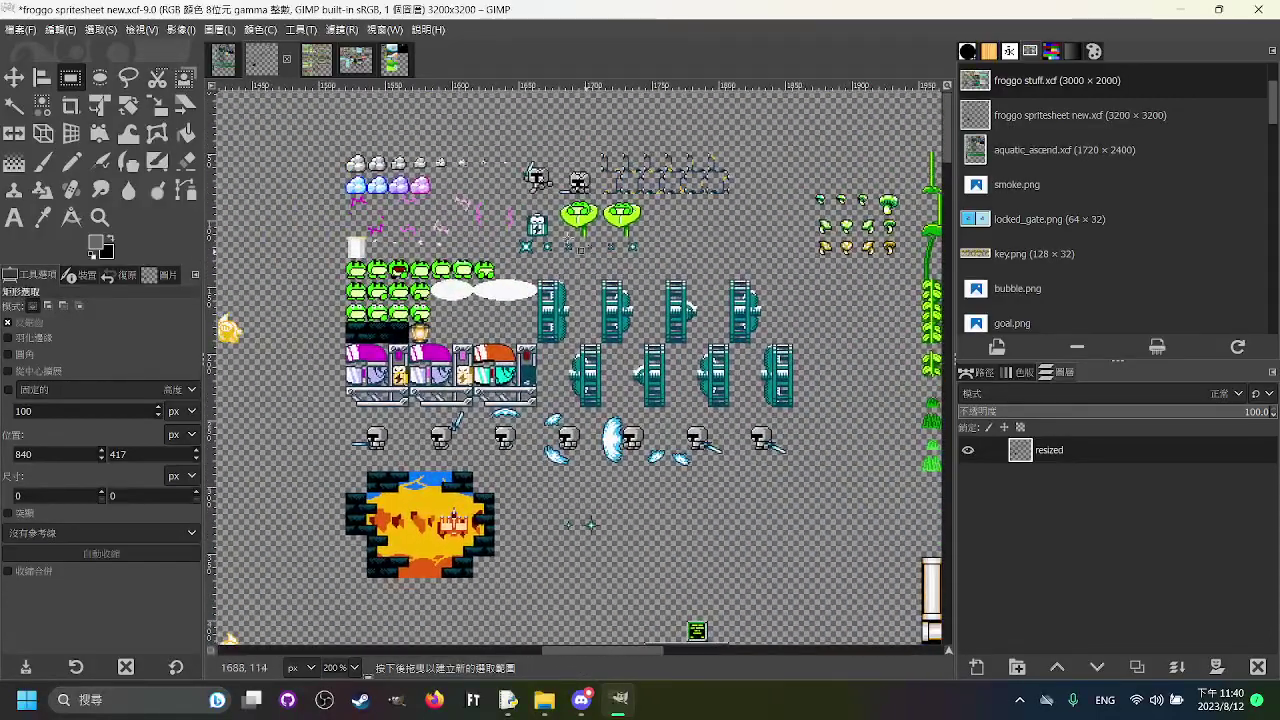
{"action": "left_click_drag", "start_coordinate": [330, 128], "coordinate": [822, 583]}
{"action": "left_click", "coordinate": [877, 577]}
{"action": "left_click_drag", "start_coordinate": [325, 125], "coordinate": [858, 596]}
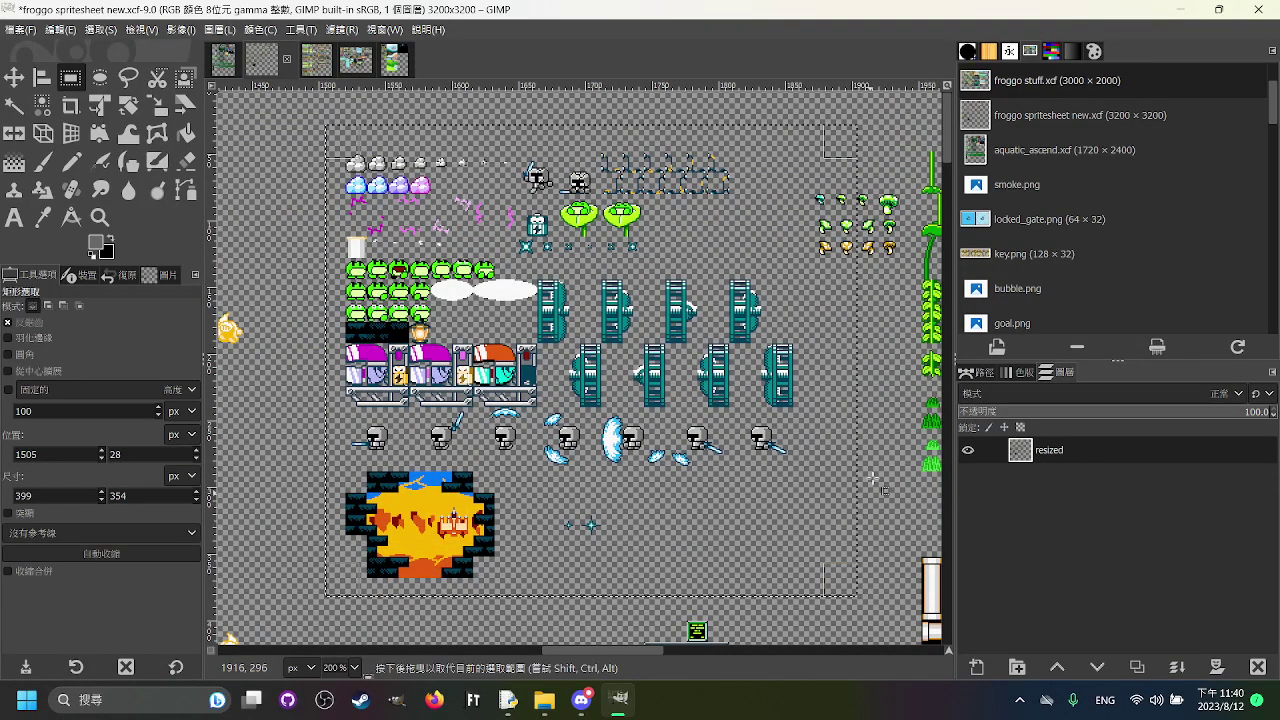
{"action": "left_click", "coordinate": [888, 403]}
Step: Frame the orange cave scene with a rectangular selection of about 134 × 106 px, nudge it around the sprite, and clear it
{"action": "scroll", "coordinate": [888, 403], "scroll_direction": "down", "scroll_amount": 1}
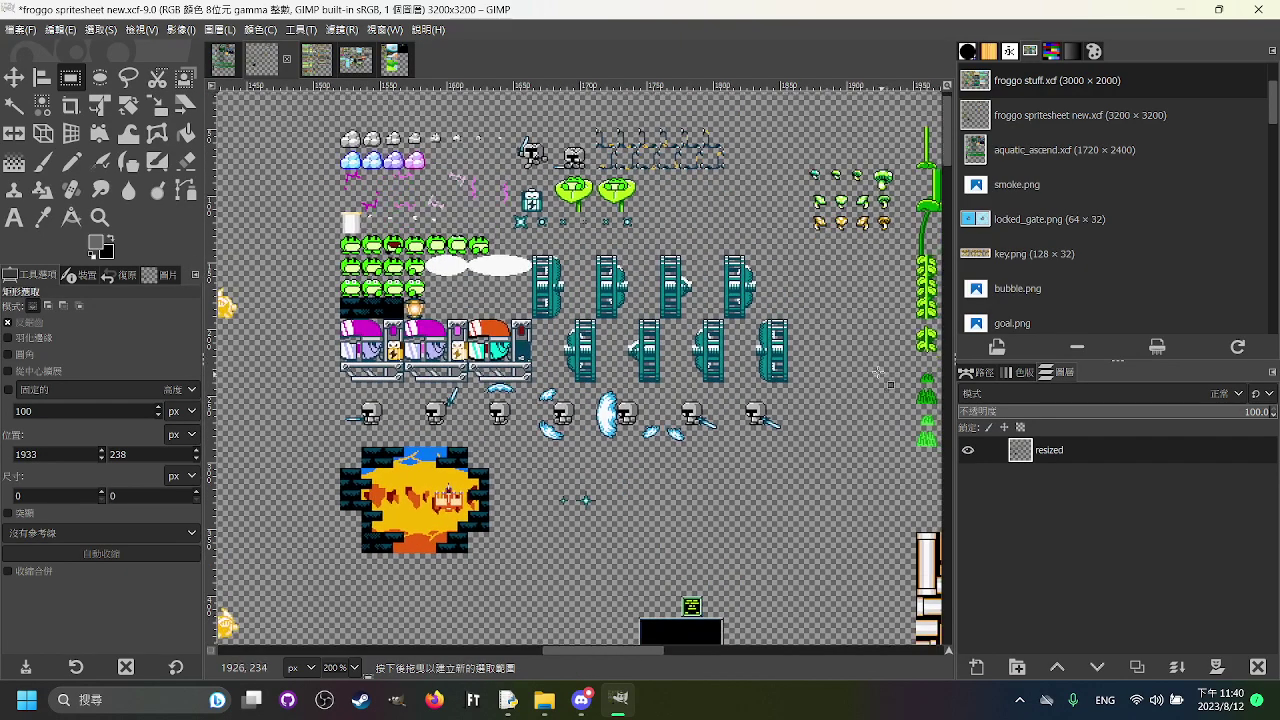
{"action": "scroll", "coordinate": [432, 333], "scroll_direction": "down", "scroll_amount": 4}
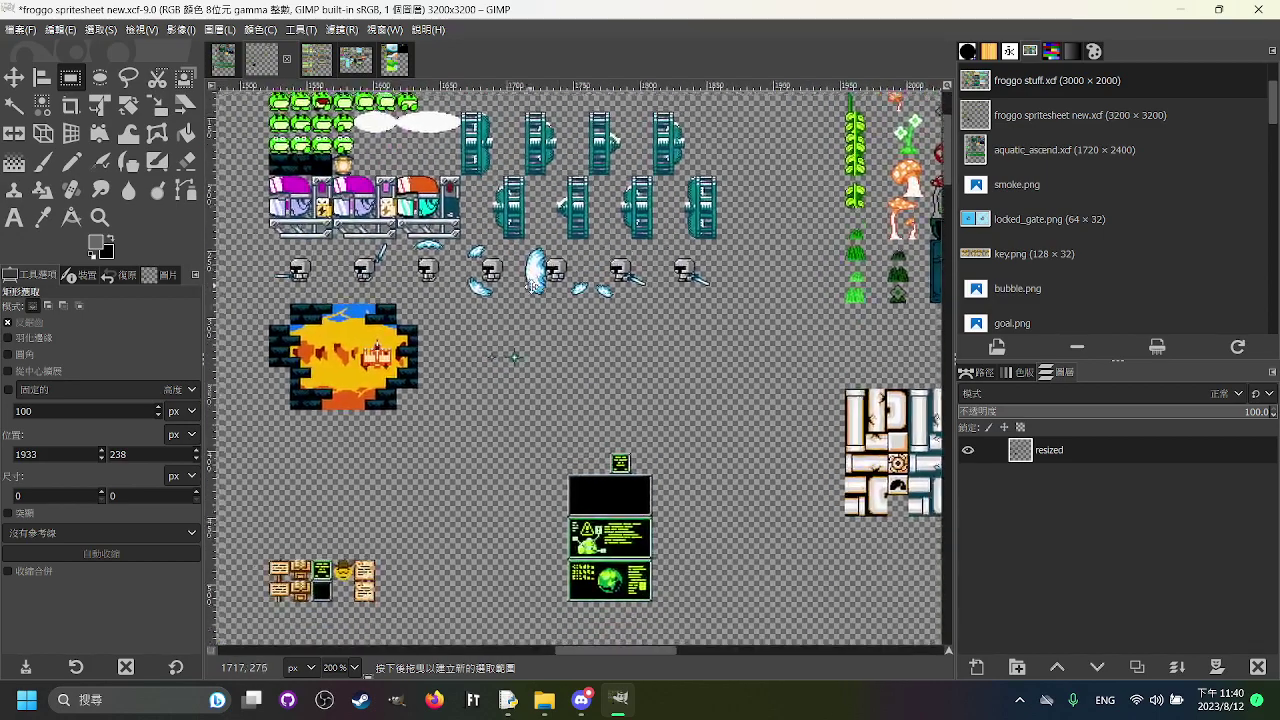
{"action": "left_click_drag", "start_coordinate": [306, 328], "coordinate": [485, 468]}
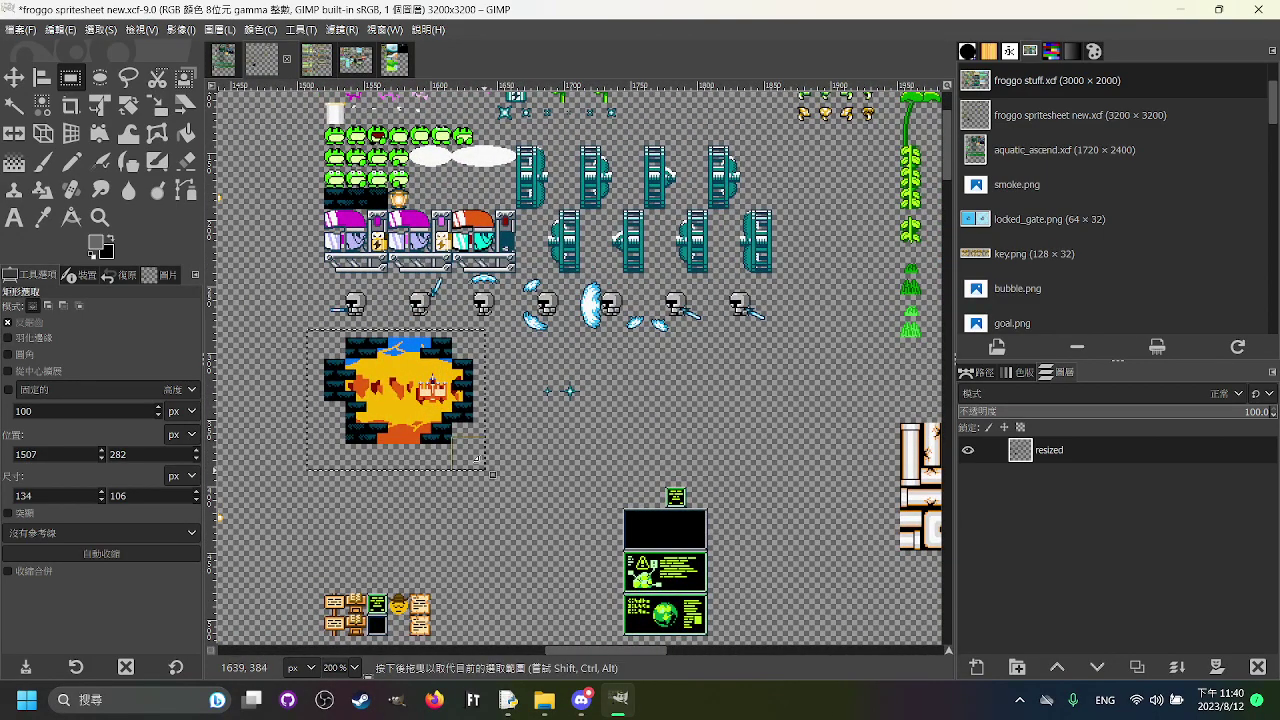
{"action": "left_click_drag", "start_coordinate": [420, 410], "coordinate": [420, 407]}
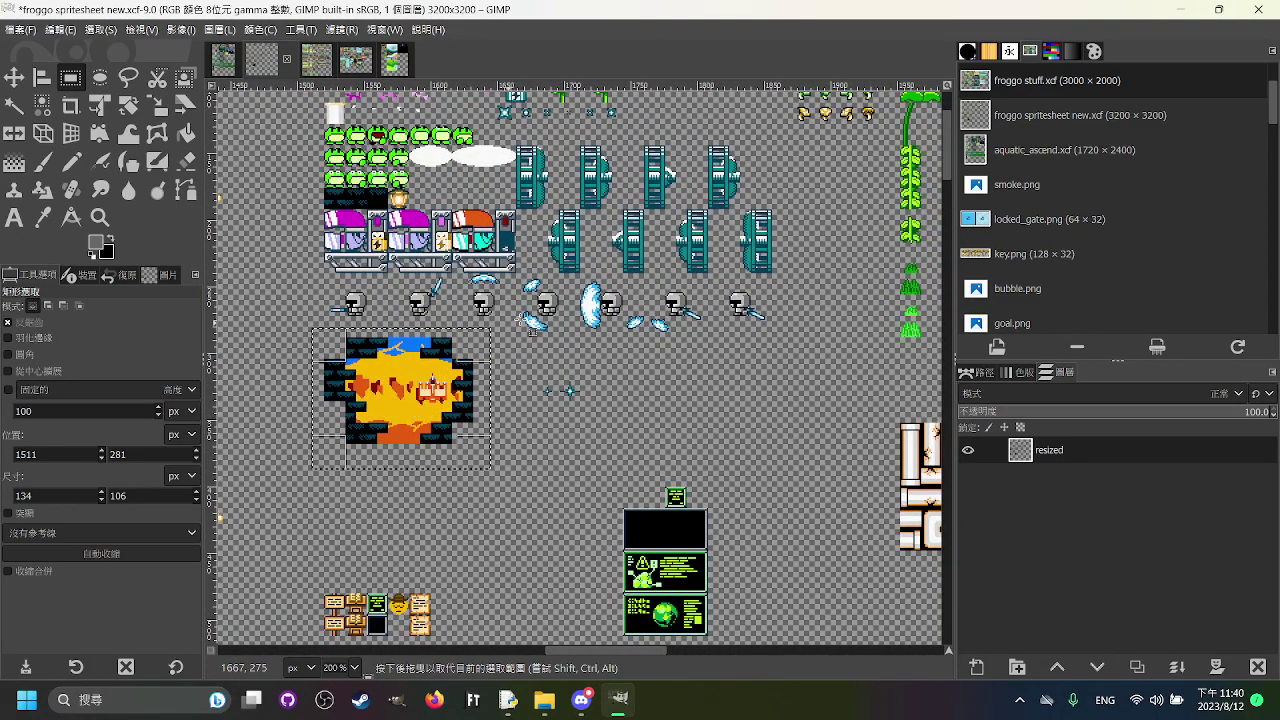
{"action": "left_click_drag", "start_coordinate": [601, 331], "coordinate": [641, 340]}
{"action": "left_click_drag", "start_coordinate": [478, 419], "coordinate": [480, 403]}
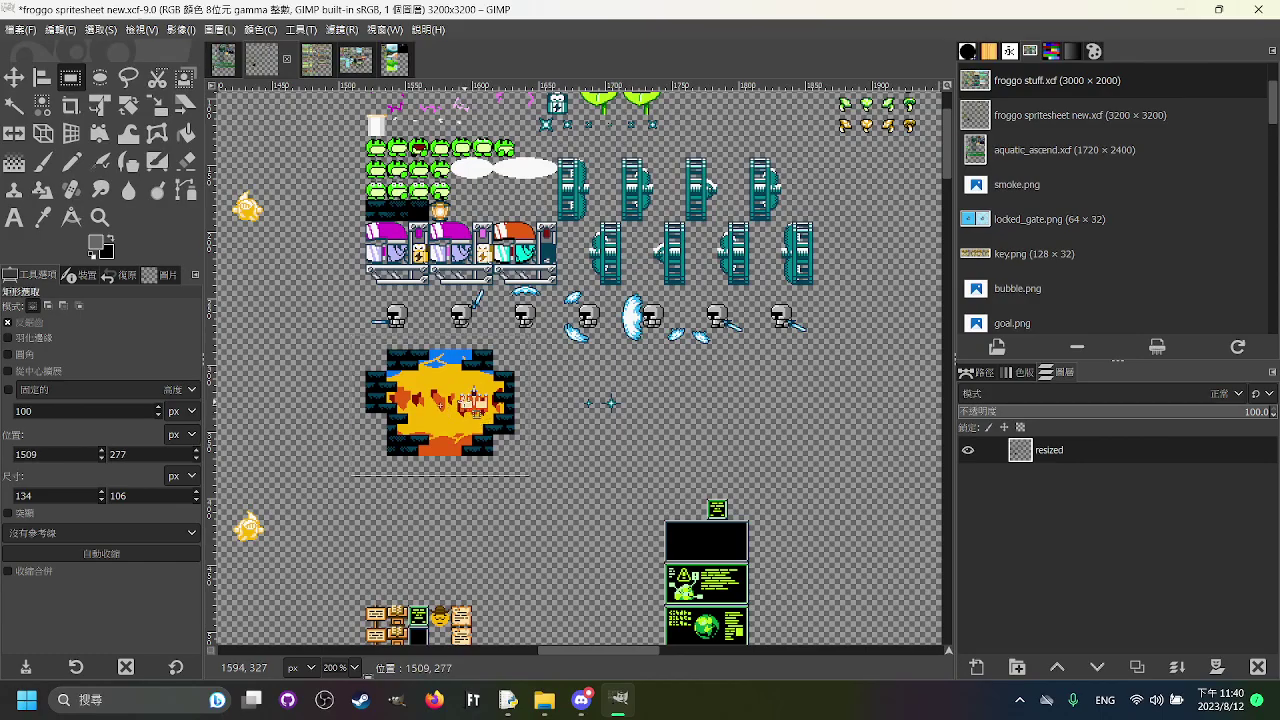
{"action": "left_click", "coordinate": [628, 454]}
Step: Select the three rows of small mushroom sprites beside the tall green plant with a rectangle of about 78 × 70 px
{"action": "left_click_drag", "start_coordinate": [825, 312], "coordinate": [729, 403]}
{"action": "left_click_drag", "start_coordinate": [837, 372], "coordinate": [504, 524]}
{"action": "left_click_drag", "start_coordinate": [394, 294], "coordinate": [498, 387]}
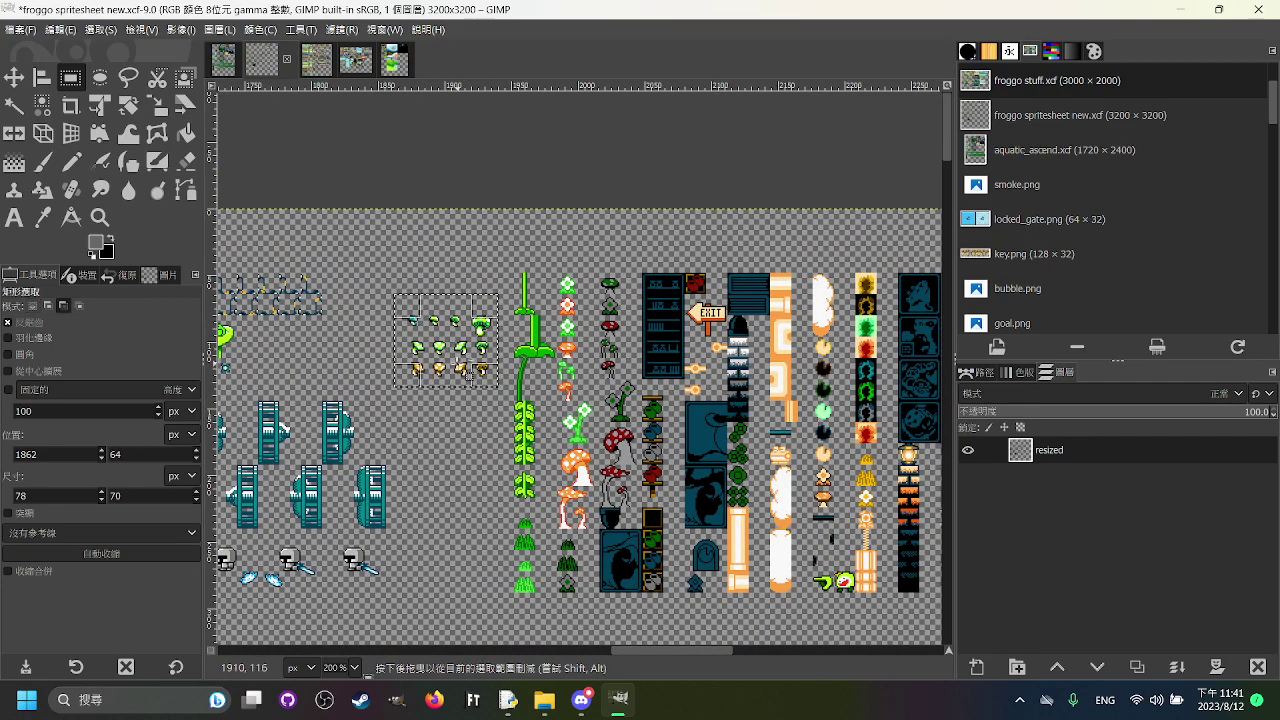
{"action": "scroll", "coordinate": [457, 363], "scroll_direction": "up", "scroll_amount": 3}
{"action": "scroll", "coordinate": [460, 348], "scroll_direction": "up", "scroll_amount": 1}
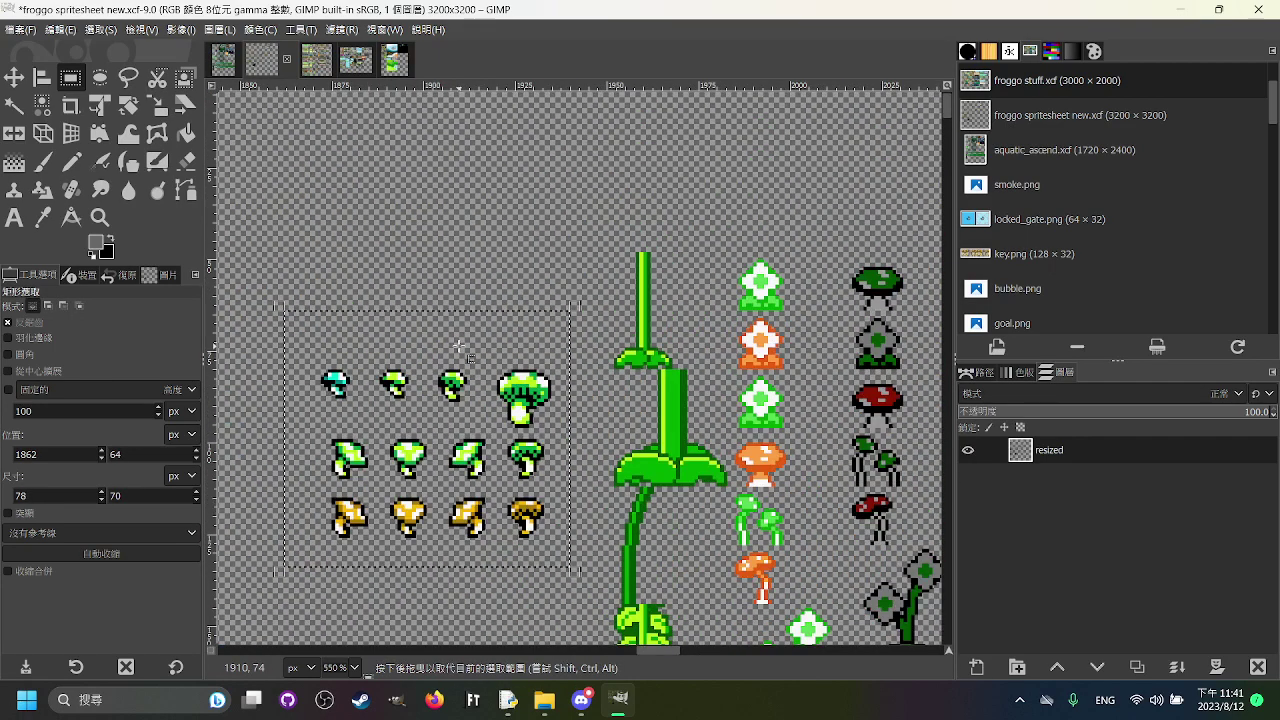
Step: Shift the selection around the small mushrooms to about position 1864, 68
{"action": "scroll", "coordinate": [657, 379], "scroll_direction": "down", "scroll_amount": 5}
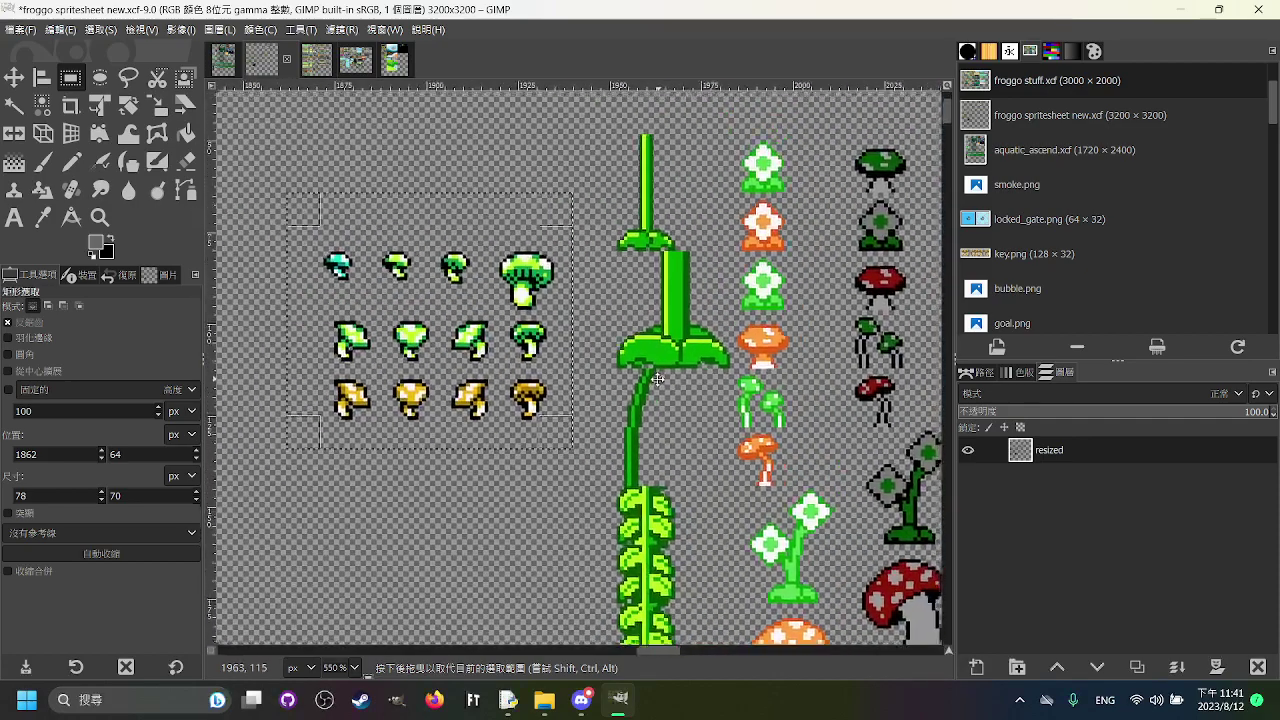
{"action": "left_click_drag", "start_coordinate": [657, 379], "coordinate": [652, 382]}
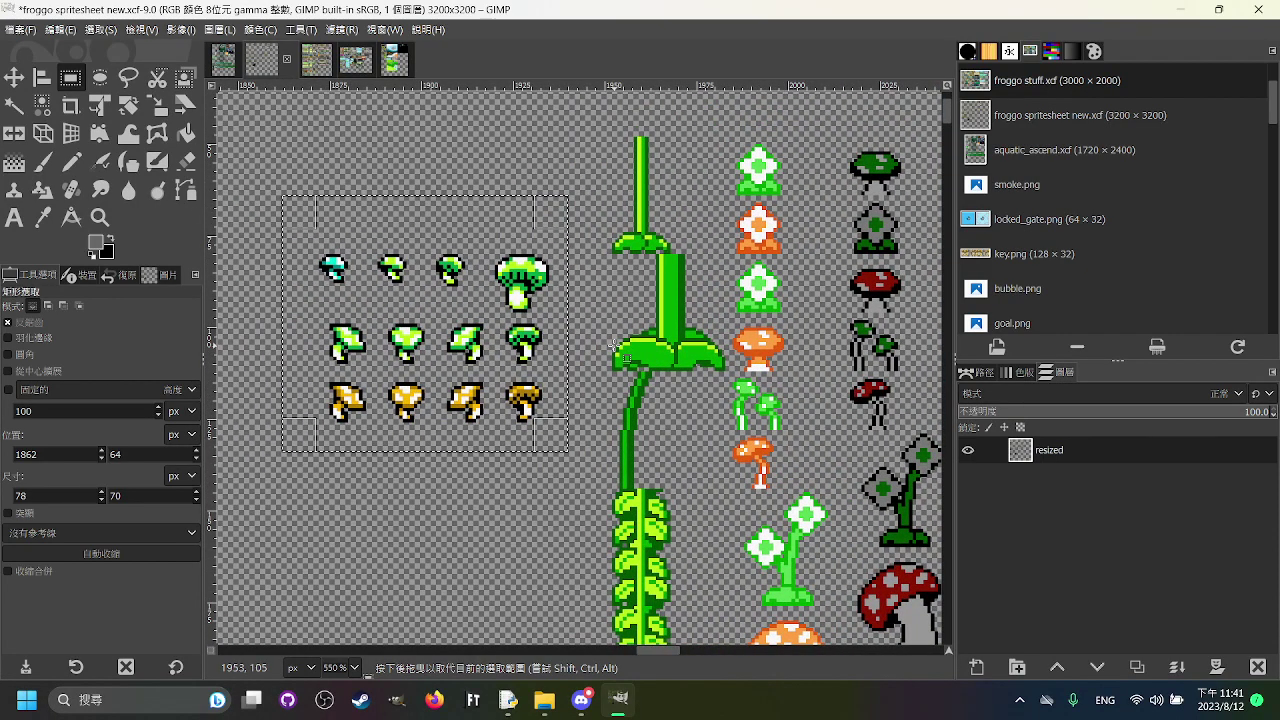
{"action": "scroll", "coordinate": [613, 346], "scroll_direction": "down", "scroll_amount": 1}
{"action": "left_click_drag", "start_coordinate": [457, 306], "coordinate": [461, 322]}
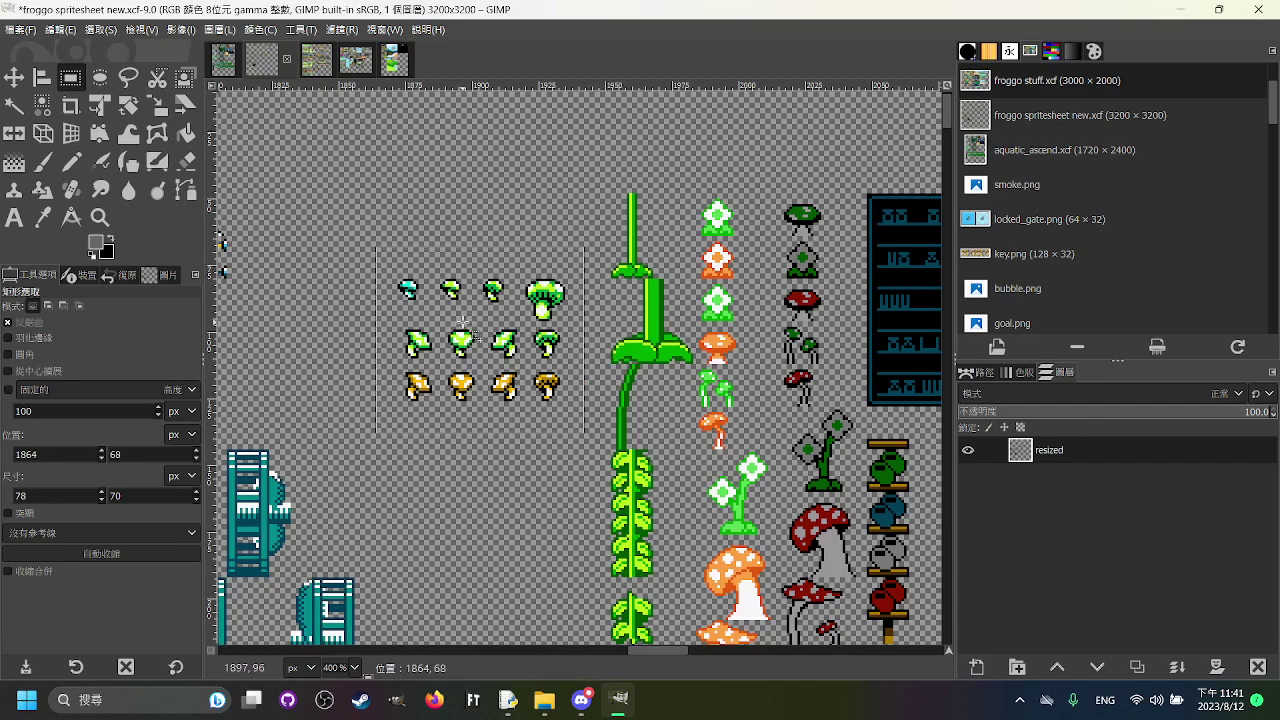
Step: Clear the rectangular selection around the small mushroom sprites
{"action": "scroll", "coordinate": [655, 353], "scroll_direction": "down", "scroll_amount": 2, "text": "ctrl"}
{"action": "scroll", "coordinate": [655, 353], "scroll_direction": "up", "scroll_amount": 2, "text": "ctrl"}
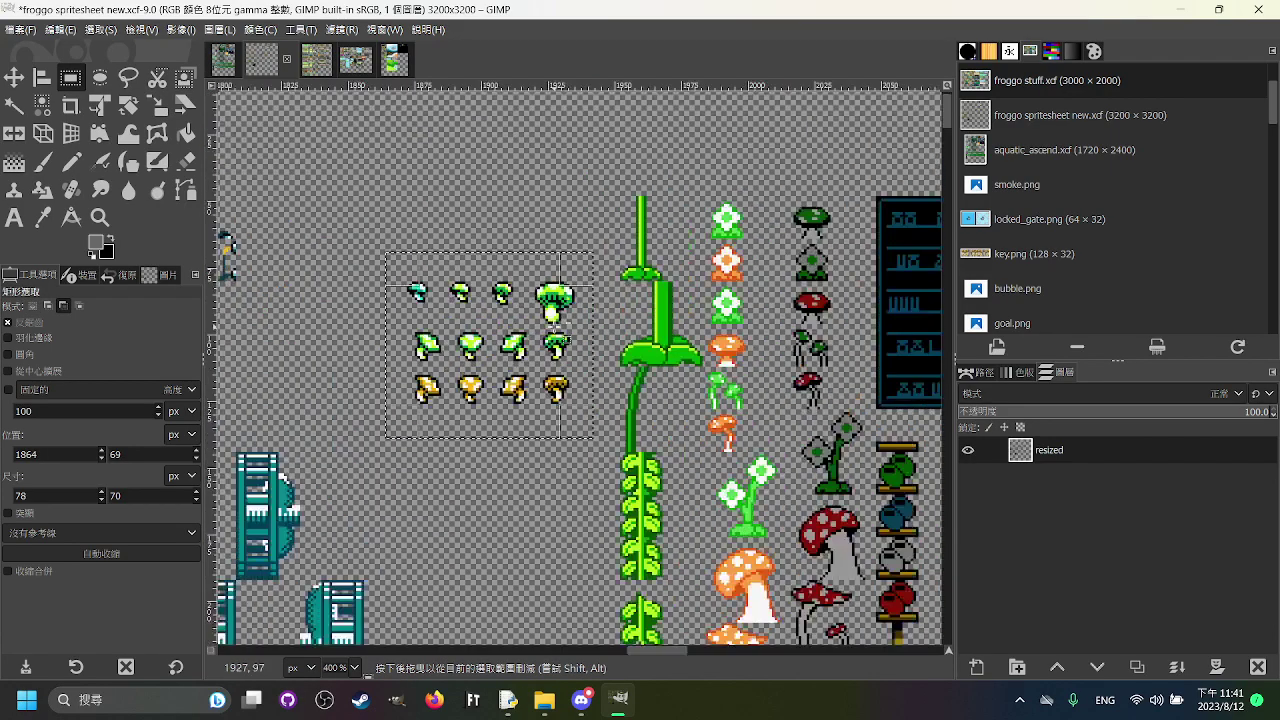
{"action": "left_click", "coordinate": [672, 353]}
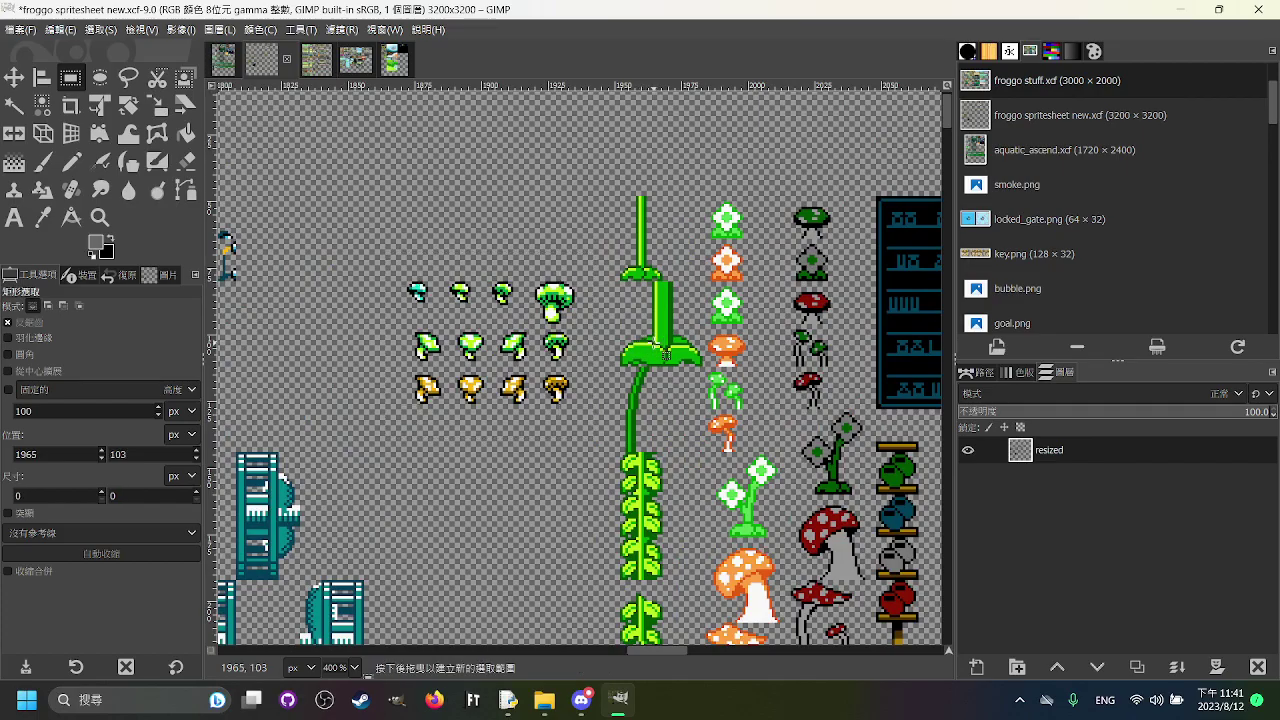
Step: Frame the three rows of small mushroom sprites with a rectangular selection again and clear it
{"action": "scroll", "coordinate": [282, 258], "scroll_direction": "down", "scroll_amount": 4, "text": "ctrl"}
{"action": "scroll", "coordinate": [282, 258], "scroll_direction": "up", "scroll_amount": 2, "text": "ctrl"}
{"action": "scroll", "coordinate": [277, 258], "scroll_direction": "up", "scroll_amount": 1, "text": "ctrl"}
{"action": "mouse_move", "coordinate": [242, 250]}
{"action": "left_mouse_down"}
{"action": "mouse_move", "coordinate": [424, 378]}
{"action": "mouse_move", "coordinate": [464, 422]}
{"action": "left_mouse_up"}
{"action": "left_click", "coordinate": [522, 436]}
{"action": "scroll", "coordinate": [466, 386], "scroll_direction": "down", "scroll_amount": 2, "text": "ctrl"}
{"action": "scroll", "coordinate": [466, 386], "scroll_direction": "up", "scroll_amount": 2, "text": "ctrl"}
{"action": "scroll", "coordinate": [474, 386], "scroll_direction": "down", "scroll_amount": 3, "text": "ctrl"}
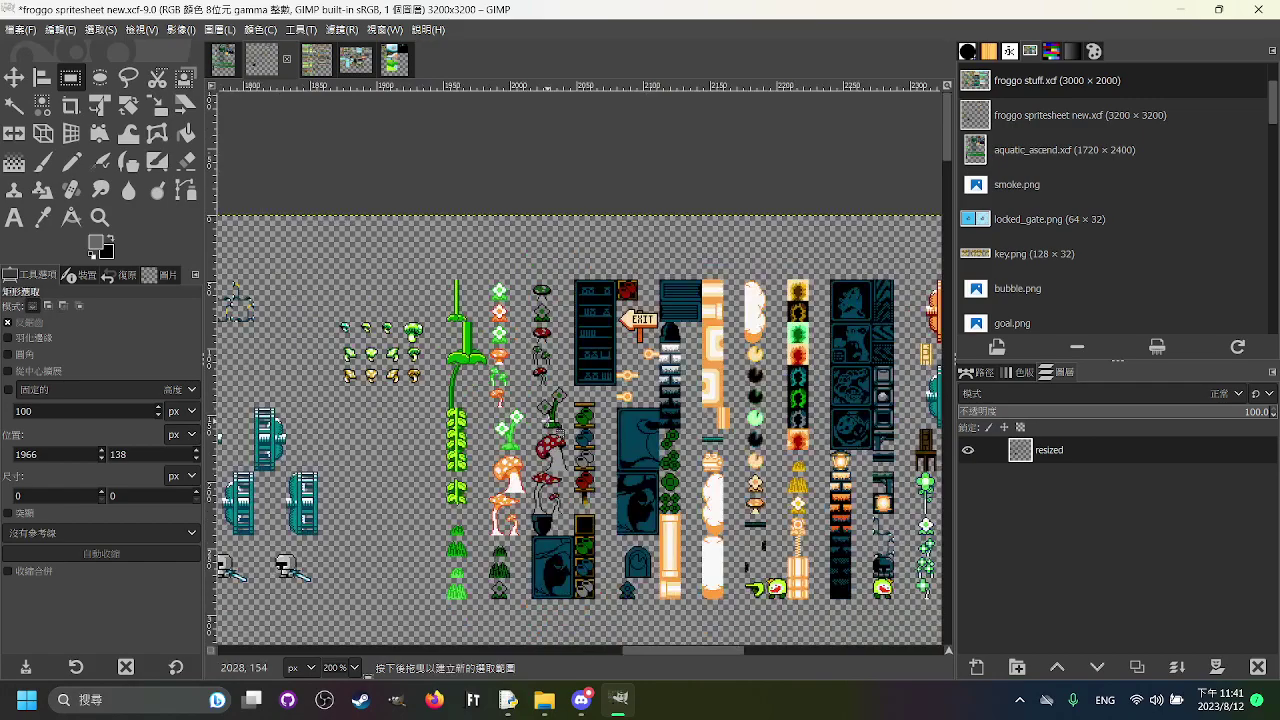
{"action": "scroll", "coordinate": [604, 365], "scroll_direction": "up", "scroll_amount": 2, "text": "ctrl"}
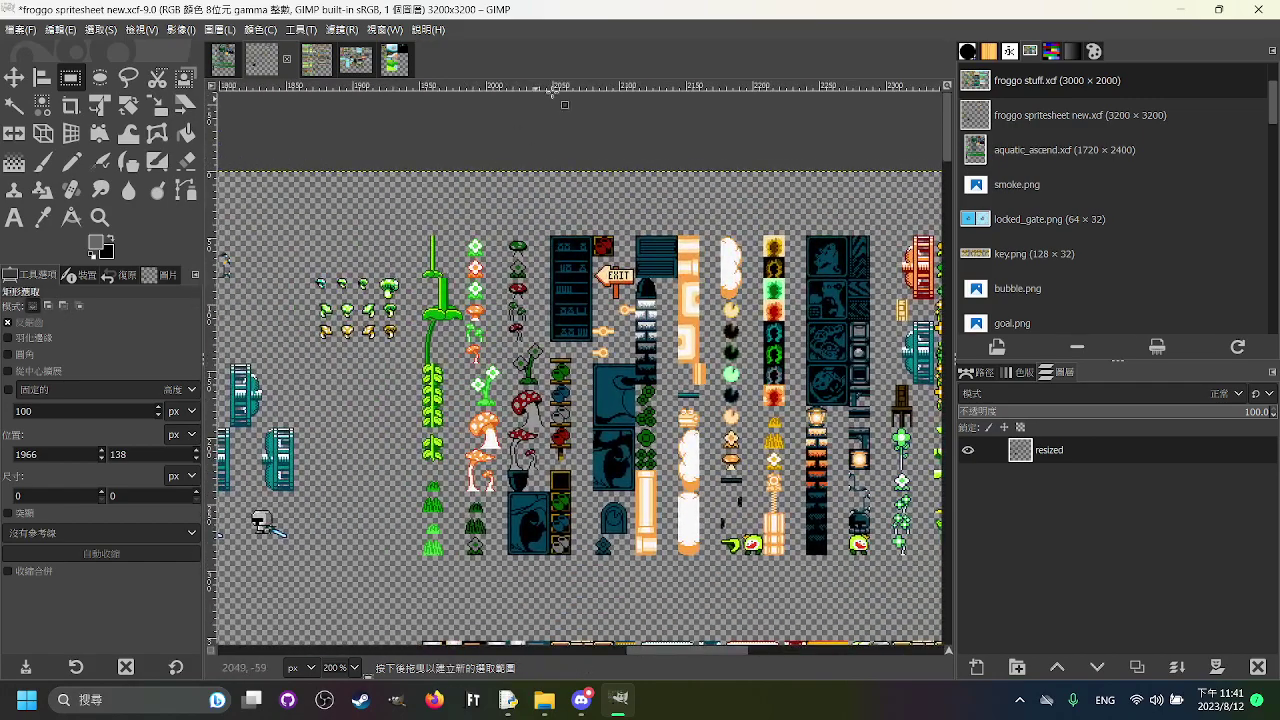
Step: Select the decoration block from the tall green plant to the teal brick wall with a rectangle of about 539 × 270 px and clear it
{"action": "left_click_drag", "start_coordinate": [490, 293], "coordinate": [402, 254]}
{"action": "mouse_move", "coordinate": [324, 184]}
{"action": "left_mouse_down"}
{"action": "mouse_move", "coordinate": [1251, 477]}
{"action": "mouse_move", "coordinate": [662, 544]}
{"action": "left_mouse_up"}
{"action": "mouse_move", "coordinate": [541, 463]}
{"action": "left_mouse_down"}
{"action": "mouse_move", "coordinate": [761, 483]}
{"action": "mouse_move", "coordinate": [908, 451]}
{"action": "mouse_move", "coordinate": [750, 445]}
{"action": "left_mouse_up"}
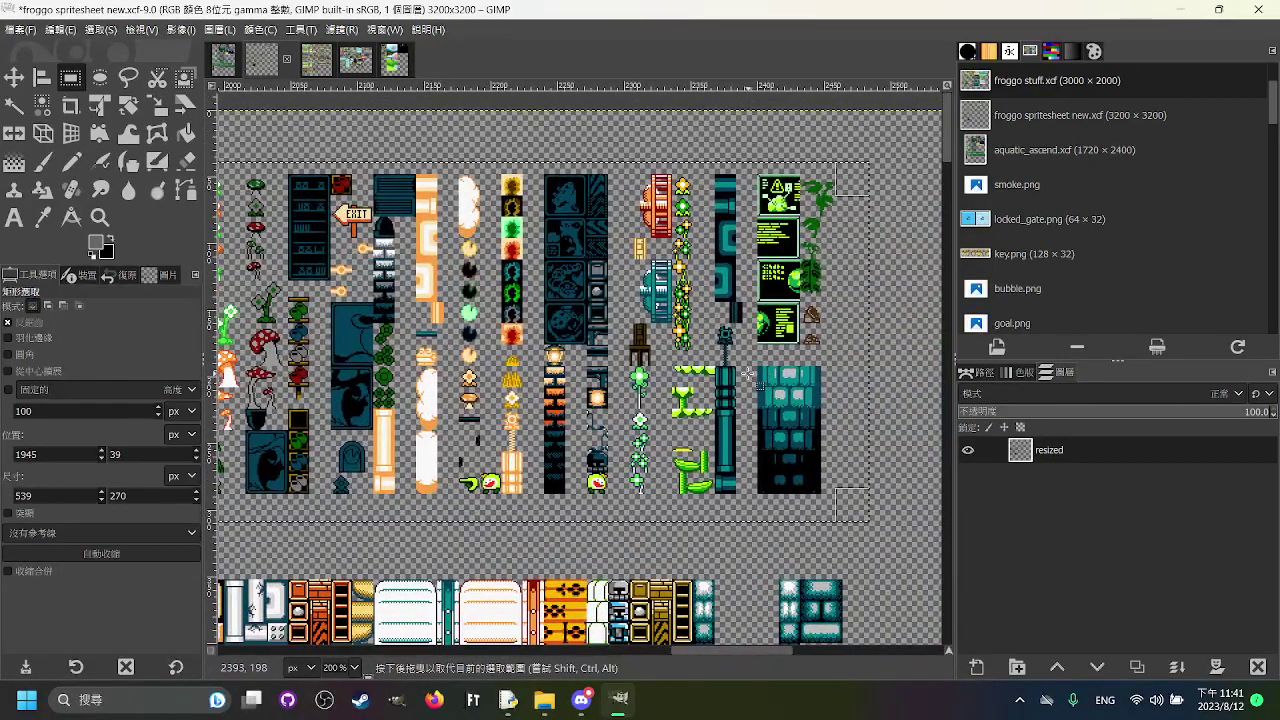
{"action": "left_click_drag", "start_coordinate": [493, 311], "coordinate": [606, 336]}
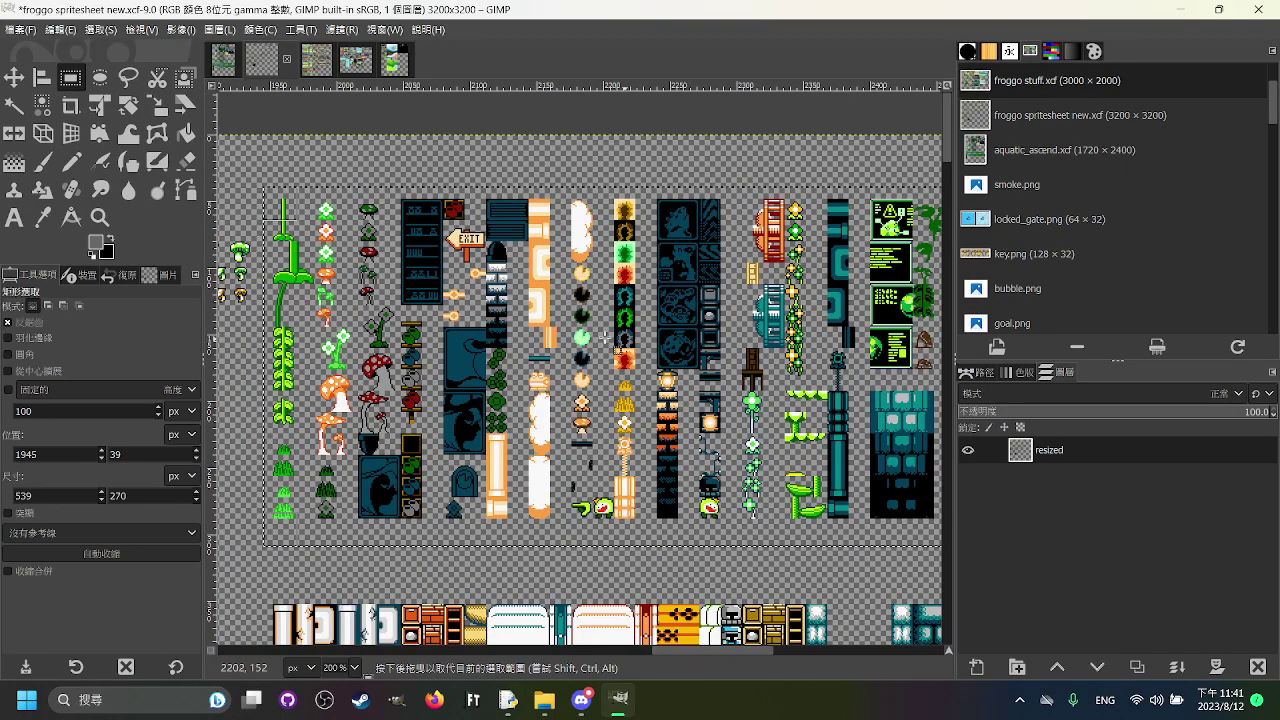
{"action": "left_click_drag", "start_coordinate": [291, 293], "coordinate": [729, 373]}
{"action": "left_click", "coordinate": [560, 378]}
{"action": "scroll", "coordinate": [600, 370], "scroll_direction": "up", "scroll_amount": 1}
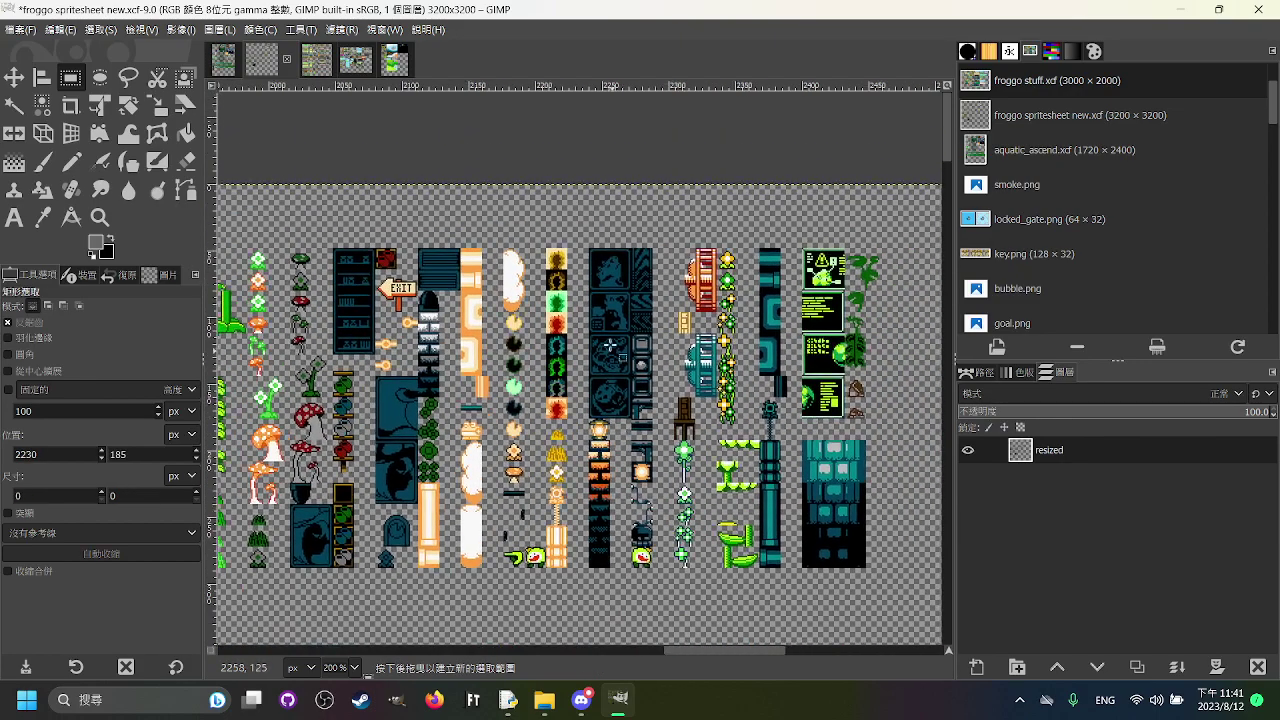
Step: Frame the uppermost dark blue picture panel with a rectangular selection and clear it
{"action": "scroll", "coordinate": [621, 296], "scroll_direction": "up", "scroll_amount": 3}
{"action": "left_click_drag", "start_coordinate": [609, 391], "coordinate": [525, 128]}
{"action": "left_click_drag", "start_coordinate": [556, 320], "coordinate": [602, 478]}
{"action": "scroll", "coordinate": [601, 478], "scroll_direction": "up", "scroll_amount": 3}
{"action": "scroll", "coordinate": [534, 266], "scroll_direction": "up", "scroll_amount": 1}
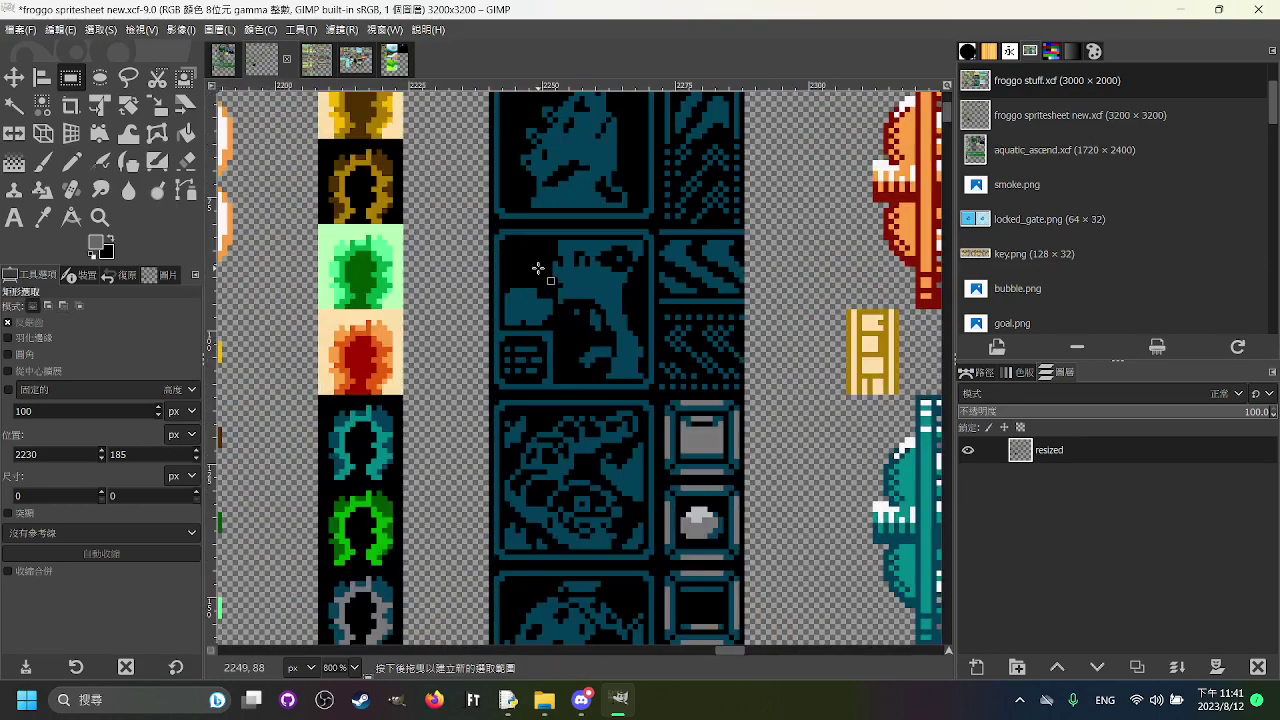
{"action": "left_click_drag", "start_coordinate": [493, 152], "coordinate": [655, 280]}
{"action": "left_click", "coordinate": [704, 348]}
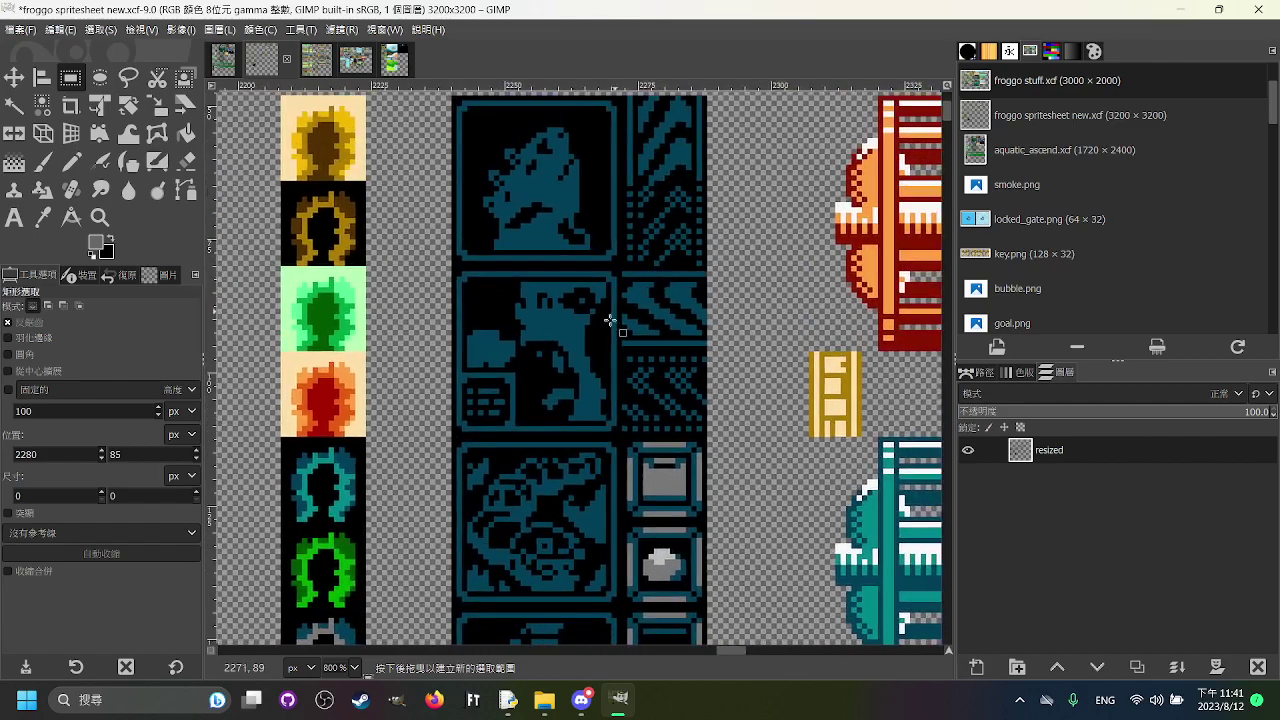
Step: Frame the lowest of the four dark blue picture panels with a rectangular selection and clear it
{"action": "left_click_drag", "start_coordinate": [591, 344], "coordinate": [610, 212]}
{"action": "mouse_move", "coordinate": [469, 302]}
{"action": "left_mouse_down"}
{"action": "mouse_move", "coordinate": [640, 467]}
{"action": "mouse_move", "coordinate": [708, 298]}
{"action": "mouse_move", "coordinate": [664, 490]}
{"action": "left_mouse_up"}
{"action": "left_click", "coordinate": [684, 489]}
{"action": "left_click", "coordinate": [664, 490]}
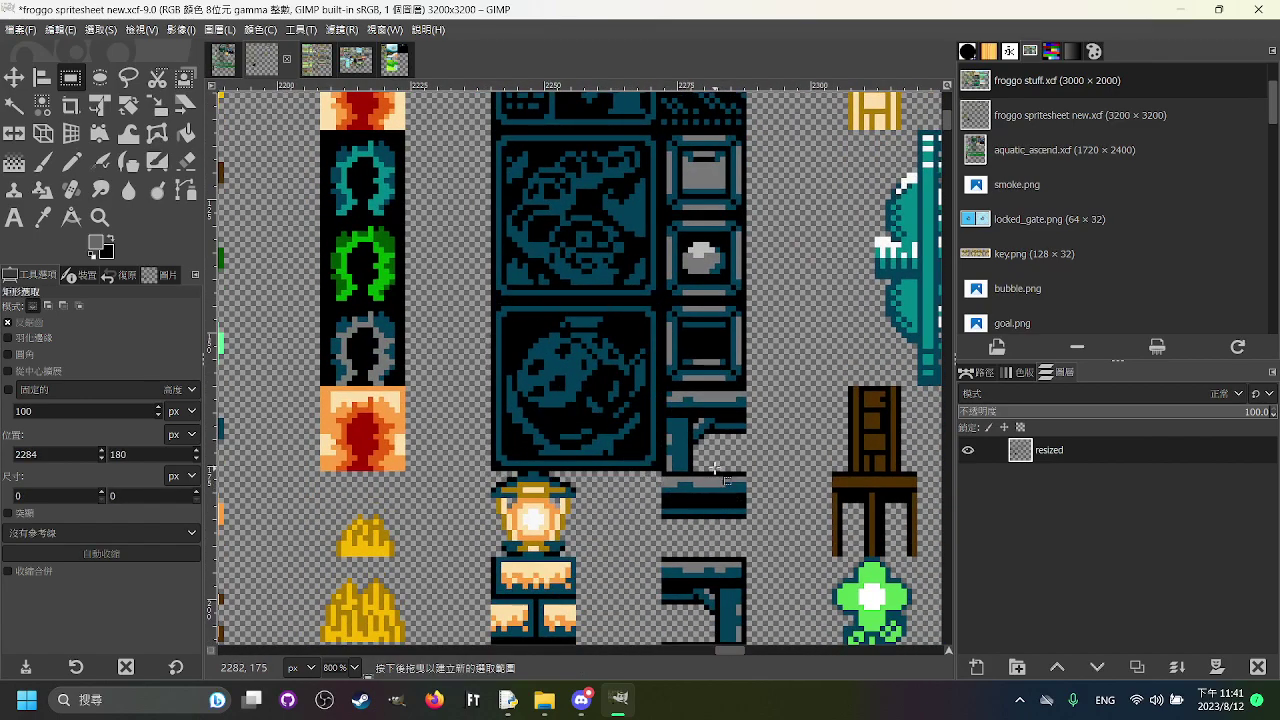
Step: Frame the second dark blue picture panel from the top with a rectangular selection twice, clearing it each time
{"action": "scroll", "coordinate": [660, 460], "scroll_direction": "up", "scroll_amount": 6}
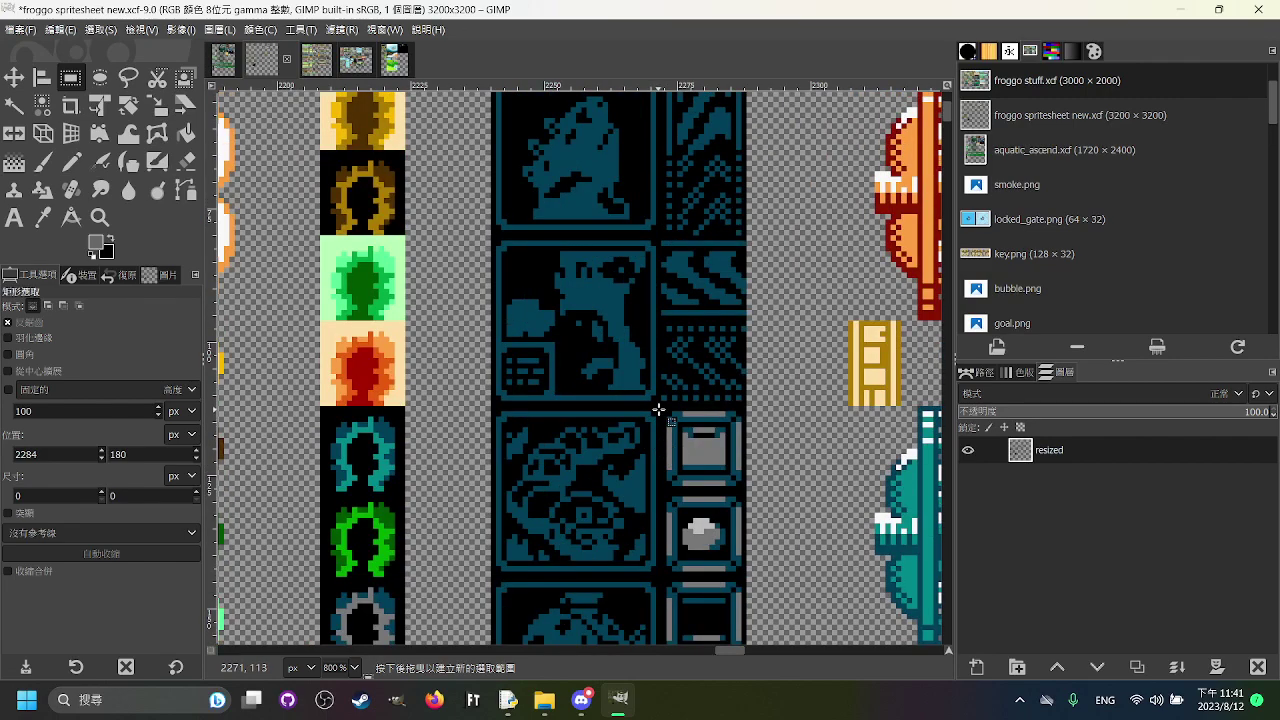
{"action": "left_click_drag", "start_coordinate": [491, 236], "coordinate": [660, 407]}
{"action": "scroll", "coordinate": [475, 374], "scroll_direction": "down", "scroll_amount": 2}
{"action": "left_click", "coordinate": [674, 406]}
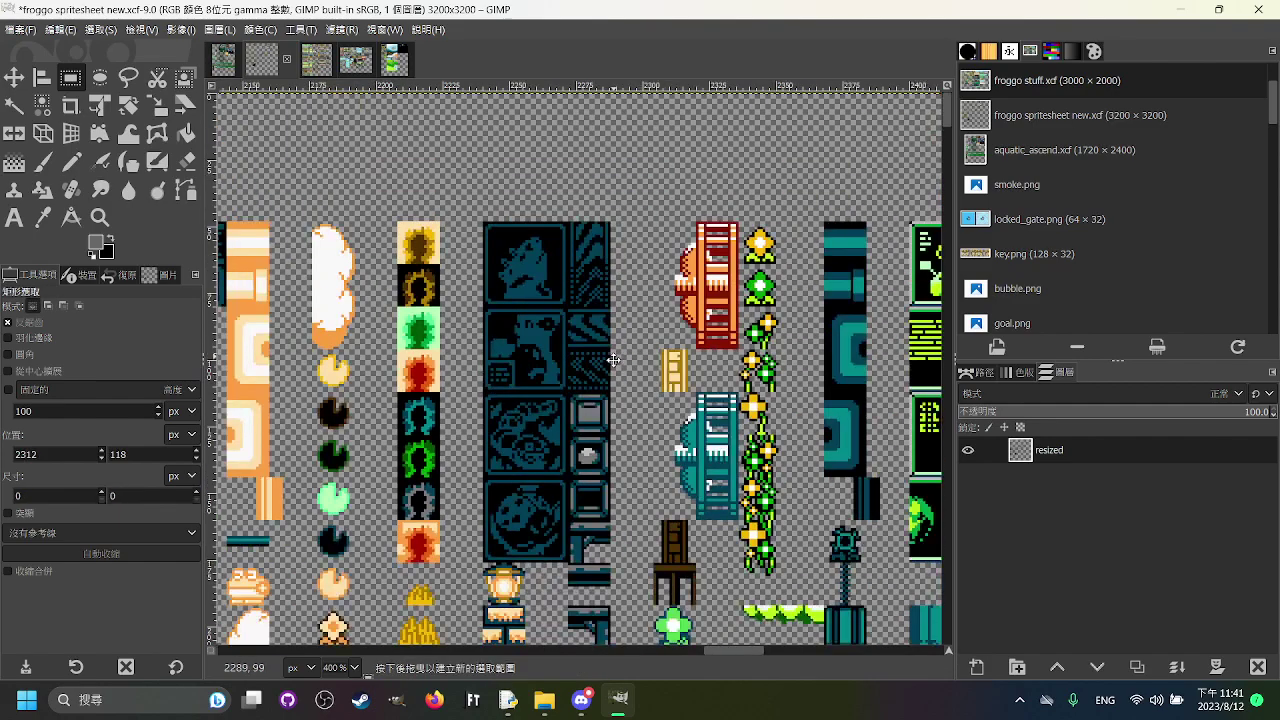
{"action": "left_click_drag", "start_coordinate": [606, 357], "coordinate": [703, 320]}
{"action": "scroll", "coordinate": [645, 306], "scroll_direction": "up", "scroll_amount": 4}
{"action": "left_click_drag", "start_coordinate": [721, 494], "coordinate": [395, 167]}
{"action": "scroll", "coordinate": [516, 284], "scroll_direction": "down", "scroll_amount": 1}
{"action": "left_click", "coordinate": [702, 371]}
{"action": "scroll", "coordinate": [602, 294], "scroll_direction": "down", "scroll_amount": 2}
Step: Select the column of four green monitor screens with a rectangle of about 33 × 137 px and clear it
{"action": "left_click_drag", "start_coordinate": [569, 252], "coordinate": [583, 278]}
{"action": "scroll", "coordinate": [582, 278], "scroll_direction": "down", "scroll_amount": 2}
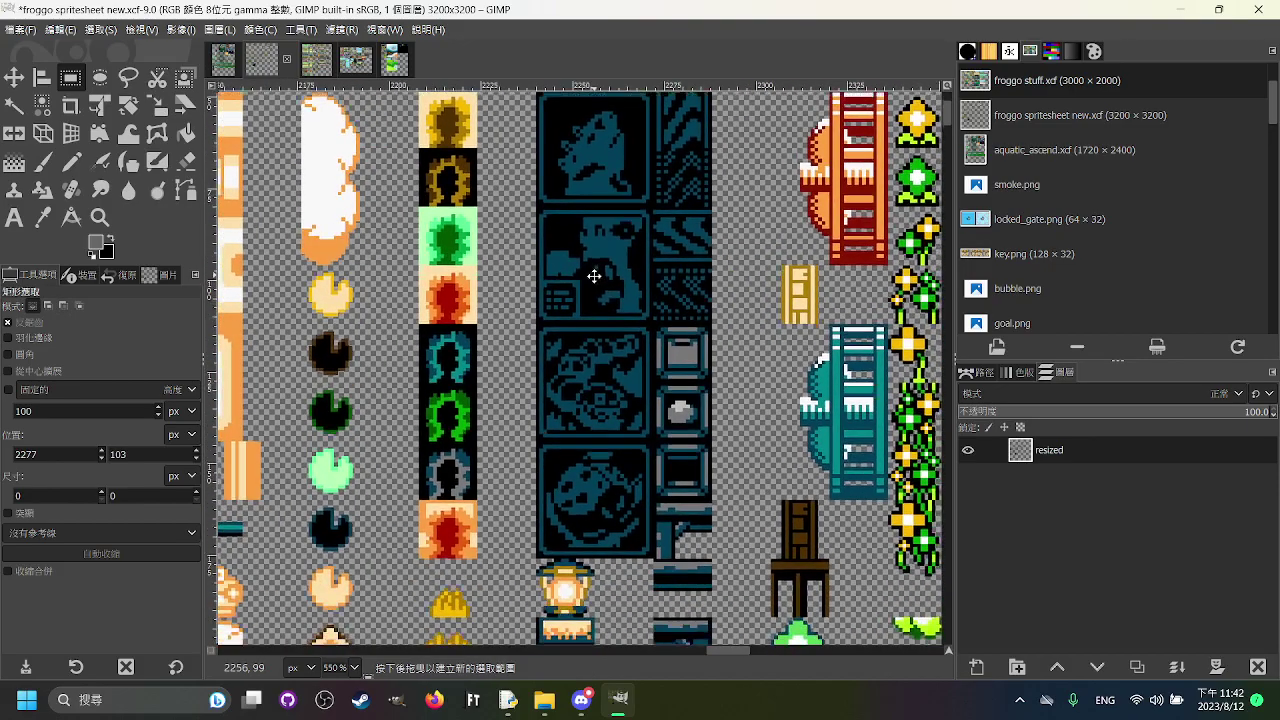
{"action": "scroll", "coordinate": [700, 285], "scroll_direction": "left", "scroll_amount": 3}
{"action": "scroll", "coordinate": [718, 288], "scroll_direction": "down", "scroll_amount": 2}
{"action": "left_click_drag", "start_coordinate": [706, 346], "coordinate": [471, 282]}
{"action": "scroll", "coordinate": [472, 283], "scroll_direction": "right", "scroll_amount": 5}
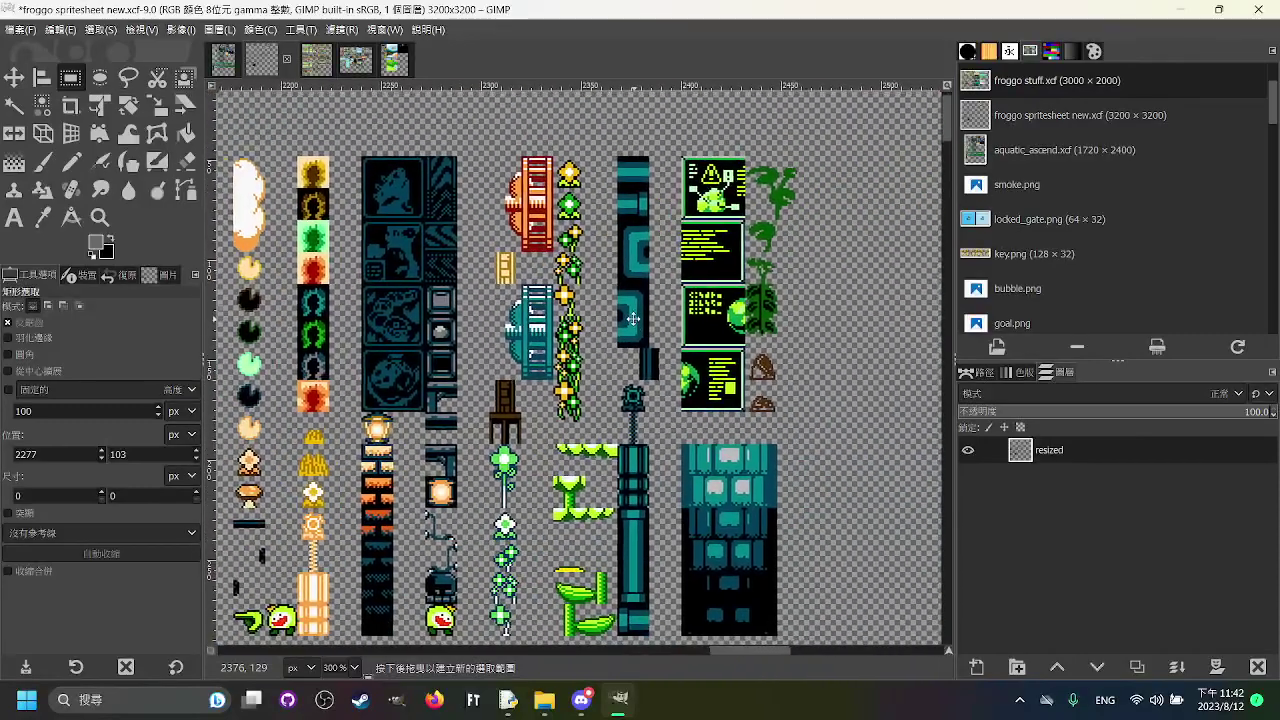
{"action": "left_click_drag", "start_coordinate": [633, 319], "coordinate": [874, 368]}
{"action": "scroll", "coordinate": [673, 326], "scroll_direction": "up", "scroll_amount": 2}
{"action": "left_click_drag", "start_coordinate": [749, 329], "coordinate": [520, 325]}
{"action": "scroll", "coordinate": [521, 330], "scroll_direction": "down", "scroll_amount": 1}
{"action": "left_click_drag", "start_coordinate": [772, 371], "coordinate": [574, 377]}
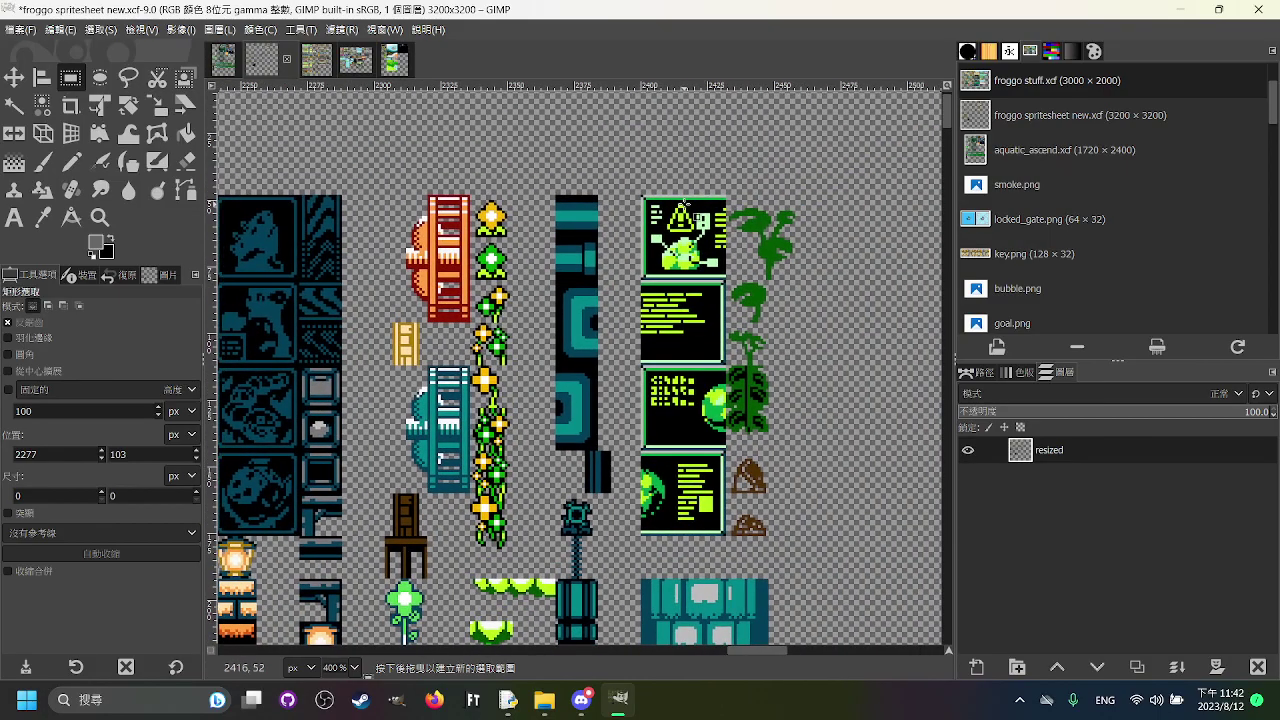
{"action": "scroll", "coordinate": [570, 267], "scroll_direction": "up", "scroll_amount": 1}
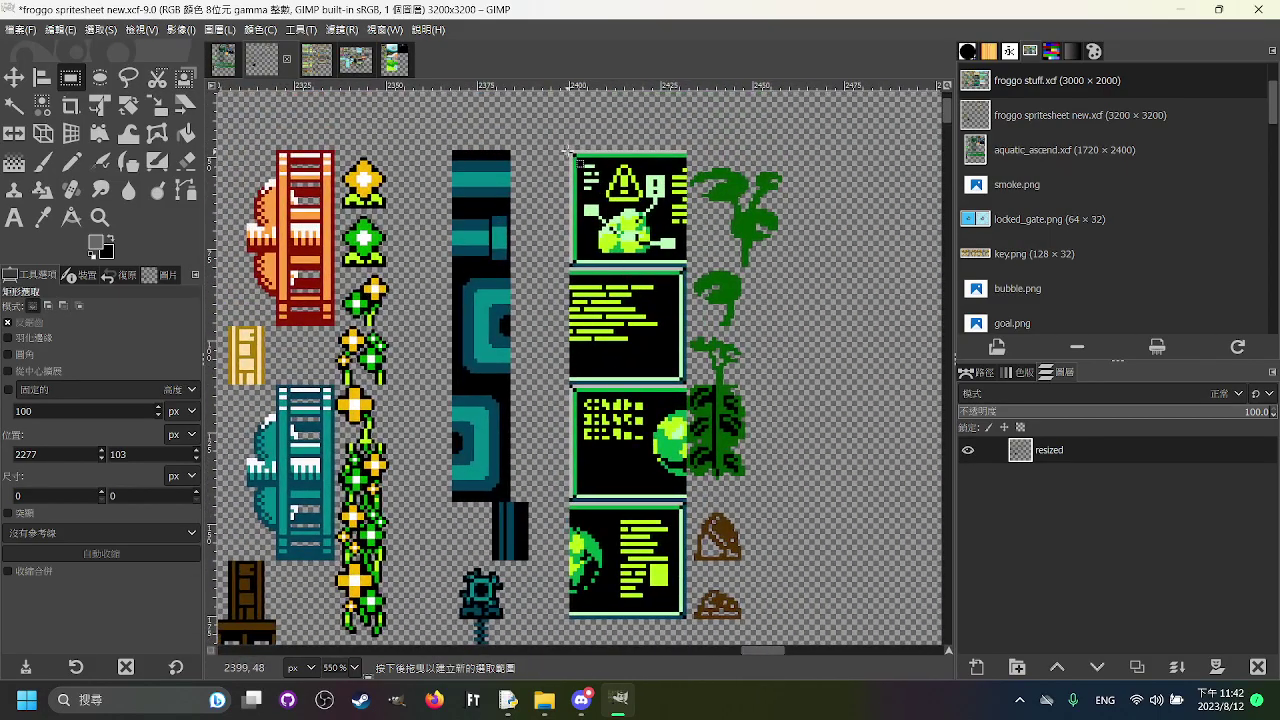
{"action": "left_click_drag", "start_coordinate": [569, 152], "coordinate": [571, 150]}
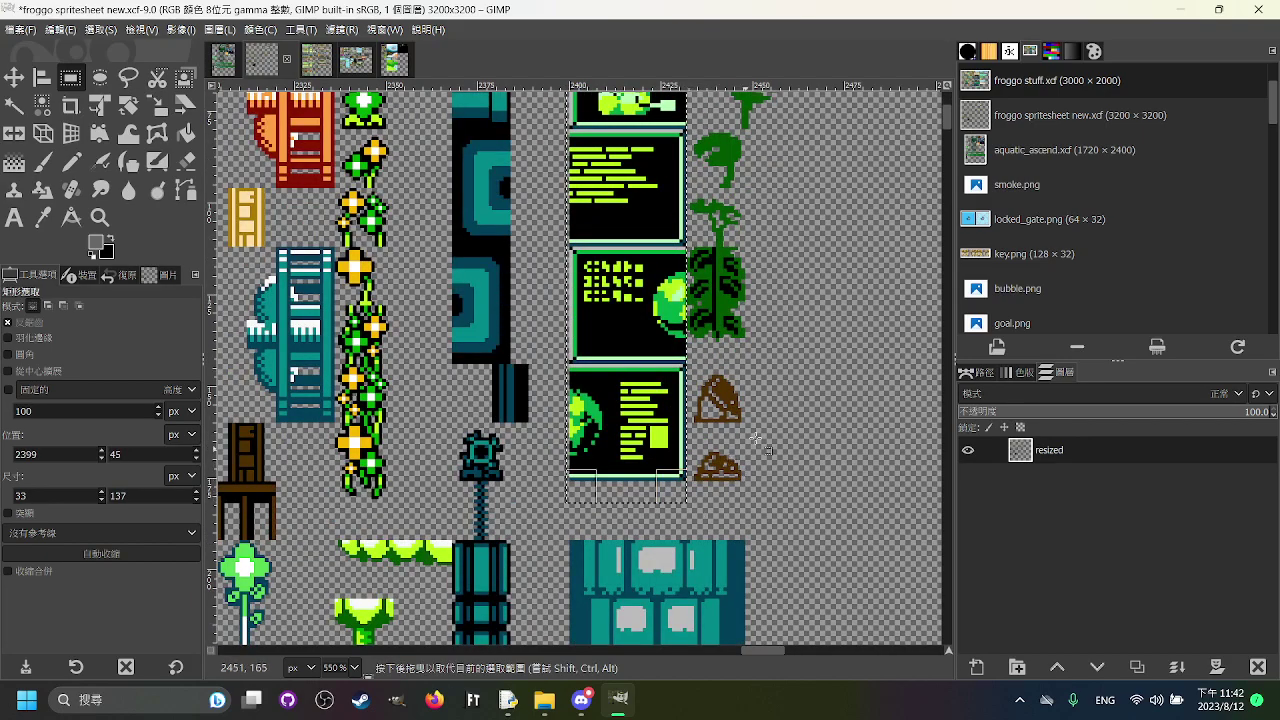
{"action": "left_click", "coordinate": [776, 392]}
{"action": "scroll", "coordinate": [760, 420], "scroll_direction": "down", "scroll_amount": 2}
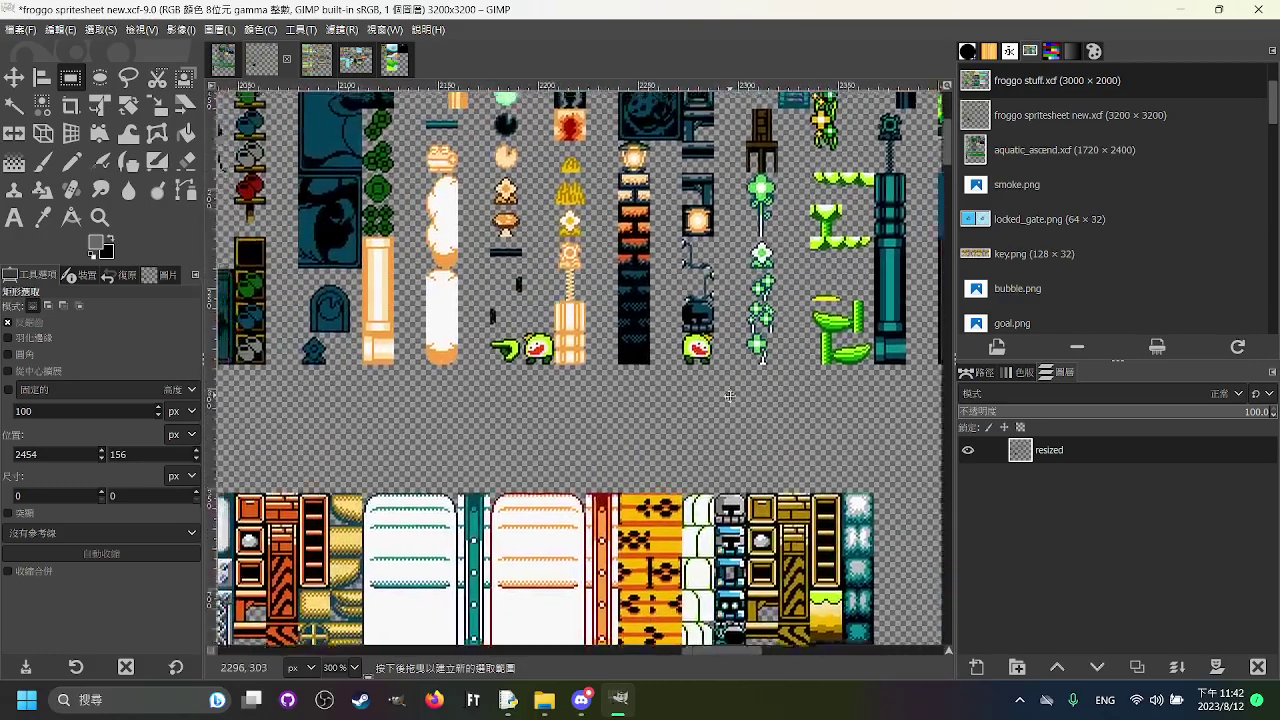
Step: Look over the lower decoration sprites and the strip of building tiles beneath them
{"action": "scroll", "coordinate": [676, 280], "scroll_direction": "up", "scroll_amount": 1}
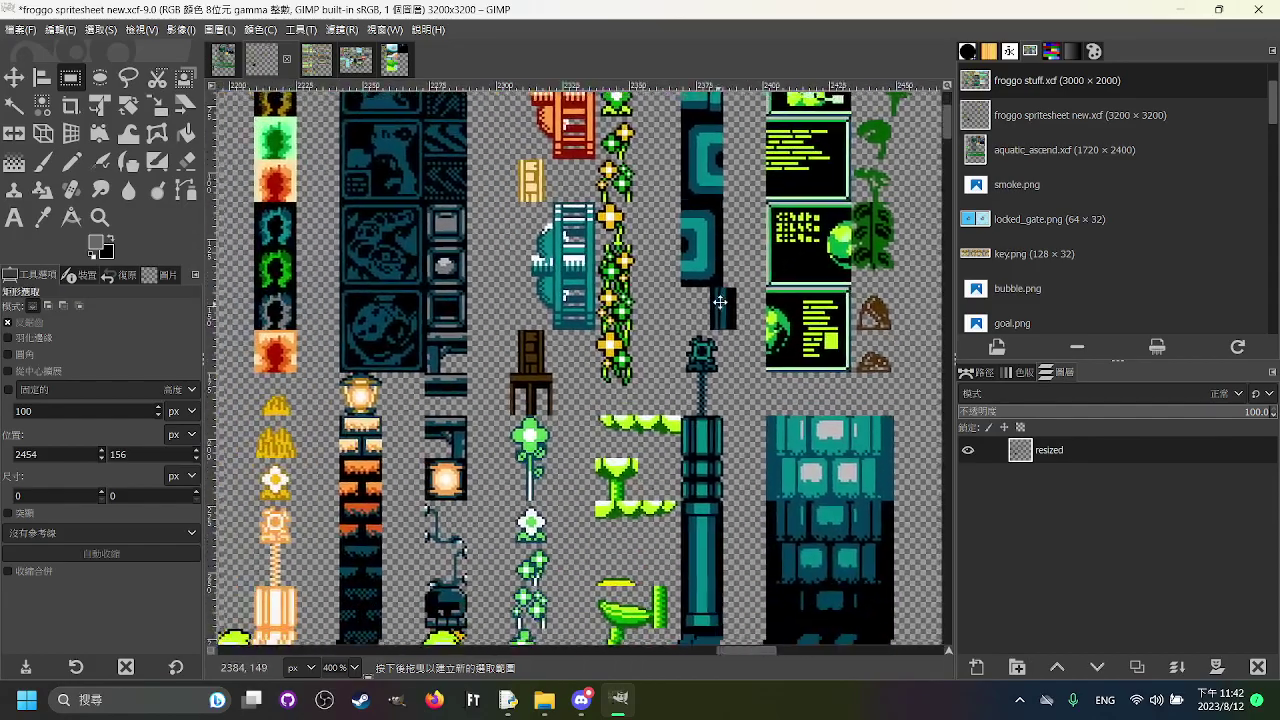
{"action": "left_click_drag", "start_coordinate": [720, 302], "coordinate": [725, 298]}
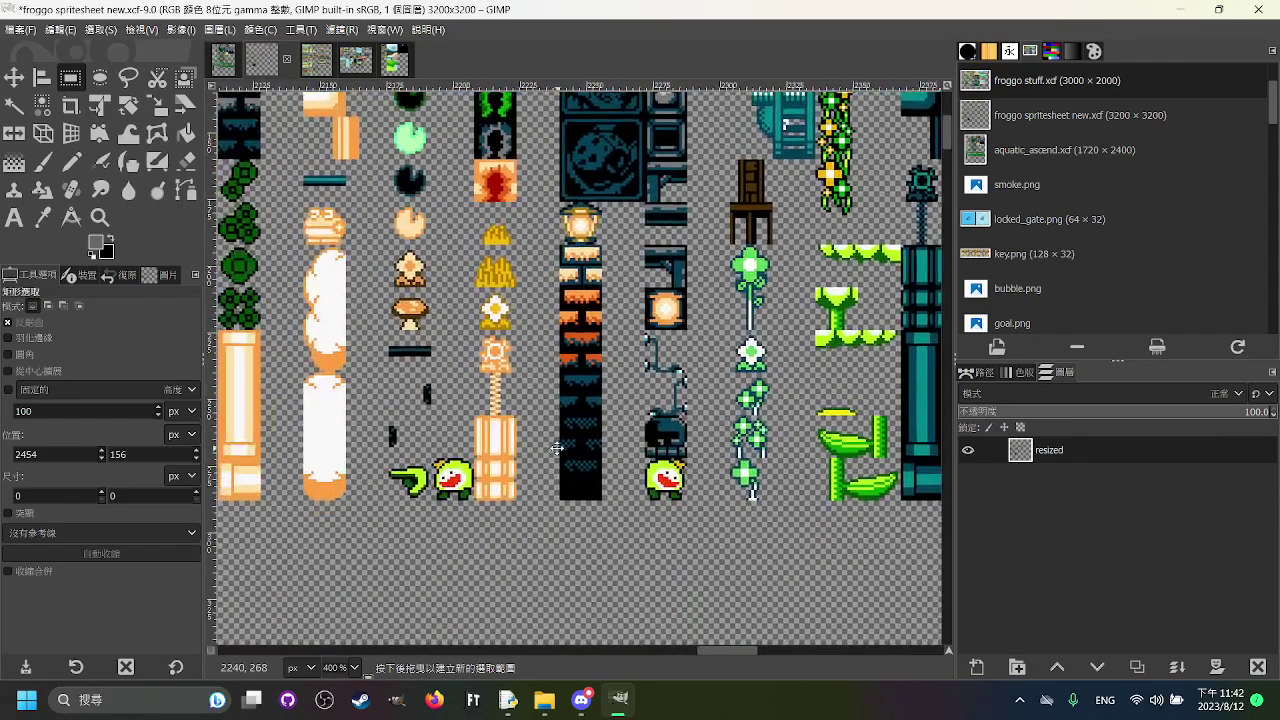
{"action": "left_click_drag", "start_coordinate": [557, 449], "coordinate": [655, 396]}
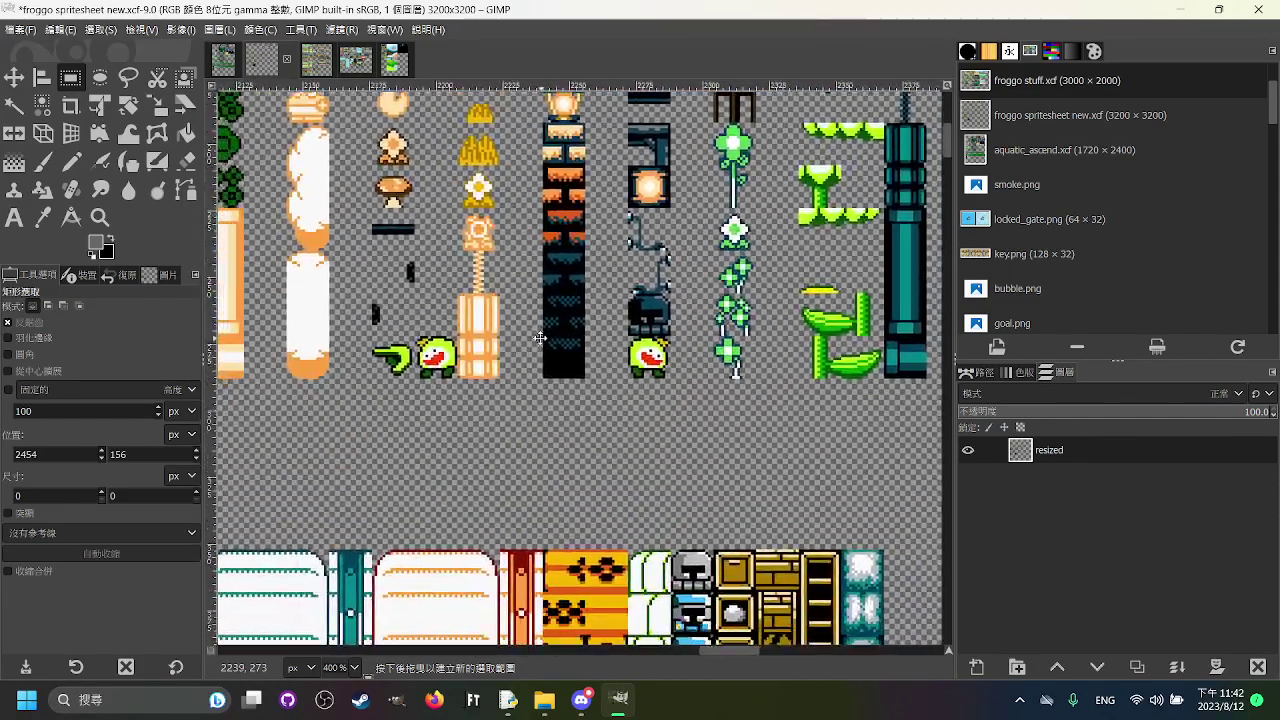
{"action": "left_click_drag", "start_coordinate": [345, 429], "coordinate": [453, 358]}
{"action": "left_click_drag", "start_coordinate": [434, 428], "coordinate": [574, 437]}
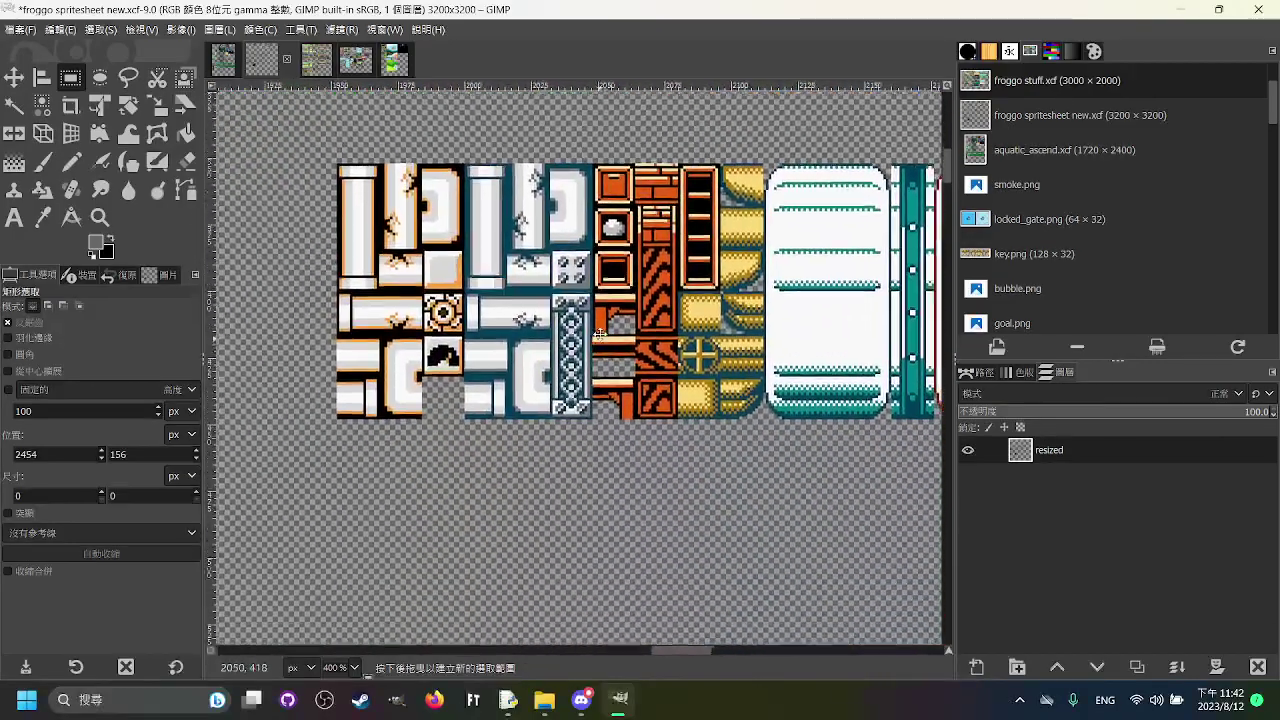
{"action": "scroll", "coordinate": [755, 428], "scroll_direction": "right", "scroll_amount": 4}
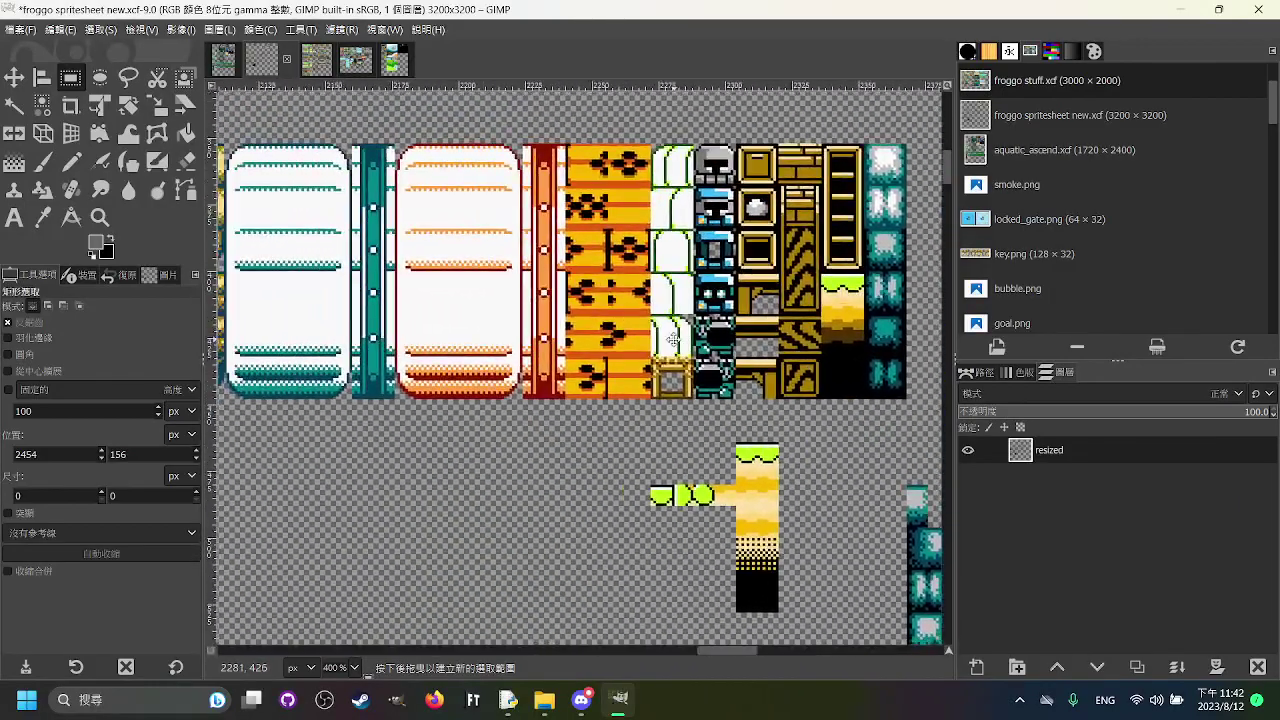
{"action": "scroll", "coordinate": [661, 390], "scroll_direction": "down", "scroll_amount": 1}
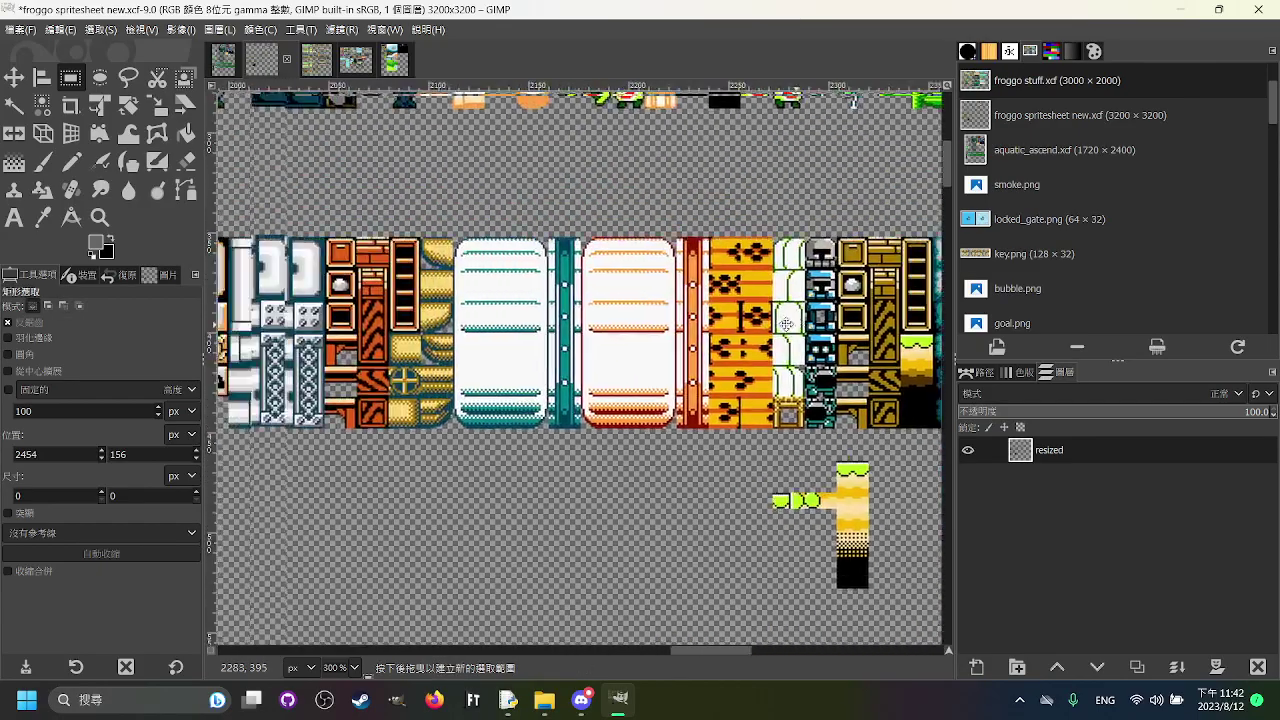
{"action": "scroll", "coordinate": [503, 301], "scroll_direction": "down", "scroll_amount": 2}
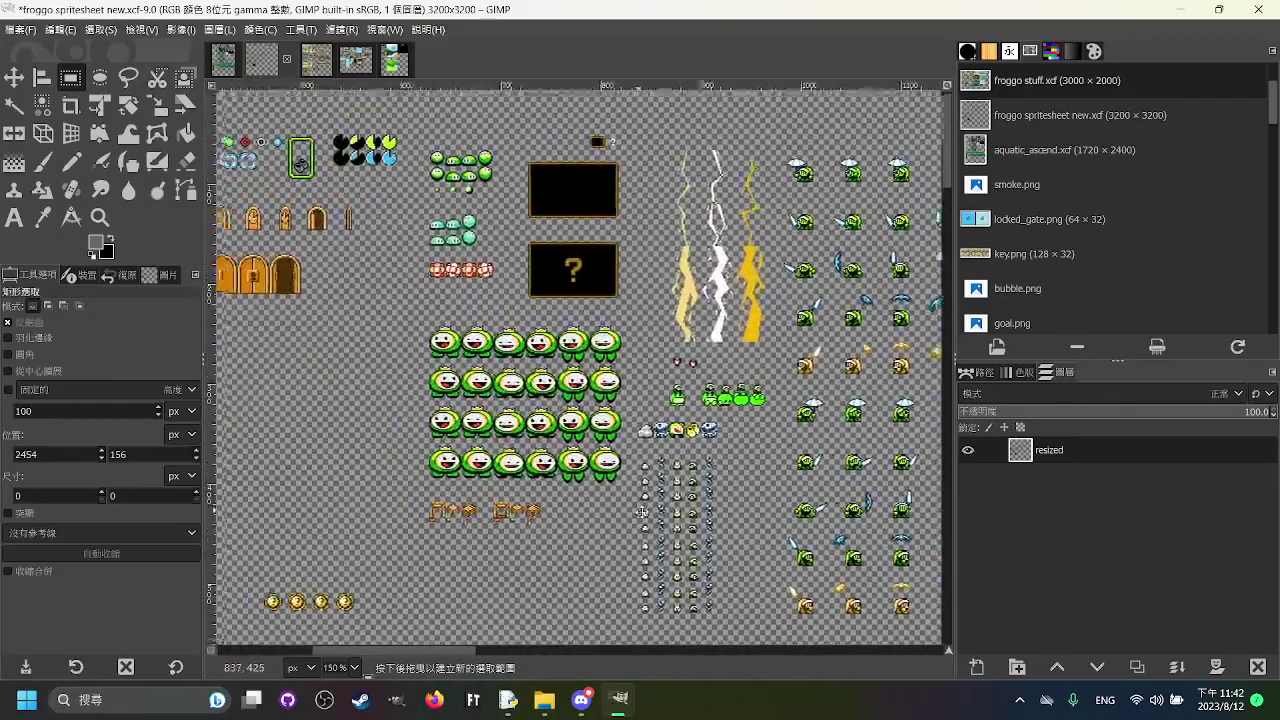
Step: Select the three rows of yellow-helmeted creatures with hanging plants using a rectangle of about 249 × 166 px
{"action": "left_click_drag", "start_coordinate": [641, 511], "coordinate": [753, 471]}
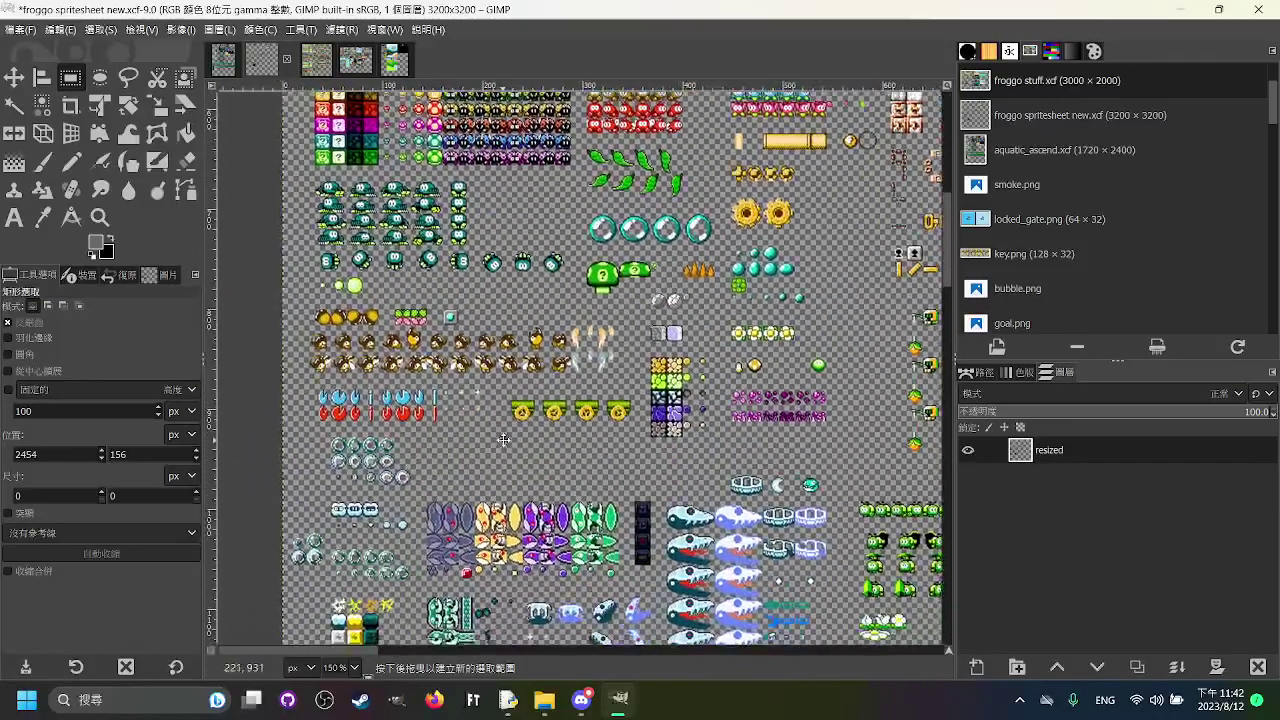
{"action": "scroll", "coordinate": [388, 361], "scroll_direction": "up", "scroll_amount": 4}
{"action": "scroll", "coordinate": [576, 394], "scroll_direction": "down", "scroll_amount": 1}
{"action": "mouse_move", "coordinate": [388, 361]}
{"action": "left_mouse_down"}
{"action": "mouse_move", "coordinate": [576, 394]}
{"action": "mouse_move", "coordinate": [410, 366]}
{"action": "left_mouse_up"}
{"action": "scroll", "coordinate": [486, 369], "scroll_direction": "down", "scroll_amount": 1}
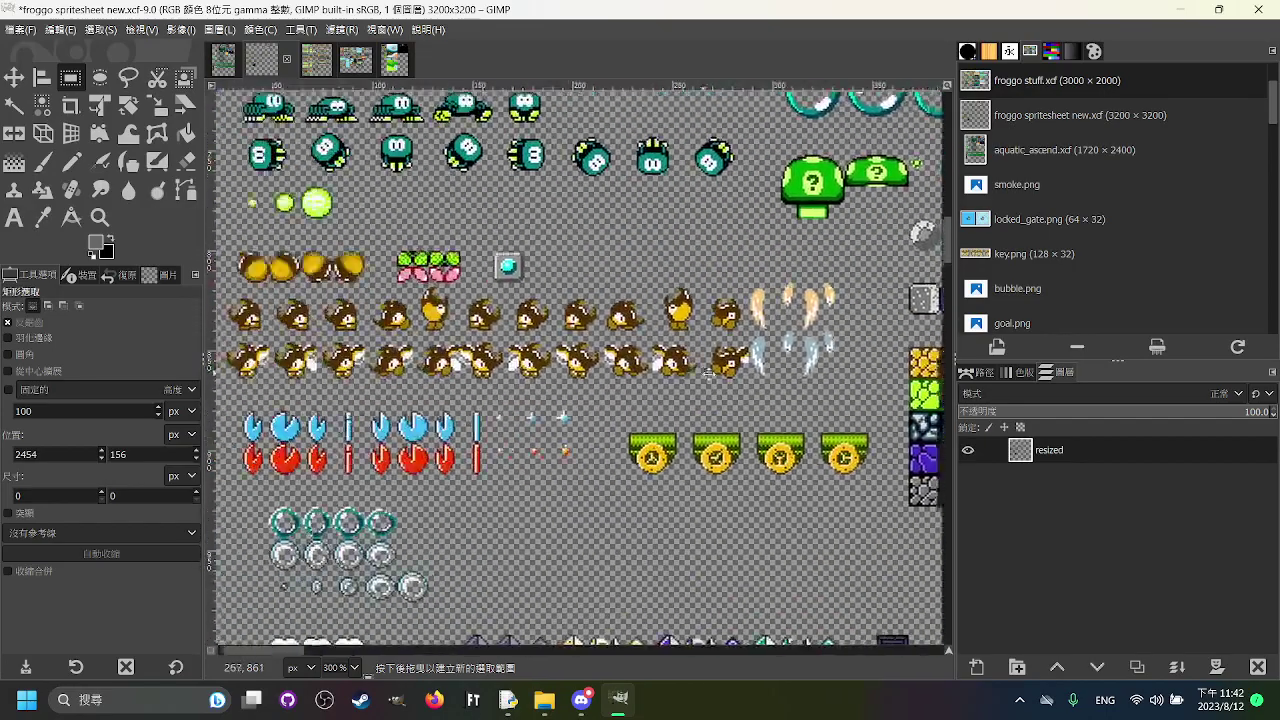
{"action": "left_click_drag", "start_coordinate": [708, 373], "coordinate": [798, 391]}
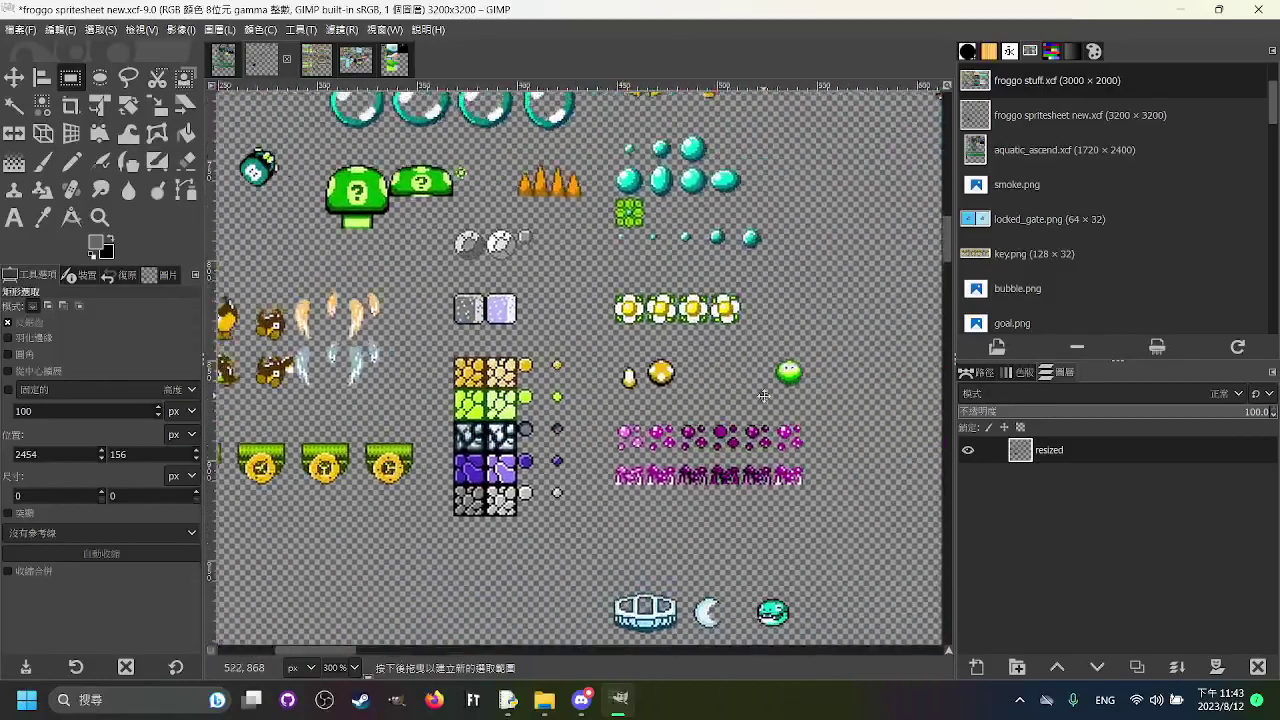
{"action": "left_click_drag", "start_coordinate": [359, 388], "coordinate": [637, 441]}
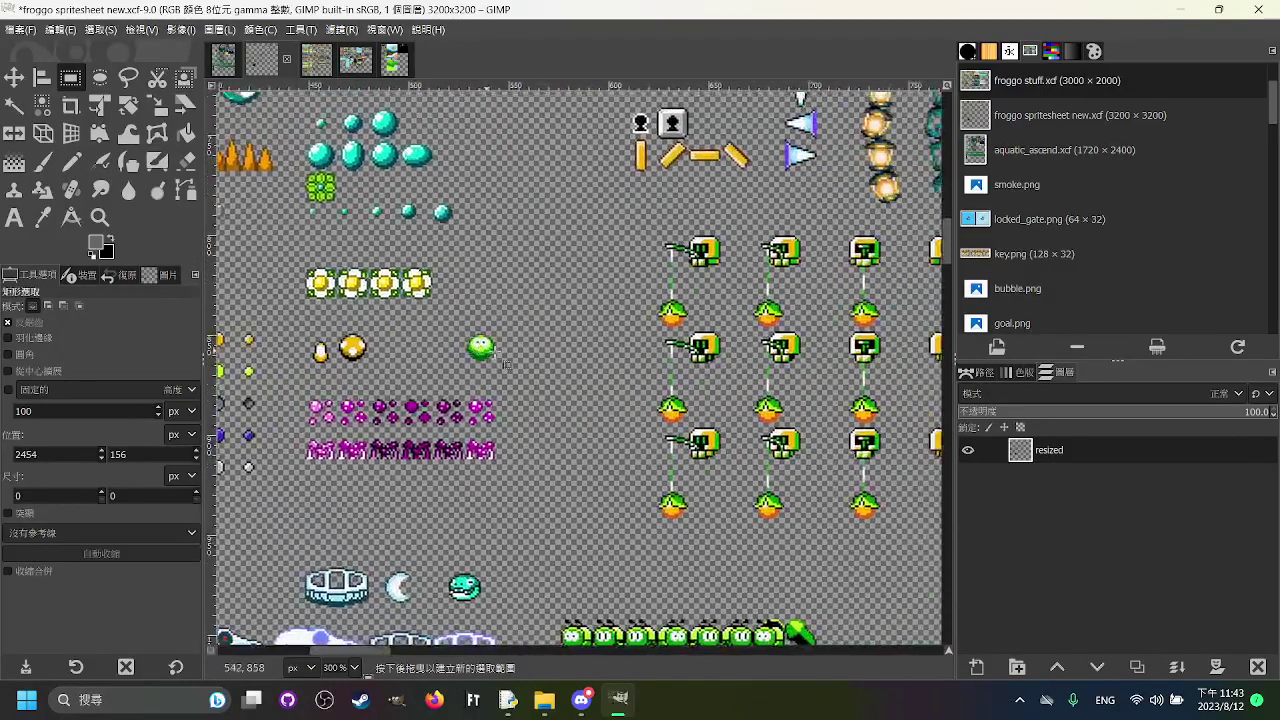
{"action": "left_click_drag", "start_coordinate": [900, 346], "coordinate": [686, 334]}
{"action": "left_click_drag", "start_coordinate": [404, 203], "coordinate": [902, 531]}
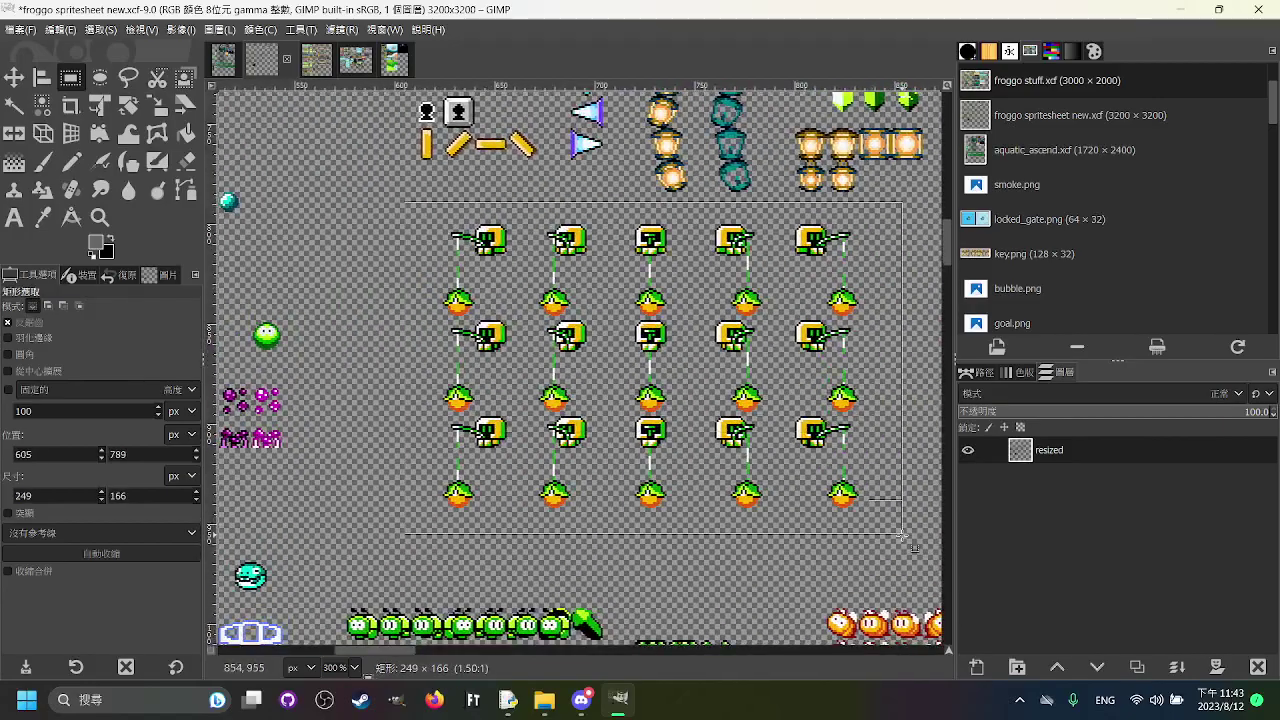
Step: Switch to the world map image and frame the columns of small map icons with rectangular selections, clearing each one
{"action": "left_click", "coordinate": [394, 60]}
{"action": "scroll", "coordinate": [485, 374], "scroll_direction": "down", "scroll_amount": 10}
{"action": "left_click_drag", "start_coordinate": [390, 546], "coordinate": [266, 258]}
{"action": "left_click", "coordinate": [513, 322]}
{"action": "left_click_drag", "start_coordinate": [385, 553], "coordinate": [240, 253]}
{"action": "left_click", "coordinate": [583, 338]}
Step: Frame the yellow-helmet icons, and separately the icon rows starting at the crescent moons, with rectangular selections, clearing each one
{"action": "left_click_drag", "start_coordinate": [244, 461], "coordinate": [402, 485]}
{"action": "left_click", "coordinate": [554, 502]}
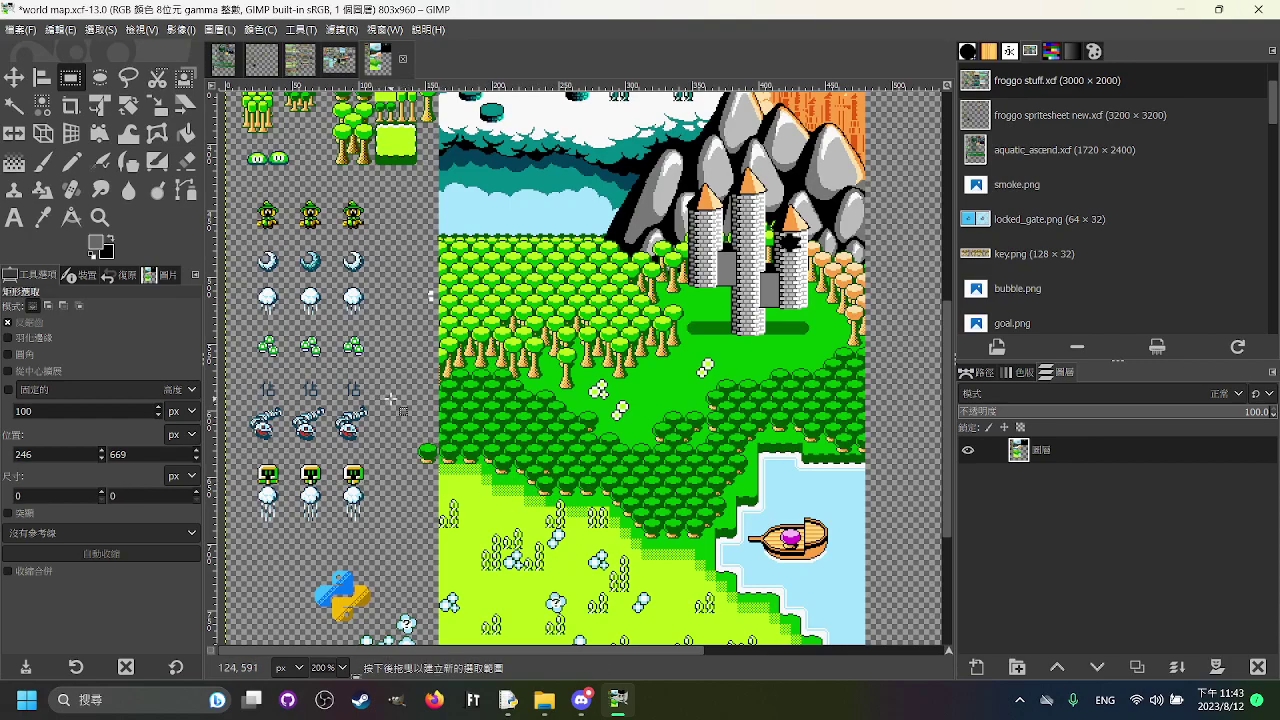
{"action": "left_click_drag", "start_coordinate": [247, 250], "coordinate": [404, 399]}
{"action": "left_click", "coordinate": [479, 402]}
{"action": "left_click_drag", "start_coordinate": [488, 379], "coordinate": [490, 384]}
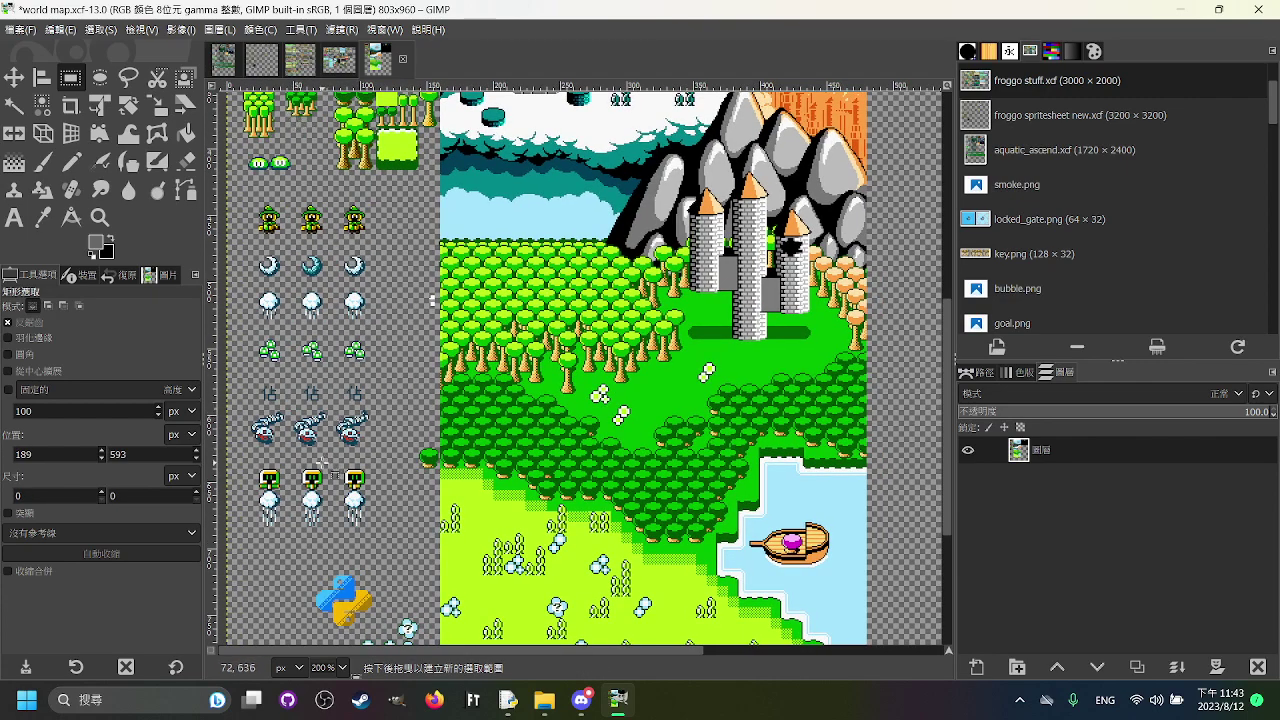
Step: Frame the row of three green-hatted character icons with a rectangular selection twice, clearing it each time
{"action": "left_click", "coordinate": [325, 238]}
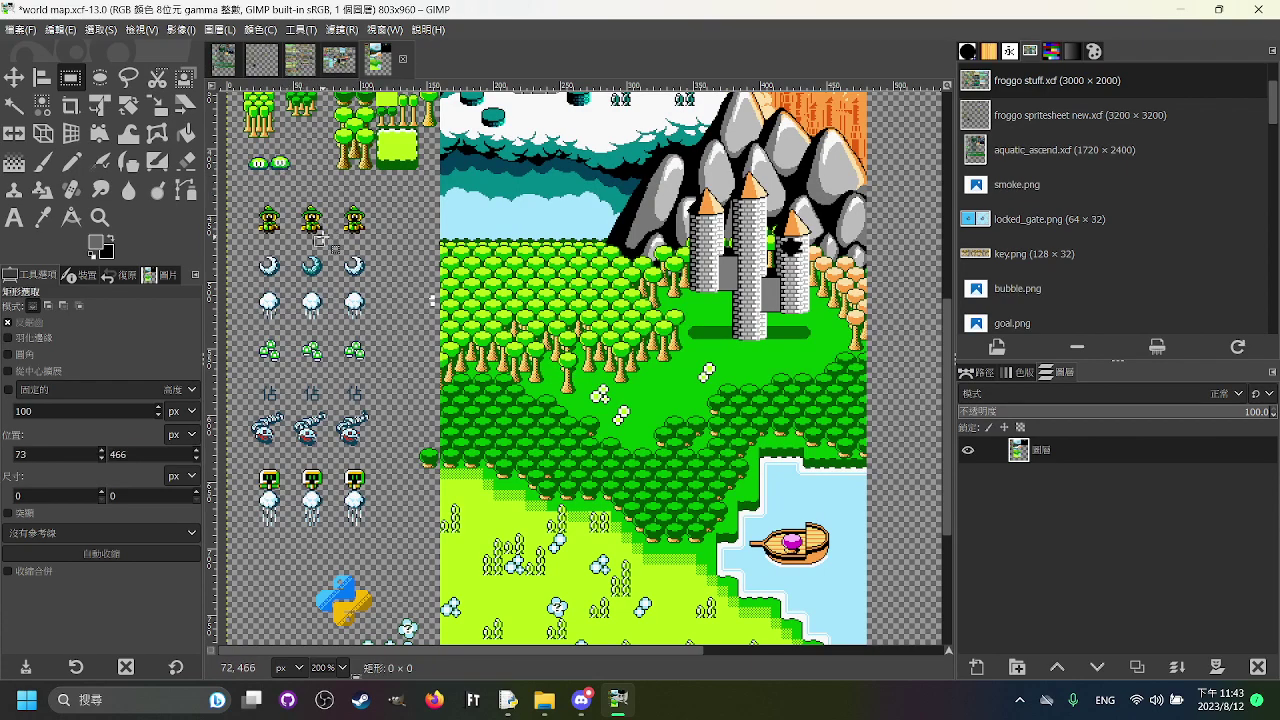
{"action": "left_click", "coordinate": [353, 480]}
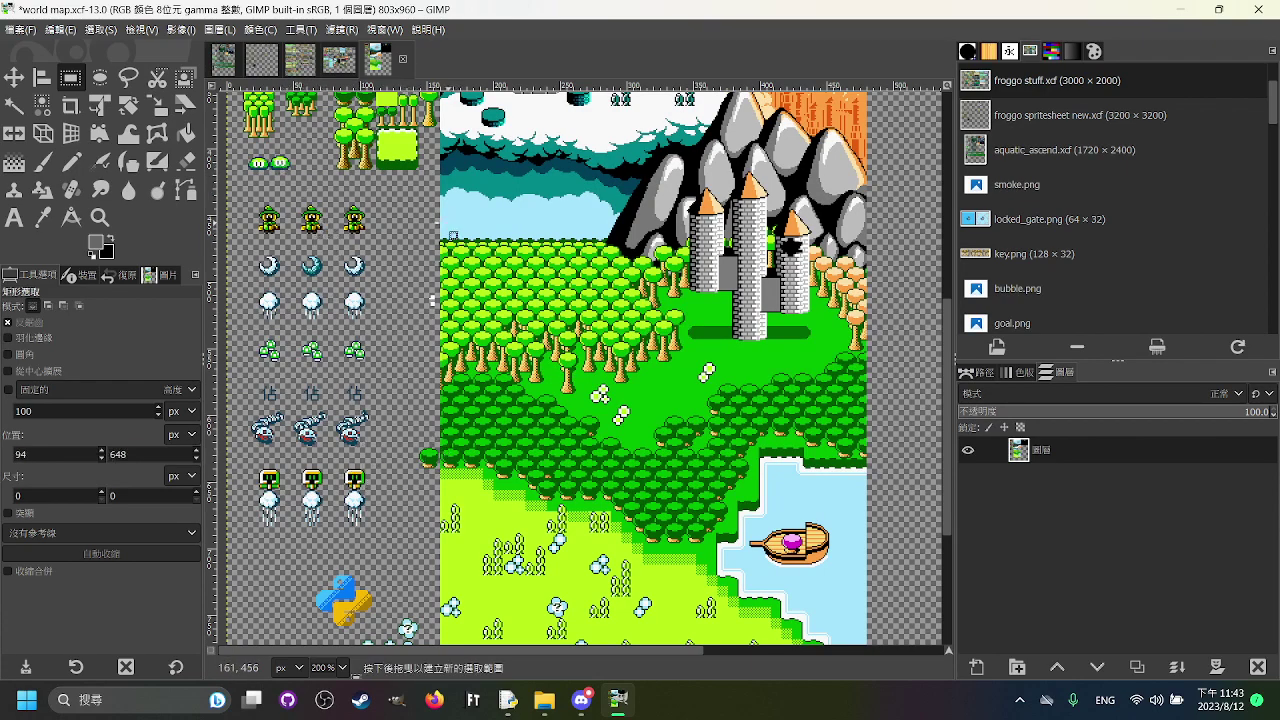
{"action": "left_click_drag", "start_coordinate": [385, 245], "coordinate": [238, 198]}
{"action": "left_click", "coordinate": [480, 291]}
{"action": "left_click_drag", "start_coordinate": [383, 247], "coordinate": [247, 194]}
{"action": "left_click", "coordinate": [396, 329]}
Step: Frame the three yellow-helmet icons with a rectangle, clear it, and return to the yellow-helmeted creatures in the froggo spritesheet image
{"action": "left_click_drag", "start_coordinate": [411, 326], "coordinate": [460, 280]}
{"action": "left_click_drag", "start_coordinate": [290, 407], "coordinate": [436, 459]}
{"action": "left_click", "coordinate": [514, 461]}
{"action": "left_click", "coordinate": [262, 61]}
{"action": "left_click_drag", "start_coordinate": [495, 334], "coordinate": [447, 309]}
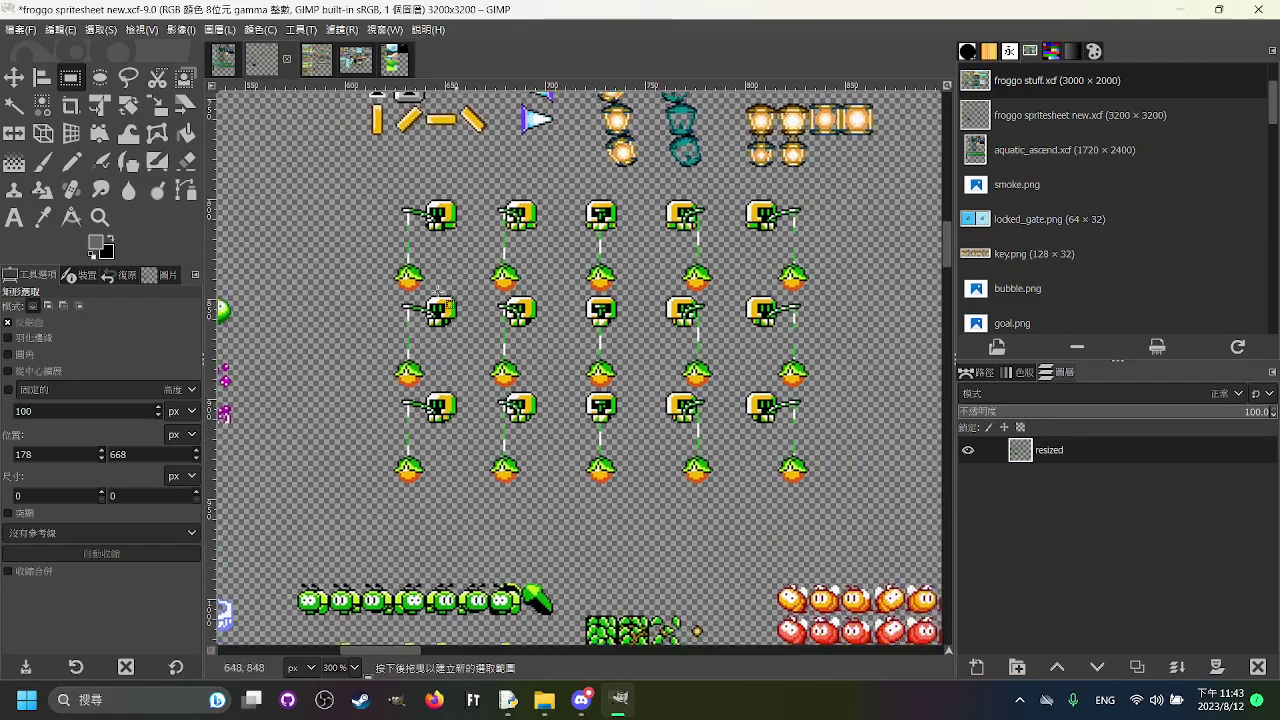
Step: Frame the three rows of yellow-helmeted creatures and their hanging green-and-orange sprites with rectangular selections, clearing each one
{"action": "left_click_drag", "start_coordinate": [358, 187], "coordinate": [842, 530]}
{"action": "left_click", "coordinate": [556, 589]}
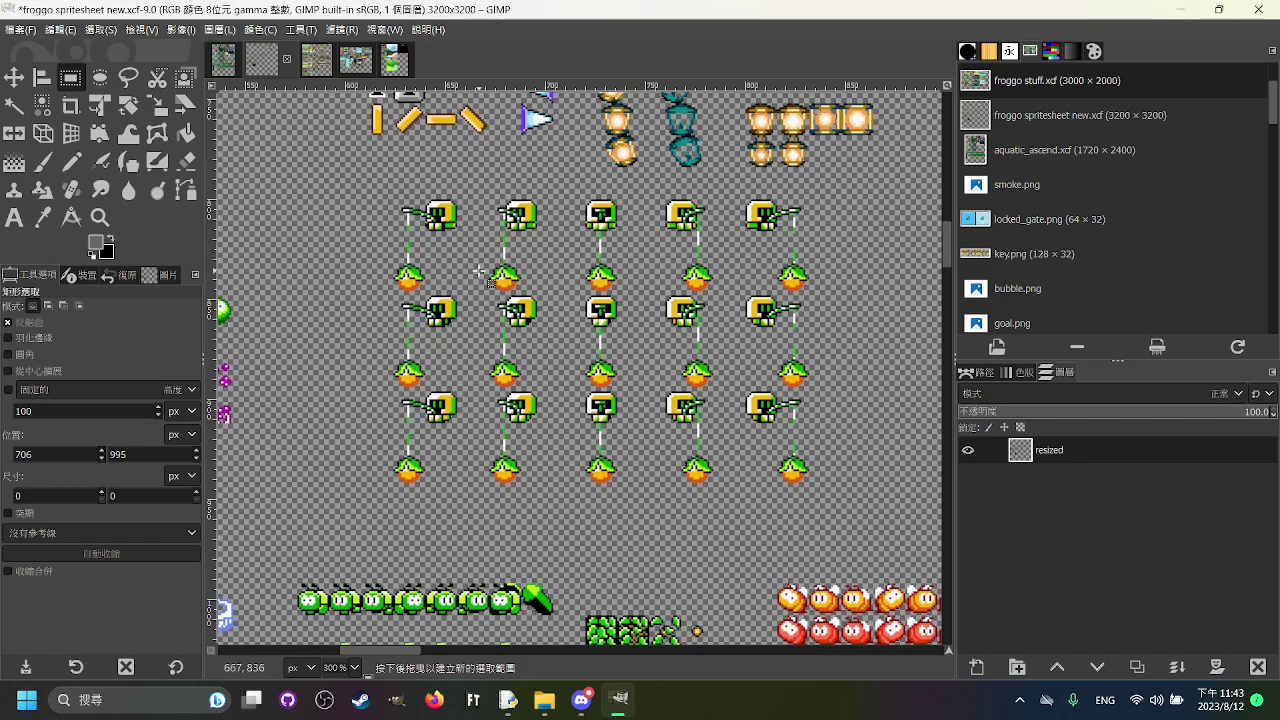
{"action": "left_click_drag", "start_coordinate": [695, 291], "coordinate": [618, 305]}
{"action": "left_click_drag", "start_coordinate": [754, 522], "coordinate": [300, 206]}
{"action": "left_click", "coordinate": [793, 379]}
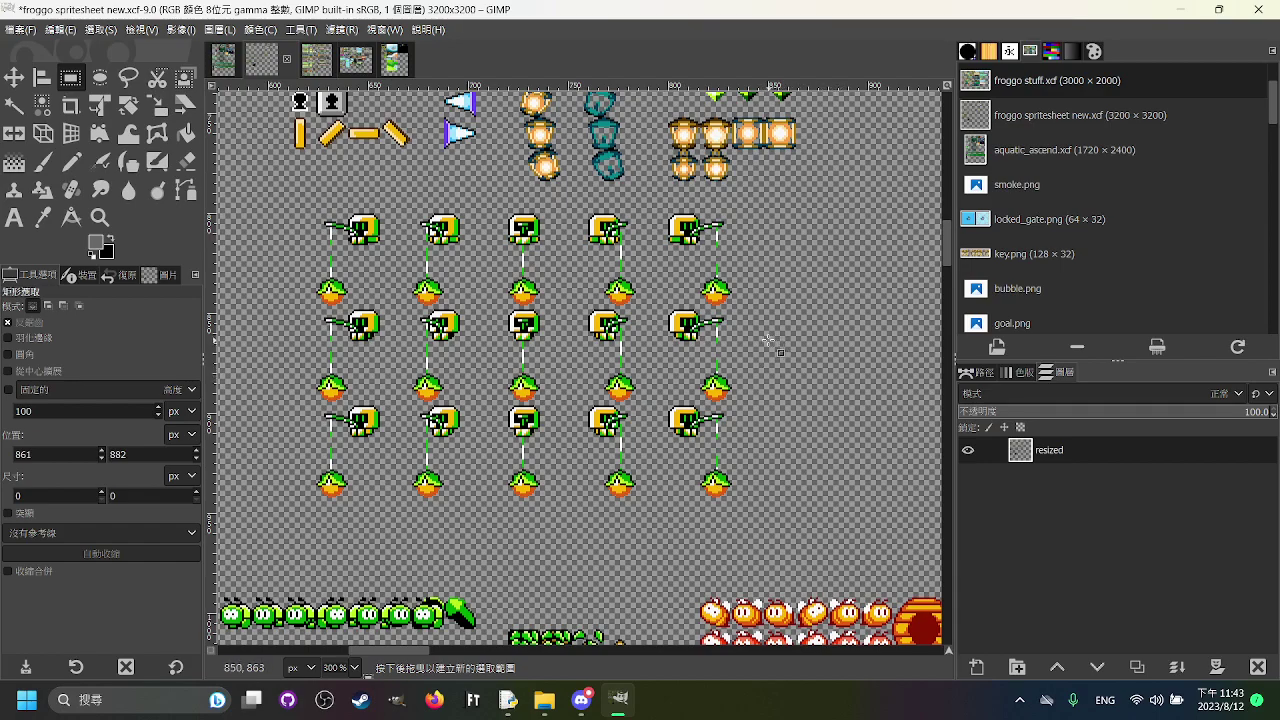
{"action": "scroll", "coordinate": [767, 341], "scroll_direction": "up", "scroll_amount": 3}
{"action": "scroll", "coordinate": [767, 341], "scroll_direction": "down", "scroll_amount": 3}
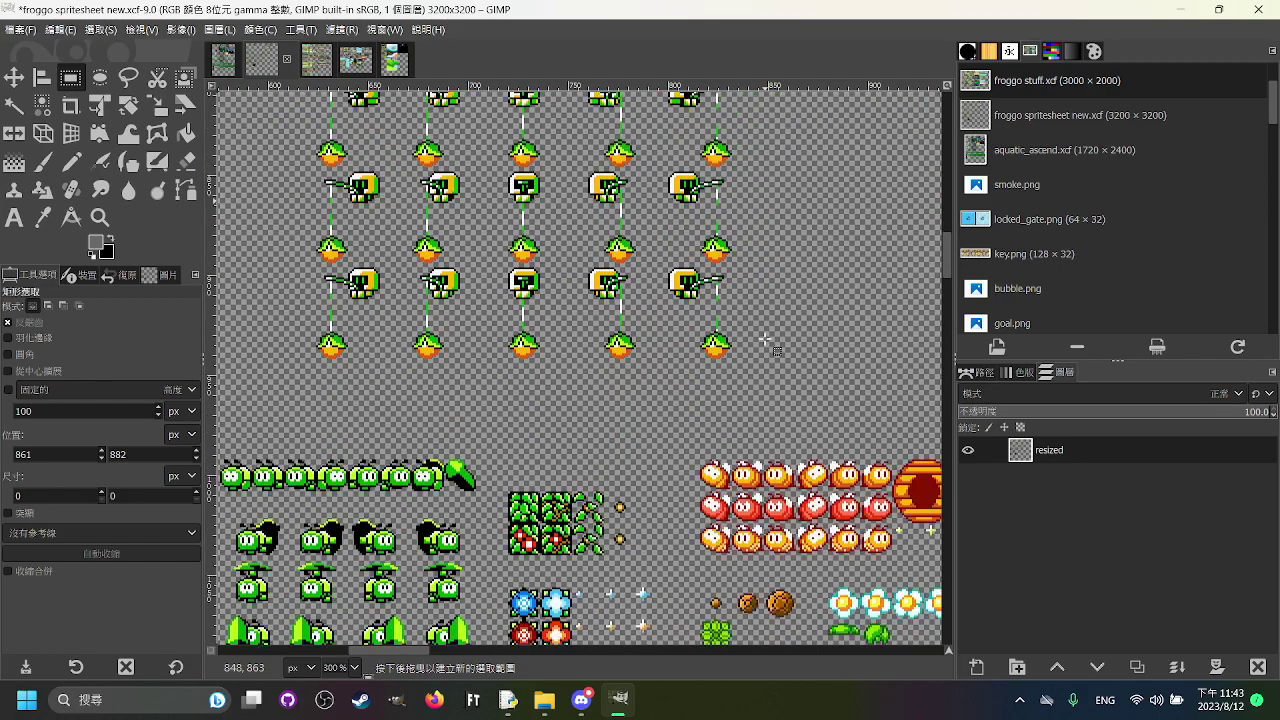
{"action": "left_click_drag", "start_coordinate": [253, 195], "coordinate": [805, 549]}
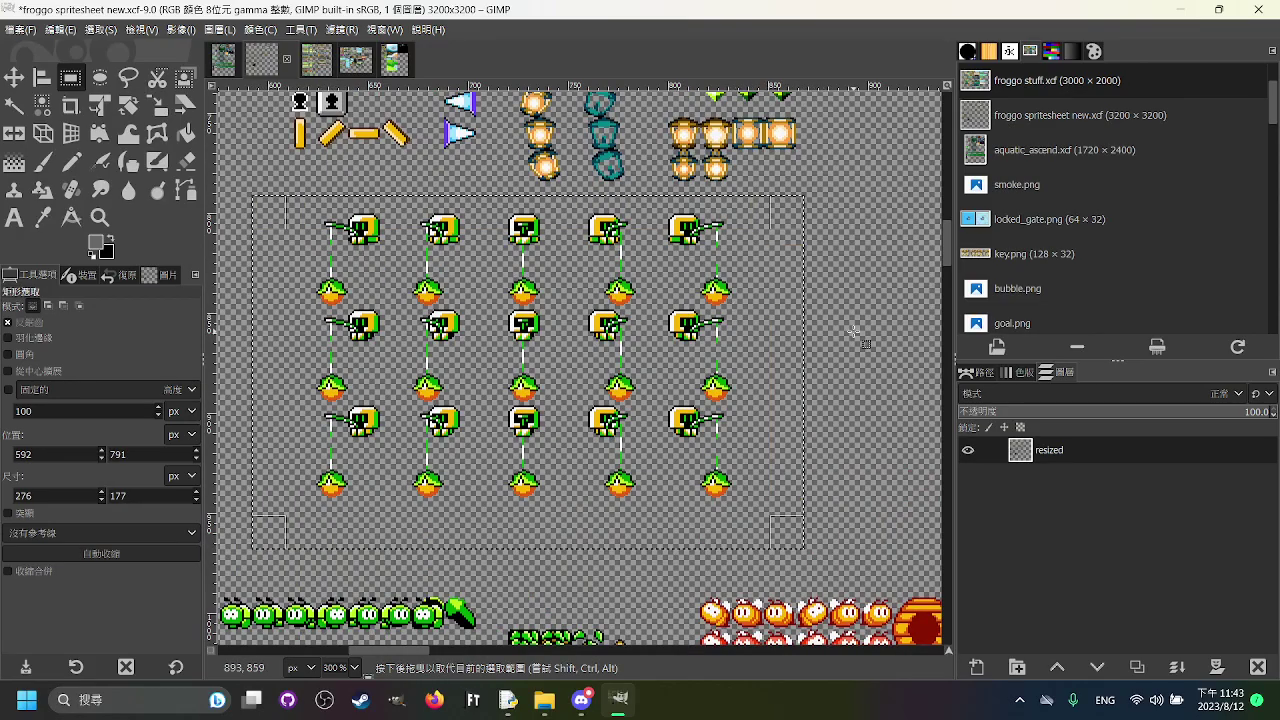
{"action": "left_click", "coordinate": [852, 331]}
Step: Examine the block, gem and lantern sprites above the creatures, and the plant, insect and flower sprites below them
{"action": "scroll", "coordinate": [852, 331], "scroll_direction": "up", "scroll_amount": 7}
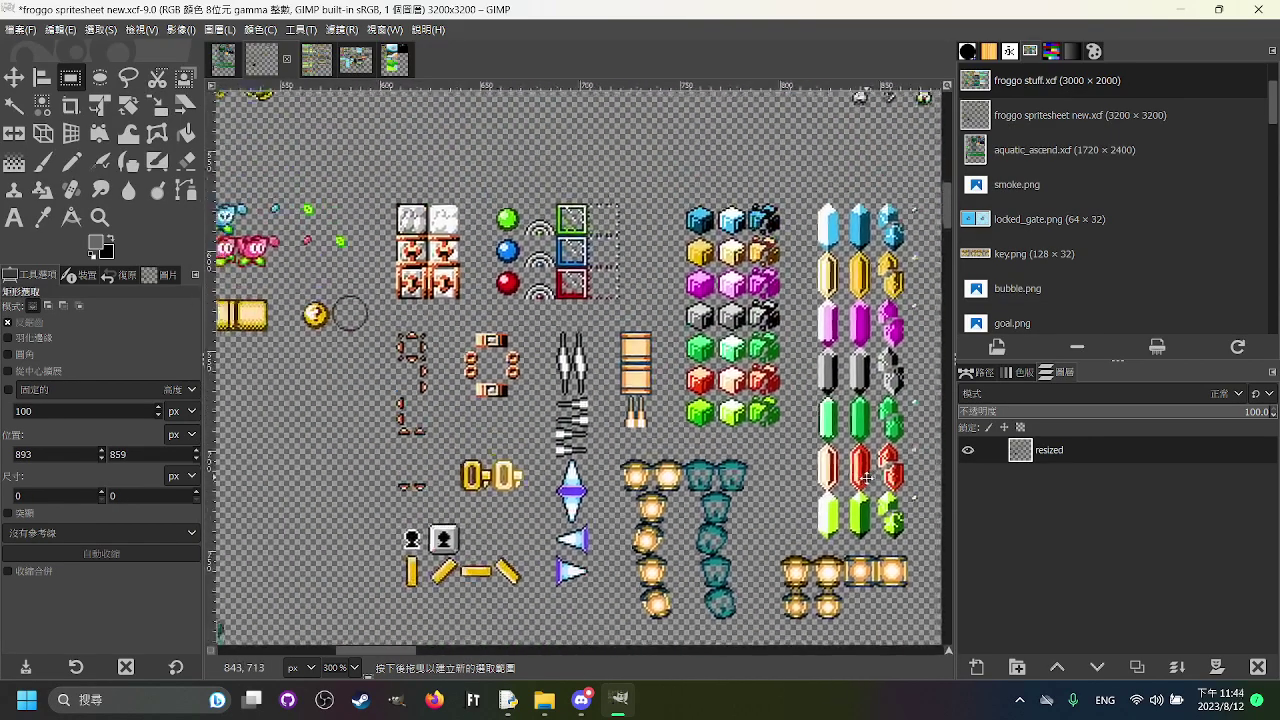
{"action": "scroll", "coordinate": [852, 331], "scroll_direction": "left", "scroll_amount": 1}
{"action": "left_click_drag", "start_coordinate": [785, 383], "coordinate": [480, 496]}
{"action": "left_click_drag", "start_coordinate": [727, 508], "coordinate": [561, 451]}
{"action": "scroll", "coordinate": [562, 451], "scroll_direction": "left", "scroll_amount": 2}
{"action": "scroll", "coordinate": [822, 258], "scroll_direction": "down", "scroll_amount": 6}
{"action": "scroll", "coordinate": [420, 358], "scroll_direction": "left", "scroll_amount": 8}
{"action": "scroll", "coordinate": [718, 325], "scroll_direction": "down", "scroll_amount": 1}
{"action": "scroll", "coordinate": [727, 326], "scroll_direction": "down", "scroll_amount": 4}
{"action": "scroll", "coordinate": [798, 346], "scroll_direction": "up", "scroll_amount": 3}
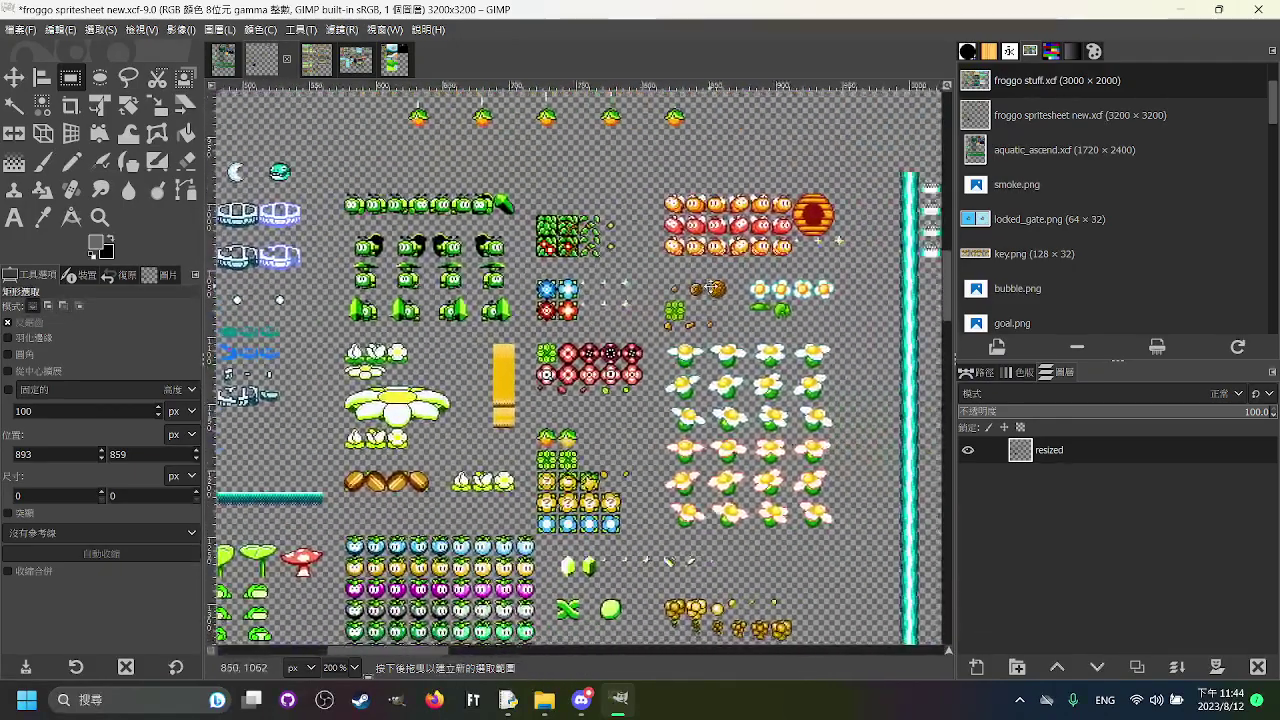
{"action": "scroll", "coordinate": [646, 415], "scroll_direction": "up", "scroll_amount": 1}
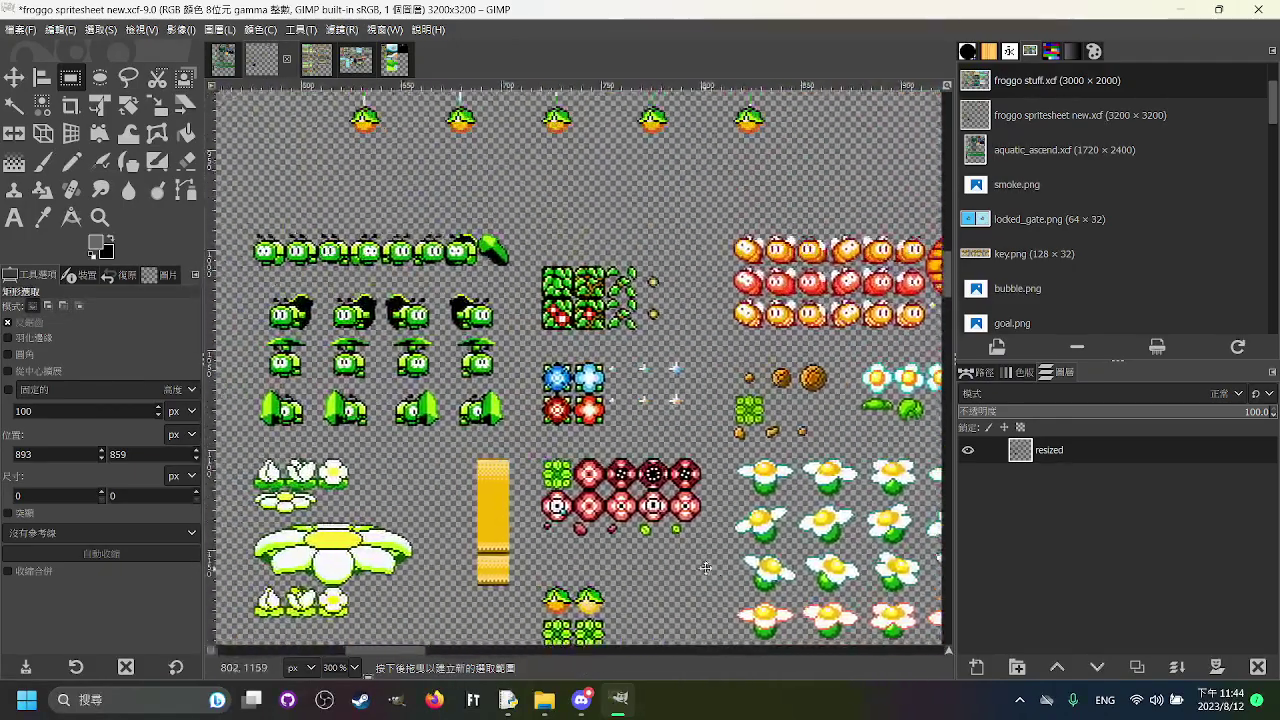
{"action": "scroll", "coordinate": [412, 328], "scroll_direction": "up", "scroll_amount": 1}
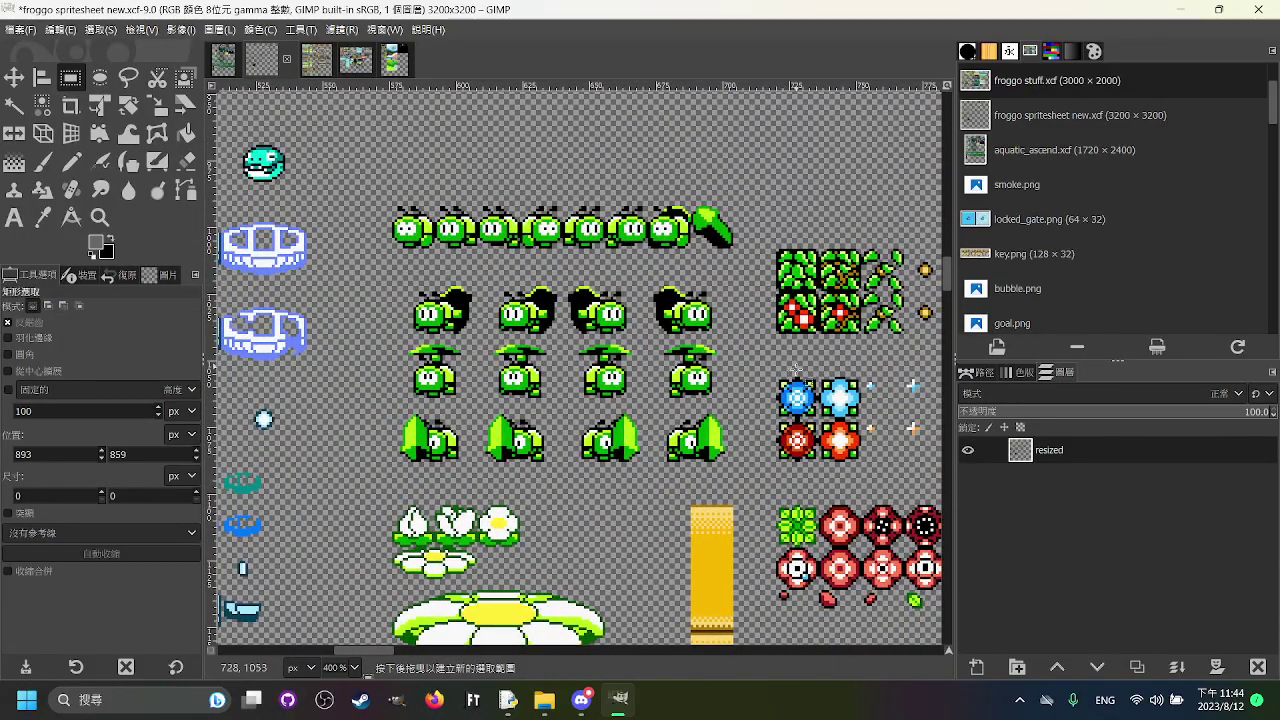
Step: Frame the green insect sprites and separately the row of four brown seeds with rectangular selections, clearing each one
{"action": "left_click_drag", "start_coordinate": [754, 465], "coordinate": [382, 213]}
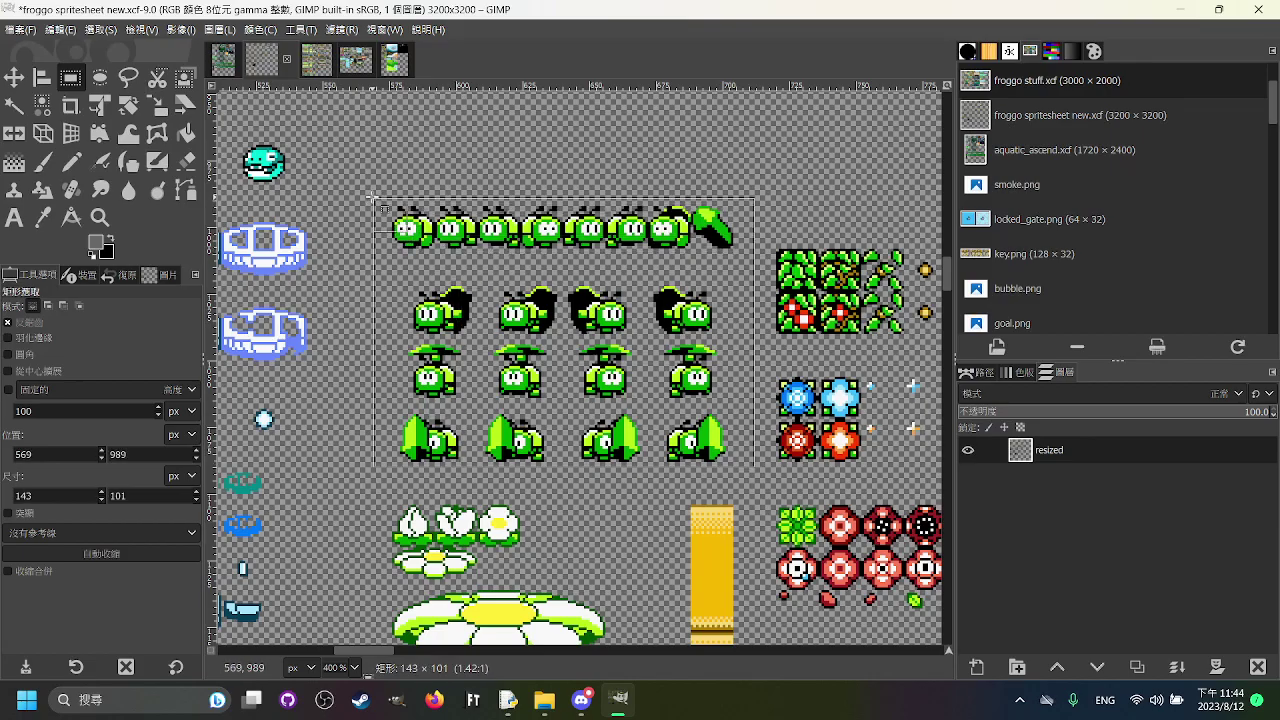
{"action": "left_click", "coordinate": [364, 178]}
{"action": "scroll", "coordinate": [388, 205], "scroll_direction": "down", "scroll_amount": 2}
{"action": "mouse_move", "coordinate": [541, 527]}
{"action": "left_mouse_down"}
{"action": "mouse_move", "coordinate": [471, 493]}
{"action": "mouse_move", "coordinate": [471, 356]}
{"action": "mouse_move", "coordinate": [459, 368]}
{"action": "left_mouse_up"}
{"action": "scroll", "coordinate": [331, 338], "scroll_direction": "up", "scroll_amount": 3}
{"action": "left_click_drag", "start_coordinate": [267, 275], "coordinate": [545, 388]}
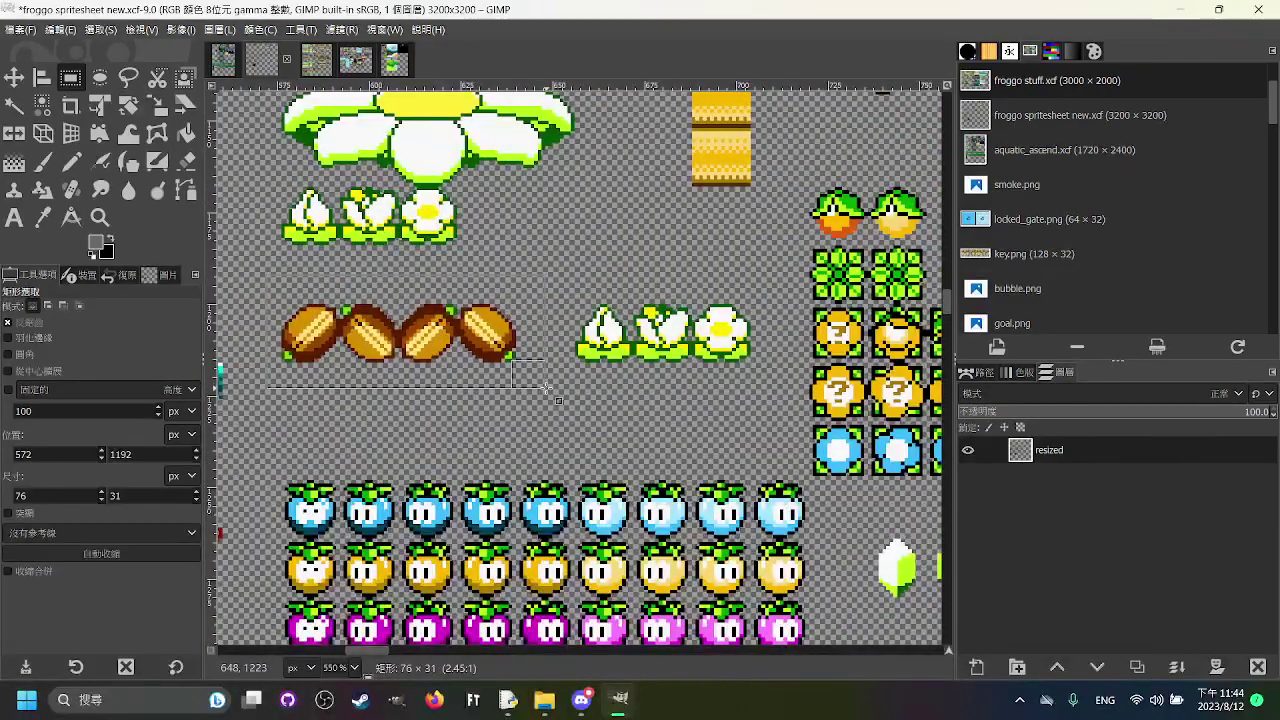
{"action": "left_click_drag", "start_coordinate": [603, 325], "coordinate": [648, 369]}
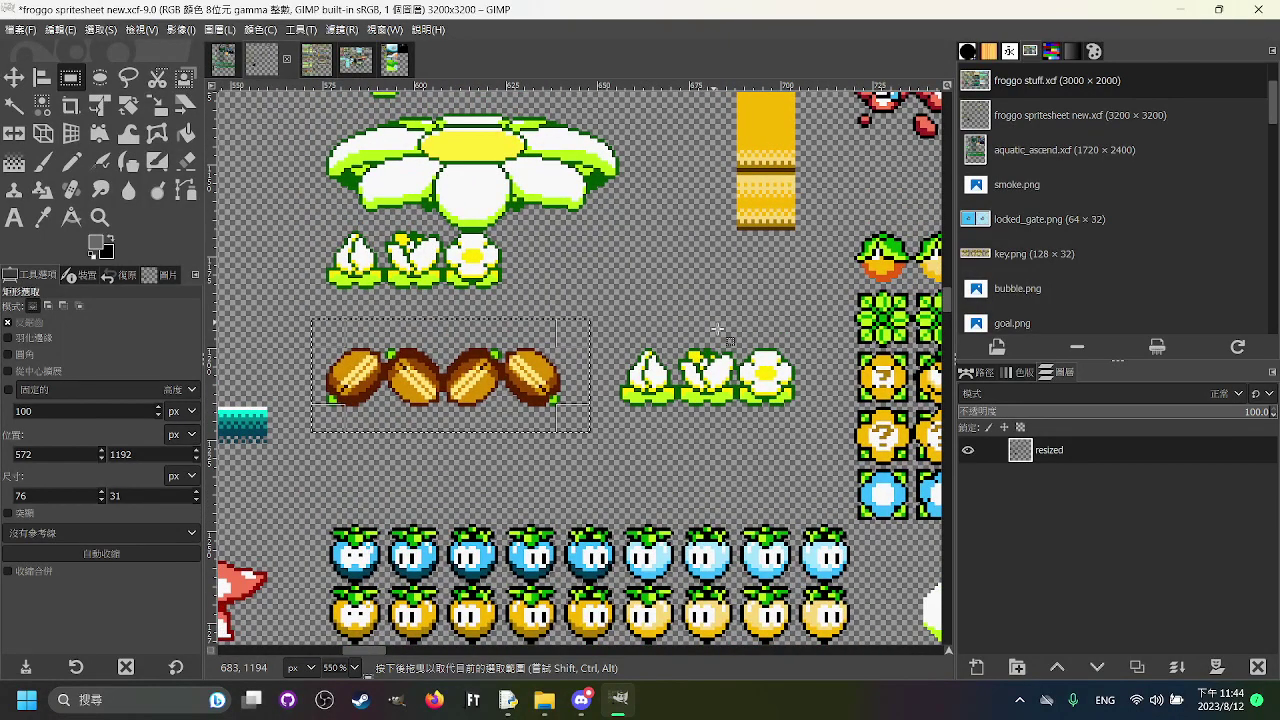
{"action": "scroll", "coordinate": [645, 333], "scroll_direction": "down", "scroll_amount": 3}
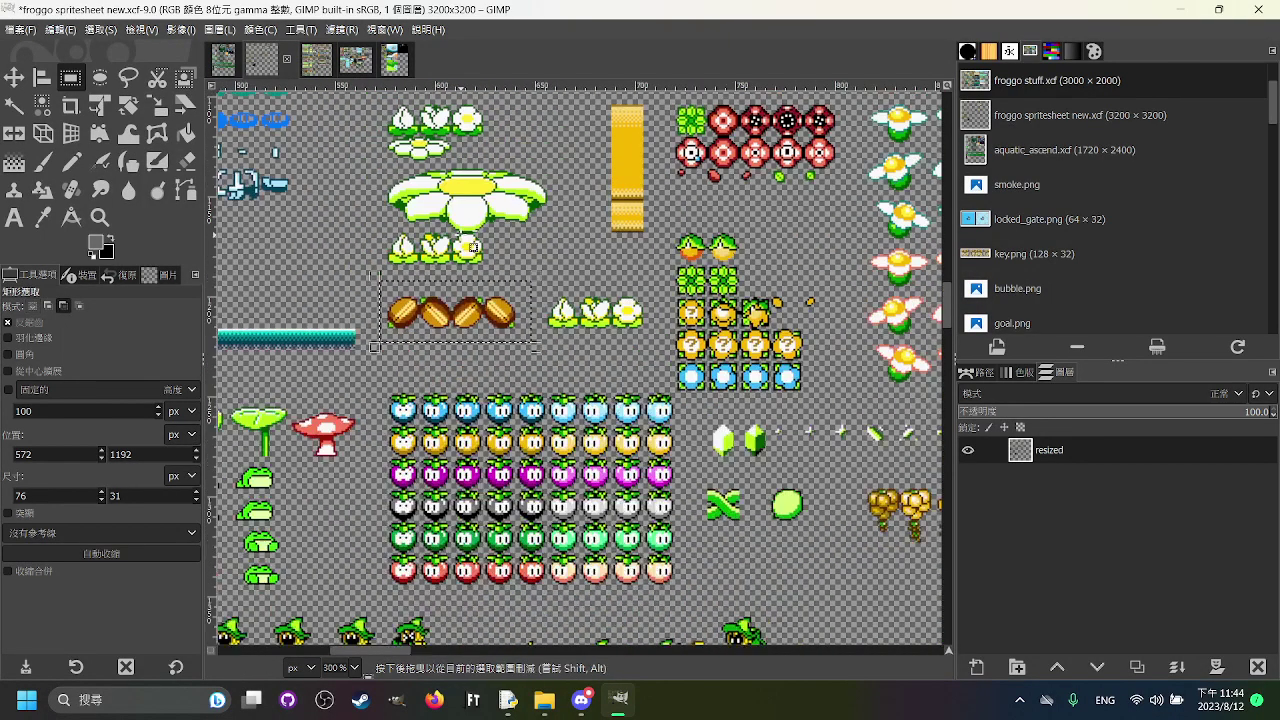
{"action": "left_click", "coordinate": [816, 288]}
Step: Frame the six rows of white-petalled flower sprites with a rectangular selection of about 146 × 147 px, and clear it
{"action": "scroll", "coordinate": [584, 234], "scroll_direction": "up", "scroll_amount": 4}
{"action": "scroll", "coordinate": [584, 234], "scroll_direction": "right", "scroll_amount": 2}
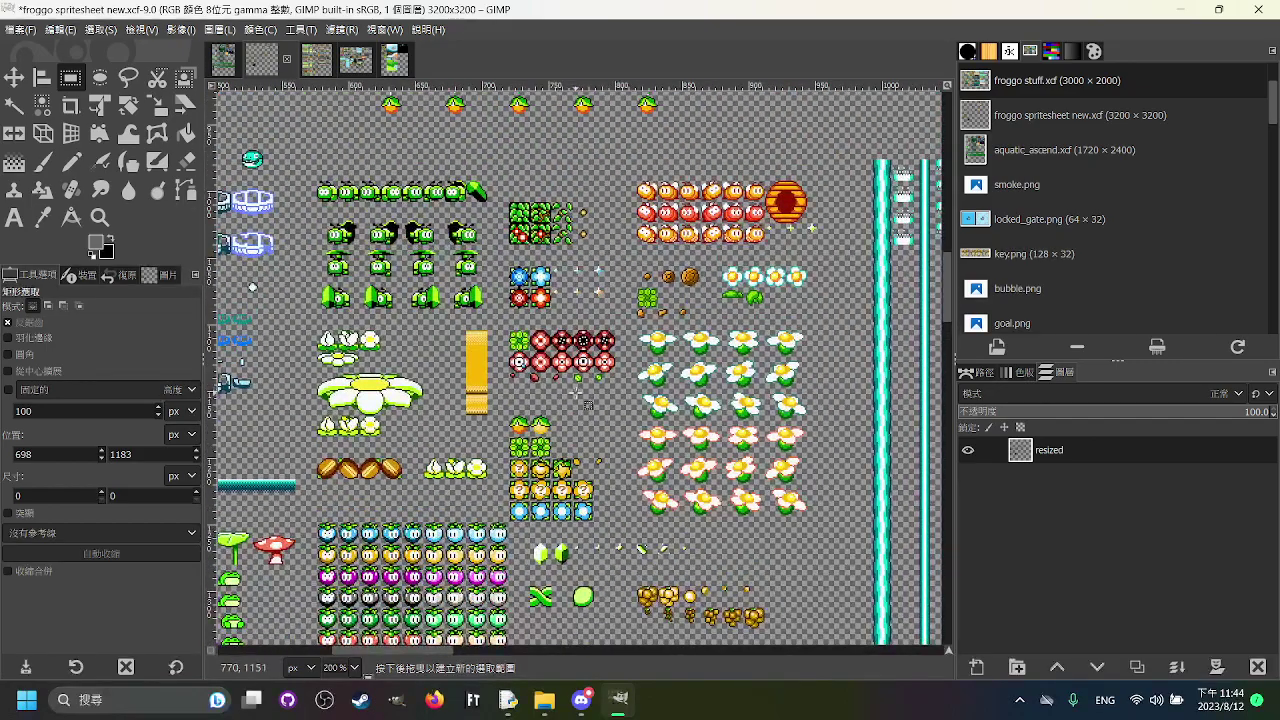
{"action": "scroll", "coordinate": [645, 302], "scroll_direction": "down", "scroll_amount": 2}
{"action": "scroll", "coordinate": [645, 302], "scroll_direction": "right", "scroll_amount": 2}
{"action": "scroll", "coordinate": [653, 296], "scroll_direction": "up", "scroll_amount": 2}
{"action": "left_click_drag", "start_coordinate": [496, 252], "coordinate": [884, 513]}
{"action": "scroll", "coordinate": [824, 430], "scroll_direction": "down", "scroll_amount": 2}
{"action": "scroll", "coordinate": [884, 513], "scroll_direction": "up", "scroll_amount": 3}
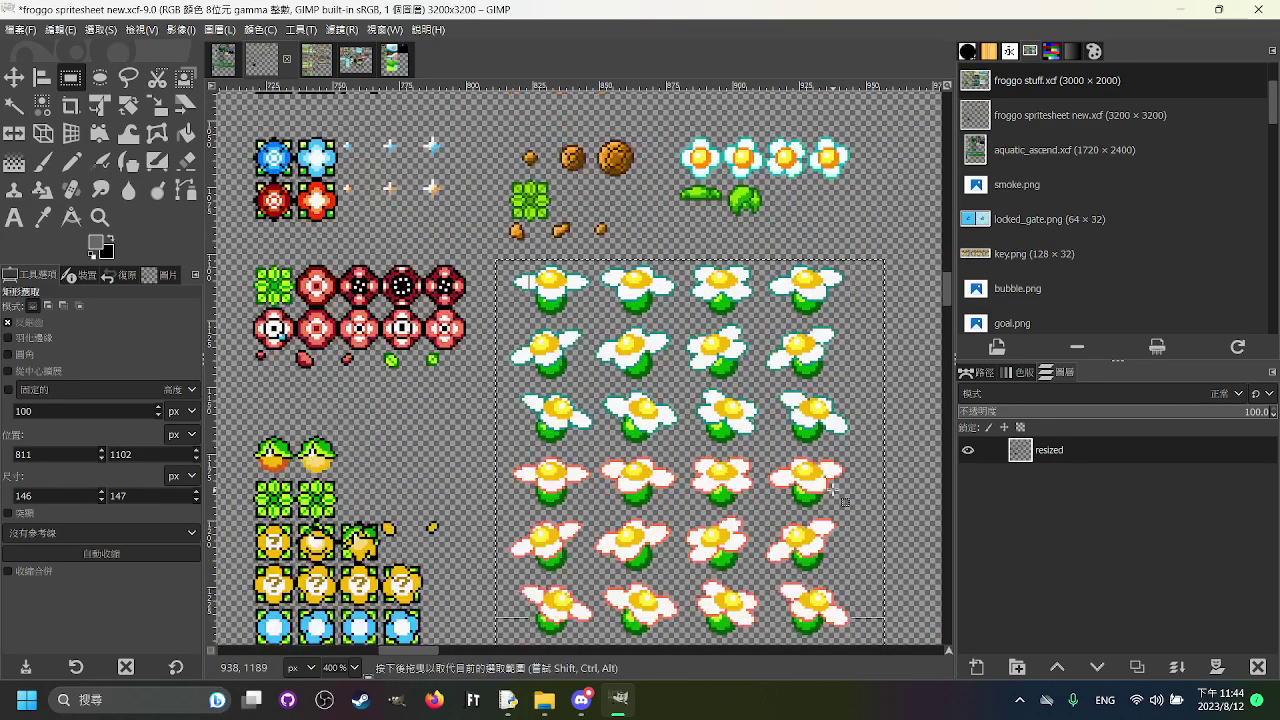
{"action": "scroll", "coordinate": [868, 630], "scroll_direction": "right", "scroll_amount": 3}
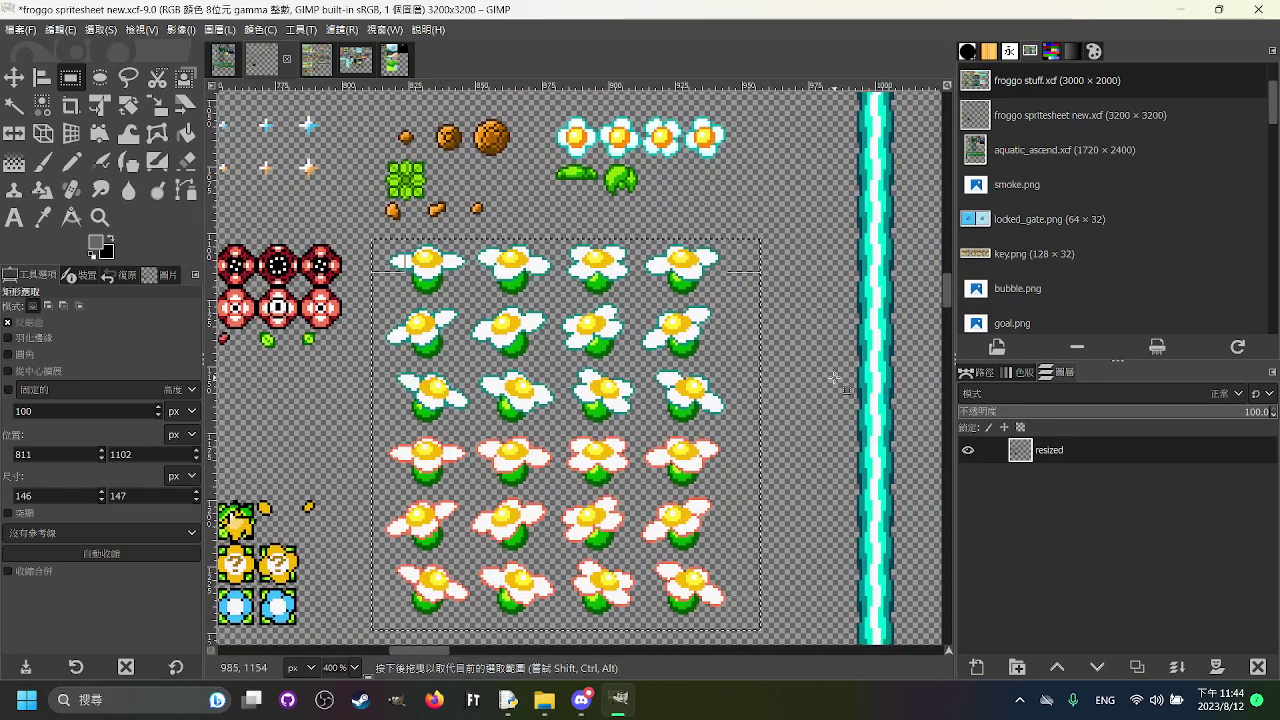
{"action": "left_click", "coordinate": [808, 384]}
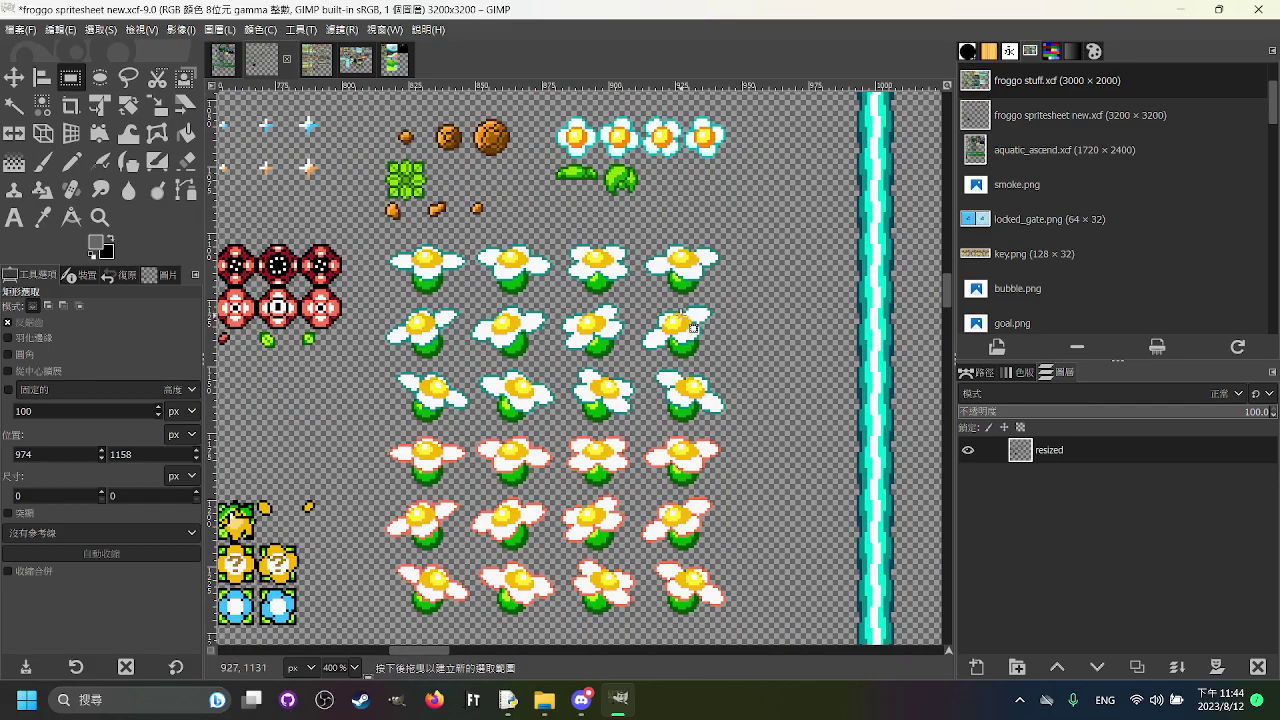
Step: Frame the same block of white-petalled flowers again with a selection of about 138 × 150 px, and clear it
{"action": "scroll", "coordinate": [700, 410], "scroll_direction": "down", "scroll_amount": 2}
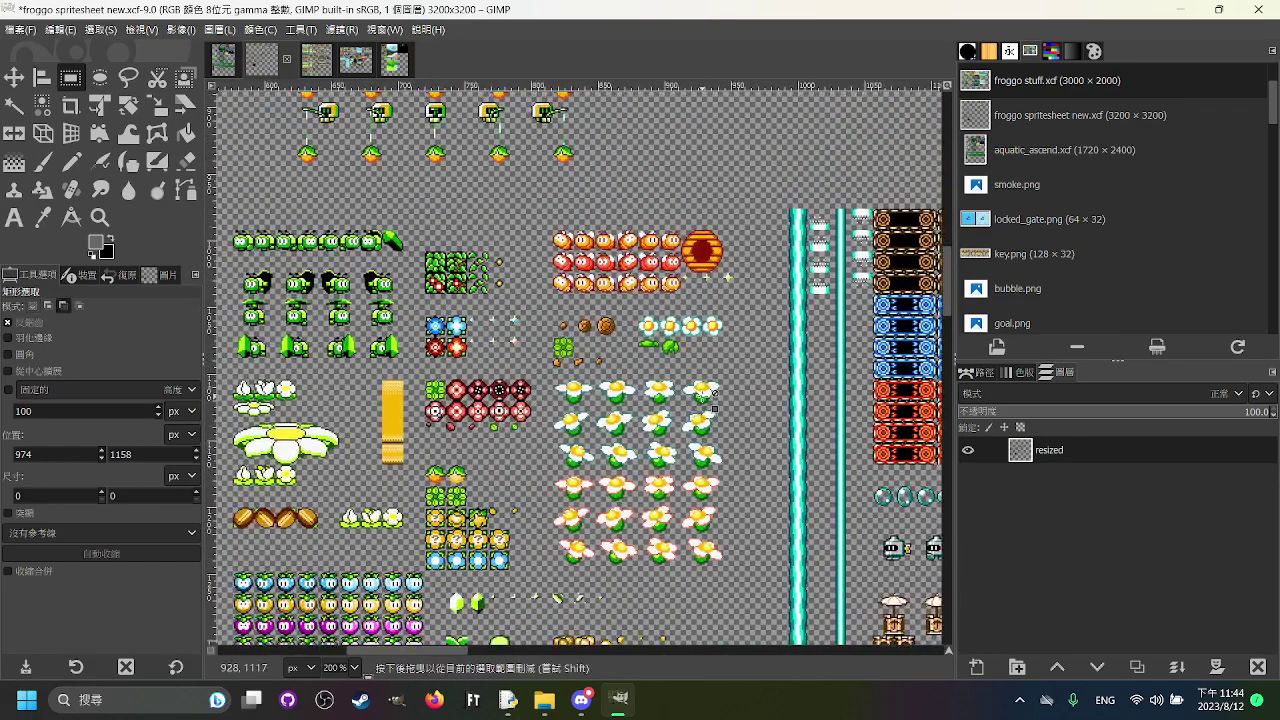
{"action": "scroll", "coordinate": [700, 408], "scroll_direction": "up", "scroll_amount": 2}
{"action": "scroll", "coordinate": [722, 267], "scroll_direction": "down", "scroll_amount": 1}
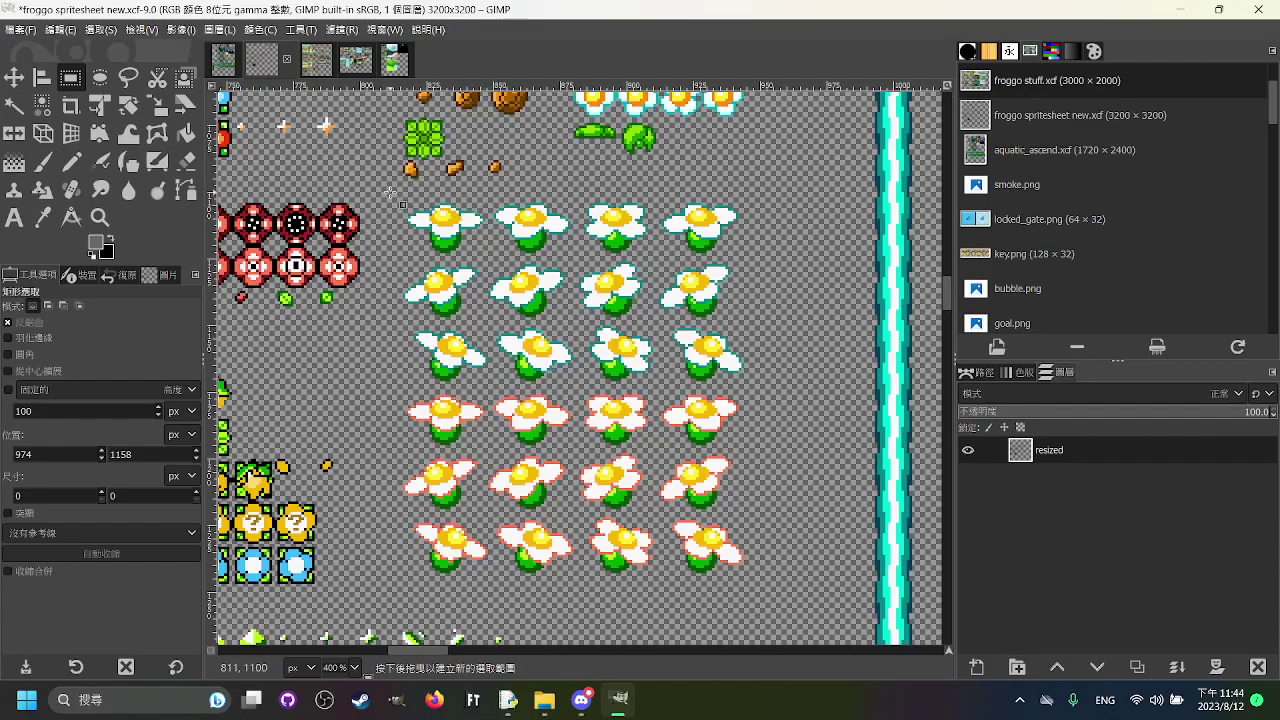
{"action": "left_click_drag", "start_coordinate": [402, 190], "coordinate": [768, 589]}
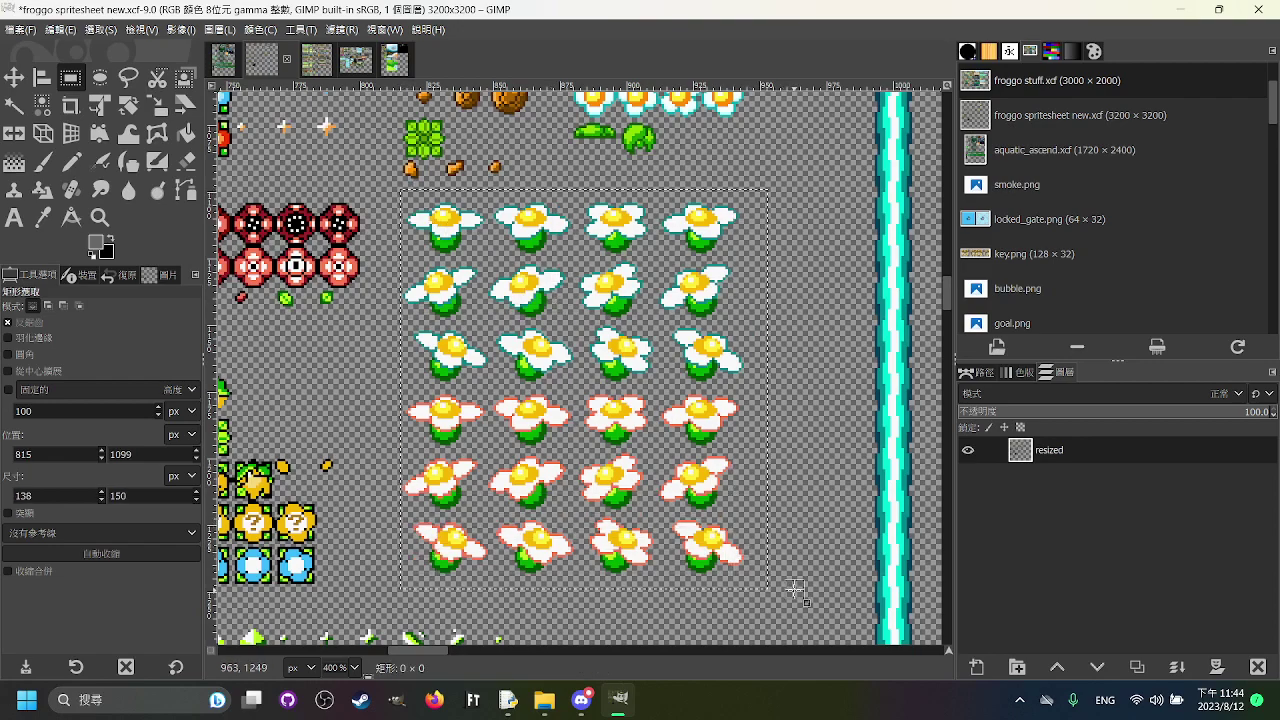
{"action": "scroll", "coordinate": [812, 309], "scroll_direction": "up", "scroll_amount": 3}
{"action": "left_click", "coordinate": [812, 309]}
Step: Frame the four small round flowers and their green leaf pieces with a selection of about 82 × 43 px, and clear it
{"action": "left_click_drag", "start_coordinate": [550, 193], "coordinate": [764, 306]}
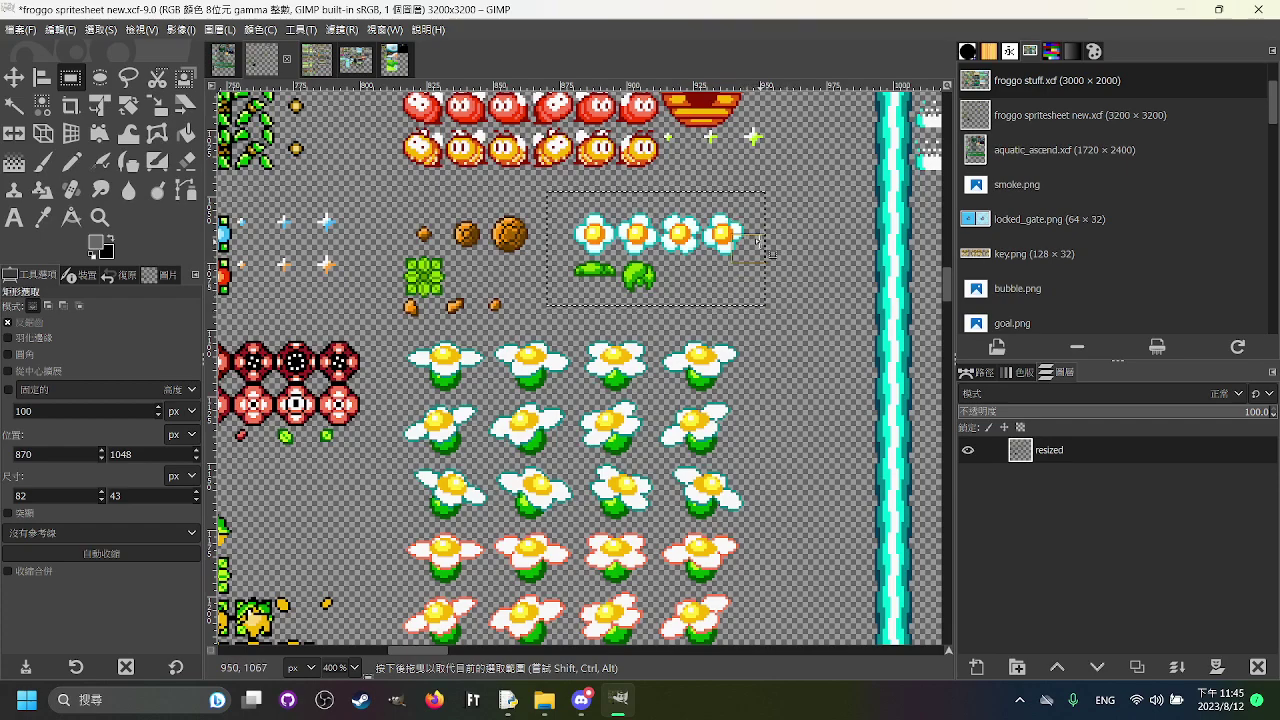
{"action": "scroll", "coordinate": [802, 259], "scroll_direction": "down", "scroll_amount": 2}
{"action": "left_click", "coordinate": [810, 374]}
Step: Frame the brown ball sprites with their green leaf block and fragments repeatedly with rectangular selections, clearing each one
{"action": "left_click_drag", "start_coordinate": [808, 368], "coordinate": [604, 397]}
{"action": "scroll", "coordinate": [460, 322], "scroll_direction": "up", "scroll_amount": 4}
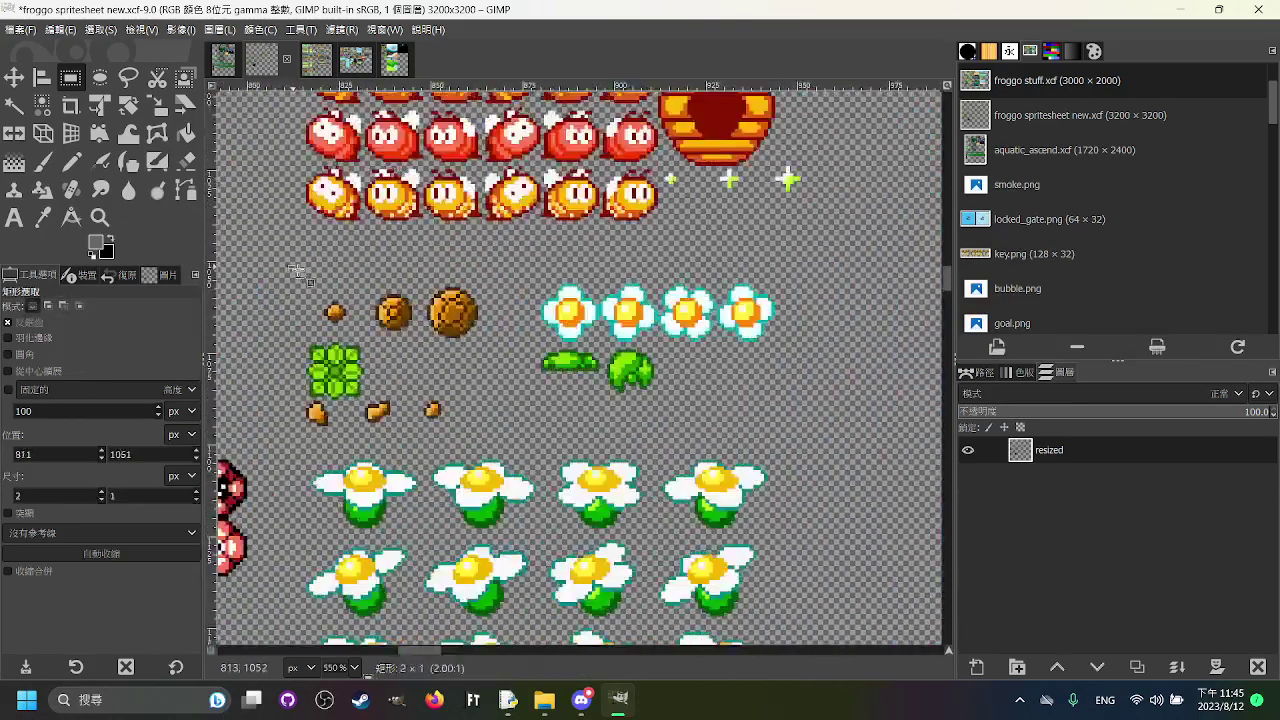
{"action": "left_click_drag", "start_coordinate": [289, 266], "coordinate": [491, 448]}
{"action": "left_click", "coordinate": [584, 482]}
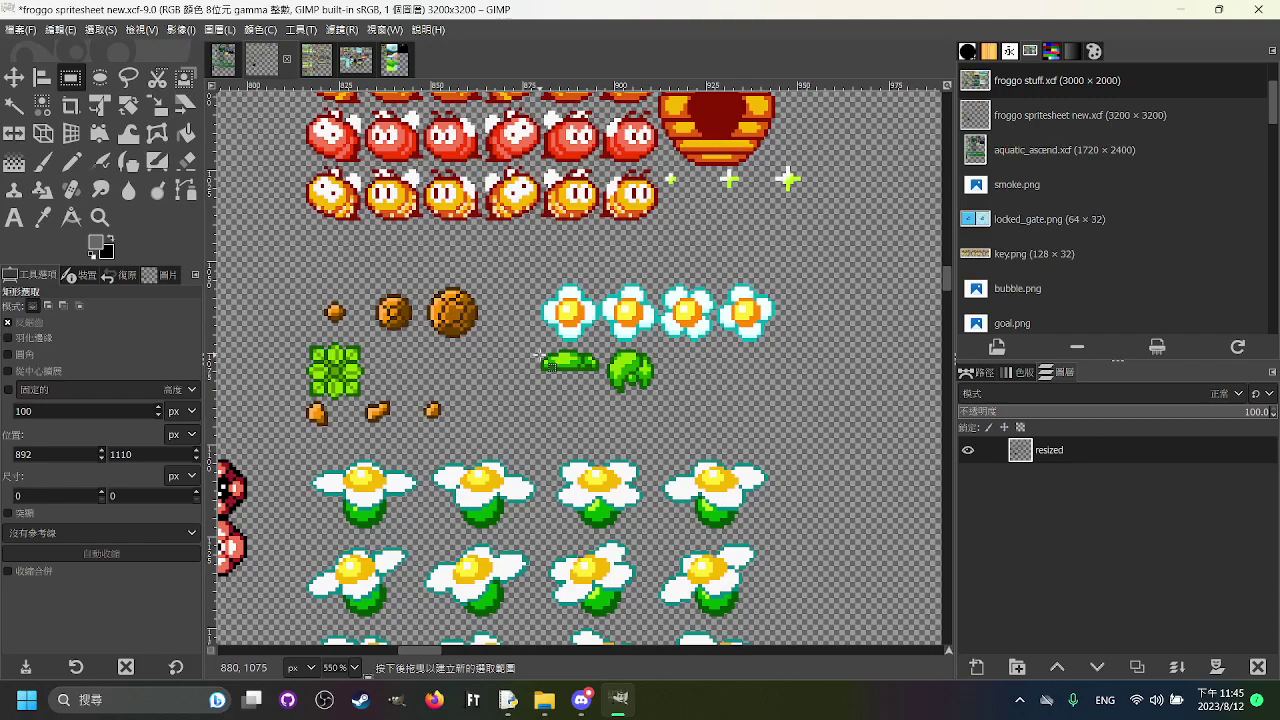
{"action": "left_click_drag", "start_coordinate": [500, 272], "coordinate": [281, 443]}
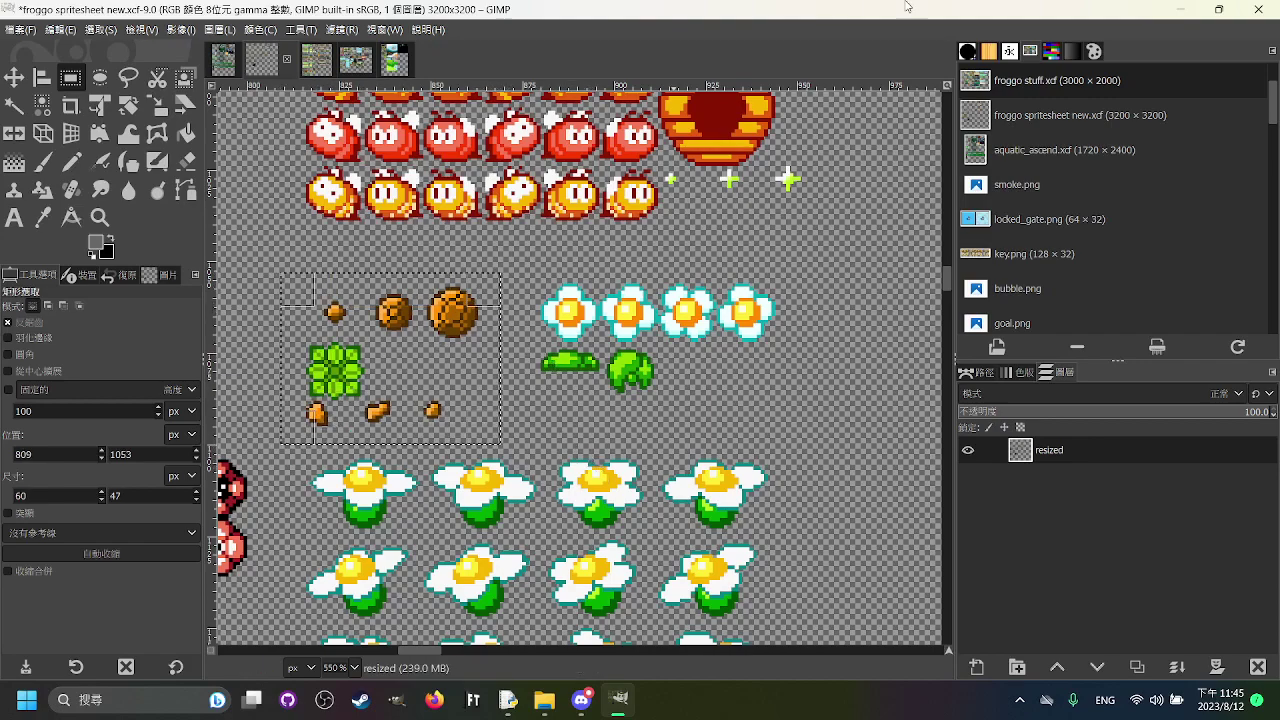
{"action": "left_click", "coordinate": [640, 366]}
{"action": "scroll", "coordinate": [450, 306], "scroll_direction": "down", "scroll_amount": 2}
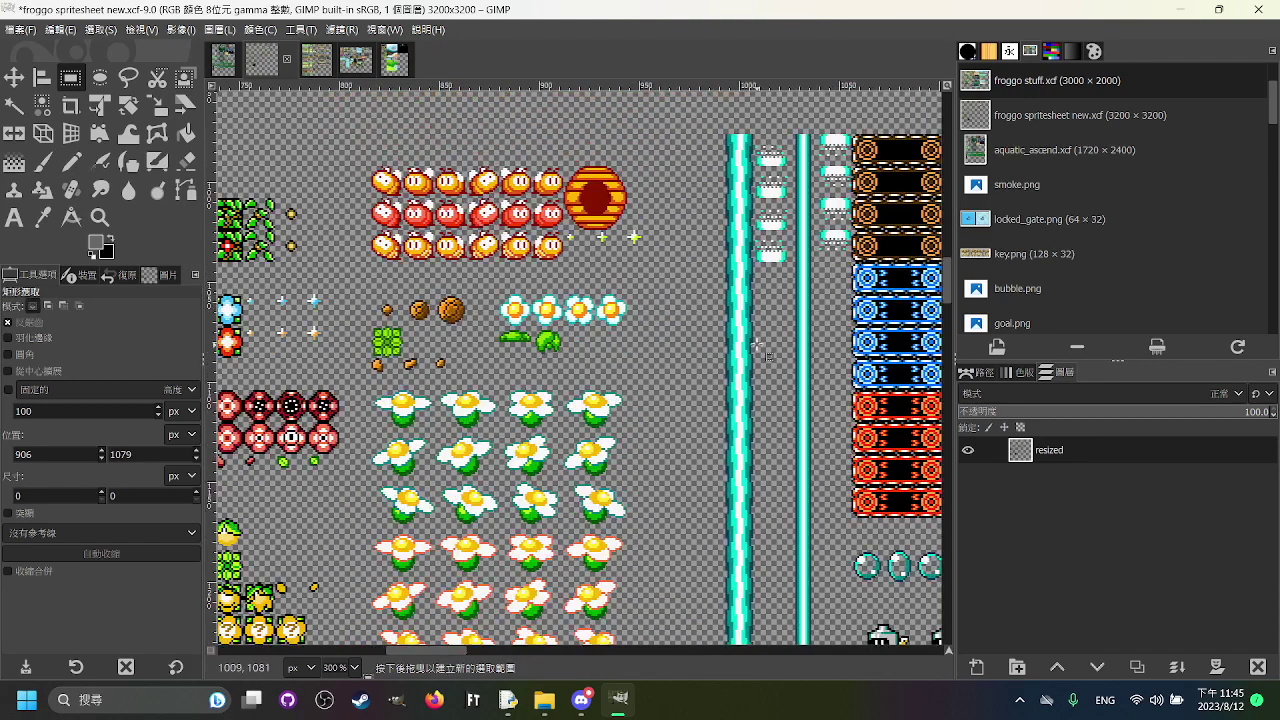
{"action": "scroll", "coordinate": [438, 383], "scroll_direction": "left", "scroll_amount": 1}
{"action": "scroll", "coordinate": [438, 383], "scroll_direction": "up", "scroll_amount": 2}
{"action": "left_click_drag", "start_coordinate": [392, 255], "coordinate": [606, 413]}
{"action": "left_click", "coordinate": [606, 414]}
Step: Examine the machine-themed sprites beyond the cyan beams, including the conveyor blocks, gears, robots, bubbles and umbrella crates
{"action": "left_click_drag", "start_coordinate": [622, 268], "coordinate": [733, 382]}
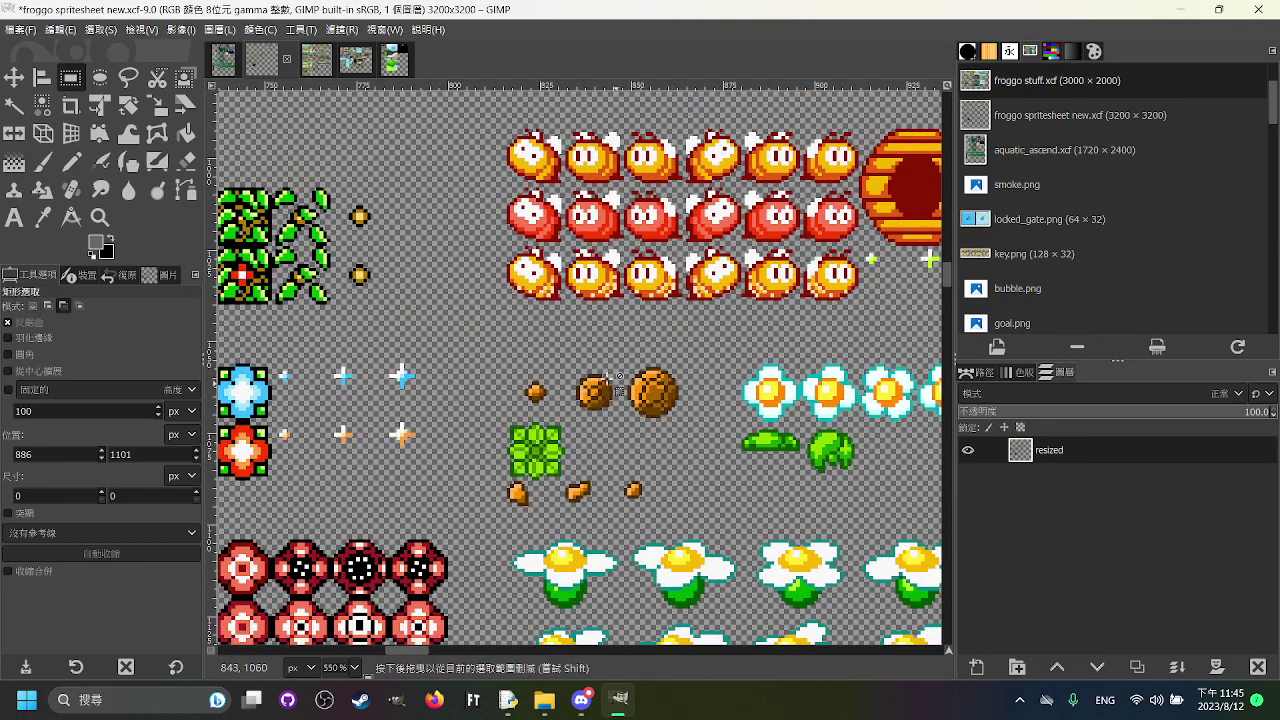
{"action": "scroll", "coordinate": [704, 441], "scroll_direction": "down", "scroll_amount": 2}
{"action": "left_click_drag", "start_coordinate": [704, 441], "coordinate": [296, 284]}
{"action": "scroll", "coordinate": [525, 335], "scroll_direction": "down", "scroll_amount": 1}
{"action": "left_click_drag", "start_coordinate": [760, 322], "coordinate": [588, 328]}
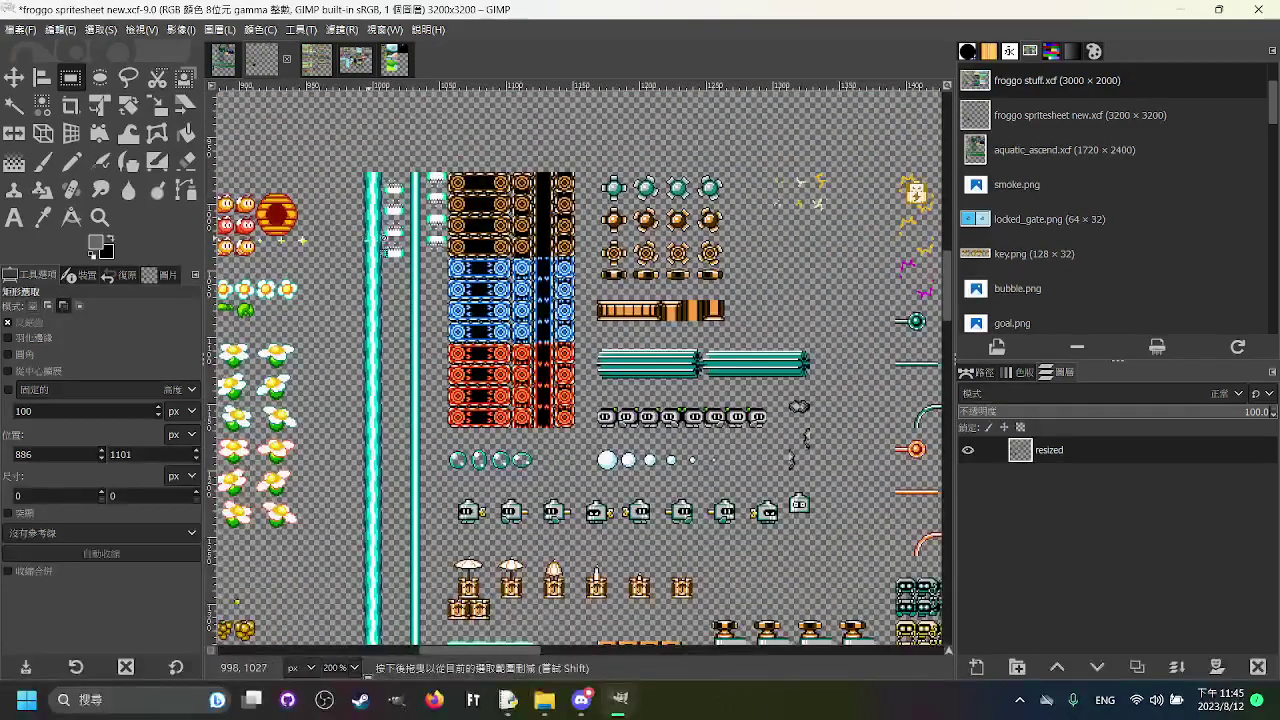
{"action": "scroll", "coordinate": [390, 265], "scroll_direction": "down", "scroll_amount": 5}
{"action": "scroll", "coordinate": [450, 370], "scroll_direction": "up", "scroll_amount": 1}
{"action": "left_click_drag", "start_coordinate": [607, 499], "coordinate": [351, 353]}
{"action": "scroll", "coordinate": [728, 413], "scroll_direction": "down", "scroll_amount": 1}
{"action": "left_click_drag", "start_coordinate": [728, 413], "coordinate": [563, 299]}
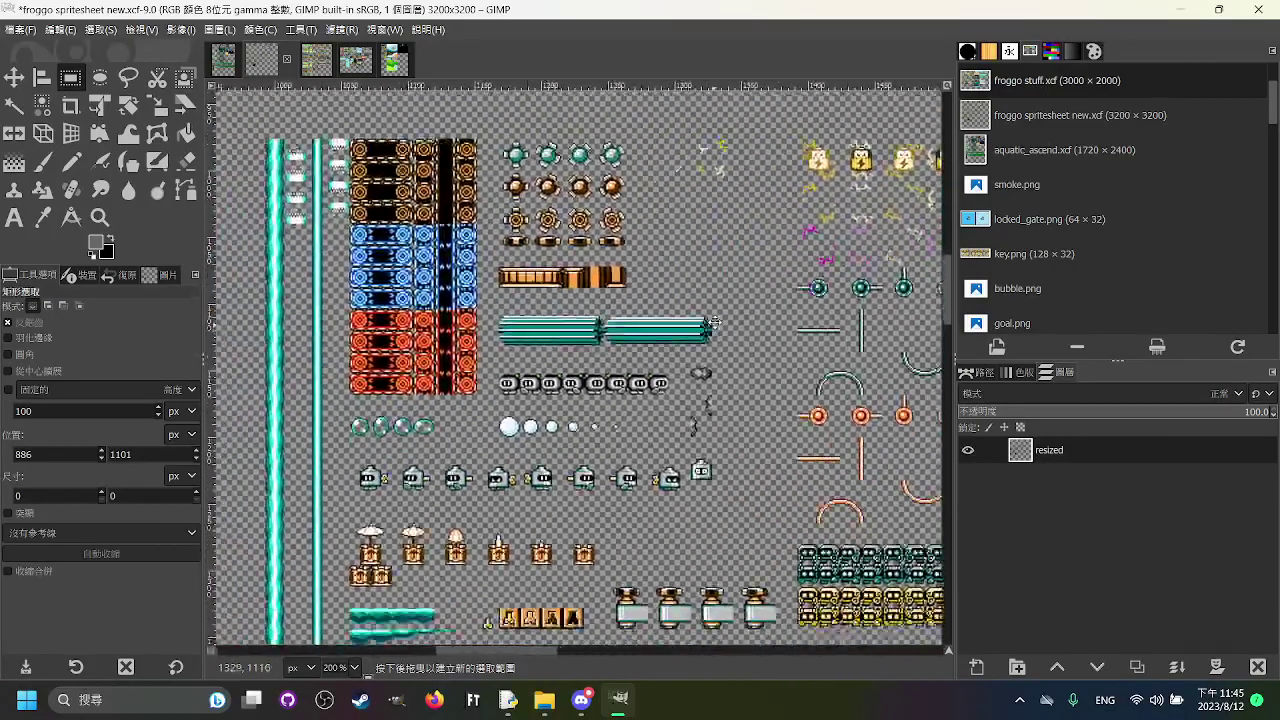
{"action": "scroll", "coordinate": [648, 268], "scroll_direction": "up", "scroll_amount": 1}
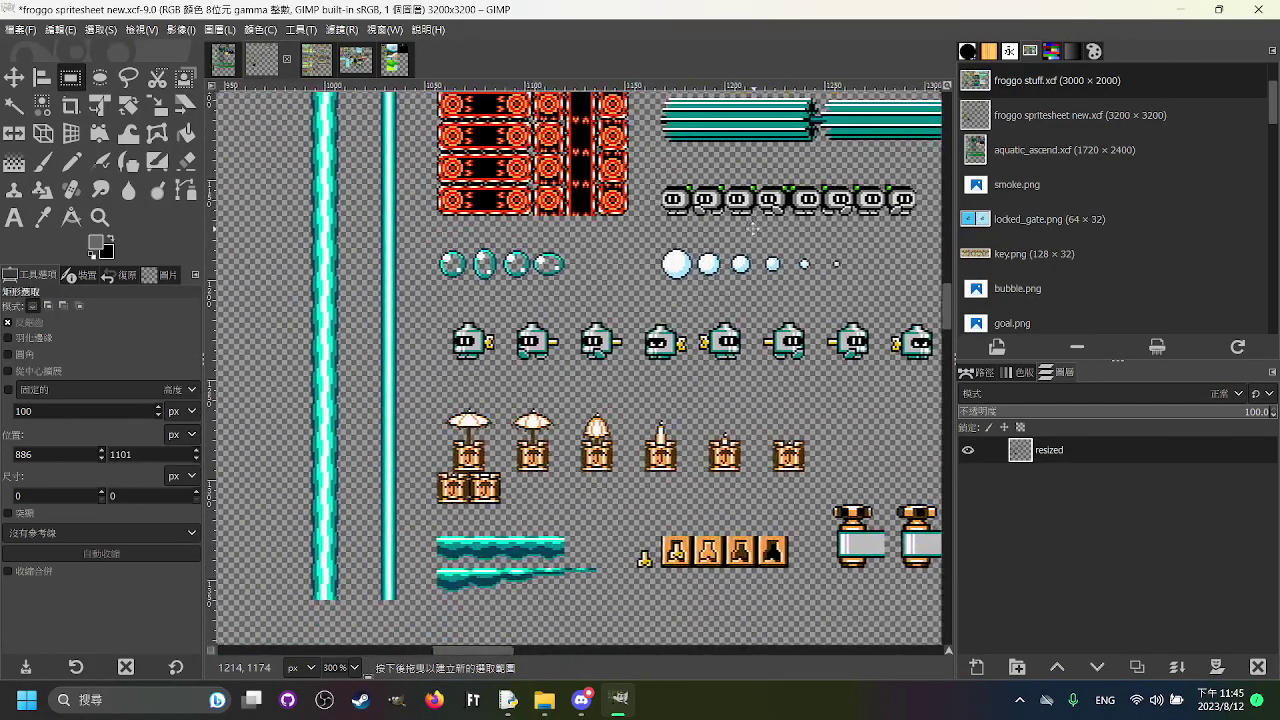
{"action": "left_click_drag", "start_coordinate": [752, 228], "coordinate": [634, 365]}
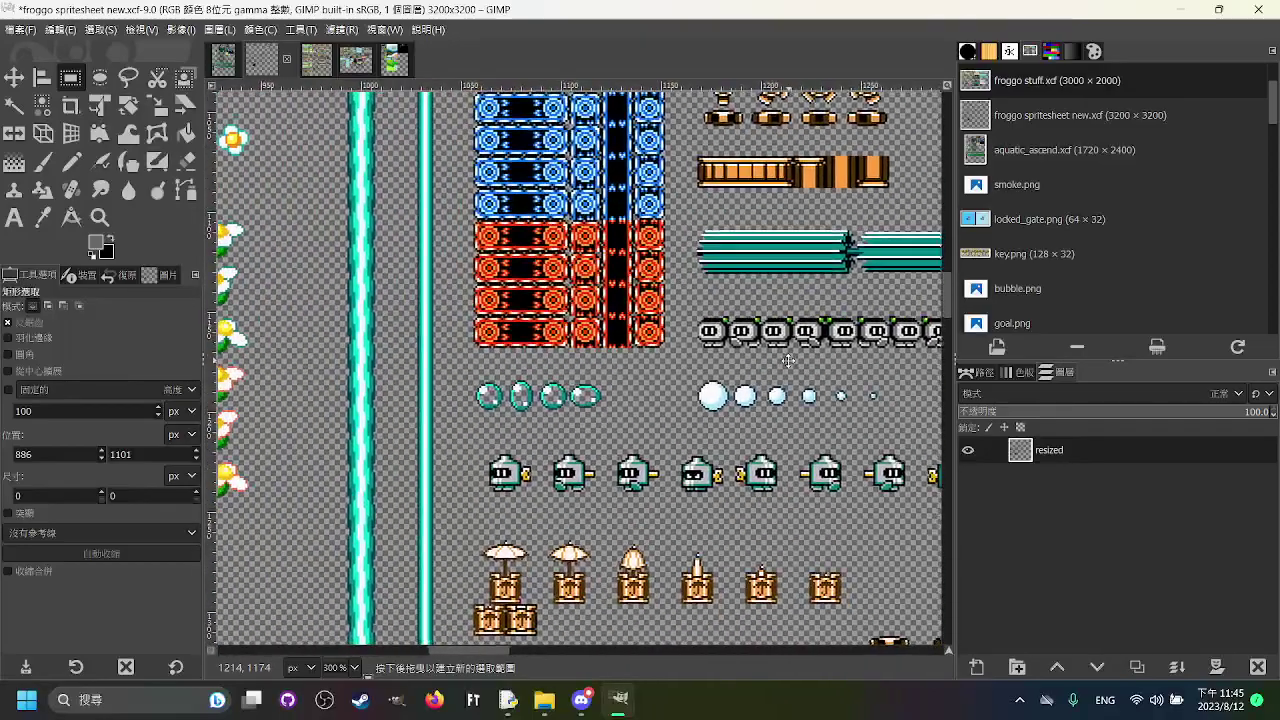
{"action": "left_click_drag", "start_coordinate": [788, 360], "coordinate": [783, 359]}
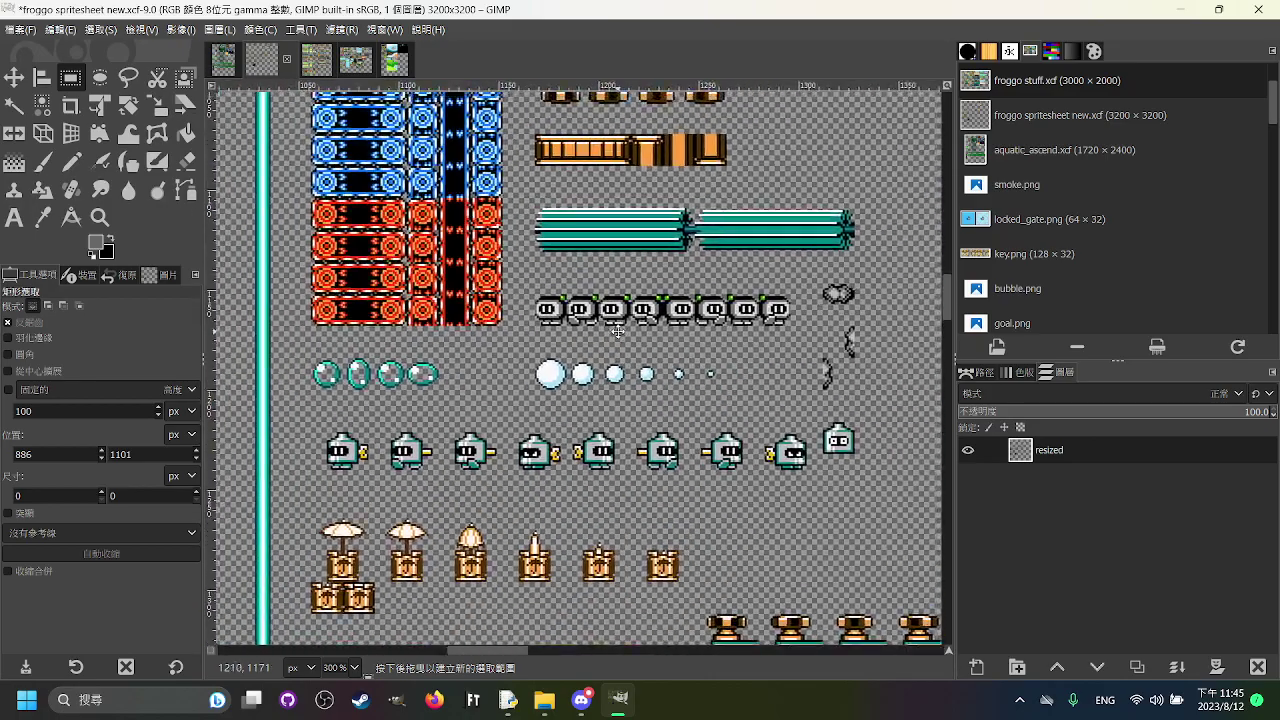
{"action": "left_click_drag", "start_coordinate": [617, 331], "coordinate": [733, 480]}
{"action": "scroll", "coordinate": [680, 458], "scroll_direction": "down", "scroll_amount": 3}
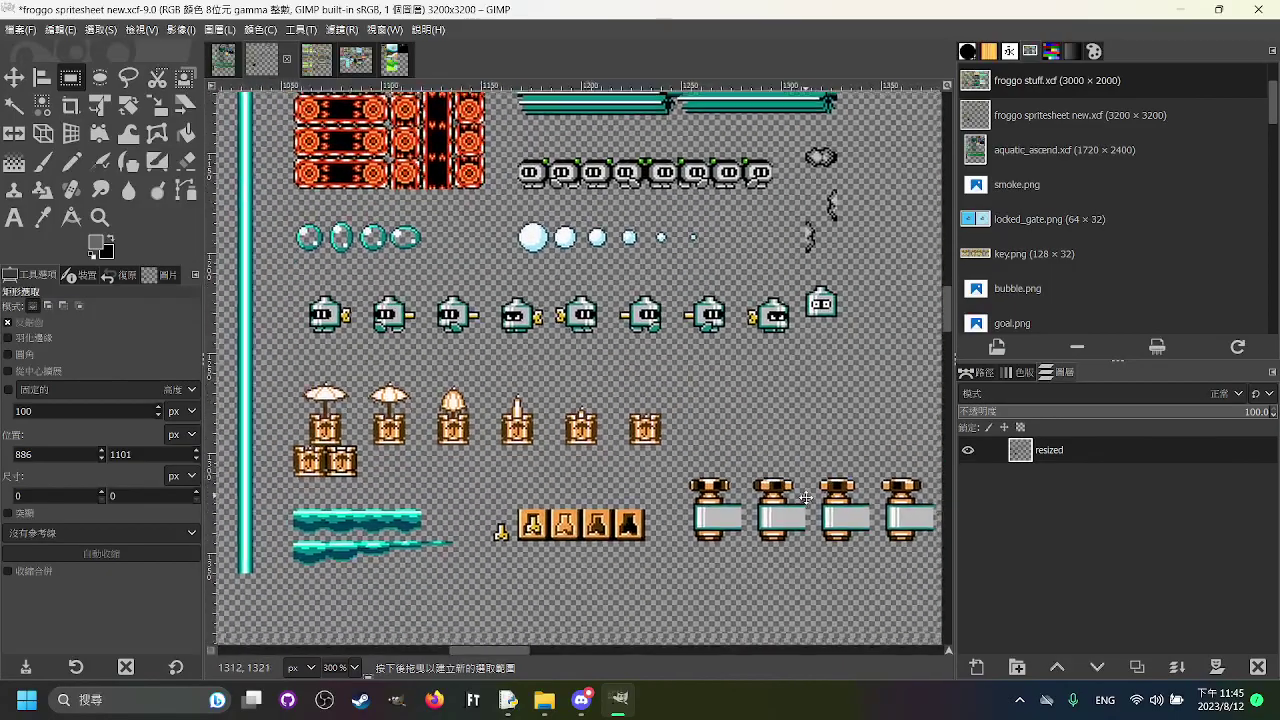
Step: Frame the row of orange tiles and pistons with a selection of about 233 × 46 px, and clear it
{"action": "scroll", "coordinate": [806, 498], "scroll_direction": "up", "scroll_amount": 1}
{"action": "left_click_drag", "start_coordinate": [806, 498], "coordinate": [606, 330]}
{"action": "left_click_drag", "start_coordinate": [797, 405], "coordinate": [482, 294]}
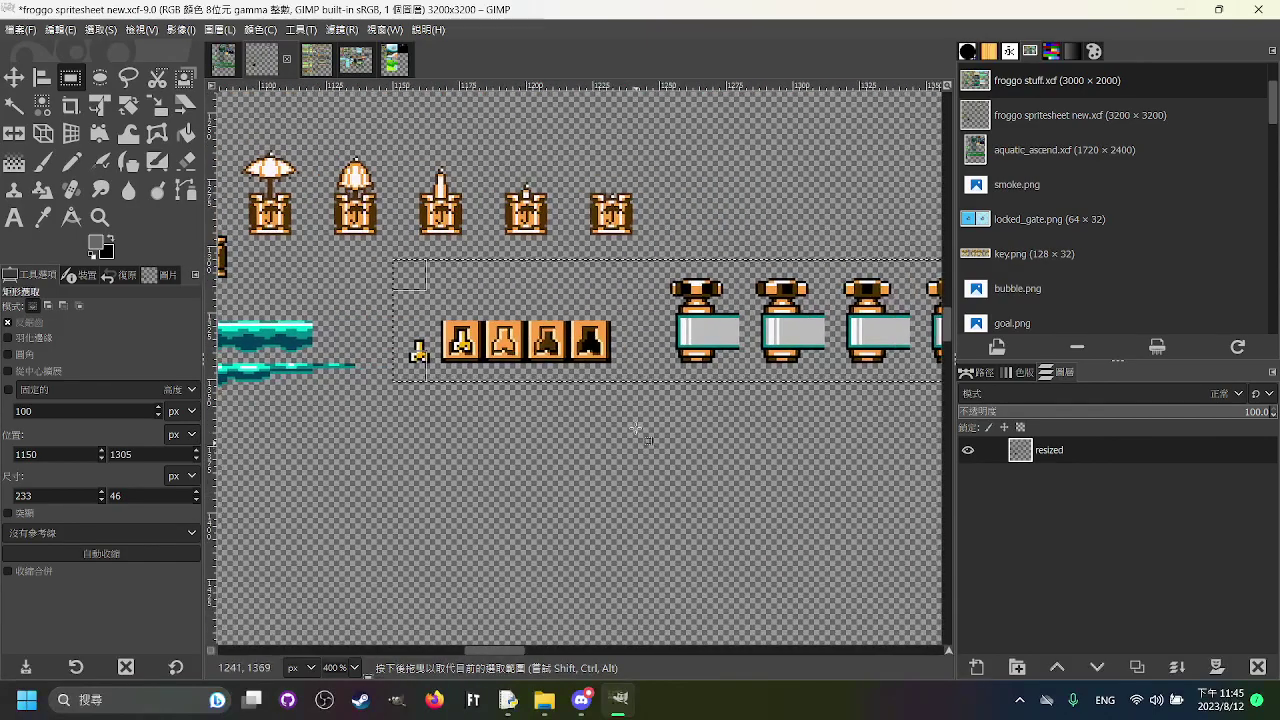
{"action": "left_click_drag", "start_coordinate": [671, 414], "coordinate": [593, 428]}
{"action": "left_click", "coordinate": [641, 487]}
Step: Frame the row of teal-and-grey robots above the umbrella crates with a rectangular selection, and clear it
{"action": "scroll", "coordinate": [641, 487], "scroll_direction": "up", "scroll_amount": 3}
{"action": "scroll", "coordinate": [678, 442], "scroll_direction": "down", "scroll_amount": 1}
{"action": "left_click_drag", "start_coordinate": [659, 434], "coordinate": [602, 349]}
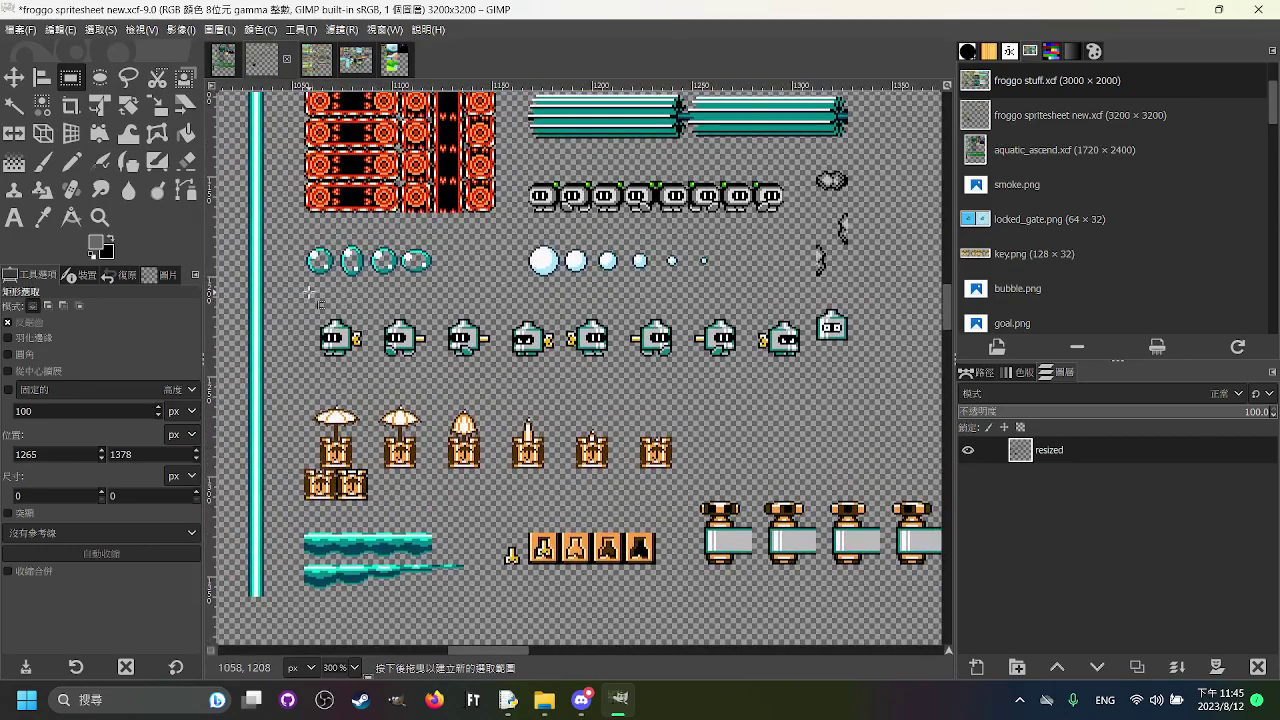
{"action": "left_click_drag", "start_coordinate": [309, 291], "coordinate": [877, 375]}
{"action": "left_click", "coordinate": [899, 433]}
{"action": "left_click_drag", "start_coordinate": [787, 362], "coordinate": [812, 417]}
{"action": "left_click", "coordinate": [382, 326]}
{"action": "left_click", "coordinate": [831, 427]}
Step: Frame the row of round grey robots with green lights beneath the teal pipes with a rectangular selection, and clear it
{"action": "mouse_move", "coordinate": [765, 259]}
{"action": "left_mouse_down"}
{"action": "mouse_move", "coordinate": [711, 253]}
{"action": "mouse_move", "coordinate": [852, 242]}
{"action": "mouse_move", "coordinate": [826, 371]}
{"action": "mouse_move", "coordinate": [781, 280]}
{"action": "mouse_move", "coordinate": [801, 463]}
{"action": "mouse_move", "coordinate": [769, 397]}
{"action": "mouse_move", "coordinate": [759, 279]}
{"action": "left_mouse_up"}
{"action": "scroll", "coordinate": [384, 208], "scroll_direction": "up", "scroll_amount": 2}
{"action": "left_click_drag", "start_coordinate": [332, 190], "coordinate": [823, 291]}
{"action": "left_click", "coordinate": [629, 346]}
{"action": "scroll", "coordinate": [610, 360], "scroll_direction": "up", "scroll_amount": 3}
{"action": "scroll", "coordinate": [590, 370], "scroll_direction": "right", "scroll_amount": 2}
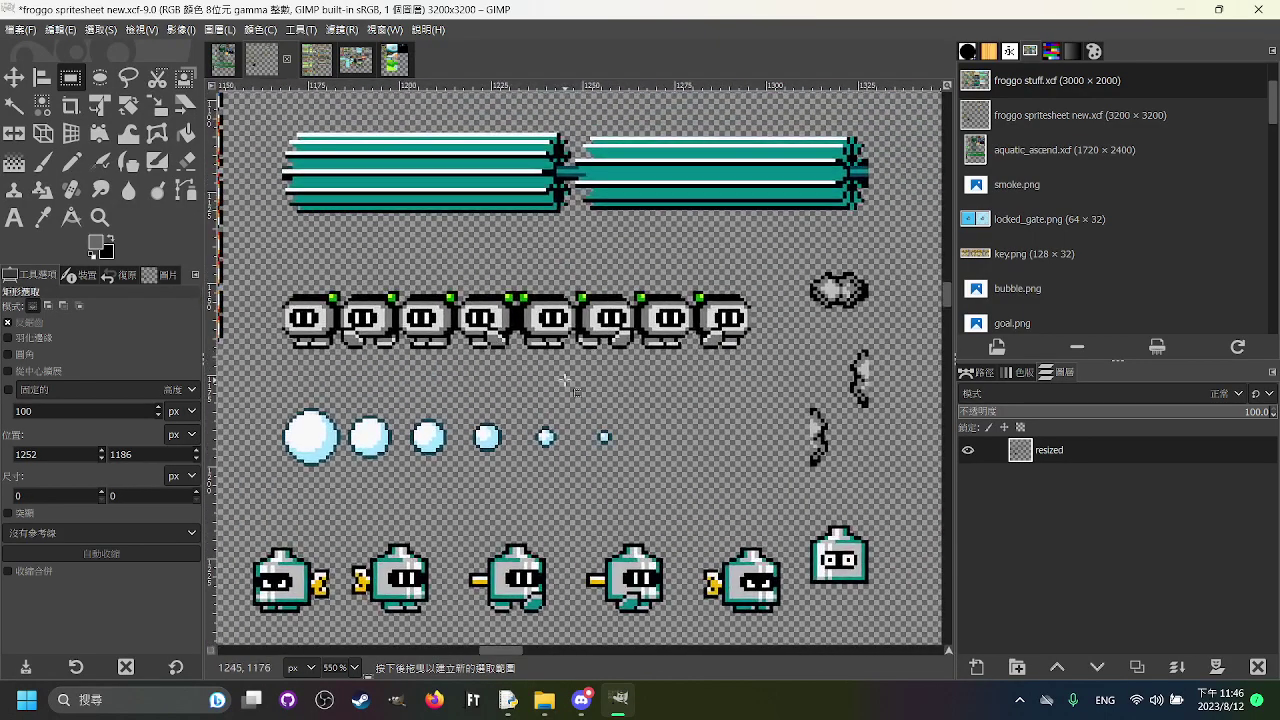
{"action": "left_click_drag", "start_coordinate": [659, 225], "coordinate": [657, 230]}
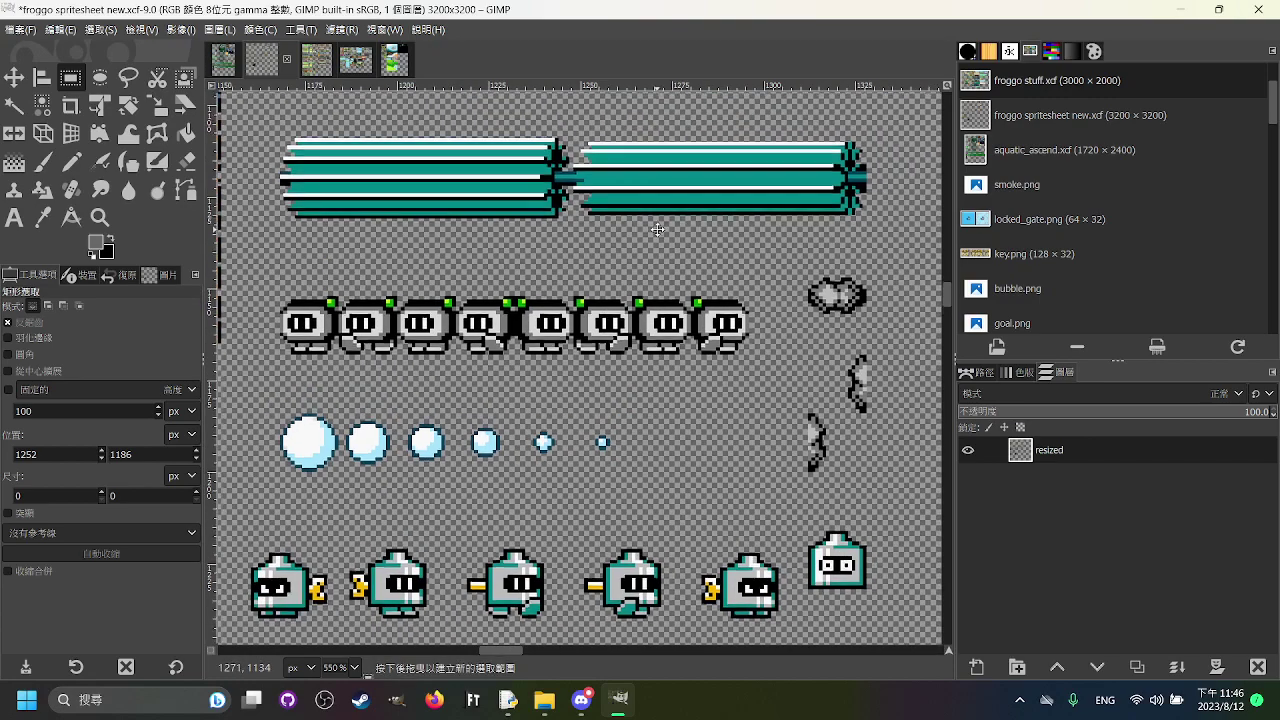
Step: Frame the round grey robots, white bubbles and teal-and-grey robots with a selection of about 147 × 100 px, and clear it
{"action": "left_click_drag", "start_coordinate": [281, 277], "coordinate": [414, 347]}
{"action": "scroll", "coordinate": [607, 332], "scroll_direction": "down", "scroll_amount": 1}
{"action": "left_click", "coordinate": [738, 376]}
{"action": "left_click_drag", "start_coordinate": [350, 284], "coordinate": [778, 549]}
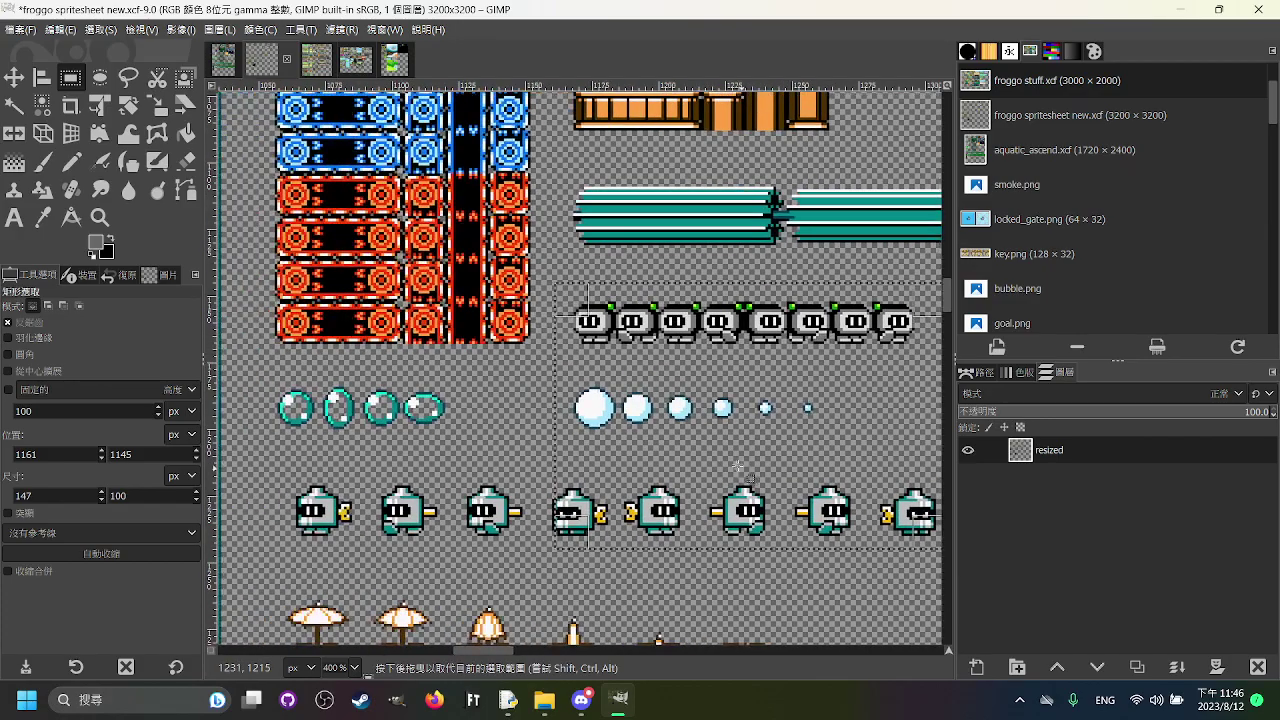
{"action": "scroll", "coordinate": [738, 466], "scroll_direction": "down", "scroll_amount": 1}
{"action": "left_click", "coordinate": [798, 423]}
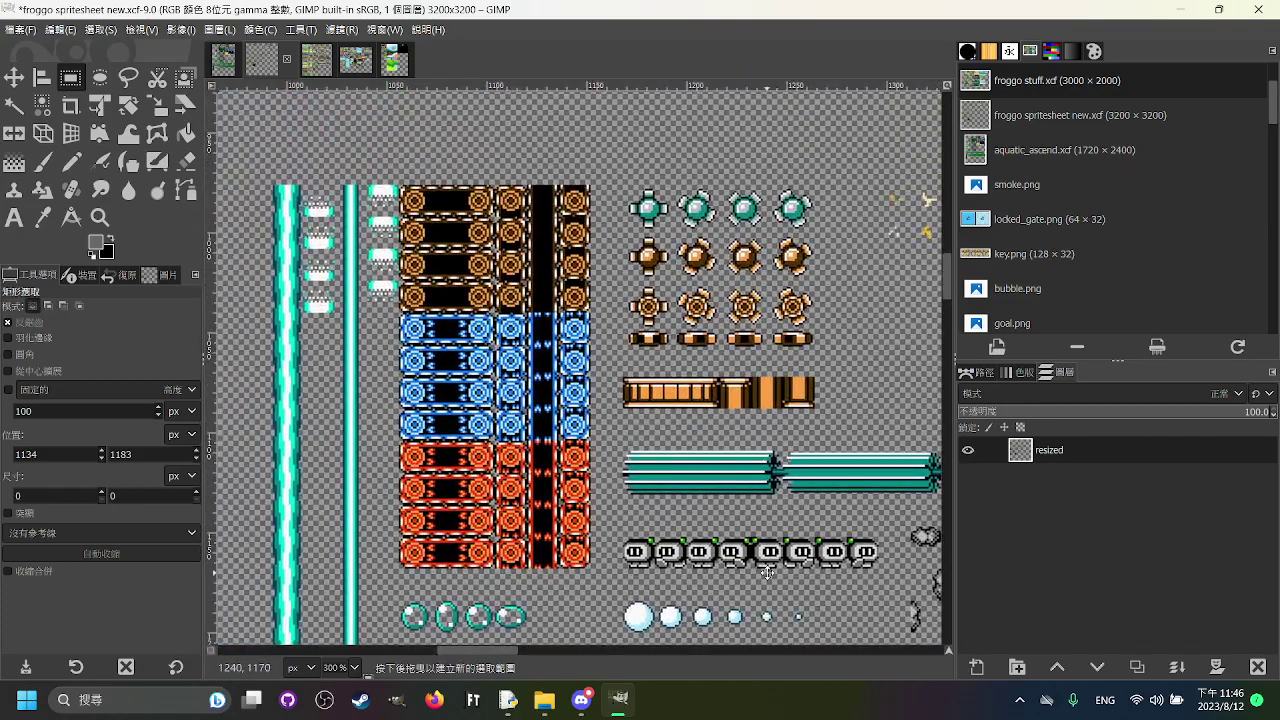
Step: Examine the umbrella crates, the teal and orange node and arc sprites, and the teal and yellow robot rows
{"action": "left_click_drag", "start_coordinate": [755, 549], "coordinate": [705, 491]}
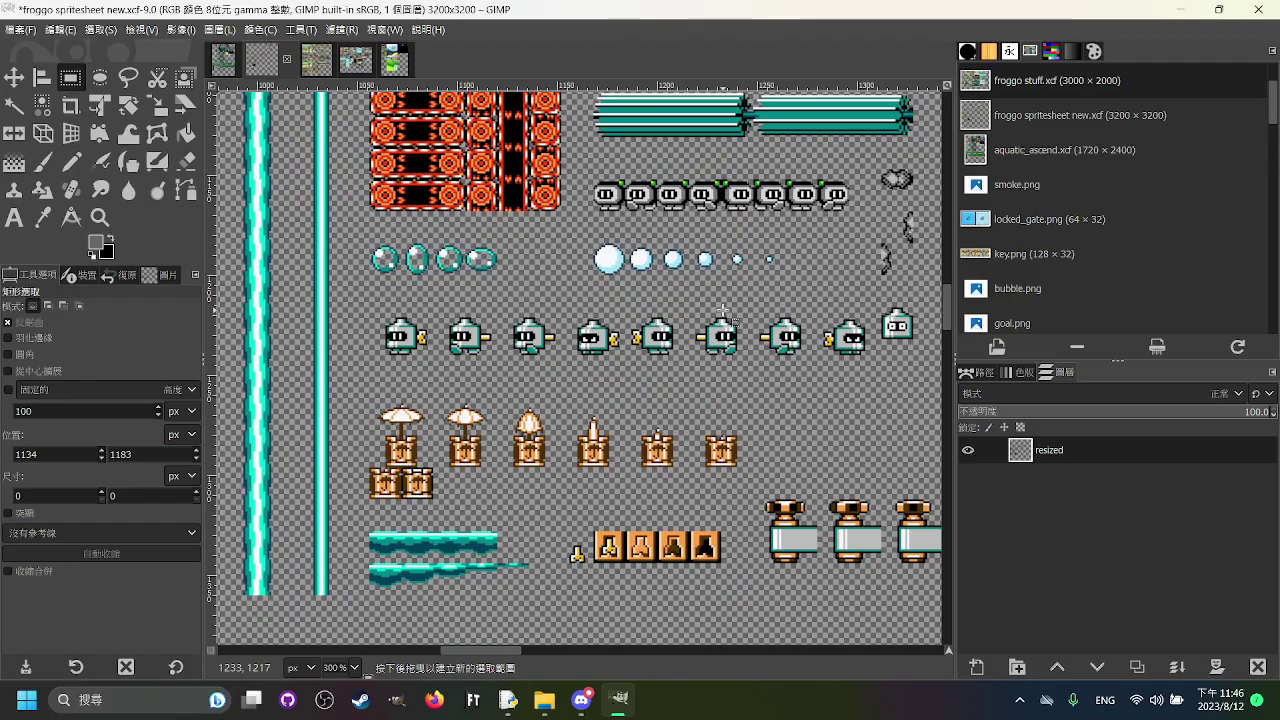
{"action": "scroll", "coordinate": [722, 260], "scroll_direction": "down", "scroll_amount": 1}
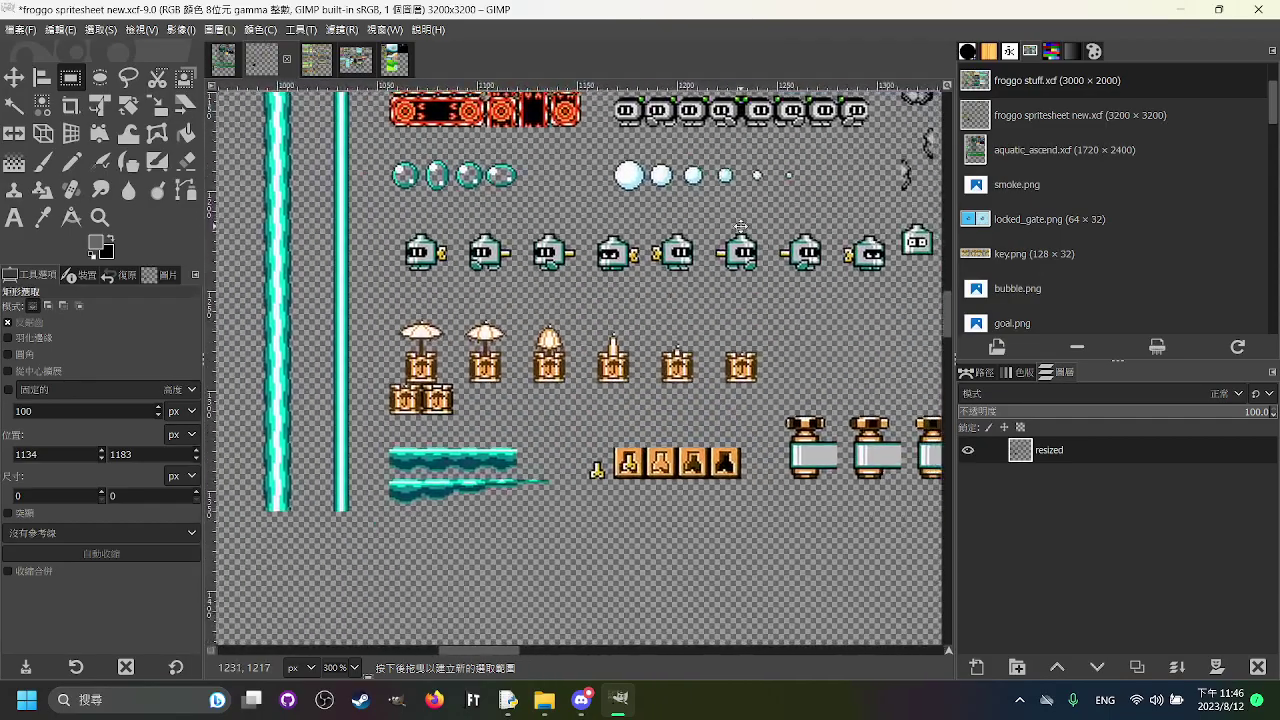
{"action": "scroll", "coordinate": [741, 227], "scroll_direction": "down", "scroll_amount": 2}
{"action": "left_click_drag", "start_coordinate": [781, 184], "coordinate": [559, 443]}
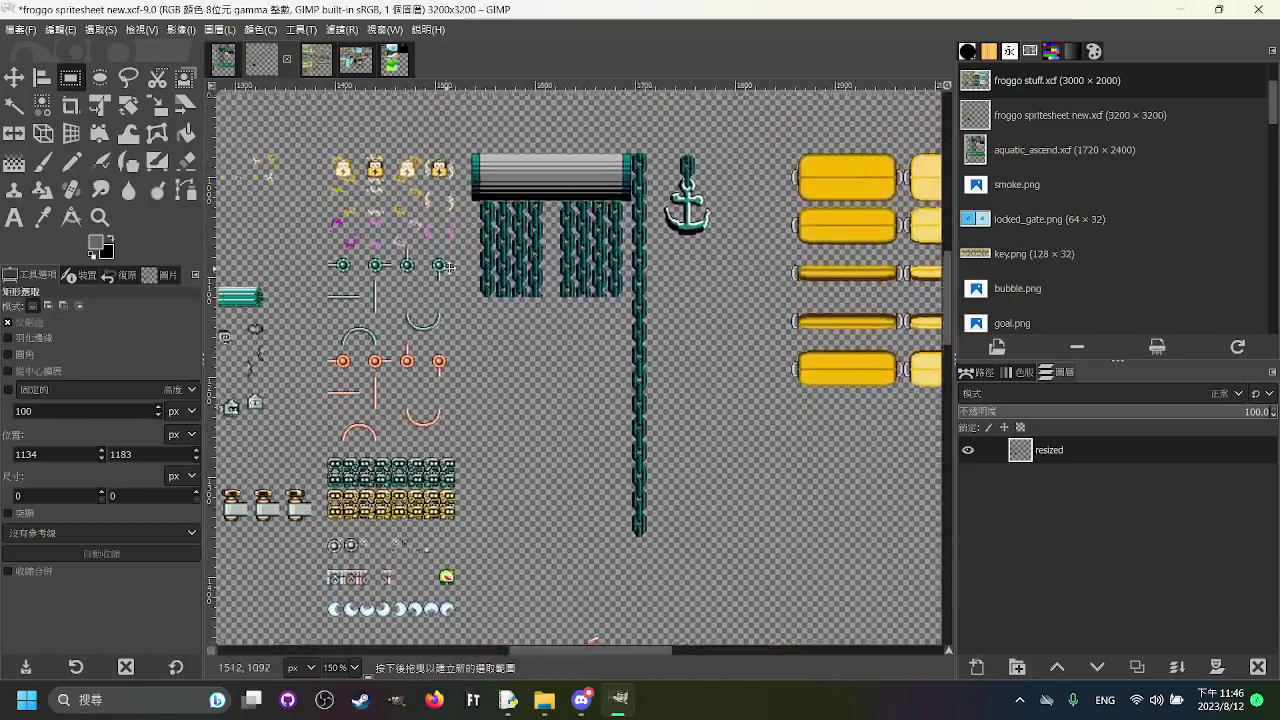
{"action": "scroll", "coordinate": [449, 267], "scroll_direction": "up", "scroll_amount": 2}
{"action": "left_click_drag", "start_coordinate": [449, 267], "coordinate": [451, 344]}
{"action": "scroll", "coordinate": [456, 348], "scroll_direction": "down", "scroll_amount": 1}
{"action": "scroll", "coordinate": [403, 250], "scroll_direction": "up", "scroll_amount": 1}
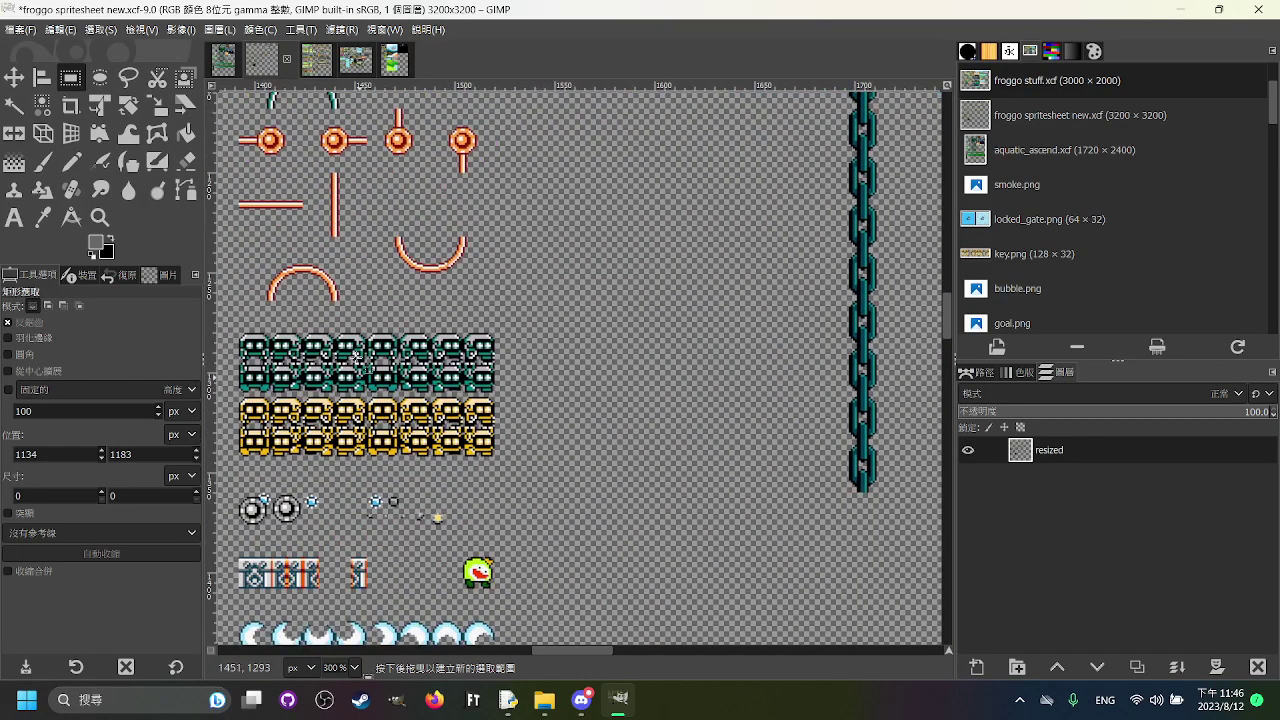
{"action": "scroll", "coordinate": [405, 357], "scroll_direction": "down", "scroll_amount": 3}
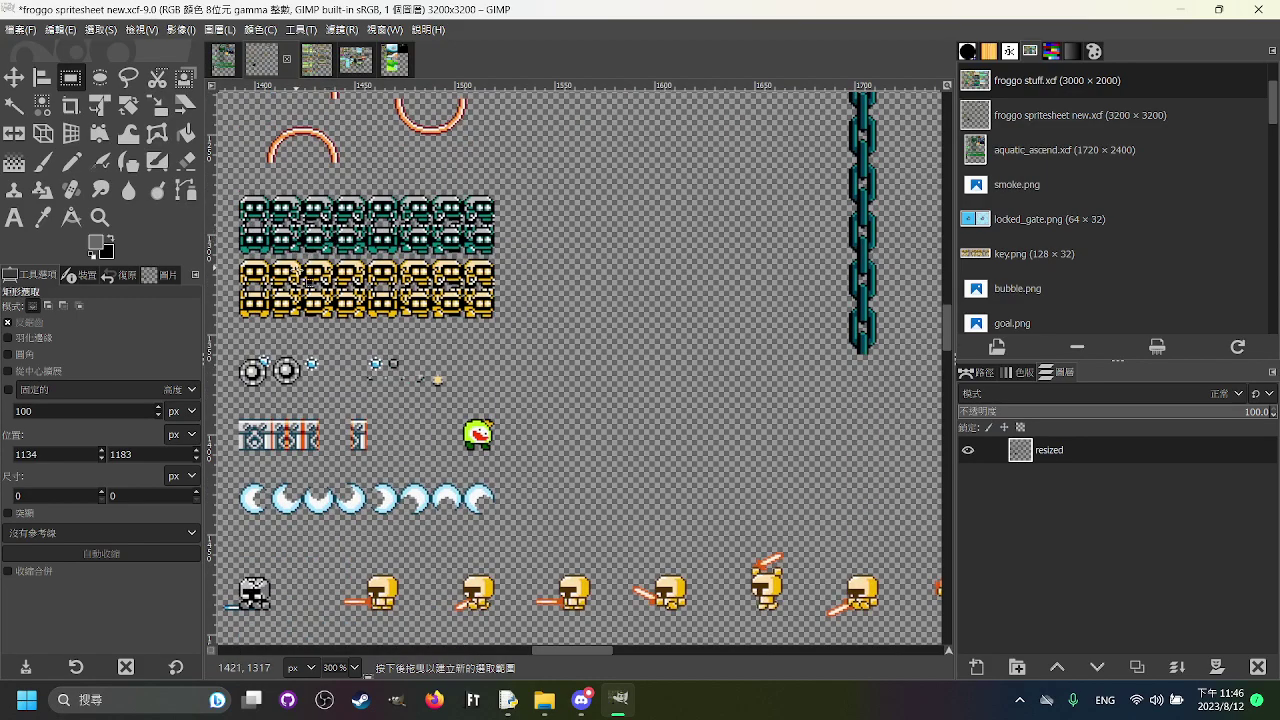
Step: Frame the row of round grey wheels and blue sparks beneath the yellow robots with a rectangular selection, and clear it
{"action": "scroll", "coordinate": [310, 363], "scroll_direction": "up", "scroll_amount": 3}
{"action": "scroll", "coordinate": [310, 363], "scroll_direction": "up", "scroll_amount": 2}
{"action": "left_click_drag", "start_coordinate": [313, 350], "coordinate": [767, 426]}
{"action": "left_click", "coordinate": [785, 475]}
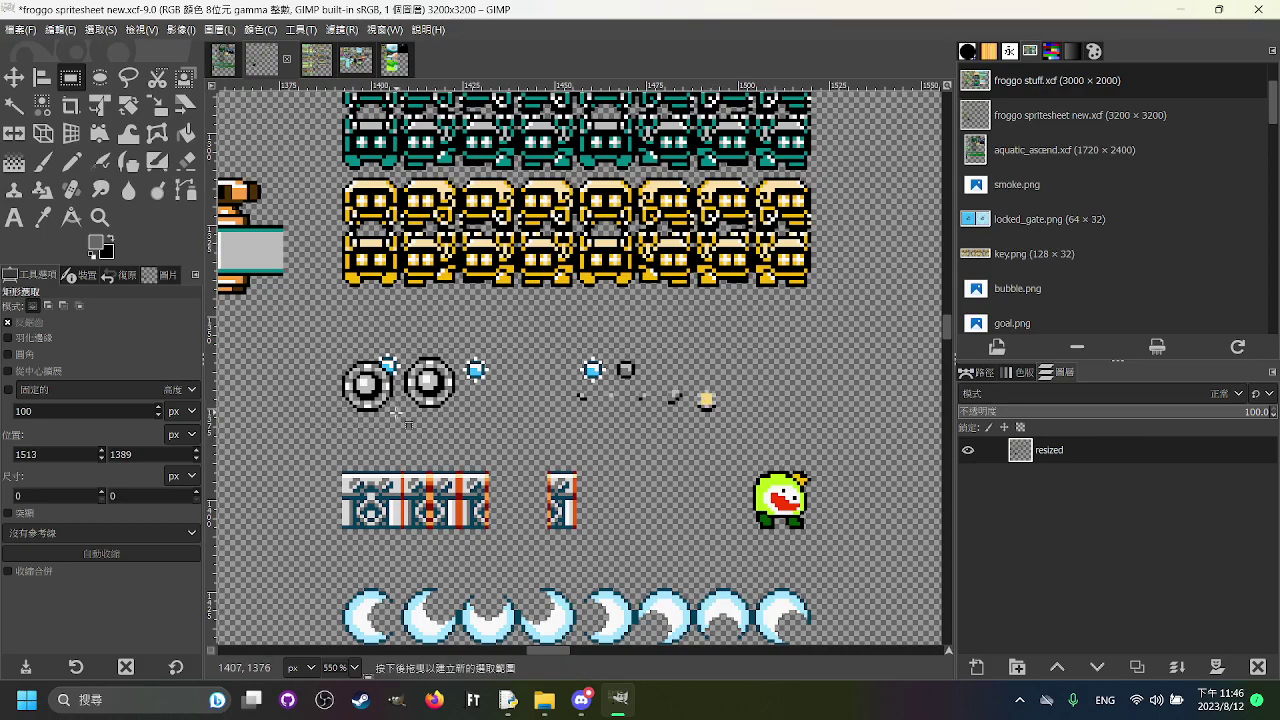
Step: Frame the striped blocks and most of the white crescents with a selection of about 94 × 61 px, and clear it
{"action": "left_click_drag", "start_coordinate": [398, 410], "coordinate": [392, 246]}
{"action": "mouse_move", "coordinate": [292, 277]}
{"action": "left_mouse_down"}
{"action": "mouse_move", "coordinate": [659, 358]}
{"action": "mouse_move", "coordinate": [677, 383]}
{"action": "mouse_move", "coordinate": [640, 504]}
{"action": "left_mouse_up"}
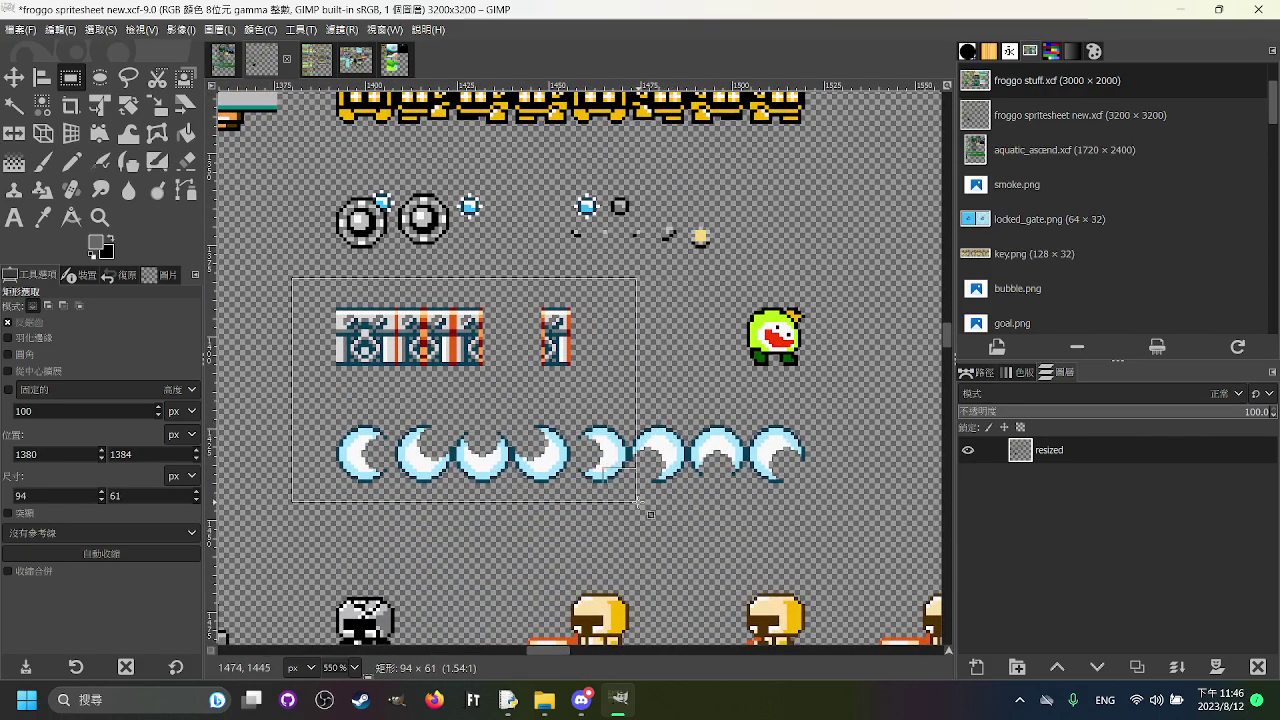
{"action": "left_click", "coordinate": [768, 445]}
Step: Frame the grey roller, the teal chains and the anchor with a selection of about 274 × 411 px, and clear it
{"action": "scroll", "coordinate": [562, 408], "scroll_direction": "down", "scroll_amount": 2}
{"action": "scroll", "coordinate": [640, 418], "scroll_direction": "up", "scroll_amount": 2}
{"action": "left_click_drag", "start_coordinate": [757, 431], "coordinate": [480, 300]}
{"action": "left_click_drag", "start_coordinate": [612, 162], "coordinate": [458, 450]}
{"action": "scroll", "coordinate": [458, 450], "scroll_direction": "up", "scroll_amount": 4}
{"action": "scroll", "coordinate": [458, 450], "scroll_direction": "down", "scroll_amount": 4}
{"action": "scroll", "coordinate": [610, 418], "scroll_direction": "down", "scroll_amount": 2}
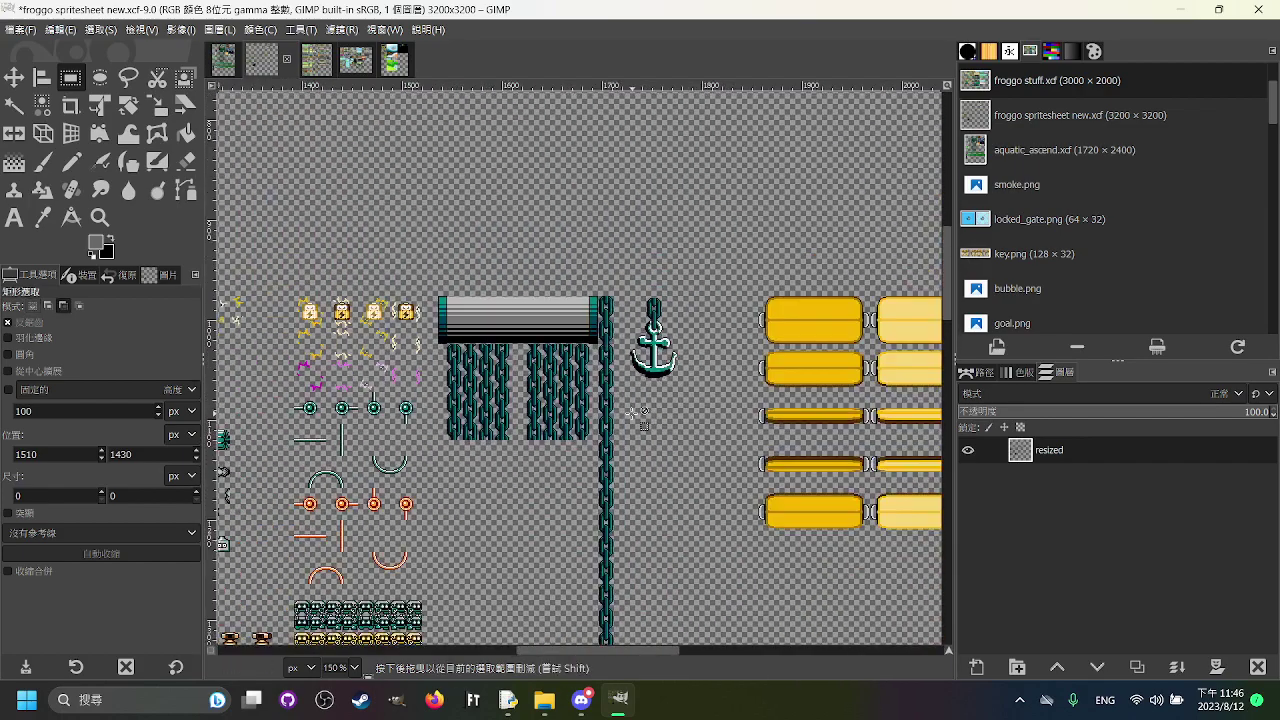
{"action": "scroll", "coordinate": [657, 442], "scroll_direction": "up", "scroll_amount": 1}
{"action": "left_click_drag", "start_coordinate": [358, 235], "coordinate": [721, 639]}
{"action": "scroll", "coordinate": [705, 424], "scroll_direction": "down", "scroll_amount": 2}
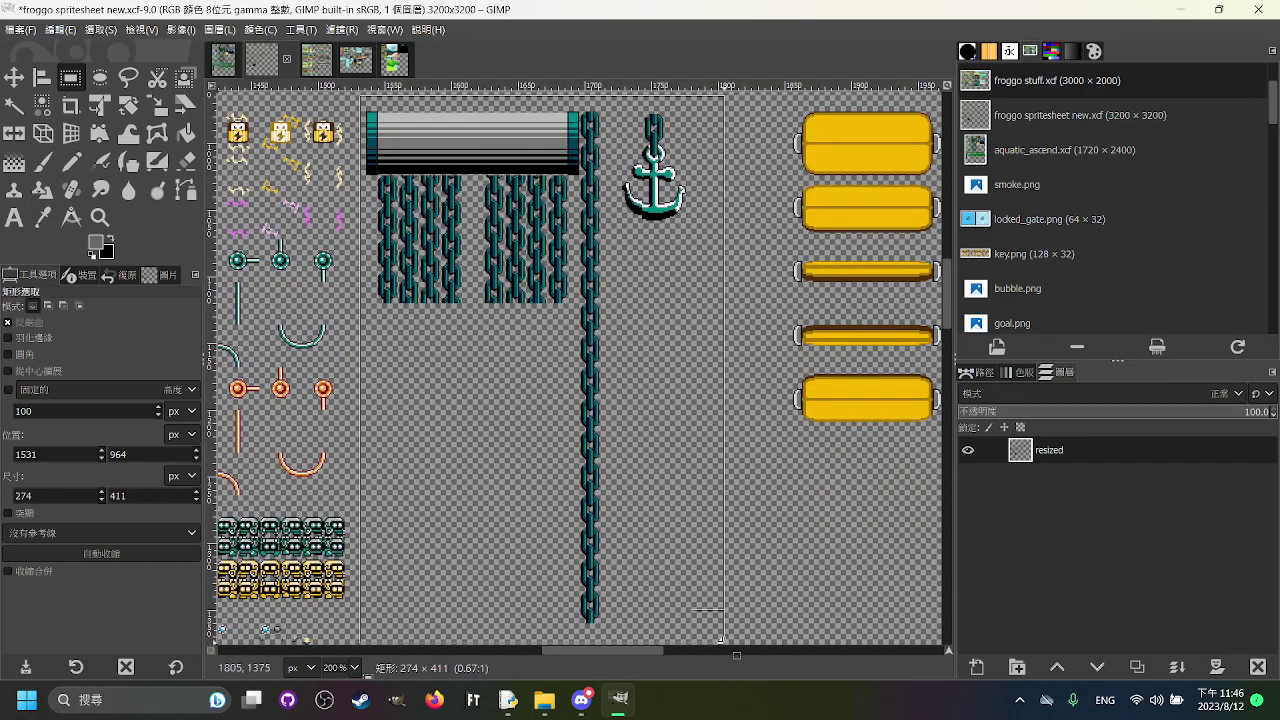
{"action": "left_click", "coordinate": [804, 567]}
Step: Frame the roller, its short hanging chains and the anchor with a smaller rectangular selection, and clear it
{"action": "scroll", "coordinate": [713, 482], "scroll_direction": "up", "scroll_amount": 3}
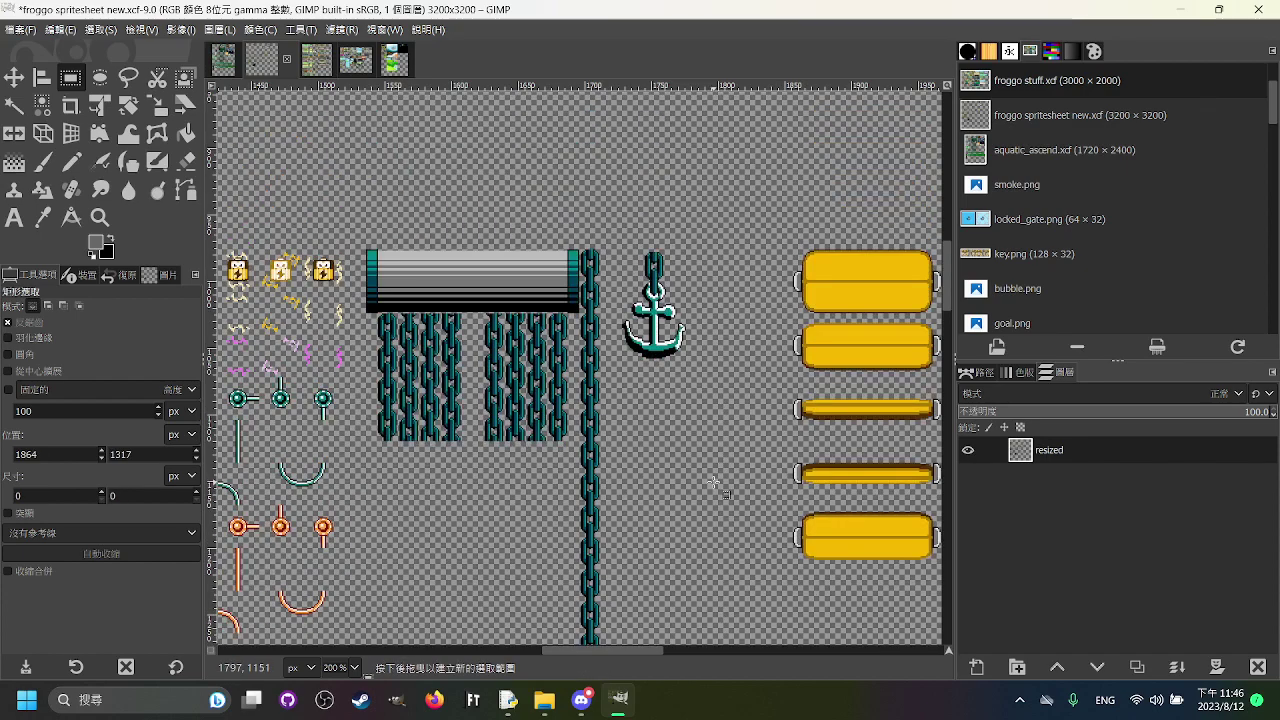
{"action": "left_click_drag", "start_coordinate": [362, 238], "coordinate": [697, 500]}
{"action": "scroll", "coordinate": [654, 463], "scroll_direction": "down", "scroll_amount": 5}
{"action": "scroll", "coordinate": [765, 472], "scroll_direction": "up", "scroll_amount": 5}
{"action": "left_click", "coordinate": [767, 470]}
{"action": "scroll", "coordinate": [650, 350], "scroll_direction": "down", "scroll_amount": 3}
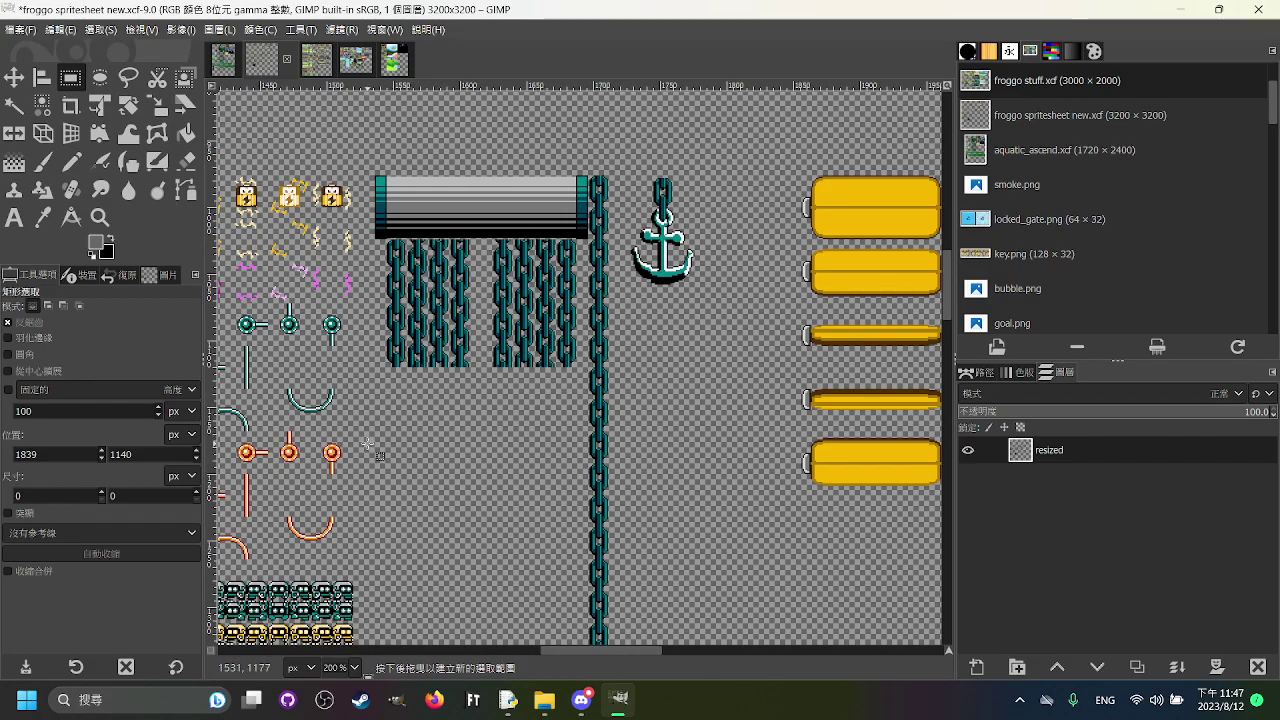
Step: Frame the heads of the upper pair of pink long-legged creatures beyond the yellow capsules with a rectangular selection, and clear it
{"action": "left_click_drag", "start_coordinate": [370, 444], "coordinate": [642, 383]}
{"action": "left_click_drag", "start_coordinate": [396, 433], "coordinate": [355, 372]}
{"action": "left_click_drag", "start_coordinate": [900, 300], "coordinate": [480, 427]}
{"action": "left_click_drag", "start_coordinate": [677, 416], "coordinate": [475, 424]}
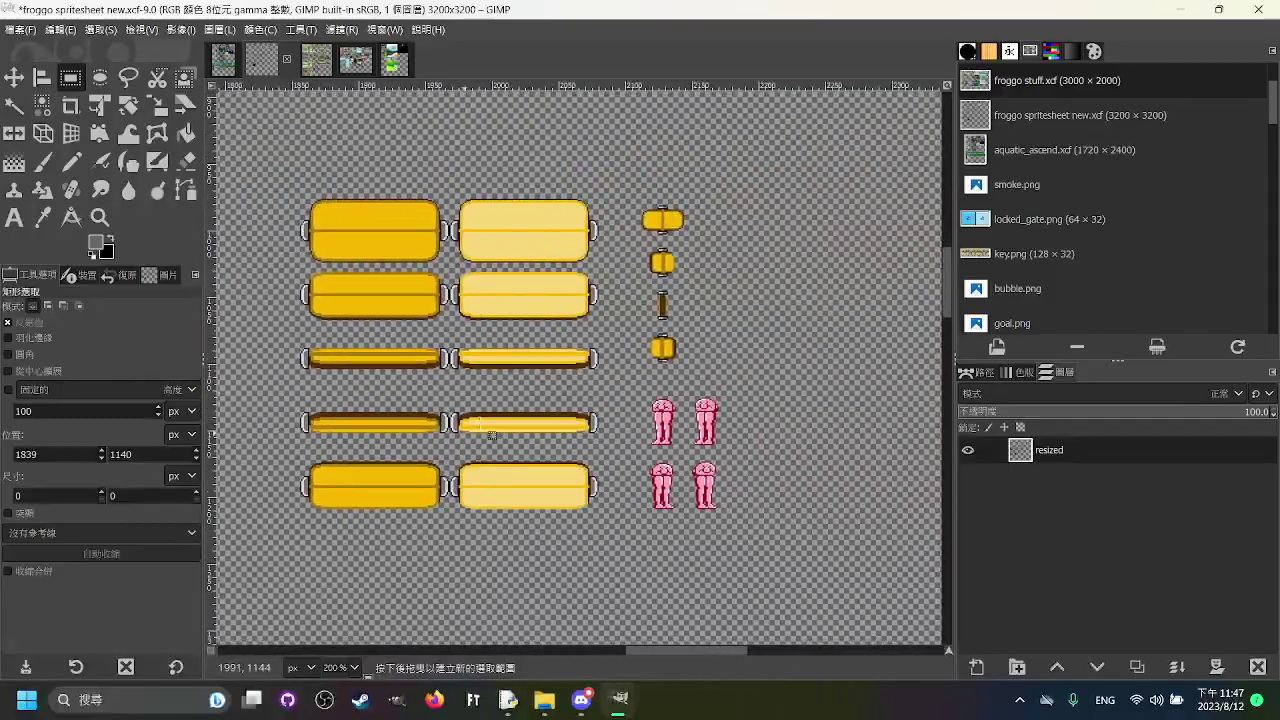
{"action": "left_click_drag", "start_coordinate": [351, 249], "coordinate": [463, 261]}
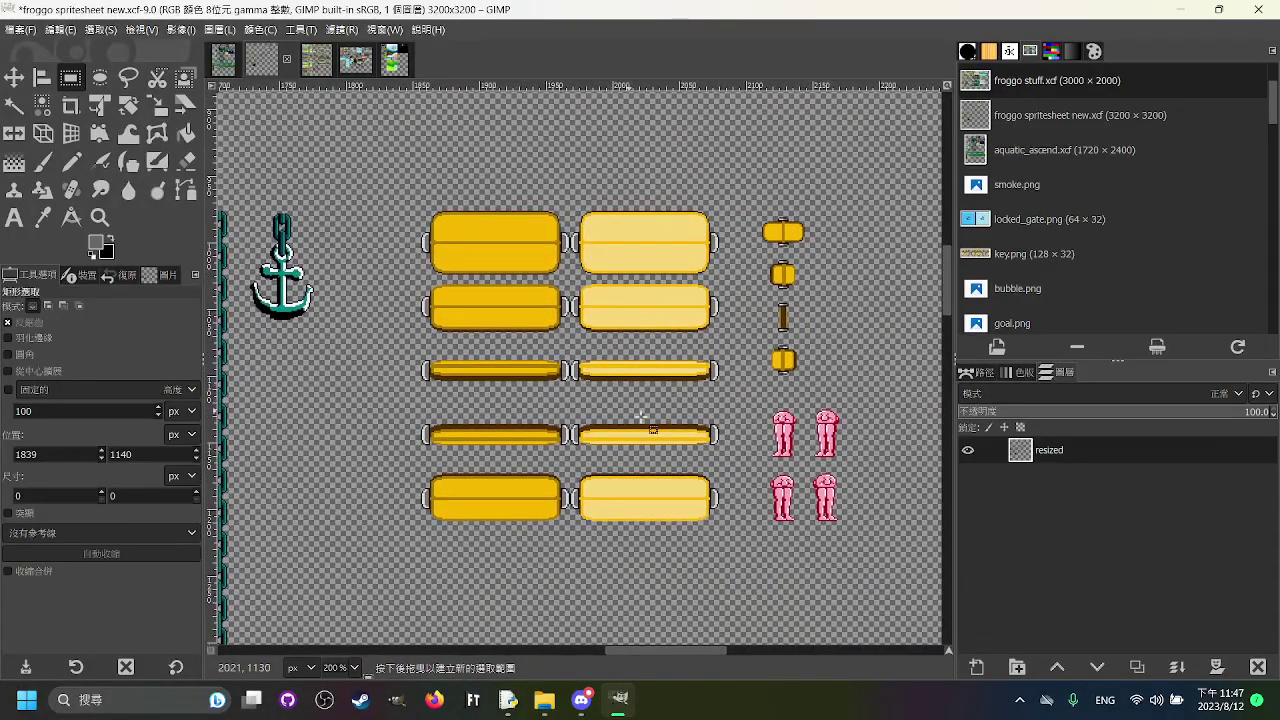
{"action": "scroll", "coordinate": [801, 436], "scroll_direction": "up", "scroll_amount": 1, "text": "ctrl"}
{"action": "scroll", "coordinate": [801, 436], "scroll_direction": "up", "scroll_amount": 4, "text": "ctrl"}
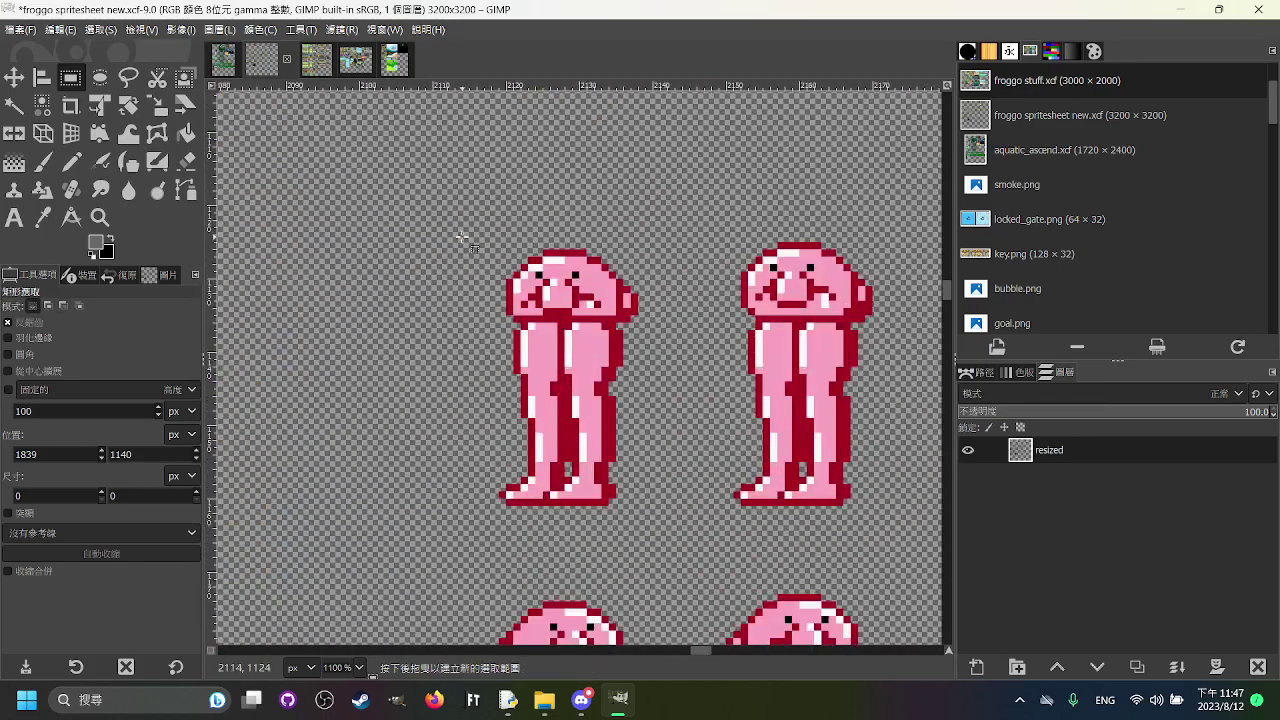
{"action": "left_click_drag", "start_coordinate": [462, 237], "coordinate": [892, 323]}
{"action": "left_click", "coordinate": [878, 414]}
Step: Frame the upper pink creatures' legs twice, with selections of about 54 × 27 px and 60 × 29 px, clearing each one
{"action": "left_click_drag", "start_coordinate": [889, 549], "coordinate": [492, 357]}
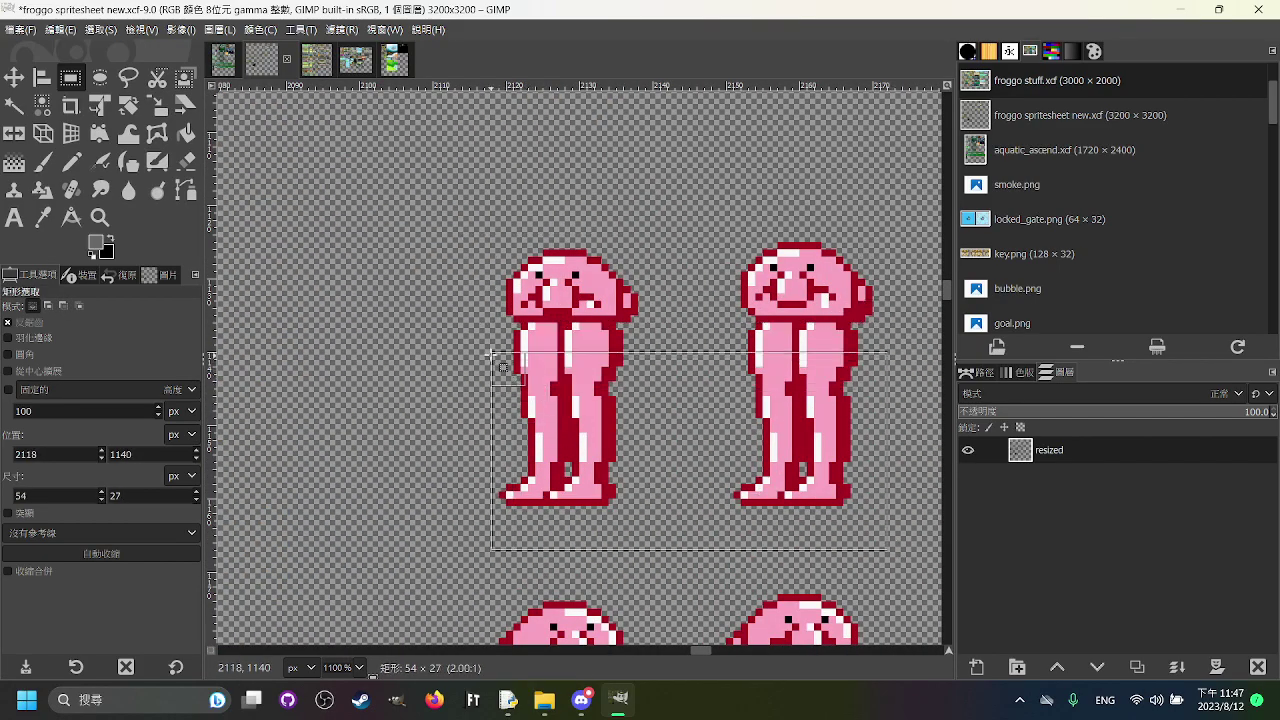
{"action": "left_click", "coordinate": [660, 281]}
{"action": "scroll", "coordinate": [660, 282], "scroll_direction": "down", "scroll_amount": 2, "text": "ctrl"}
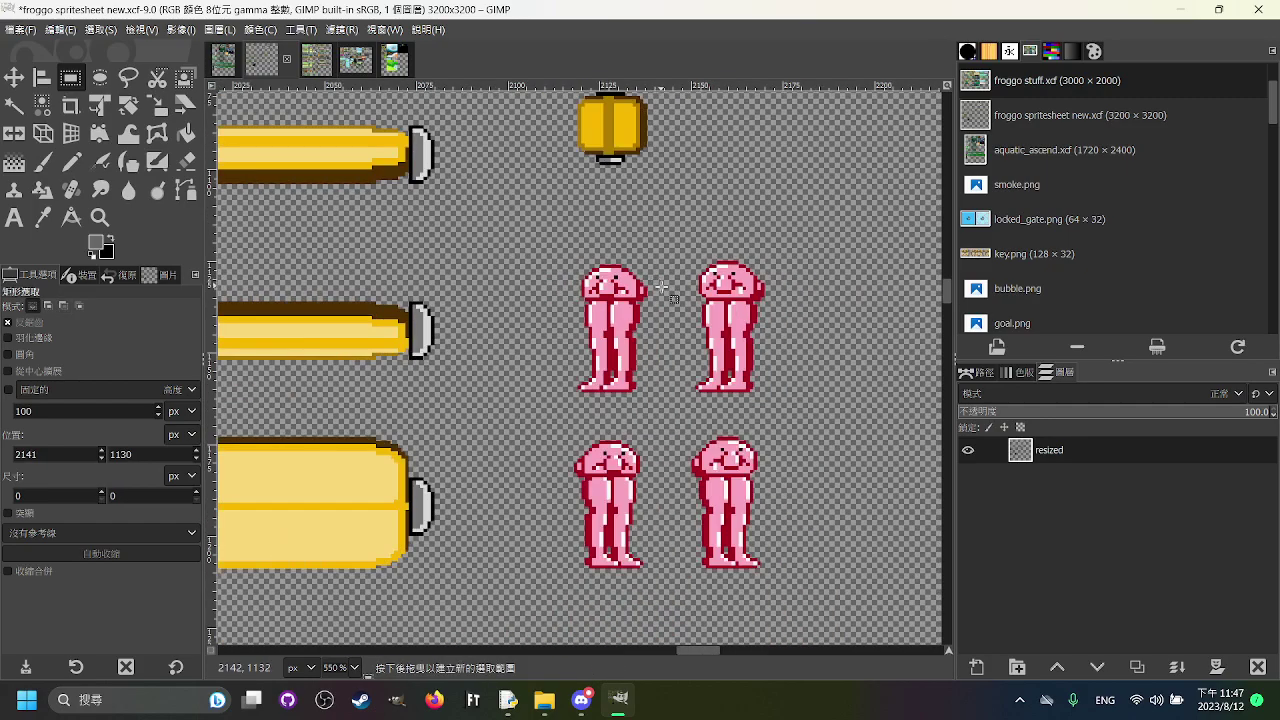
{"action": "scroll", "coordinate": [750, 415], "scroll_direction": "up", "scroll_amount": 3, "text": "ctrl"}
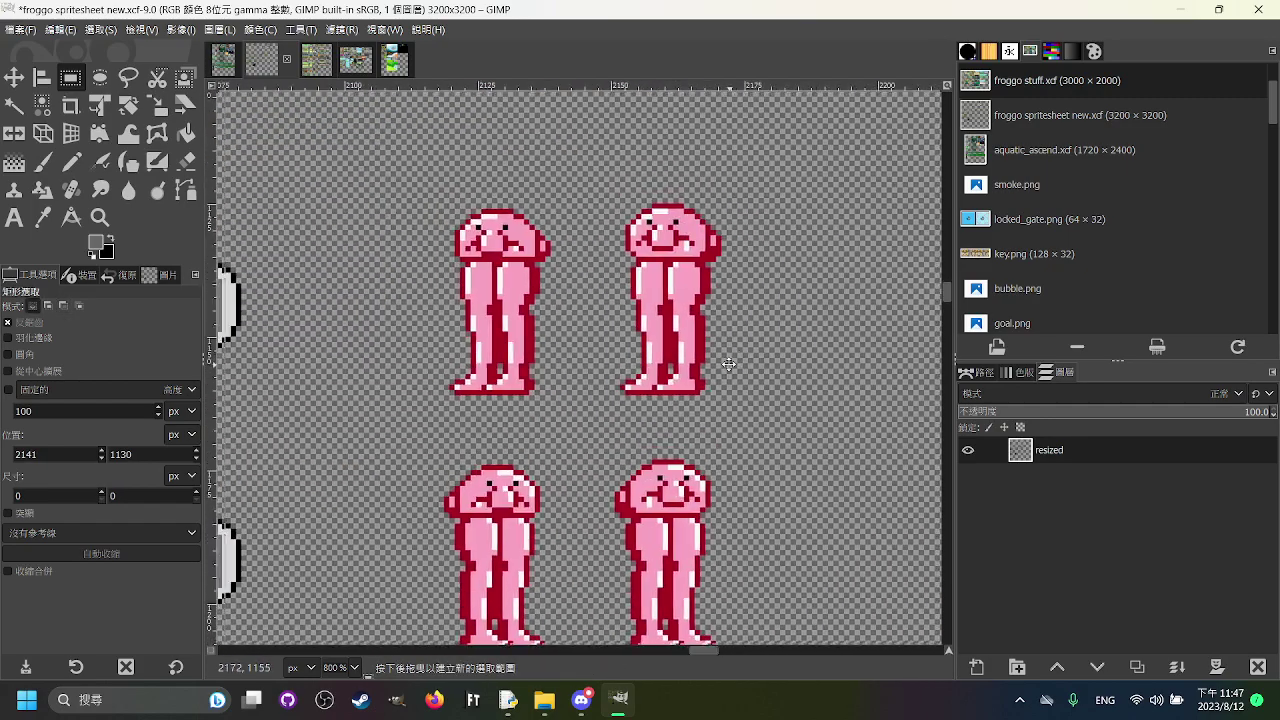
{"action": "mouse_move", "coordinate": [761, 422]}
{"action": "left_mouse_down"}
{"action": "mouse_move", "coordinate": [323, 222]}
{"action": "mouse_move", "coordinate": [323, 207]}
{"action": "left_mouse_up"}
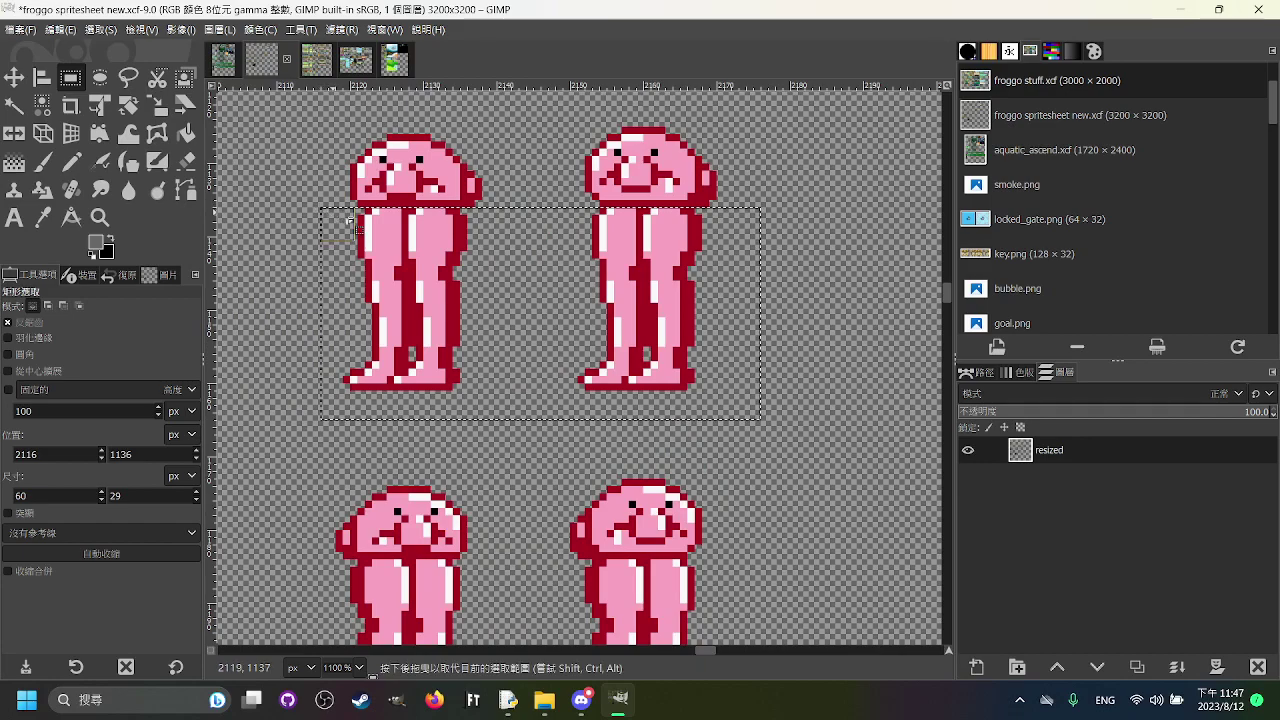
{"action": "scroll", "coordinate": [566, 249], "scroll_direction": "down", "scroll_amount": 2, "text": "ctrl"}
{"action": "left_click", "coordinate": [706, 249]}
Step: Frame the heads of the lower pair of pink creatures with a selection of about 72 × 17 px, and clear it
{"action": "left_click_drag", "start_coordinate": [591, 238], "coordinate": [609, 286]}
{"action": "scroll", "coordinate": [600, 288], "scroll_direction": "up", "scroll_amount": 1}
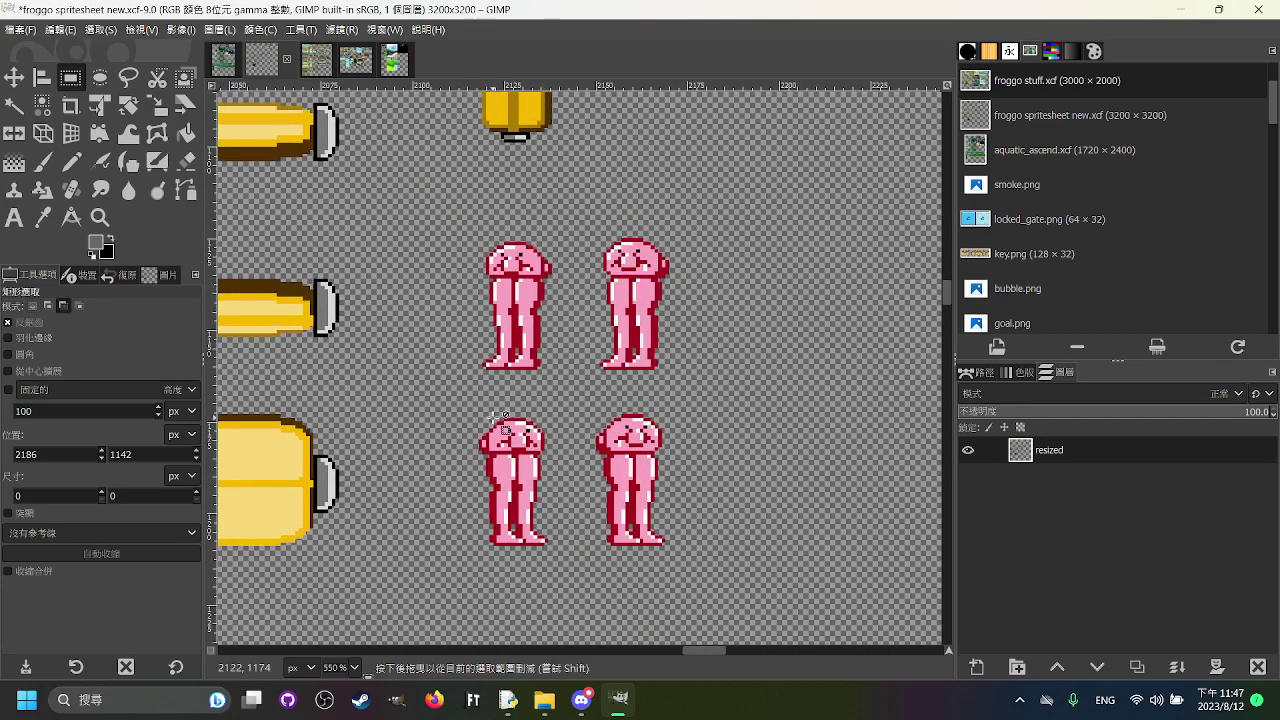
{"action": "left_click_drag", "start_coordinate": [407, 372], "coordinate": [706, 430]}
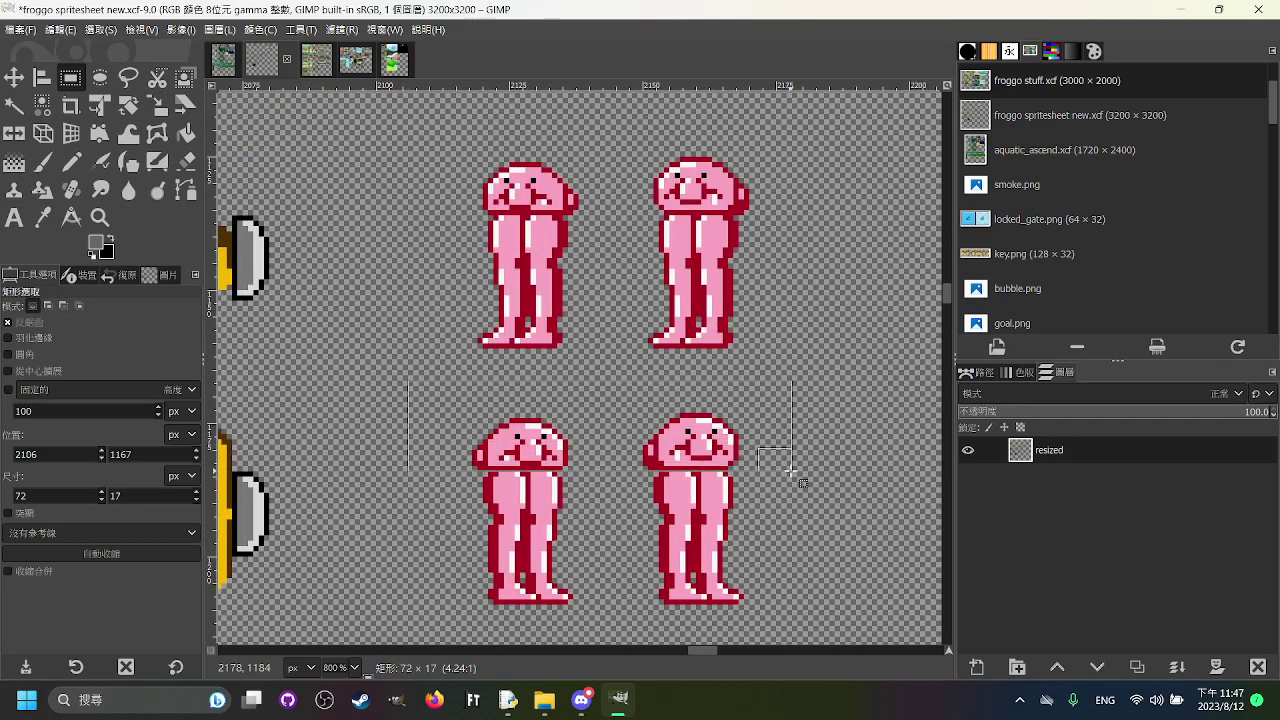
{"action": "left_click_drag", "start_coordinate": [791, 471], "coordinate": [792, 471]}
{"action": "scroll", "coordinate": [780, 330], "scroll_direction": "down", "scroll_amount": 3}
{"action": "left_click", "coordinate": [804, 318]}
Step: Examine the green-hatted wizard sprites and the block, creature and item groups along the sheet's left side
{"action": "scroll", "coordinate": [797, 316], "scroll_direction": "down", "scroll_amount": 1}
{"action": "left_click_drag", "start_coordinate": [475, 308], "coordinate": [745, 301]}
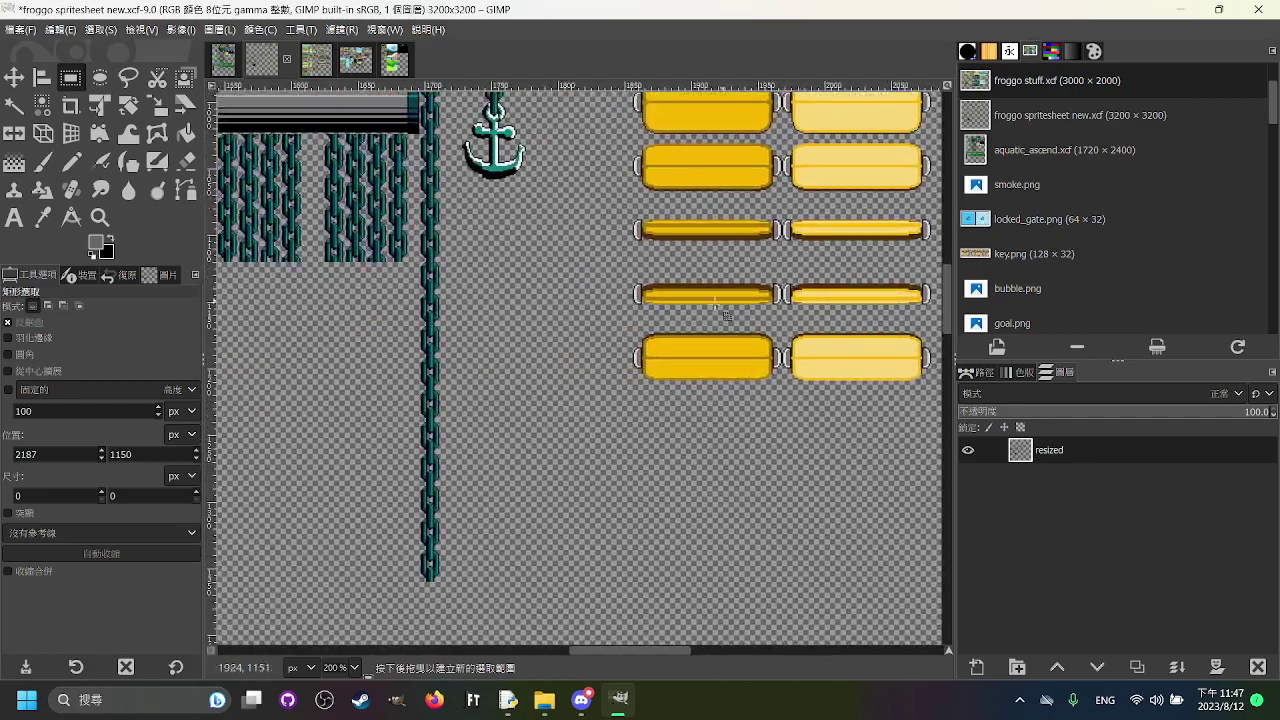
{"action": "scroll", "coordinate": [746, 300], "scroll_direction": "left", "scroll_amount": 15}
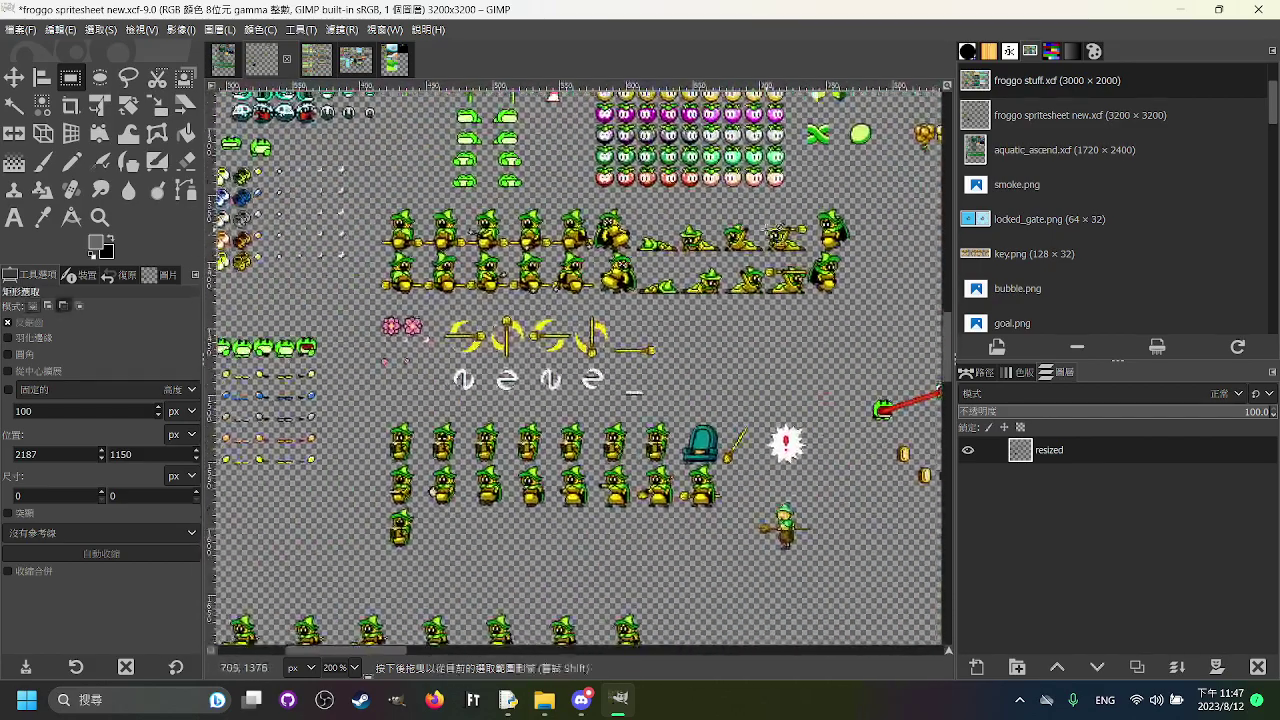
{"action": "scroll", "coordinate": [770, 231], "scroll_direction": "down", "scroll_amount": 1}
{"action": "left_click_drag", "start_coordinate": [640, 301], "coordinate": [702, 368]}
{"action": "scroll", "coordinate": [726, 359], "scroll_direction": "down", "scroll_amount": 1}
{"action": "scroll", "coordinate": [495, 329], "scroll_direction": "up", "scroll_amount": 1}
{"action": "scroll", "coordinate": [785, 383], "scroll_direction": "up", "scroll_amount": 10}
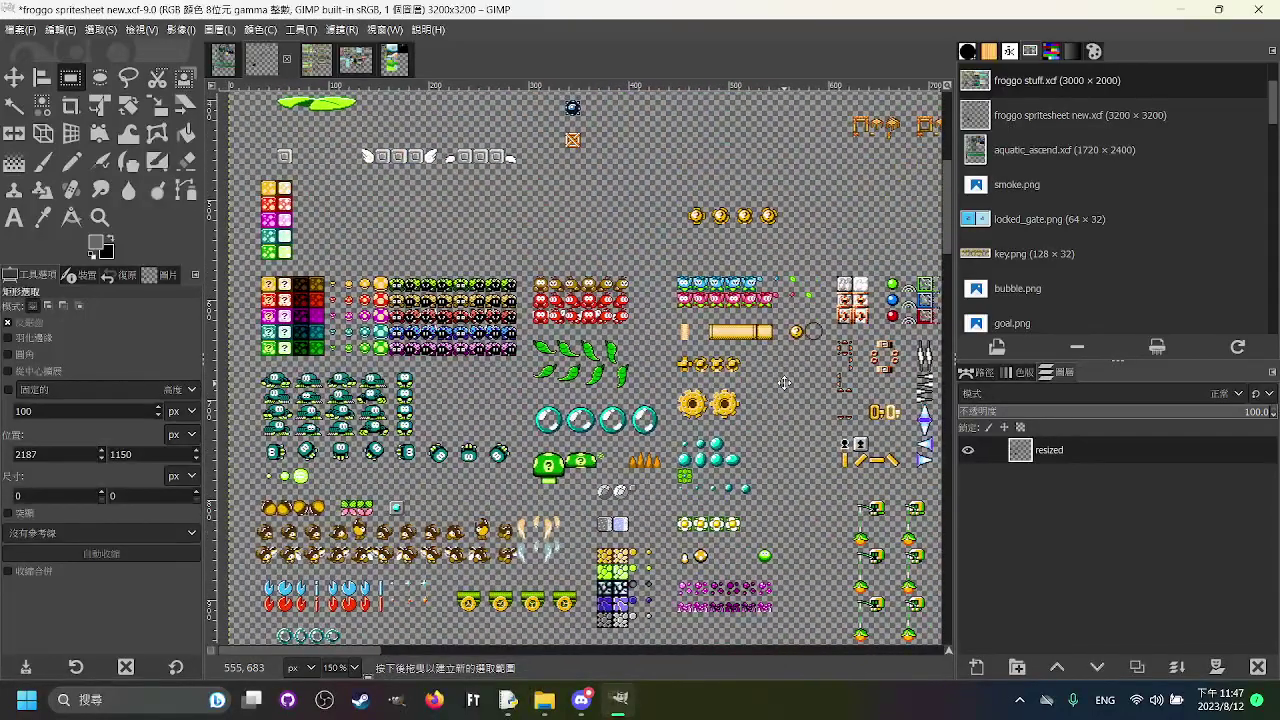
{"action": "scroll", "coordinate": [785, 383], "scroll_direction": "up", "scroll_amount": 5}
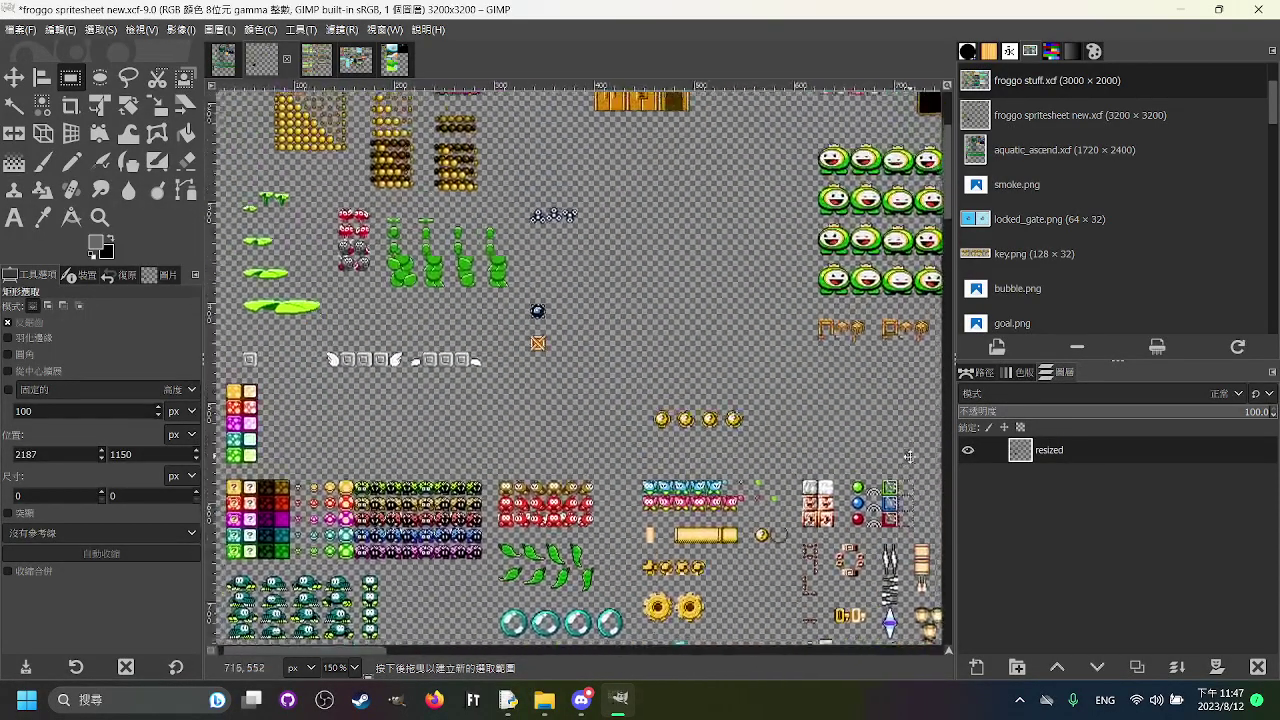
Step: Examine the lightning, green creature and teal machine sprites across the sheet's upper area, along with the scenery tile sets
{"action": "left_click_drag", "start_coordinate": [909, 457], "coordinate": [548, 501]}
{"action": "scroll", "coordinate": [548, 501], "scroll_direction": "down", "scroll_amount": 1}
{"action": "left_click_drag", "start_coordinate": [739, 476], "coordinate": [643, 412]}
{"action": "scroll", "coordinate": [641, 412], "scroll_direction": "right", "scroll_amount": 10}
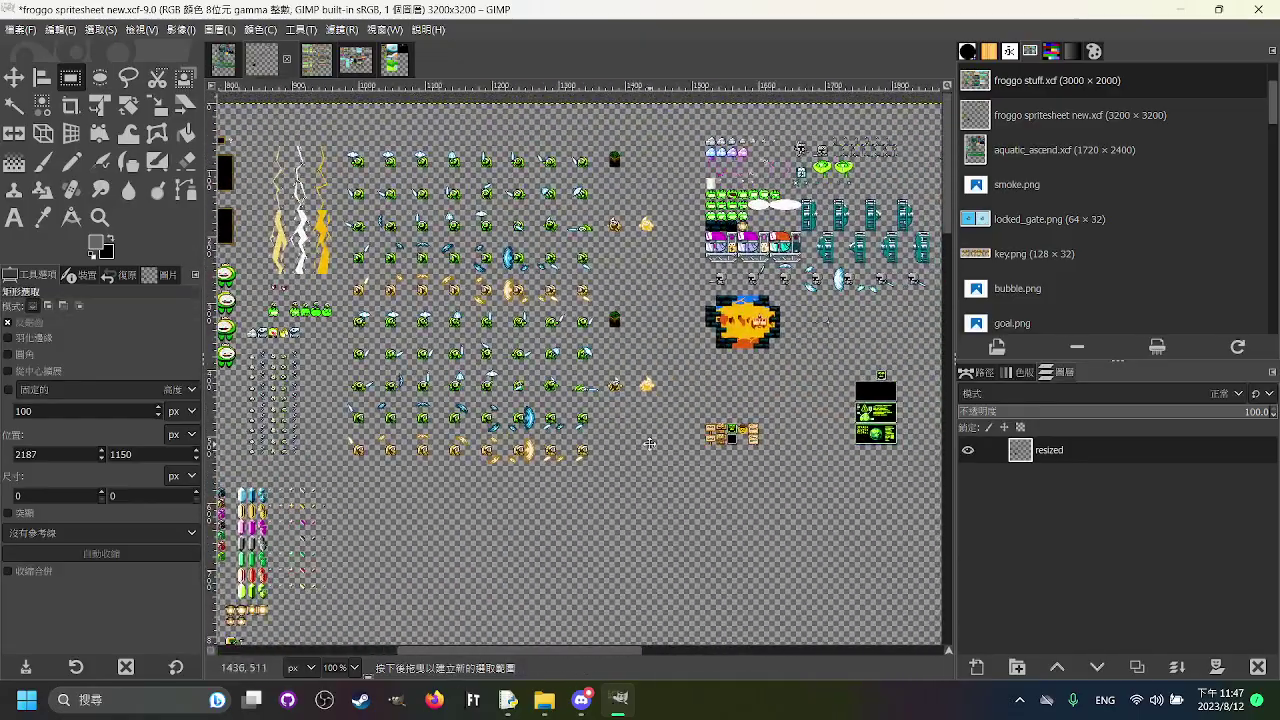
{"action": "scroll", "coordinate": [447, 448], "scroll_direction": "right", "scroll_amount": 8}
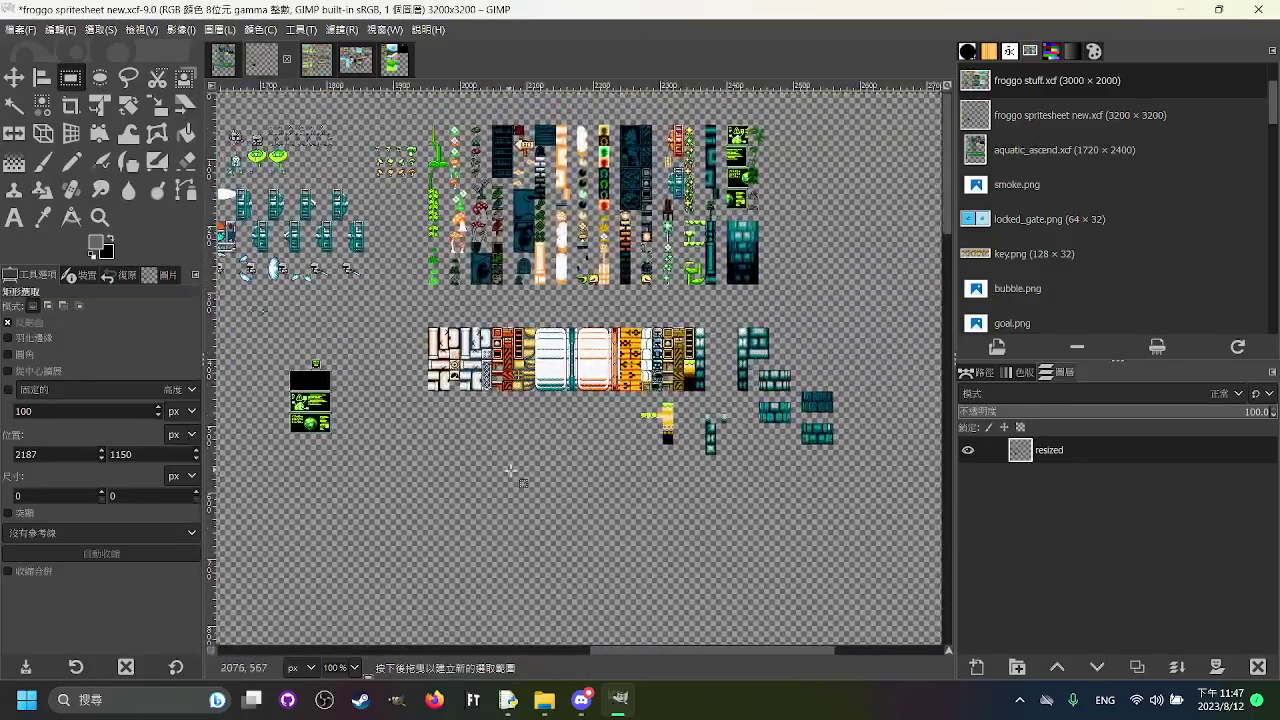
{"action": "scroll", "coordinate": [538, 178], "scroll_direction": "down", "scroll_amount": 10}
{"action": "scroll", "coordinate": [530, 175], "scroll_direction": "down", "scroll_amount": 1}
{"action": "left_click_drag", "start_coordinate": [530, 175], "coordinate": [859, 244]}
{"action": "left_click_drag", "start_coordinate": [398, 307], "coordinate": [502, 371]}
{"action": "scroll", "coordinate": [512, 372], "scroll_direction": "down", "scroll_amount": 2}
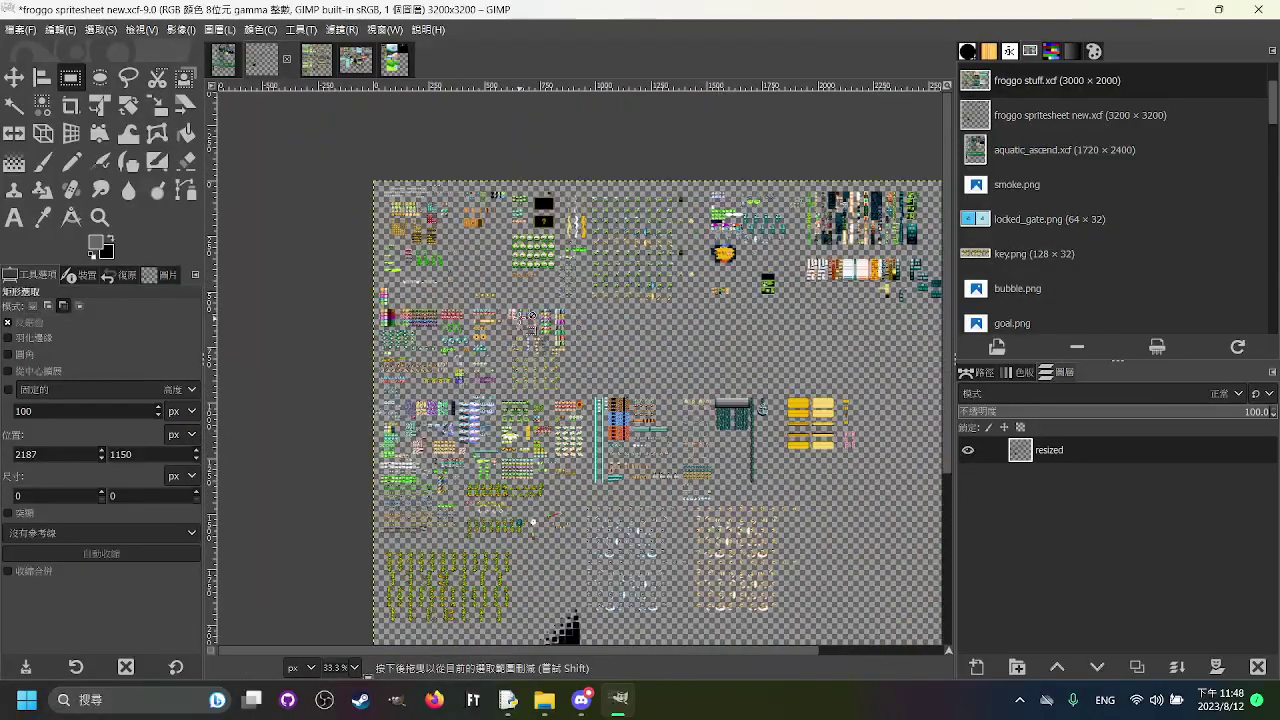
Step: Examine the whole sheet's layout and the animation rows of the green-hatted wizard near the black stepped shape
{"action": "left_click_drag", "start_coordinate": [686, 375], "coordinate": [591, 314]}
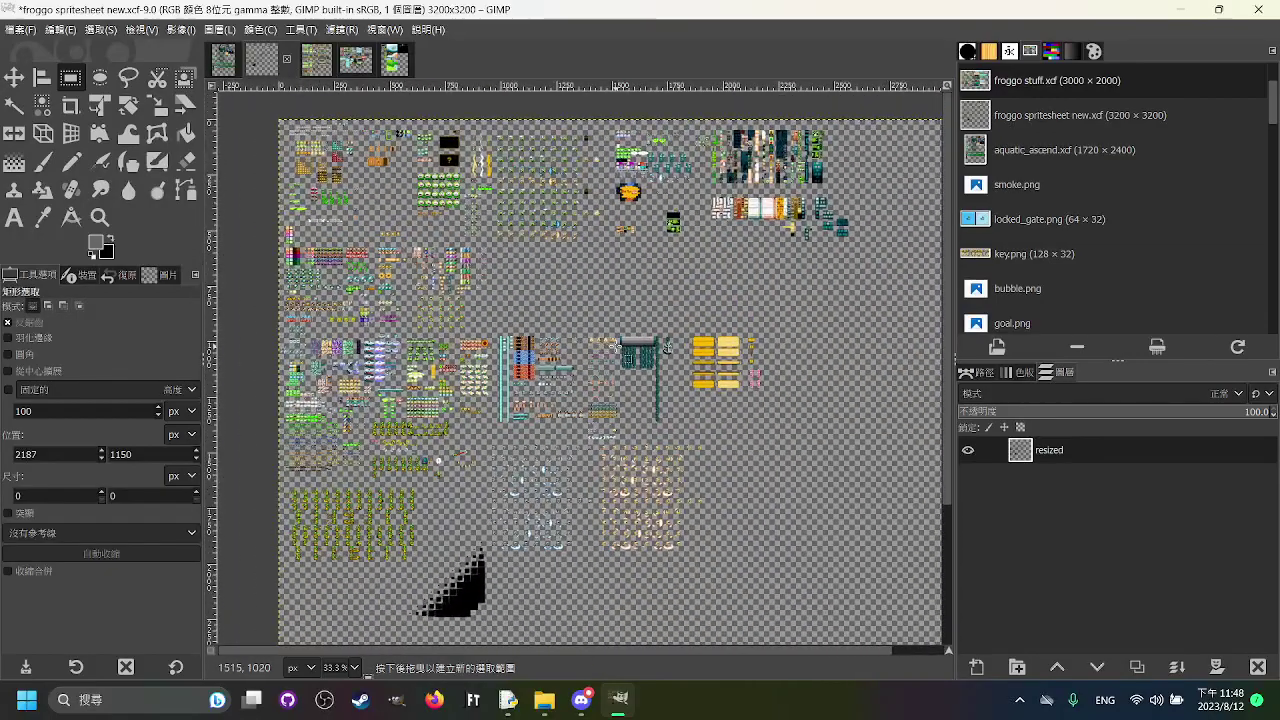
{"action": "scroll", "coordinate": [459, 519], "scroll_direction": "down", "scroll_amount": 4}
{"action": "scroll", "coordinate": [459, 519], "scroll_direction": "left", "scroll_amount": 2}
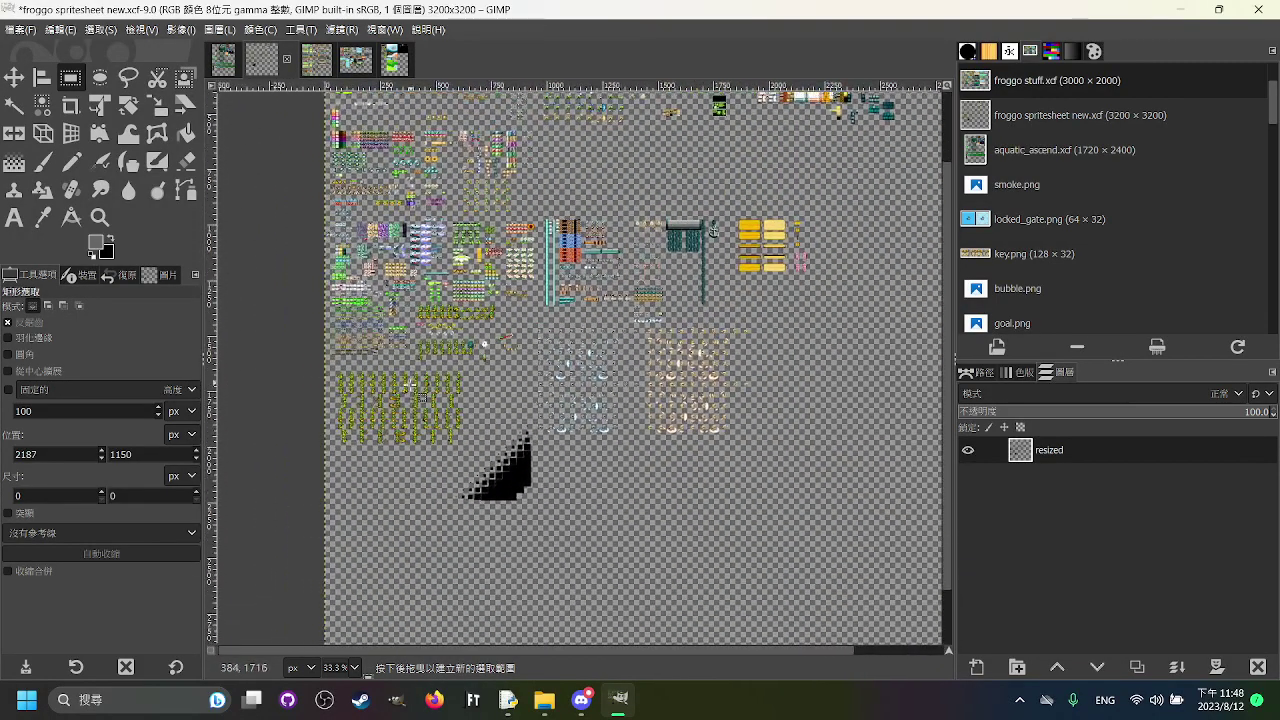
{"action": "scroll", "coordinate": [346, 446], "scroll_direction": "up", "scroll_amount": 3, "text": "ctrl"}
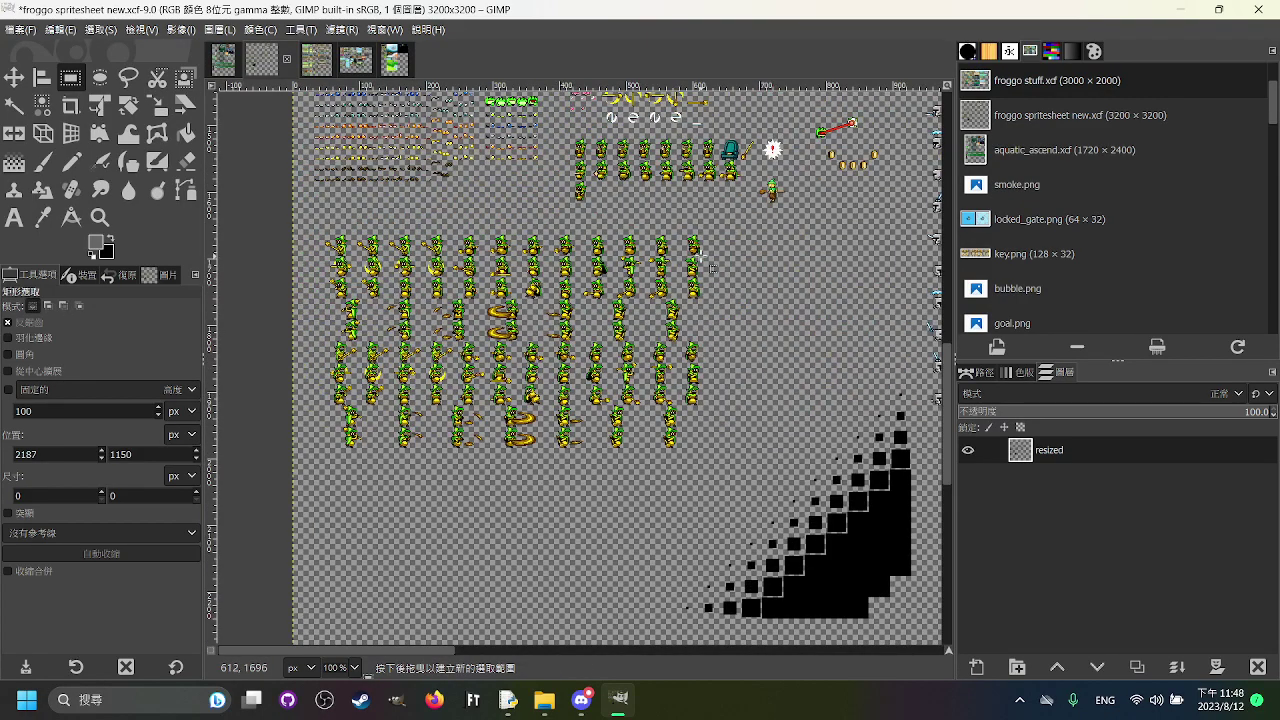
{"action": "scroll", "coordinate": [452, 461], "scroll_direction": "down", "scroll_amount": 4}
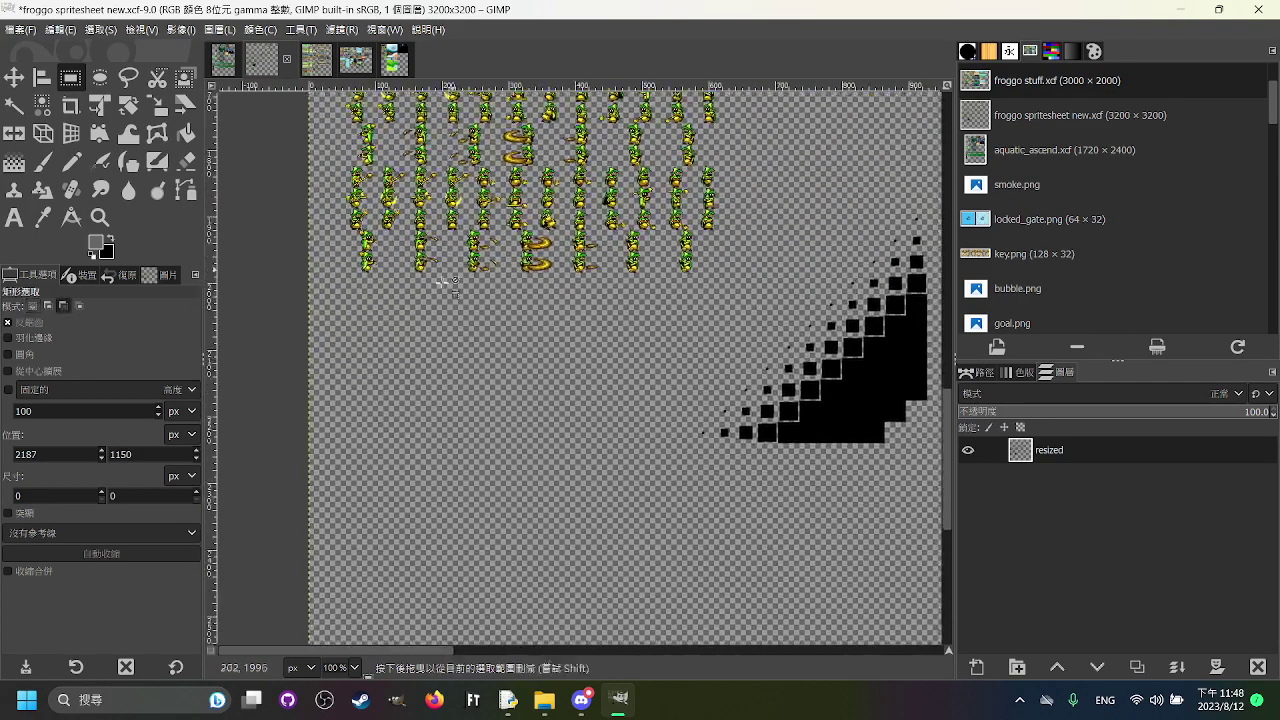
{"action": "scroll", "coordinate": [433, 327], "scroll_direction": "up", "scroll_amount": 1, "text": "ctrl"}
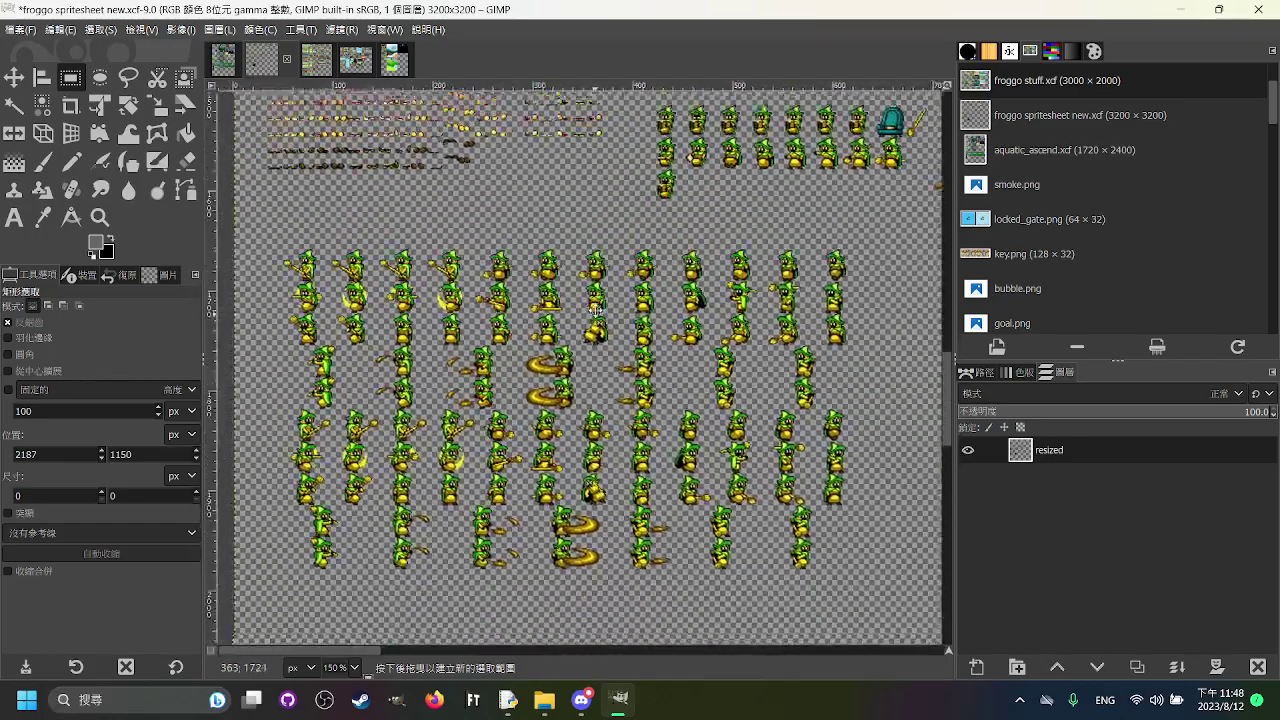
{"action": "scroll", "coordinate": [596, 311], "scroll_direction": "up", "scroll_amount": 1, "text": "ctrl"}
{"action": "left_click_drag", "start_coordinate": [734, 200], "coordinate": [570, 450]}
{"action": "scroll", "coordinate": [417, 462], "scroll_direction": "up", "scroll_amount": 2, "text": "ctrl"}
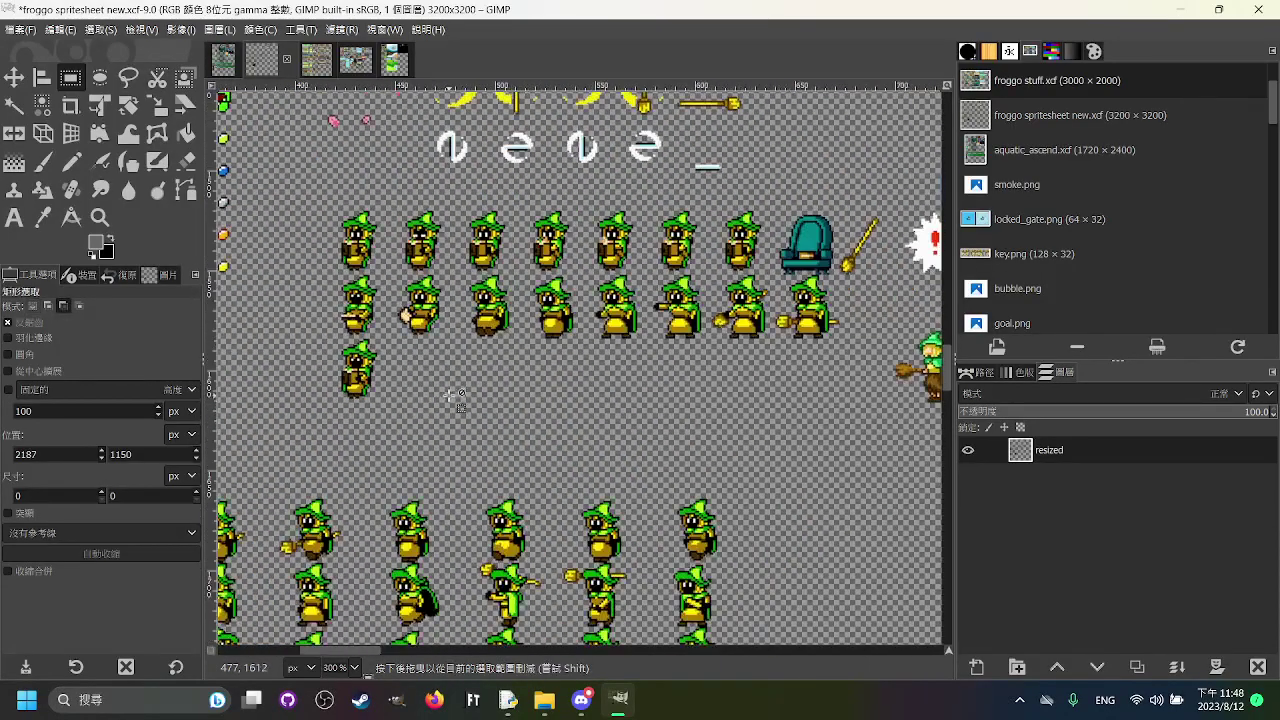
Step: Examine the green-hatted wizard animation rows and the item and creature groups across the sprite sheet's left half
{"action": "left_click_drag", "start_coordinate": [450, 385], "coordinate": [467, 372]}
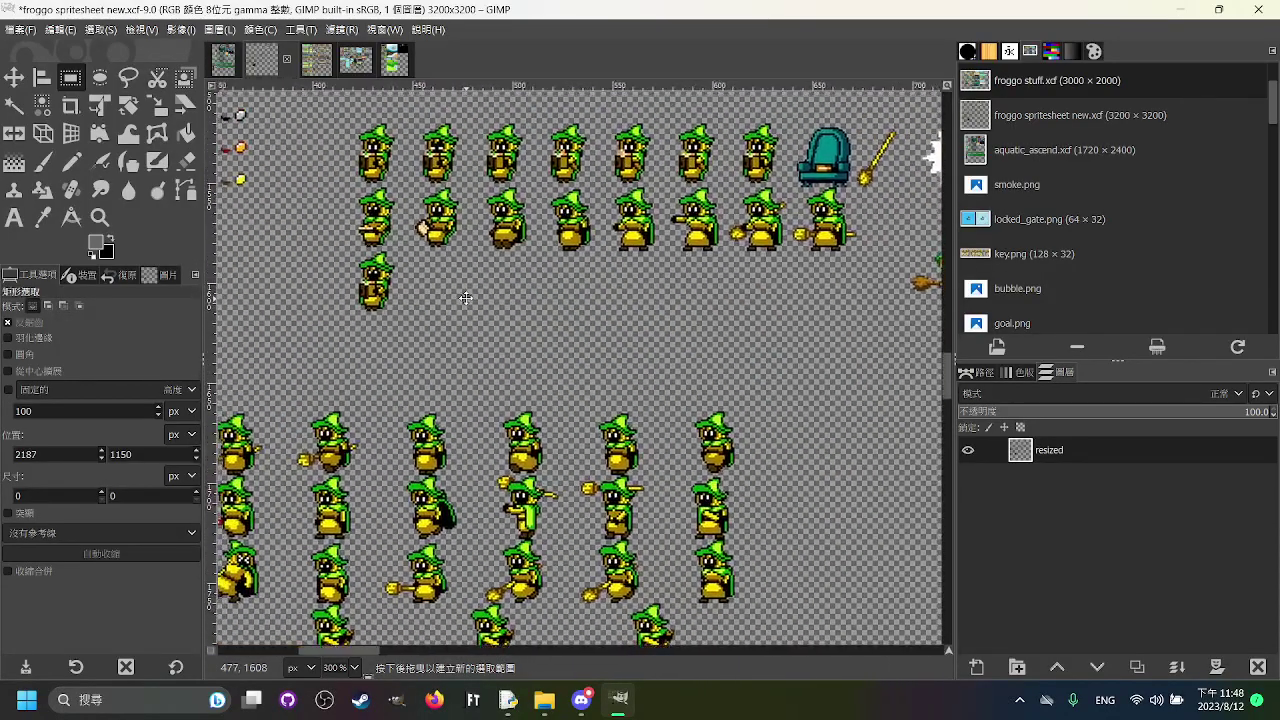
{"action": "left_click_drag", "start_coordinate": [466, 298], "coordinate": [549, 447]}
{"action": "left_click_drag", "start_coordinate": [558, 376], "coordinate": [538, 363]}
{"action": "scroll", "coordinate": [523, 372], "scroll_direction": "down", "scroll_amount": 1, "text": "ctrl"}
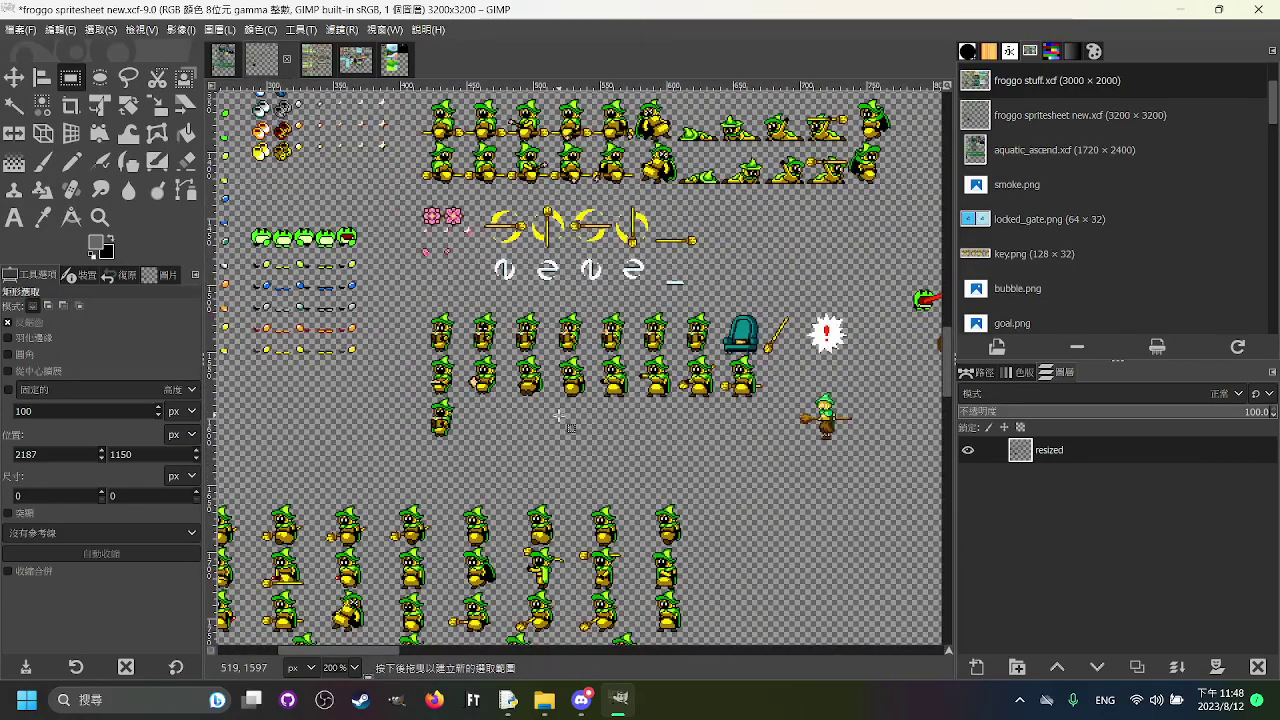
{"action": "left_click_drag", "start_coordinate": [560, 411], "coordinate": [687, 356]}
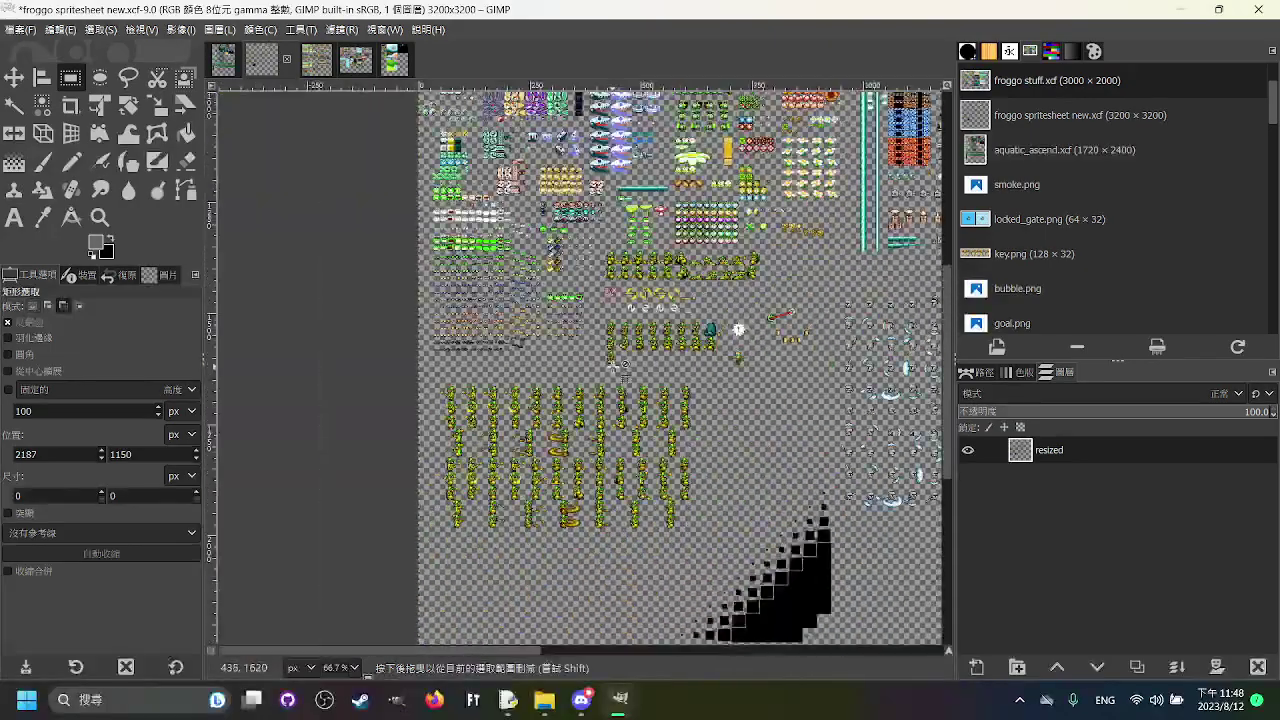
{"action": "scroll", "coordinate": [612, 362], "scroll_direction": "up", "scroll_amount": 1, "text": "ctrl"}
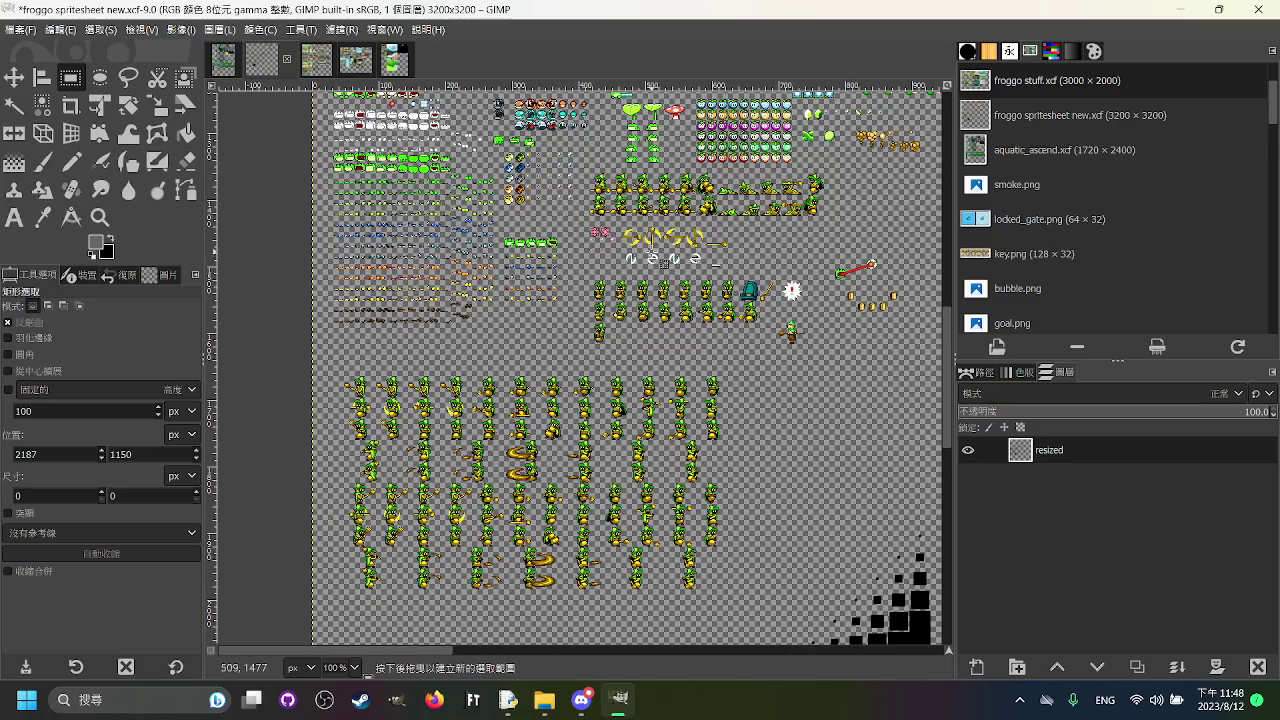
{"action": "left_click_drag", "start_coordinate": [645, 251], "coordinate": [563, 306]}
{"action": "scroll", "coordinate": [563, 305], "scroll_direction": "up", "scroll_amount": 10}
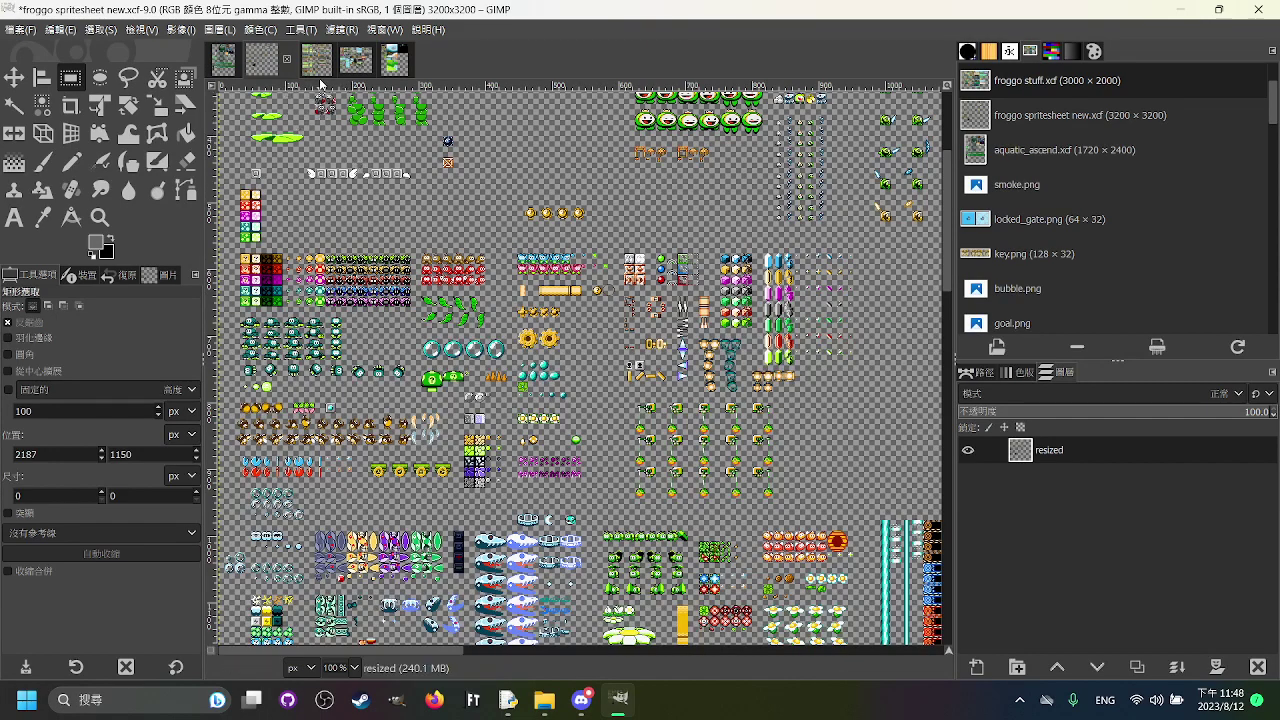
Step: Switch to the tilesheet.xcf image and show the grid over its tiles
{"action": "left_click", "coordinate": [317, 72]}
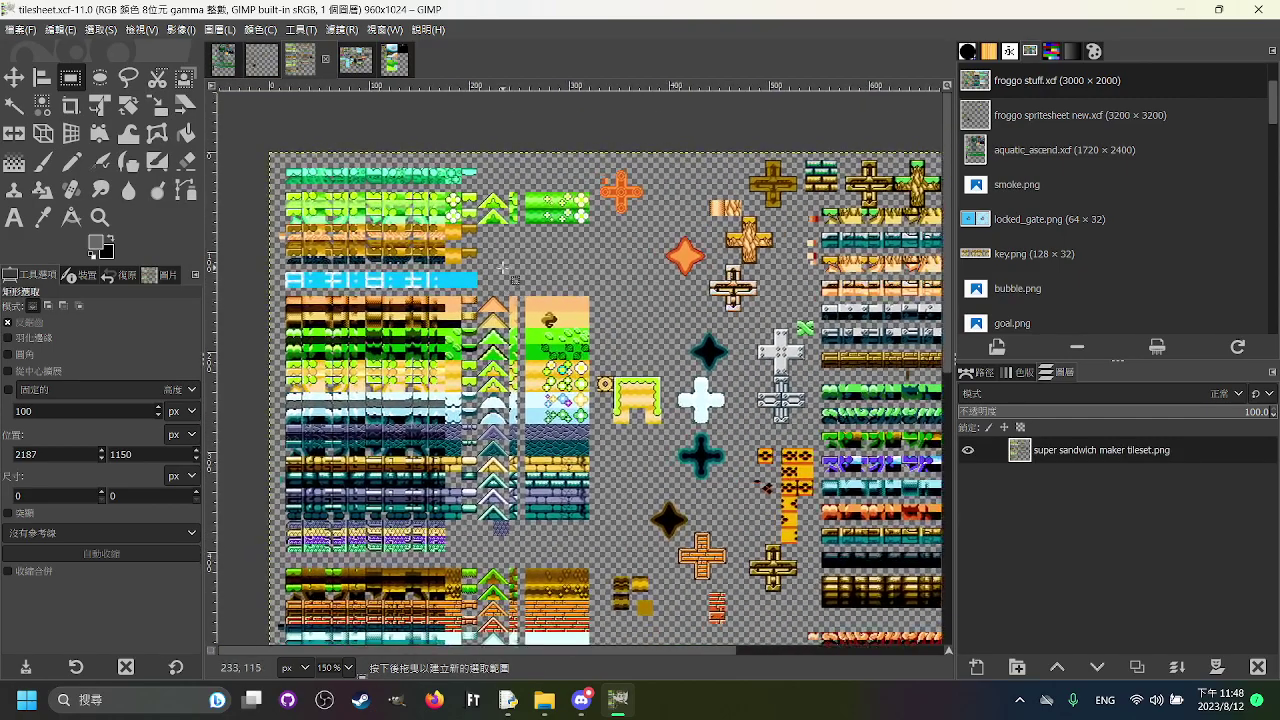
{"action": "scroll", "coordinate": [514, 267], "scroll_direction": "up", "scroll_amount": 4}
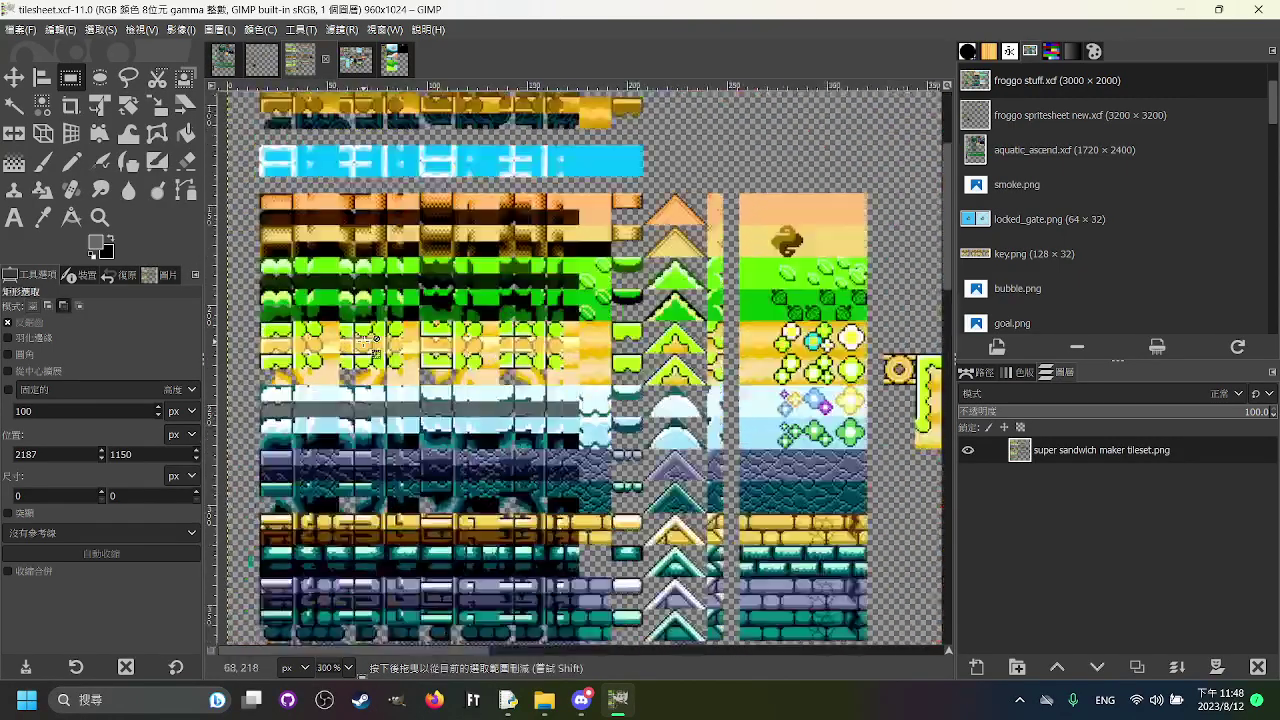
{"action": "scroll", "coordinate": [517, 317], "scroll_direction": "down", "scroll_amount": 1}
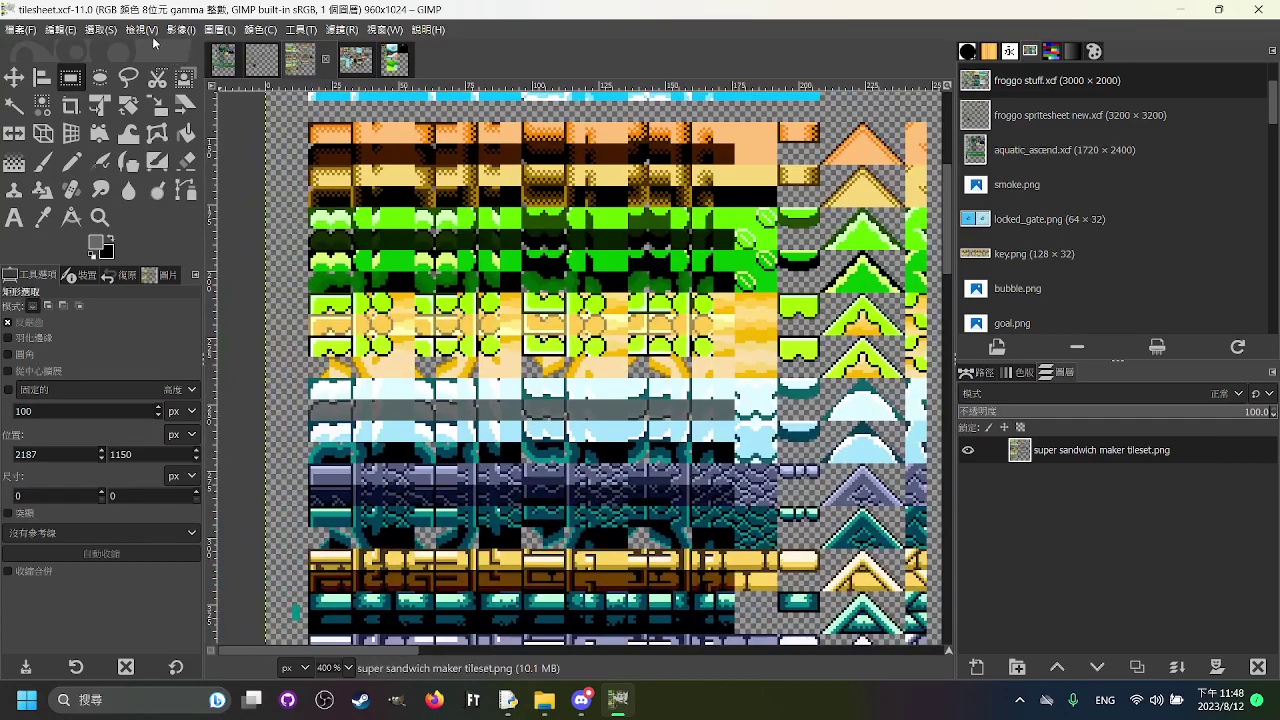
{"action": "left_click", "coordinate": [141, 29]}
{"action": "left_click", "coordinate": [183, 363]}
{"action": "scroll", "coordinate": [695, 313], "scroll_direction": "right", "scroll_amount": 5}
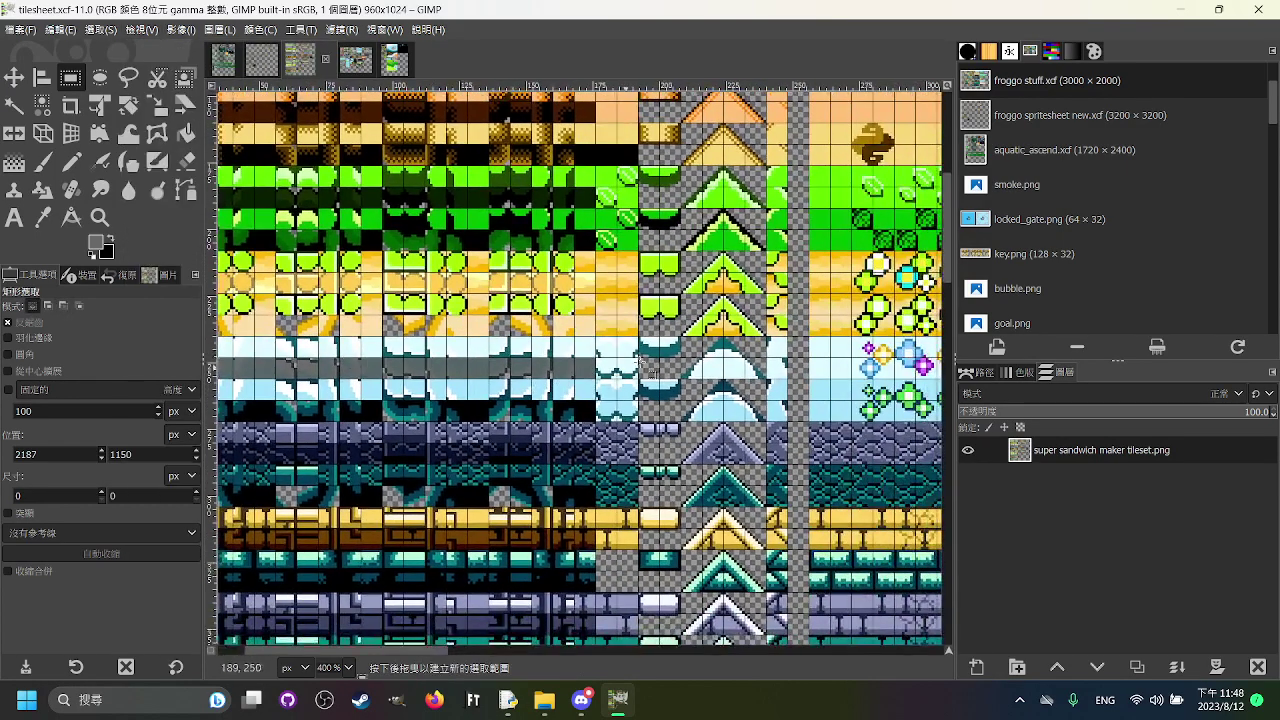
{"action": "scroll", "coordinate": [695, 313], "scroll_direction": "down", "scroll_amount": 1}
{"action": "scroll", "coordinate": [695, 313], "scroll_direction": "left", "scroll_amount": 5}
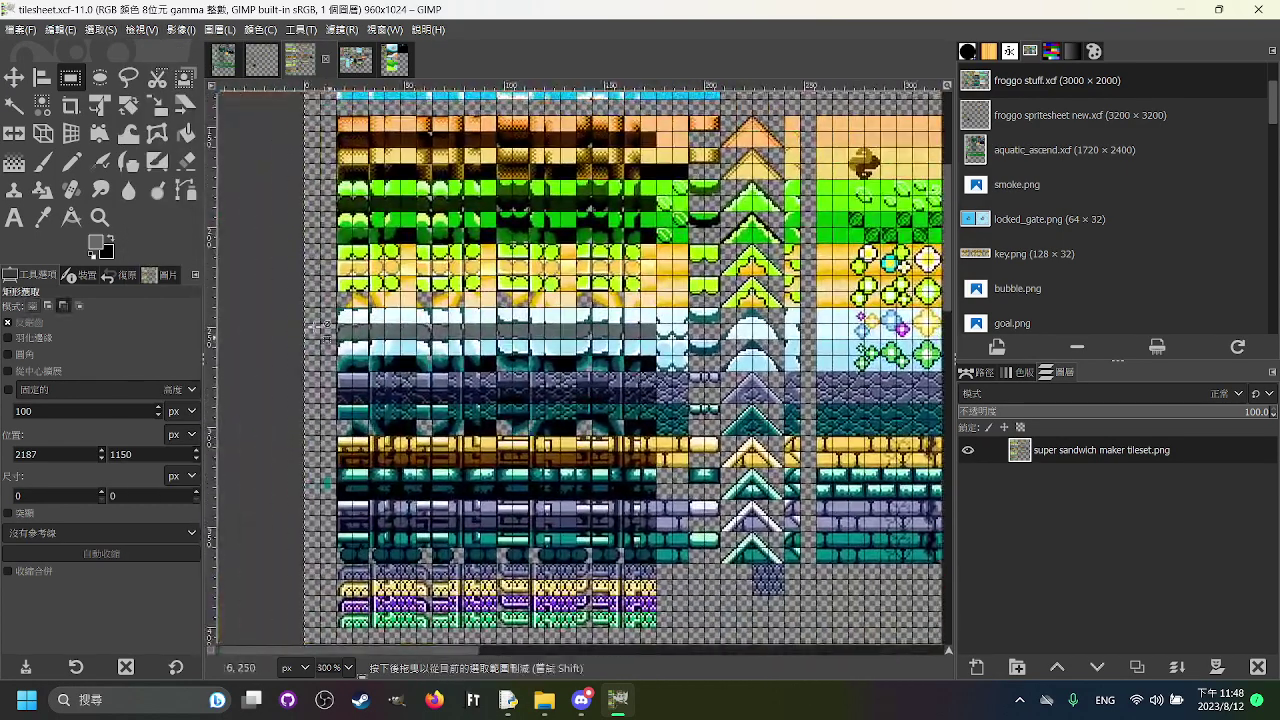
Step: Crop the tilesheet to the 304 × 16 px snow tile row at position 16, 240, and undo the crop
{"action": "scroll", "coordinate": [695, 313], "scroll_direction": "up", "scroll_amount": 2}
{"action": "left_click", "coordinate": [66, 112]}
{"action": "scroll", "coordinate": [385, 303], "scroll_direction": "up", "scroll_amount": 3}
{"action": "left_click_drag", "start_coordinate": [285, 270], "coordinate": [796, 428]}
{"action": "key", "text": "Return"}
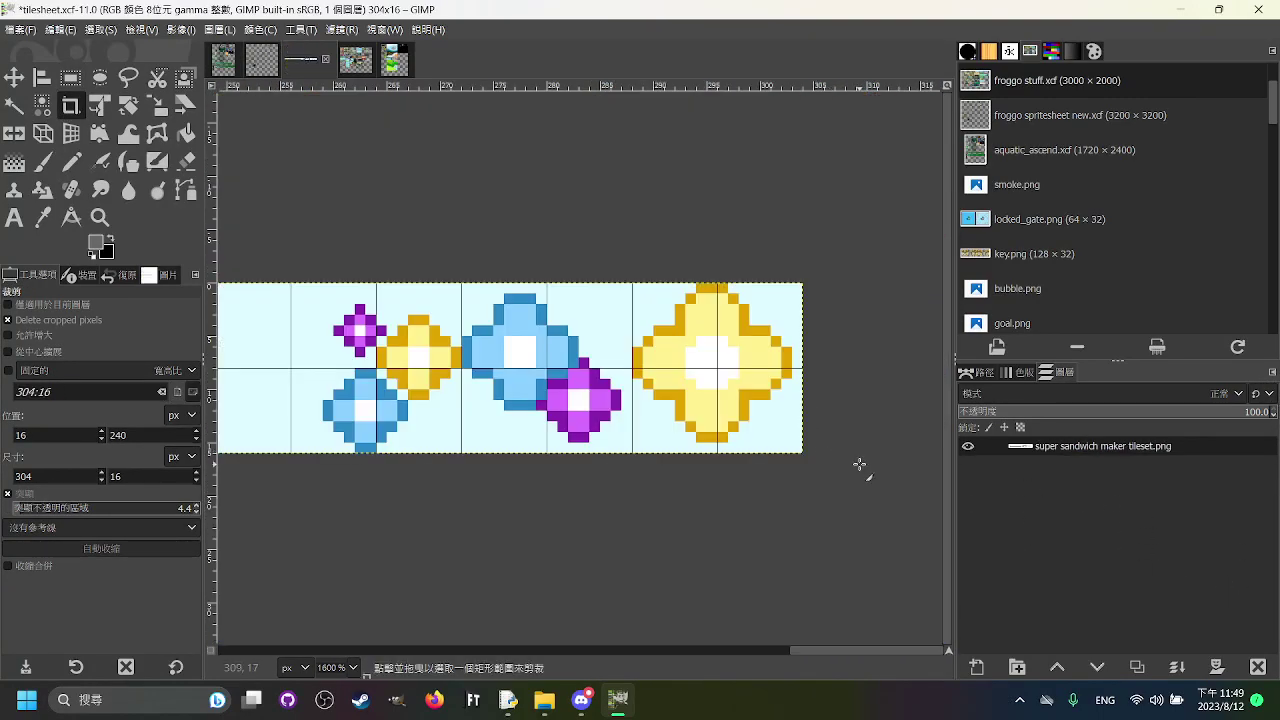
{"action": "key", "text": "ctrl+z"}
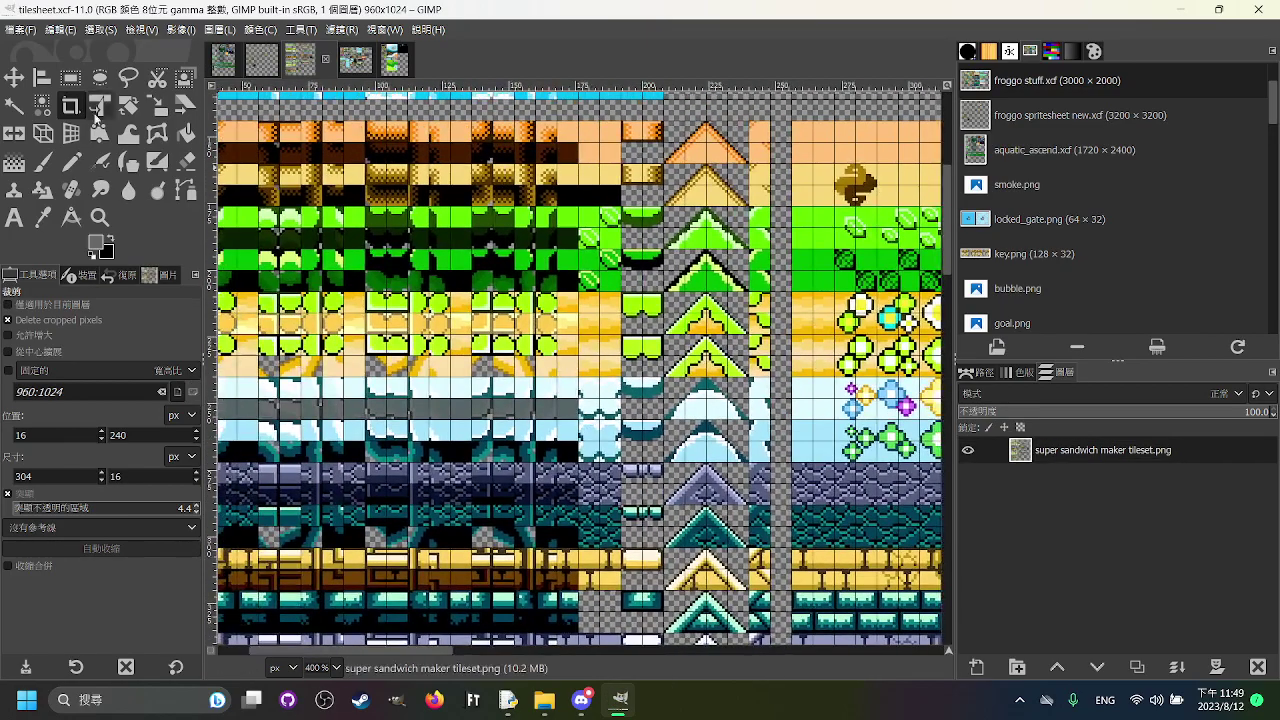
Step: Frame a thin strip of the upper snow tile row with a rectangular selection of about 177 × 3 px, and clear it
{"action": "left_click", "coordinate": [70, 78]}
{"action": "scroll", "coordinate": [482, 297], "scroll_direction": "down", "scroll_amount": 2}
{"action": "scroll", "coordinate": [482, 297], "scroll_direction": "right", "scroll_amount": 2}
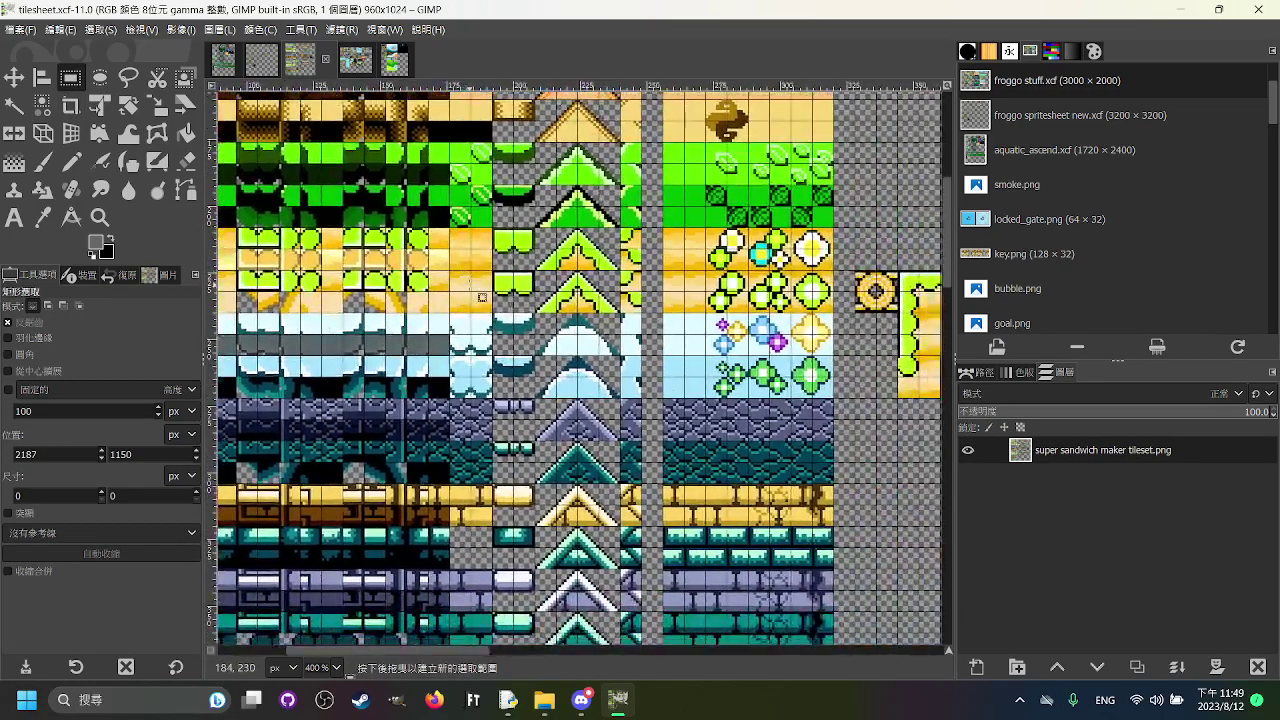
{"action": "left_click_drag", "start_coordinate": [332, 351], "coordinate": [690, 368]}
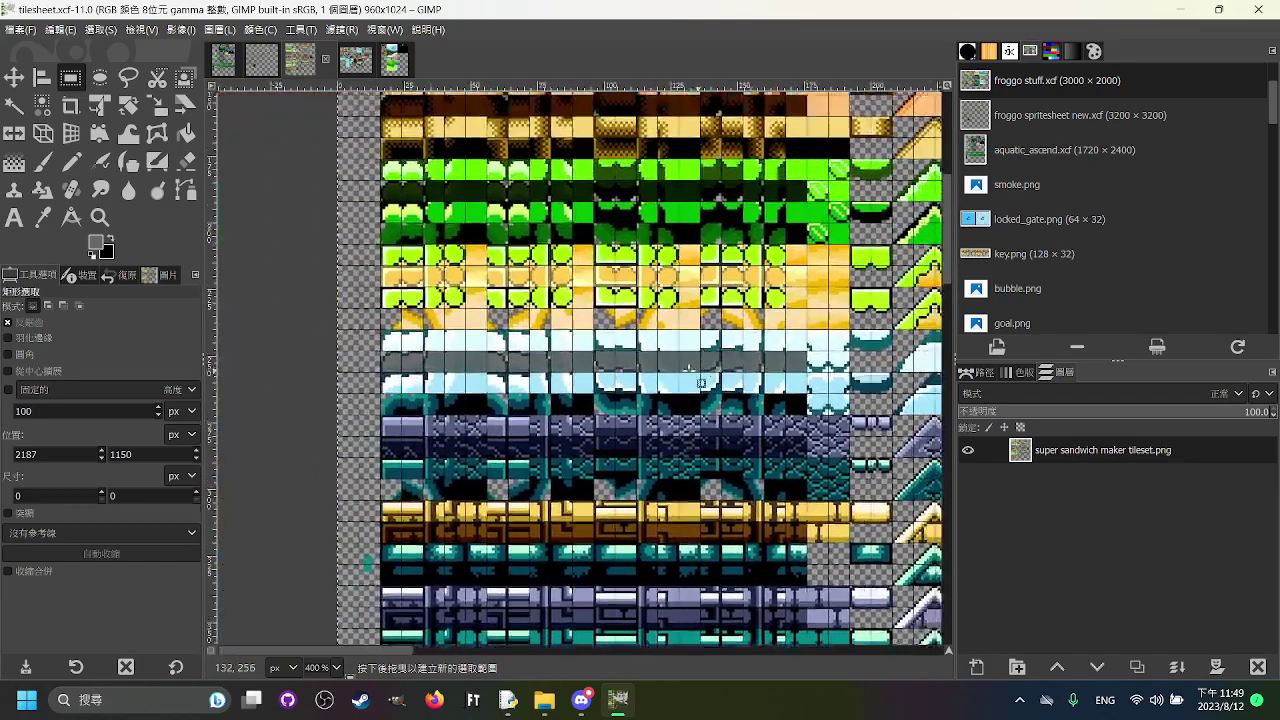
{"action": "scroll", "coordinate": [607, 343], "scroll_direction": "up", "scroll_amount": 1}
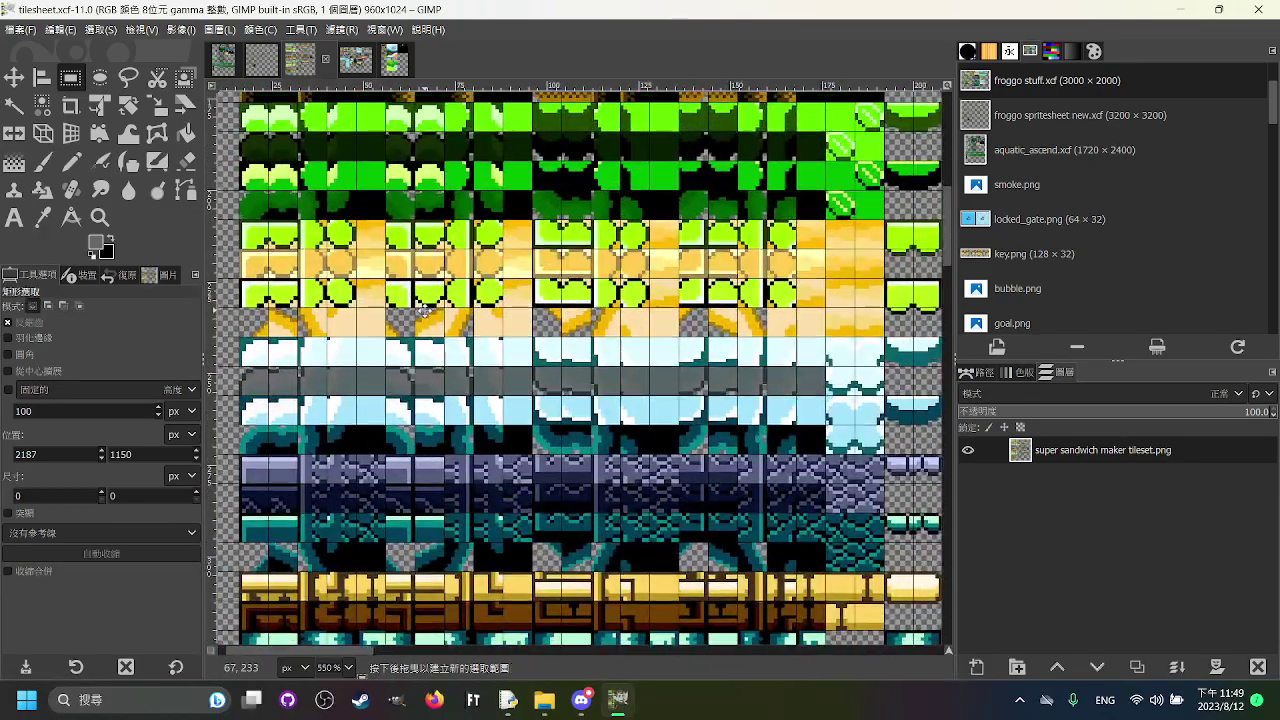
{"action": "scroll", "coordinate": [447, 307], "scroll_direction": "down", "scroll_amount": 1}
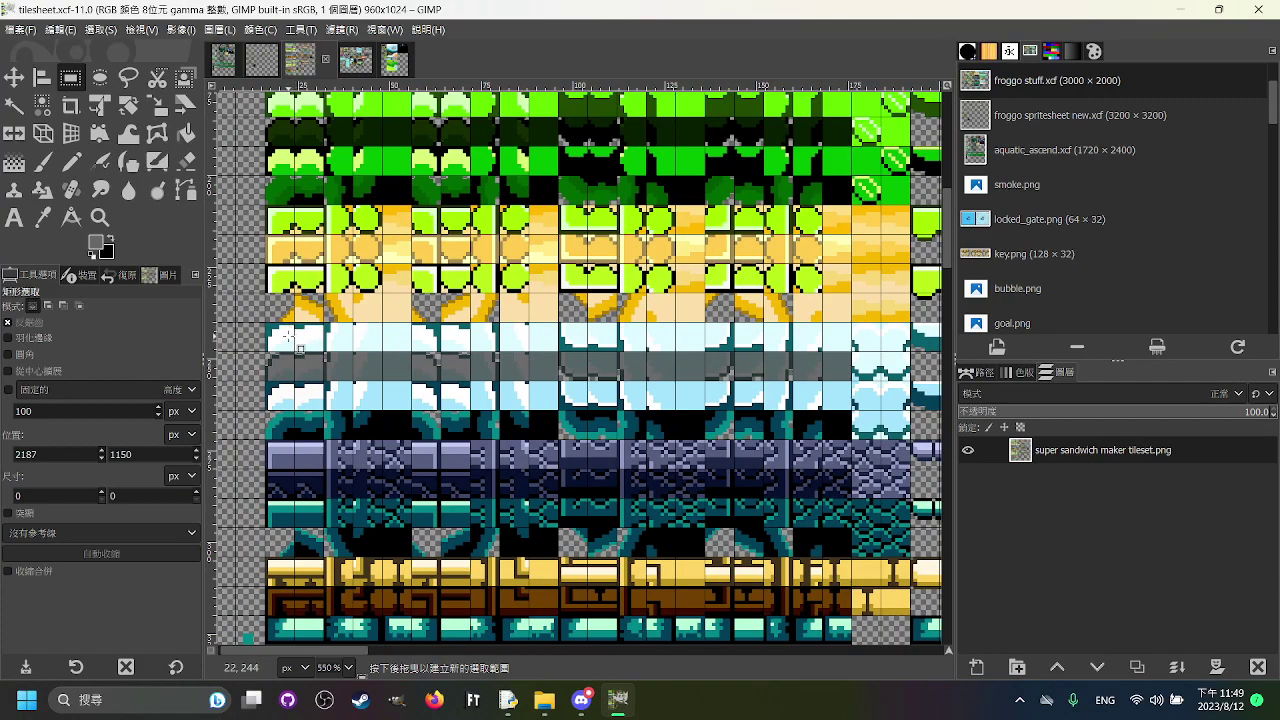
{"action": "scroll", "coordinate": [288, 337], "scroll_direction": "up", "scroll_amount": 1}
{"action": "left_click_drag", "start_coordinate": [288, 337], "coordinate": [868, 348]}
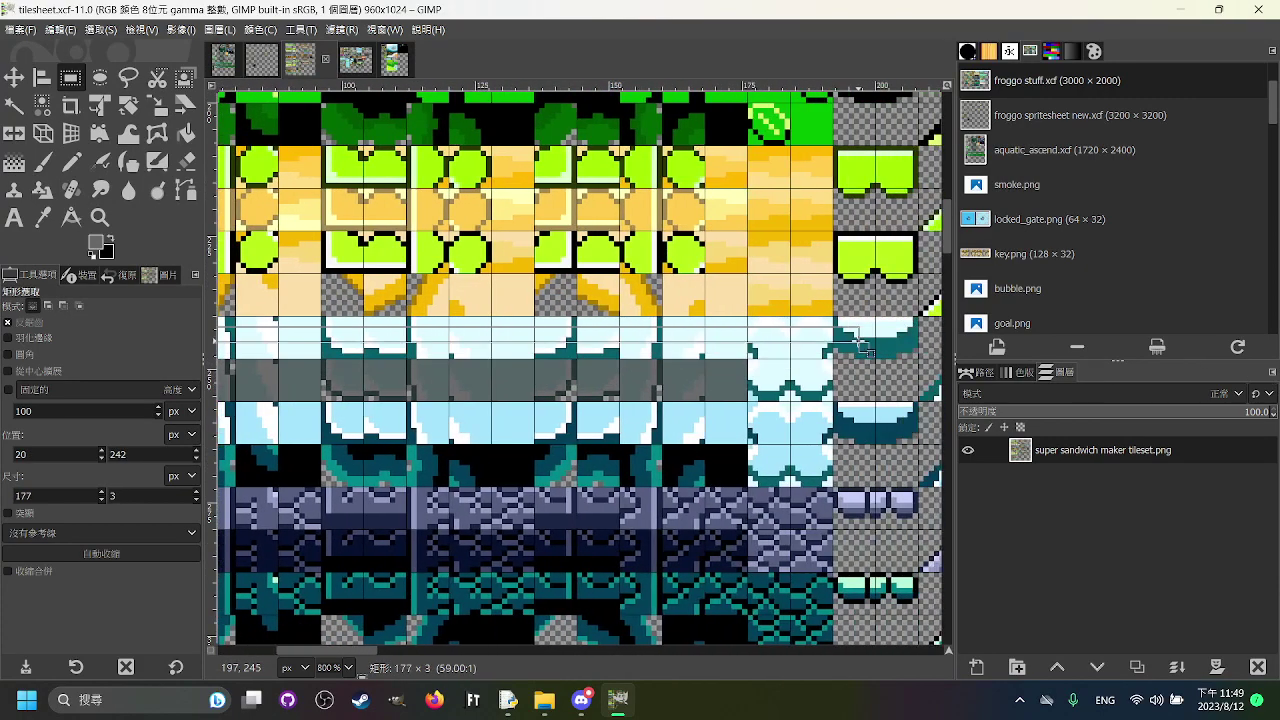
{"action": "left_click_drag", "start_coordinate": [731, 352], "coordinate": [731, 350]}
{"action": "left_click", "coordinate": [769, 370]}
Step: Frame the main run of the upper snow tile row with a selection of about 160 × 8 px, and clear it
{"action": "scroll", "coordinate": [768, 370], "scroll_direction": "down", "scroll_amount": 1}
{"action": "left_click_drag", "start_coordinate": [590, 341], "coordinate": [657, 320]}
{"action": "scroll", "coordinate": [331, 298], "scroll_direction": "up", "scroll_amount": 3}
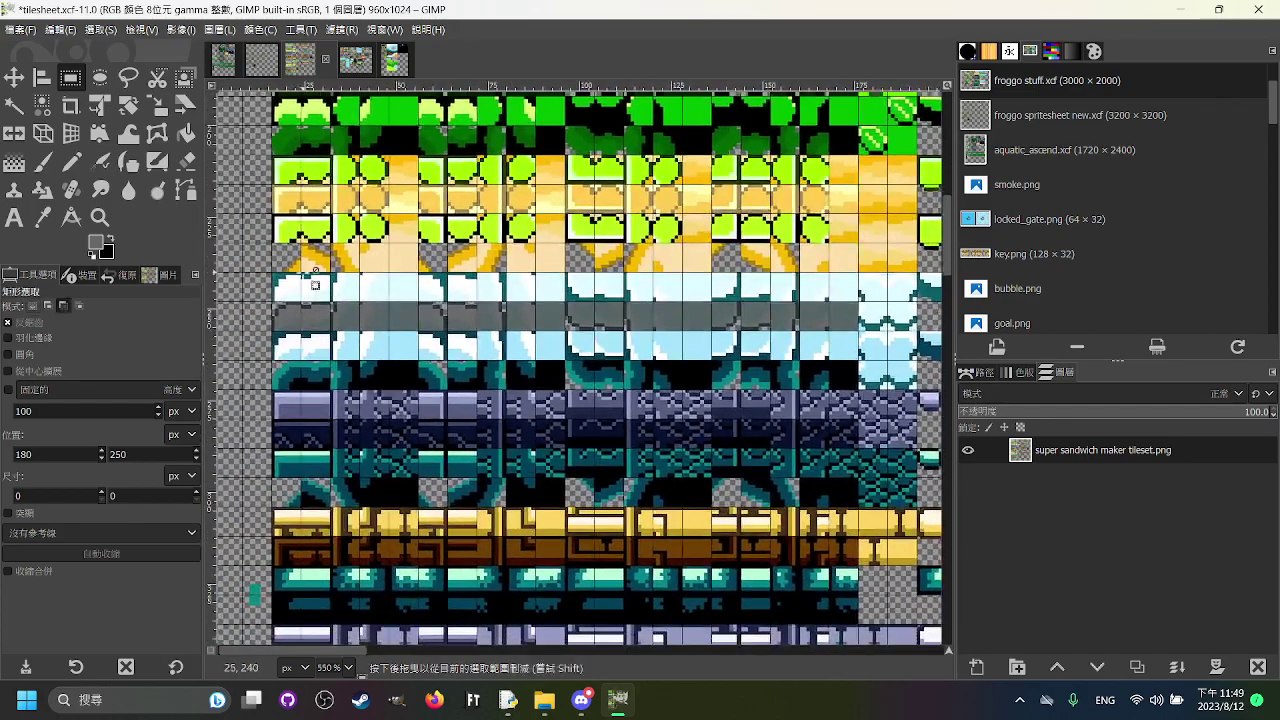
{"action": "left_click_drag", "start_coordinate": [262, 274], "coordinate": [697, 338]}
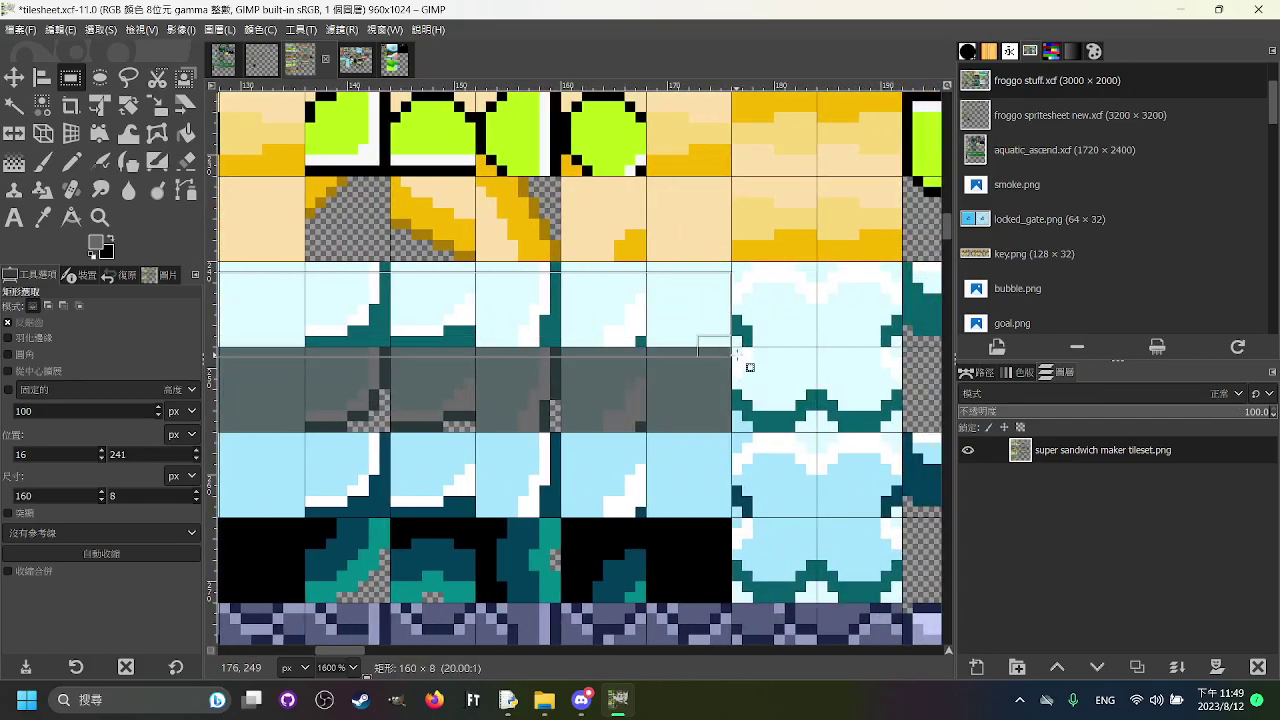
{"action": "scroll", "coordinate": [703, 368], "scroll_direction": "down", "scroll_amount": 2}
{"action": "left_click", "coordinate": [557, 397]}
{"action": "left_click_drag", "start_coordinate": [477, 369], "coordinate": [771, 373]}
{"action": "left_click_drag", "start_coordinate": [404, 373], "coordinate": [524, 373]}
{"action": "scroll", "coordinate": [523, 373], "scroll_direction": "down", "scroll_amount": 3}
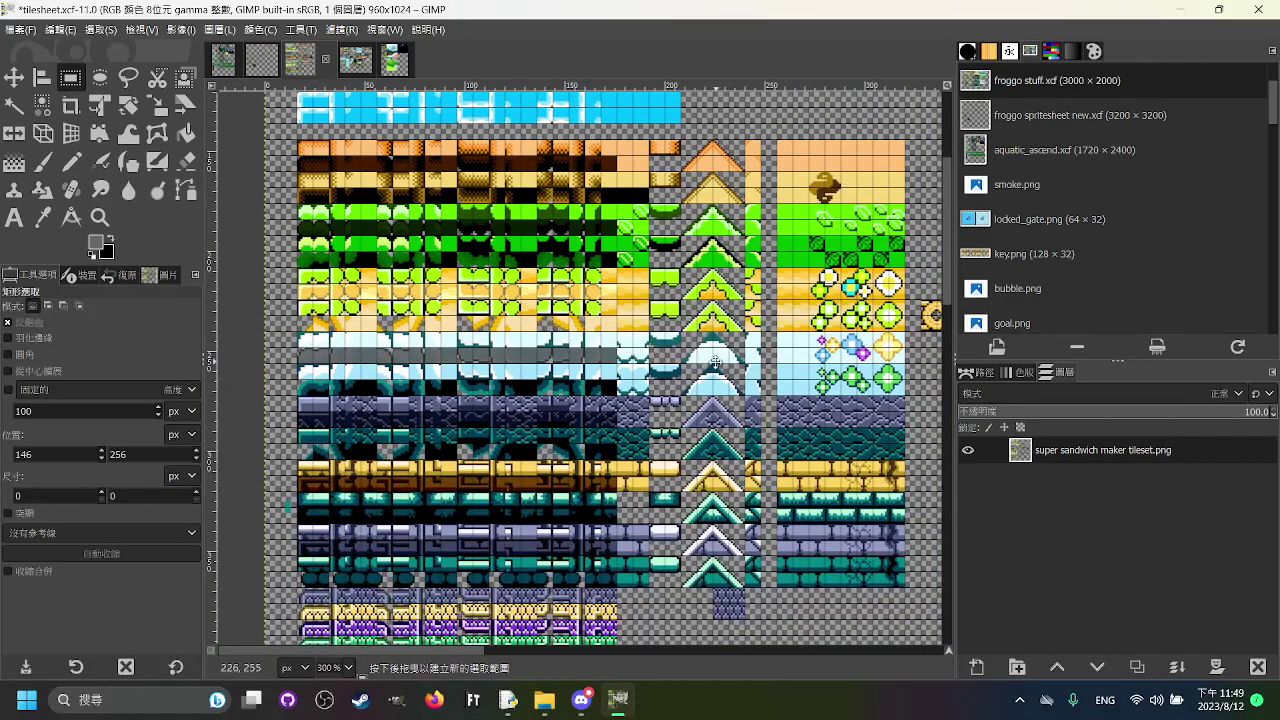
Step: Frame the light and grey snow tile rows together with a selection of about 157 × 19 px, and clear it
{"action": "scroll", "coordinate": [717, 362], "scroll_direction": "up", "scroll_amount": 1}
{"action": "left_click_drag", "start_coordinate": [301, 371], "coordinate": [561, 410]}
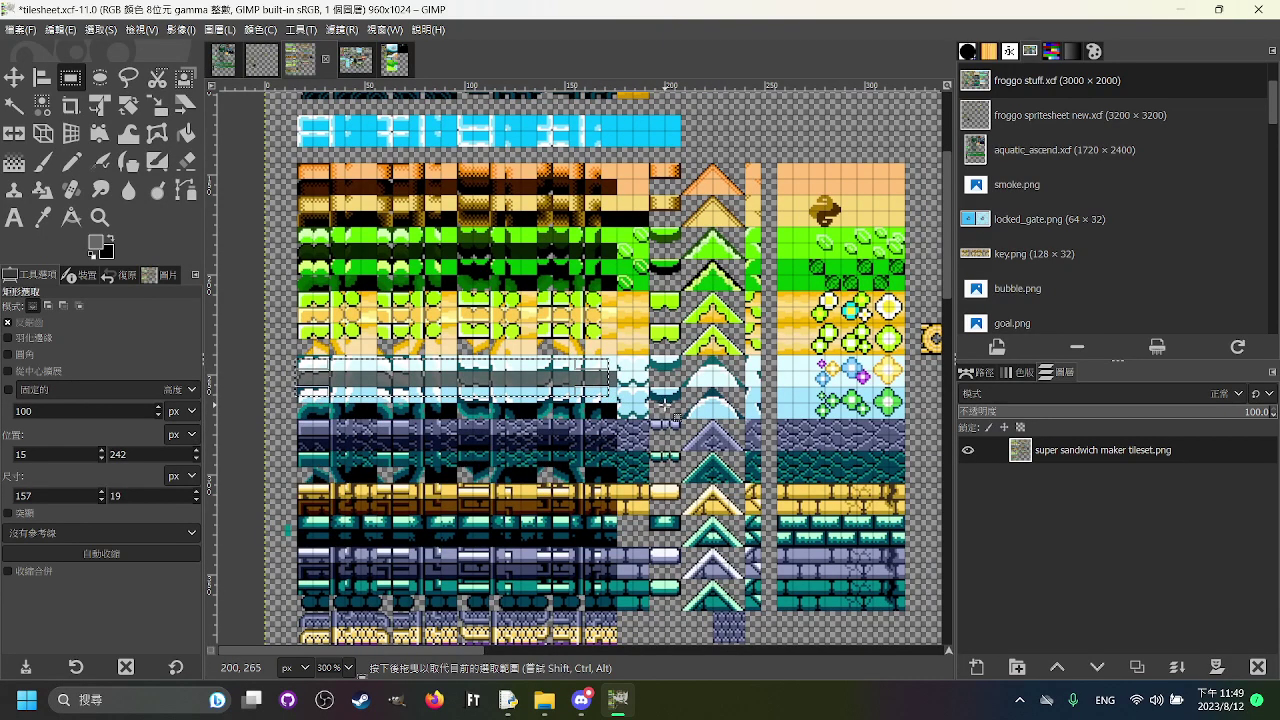
{"action": "scroll", "coordinate": [450, 284], "scroll_direction": "up", "scroll_amount": 2}
{"action": "scroll", "coordinate": [612, 316], "scroll_direction": "right", "scroll_amount": 5}
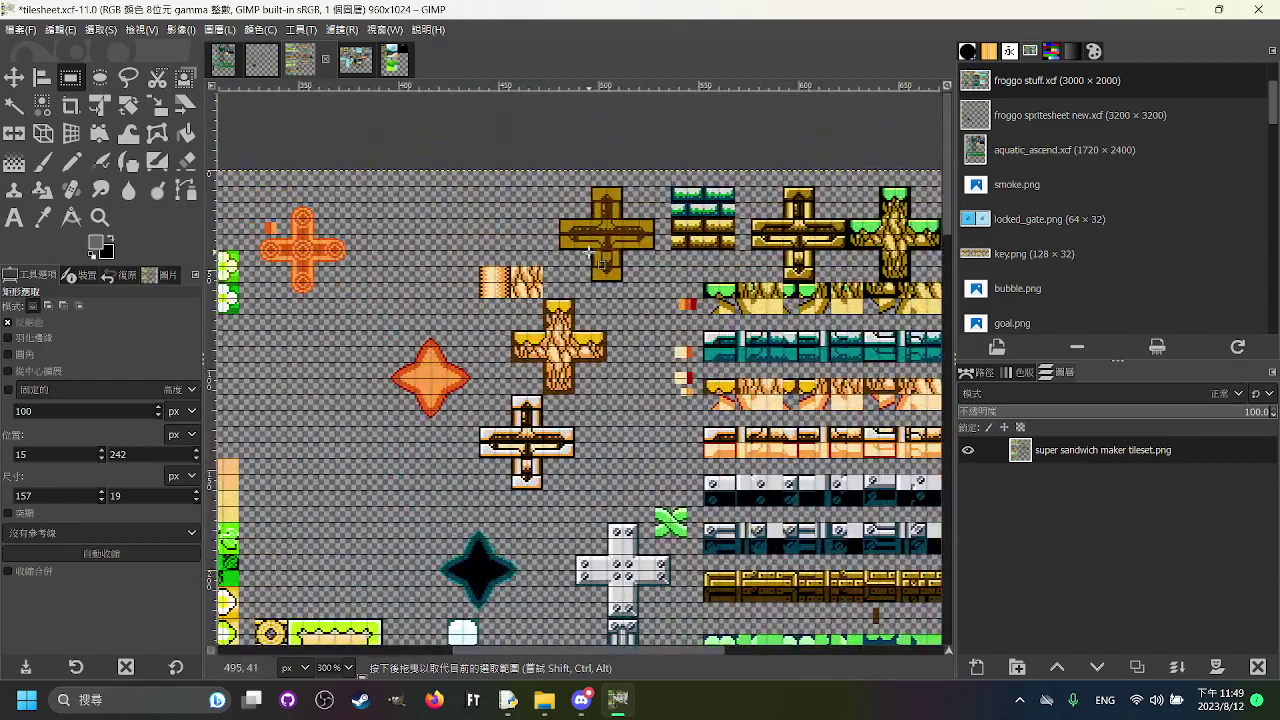
{"action": "left_click", "coordinate": [590, 252]}
Step: Try out rectangular selections on parts of the cross-shaped tiles, including one of about 7 × 8 px, and undo them
{"action": "scroll", "coordinate": [421, 236], "scroll_direction": "up", "scroll_amount": 4}
{"action": "left_click_drag", "start_coordinate": [421, 236], "coordinate": [524, 426]}
{"action": "left_click_drag", "start_coordinate": [482, 330], "coordinate": [383, 320]}
{"action": "key", "text": "ctrl+z"}
{"action": "left_click_drag", "start_coordinate": [552, 299], "coordinate": [552, 299]}
{"action": "left_click_drag", "start_coordinate": [532, 256], "coordinate": [380, 389]}
{"action": "key", "text": "ctrl+z"}
{"action": "key", "text": "ctrl+z"}
Step: Examine the cross-shaped pieces, the terrain rows on the tilesheet's right side, and the leafy and flower blocks lower down
{"action": "scroll", "coordinate": [484, 356], "scroll_direction": "down", "scroll_amount": 2}
{"action": "scroll", "coordinate": [494, 352], "scroll_direction": "down", "scroll_amount": 4}
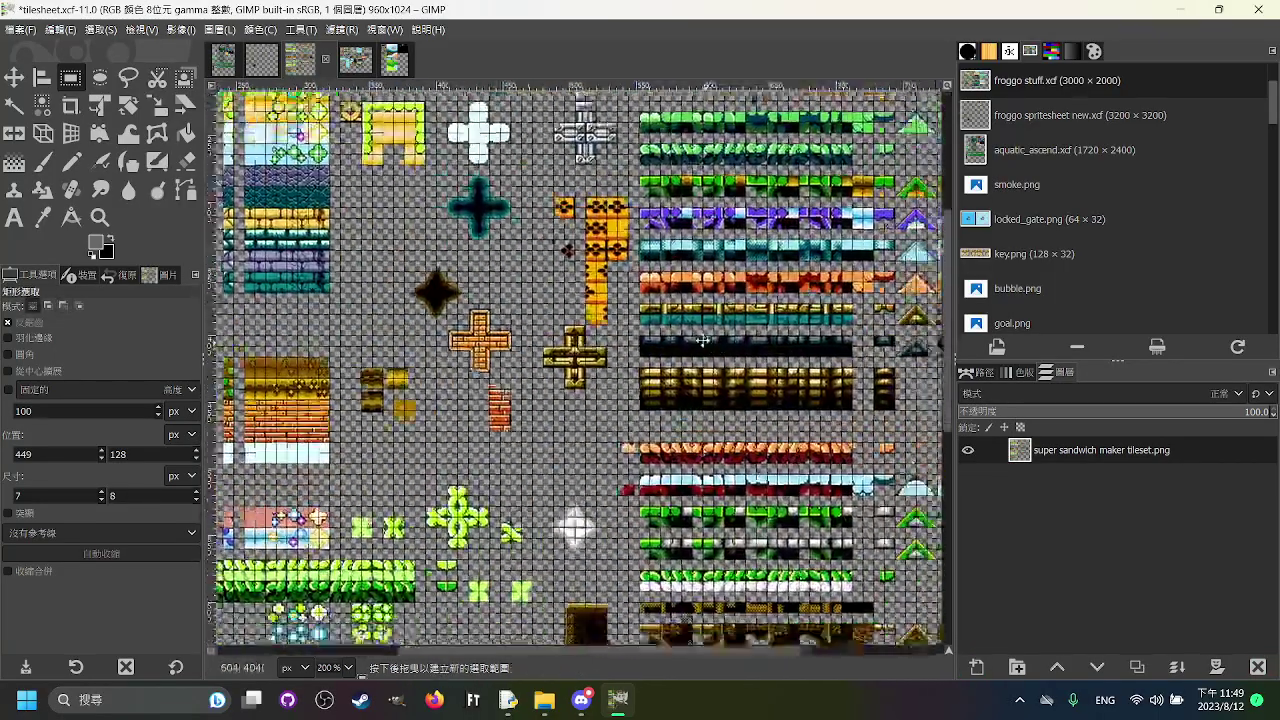
{"action": "left_click_drag", "start_coordinate": [703, 341], "coordinate": [480, 135]}
{"action": "scroll", "coordinate": [683, 421], "scroll_direction": "up", "scroll_amount": 1}
{"action": "scroll", "coordinate": [683, 421], "scroll_direction": "up", "scroll_amount": 1}
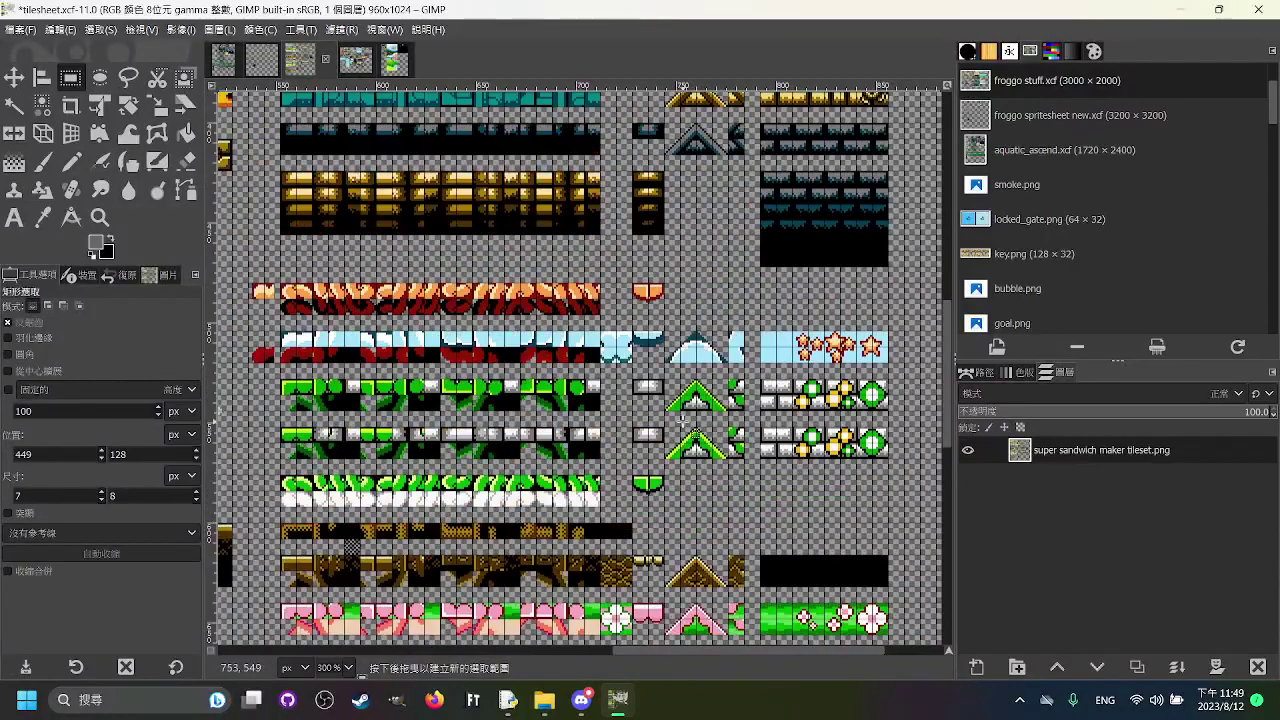
{"action": "scroll", "coordinate": [682, 420], "scroll_direction": "up", "scroll_amount": 3}
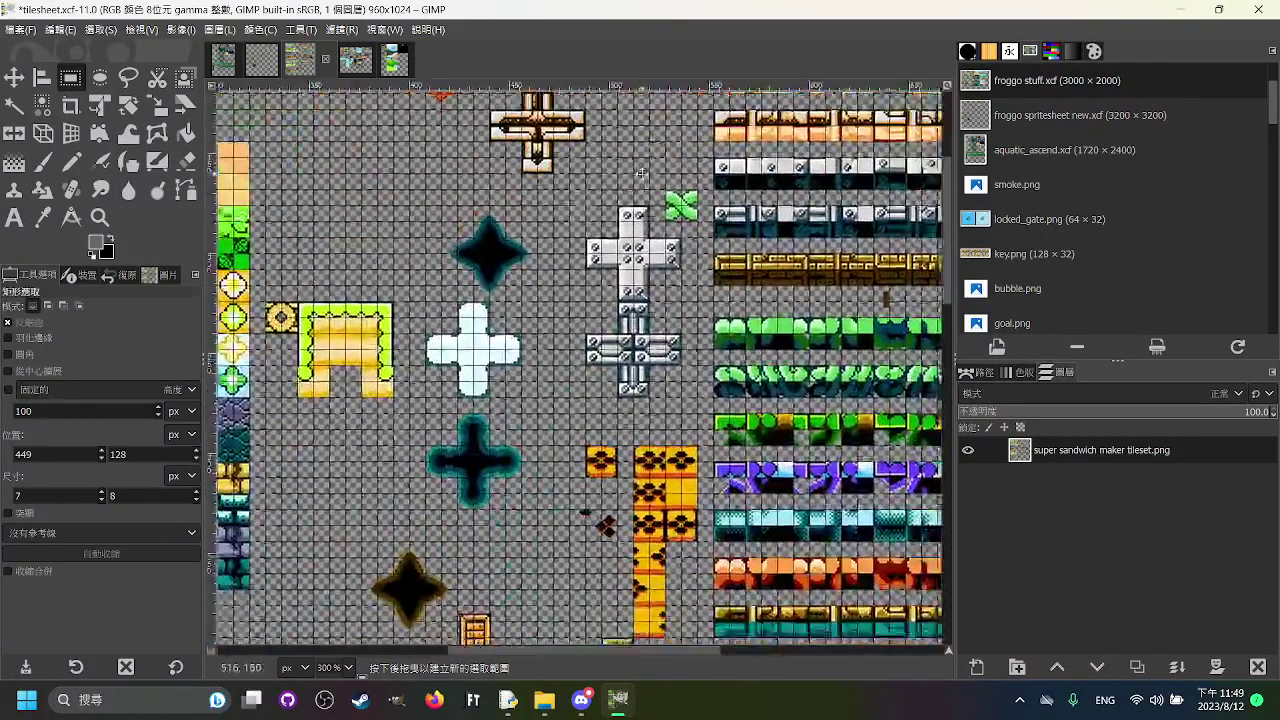
{"action": "scroll", "coordinate": [641, 173], "scroll_direction": "down", "scroll_amount": 20}
{"action": "scroll", "coordinate": [520, 270], "scroll_direction": "left", "scroll_amount": 7}
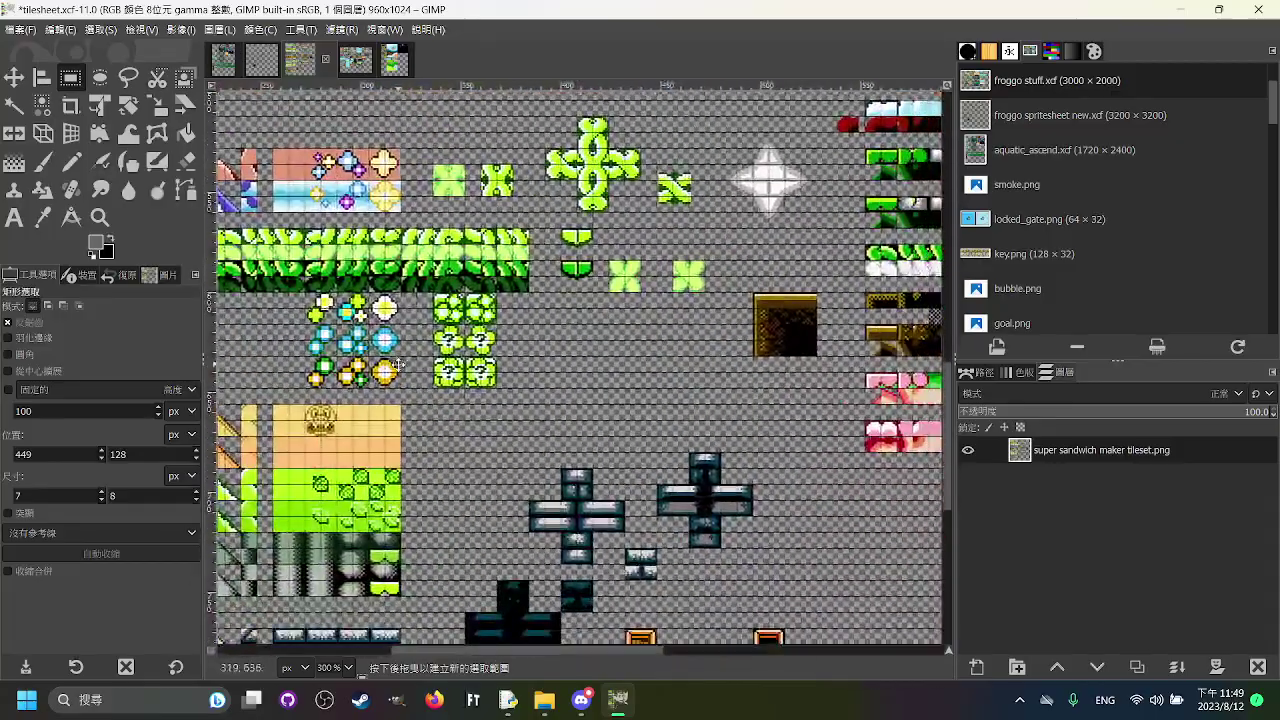
{"action": "left_click_drag", "start_coordinate": [398, 365], "coordinate": [368, 295]}
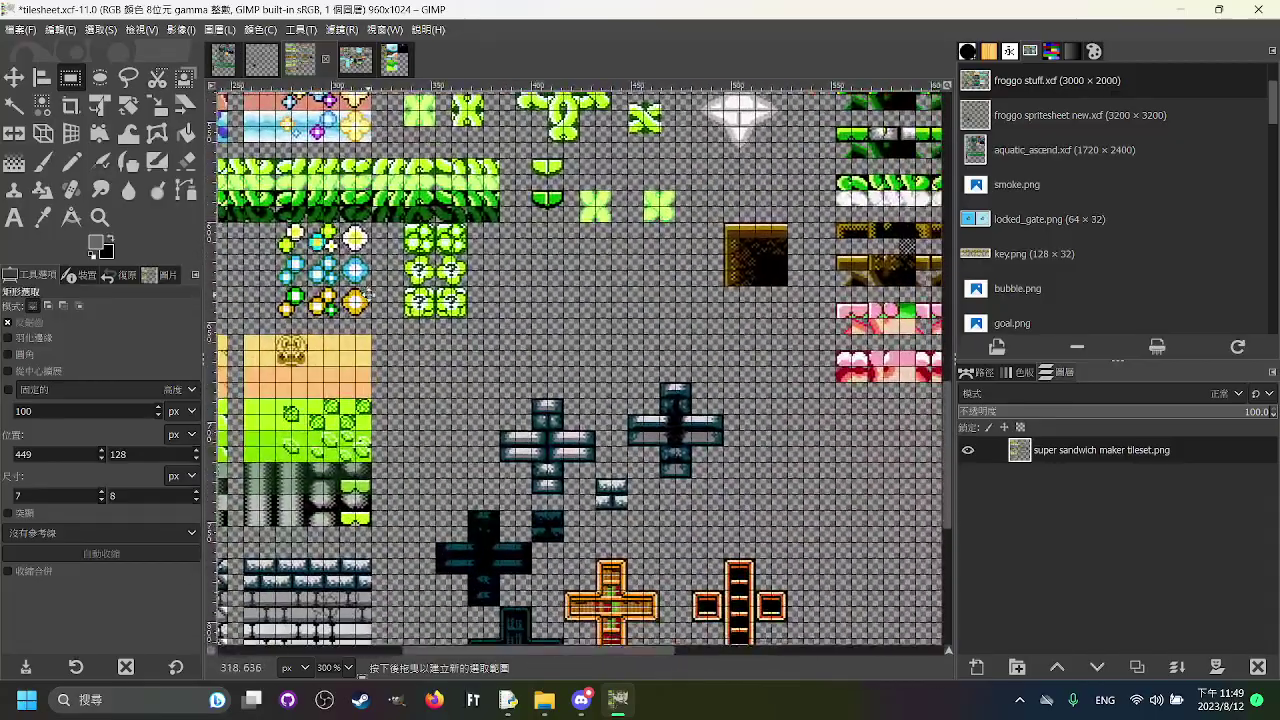
Step: Examine the white pipe, orange brick and gold block tiles in froggo spritesheet new.xcf, and return to the tilesheet image
{"action": "left_click", "coordinate": [261, 60]}
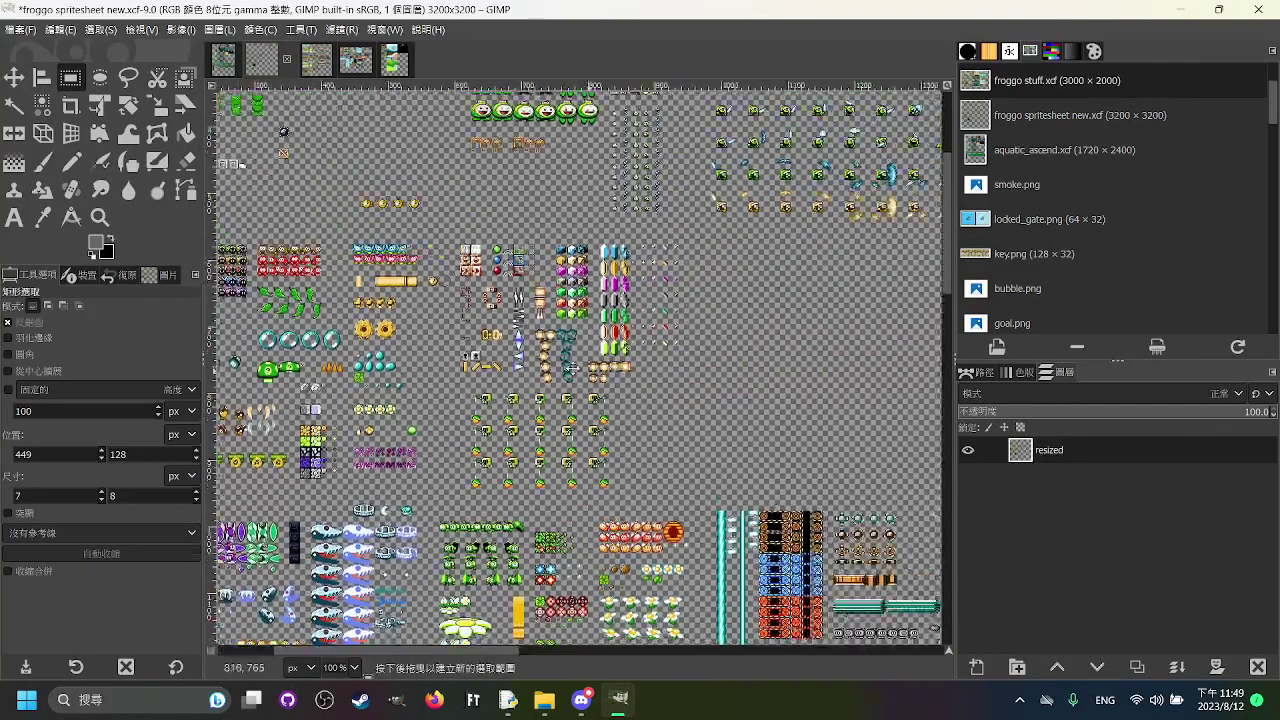
{"action": "scroll", "coordinate": [811, 160], "scroll_direction": "up", "scroll_amount": 5}
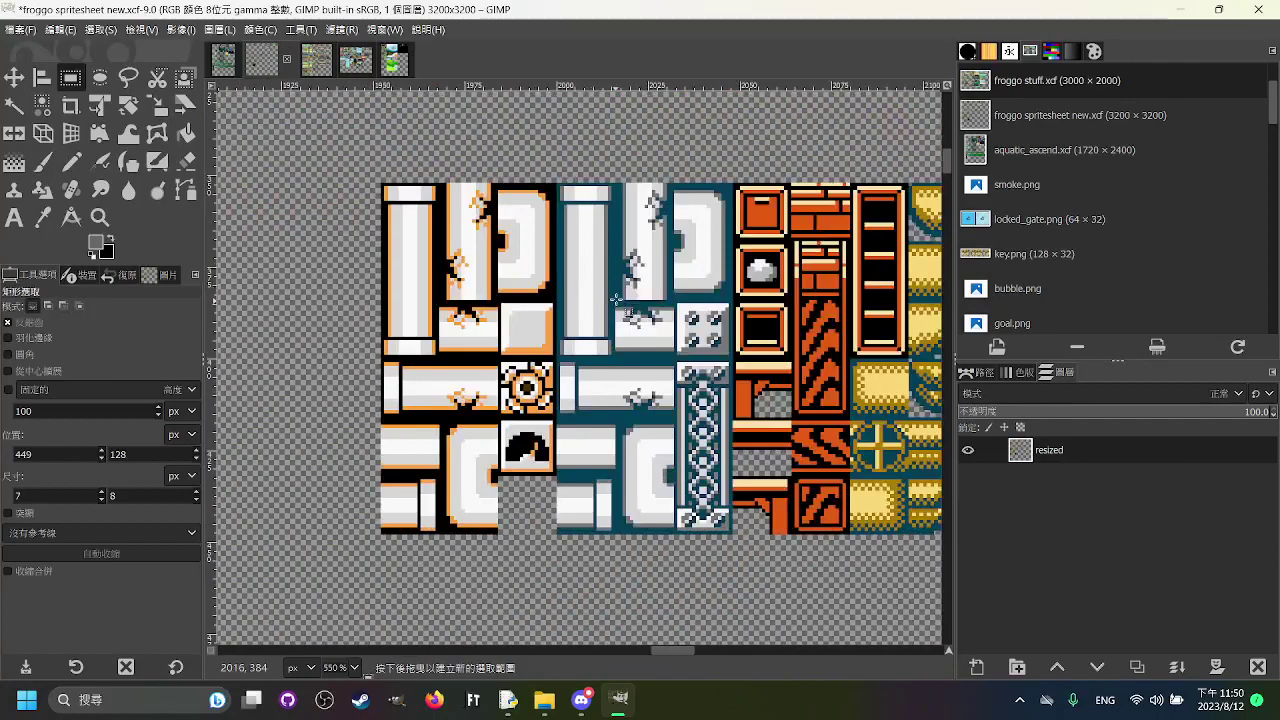
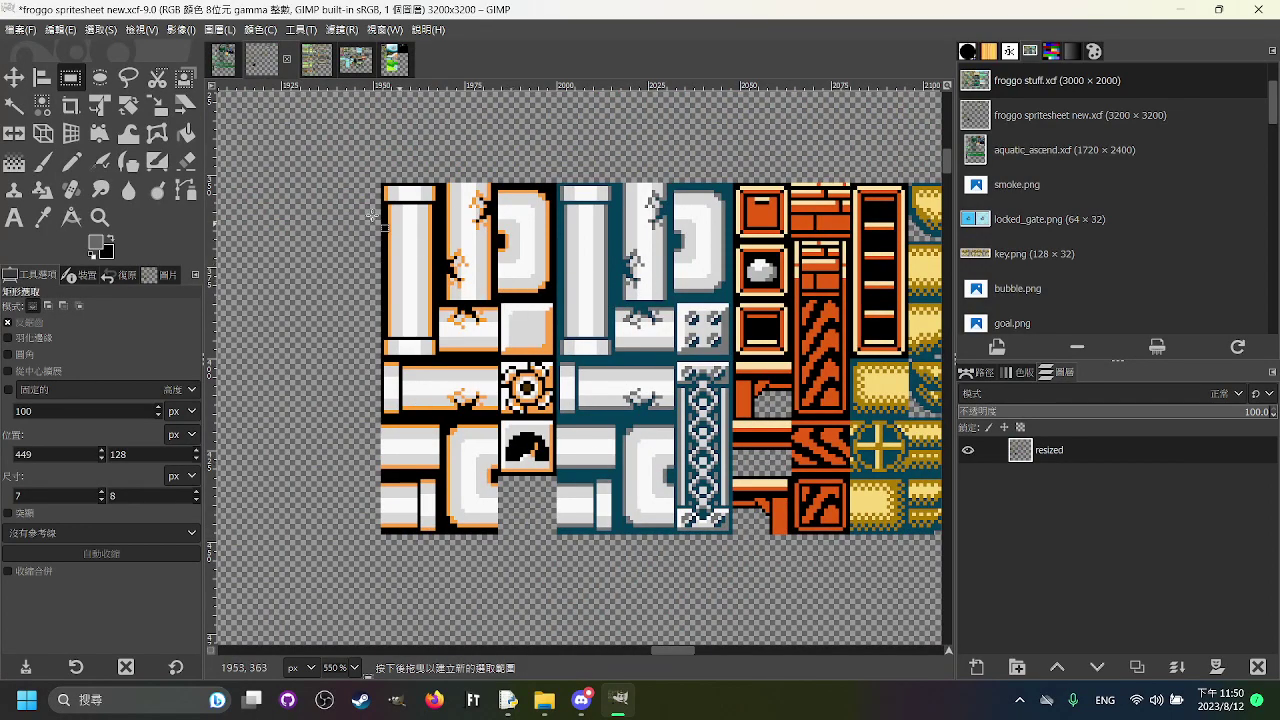
{"action": "left_click", "coordinate": [314, 67]}
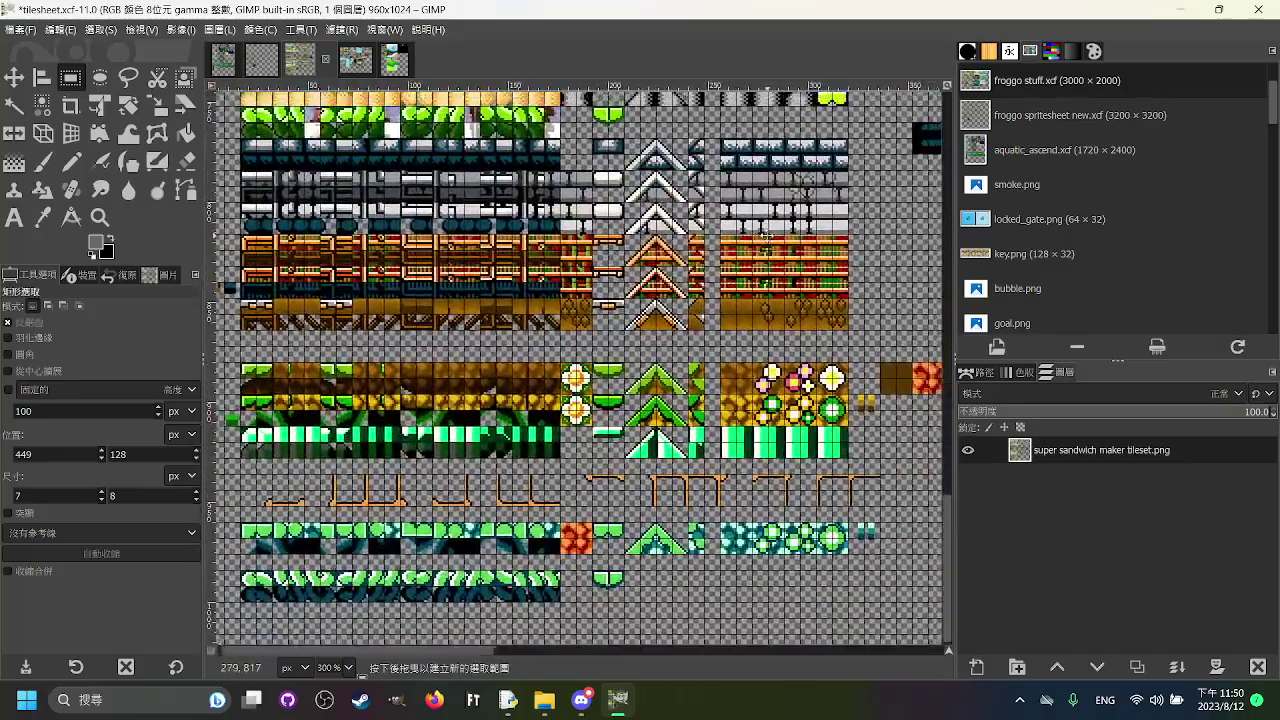
Step: Examine the tilesheet's brick, leaf, flower block, sand and snow tile rows from its lower part up to its upper part
{"action": "left_click_drag", "start_coordinate": [767, 237], "coordinate": [757, 258]}
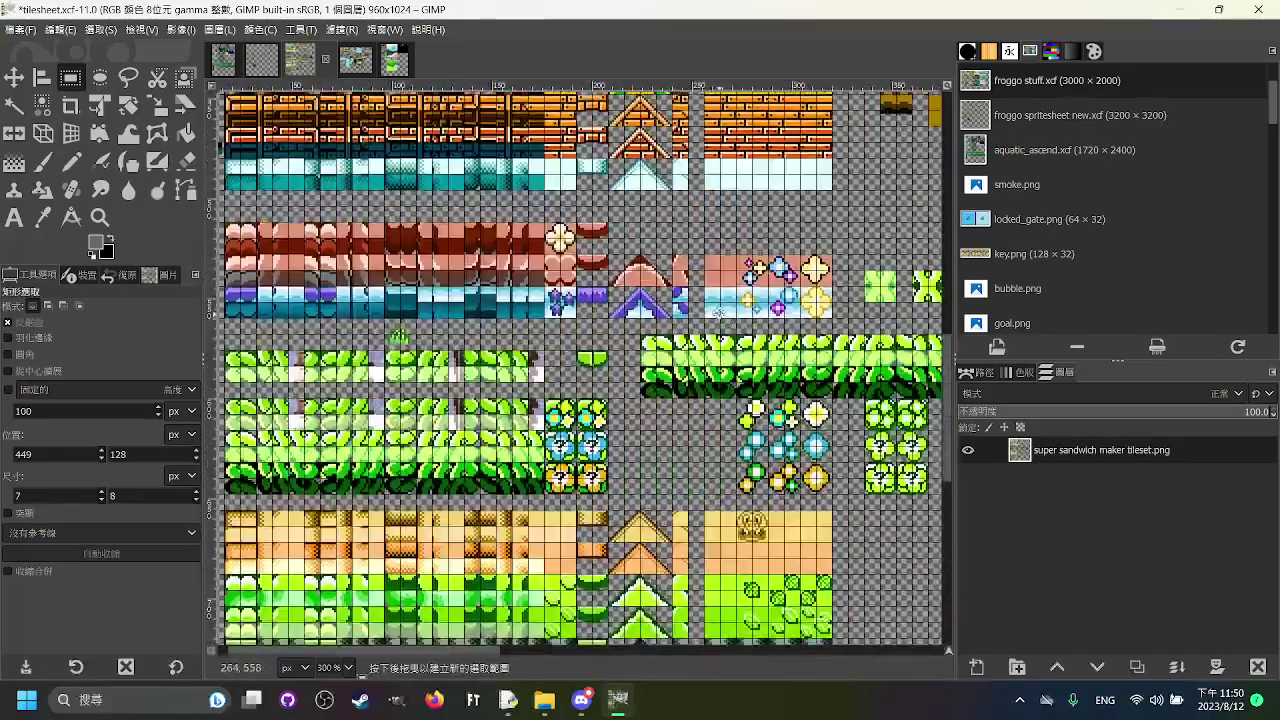
{"action": "left_click_drag", "start_coordinate": [719, 314], "coordinate": [745, 257]}
{"action": "scroll", "coordinate": [606, 461], "scroll_direction": "up", "scroll_amount": 2}
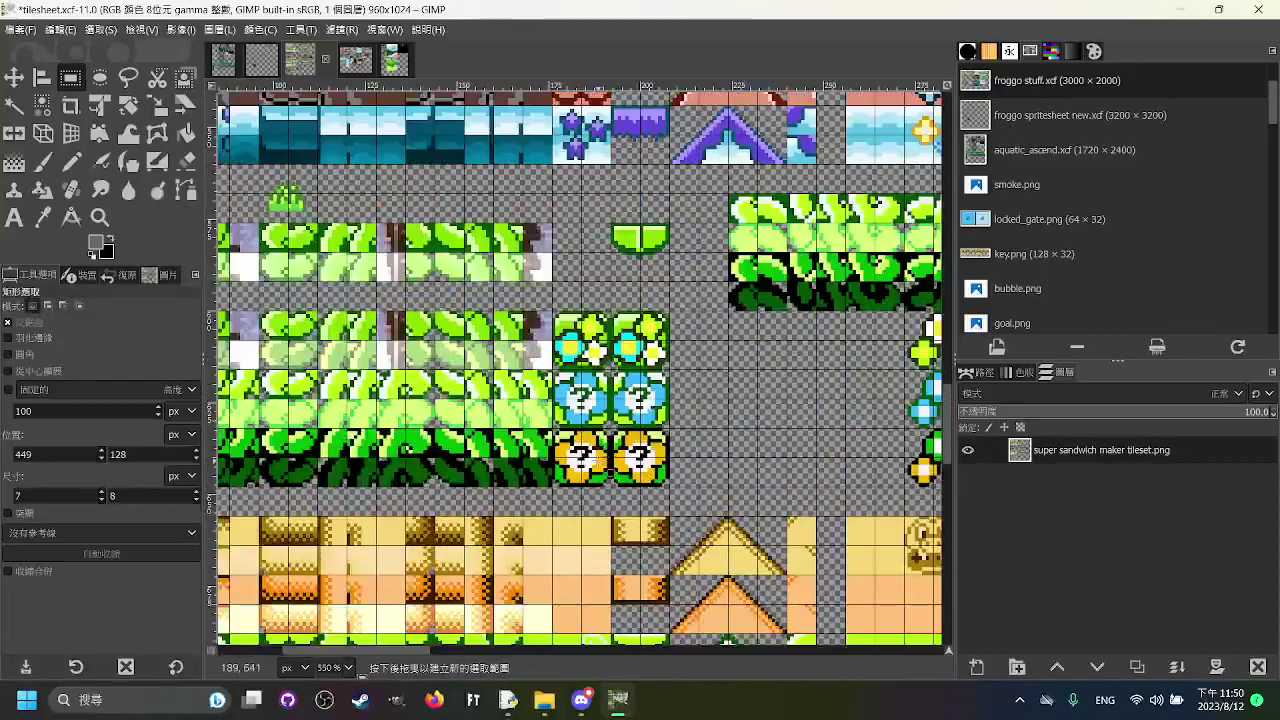
{"action": "left_click_drag", "start_coordinate": [790, 431], "coordinate": [336, 462]}
{"action": "scroll", "coordinate": [450, 400], "scroll_direction": "down", "scroll_amount": 1}
{"action": "left_click_drag", "start_coordinate": [575, 180], "coordinate": [603, 446]}
{"action": "left_click", "coordinate": [602, 448]}
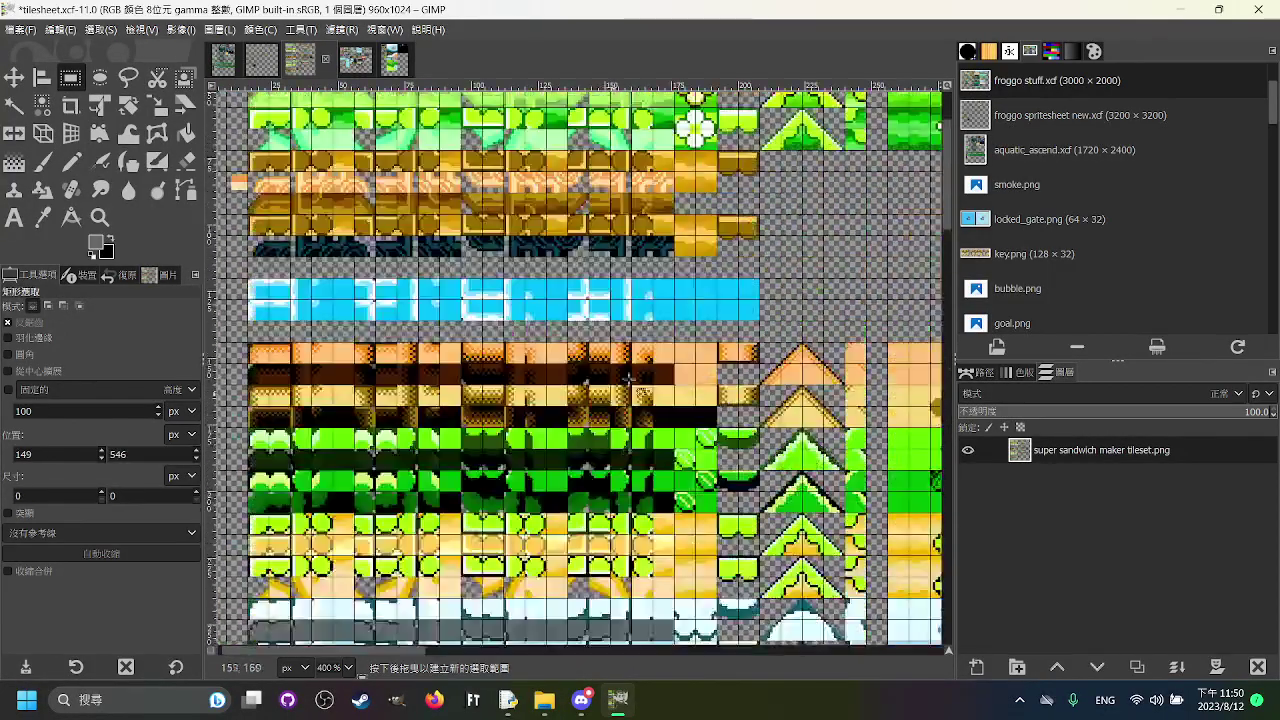
{"action": "left_click_drag", "start_coordinate": [638, 290], "coordinate": [680, 481]}
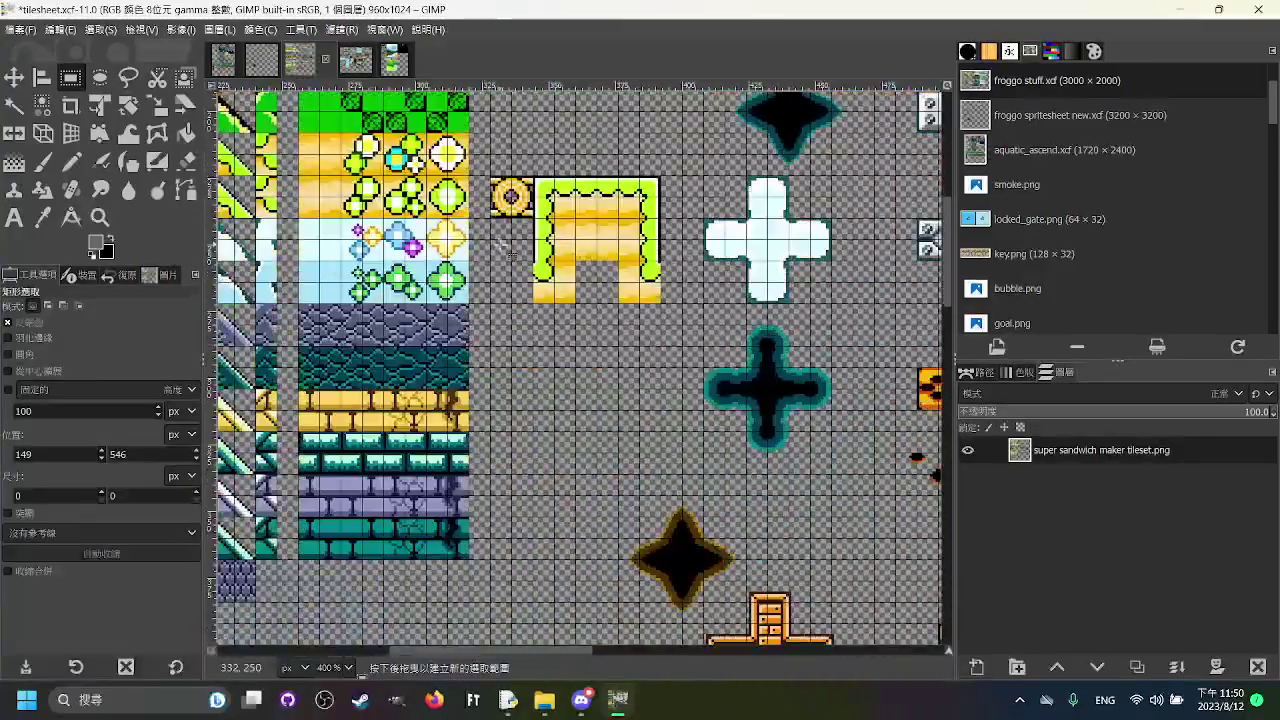
Step: Examine the tilesheet from the cross-shaped pieces to its topmost leafy, brown and light-blue terrain rows
{"action": "scroll", "coordinate": [505, 248], "scroll_direction": "down", "scroll_amount": 2}
{"action": "left_click_drag", "start_coordinate": [500, 240], "coordinate": [709, 470]}
{"action": "scroll", "coordinate": [695, 440], "scroll_direction": "up", "scroll_amount": 2}
{"action": "left_click_drag", "start_coordinate": [613, 275], "coordinate": [753, 525]}
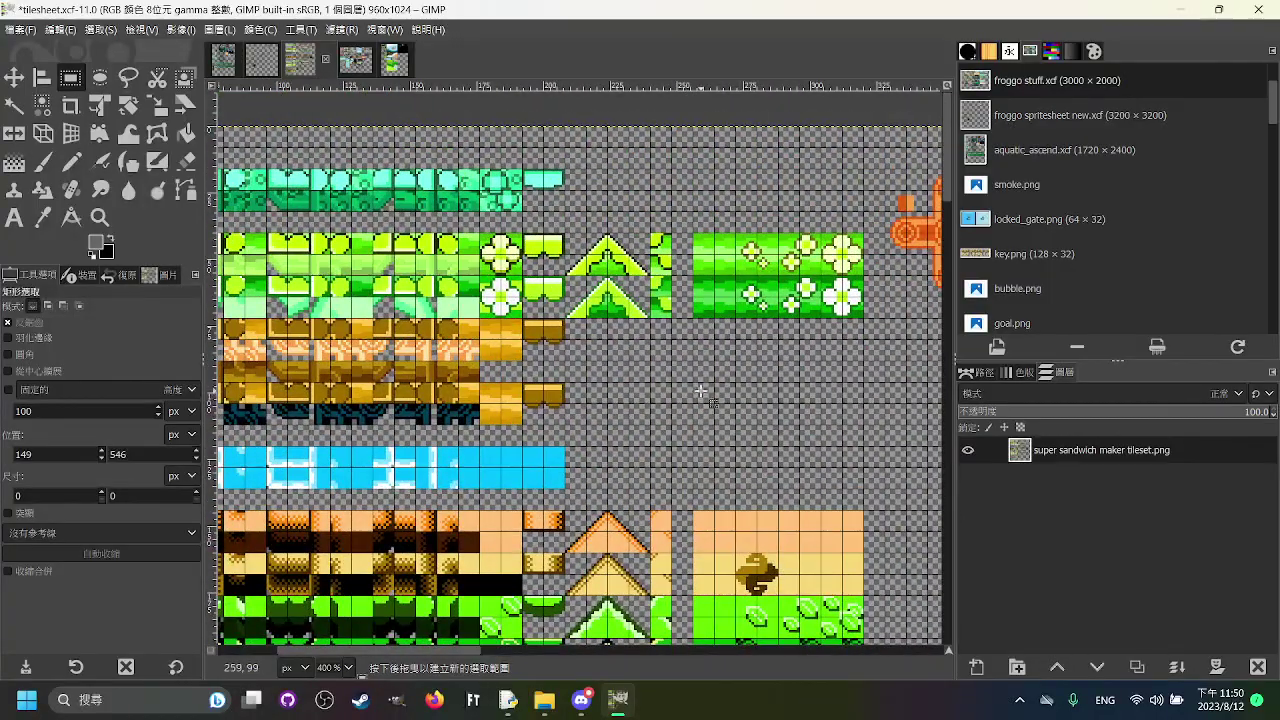
{"action": "left_click_drag", "start_coordinate": [768, 360], "coordinate": [787, 236]}
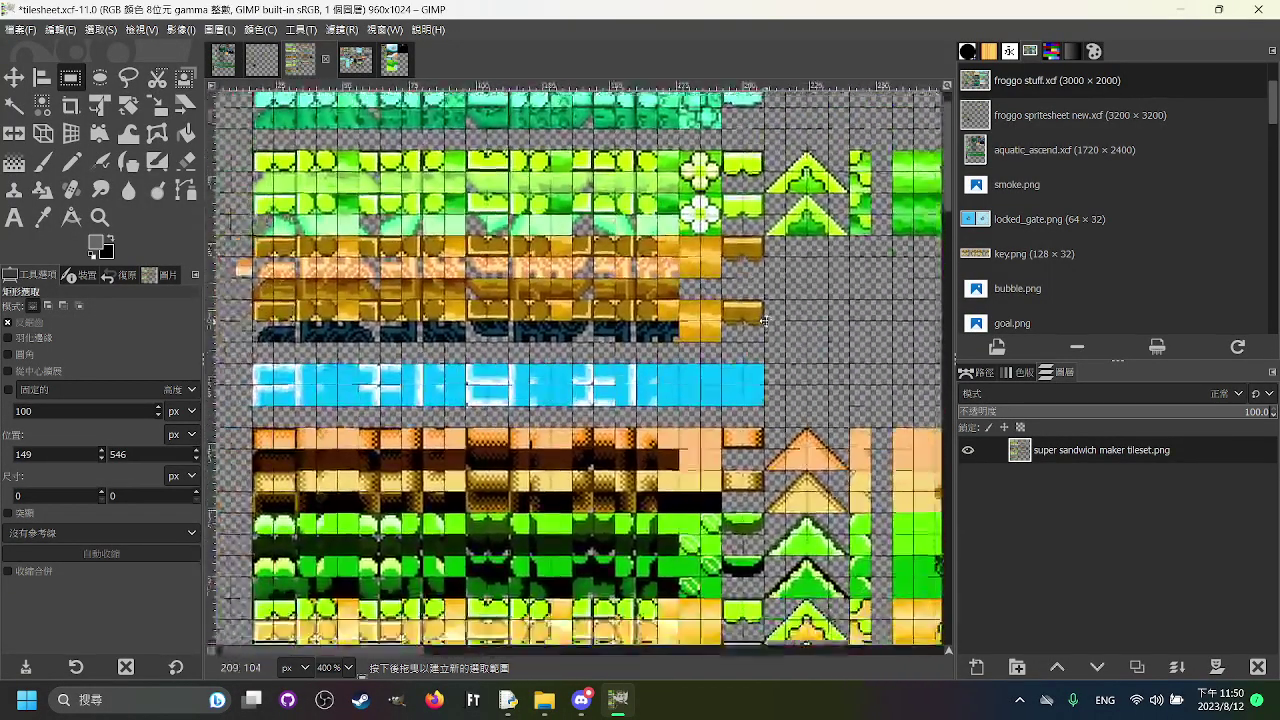
{"action": "left_click_drag", "start_coordinate": [765, 321], "coordinate": [772, 293]}
Step: Mark out the light-blue tile row near the top of the tilesheet with temporary rectangular selections
{"action": "left_click_drag", "start_coordinate": [248, 337], "coordinate": [806, 382]}
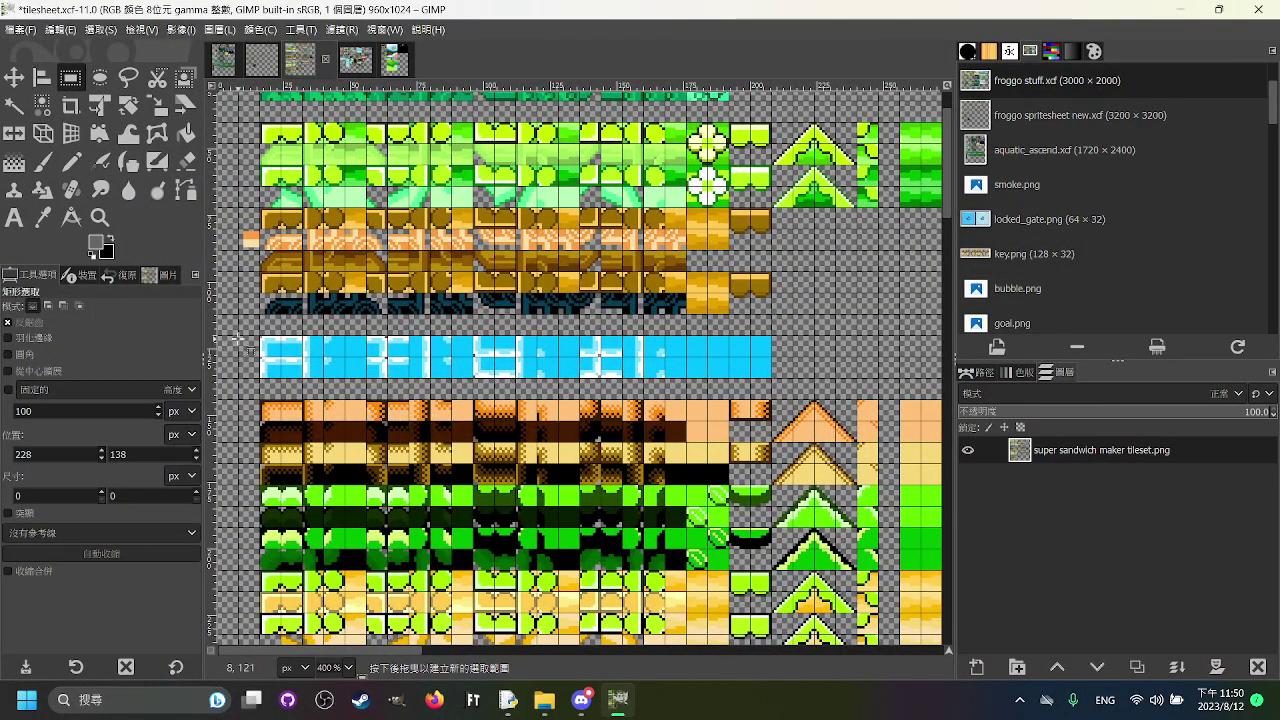
{"action": "scroll", "coordinate": [257, 335], "scroll_direction": "up", "scroll_amount": 2}
{"action": "left_click_drag", "start_coordinate": [244, 326], "coordinate": [906, 429]}
{"action": "left_click_drag", "start_coordinate": [159, 301], "coordinate": [289, 333]}
{"action": "scroll", "coordinate": [430, 349], "scroll_direction": "down", "scroll_amount": 2}
{"action": "left_click_drag", "start_coordinate": [932, 178], "coordinate": [852, 319]}
{"action": "scroll", "coordinate": [622, 415], "scroll_direction": "down", "scroll_amount": 1}
{"action": "left_click_drag", "start_coordinate": [622, 415], "coordinate": [545, 406]}
Step: Examine the sand, leaf, flower and snow tile rows, including their slope pieces and decorated blocks
{"action": "scroll", "coordinate": [544, 405], "scroll_direction": "down", "scroll_amount": 4}
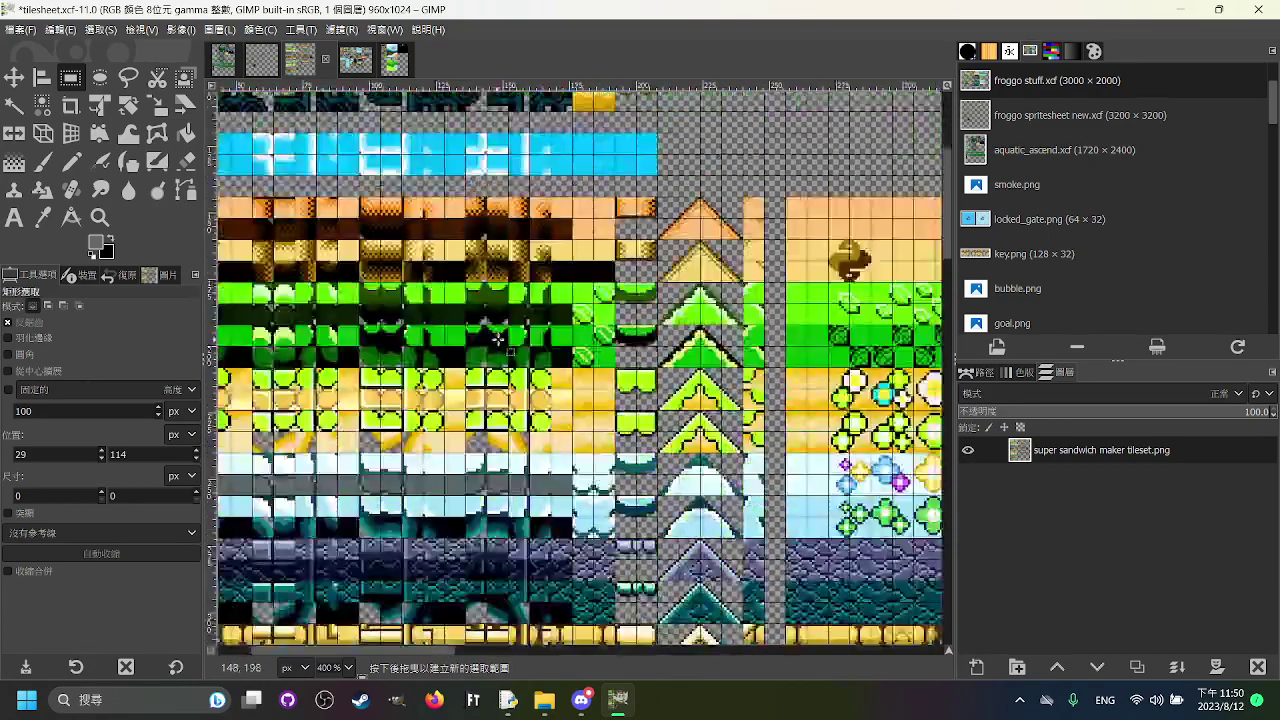
{"action": "scroll", "coordinate": [590, 305], "scroll_direction": "right", "scroll_amount": 4}
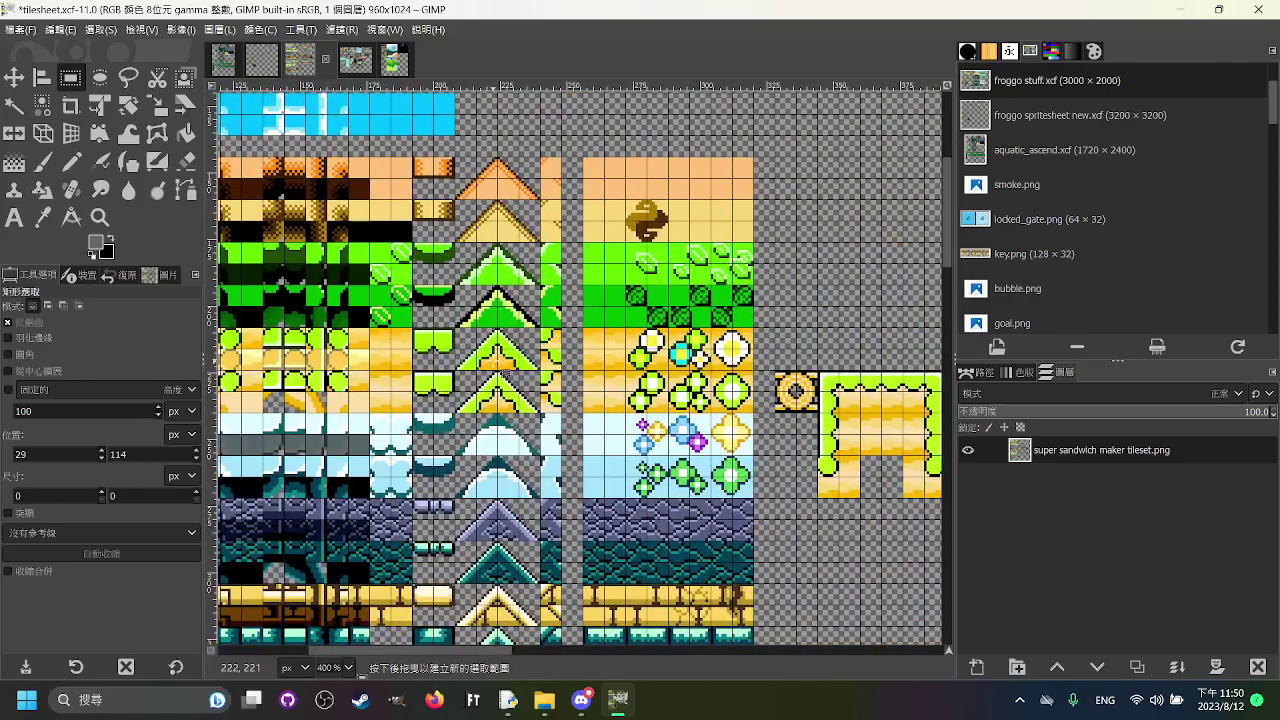
{"action": "scroll", "coordinate": [516, 367], "scroll_direction": "left", "scroll_amount": 3}
{"action": "scroll", "coordinate": [560, 330], "scroll_direction": "down", "scroll_amount": 2}
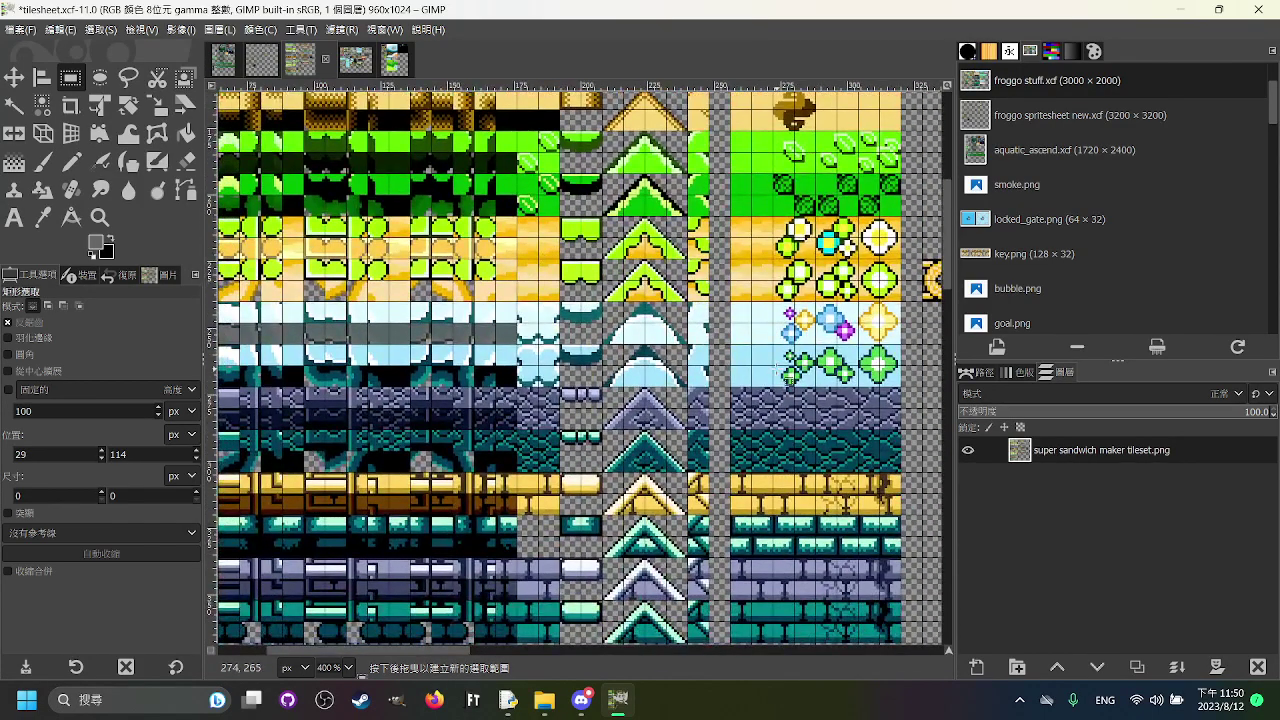
{"action": "left_click_drag", "start_coordinate": [818, 247], "coordinate": [747, 269]}
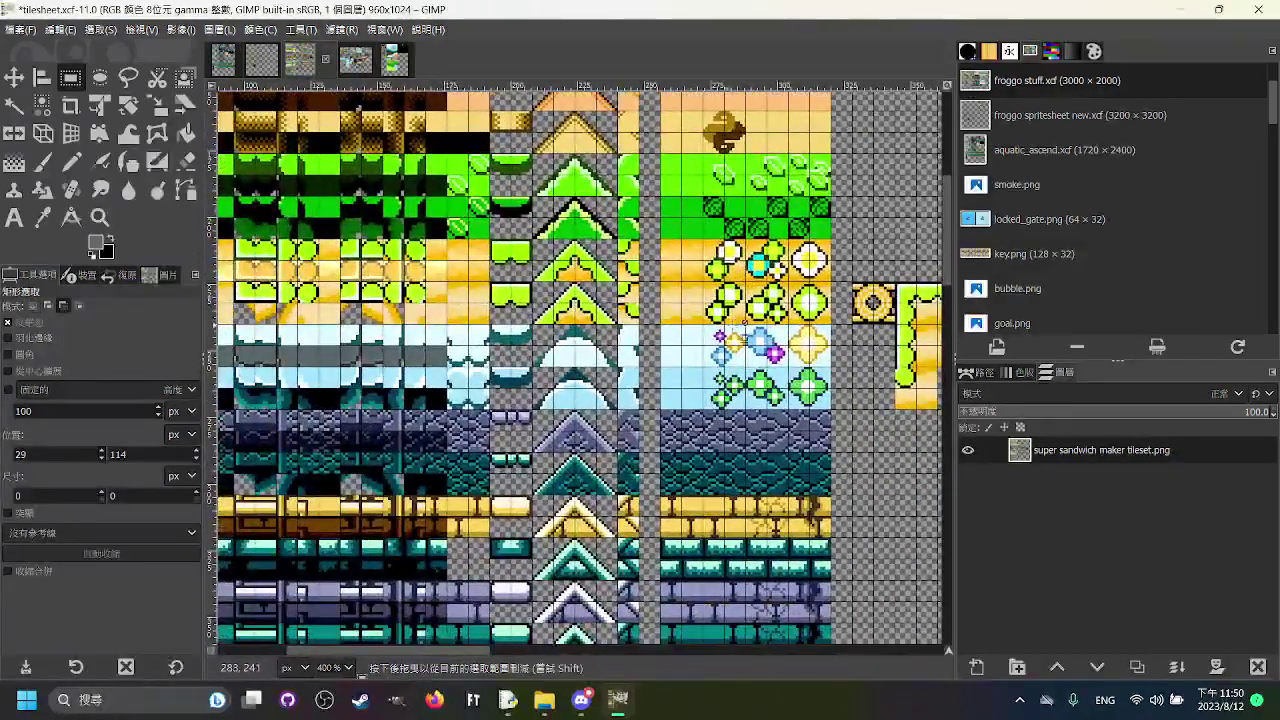
{"action": "scroll", "coordinate": [789, 315], "scroll_direction": "up", "scroll_amount": 2}
{"action": "left_click_drag", "start_coordinate": [843, 268], "coordinate": [690, 362]}
{"action": "scroll", "coordinate": [626, 318], "scroll_direction": "down", "scroll_amount": 5}
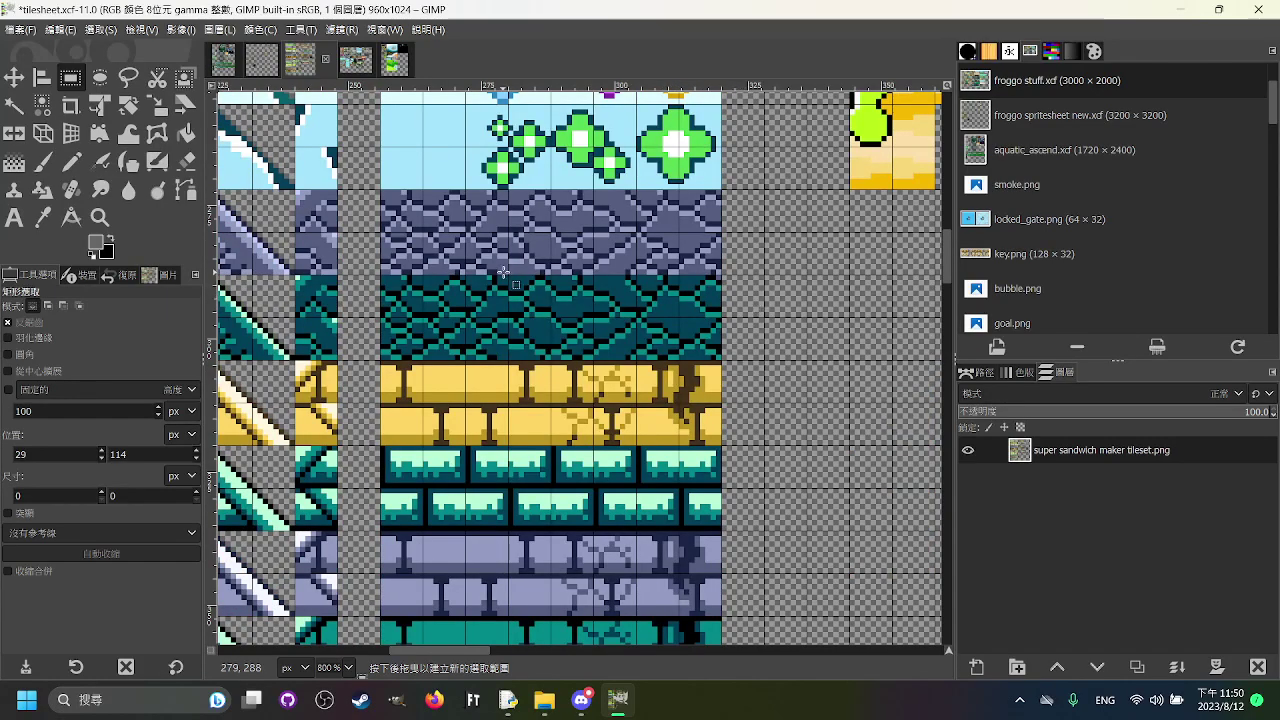
Step: Examine the stone and brick tile rows with their slope pieces and cracked variants at close range
{"action": "scroll", "coordinate": [519, 278], "scroll_direction": "down", "scroll_amount": 3}
{"action": "scroll", "coordinate": [698, 303], "scroll_direction": "down", "scroll_amount": 3}
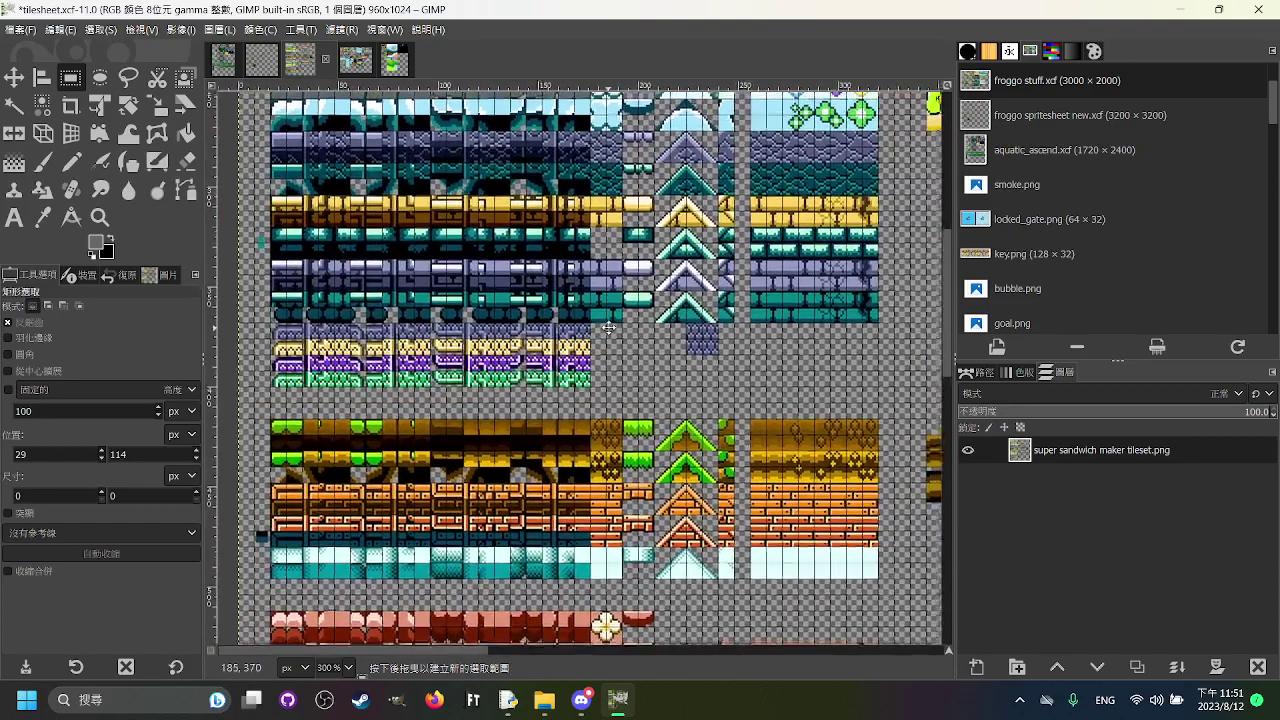
{"action": "left_click_drag", "start_coordinate": [608, 328], "coordinate": [602, 356]}
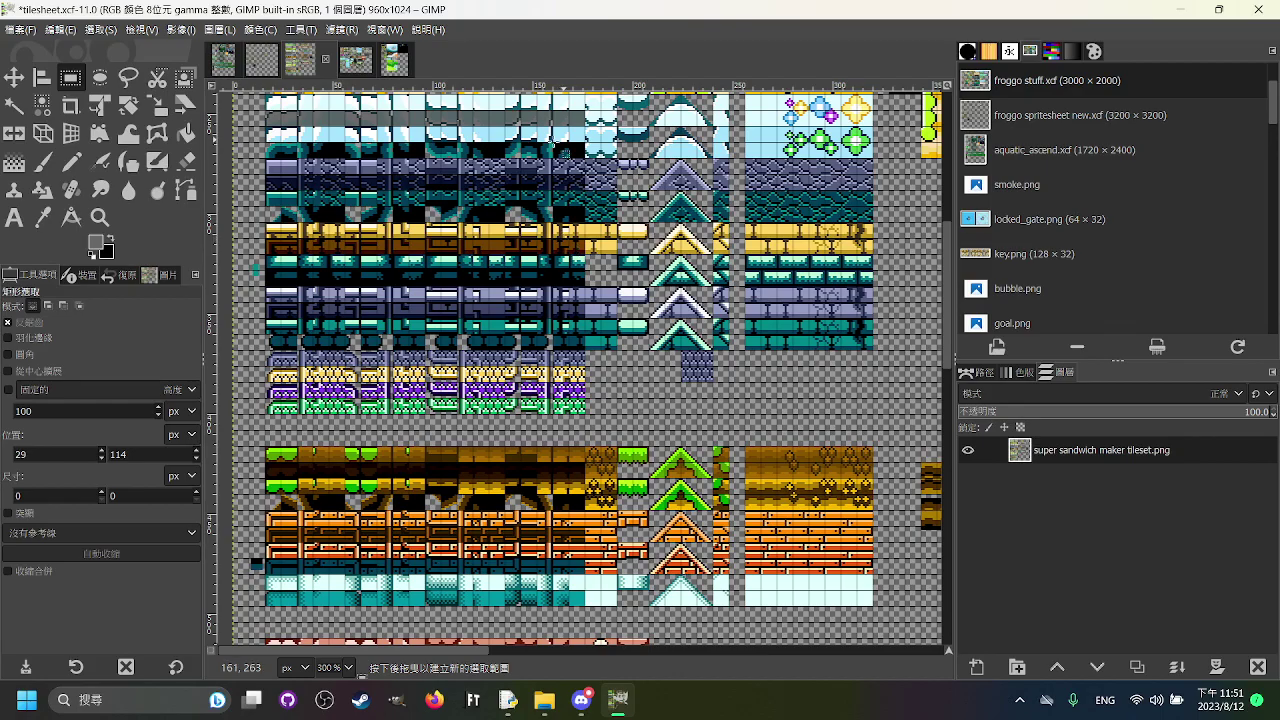
{"action": "scroll", "coordinate": [481, 289], "scroll_direction": "up", "scroll_amount": 4}
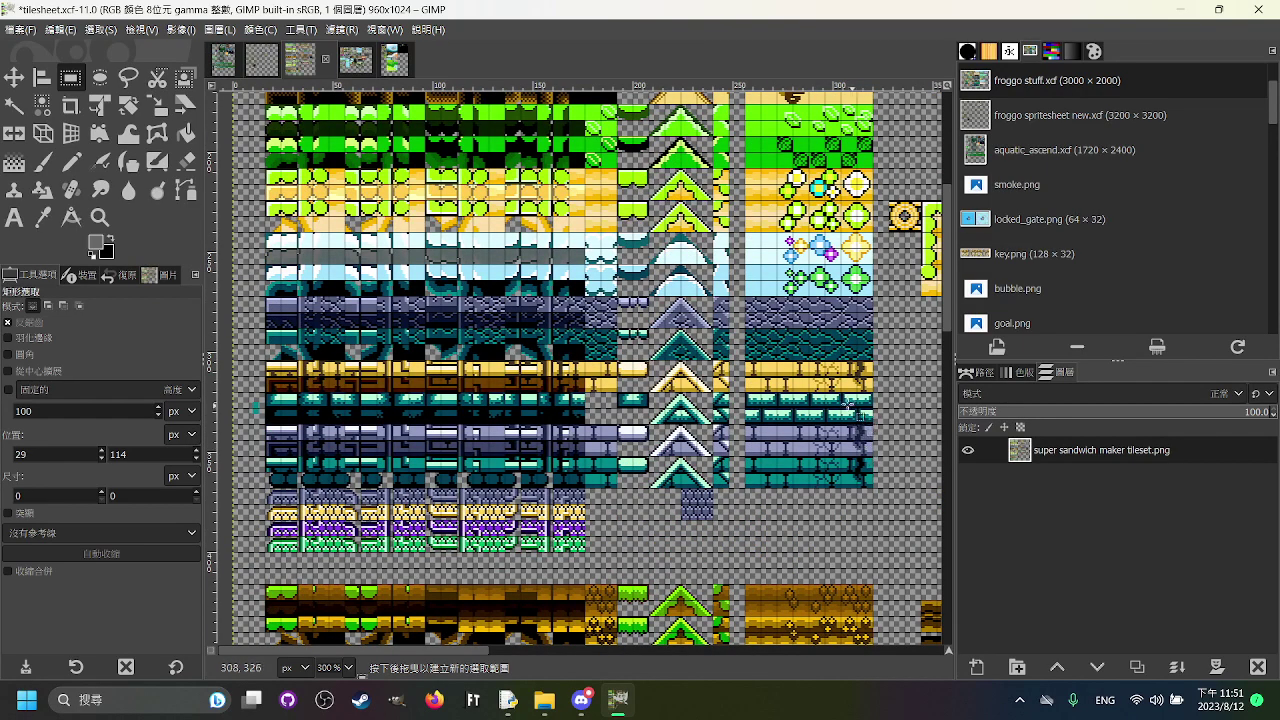
{"action": "scroll", "coordinate": [759, 431], "scroll_direction": "up", "scroll_amount": 3}
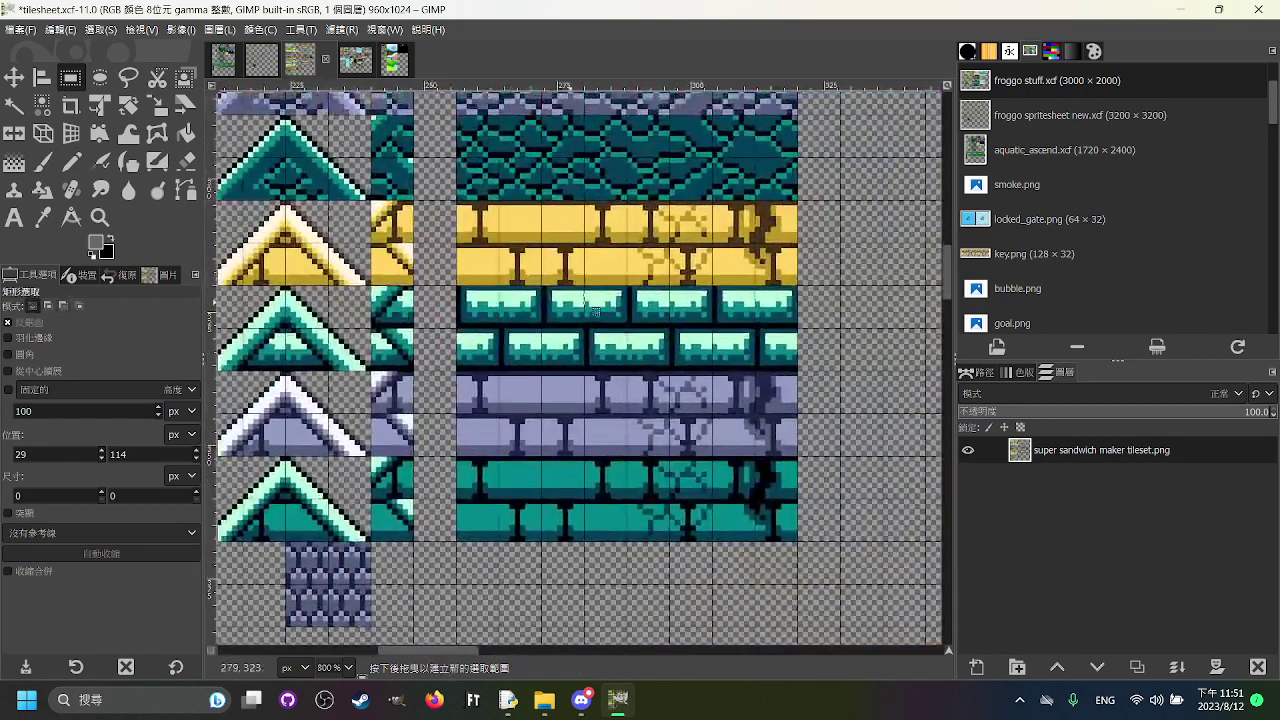
{"action": "left_click_drag", "start_coordinate": [528, 348], "coordinate": [709, 312]}
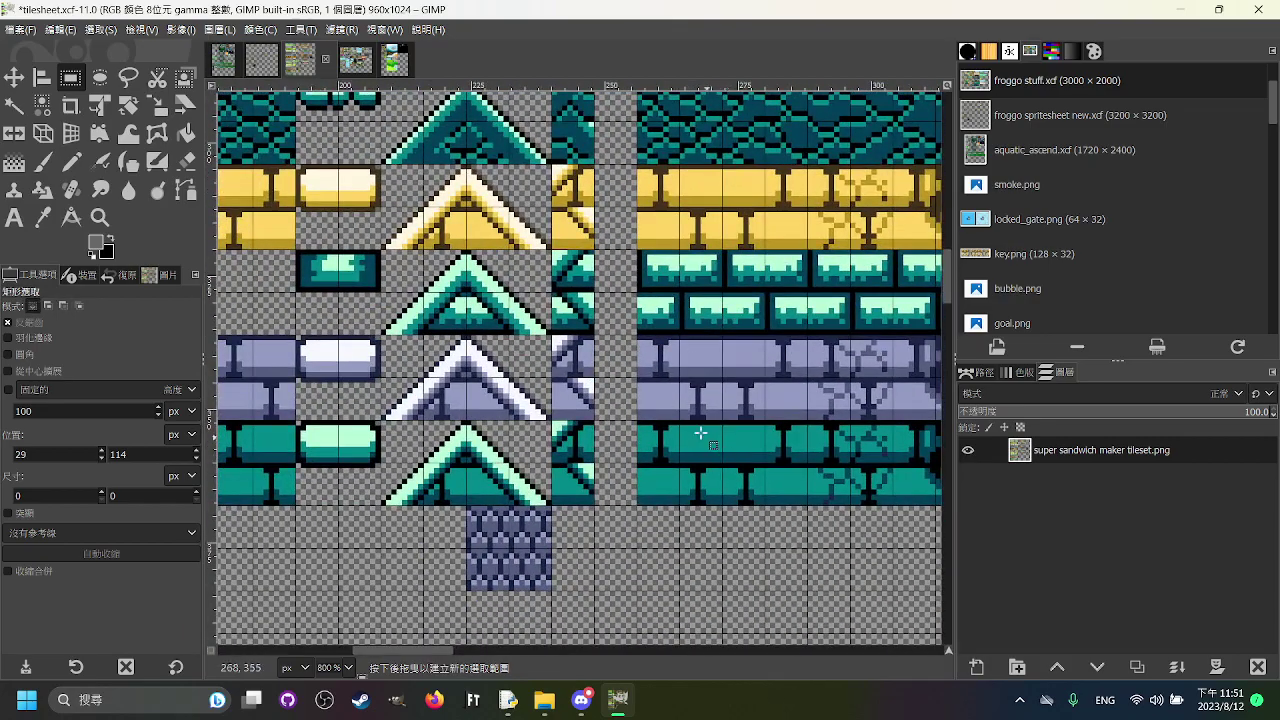
Step: Examine the grey, yellow, purple and green patterned tile rows beneath the teal brick row
{"action": "scroll", "coordinate": [710, 441], "scroll_direction": "left", "scroll_amount": 4}
{"action": "scroll", "coordinate": [710, 441], "scroll_direction": "down", "scroll_amount": 2}
{"action": "left_click_drag", "start_coordinate": [498, 325], "coordinate": [605, 532]}
{"action": "left_click", "coordinate": [709, 469]}
{"action": "left_click_drag", "start_coordinate": [709, 469], "coordinate": [869, 301]}
{"action": "scroll", "coordinate": [869, 301], "scroll_direction": "down", "scroll_amount": 1}
{"action": "left_click_drag", "start_coordinate": [392, 227], "coordinate": [628, 268]}
{"action": "left_click_drag", "start_coordinate": [315, 449], "coordinate": [793, 303]}
{"action": "scroll", "coordinate": [405, 274], "scroll_direction": "up", "scroll_amount": 2}
{"action": "left_click_drag", "start_coordinate": [405, 274], "coordinate": [753, 162]}
{"action": "left_click", "coordinate": [667, 136]}
{"action": "scroll", "coordinate": [438, 266], "scroll_direction": "down", "scroll_amount": 3}
Step: Mark out the four patterned tile rows with a 233 × 35 px rectangular selection and clear it
{"action": "left_click_drag", "start_coordinate": [240, 310], "coordinate": [858, 258]}
{"action": "scroll", "coordinate": [276, 345], "scroll_direction": "up", "scroll_amount": 1}
{"action": "scroll", "coordinate": [668, 258], "scroll_direction": "left", "scroll_amount": 3}
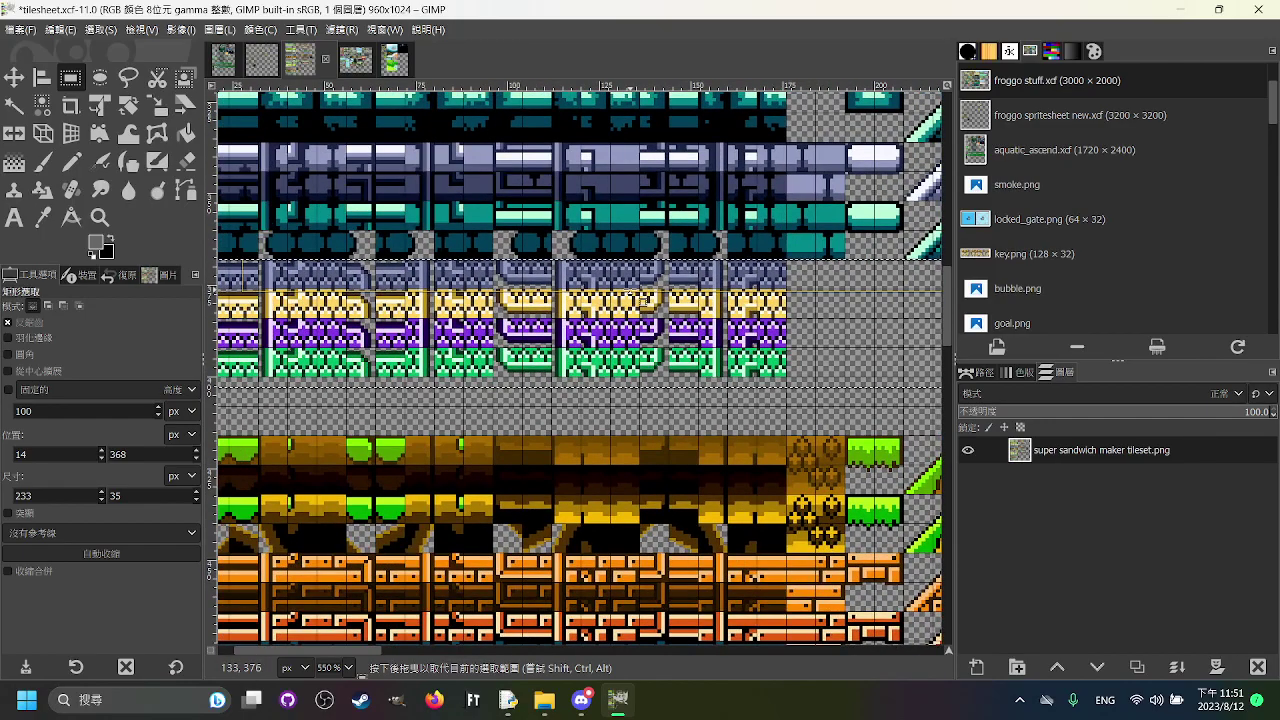
{"action": "scroll", "coordinate": [525, 243], "scroll_direction": "up", "scroll_amount": 1, "text": "ctrl"}
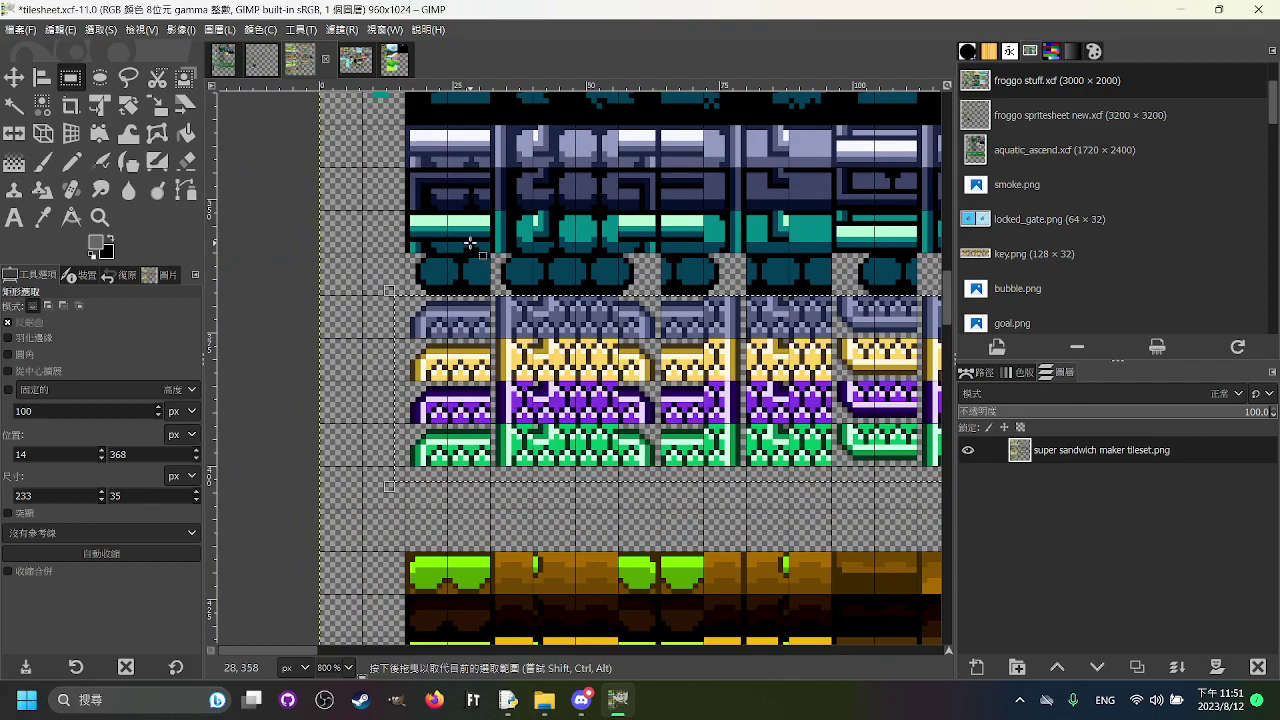
{"action": "left_click", "coordinate": [470, 243]}
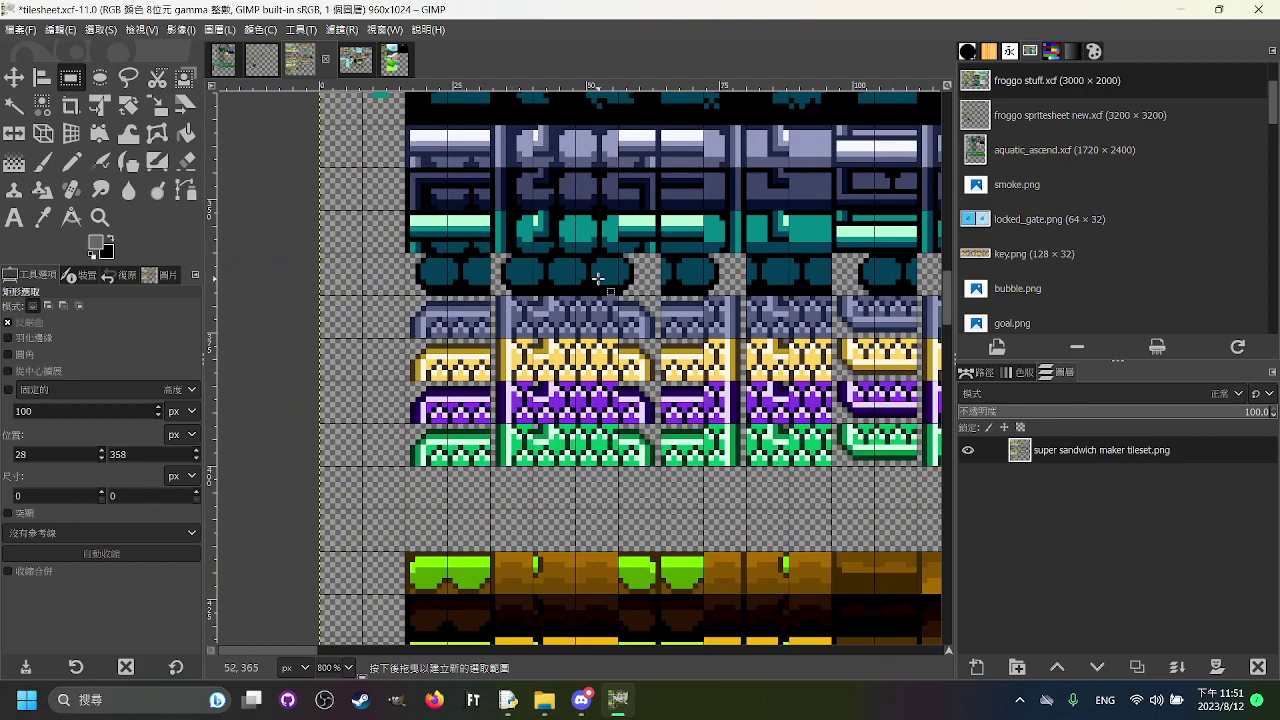
Step: Try a 240 × 32 px selection around the four patterned rows, and replace it with one of 160 × 32 px
{"action": "scroll", "coordinate": [340, 297], "scroll_direction": "right", "scroll_amount": 1}
{"action": "left_click_drag", "start_coordinate": [337, 299], "coordinate": [735, 455]}
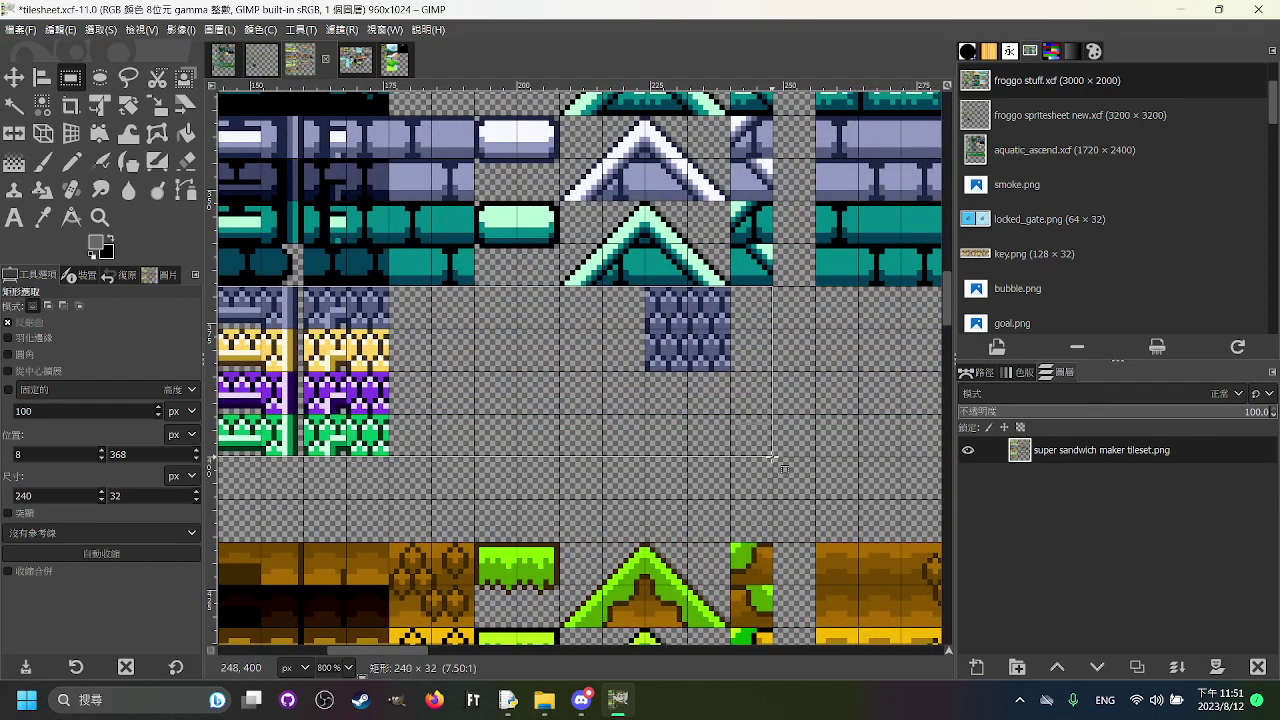
{"action": "left_click", "coordinate": [838, 450]}
{"action": "scroll", "coordinate": [840, 450], "scroll_direction": "down", "scroll_amount": 1, "text": "ctrl"}
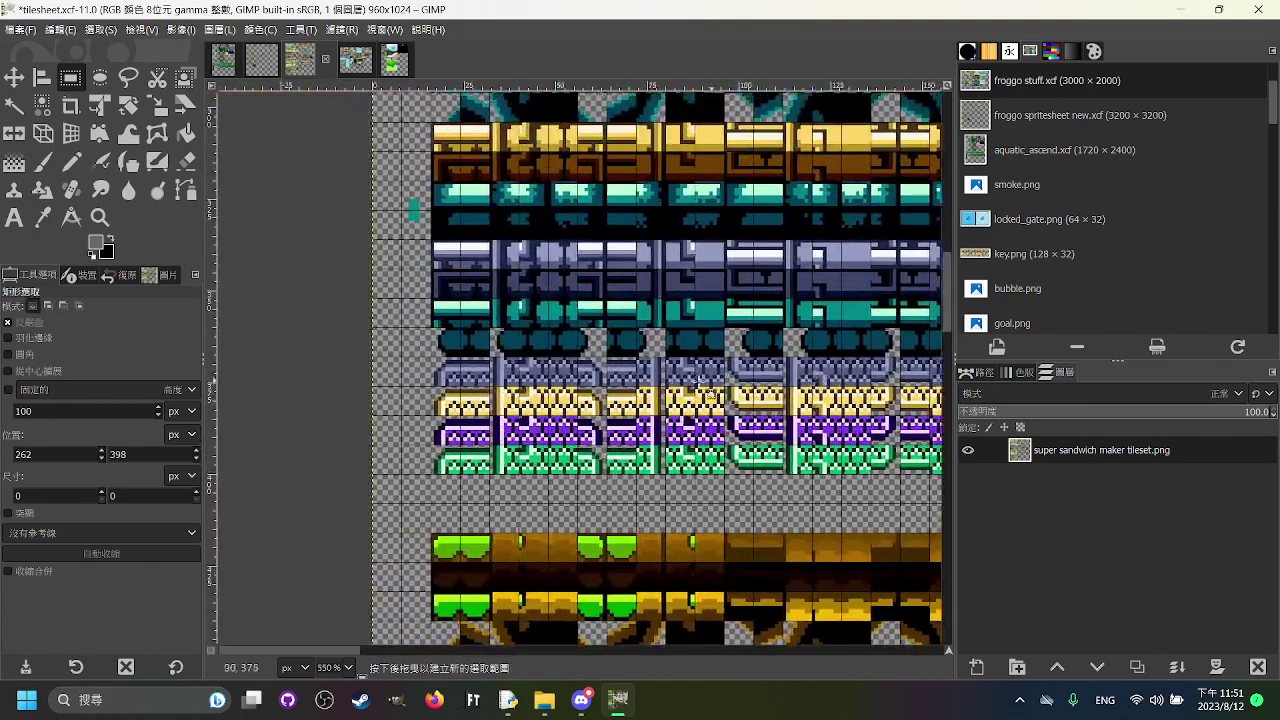
{"action": "scroll", "coordinate": [456, 378], "scroll_direction": "up", "scroll_amount": 2, "text": "ctrl"}
{"action": "left_click_drag", "start_coordinate": [418, 344], "coordinate": [740, 576]}
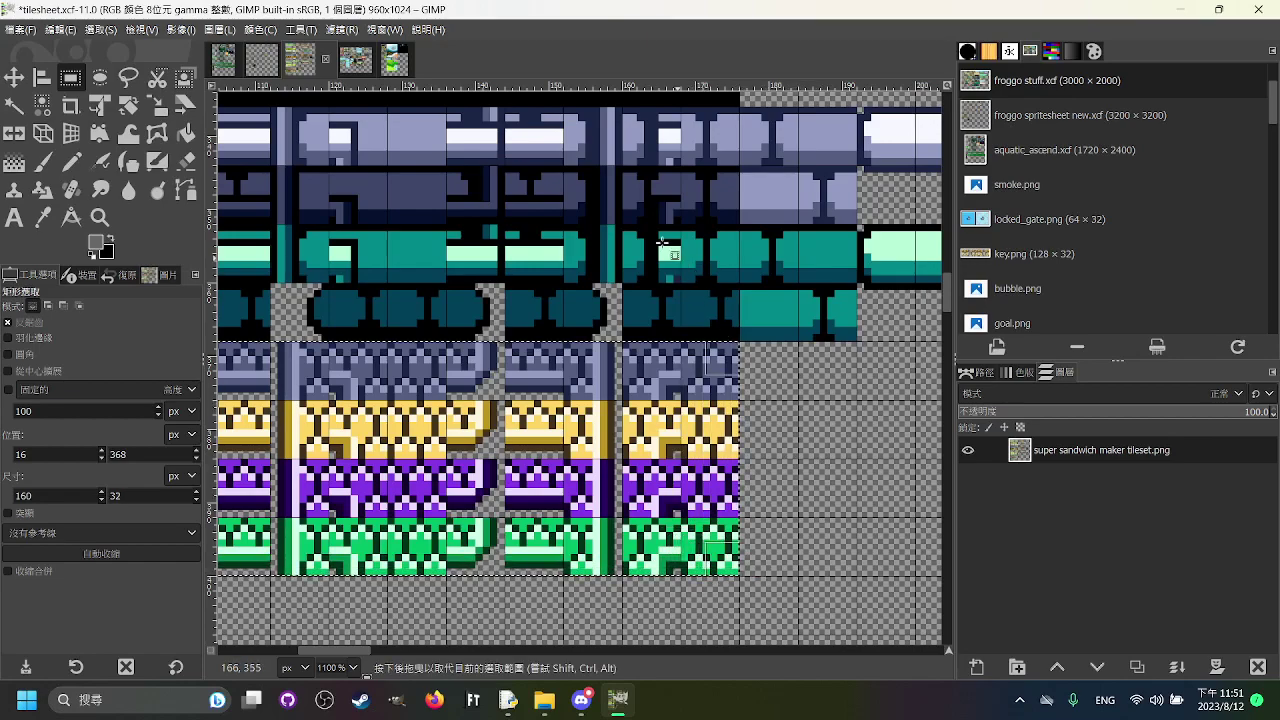
Step: In froggo spritesheet new.xcf, select the four-coloured winged sprite group at 206 × 92 px and narrow the selection to the green set, 55 × 92 px
{"action": "left_click", "coordinate": [261, 60]}
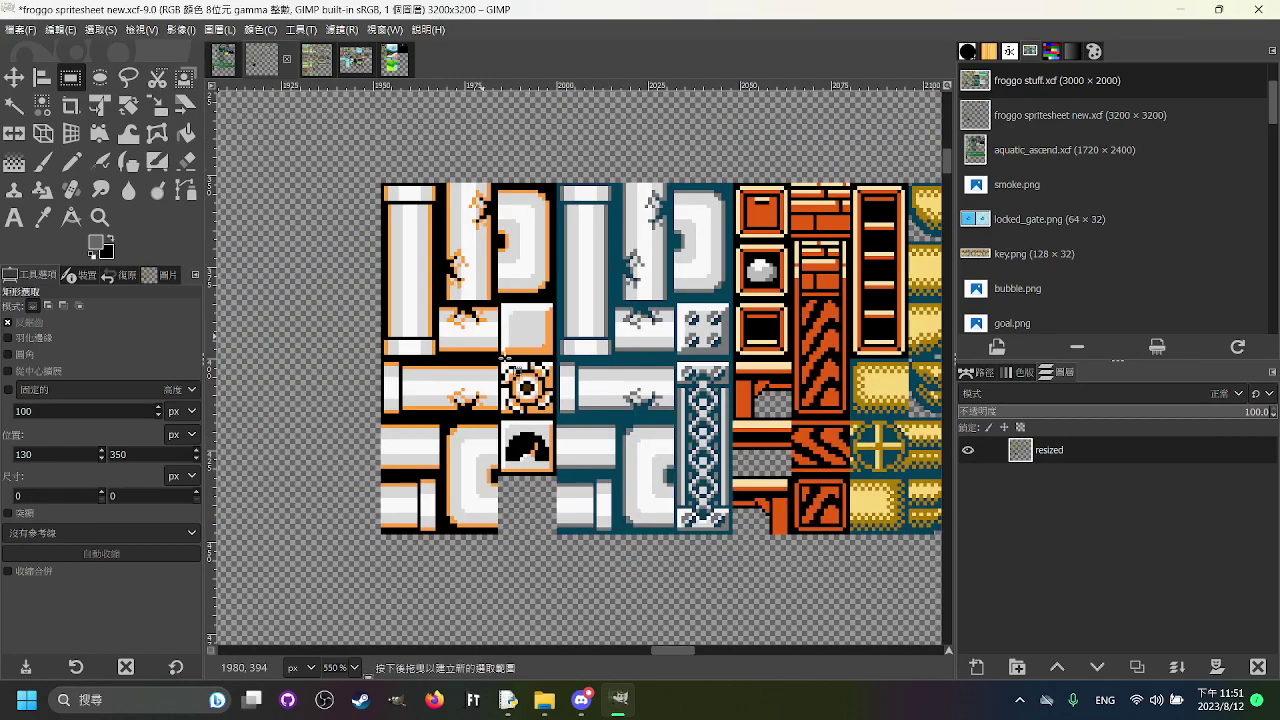
{"action": "scroll", "coordinate": [808, 323], "scroll_direction": "down", "scroll_amount": 4}
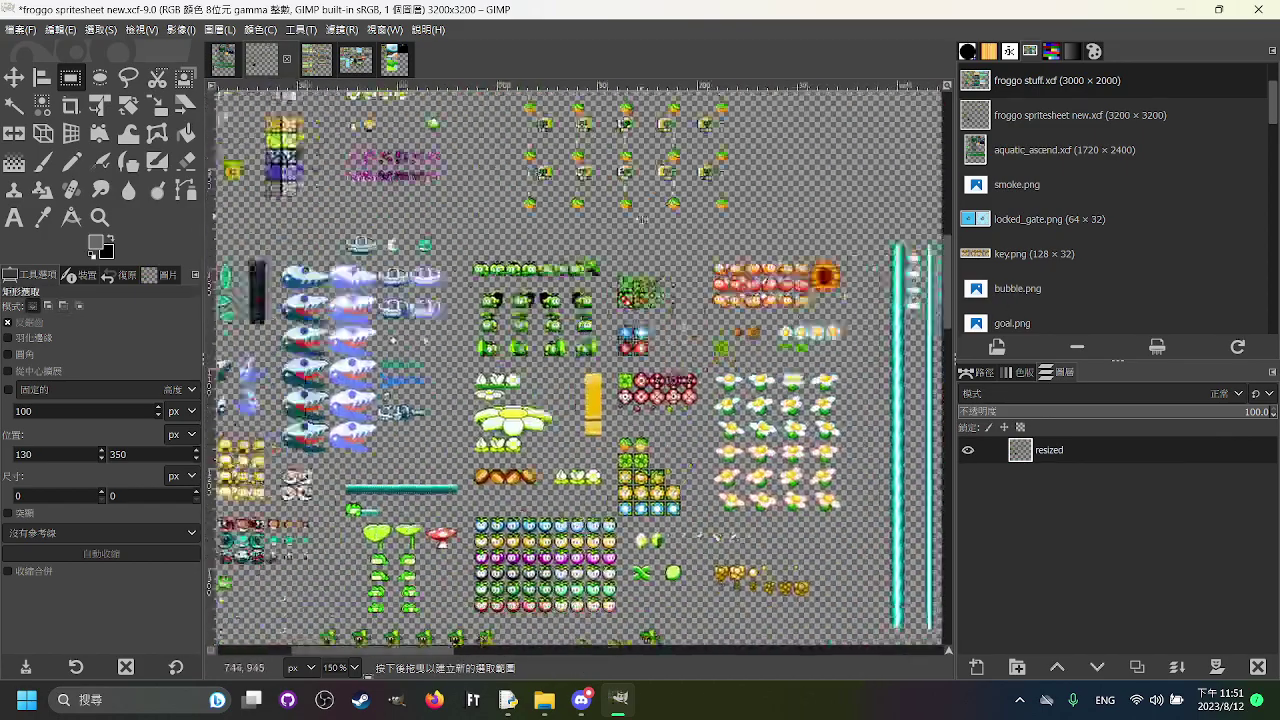
{"action": "scroll", "coordinate": [268, 231], "scroll_direction": "up", "scroll_amount": 4}
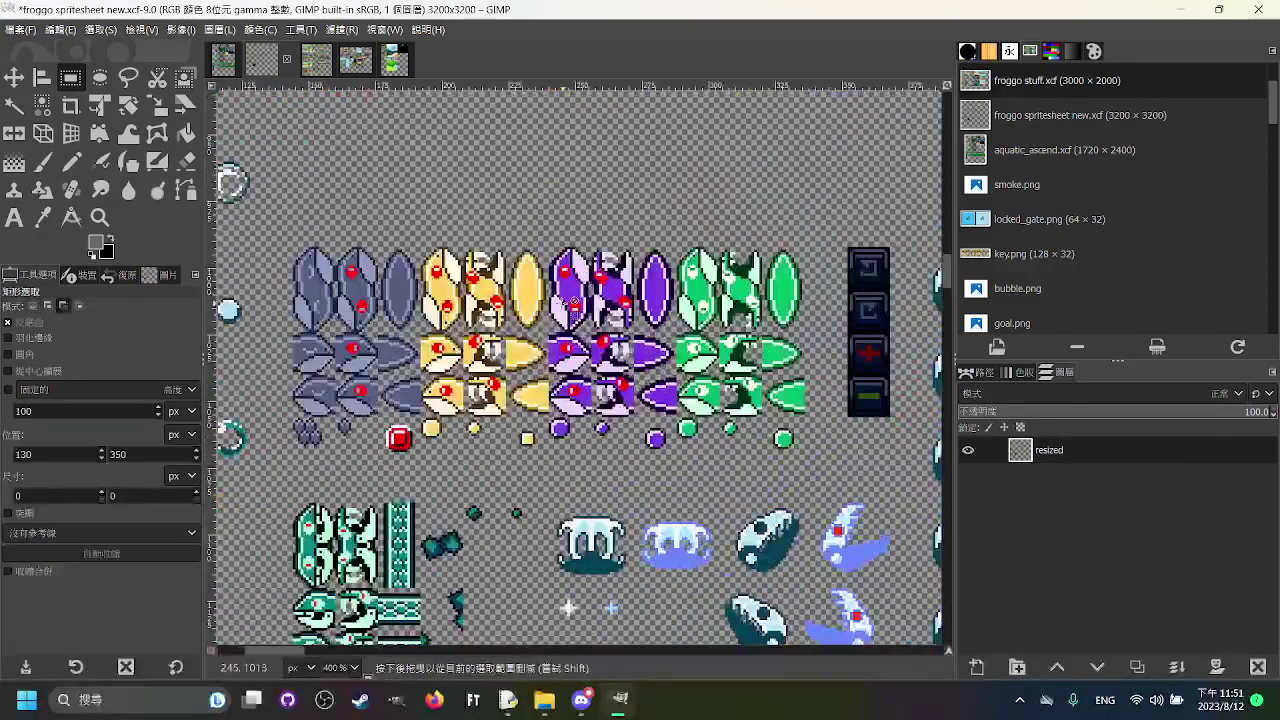
{"action": "left_click_drag", "start_coordinate": [272, 233], "coordinate": [823, 475]}
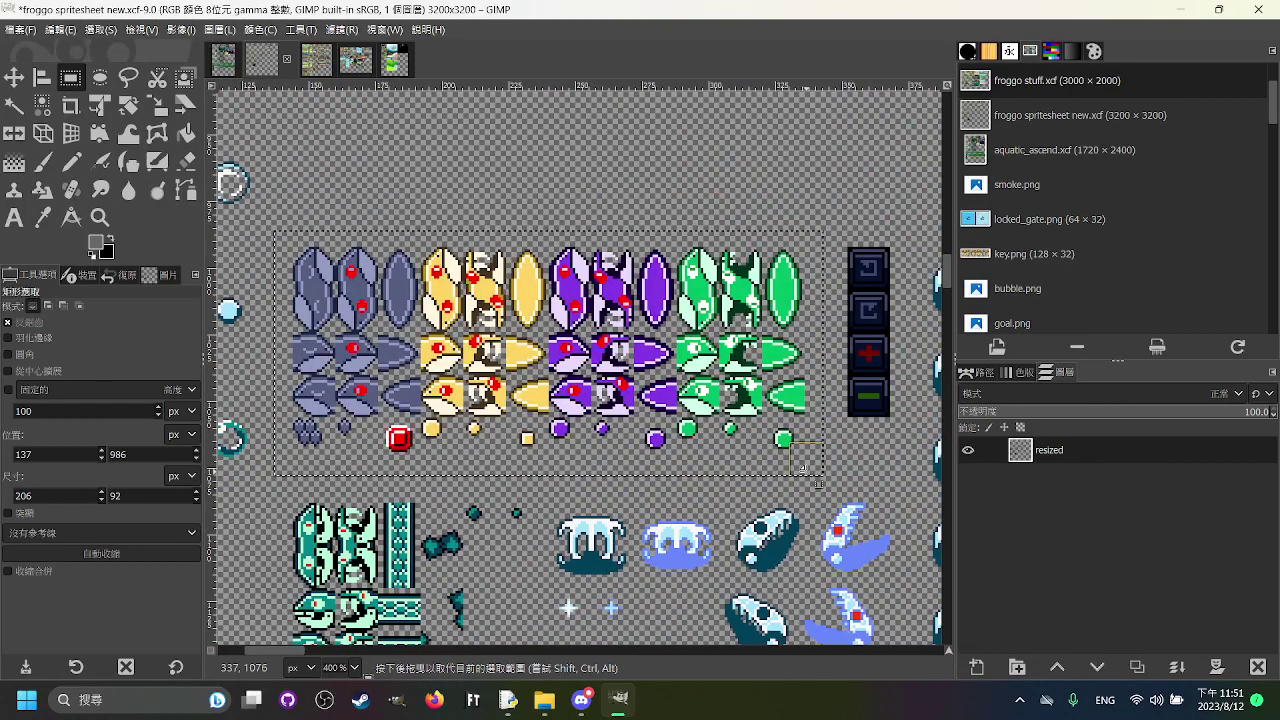
{"action": "left_click_drag", "start_coordinate": [278, 352], "coordinate": [700, 355]}
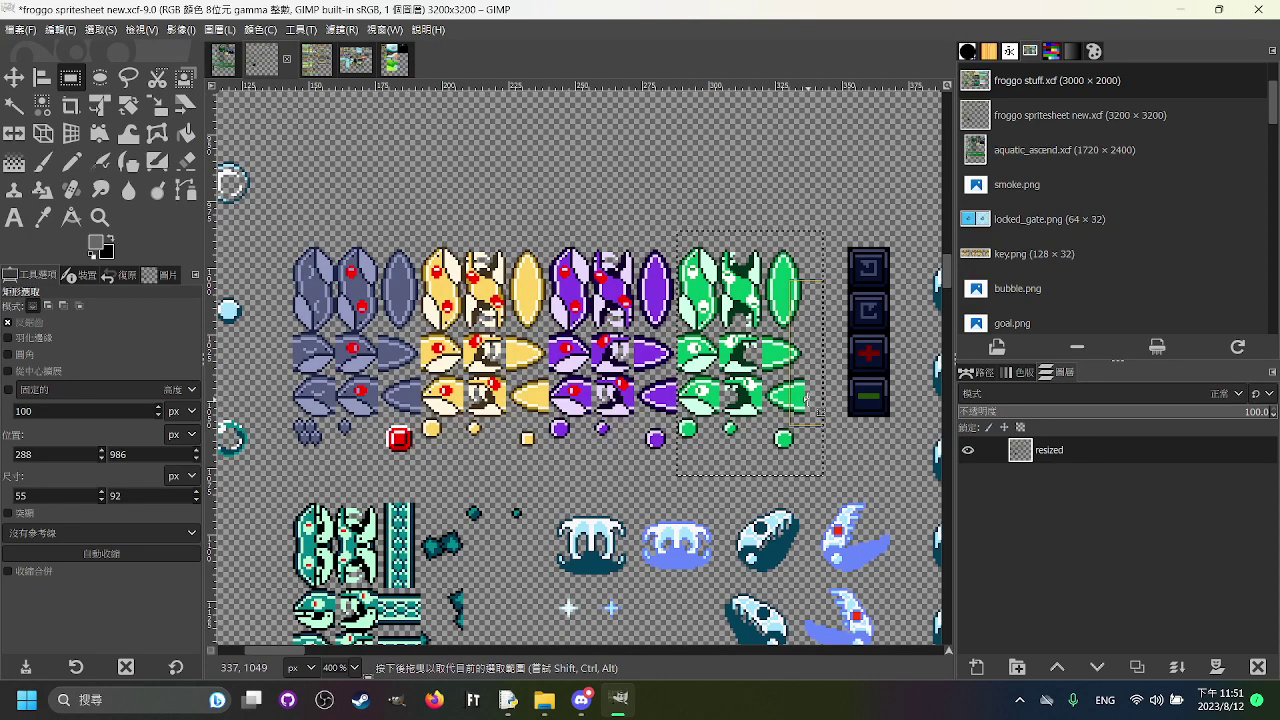
Step: Mark out the column of dark blue button sprites beside the green set with a temporary selection and clear it
{"action": "left_click_drag", "start_coordinate": [900, 443], "coordinate": [840, 237]}
{"action": "left_click", "coordinate": [739, 265]}
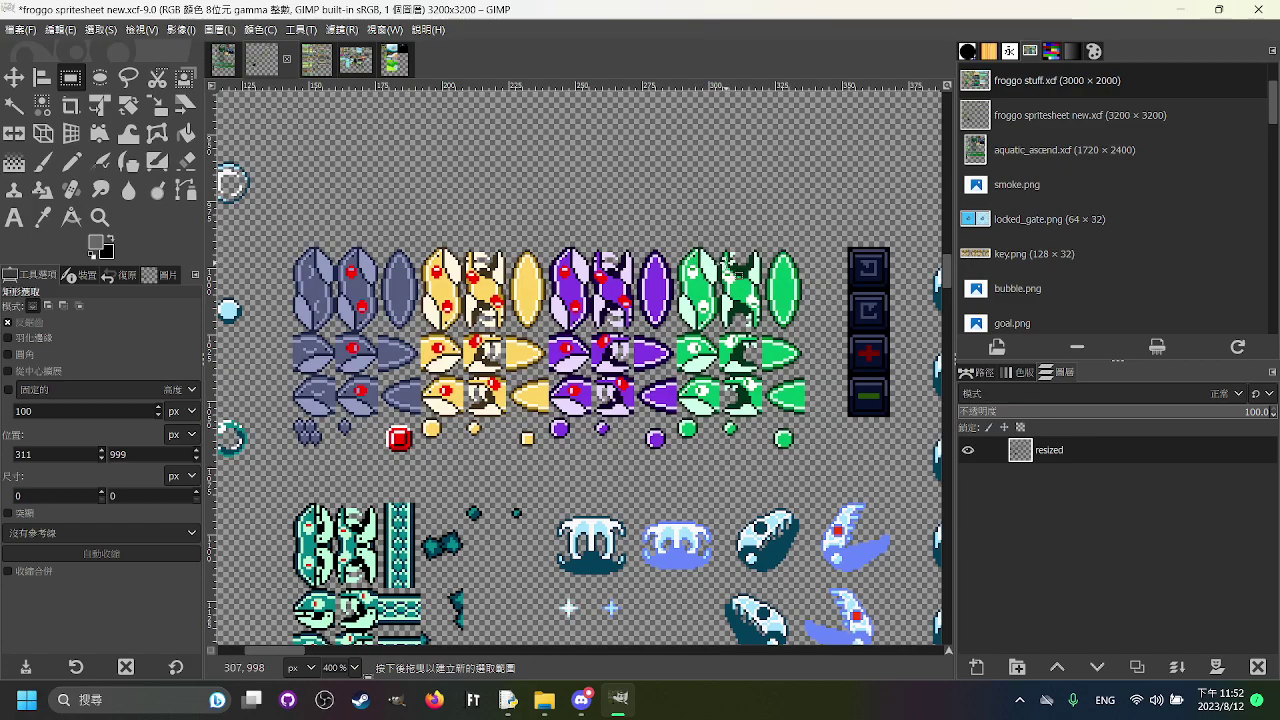
{"action": "left_click_drag", "start_coordinate": [820, 204], "coordinate": [919, 447]}
{"action": "left_click", "coordinate": [905, 527]}
Step: Return to the tilesheet image and examine the tile rows beneath the patterned rows
{"action": "left_click", "coordinate": [317, 60]}
{"action": "scroll", "coordinate": [685, 265], "scroll_direction": "down", "scroll_amount": 2}
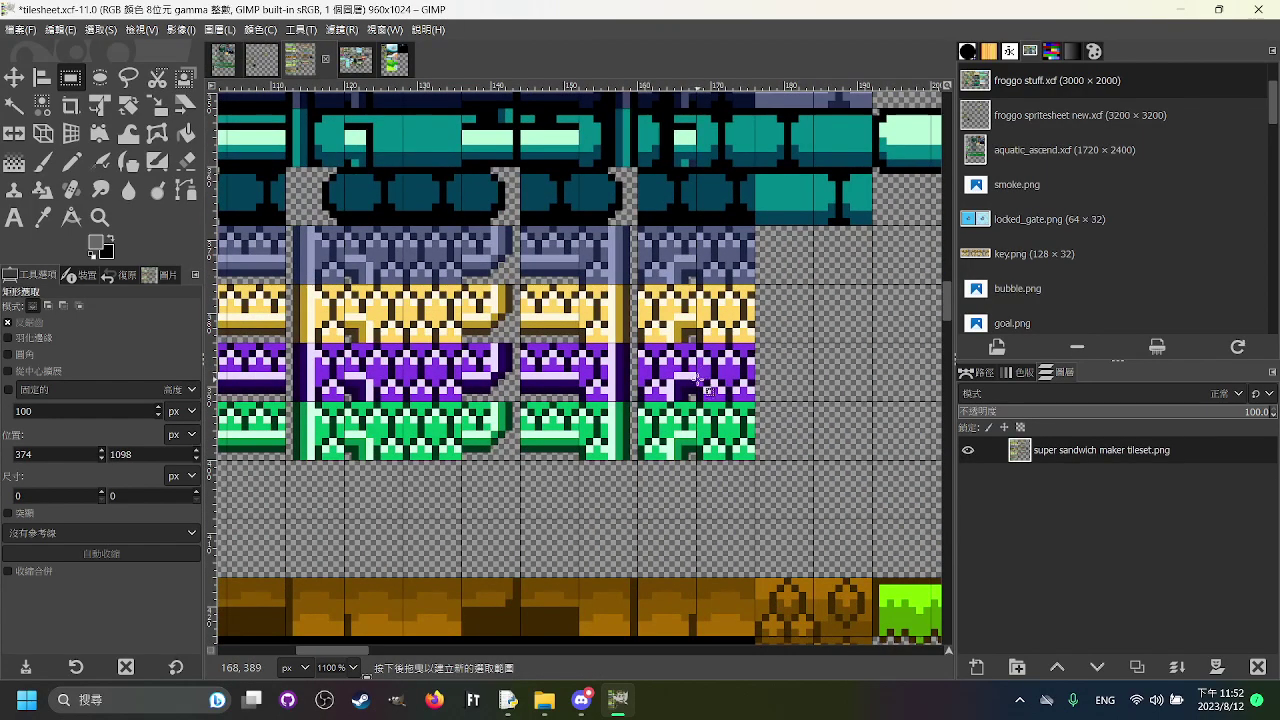
{"action": "scroll", "coordinate": [697, 380], "scroll_direction": "down", "scroll_amount": 3}
{"action": "left_click_drag", "start_coordinate": [709, 378], "coordinate": [615, 274]}
{"action": "scroll", "coordinate": [612, 276], "scroll_direction": "down", "scroll_amount": 1}
{"action": "left_click_drag", "start_coordinate": [834, 626], "coordinate": [692, 207]}
{"action": "left_click_drag", "start_coordinate": [788, 360], "coordinate": [578, 170]}
{"action": "left_click_drag", "start_coordinate": [740, 231], "coordinate": [665, 23]}
{"action": "left_click_drag", "start_coordinate": [729, 293], "coordinate": [854, 236]}
Step: Mark out the row of thin orange branch pieces near the tilesheet's lower end with a temporary selection and clear it
{"action": "scroll", "coordinate": [853, 236], "scroll_direction": "left", "scroll_amount": 6}
{"action": "scroll", "coordinate": [853, 236], "scroll_direction": "down", "scroll_amount": 2}
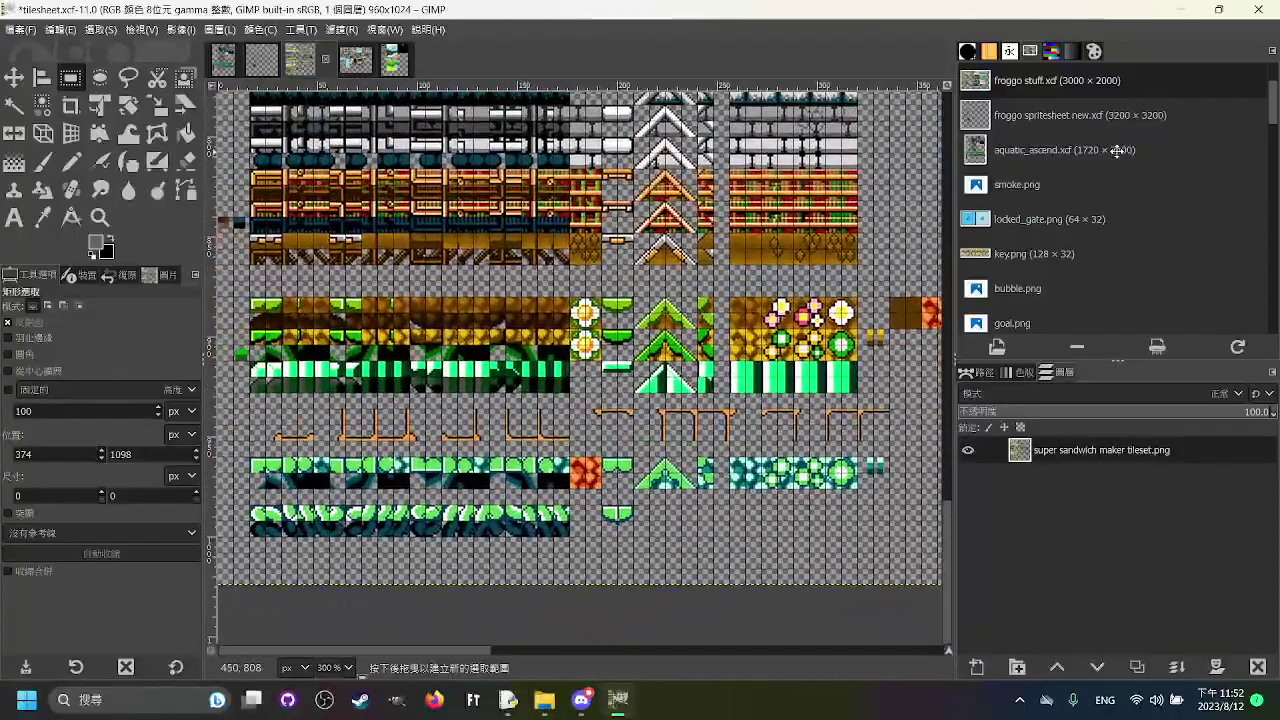
{"action": "left_click_drag", "start_coordinate": [256, 400], "coordinate": [900, 447]}
{"action": "left_click", "coordinate": [889, 501]}
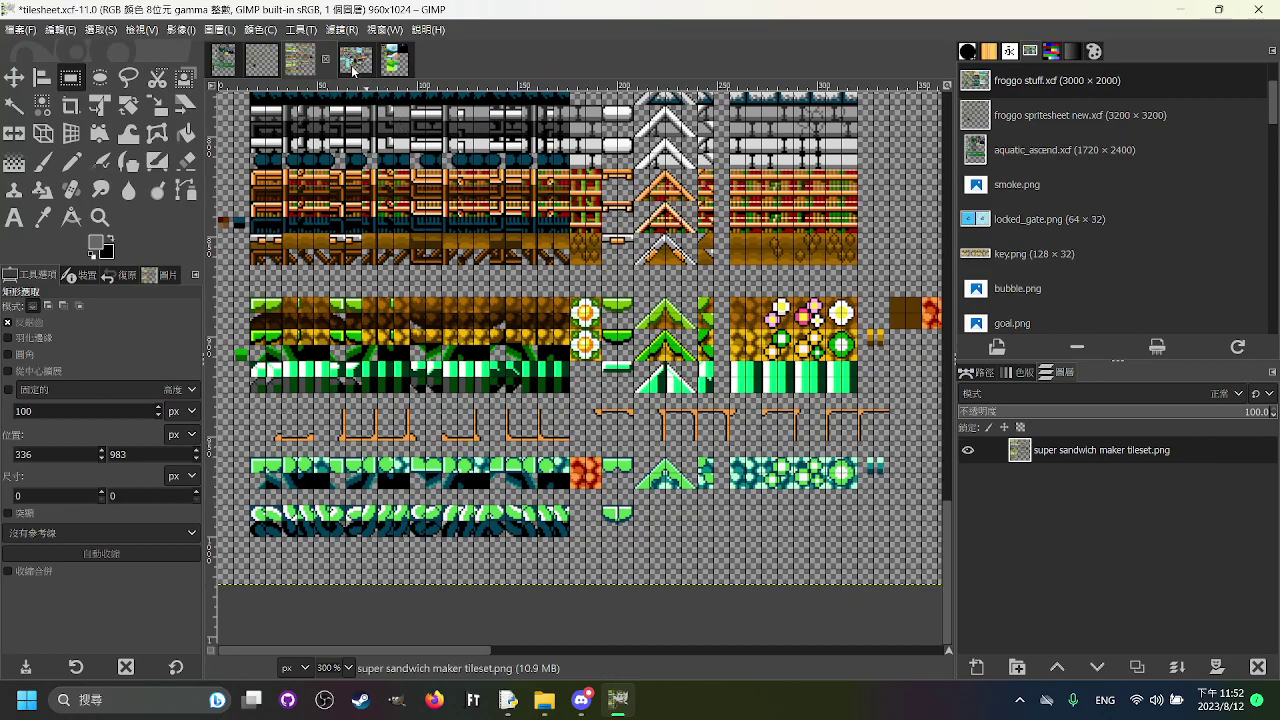
Step: Switch to gui sheet.xcf and examine its bars, buttons, keyhole panels and level pictures
{"action": "left_click", "coordinate": [340, 60]}
{"action": "scroll", "coordinate": [601, 398], "scroll_direction": "left", "scroll_amount": 8}
{"action": "scroll", "coordinate": [601, 398], "scroll_direction": "up", "scroll_amount": 2}
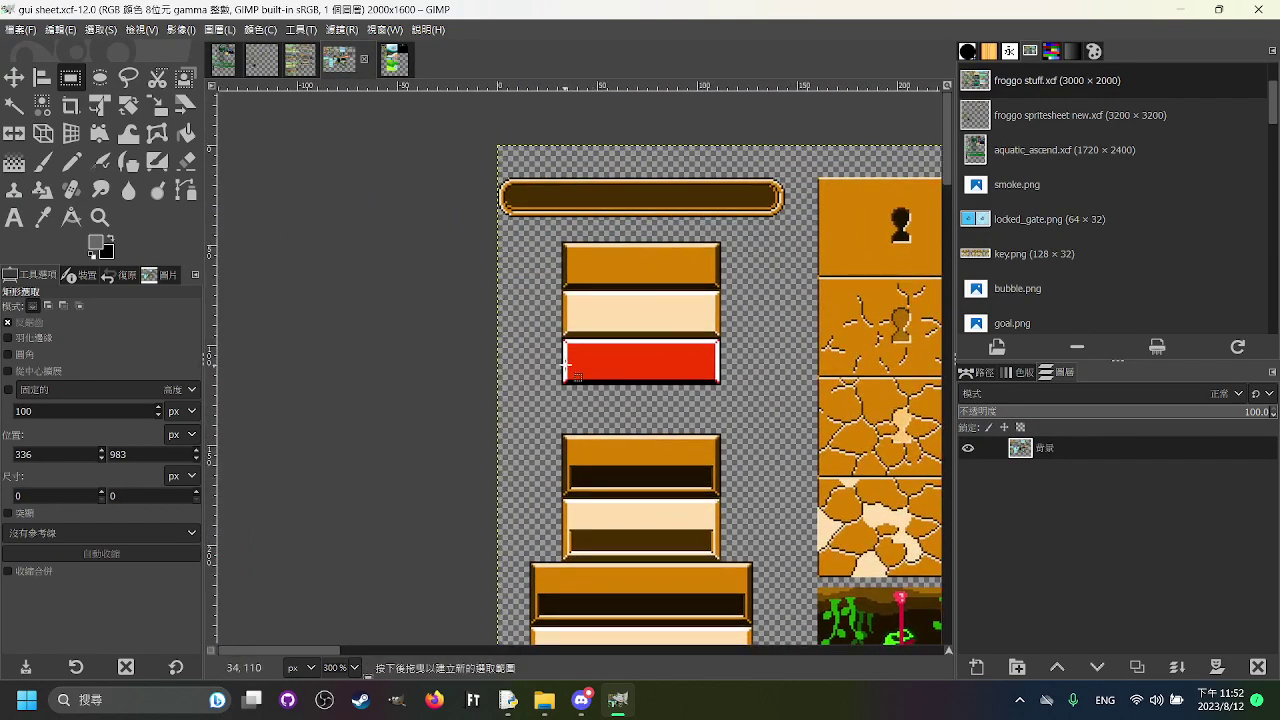
{"action": "scroll", "coordinate": [644, 350], "scroll_direction": "right", "scroll_amount": 8}
{"action": "scroll", "coordinate": [644, 350], "scroll_direction": "down", "scroll_amount": 2}
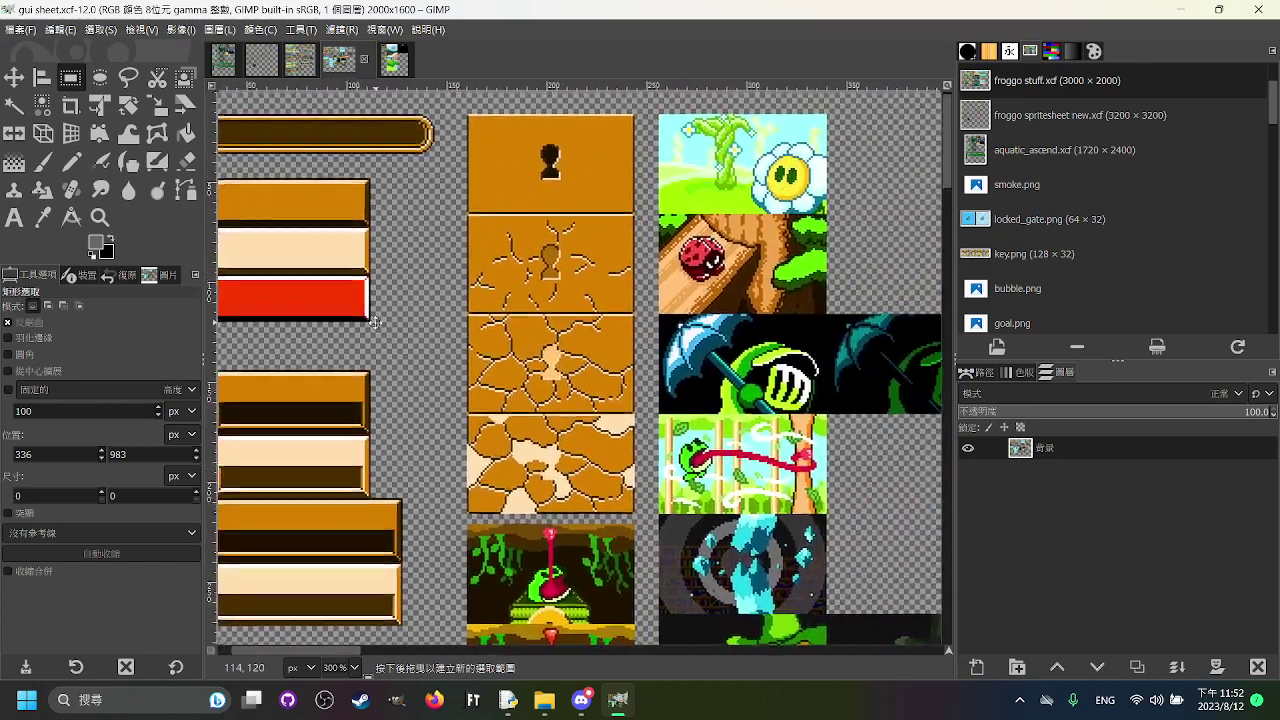
{"action": "scroll", "coordinate": [440, 345], "scroll_direction": "up", "scroll_amount": 1}
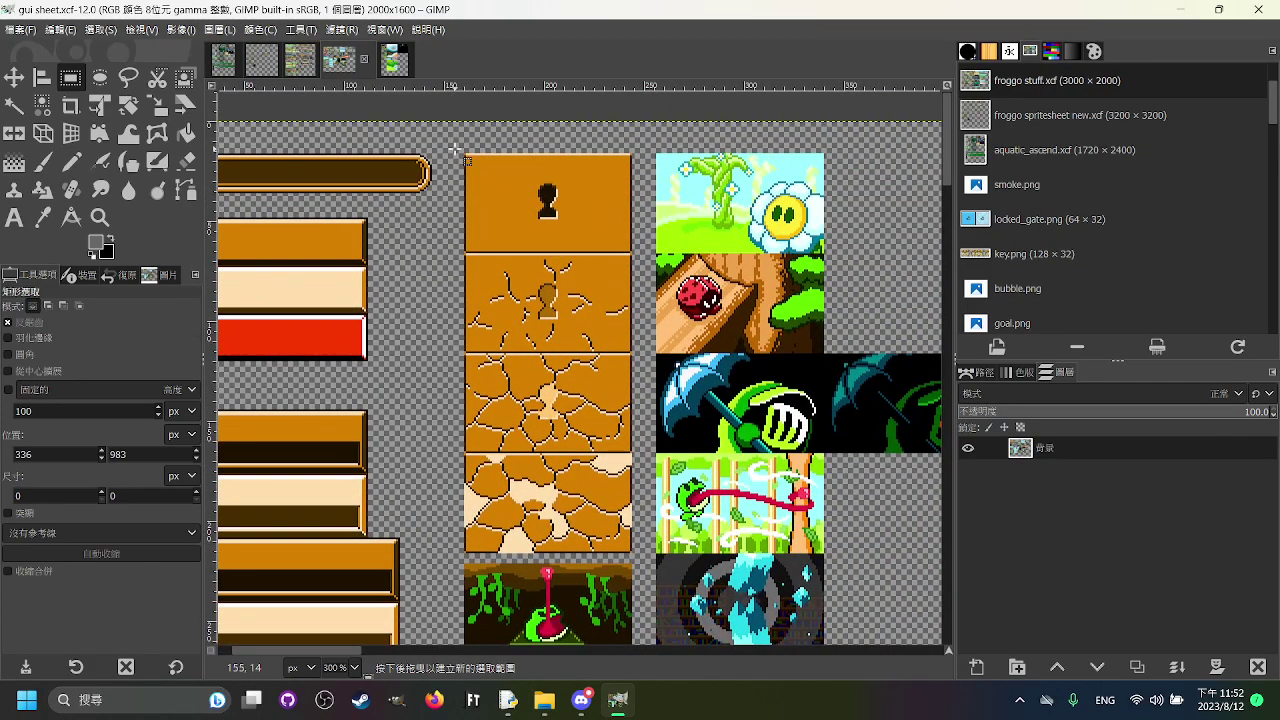
Step: Mark out the four keyhole panels with a 97 × 208 px rectangular selection and clear it
{"action": "left_click_drag", "start_coordinate": [450, 140], "coordinate": [647, 419]}
{"action": "scroll", "coordinate": [600, 300], "scroll_direction": "down", "scroll_amount": 3}
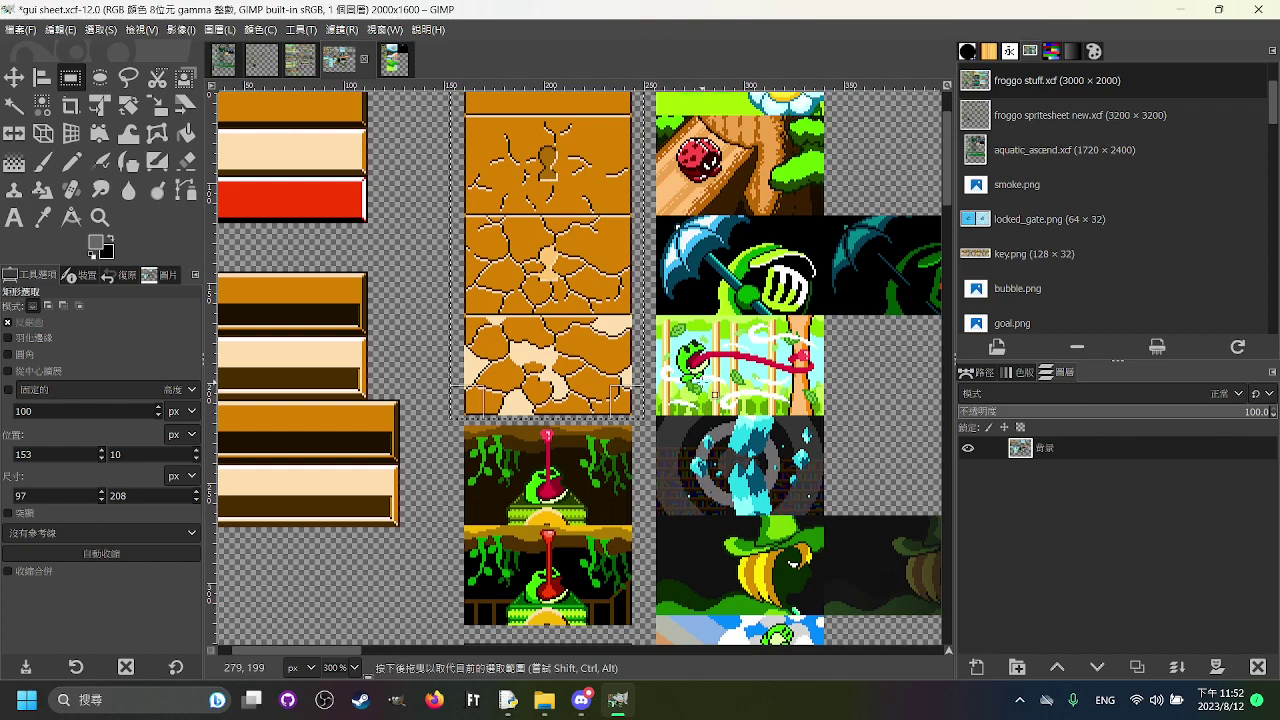
{"action": "scroll", "coordinate": [705, 390], "scroll_direction": "up", "scroll_amount": 3}
{"action": "scroll", "coordinate": [700, 386], "scroll_direction": "right", "scroll_amount": 1}
{"action": "left_click", "coordinate": [690, 382]}
Step: Mark out parts of the GUI sheet's panel artwork with further temporary rectangular selections and clear them
{"action": "left_click_drag", "start_coordinate": [412, 137], "coordinate": [606, 255]}
{"action": "left_click_drag", "start_coordinate": [475, 210], "coordinate": [601, 346]}
{"action": "left_click", "coordinate": [729, 556]}
{"action": "scroll", "coordinate": [511, 555], "scroll_direction": "down", "scroll_amount": 1}
Step: Look at the last open image and return to gui sheet.xcf
{"action": "left_click", "coordinate": [394, 60]}
{"action": "left_click", "coordinate": [331, 62]}
{"action": "left_click_drag", "start_coordinate": [578, 211], "coordinate": [527, 261]}
{"action": "scroll", "coordinate": [527, 260], "scroll_direction": "up", "scroll_amount": 1}
Step: Mark out the orange WHEN, pink DO and green WHEN panels with a rectangular selection of about 212 × 242 px
{"action": "scroll", "coordinate": [605, 309], "scroll_direction": "down", "scroll_amount": 3}
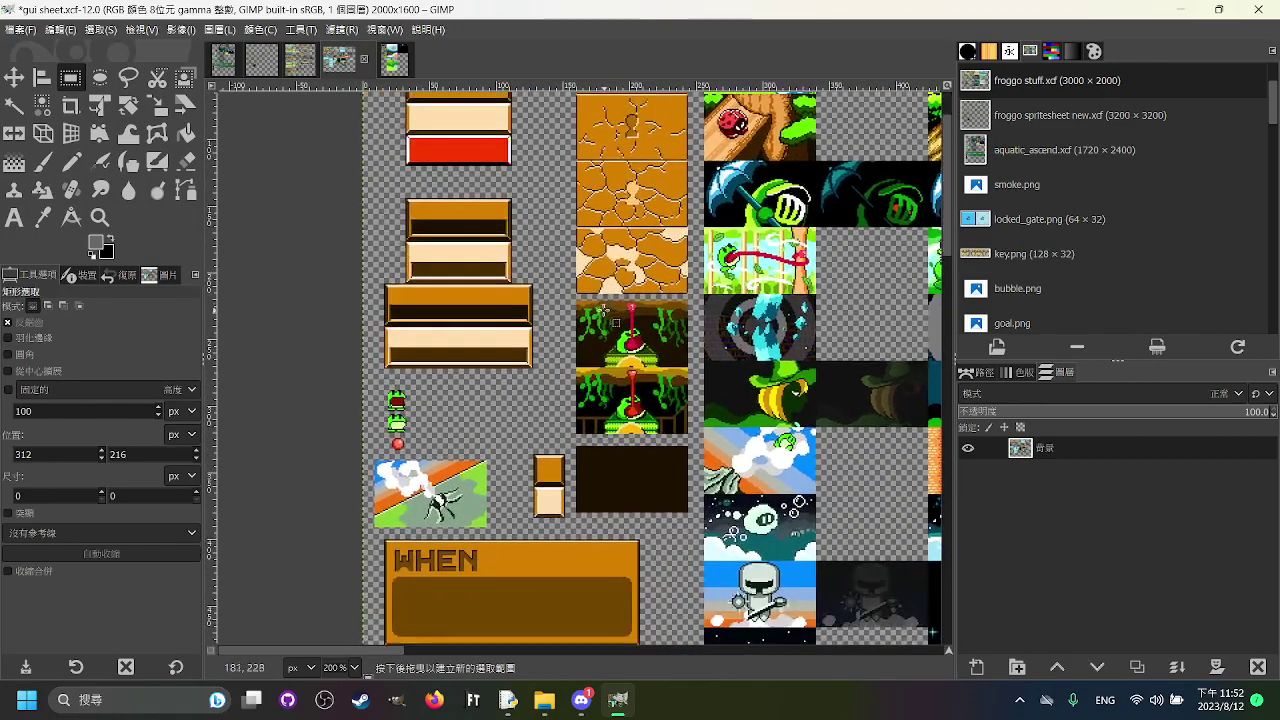
{"action": "scroll", "coordinate": [673, 270], "scroll_direction": "down", "scroll_amount": 5}
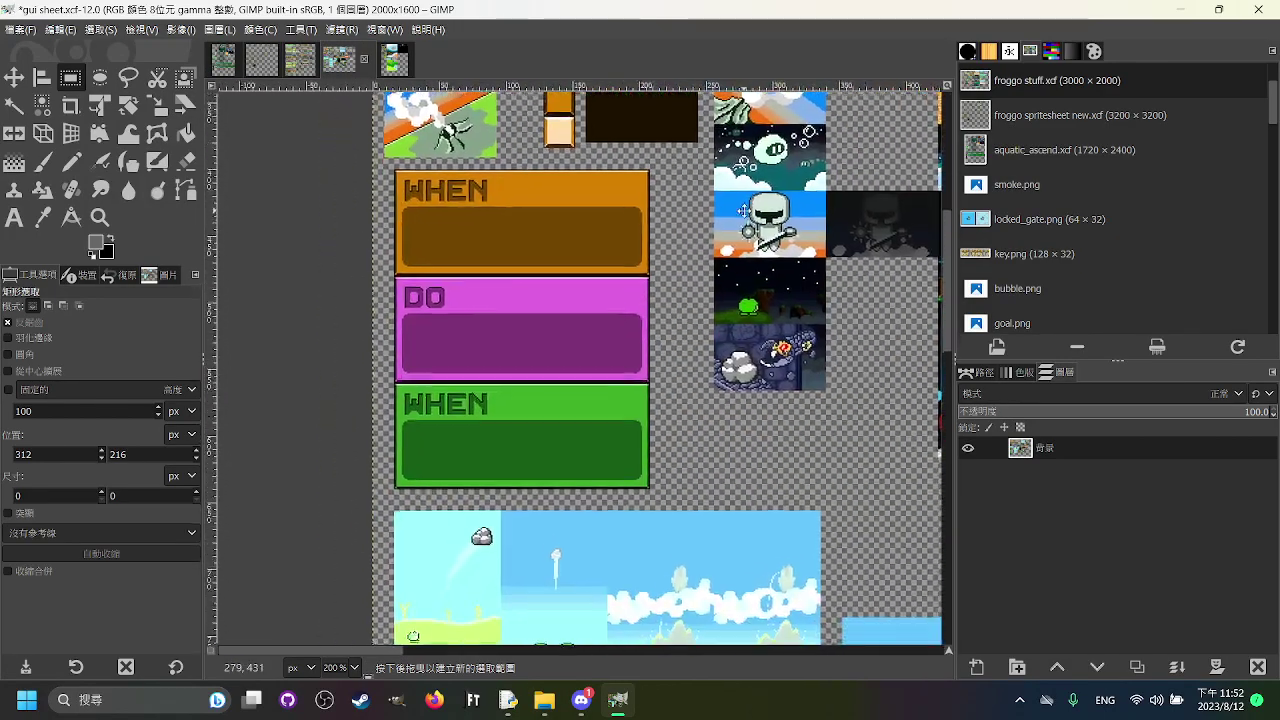
{"action": "left_click_drag", "start_coordinate": [668, 491], "coordinate": [424, 170]}
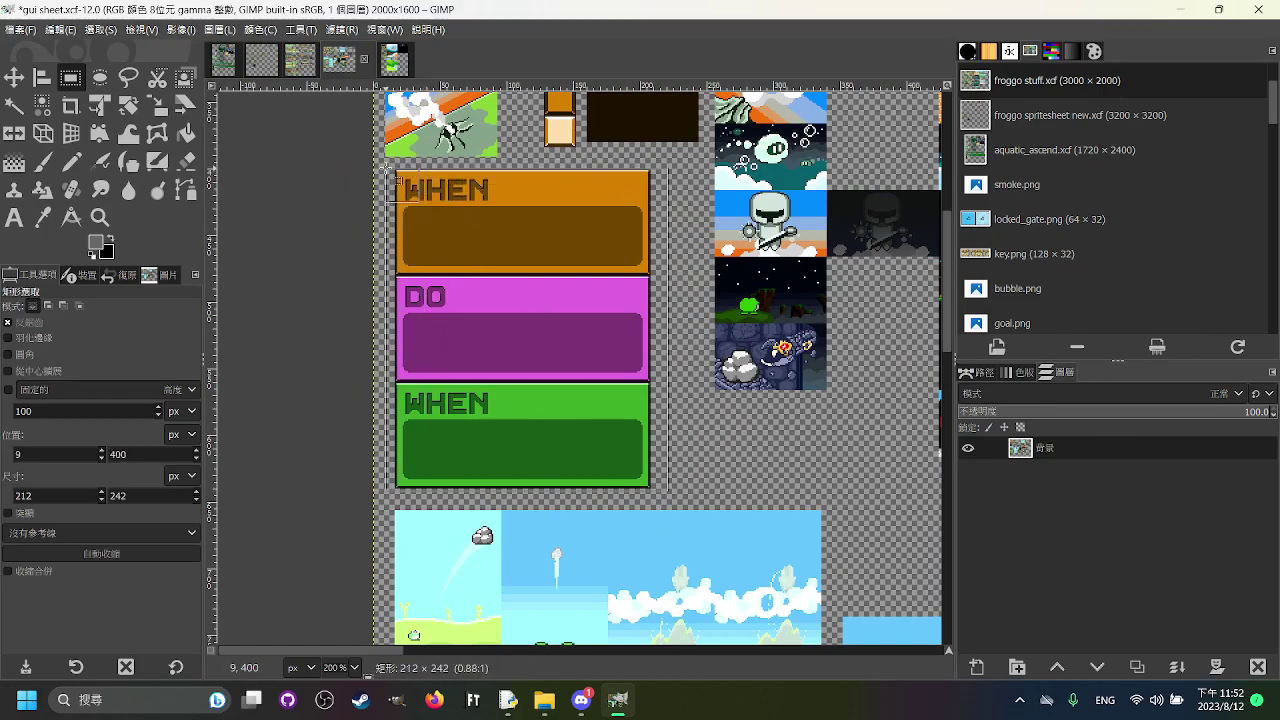
Step: Clear the selection around the WHEN and DO panels, and mark out neighbouring artwork with another temporary rectangular selection
{"action": "left_click", "coordinate": [735, 212]}
{"action": "scroll", "coordinate": [627, 498], "scroll_direction": "up", "scroll_amount": 4}
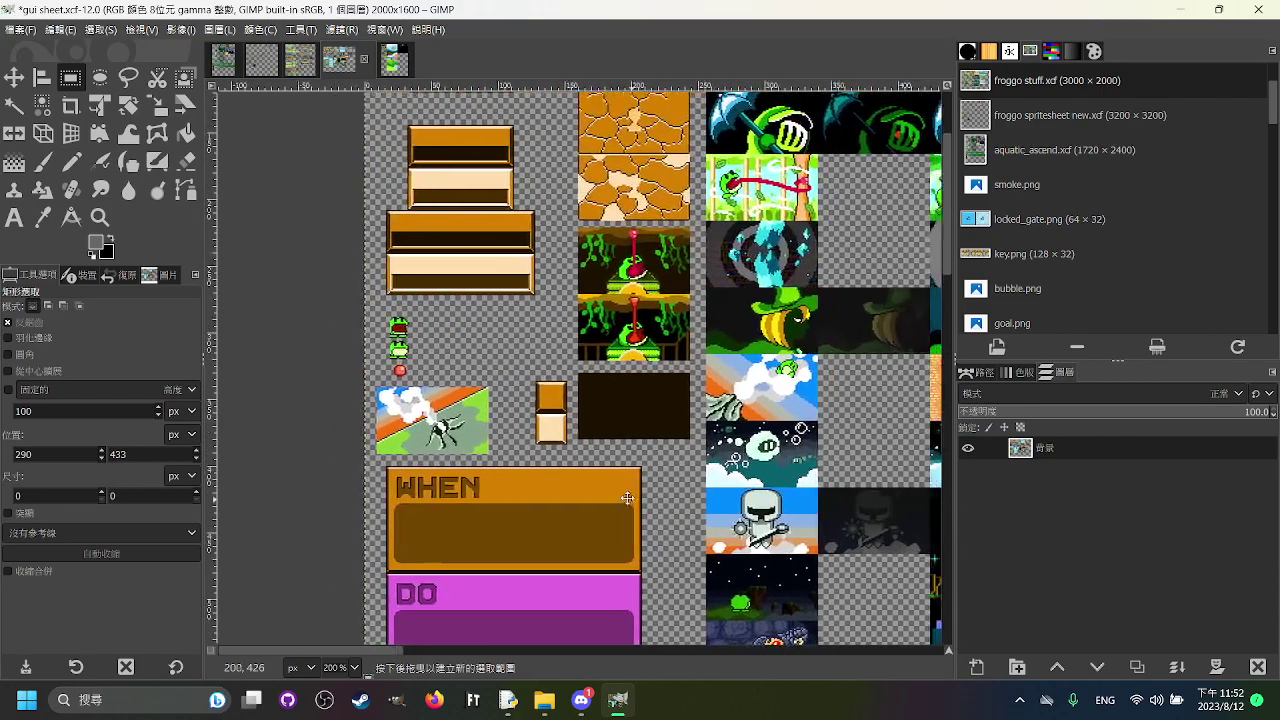
{"action": "left_click_drag", "start_coordinate": [627, 498], "coordinate": [559, 202]}
{"action": "mouse_move", "coordinate": [579, 501]}
{"action": "left_mouse_down"}
{"action": "mouse_move", "coordinate": [325, 210]}
{"action": "mouse_move", "coordinate": [303, 167]}
{"action": "left_mouse_up"}
{"action": "left_click", "coordinate": [734, 230]}
Step: Mark out the uppermost level pictures of the GUI sheet with a rectangular selection and clear it
{"action": "left_click_drag", "start_coordinate": [620, 160], "coordinate": [497, 442]}
{"action": "left_click_drag", "start_coordinate": [462, 163], "coordinate": [488, 176]}
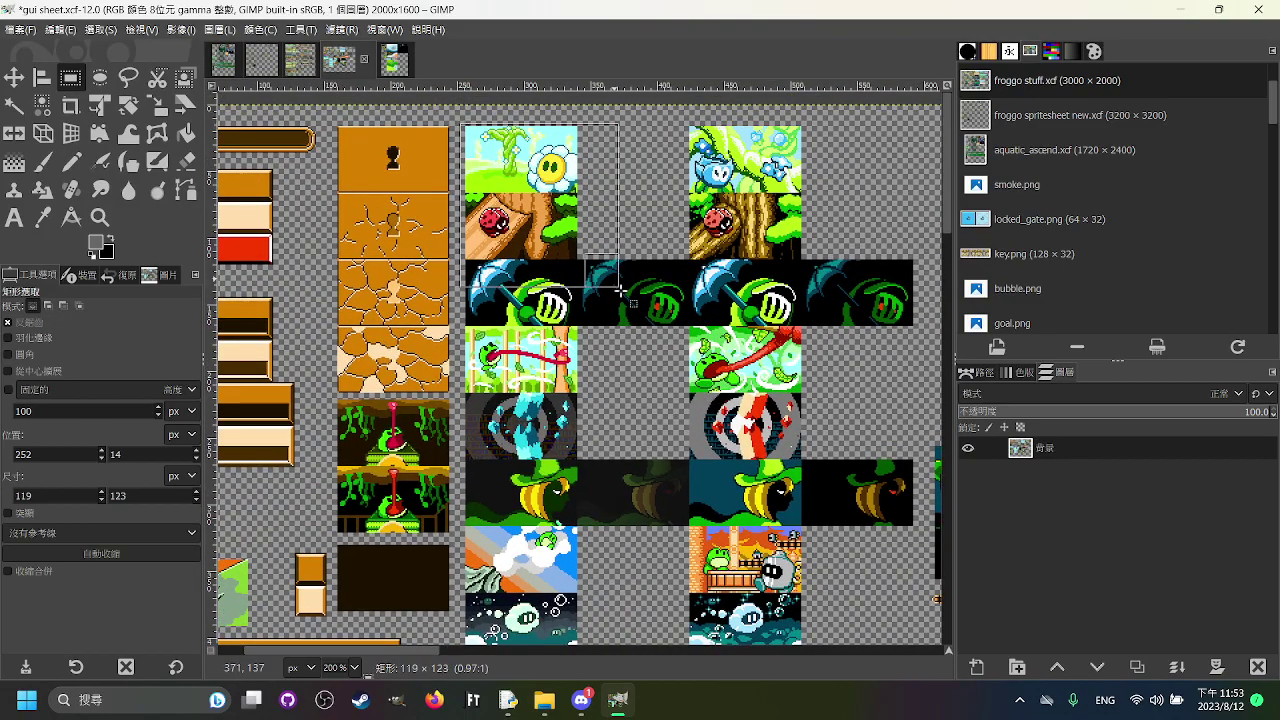
{"action": "left_click_drag", "start_coordinate": [613, 281], "coordinate": [649, 320]}
{"action": "scroll", "coordinate": [645, 315], "scroll_direction": "down", "scroll_amount": 6}
{"action": "left_click_drag", "start_coordinate": [684, 471], "coordinate": [685, 470]}
{"action": "left_click", "coordinate": [685, 470]}
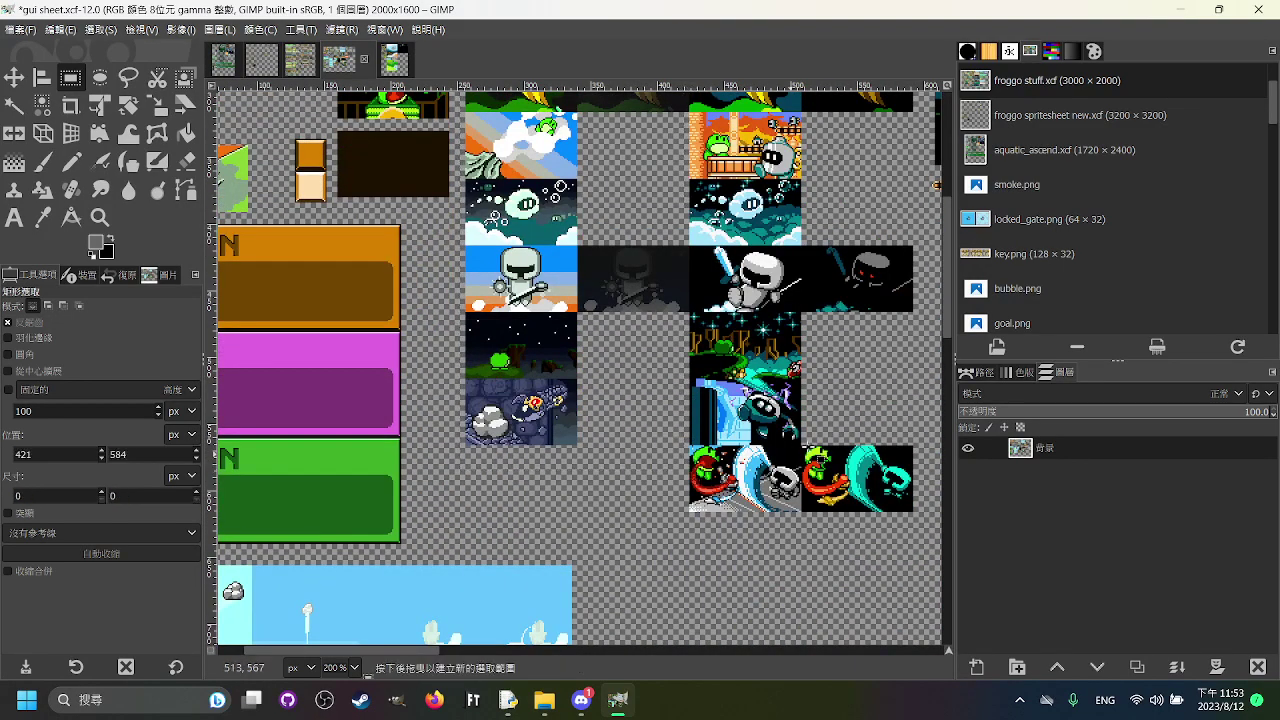
Step: Mark out the remaining level pictures in both columns with temporary rectangular selections and clear them
{"action": "left_click_drag", "start_coordinate": [794, 443], "coordinate": [554, 438]}
{"action": "left_click_drag", "start_coordinate": [691, 530], "coordinate": [450, 108]}
{"action": "scroll", "coordinate": [600, 350], "scroll_direction": "up", "scroll_amount": 5}
{"action": "left_click_drag", "start_coordinate": [612, 464], "coordinate": [739, 330]}
{"action": "left_click", "coordinate": [467, 213]}
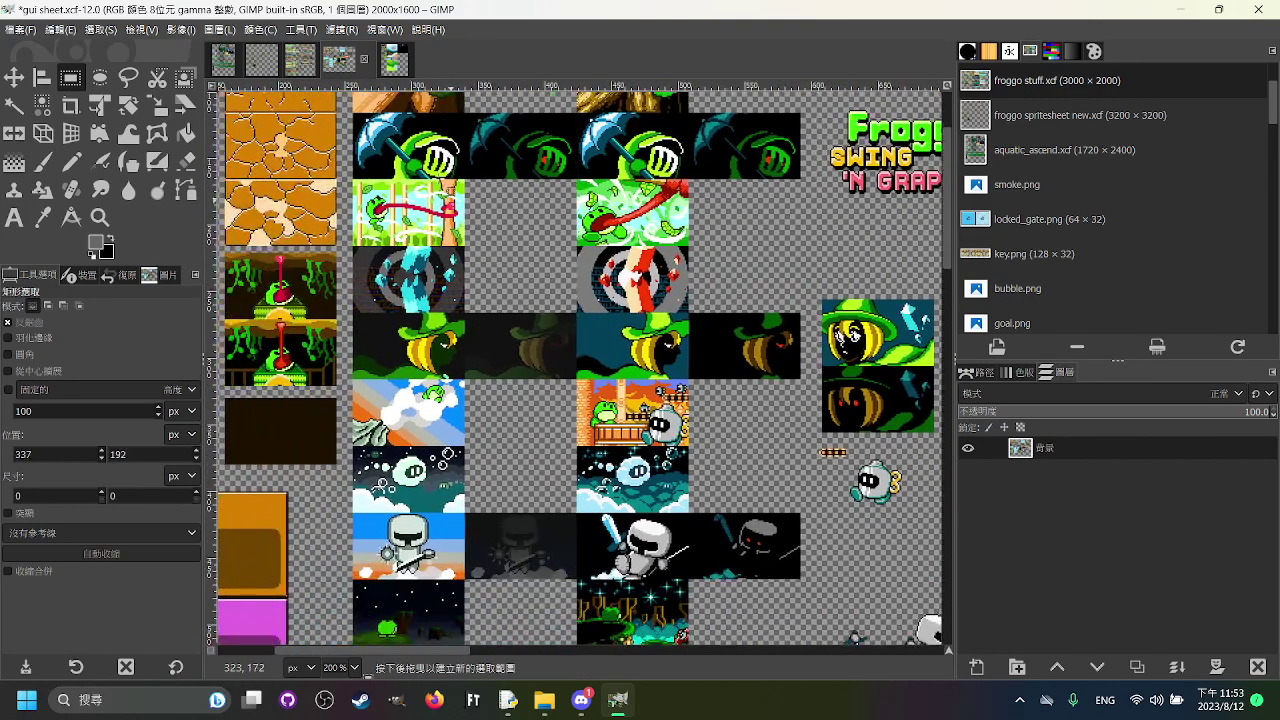
{"action": "left_click_drag", "start_coordinate": [397, 121], "coordinate": [540, 161]}
{"action": "left_click", "coordinate": [645, 236]}
Step: Examine both columns of level pictures closely, from the flower and ladybug scenes to the knight scenes
{"action": "scroll", "coordinate": [644, 257], "scroll_direction": "up", "scroll_amount": 2}
{"action": "scroll", "coordinate": [644, 257], "scroll_direction": "left", "scroll_amount": 2}
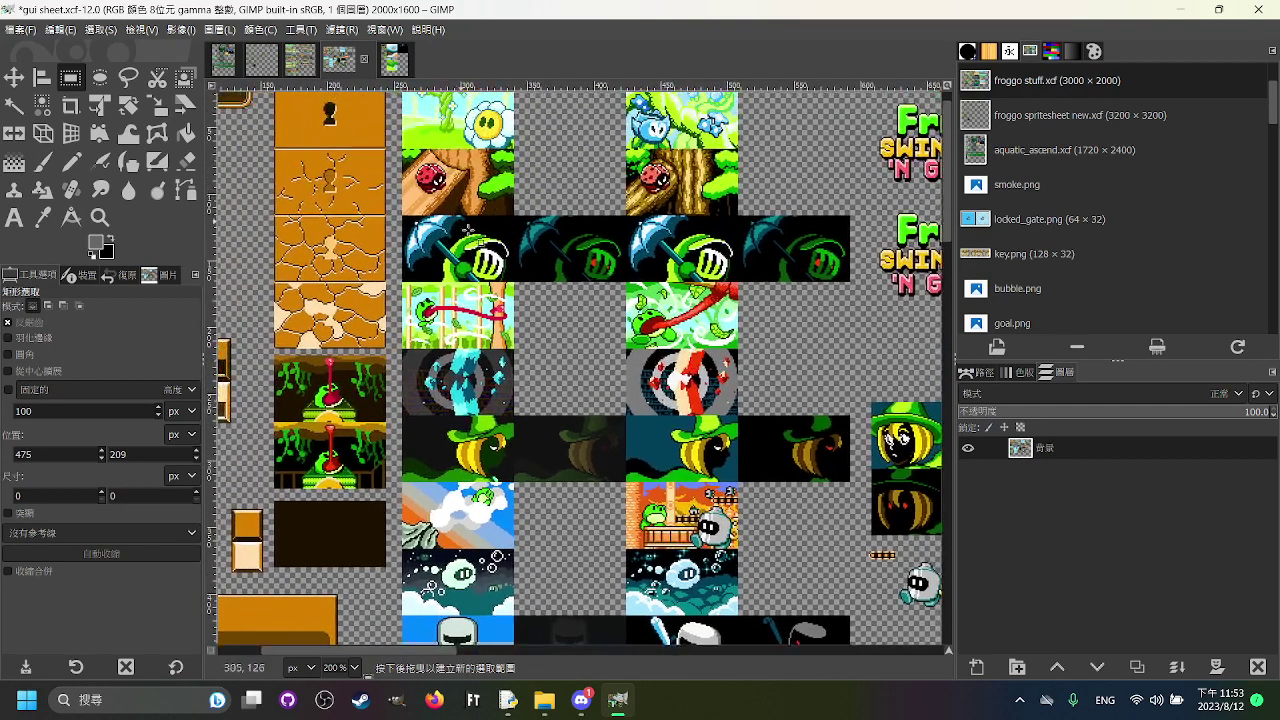
{"action": "scroll", "coordinate": [530, 272], "scroll_direction": "down", "scroll_amount": 1}
{"action": "scroll", "coordinate": [530, 272], "scroll_direction": "right", "scroll_amount": 1}
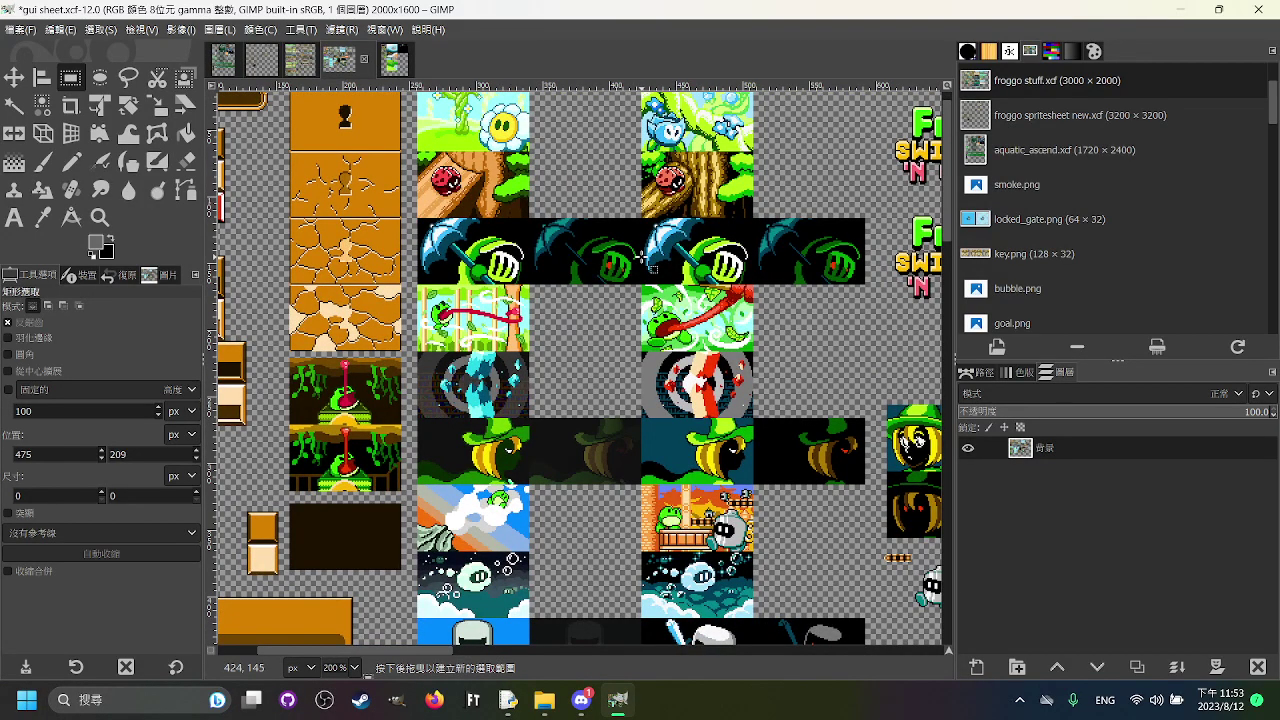
{"action": "left_click_drag", "start_coordinate": [732, 256], "coordinate": [731, 254]}
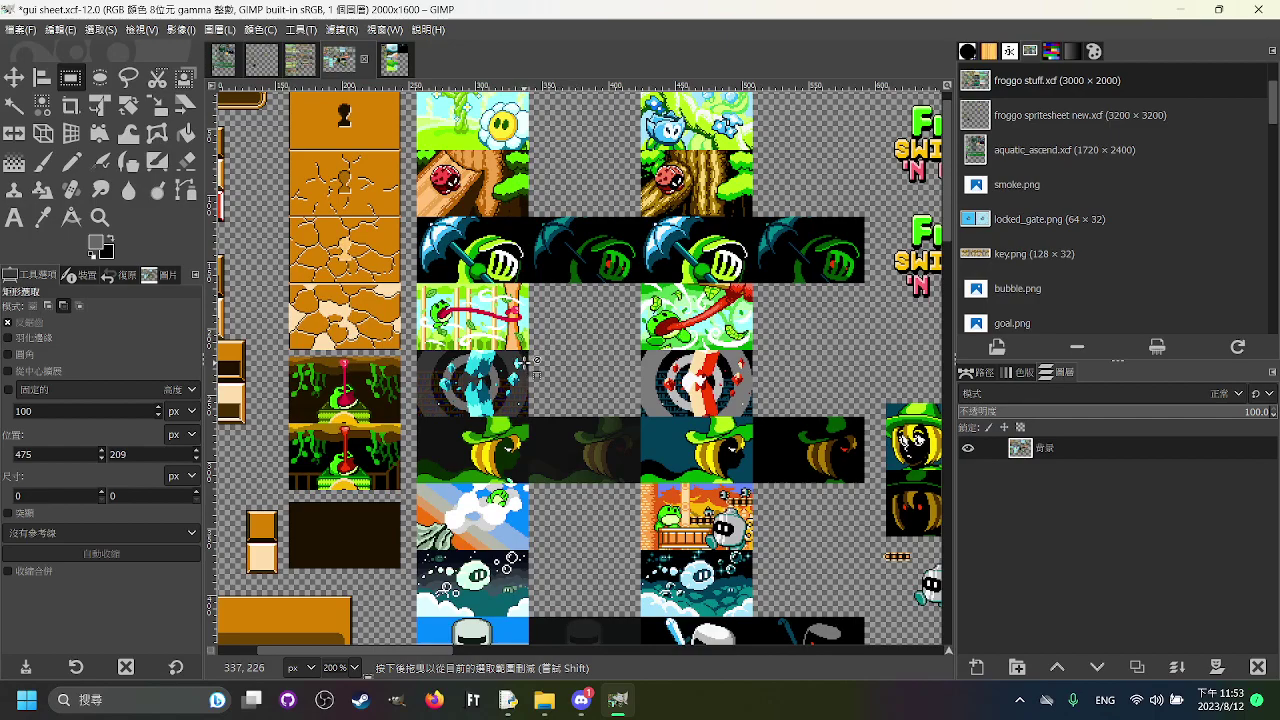
{"action": "scroll", "coordinate": [530, 360], "scroll_direction": "up", "scroll_amount": 1}
{"action": "left_click_drag", "start_coordinate": [543, 334], "coordinate": [526, 457]}
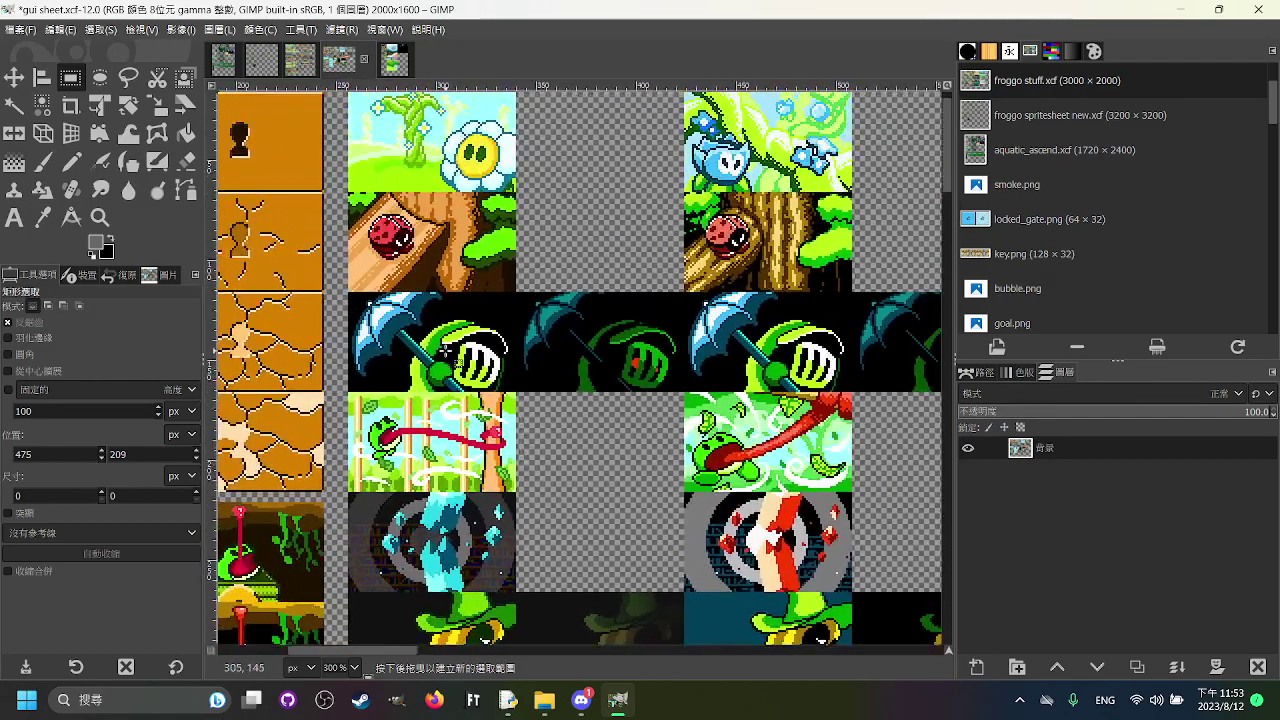
{"action": "left_click_drag", "start_coordinate": [454, 359], "coordinate": [489, 244]}
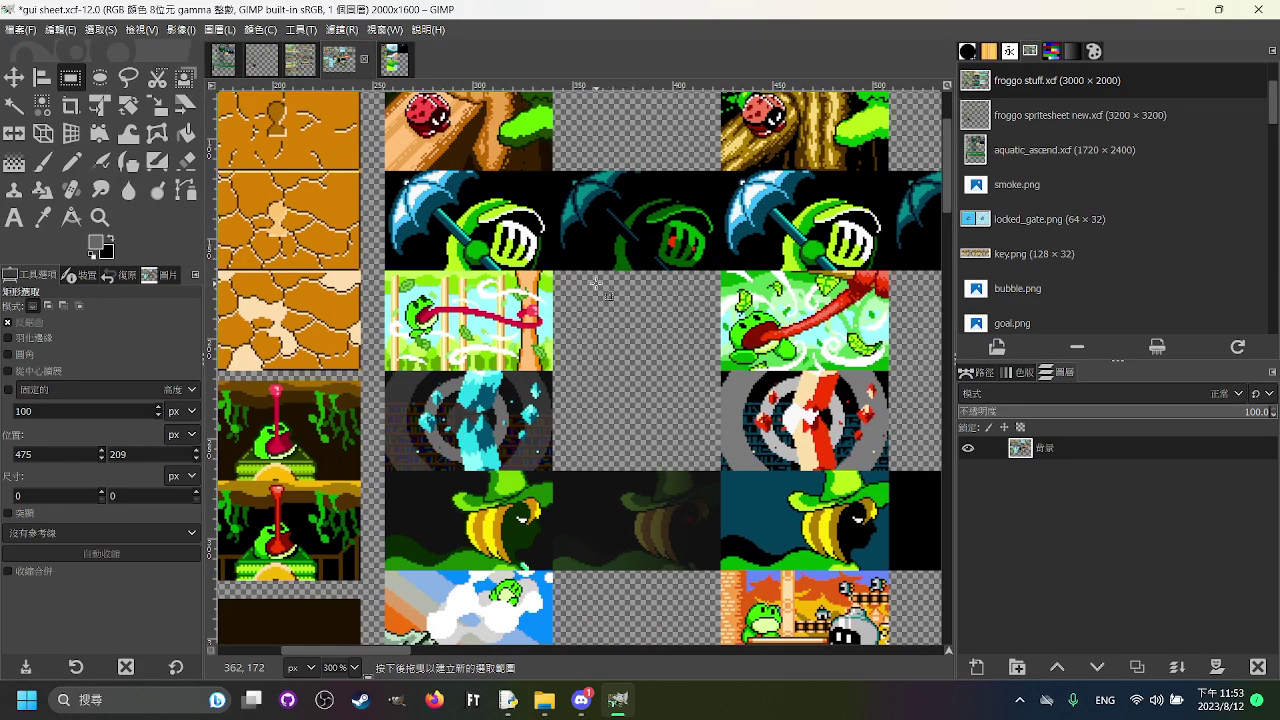
{"action": "left_click_drag", "start_coordinate": [598, 272], "coordinate": [466, 275]}
{"action": "scroll", "coordinate": [645, 287], "scroll_direction": "up", "scroll_amount": 2}
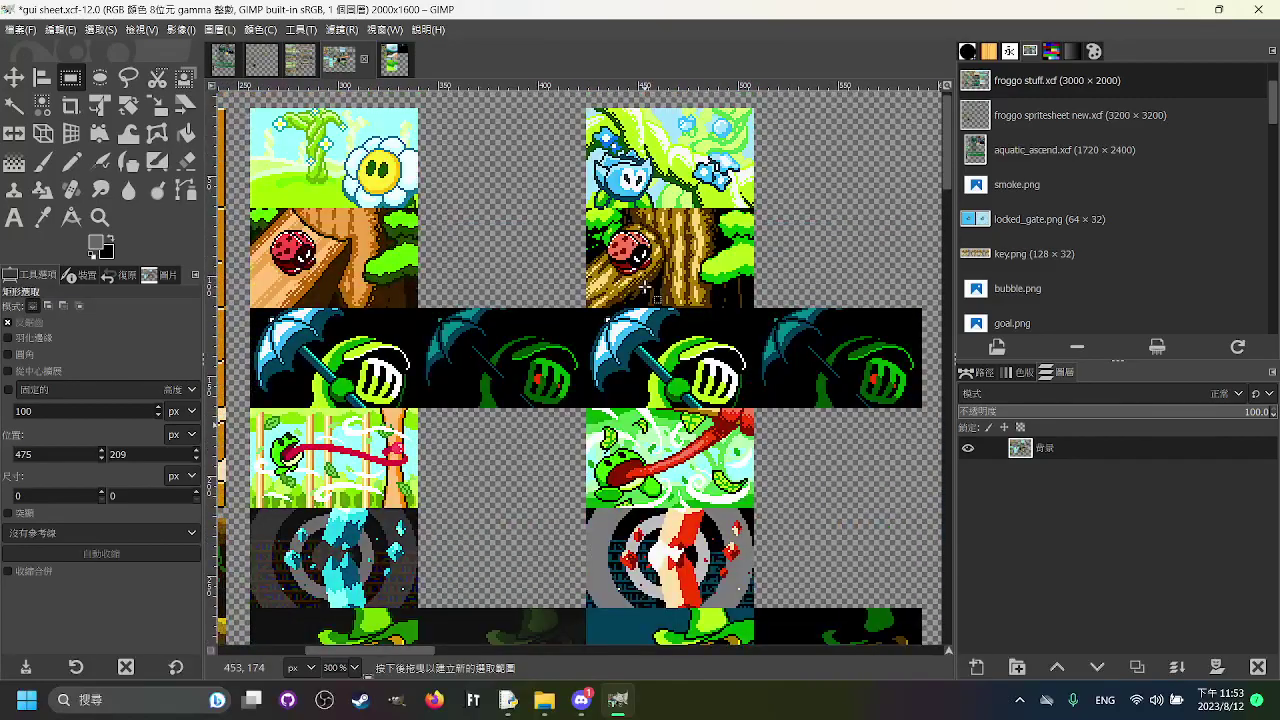
{"action": "left_click_drag", "start_coordinate": [660, 290], "coordinate": [570, 288]}
{"action": "scroll", "coordinate": [628, 262], "scroll_direction": "down", "scroll_amount": 10}
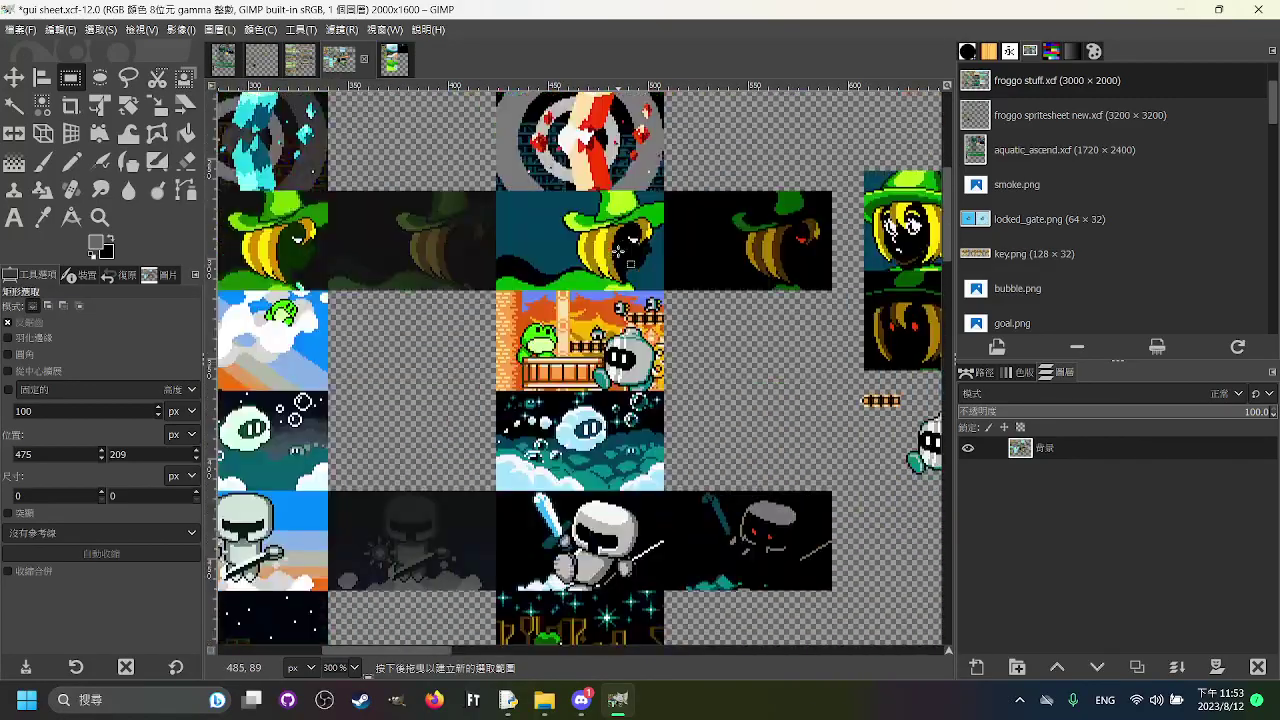
{"action": "scroll", "coordinate": [625, 252], "scroll_direction": "down", "scroll_amount": 3}
{"action": "left_click_drag", "start_coordinate": [655, 413], "coordinate": [714, 322]}
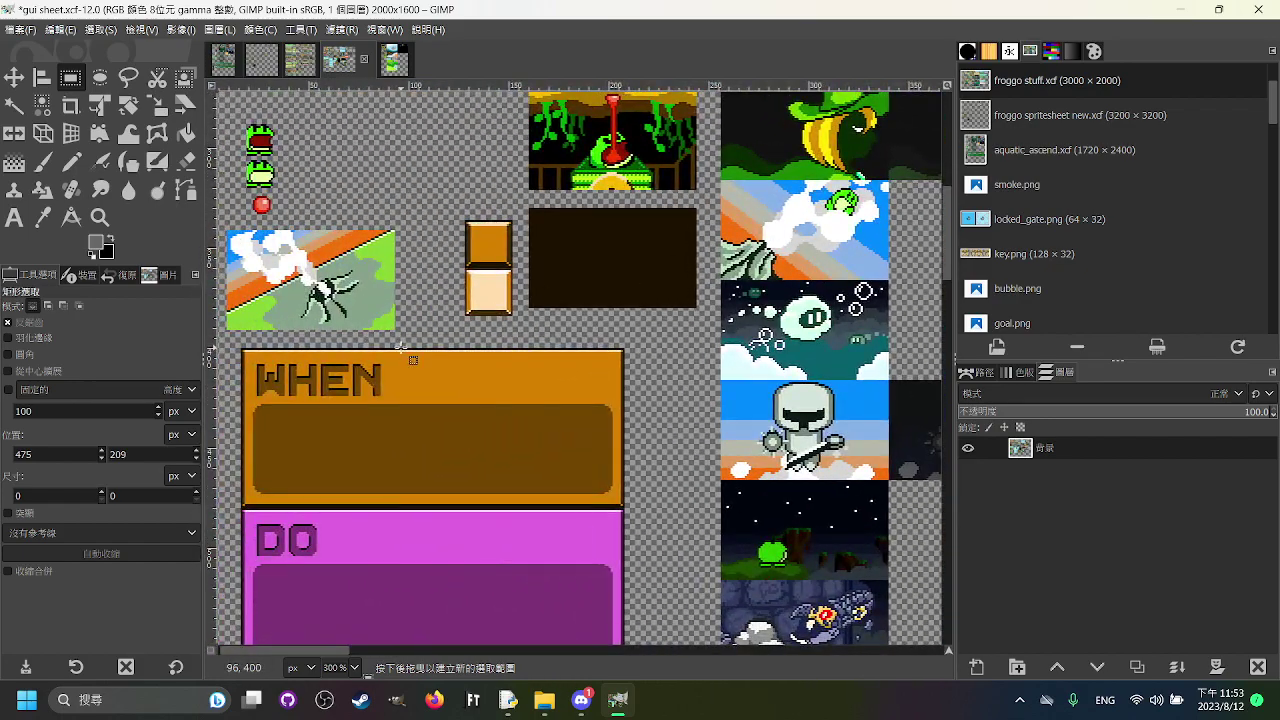
Step: Mark out the spider picture above the orange WHEN panel with a 92 × 59 px rectangular selection and clear it
{"action": "left_click_drag", "start_coordinate": [401, 344], "coordinate": [221, 226]}
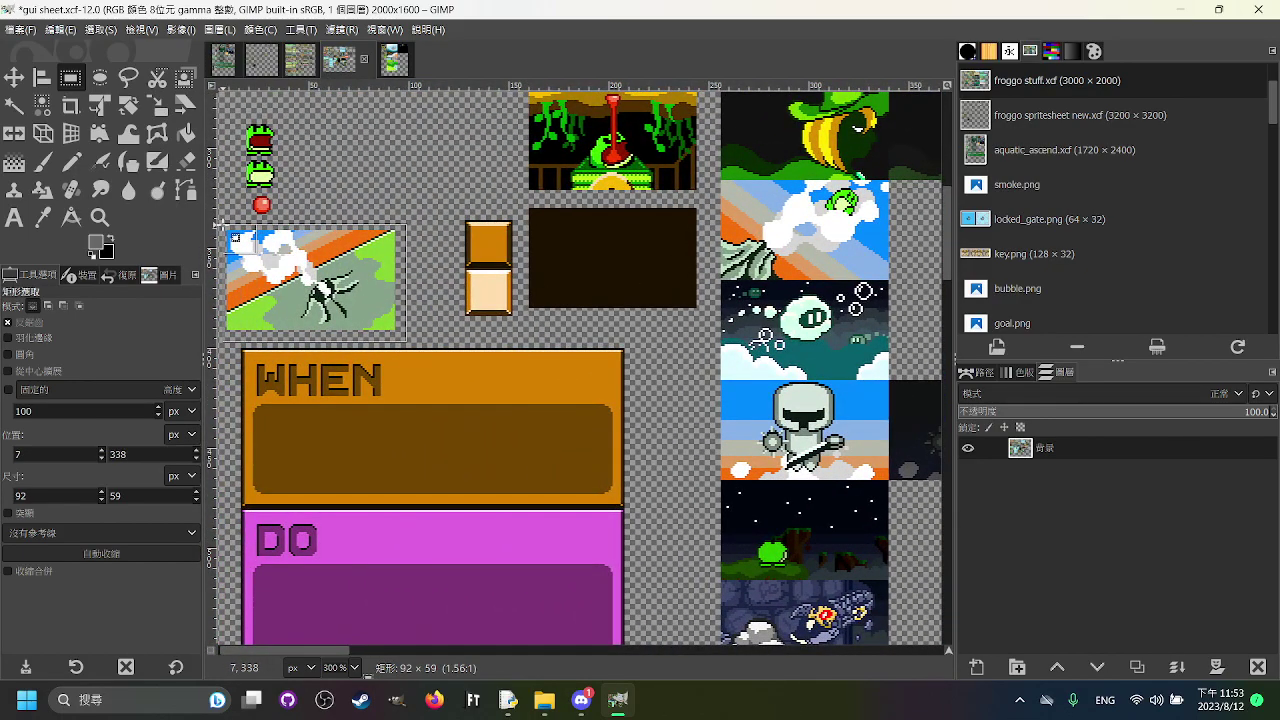
{"action": "left_click", "coordinate": [490, 290]}
{"action": "scroll", "coordinate": [421, 292], "scroll_direction": "up", "scroll_amount": 2}
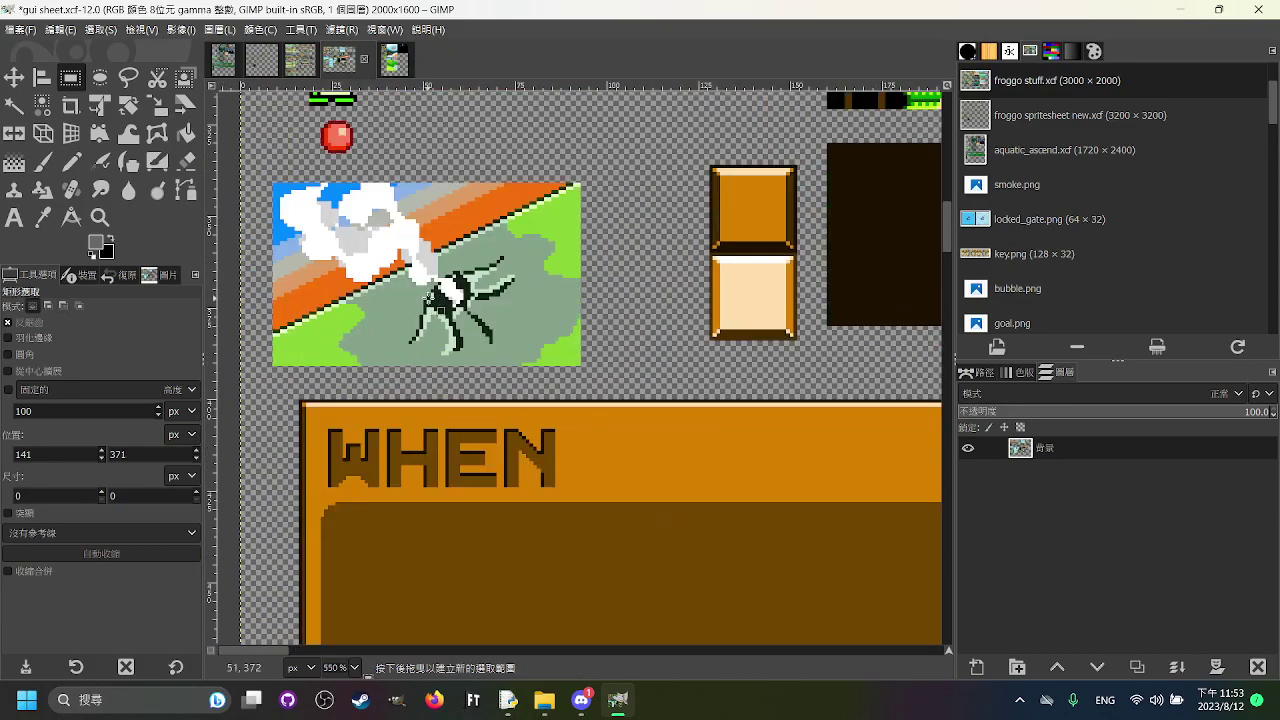
Step: Examine the cloud, bubble and knight level pictures and their counterparts in the second column
{"action": "scroll", "coordinate": [513, 307], "scroll_direction": "down", "scroll_amount": 2}
{"action": "scroll", "coordinate": [438, 268], "scroll_direction": "right", "scroll_amount": 5}
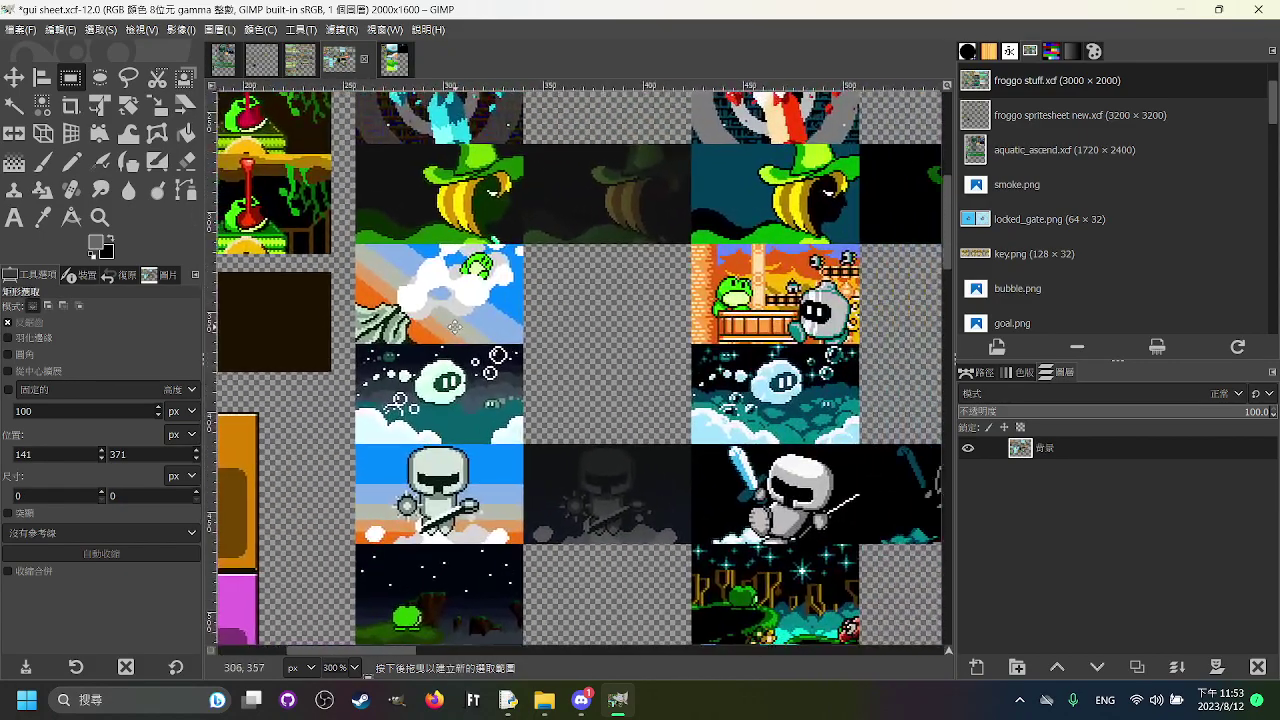
{"action": "scroll", "coordinate": [429, 298], "scroll_direction": "right", "scroll_amount": 2}
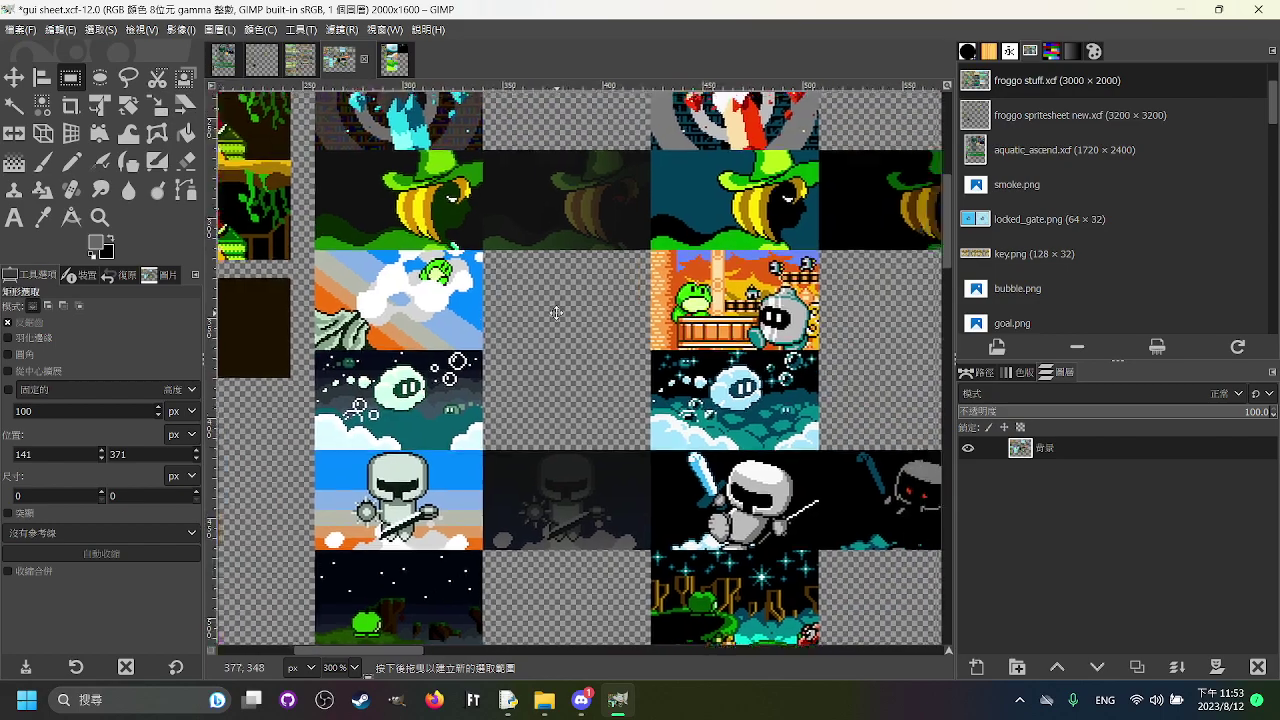
{"action": "left_click_drag", "start_coordinate": [741, 434], "coordinate": [661, 254]}
{"action": "scroll", "coordinate": [670, 190], "scroll_direction": "down", "scroll_amount": 2}
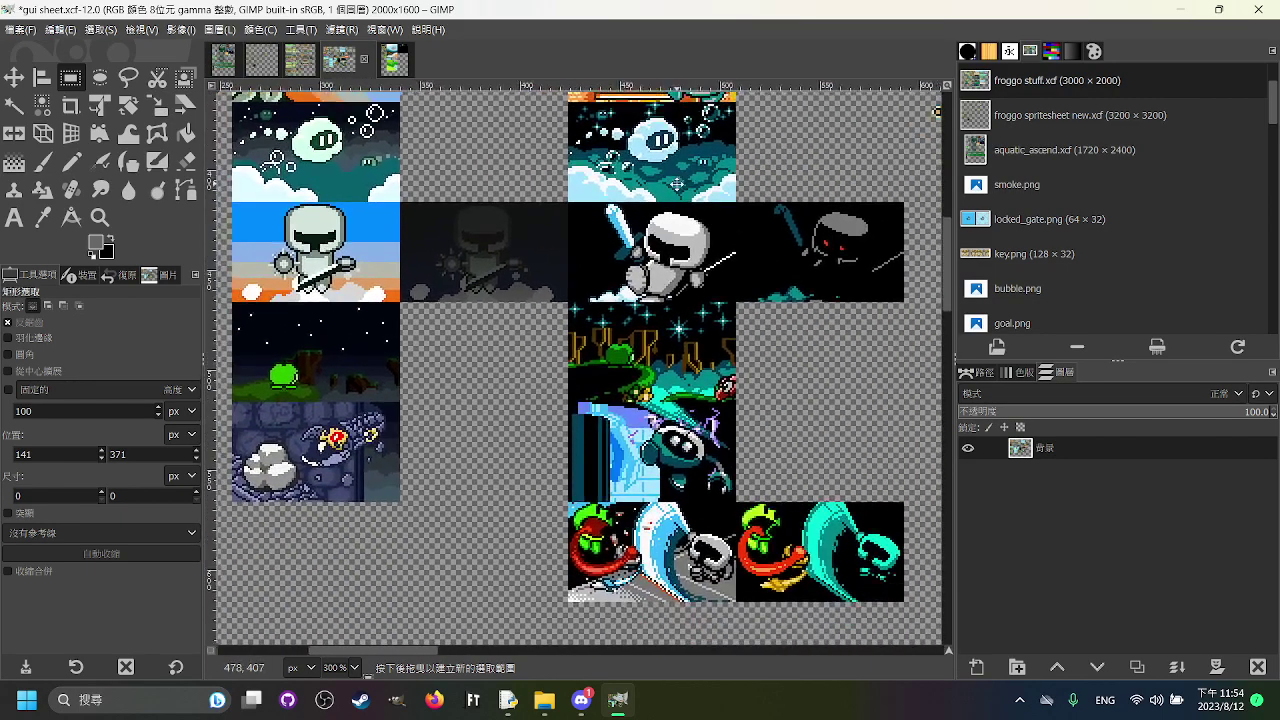
{"action": "scroll", "coordinate": [690, 200], "scroll_direction": "down", "scroll_amount": 1}
{"action": "scroll", "coordinate": [700, 220], "scroll_direction": "left", "scroll_amount": 2}
{"action": "scroll", "coordinate": [721, 257], "scroll_direction": "down", "scroll_amount": 3}
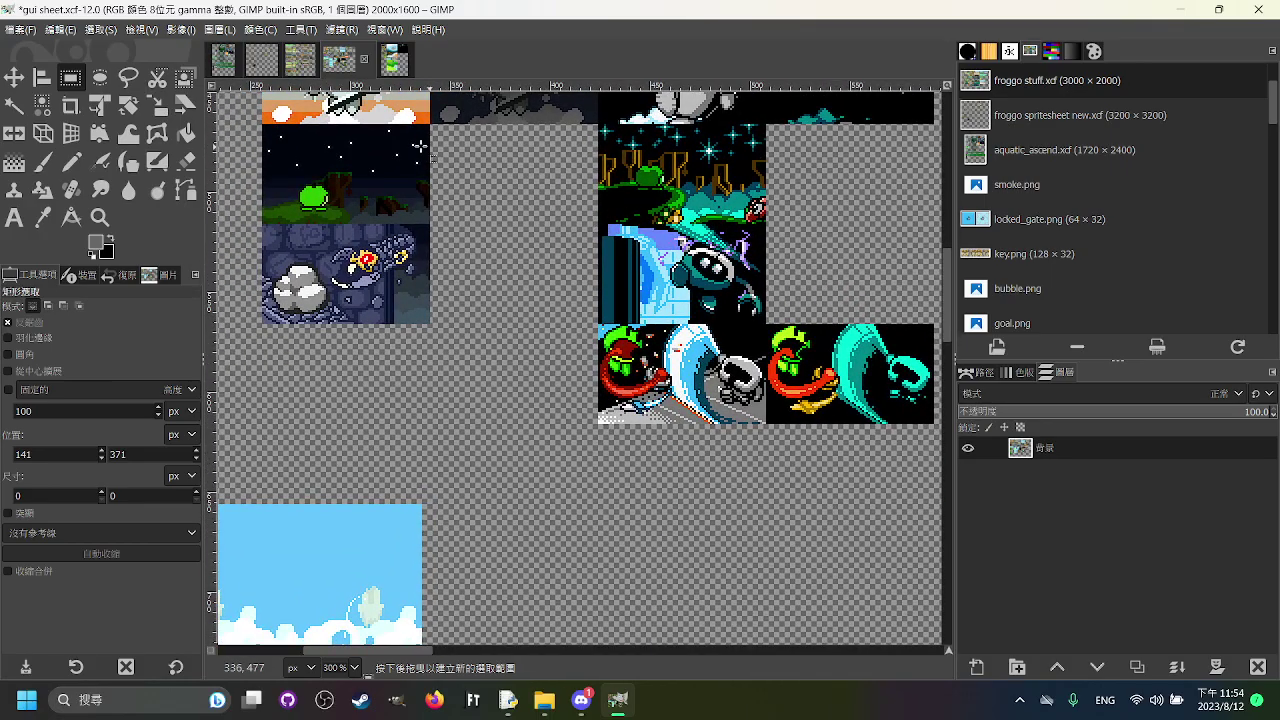
Step: Examine the lowest level pictures closely: the night frog, the stone cave, the robot and the frog-versus-knight scenes
{"action": "scroll", "coordinate": [544, 274], "scroll_direction": "up", "scroll_amount": 2}
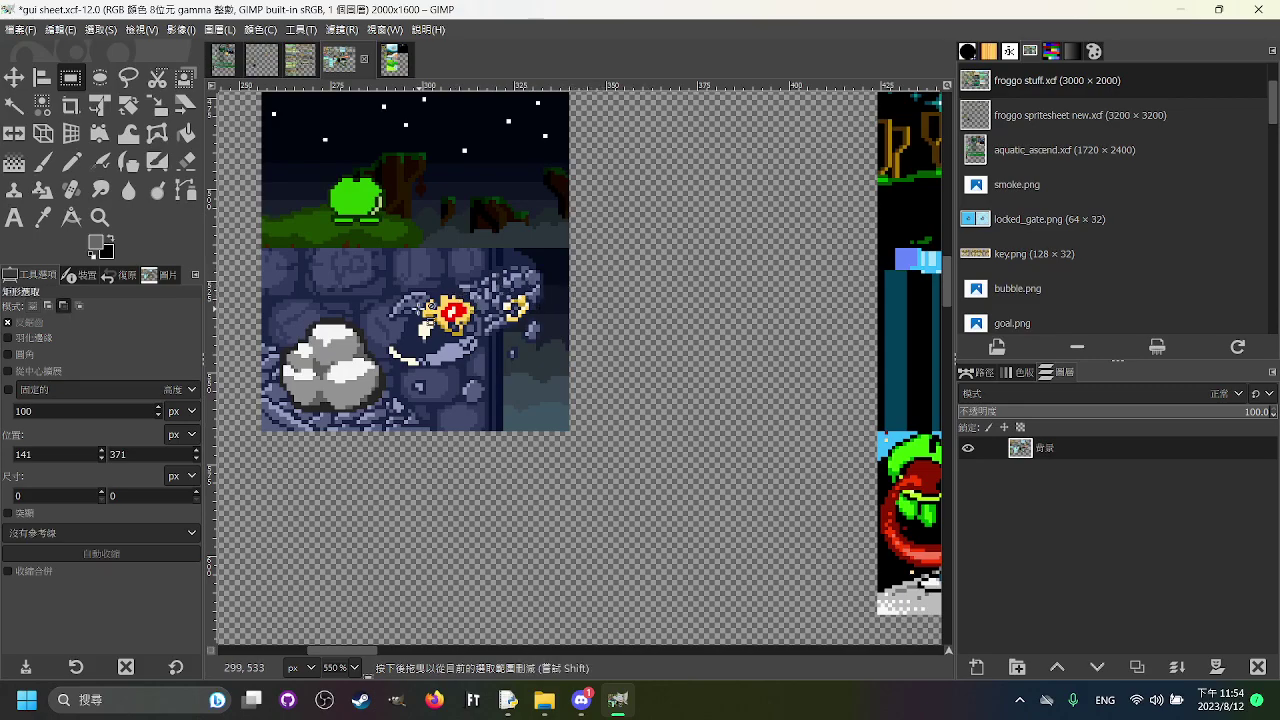
{"action": "scroll", "coordinate": [601, 267], "scroll_direction": "down", "scroll_amount": 3}
{"action": "left_click_drag", "start_coordinate": [502, 298], "coordinate": [328, 302]}
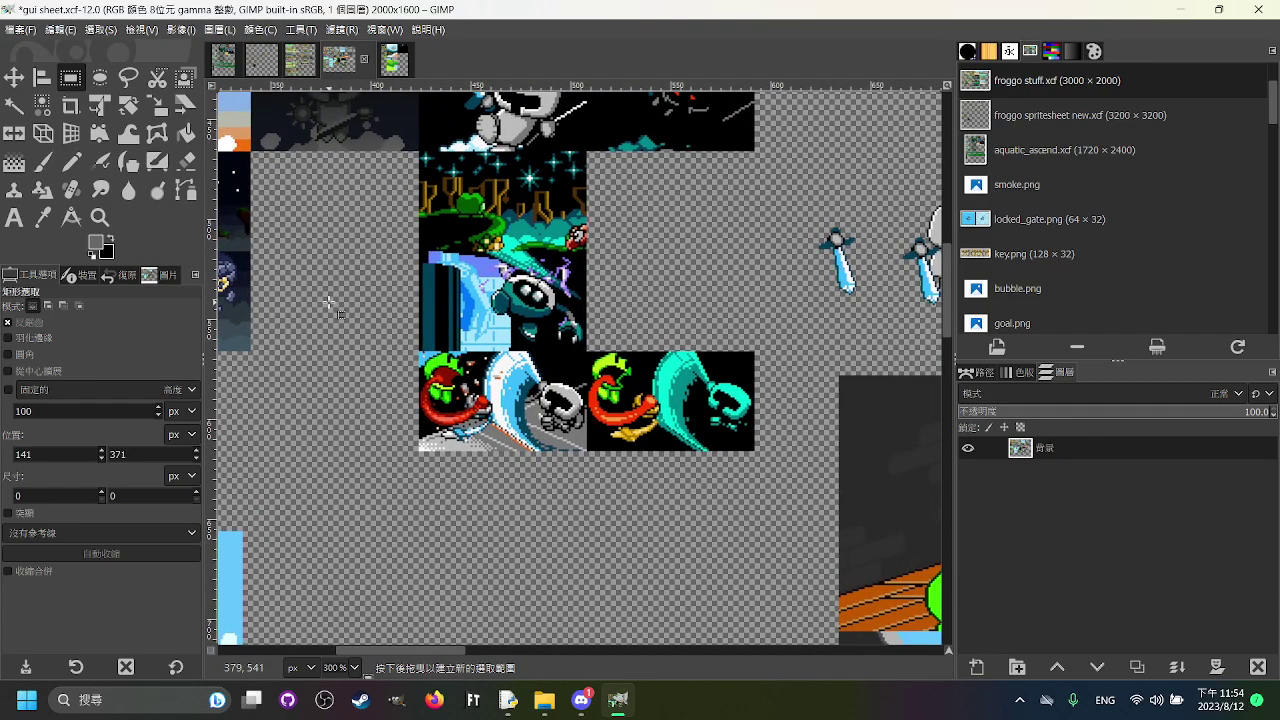
{"action": "left_click_drag", "start_coordinate": [674, 304], "coordinate": [635, 222]}
{"action": "scroll", "coordinate": [449, 206], "scroll_direction": "up", "scroll_amount": 2}
{"action": "left_click_drag", "start_coordinate": [449, 206], "coordinate": [471, 208]}
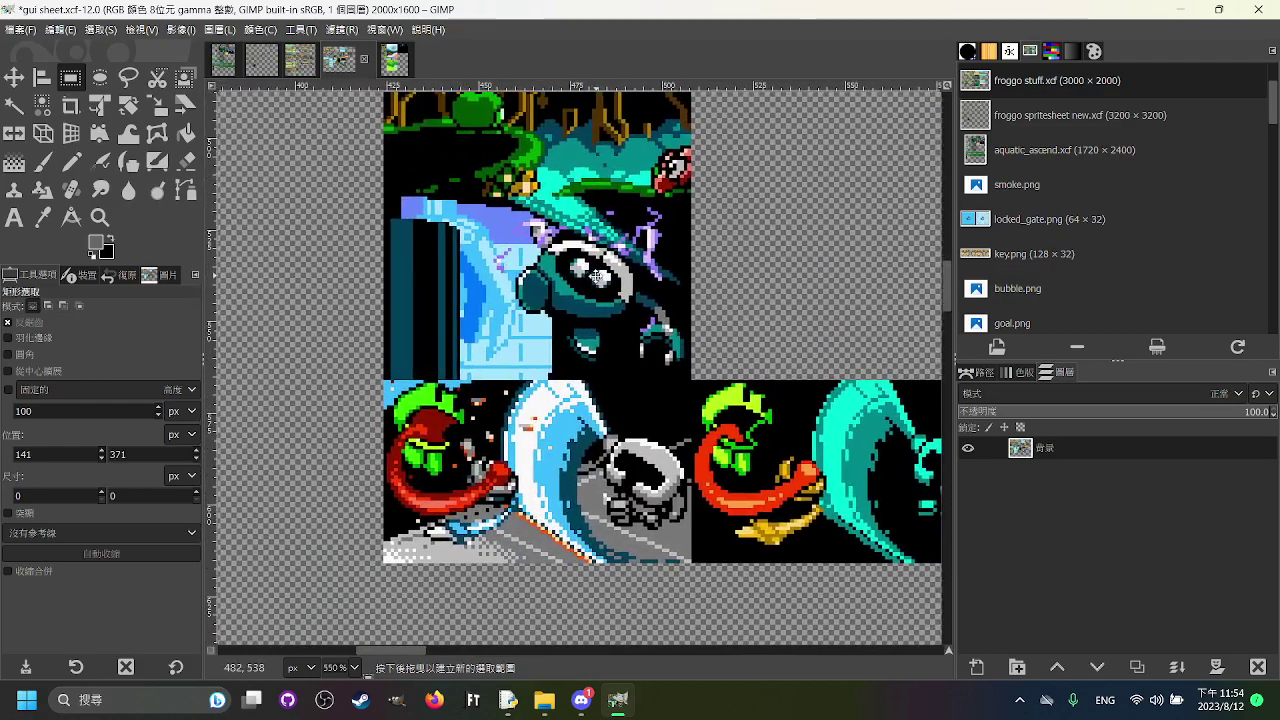
{"action": "scroll", "coordinate": [471, 253], "scroll_direction": "down", "scroll_amount": 1}
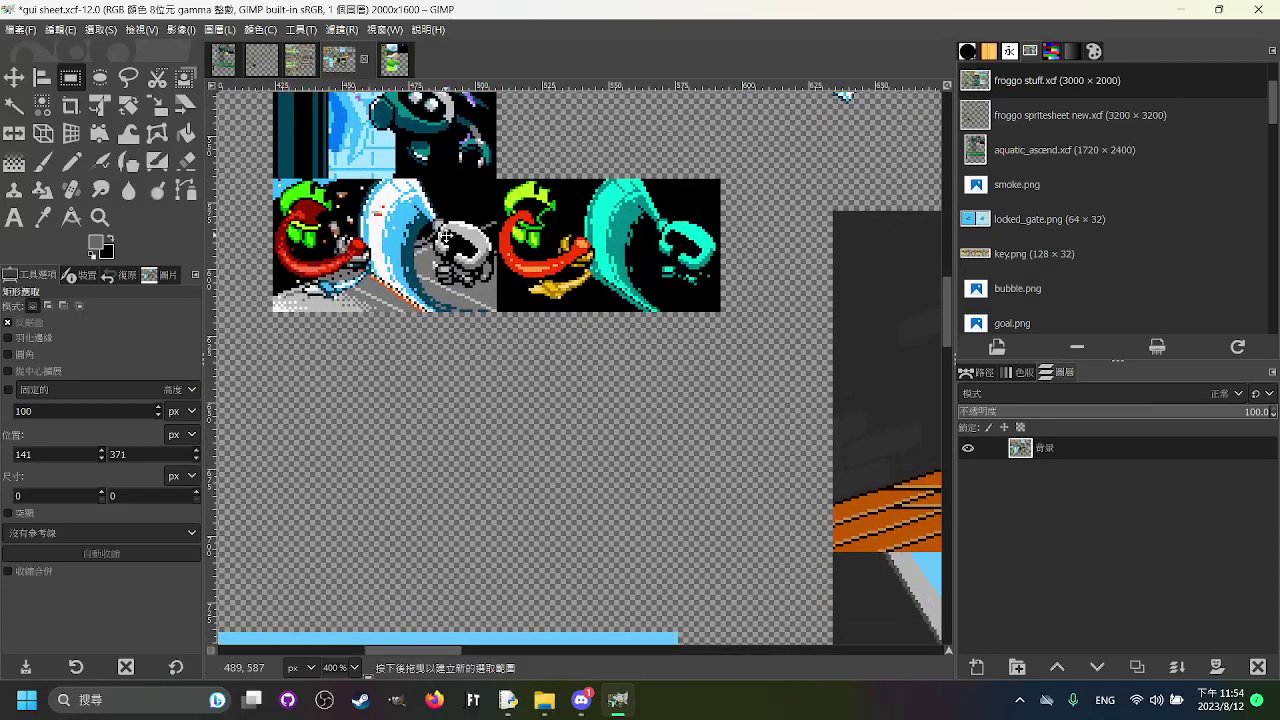
{"action": "left_click_drag", "start_coordinate": [445, 237], "coordinate": [610, 325]}
{"action": "scroll", "coordinate": [532, 246], "scroll_direction": "down", "scroll_amount": 1}
{"action": "scroll", "coordinate": [714, 338], "scroll_direction": "down", "scroll_amount": 5}
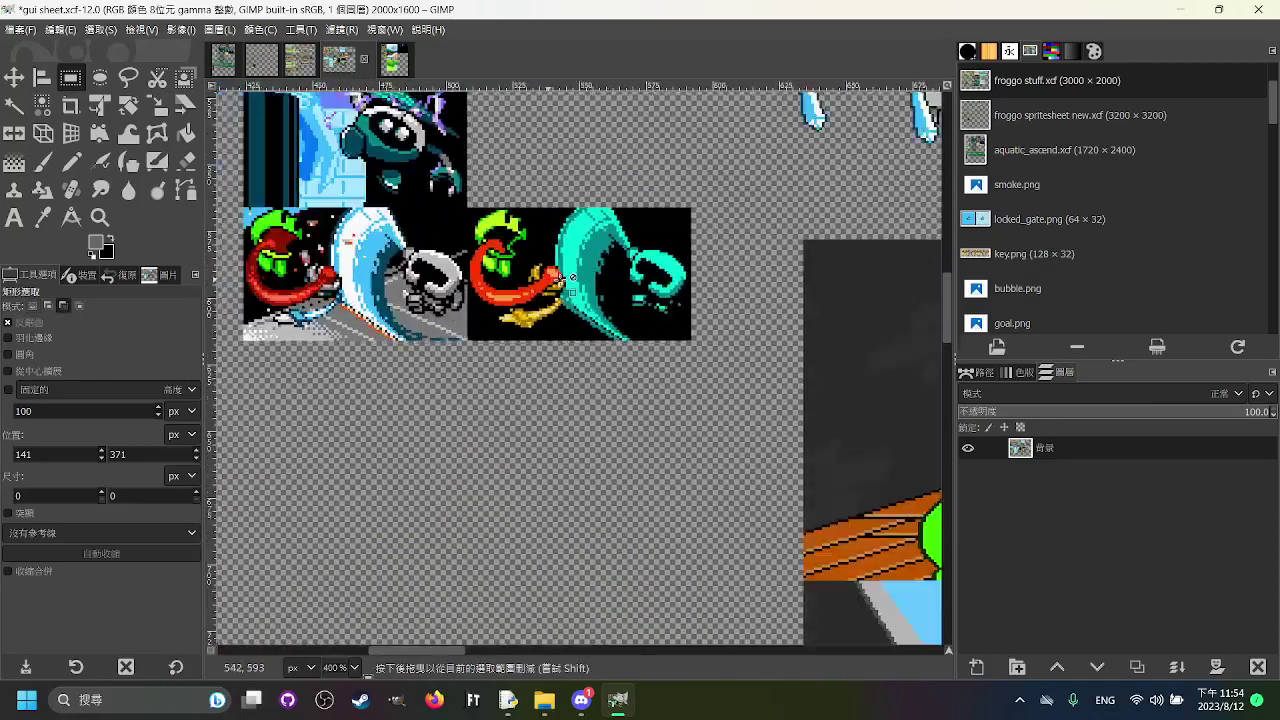
{"action": "scroll", "coordinate": [627, 353], "scroll_direction": "up", "scroll_amount": 2}
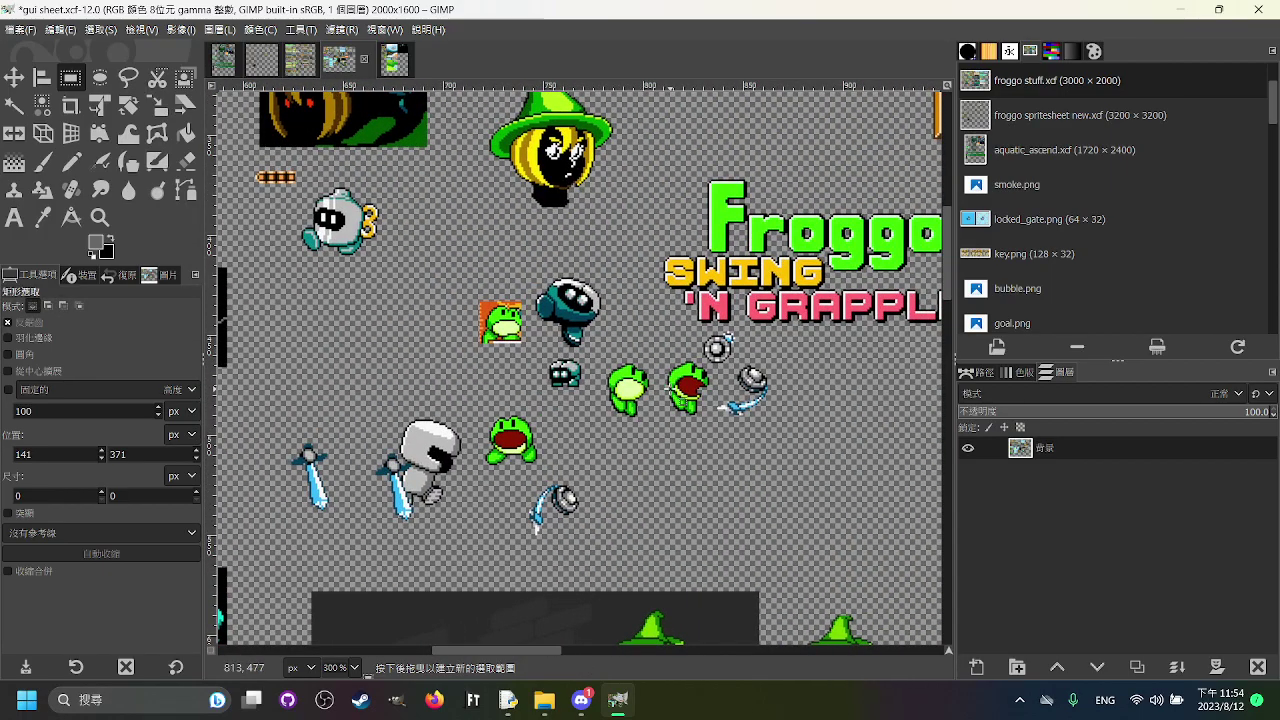
Step: Examine the separate knight, sword, frog and robot sprites and compare them with the level pictures
{"action": "left_click_drag", "start_coordinate": [673, 389], "coordinate": [784, 350]}
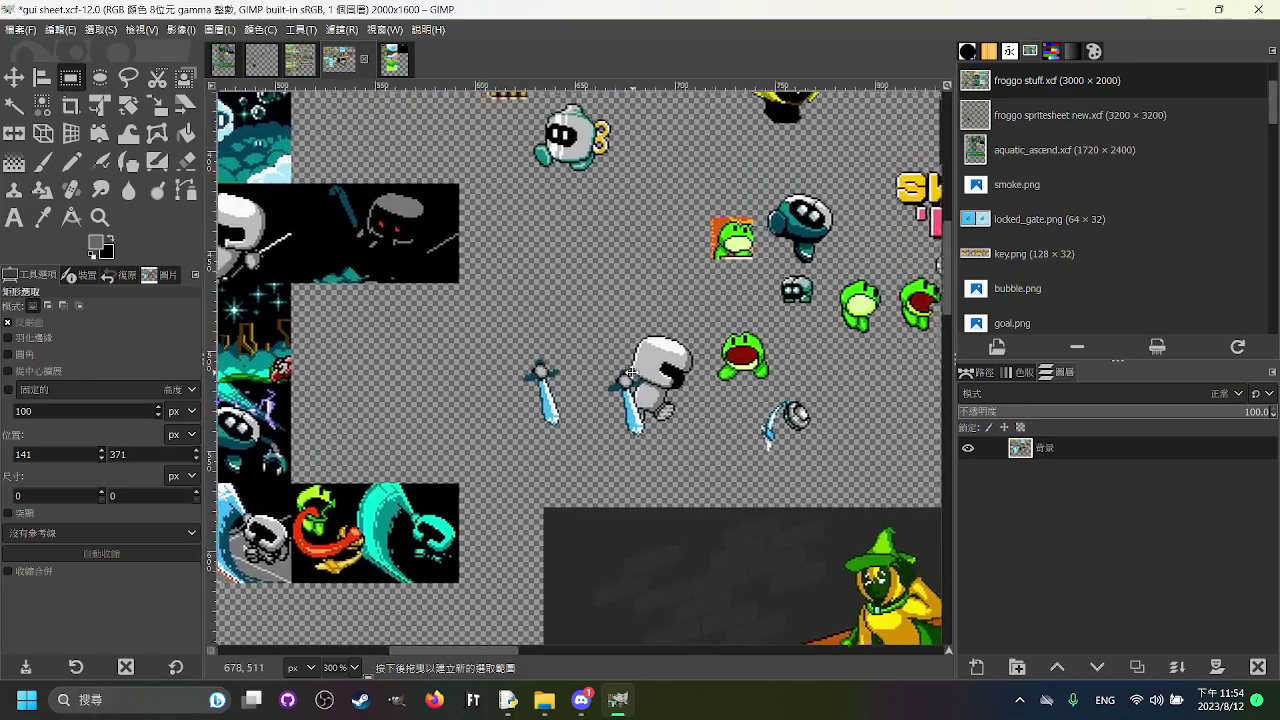
{"action": "left_click_drag", "start_coordinate": [630, 372], "coordinate": [631, 428]}
{"action": "scroll", "coordinate": [855, 456], "scroll_direction": "up", "scroll_amount": 2}
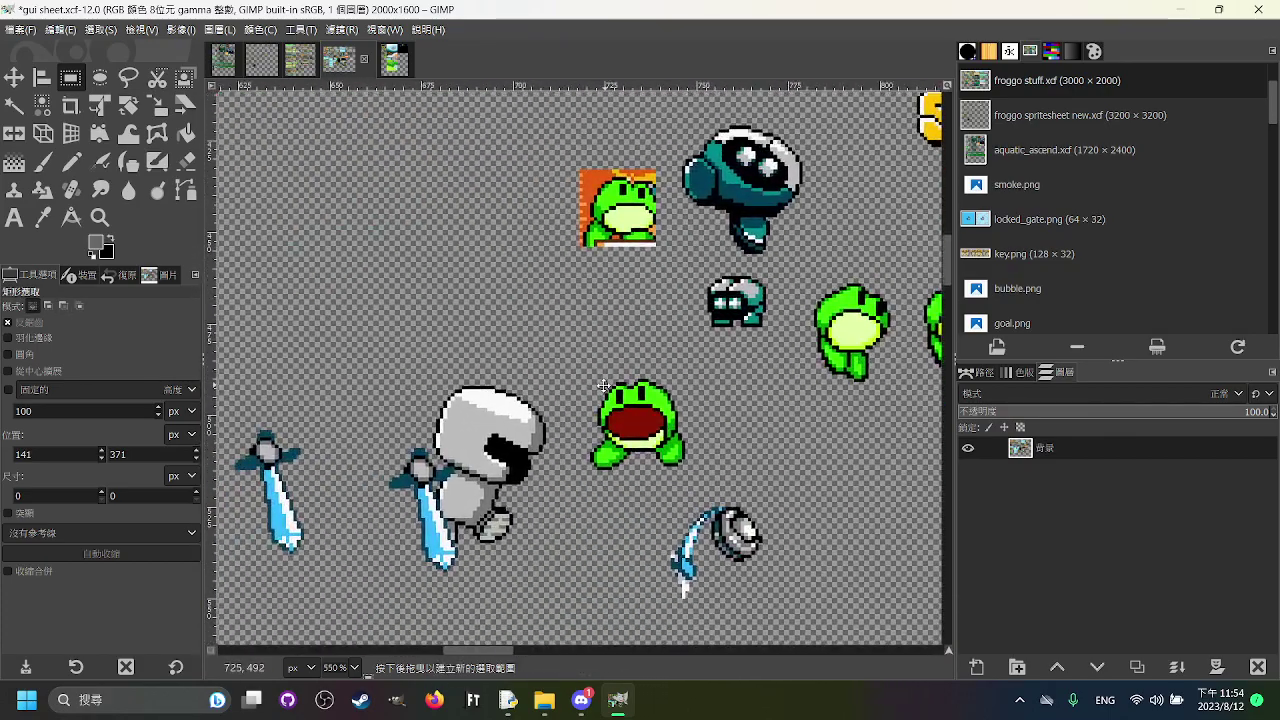
{"action": "left_click_drag", "start_coordinate": [603, 386], "coordinate": [669, 408]}
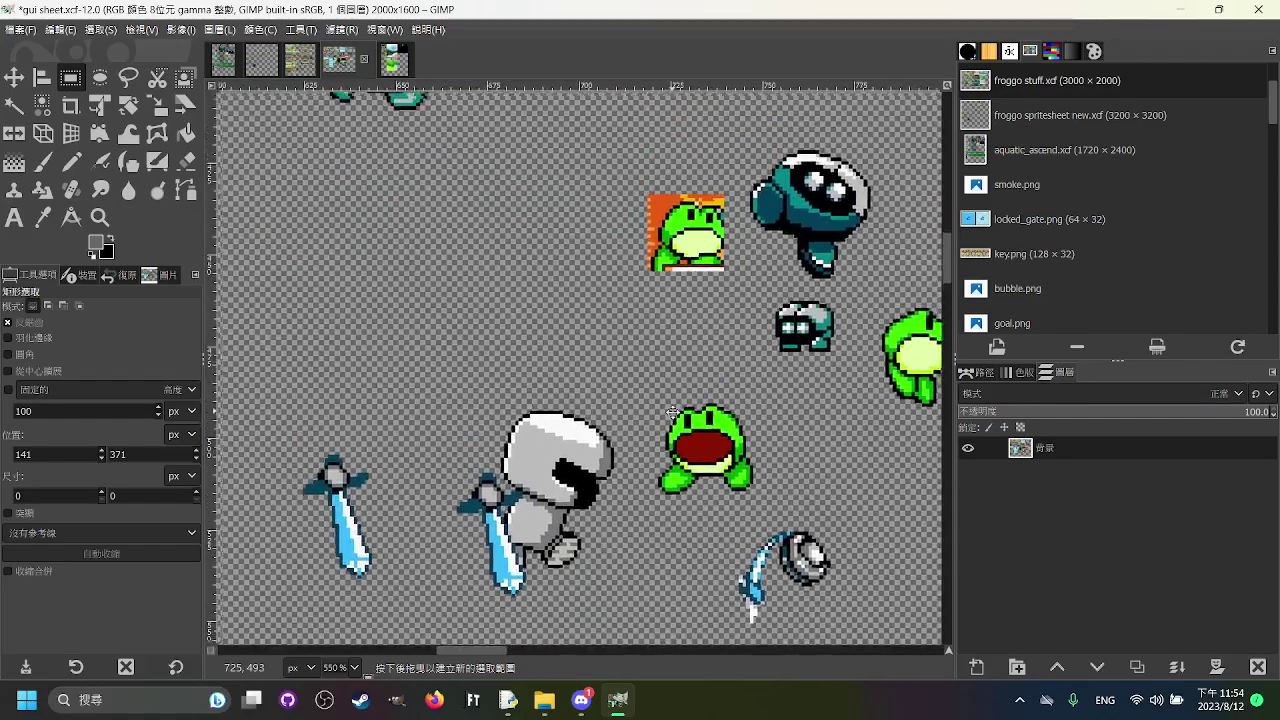
{"action": "left_click_drag", "start_coordinate": [708, 467], "coordinate": [556, 376]}
{"action": "left_click_drag", "start_coordinate": [692, 362], "coordinate": [736, 302]}
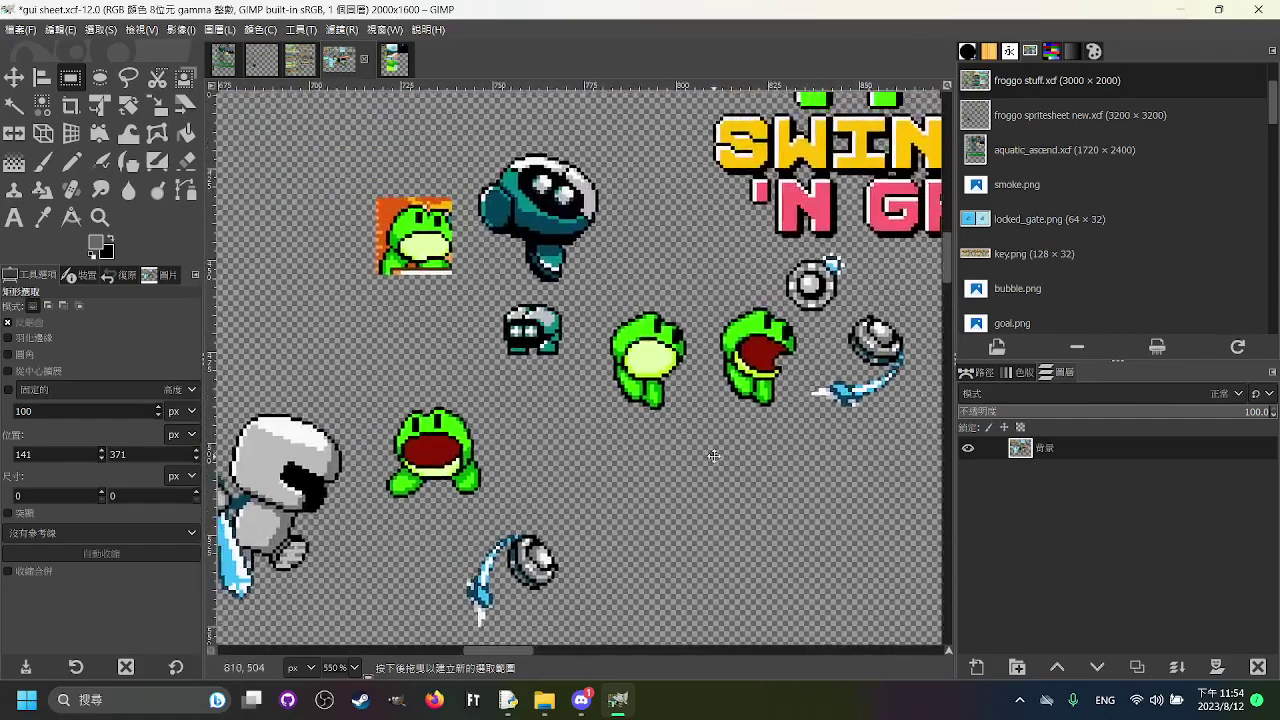
{"action": "scroll", "coordinate": [693, 451], "scroll_direction": "down", "scroll_amount": 1}
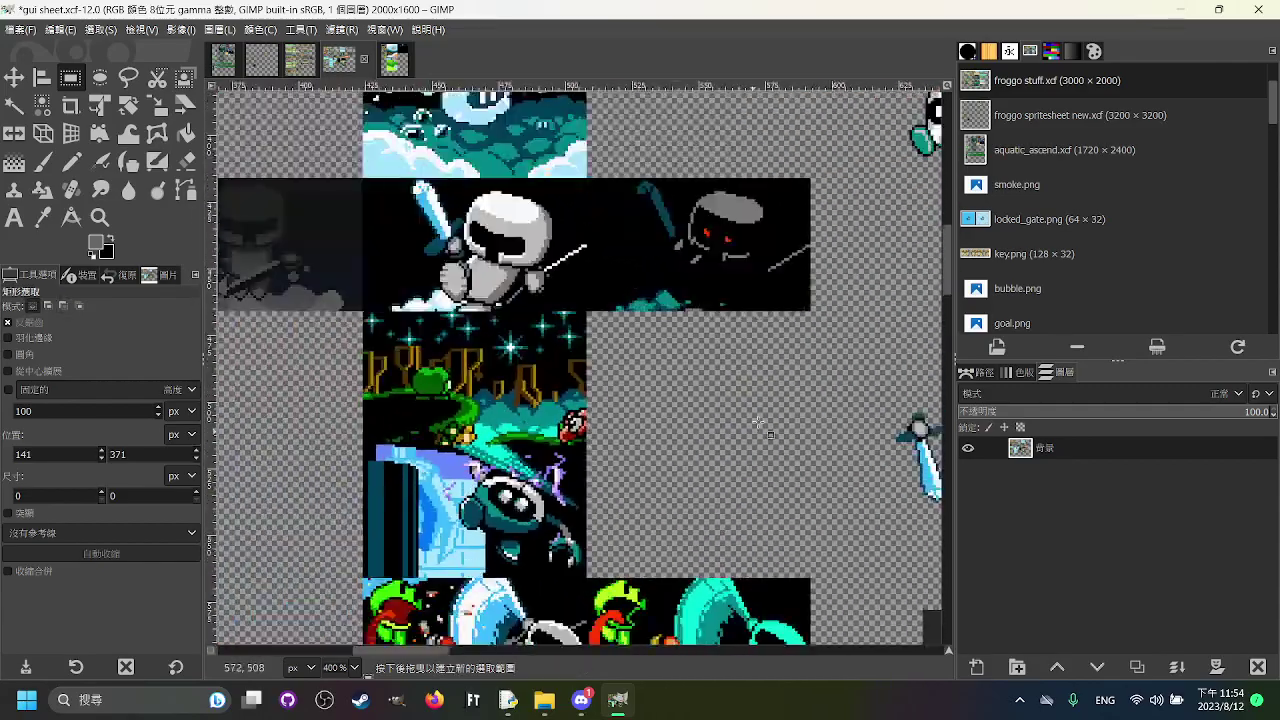
{"action": "left_click_drag", "start_coordinate": [747, 388], "coordinate": [536, 315]}
{"action": "scroll", "coordinate": [533, 524], "scroll_direction": "down", "scroll_amount": 5}
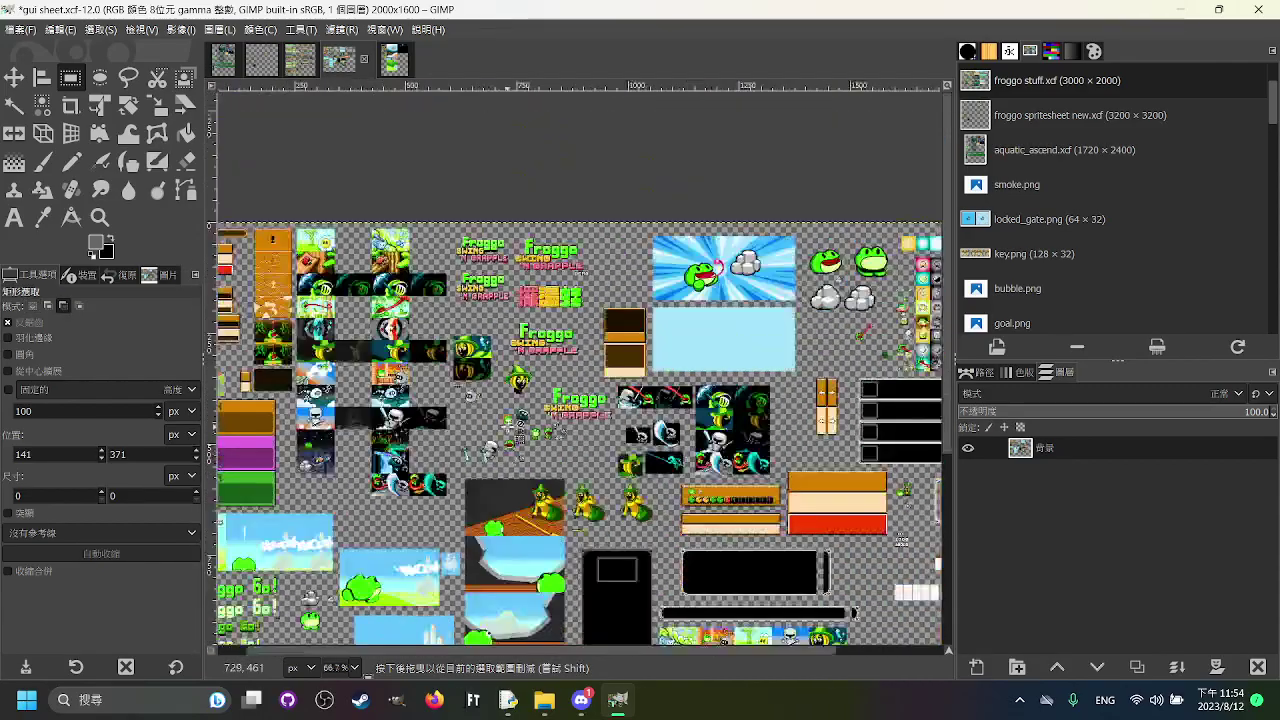
{"action": "scroll", "coordinate": [519, 432], "scroll_direction": "up", "scroll_amount": 4}
{"action": "left_click_drag", "start_coordinate": [519, 432], "coordinate": [578, 340]}
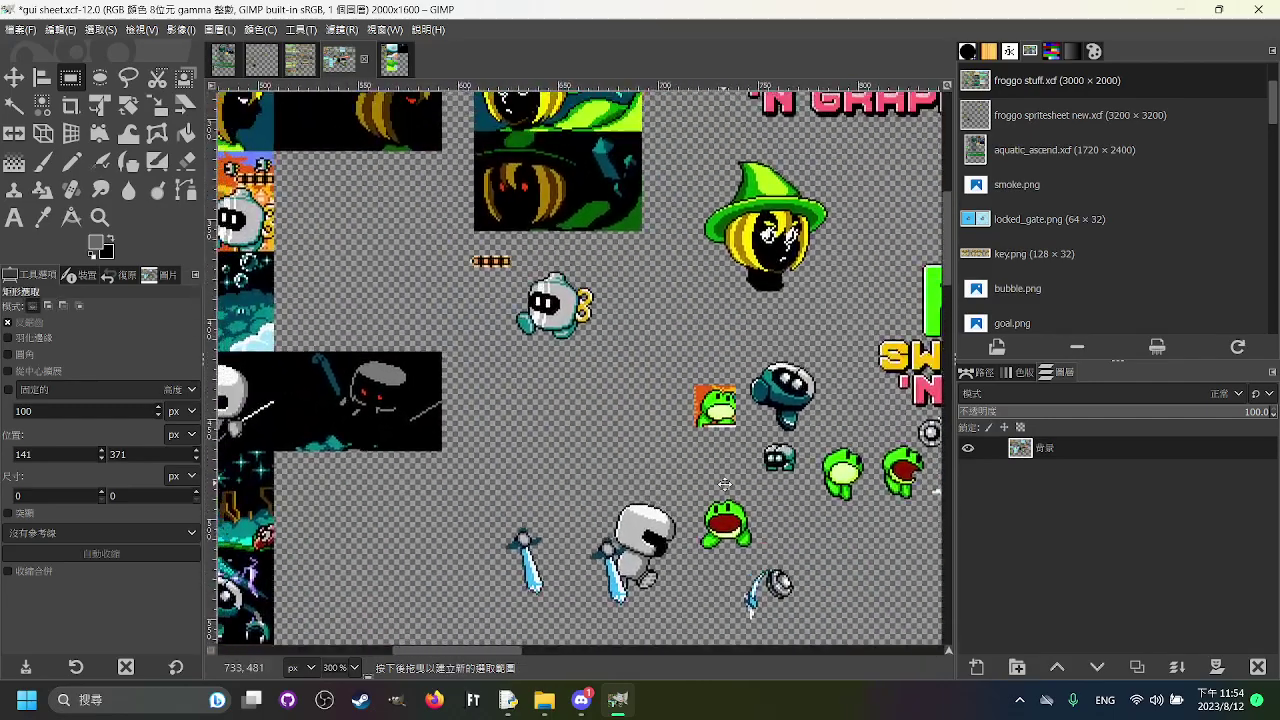
{"action": "left_click_drag", "start_coordinate": [725, 484], "coordinate": [782, 509]}
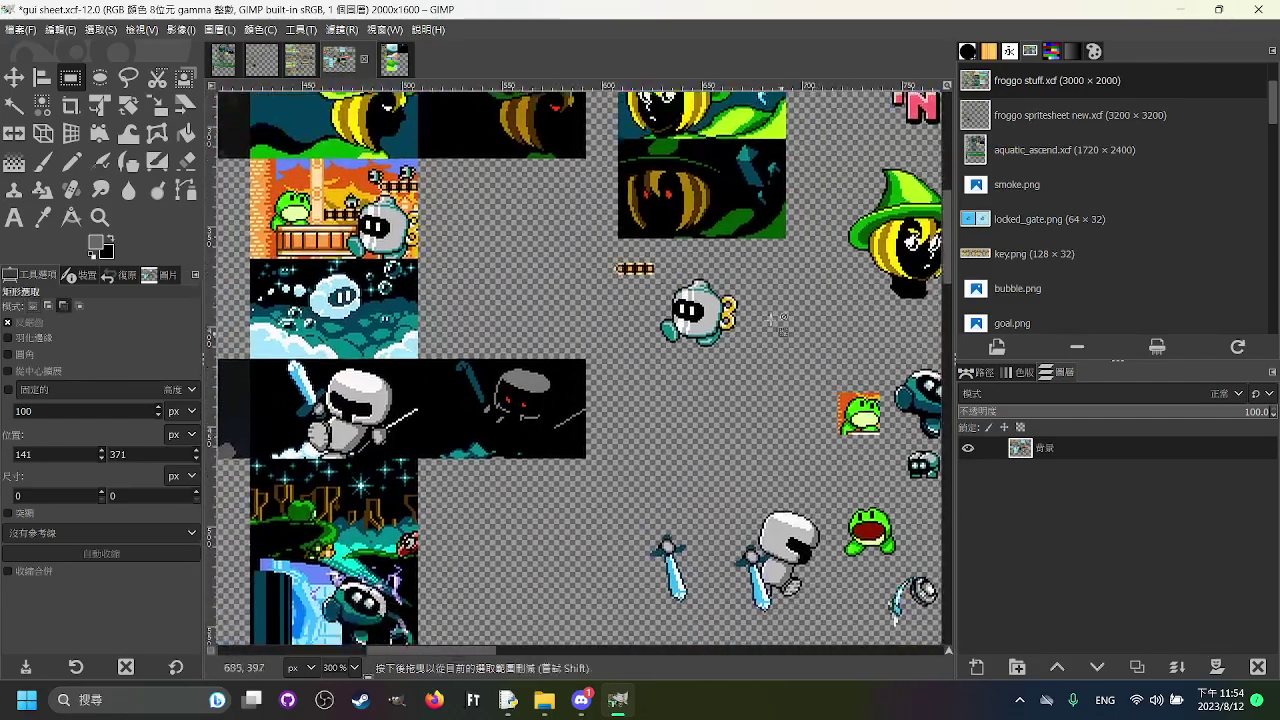
Step: Mark out the wind-up robot sprite with a rectangular selection and clear it
{"action": "scroll", "coordinate": [651, 354], "scroll_direction": "up", "scroll_amount": 2}
{"action": "left_click_drag", "start_coordinate": [654, 240], "coordinate": [851, 421]}
{"action": "left_click", "coordinate": [829, 466]}
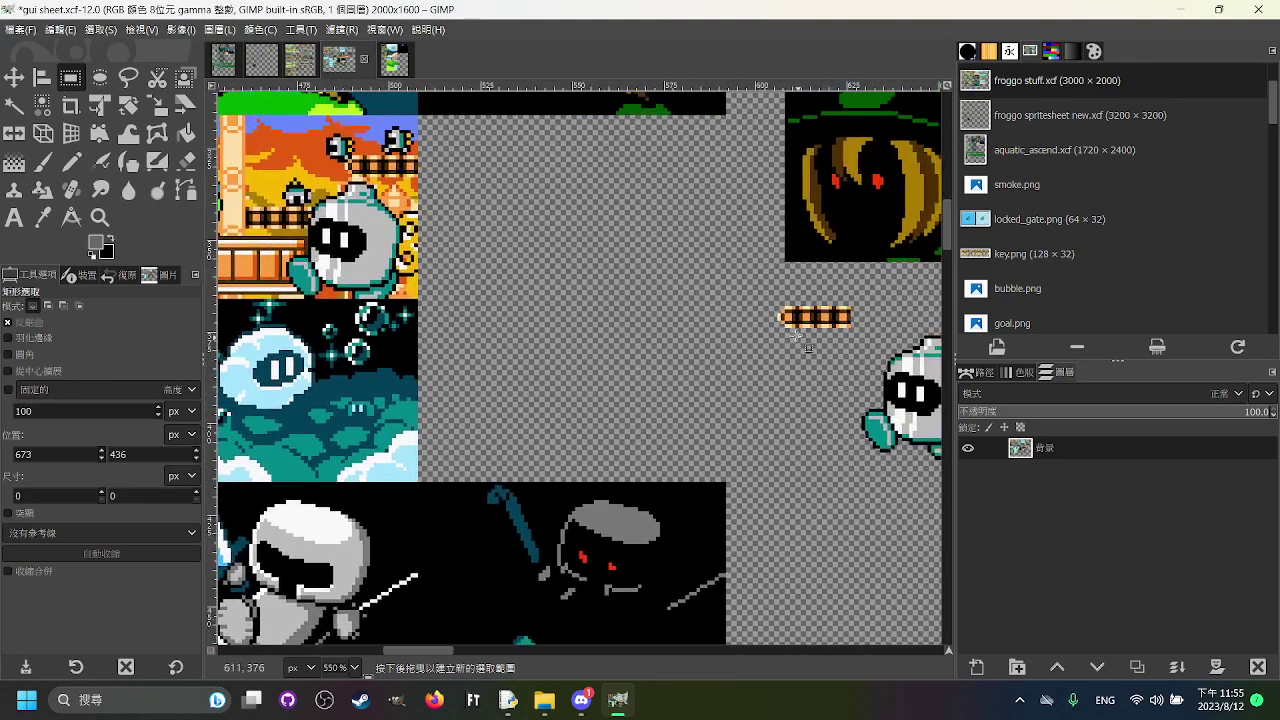
Step: Mark out the small orange platform sprite above the wind-up robot with a rectangular selection and clear it
{"action": "left_click_drag", "start_coordinate": [877, 353], "coordinate": [738, 288]}
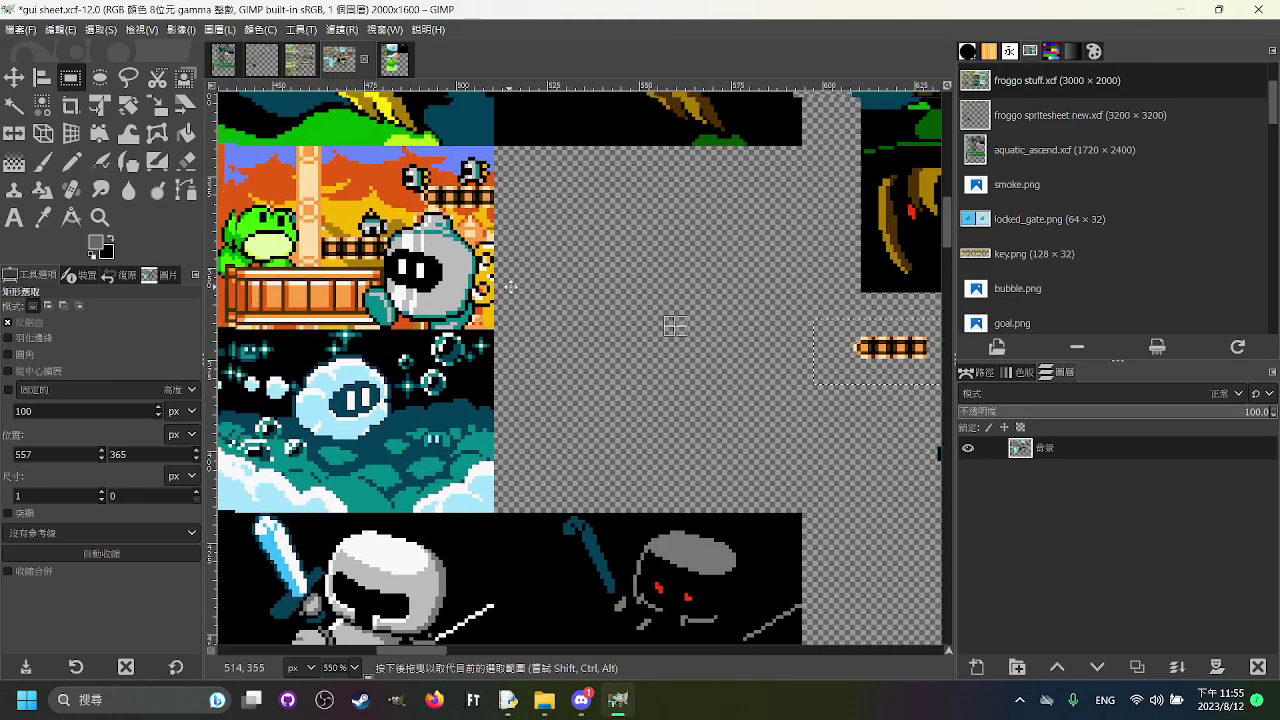
{"action": "left_click", "coordinate": [574, 297]}
{"action": "left_click_drag", "start_coordinate": [511, 287], "coordinate": [690, 300]}
{"action": "left_click", "coordinate": [694, 300]}
{"action": "scroll", "coordinate": [775, 392], "scroll_direction": "down", "scroll_amount": 2}
{"action": "left_click_drag", "start_coordinate": [775, 392], "coordinate": [596, 300]}
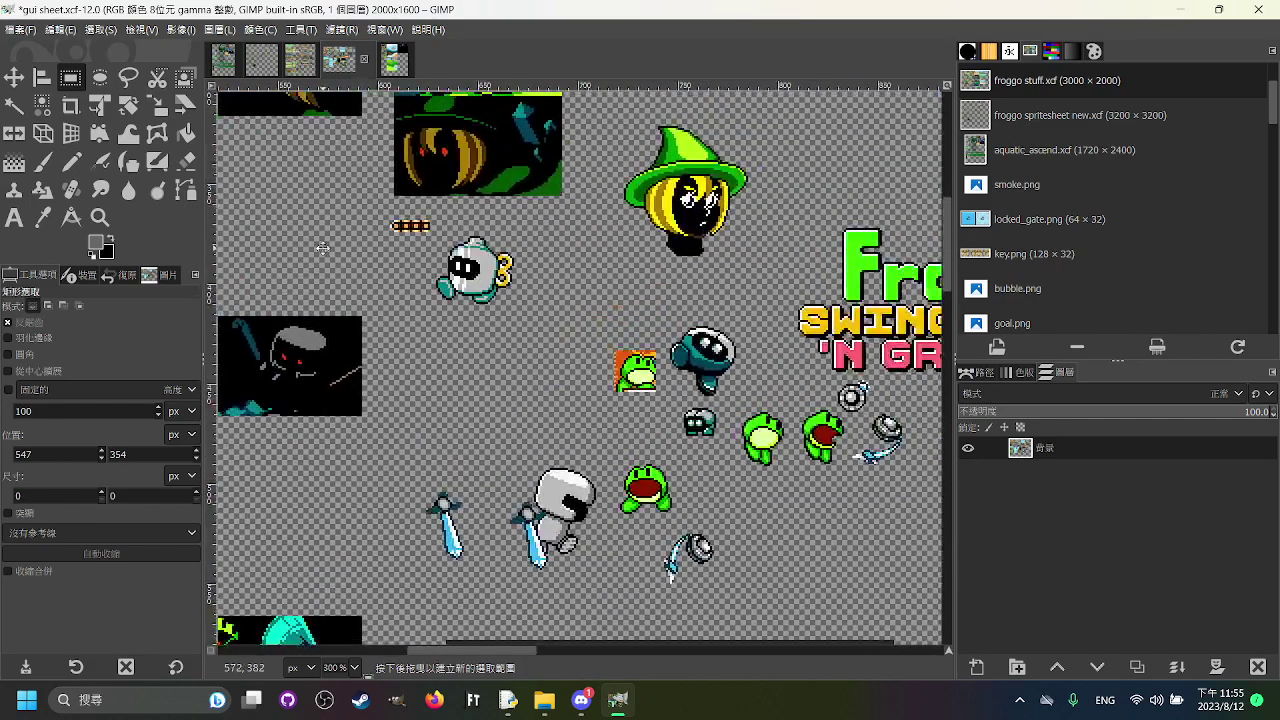
Step: Compare the wind-up robot and orange platform sprites with the robot level picture beside them
{"action": "scroll", "coordinate": [659, 403], "scroll_direction": "up", "scroll_amount": 2}
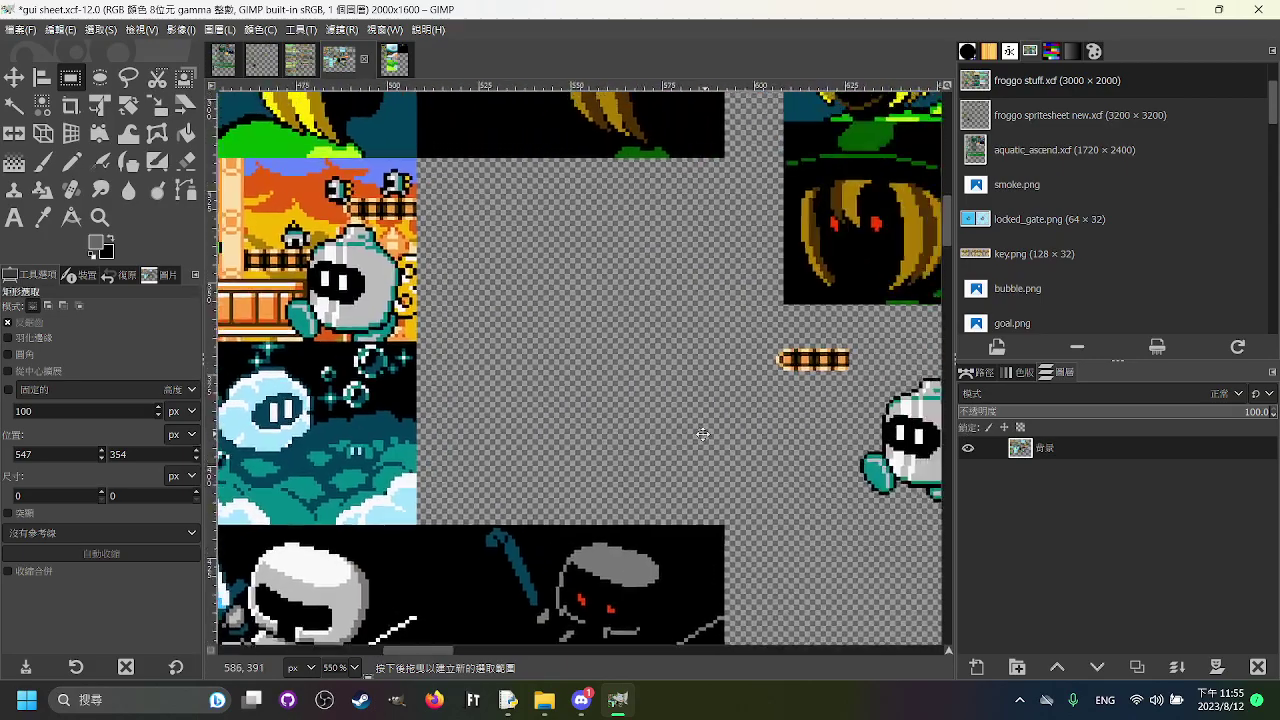
{"action": "scroll", "coordinate": [703, 434], "scroll_direction": "down", "scroll_amount": 1}
{"action": "left_click_drag", "start_coordinate": [724, 450], "coordinate": [449, 289]}
{"action": "scroll", "coordinate": [660, 346], "scroll_direction": "down", "scroll_amount": 1}
{"action": "left_click_drag", "start_coordinate": [660, 346], "coordinate": [500, 243]}
{"action": "left_click_drag", "start_coordinate": [614, 318], "coordinate": [464, 298]}
Step: Examine the Froggo Swing 'n Grapple logo and the small frog, robot, knight and sword sprites around it
{"action": "scroll", "coordinate": [615, 209], "scroll_direction": "up", "scroll_amount": 1}
{"action": "left_click_drag", "start_coordinate": [615, 209], "coordinate": [635, 261]}
{"action": "scroll", "coordinate": [635, 261], "scroll_direction": "down", "scroll_amount": 1}
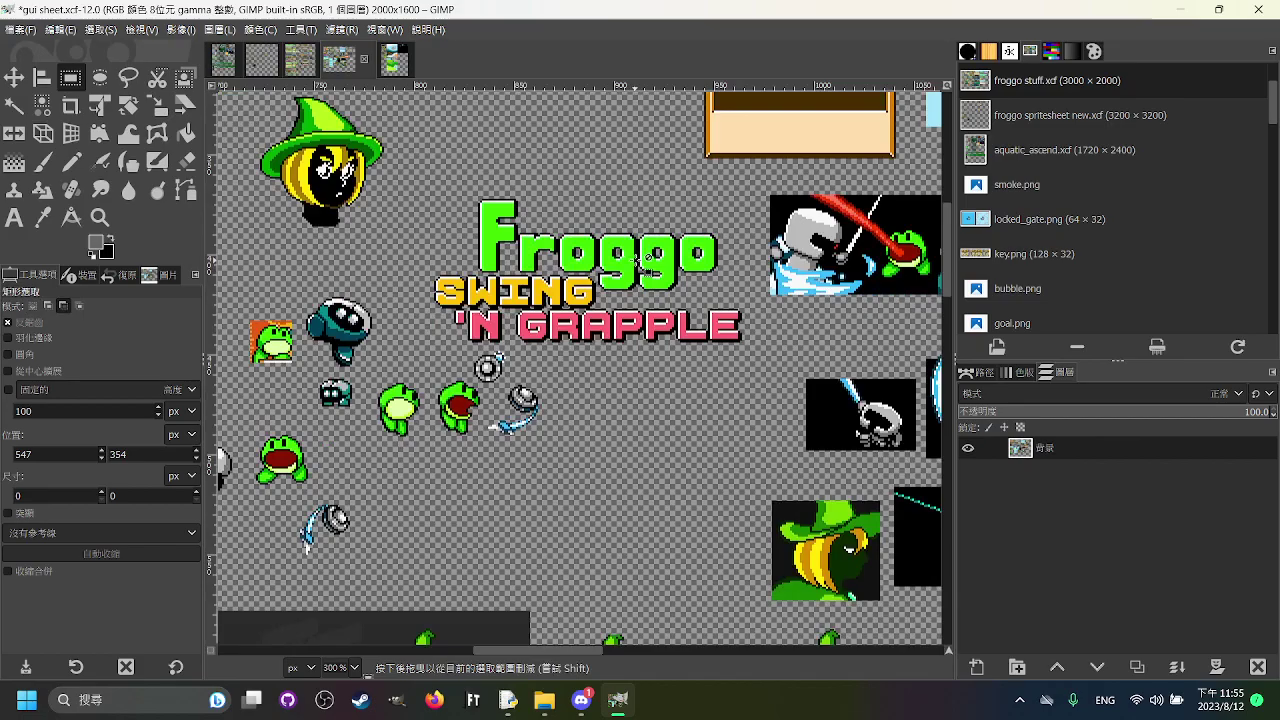
{"action": "scroll", "coordinate": [640, 270], "scroll_direction": "down", "scroll_amount": 3}
{"action": "scroll", "coordinate": [650, 271], "scroll_direction": "left", "scroll_amount": 3}
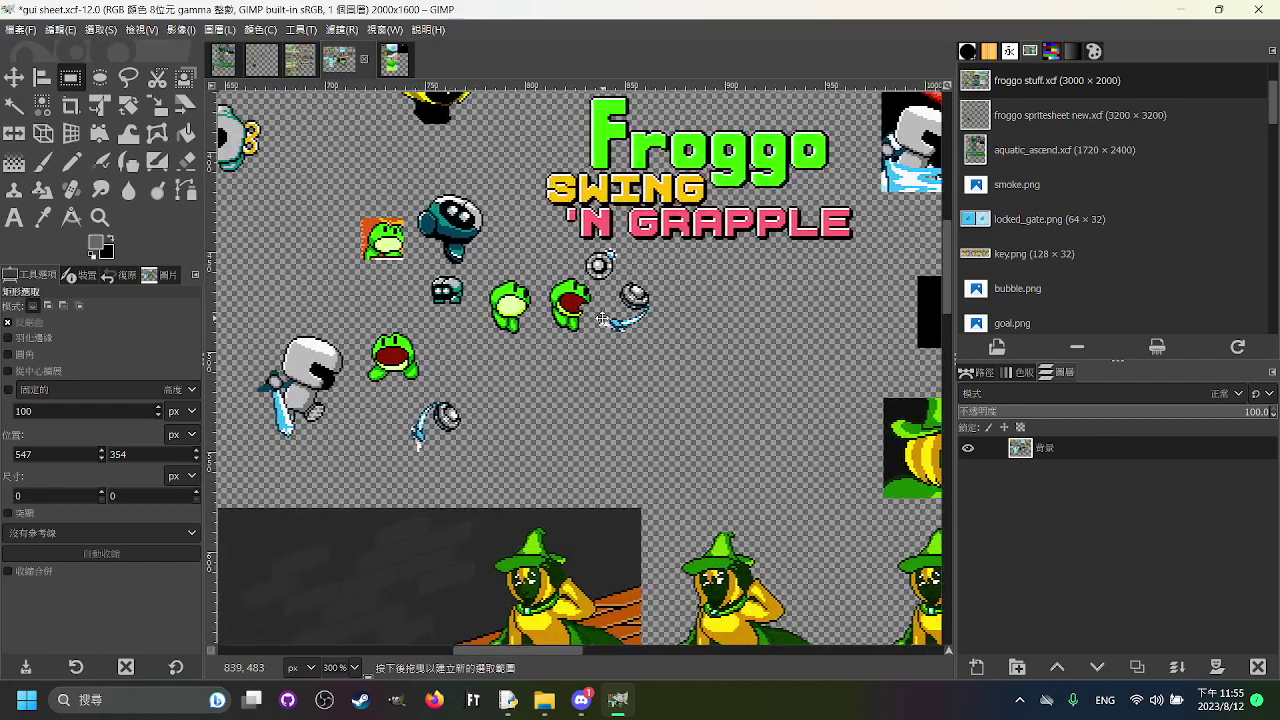
{"action": "scroll", "coordinate": [657, 271], "scroll_direction": "down", "scroll_amount": 3}
{"action": "scroll", "coordinate": [560, 271], "scroll_direction": "left", "scroll_amount": 1}
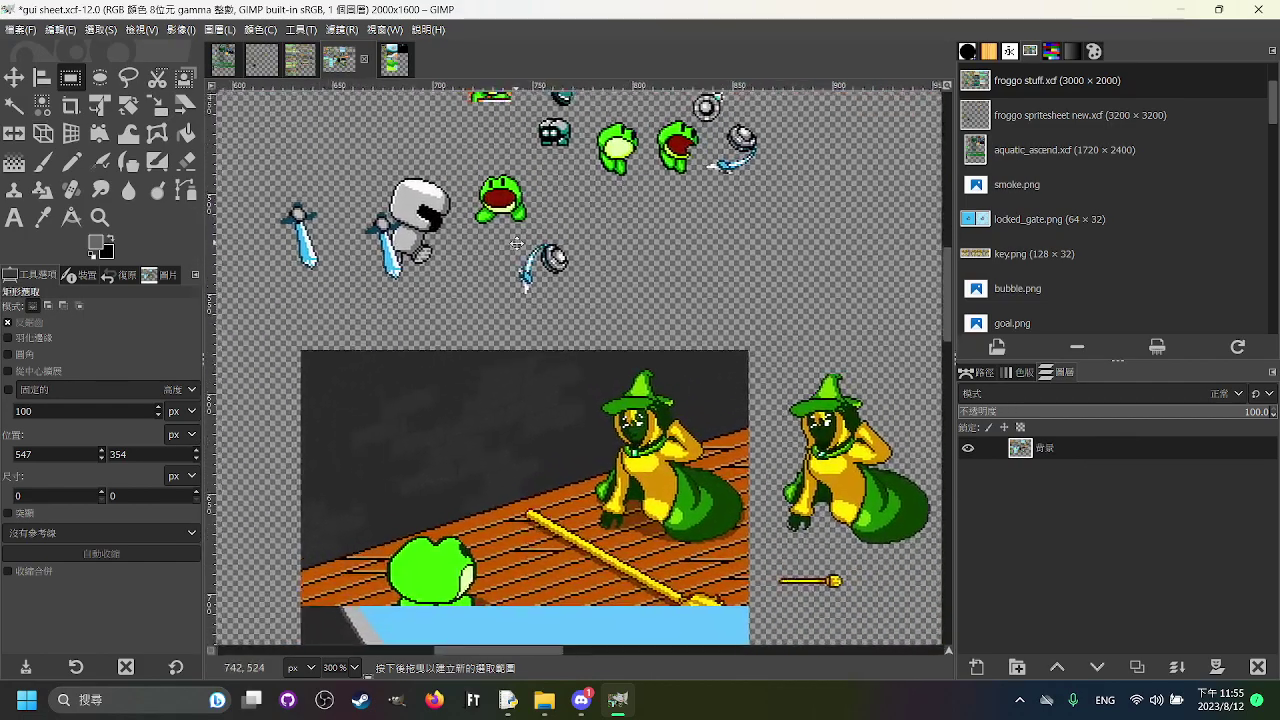
Step: Mark out the knight, open-mouthed frog and falling helmet sprites with a rectangular selection about 106 × 85 px and clear it
{"action": "scroll", "coordinate": [474, 271], "scroll_direction": "up", "scroll_amount": 2}
{"action": "scroll", "coordinate": [476, 272], "scroll_direction": "up", "scroll_amount": 1}
{"action": "scroll", "coordinate": [505, 249], "scroll_direction": "down", "scroll_amount": 4}
{"action": "scroll", "coordinate": [631, 228], "scroll_direction": "up", "scroll_amount": 2}
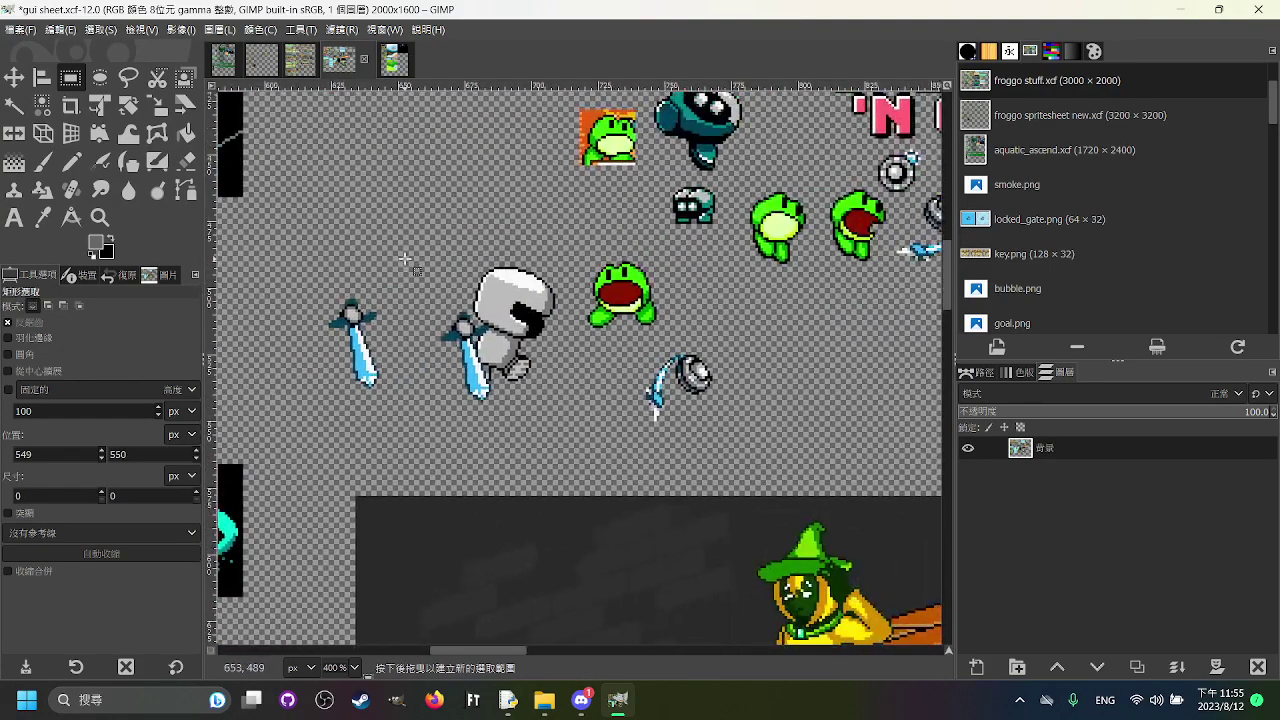
{"action": "left_click_drag", "start_coordinate": [404, 250], "coordinate": [446, 238]}
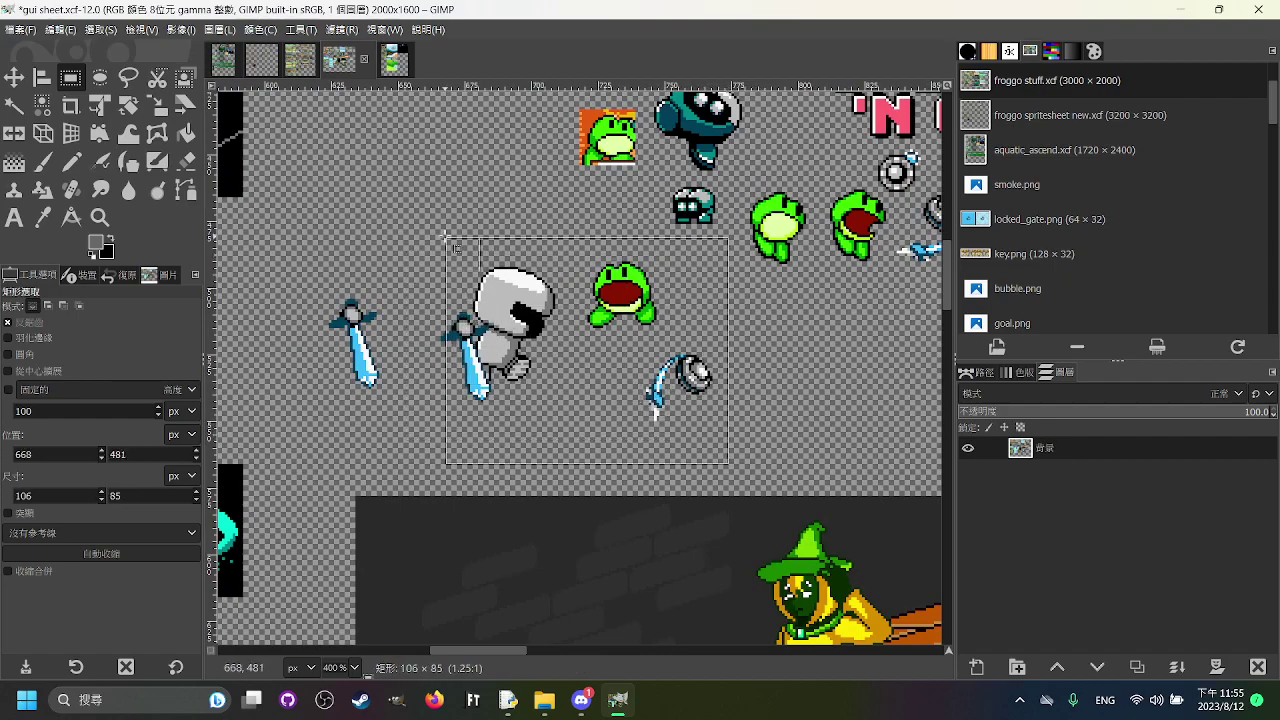
{"action": "left_click_drag", "start_coordinate": [446, 283], "coordinate": [447, 283]}
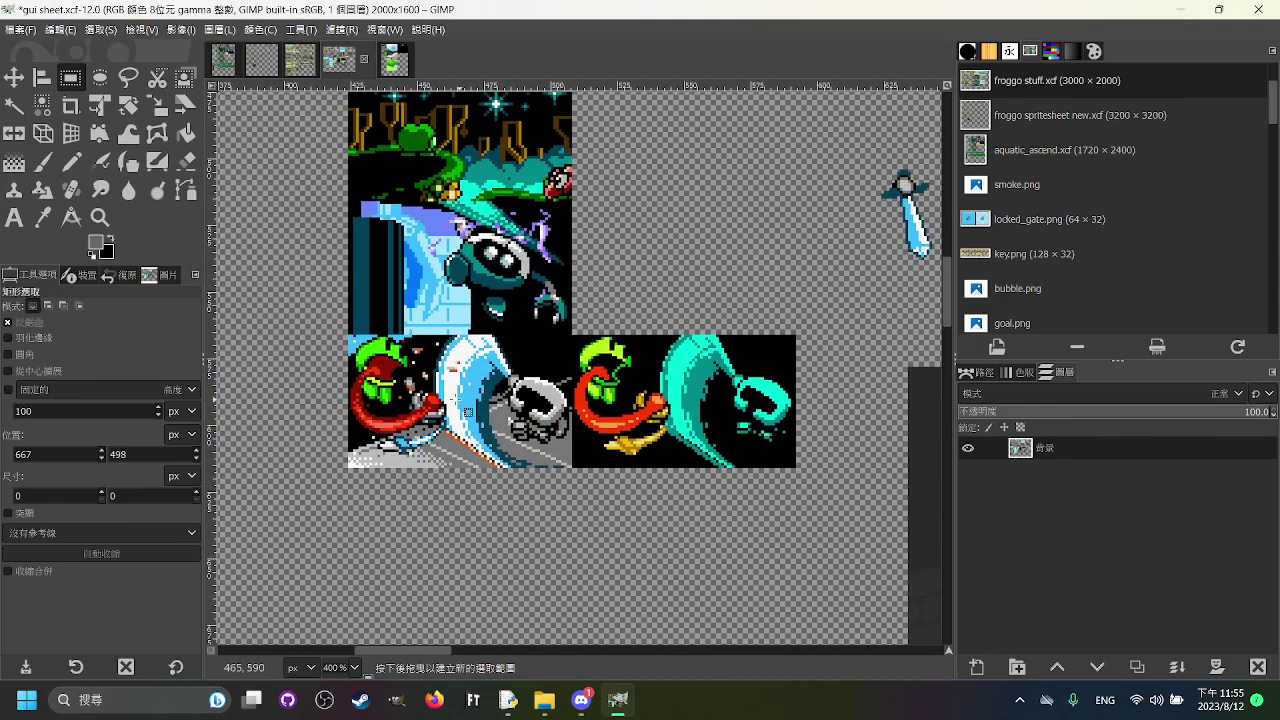
Step: Mark out the full-colour frog-versus-knight level picture with a rectangular selection and clear it
{"action": "left_click_drag", "start_coordinate": [452, 396], "coordinate": [495, 438]}
{"action": "left_click_drag", "start_coordinate": [577, 468], "coordinate": [345, 327]}
{"action": "left_click", "coordinate": [547, 295]}
Step: Examine the cutscene pictures of the flying rock, the giant frog and the cloudy mountain sky
{"action": "scroll", "coordinate": [547, 295], "scroll_direction": "down", "scroll_amount": 3}
{"action": "left_click_drag", "start_coordinate": [844, 264], "coordinate": [637, 380]}
{"action": "scroll", "coordinate": [637, 380], "scroll_direction": "down", "scroll_amount": 1}
{"action": "left_click_drag", "start_coordinate": [270, 458], "coordinate": [434, 163]}
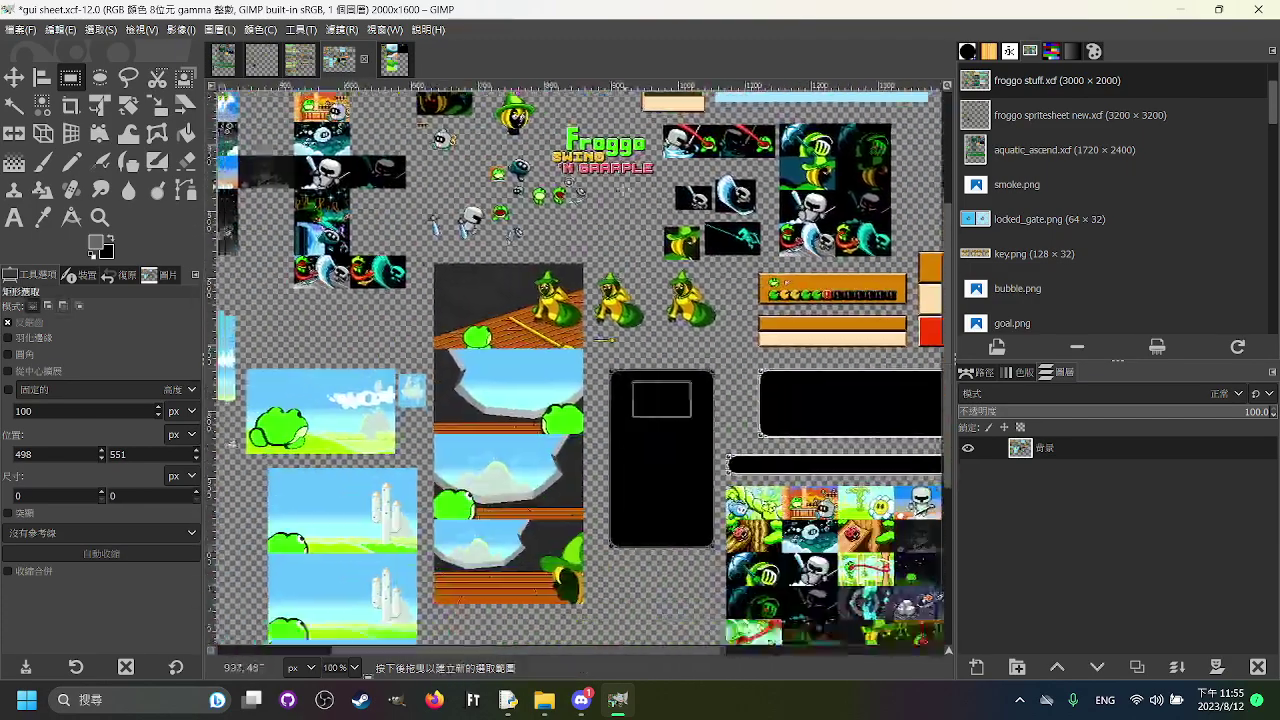
{"action": "scroll", "coordinate": [556, 360], "scroll_direction": "up", "scroll_amount": 1}
{"action": "left_click_drag", "start_coordinate": [488, 390], "coordinate": [639, 218]}
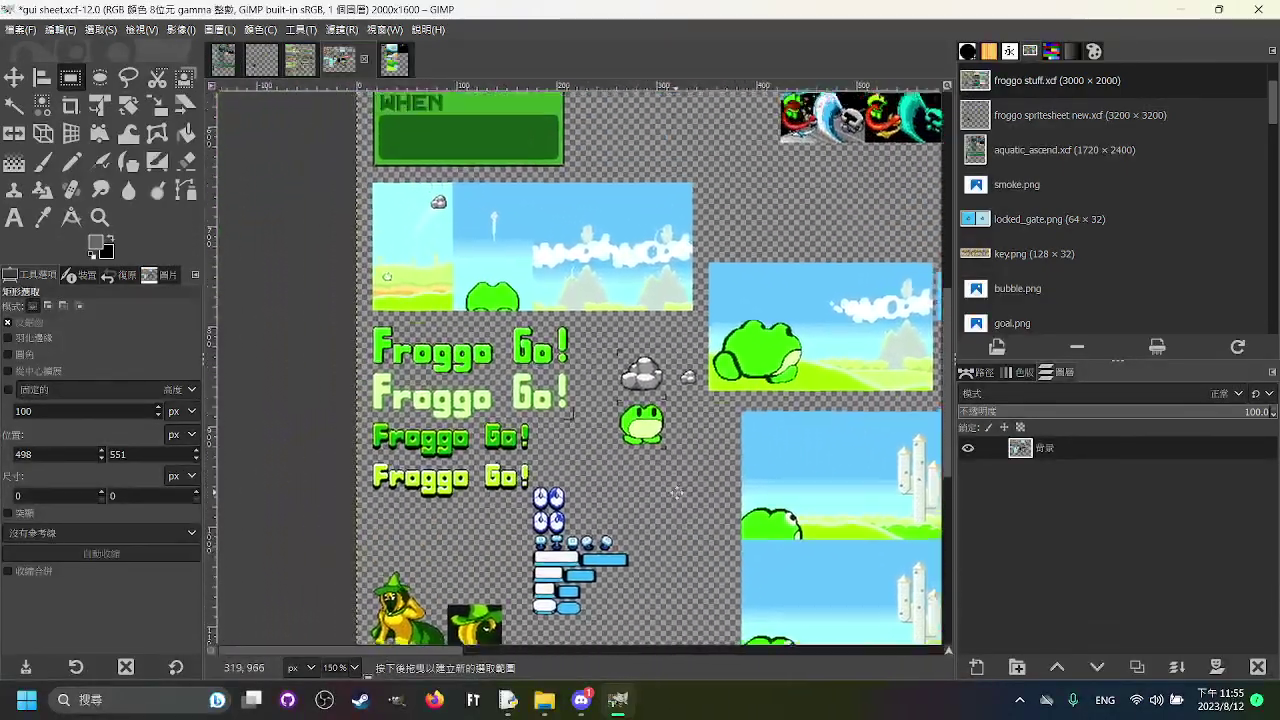
{"action": "scroll", "coordinate": [472, 249], "scroll_direction": "up", "scroll_amount": 2}
{"action": "mouse_move", "coordinate": [611, 407]}
{"action": "left_mouse_down"}
{"action": "mouse_move", "coordinate": [628, 375]}
{"action": "mouse_move", "coordinate": [628, 400]}
{"action": "left_mouse_up"}
{"action": "scroll", "coordinate": [542, 345], "scroll_direction": "up", "scroll_amount": 1}
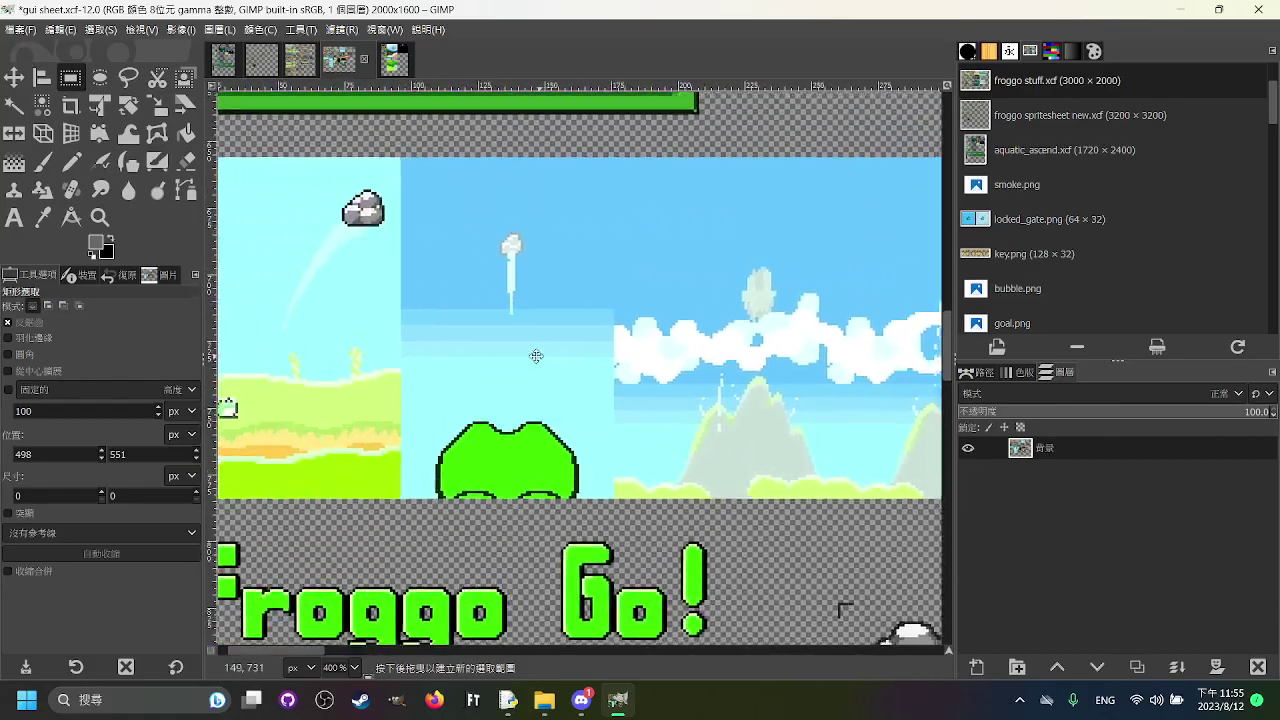
Step: Examine the Froggo Go! titles, the rock and frog sprites and the mouse icons below the sky pictures
{"action": "scroll", "coordinate": [532, 357], "scroll_direction": "down", "scroll_amount": 10}
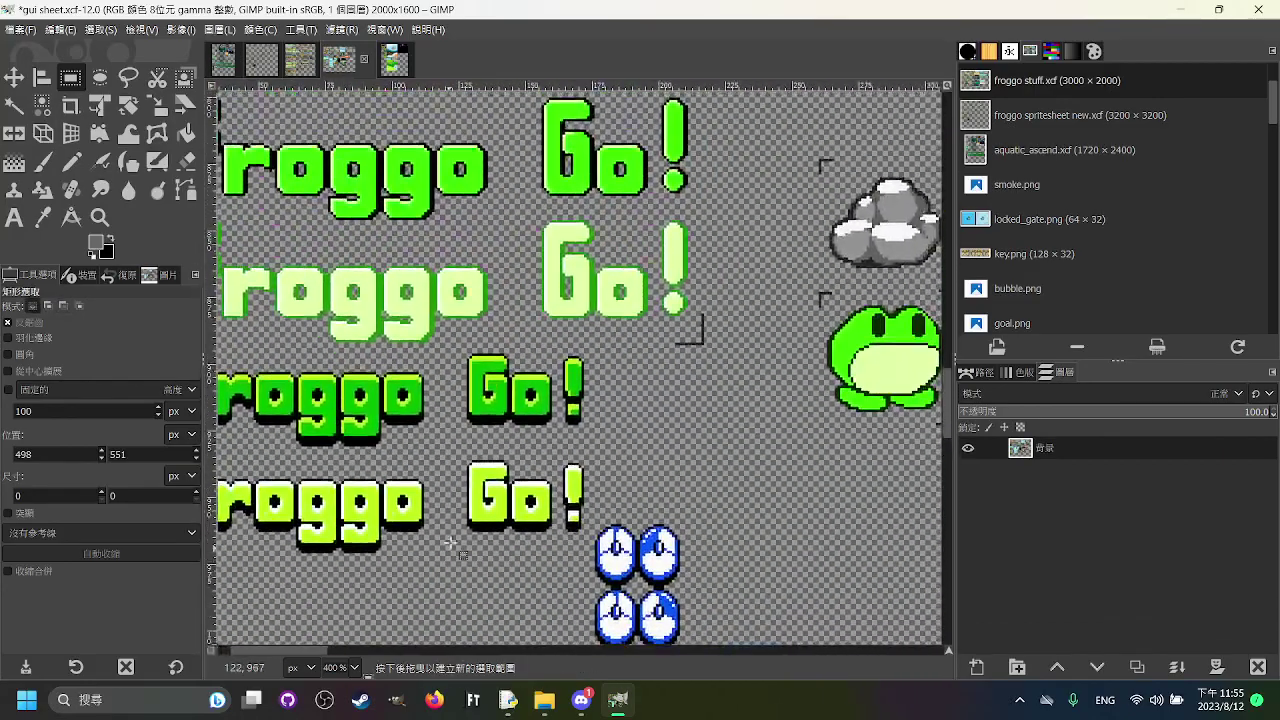
{"action": "scroll", "coordinate": [450, 543], "scroll_direction": "down", "scroll_amount": 1}
{"action": "scroll", "coordinate": [703, 354], "scroll_direction": "down", "scroll_amount": 8}
{"action": "left_click_drag", "start_coordinate": [554, 349], "coordinate": [674, 277]}
{"action": "left_click_drag", "start_coordinate": [670, 563], "coordinate": [682, 493]}
{"action": "scroll", "coordinate": [681, 493], "scroll_direction": "right", "scroll_amount": 3}
{"action": "scroll", "coordinate": [600, 450], "scroll_direction": "down", "scroll_amount": 1}
Step: Look over the giant frog landscape panels and the wooden-floor cutscene pictures
{"action": "scroll", "coordinate": [684, 308], "scroll_direction": "up", "scroll_amount": 5}
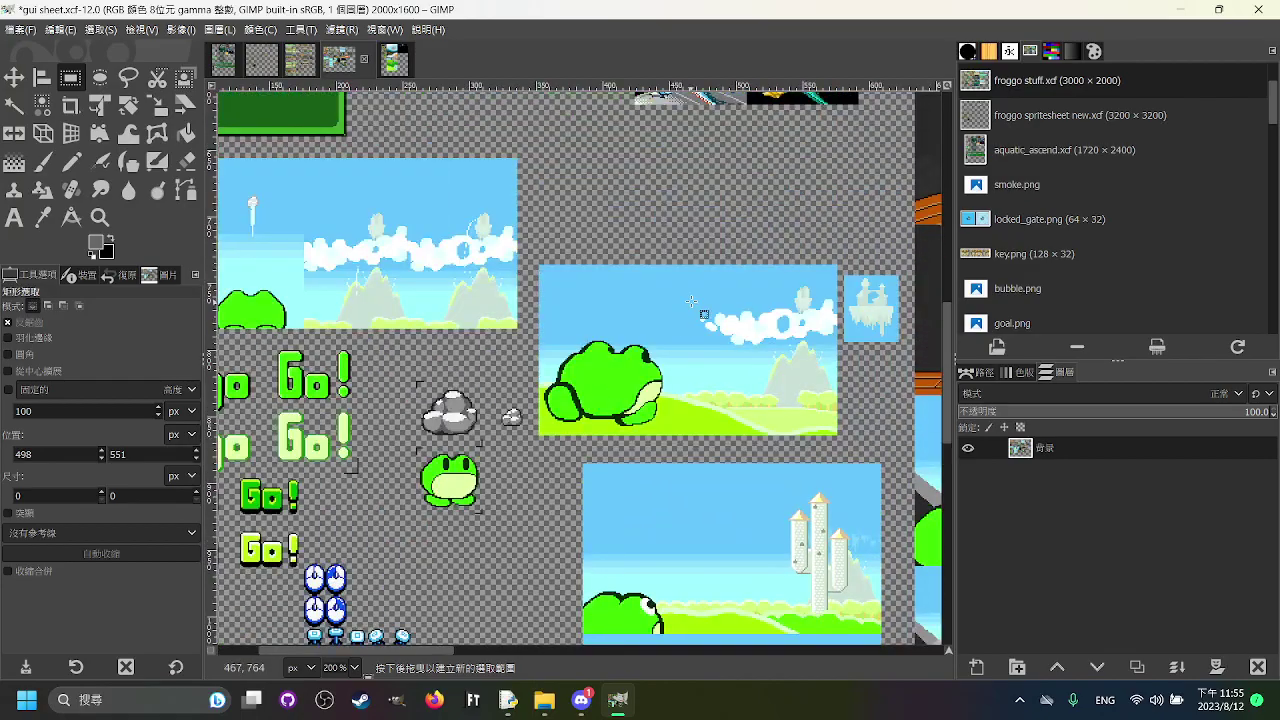
{"action": "scroll", "coordinate": [684, 308], "scroll_direction": "up", "scroll_amount": 10}
{"action": "scroll", "coordinate": [684, 308], "scroll_direction": "left", "scroll_amount": 2}
{"action": "scroll", "coordinate": [670, 300], "scroll_direction": "right", "scroll_amount": 4}
{"action": "scroll", "coordinate": [640, 300], "scroll_direction": "up", "scroll_amount": 3}
{"action": "scroll", "coordinate": [590, 304], "scroll_direction": "up", "scroll_amount": 6}
{"action": "scroll", "coordinate": [587, 304], "scroll_direction": "up", "scroll_amount": 3}
{"action": "scroll", "coordinate": [709, 281], "scroll_direction": "left", "scroll_amount": 2}
{"action": "scroll", "coordinate": [807, 490], "scroll_direction": "down", "scroll_amount": 10}
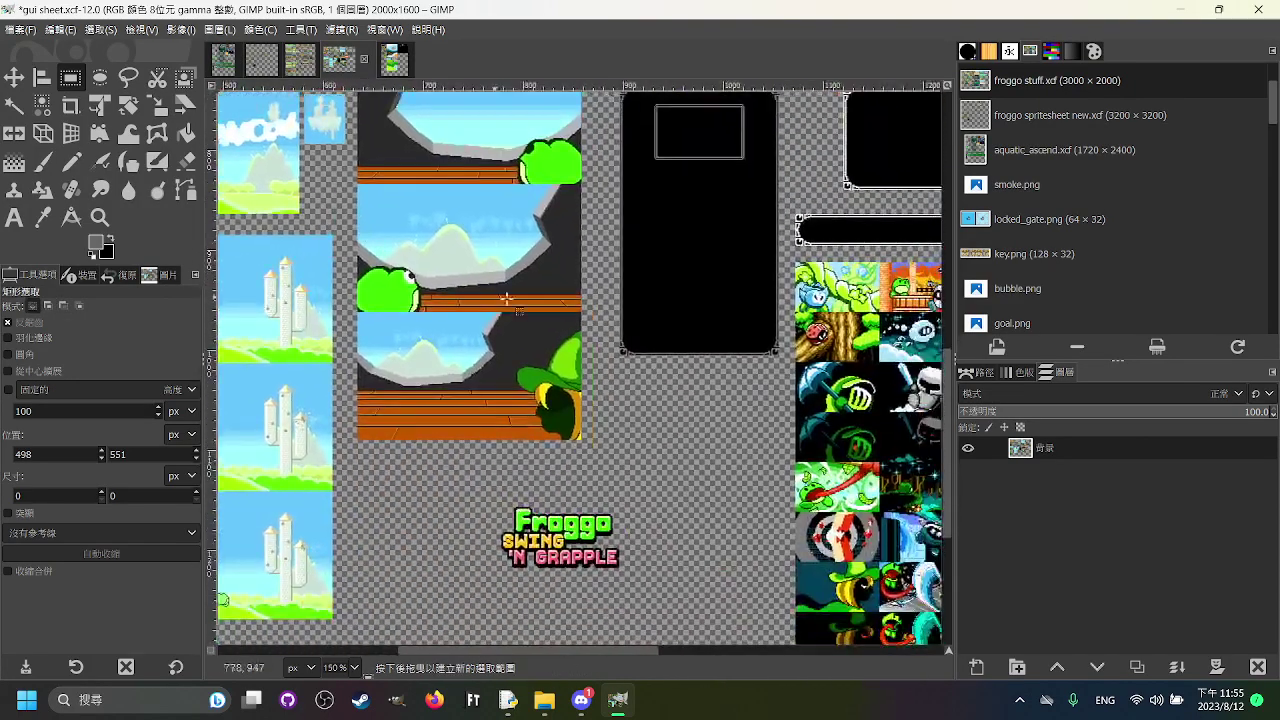
Step: Examine the thick-outlined Froggo Swing 'n Grapple logo below the cutscene pictures
{"action": "left_click_drag", "start_coordinate": [664, 280], "coordinate": [606, 157]}
{"action": "left_click_drag", "start_coordinate": [375, 400], "coordinate": [463, 381]}
{"action": "scroll", "coordinate": [463, 381], "scroll_direction": "up", "scroll_amount": 5}
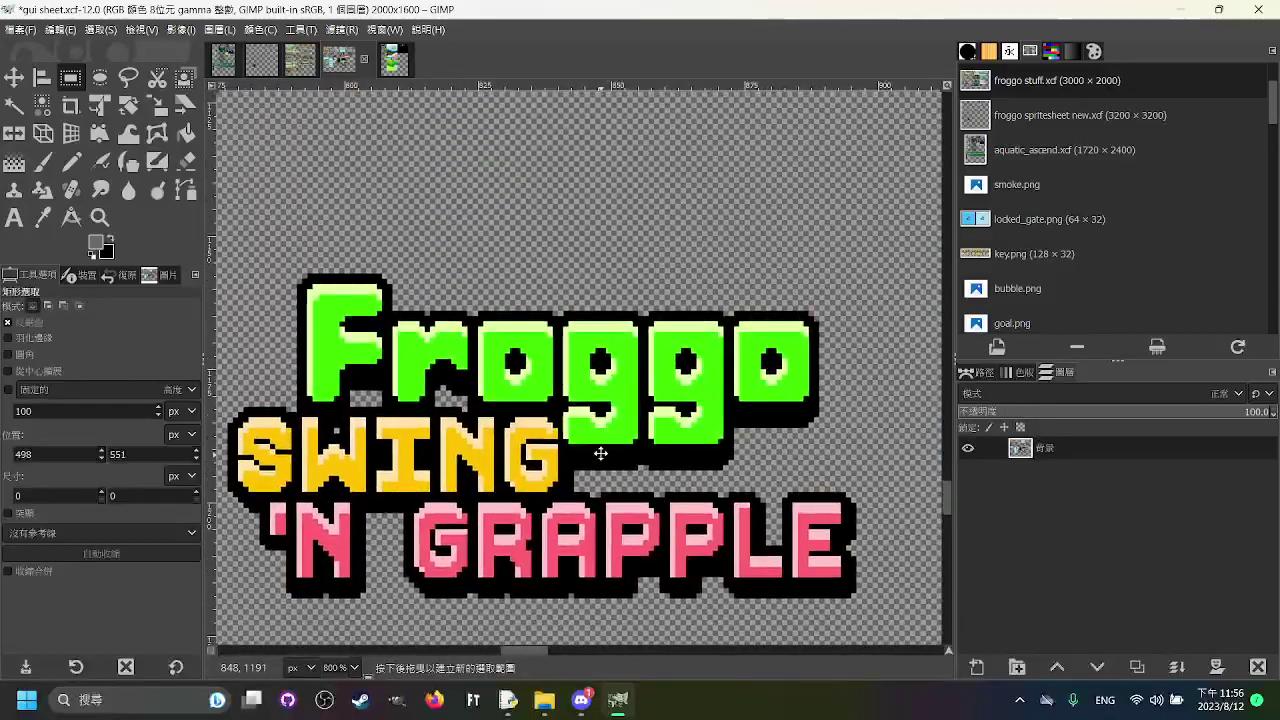
{"action": "scroll", "coordinate": [610, 440], "scroll_direction": "down", "scroll_amount": 2}
{"action": "scroll", "coordinate": [628, 390], "scroll_direction": "down", "scroll_amount": 4}
{"action": "scroll", "coordinate": [731, 264], "scroll_direction": "down", "scroll_amount": 3}
Step: Mark out the Demo version of the logo and the Chinese title with a rectangular selection and clear it
{"action": "left_click_drag", "start_coordinate": [731, 264], "coordinate": [522, 422]}
{"action": "scroll", "coordinate": [458, 449], "scroll_direction": "up", "scroll_amount": 2}
{"action": "left_click_drag", "start_coordinate": [429, 572], "coordinate": [766, 674]}
{"action": "left_click_drag", "start_coordinate": [726, 211], "coordinate": [754, 367]}
{"action": "scroll", "coordinate": [753, 367], "scroll_direction": "right", "scroll_amount": 1}
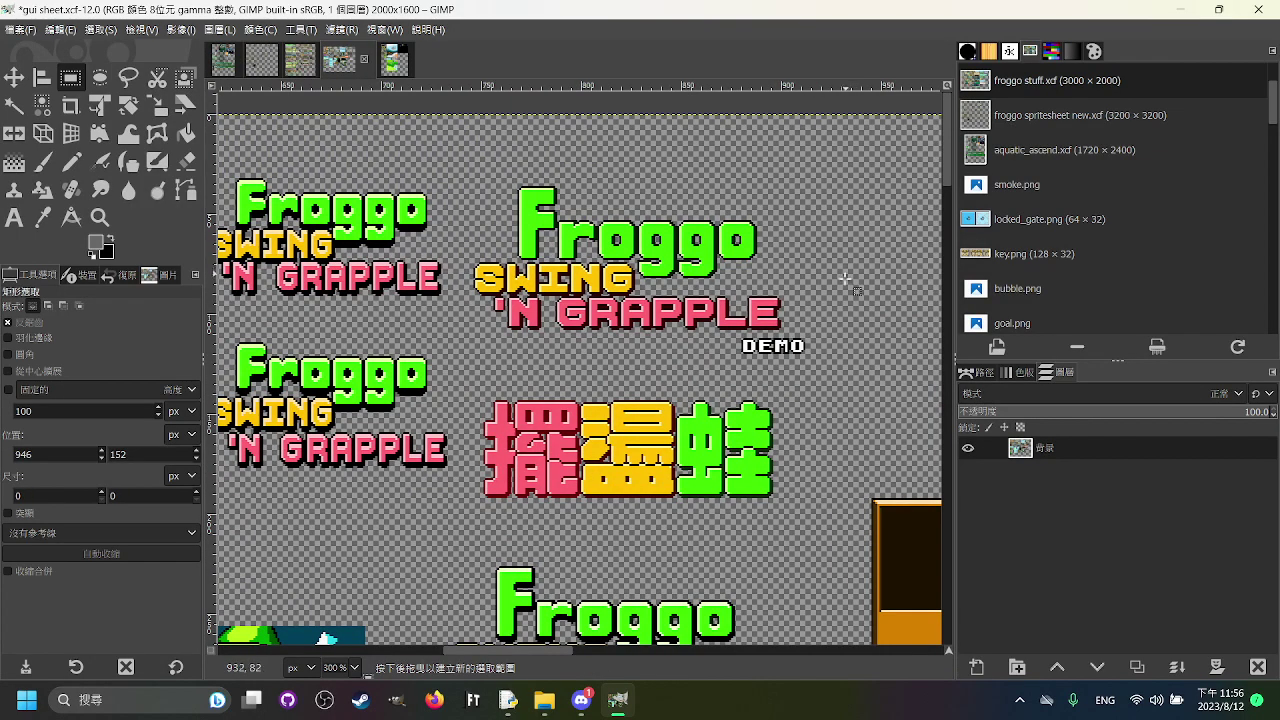
{"action": "left_click_drag", "start_coordinate": [842, 500], "coordinate": [462, 144]}
{"action": "left_click_drag", "start_coordinate": [666, 289], "coordinate": [670, 303]}
{"action": "left_click", "coordinate": [382, 324]}
Step: Mark out the Demo logo and Chinese title area again with rectangular selections and clear them
{"action": "scroll", "coordinate": [440, 321], "scroll_direction": "down", "scroll_amount": 7}
{"action": "scroll", "coordinate": [485, 310], "scroll_direction": "down", "scroll_amount": 1}
{"action": "left_click_drag", "start_coordinate": [575, 264], "coordinate": [472, 470]}
{"action": "scroll", "coordinate": [560, 227], "scroll_direction": "up", "scroll_amount": 2}
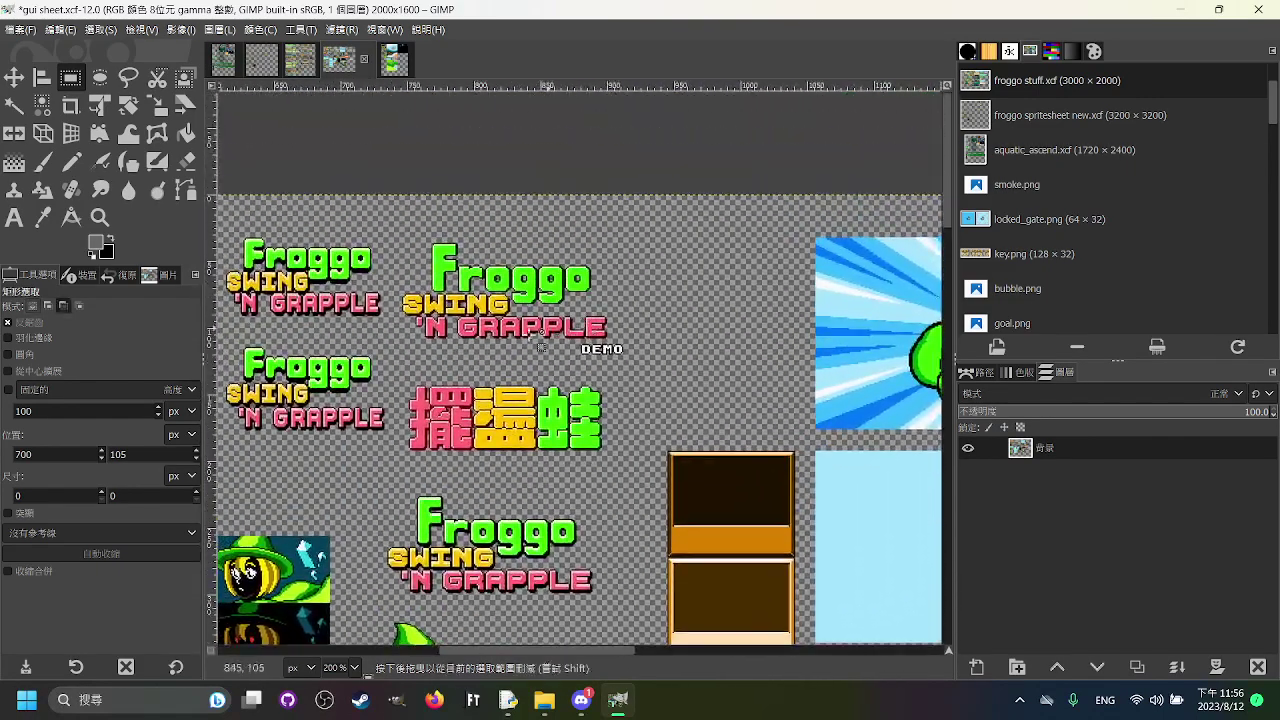
{"action": "left_click_drag", "start_coordinate": [399, 148], "coordinate": [656, 347]}
{"action": "left_click", "coordinate": [916, 556]}
{"action": "left_click_drag", "start_coordinate": [880, 610], "coordinate": [380, 149]}
{"action": "left_click", "coordinate": [331, 197]}
Step: Compare the Chinese title with the surrounding English Froggo Swing 'n Grapple logos
{"action": "scroll", "coordinate": [470, 300], "scroll_direction": "down", "scroll_amount": 3}
{"action": "scroll", "coordinate": [597, 404], "scroll_direction": "up", "scroll_amount": 3}
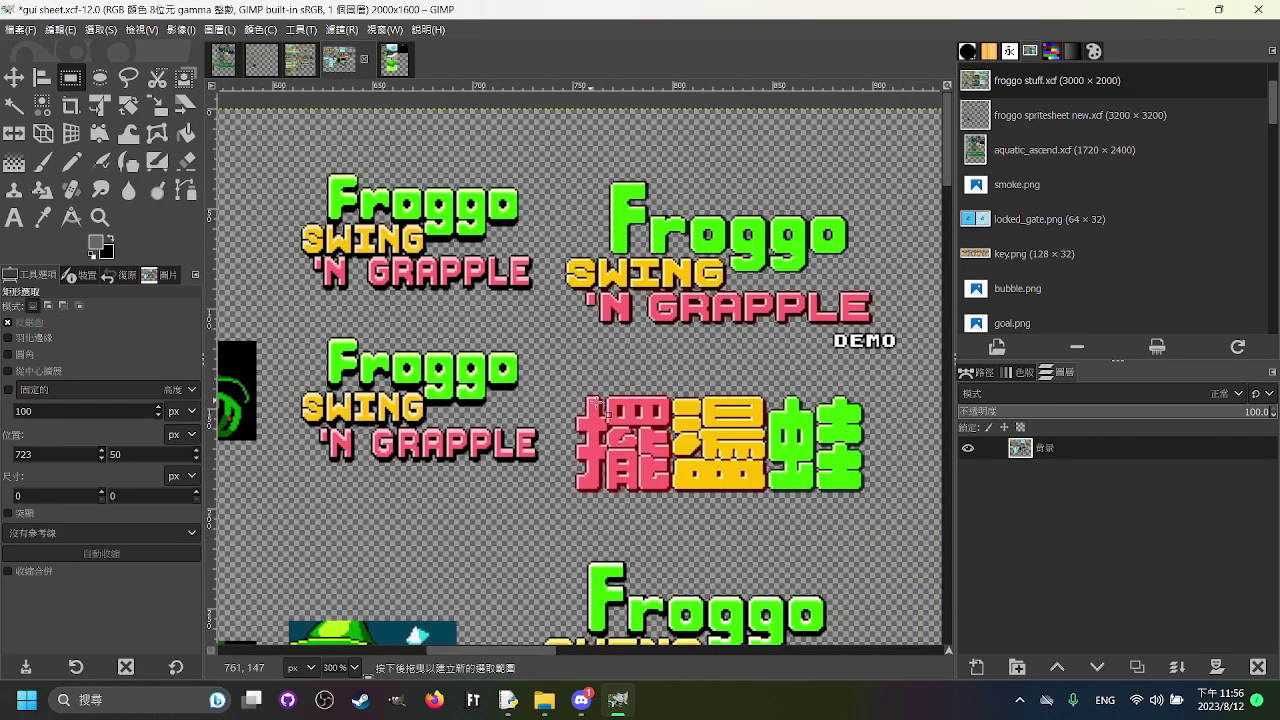
{"action": "left_click_drag", "start_coordinate": [642, 407], "coordinate": [588, 388]}
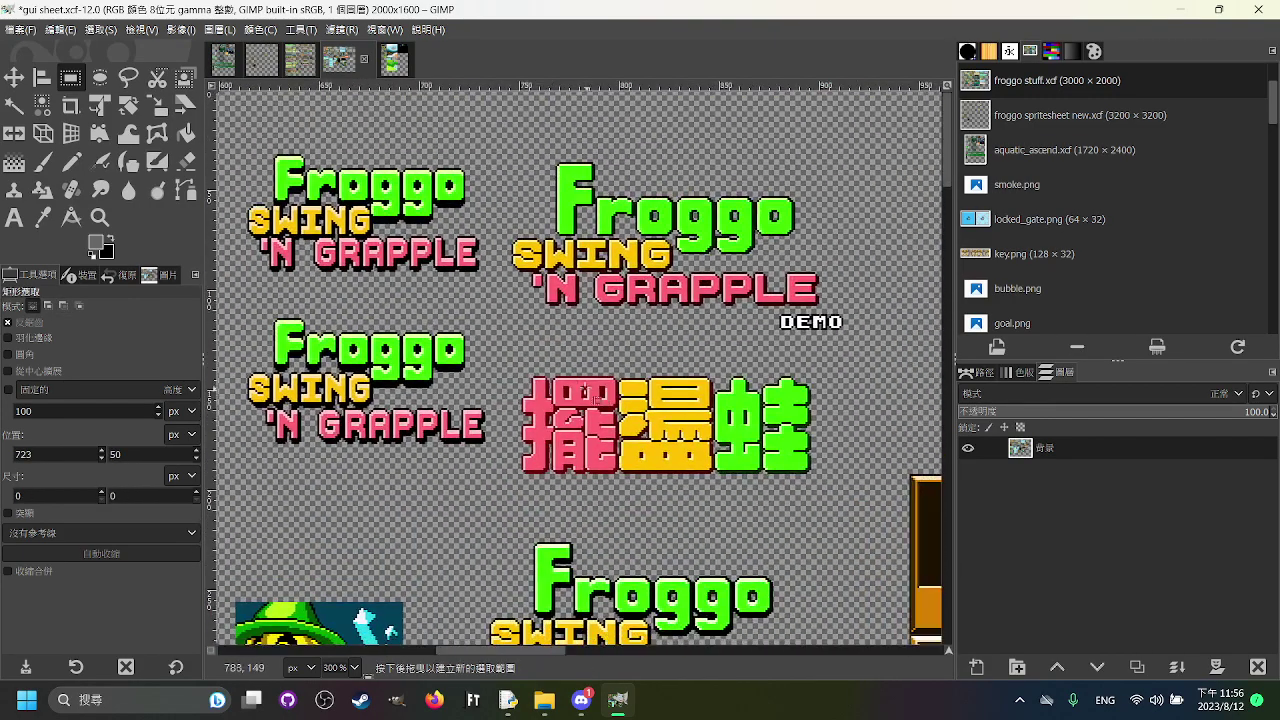
{"action": "scroll", "coordinate": [579, 331], "scroll_direction": "down", "scroll_amount": 3}
{"action": "scroll", "coordinate": [579, 331], "scroll_direction": "right", "scroll_amount": 1}
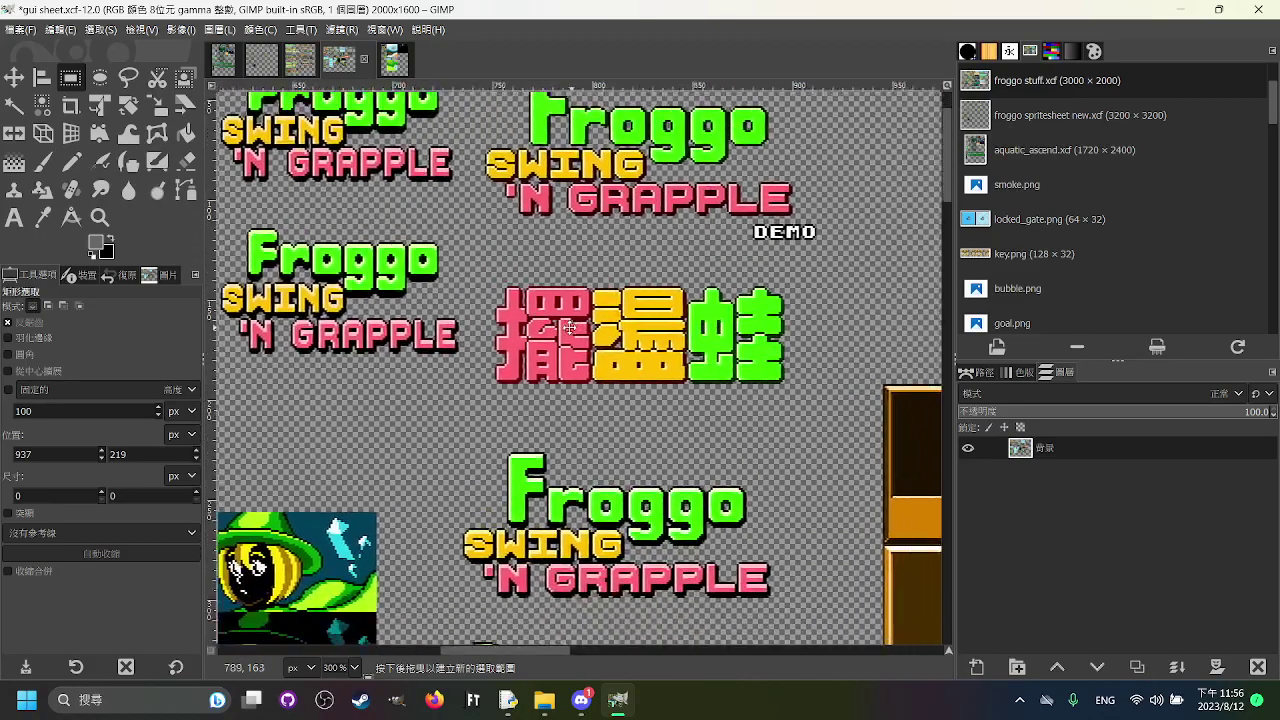
{"action": "scroll", "coordinate": [575, 320], "scroll_direction": "up", "scroll_amount": 1}
{"action": "scroll", "coordinate": [688, 314], "scroll_direction": "down", "scroll_amount": 1}
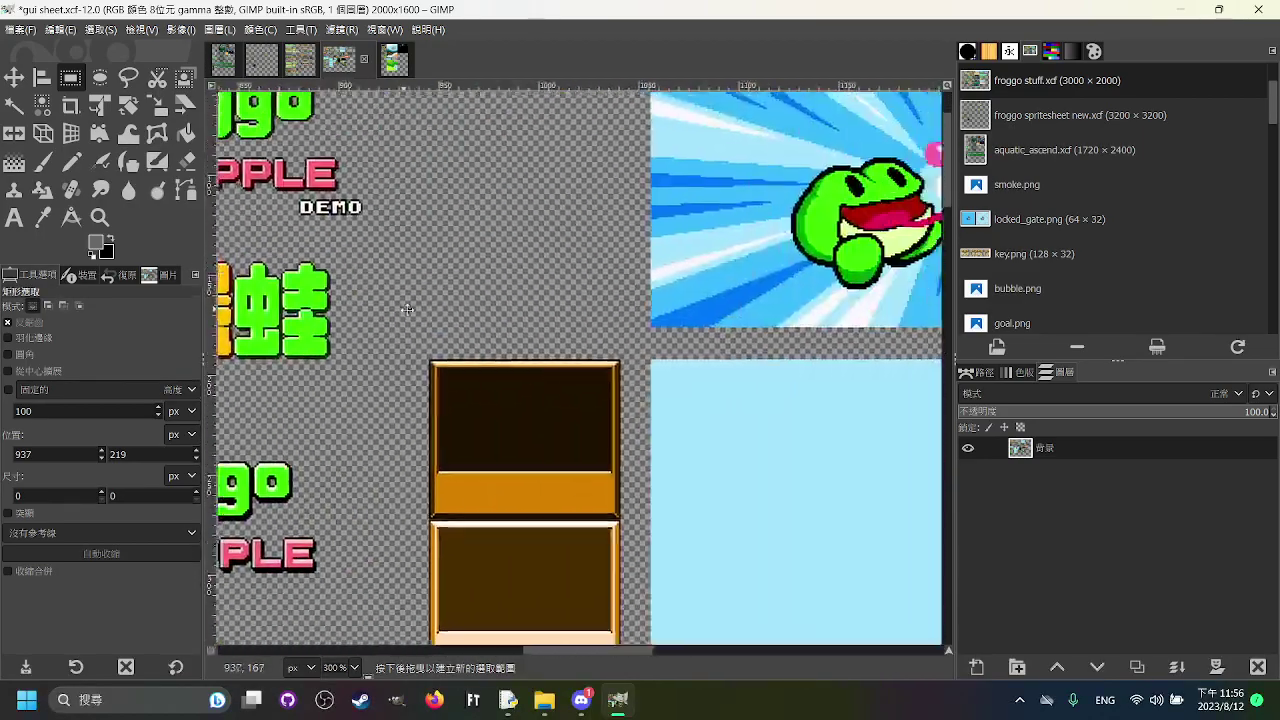
Step: Examine the splash picture of the frog shooting its tongue towards the rock pile
{"action": "left_click_drag", "start_coordinate": [767, 309], "coordinate": [534, 366]}
{"action": "left_click_drag", "start_coordinate": [628, 392], "coordinate": [576, 372]}
{"action": "scroll", "coordinate": [576, 372], "scroll_direction": "down", "scroll_amount": 1}
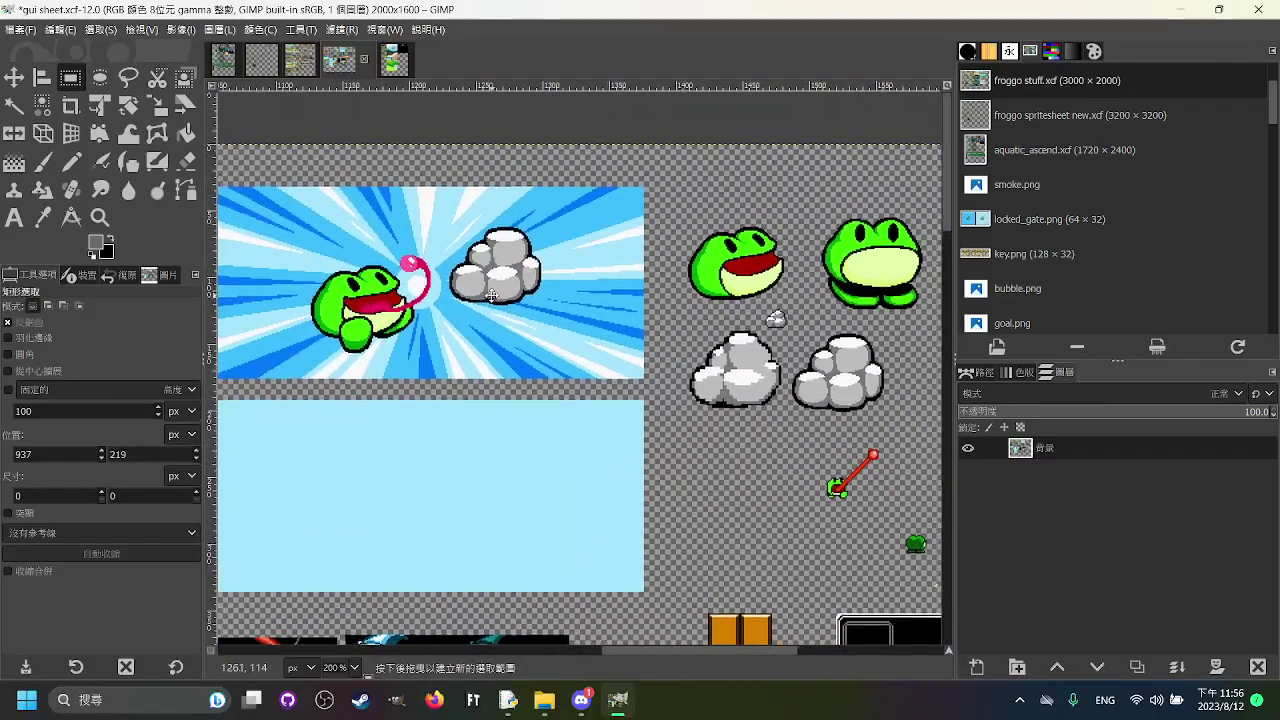
{"action": "scroll", "coordinate": [573, 312], "scroll_direction": "up", "scroll_amount": 2}
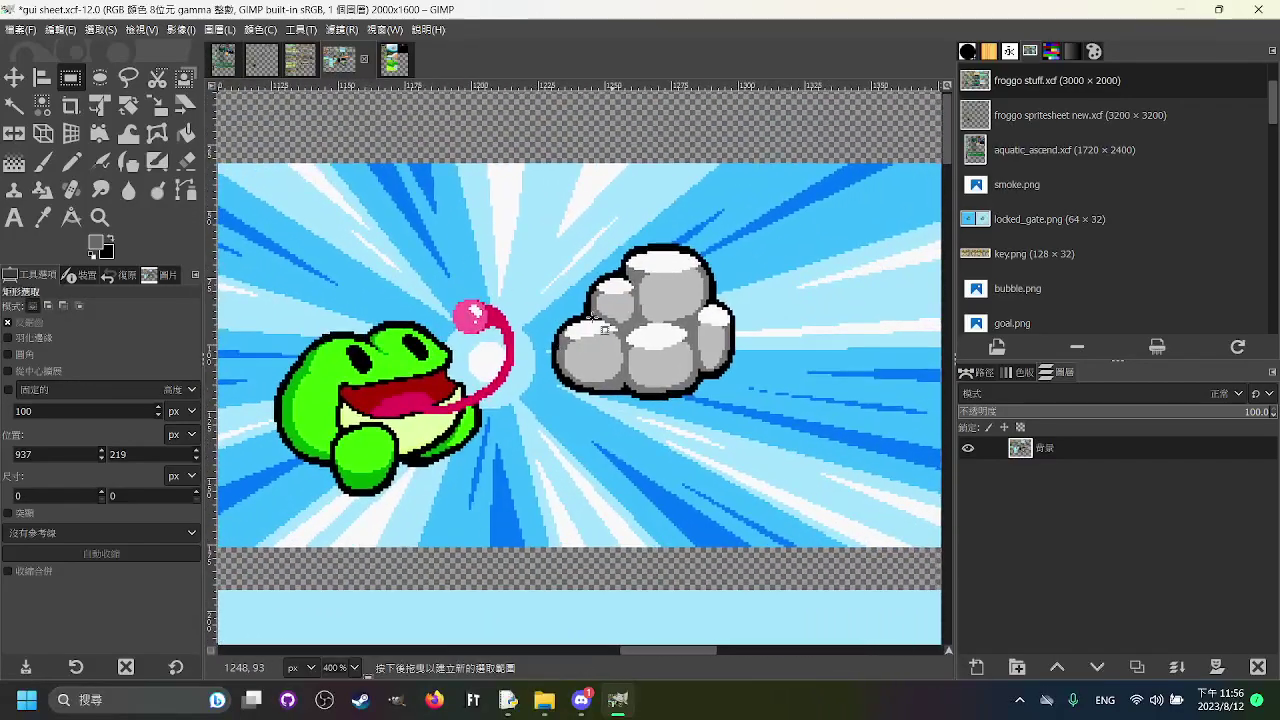
{"action": "left_click_drag", "start_coordinate": [440, 370], "coordinate": [543, 357]}
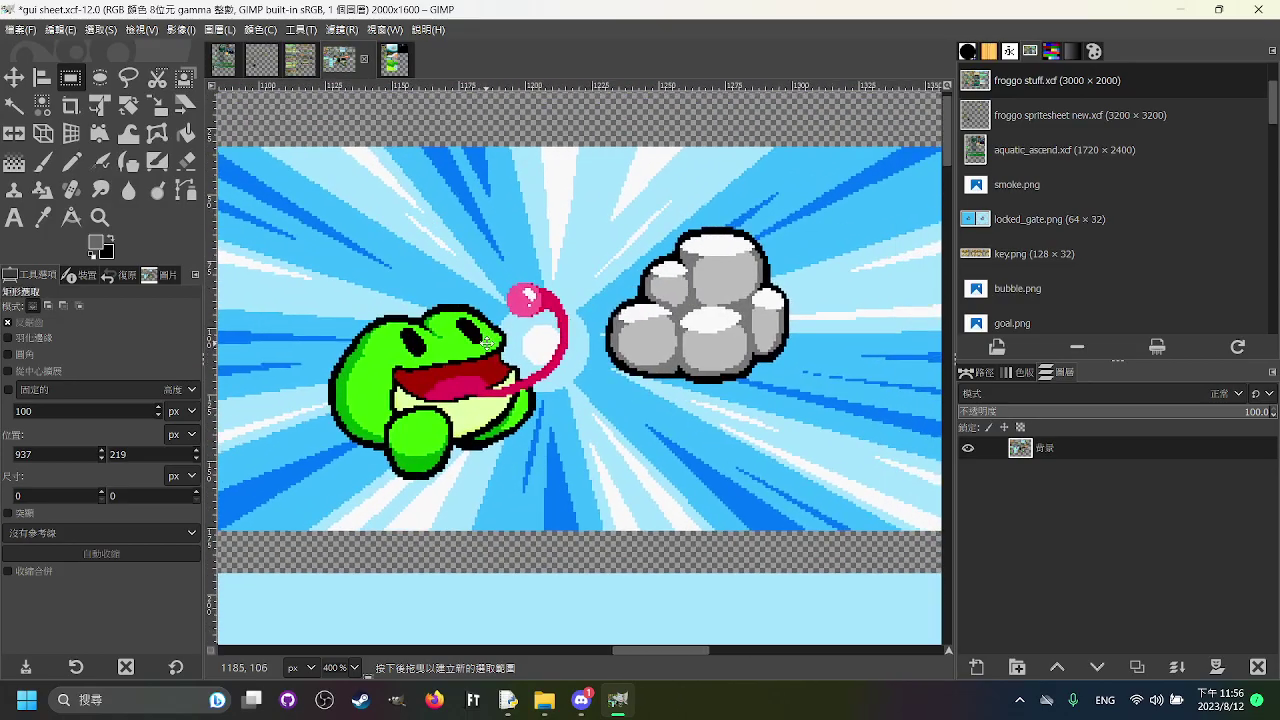
{"action": "scroll", "coordinate": [487, 341], "scroll_direction": "down", "scroll_amount": 2}
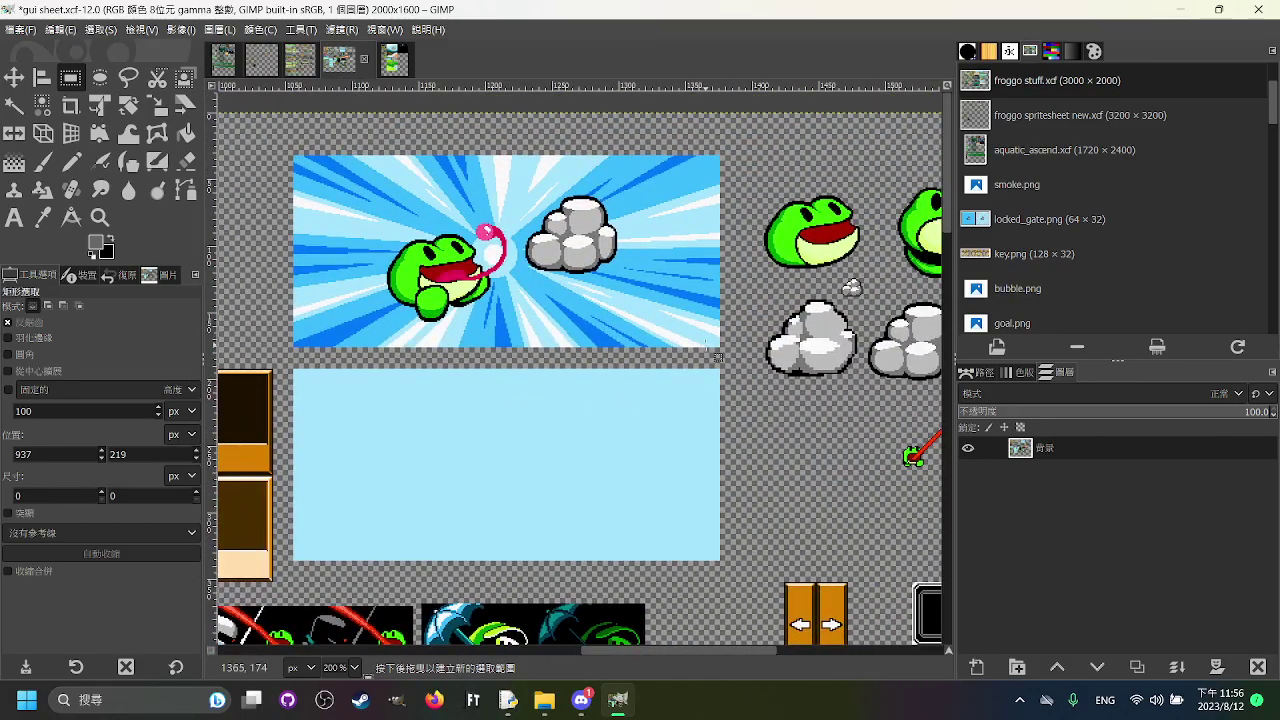
Step: Mark out the large standing frog and the rock pile below it with separate rectangular selections and clear each one
{"action": "scroll", "coordinate": [607, 185], "scroll_direction": "up", "scroll_amount": 2}
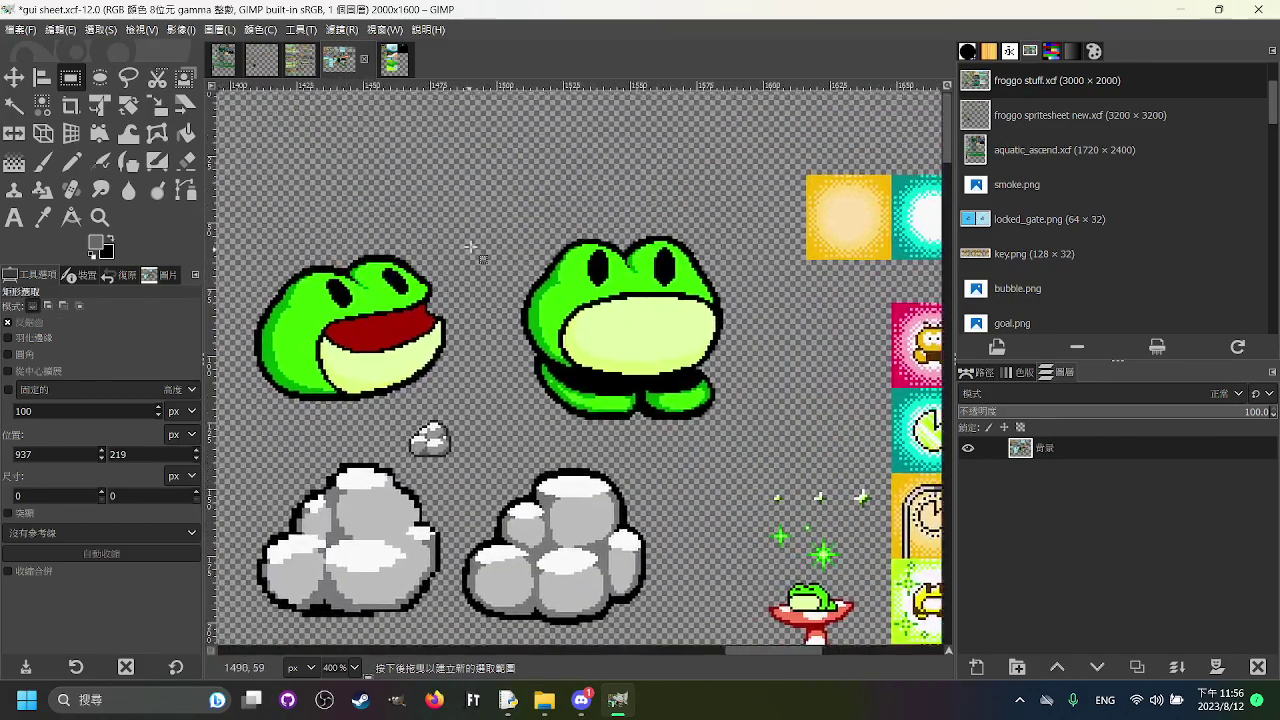
{"action": "left_click_drag", "start_coordinate": [500, 224], "coordinate": [736, 426]}
{"action": "left_click", "coordinate": [795, 428]}
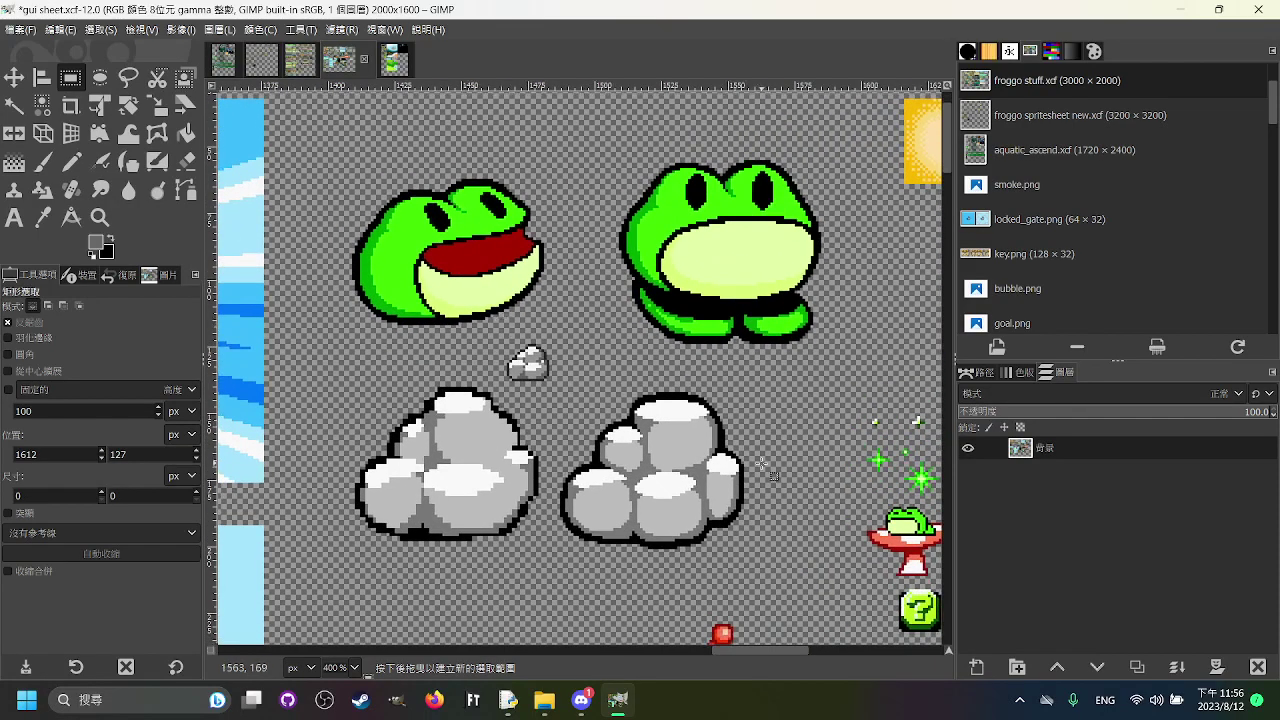
{"action": "mouse_move", "coordinate": [777, 589]}
{"action": "left_mouse_down"}
{"action": "mouse_move", "coordinate": [722, 522]}
{"action": "mouse_move", "coordinate": [556, 403]}
{"action": "mouse_move", "coordinate": [553, 385]}
{"action": "left_mouse_up"}
{"action": "left_click", "coordinate": [586, 333]}
Step: Examine the grid of coloured and greyed-out achievement icons and the interface frames below it
{"action": "scroll", "coordinate": [493, 310], "scroll_direction": "down", "scroll_amount": 1}
{"action": "left_click_drag", "start_coordinate": [589, 229], "coordinate": [562, 250]}
{"action": "scroll", "coordinate": [484, 293], "scroll_direction": "up", "scroll_amount": 1}
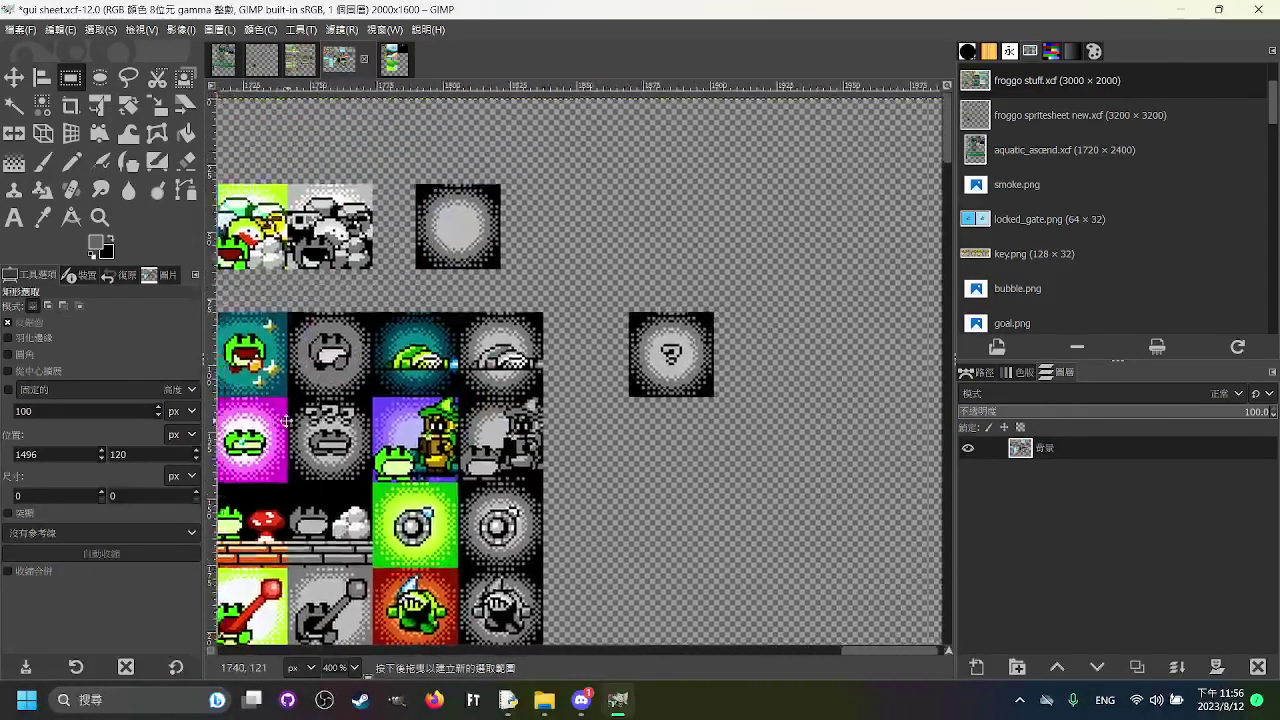
{"action": "left_click_drag", "start_coordinate": [286, 421], "coordinate": [863, 291]}
{"action": "scroll", "coordinate": [863, 291], "scroll_direction": "down", "scroll_amount": 1}
{"action": "scroll", "coordinate": [623, 583], "scroll_direction": "down", "scroll_amount": 1}
{"action": "left_click_drag", "start_coordinate": [623, 583], "coordinate": [634, 205]}
{"action": "scroll", "coordinate": [648, 335], "scroll_direction": "up", "scroll_amount": 2}
{"action": "scroll", "coordinate": [634, 205], "scroll_direction": "down", "scroll_amount": 4}
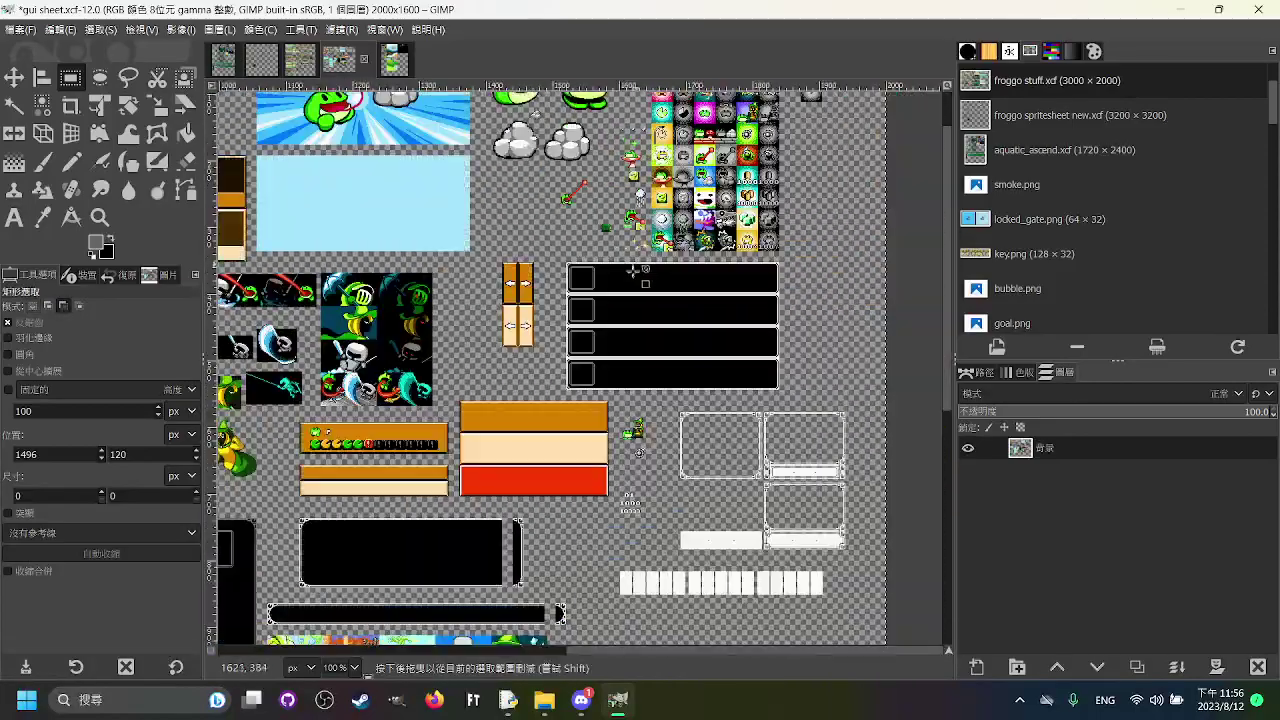
Step: Mark out the four black achievement bars with a rectangular selection of about 363 × 208 px and clear it
{"action": "scroll", "coordinate": [634, 309], "scroll_direction": "up", "scroll_amount": 2}
{"action": "left_click_drag", "start_coordinate": [578, 335], "coordinate": [521, 327]}
{"action": "scroll", "coordinate": [511, 280], "scroll_direction": "up", "scroll_amount": 1}
{"action": "left_click_drag", "start_coordinate": [377, 165], "coordinate": [873, 582]}
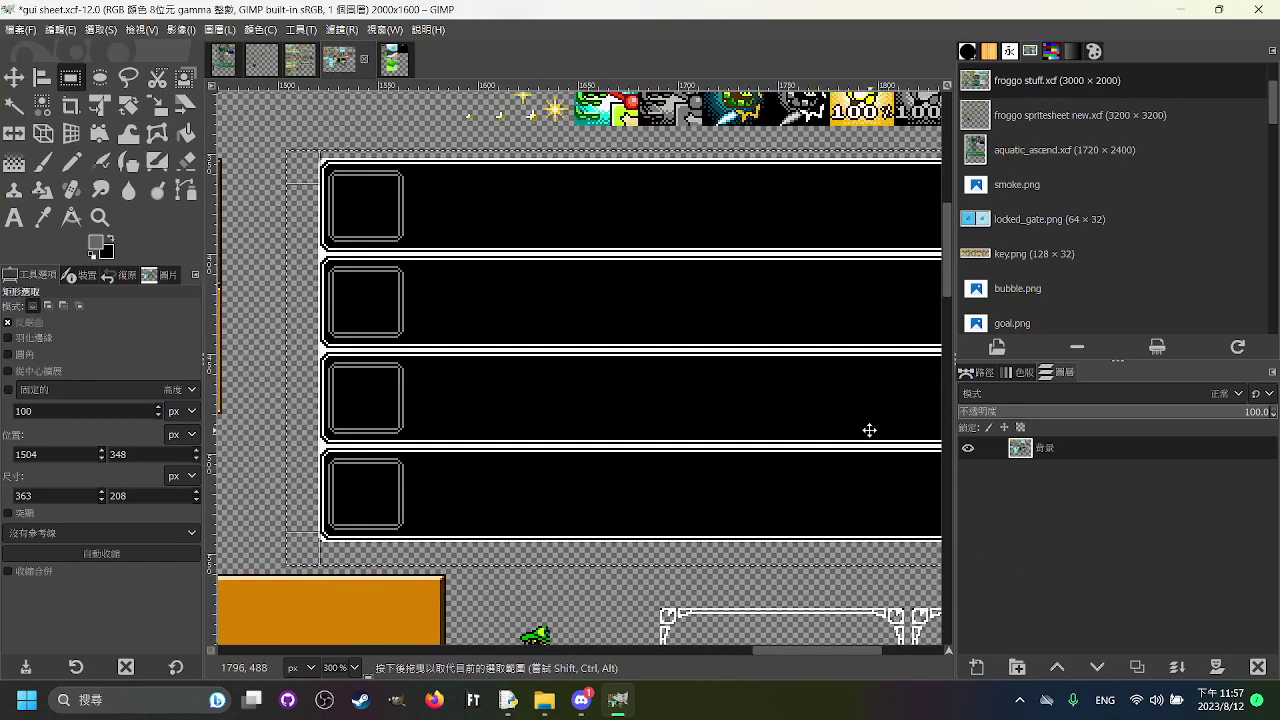
{"action": "scroll", "coordinate": [848, 403], "scroll_direction": "down", "scroll_amount": 1}
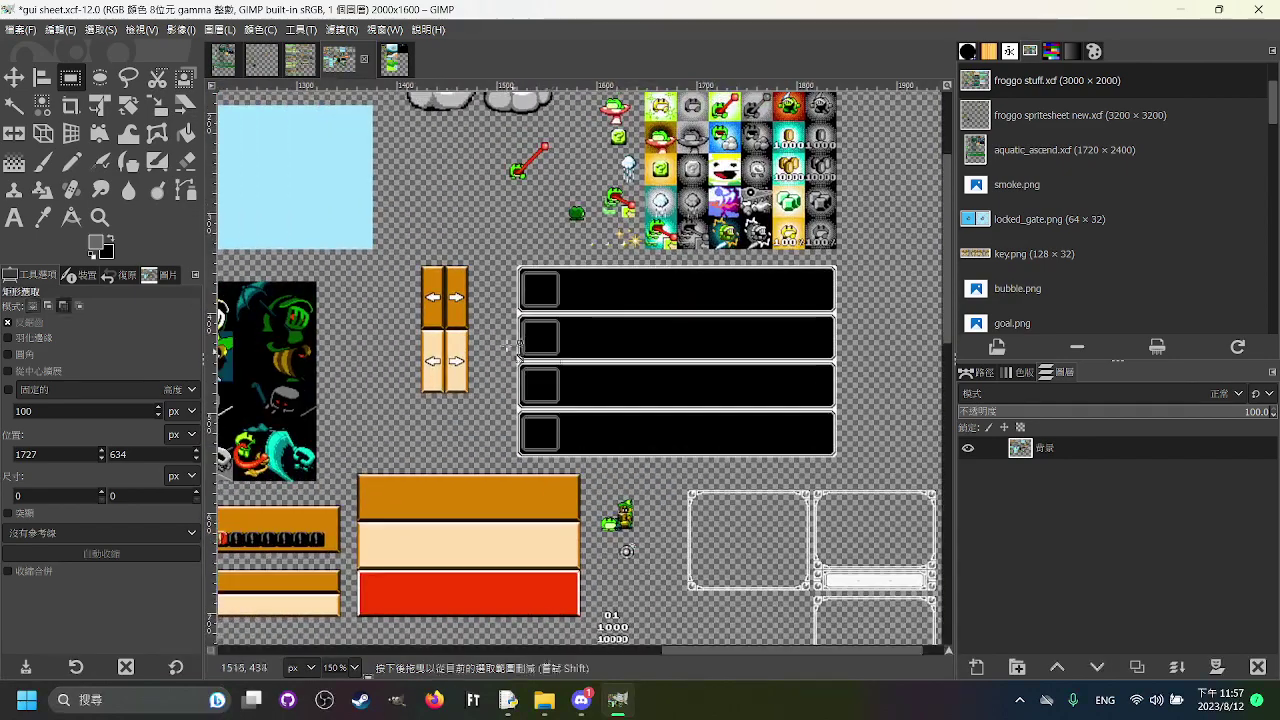
Step: Mark out the orange and cream arrow buttons with a rectangular selection and clear it
{"action": "scroll", "coordinate": [418, 319], "scroll_direction": "up", "scroll_amount": 3}
{"action": "left_click_drag", "start_coordinate": [407, 159], "coordinate": [508, 594]}
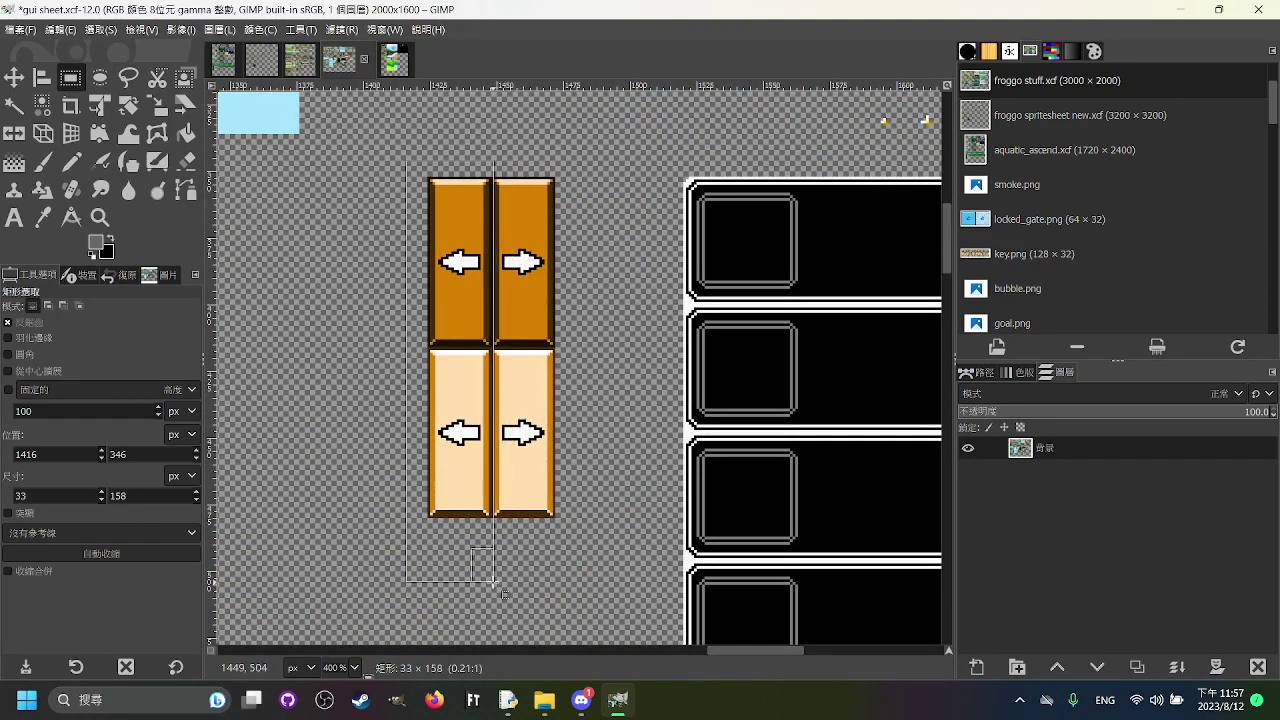
{"action": "left_click", "coordinate": [457, 185]}
Step: Mark out the orange progress panel with the frog icon and the bars beneath it with a rectangular selection and clear it
{"action": "scroll", "coordinate": [470, 240], "scroll_direction": "down", "scroll_amount": 2}
{"action": "left_click_drag", "start_coordinate": [609, 381], "coordinate": [452, 240]}
{"action": "left_click_drag", "start_coordinate": [658, 391], "coordinate": [464, 193]}
{"action": "left_click_drag", "start_coordinate": [582, 305], "coordinate": [632, 222]}
{"action": "left_click_drag", "start_coordinate": [457, 356], "coordinate": [832, 468]}
{"action": "scroll", "coordinate": [832, 468], "scroll_direction": "left", "scroll_amount": 4}
{"action": "scroll", "coordinate": [832, 468], "scroll_direction": "up", "scroll_amount": 2}
{"action": "left_click_drag", "start_coordinate": [329, 358], "coordinate": [540, 448]}
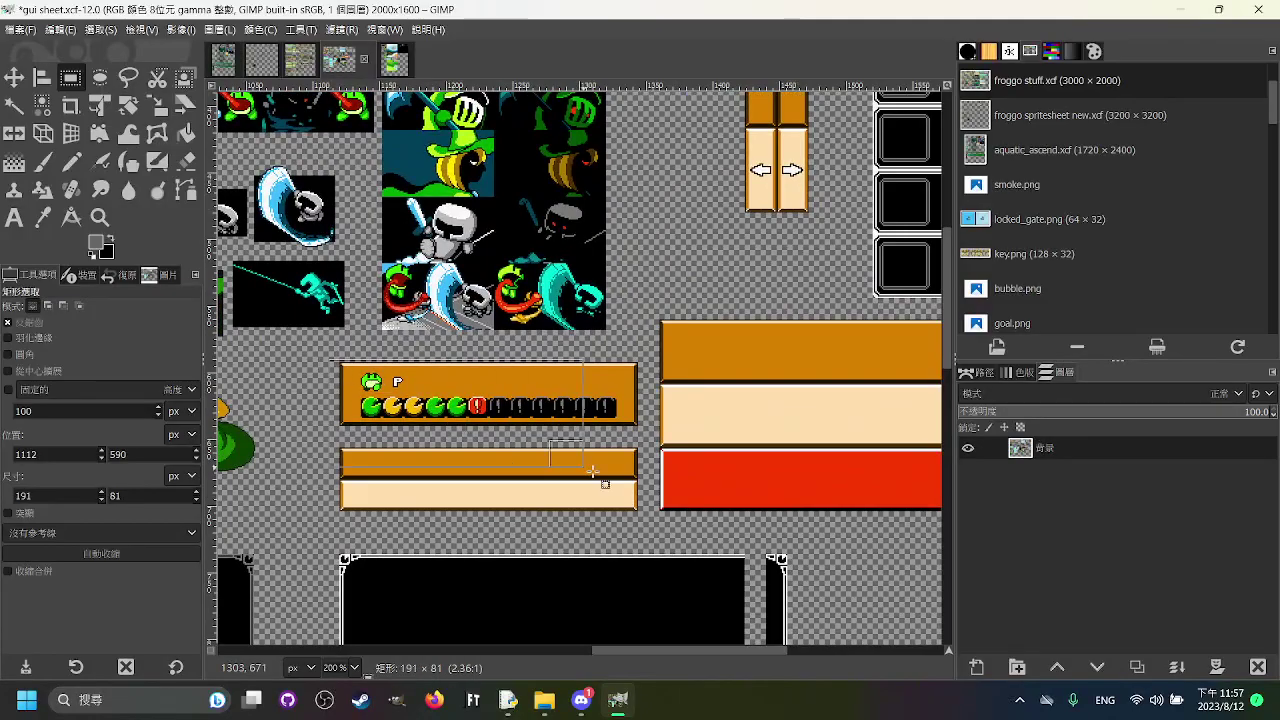
{"action": "left_click", "coordinate": [720, 503]}
Step: Mark out the upper rows of the level picture grid with a rectangular selection and clear it
{"action": "scroll", "coordinate": [694, 408], "scroll_direction": "left", "scroll_amount": 2}
{"action": "scroll", "coordinate": [694, 408], "scroll_direction": "up", "scroll_amount": 1}
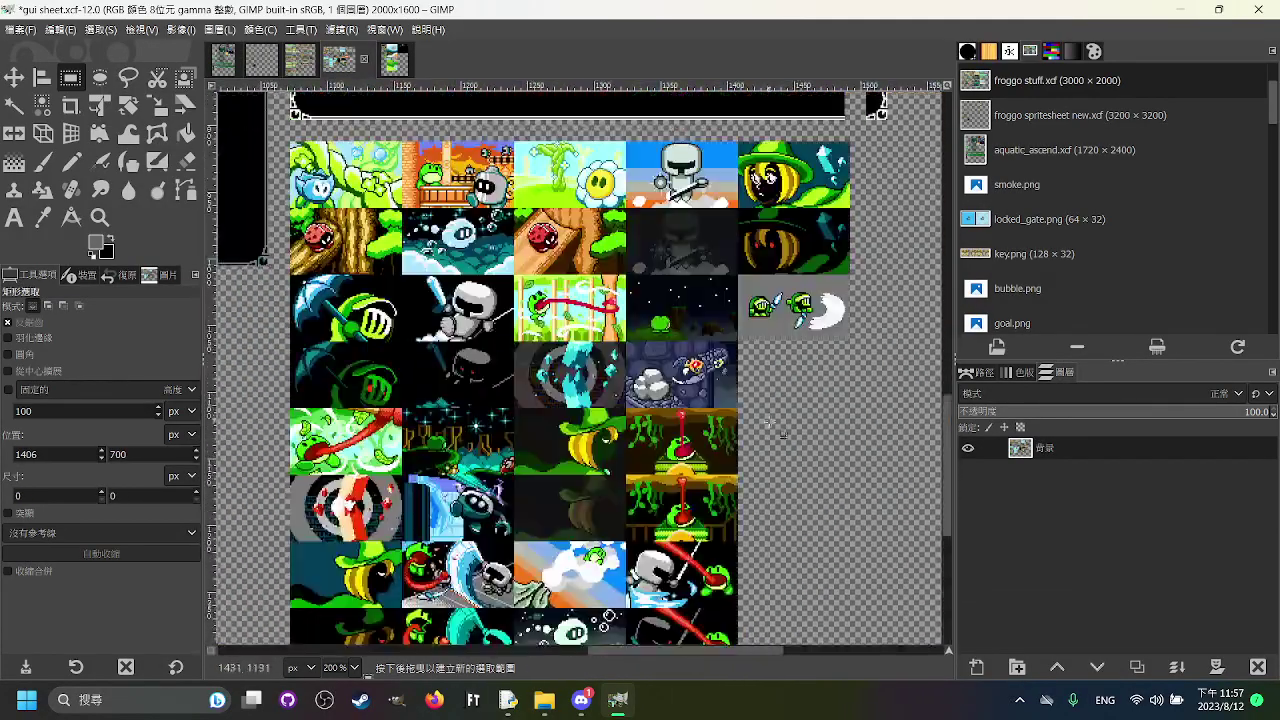
{"action": "scroll", "coordinate": [782, 430], "scroll_direction": "down", "scroll_amount": 2}
{"action": "left_click_drag", "start_coordinate": [893, 597], "coordinate": [640, 414]}
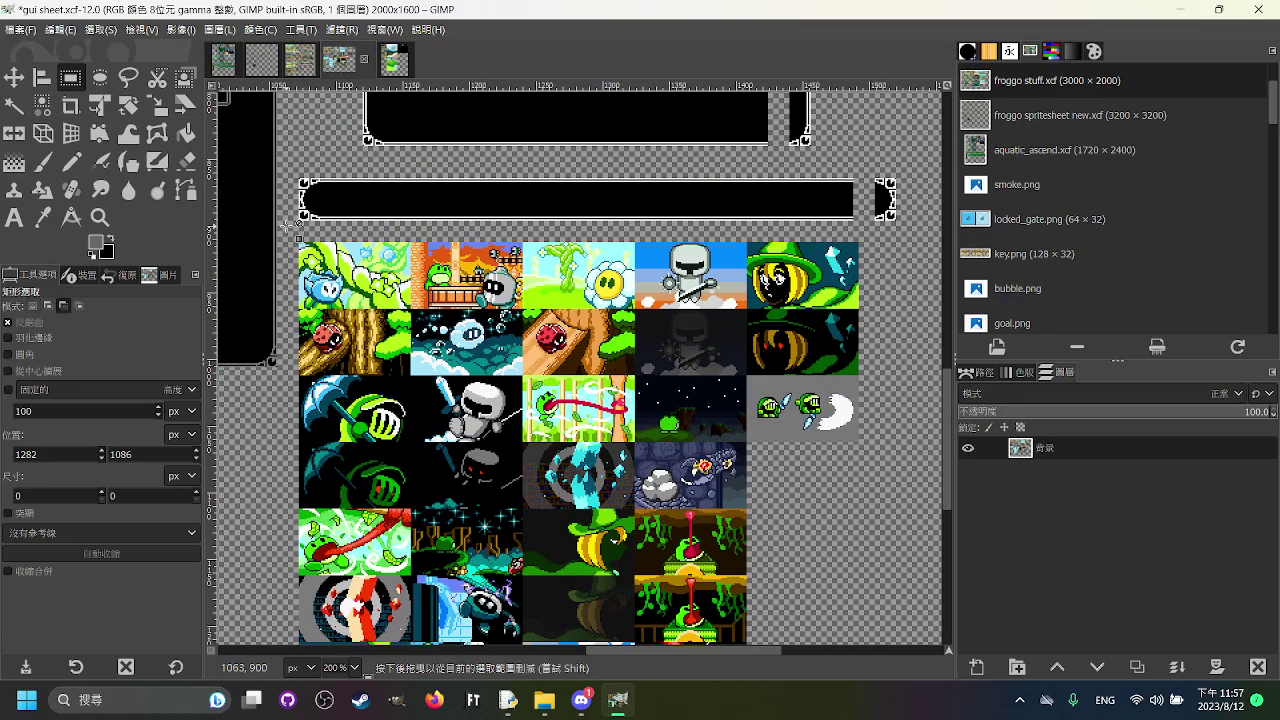
{"action": "scroll", "coordinate": [287, 227], "scroll_direction": "up", "scroll_amount": 2}
{"action": "left_click_drag", "start_coordinate": [292, 243], "coordinate": [783, 445]}
{"action": "left_click", "coordinate": [869, 458]}
{"action": "scroll", "coordinate": [637, 300], "scroll_direction": "down", "scroll_amount": 2}
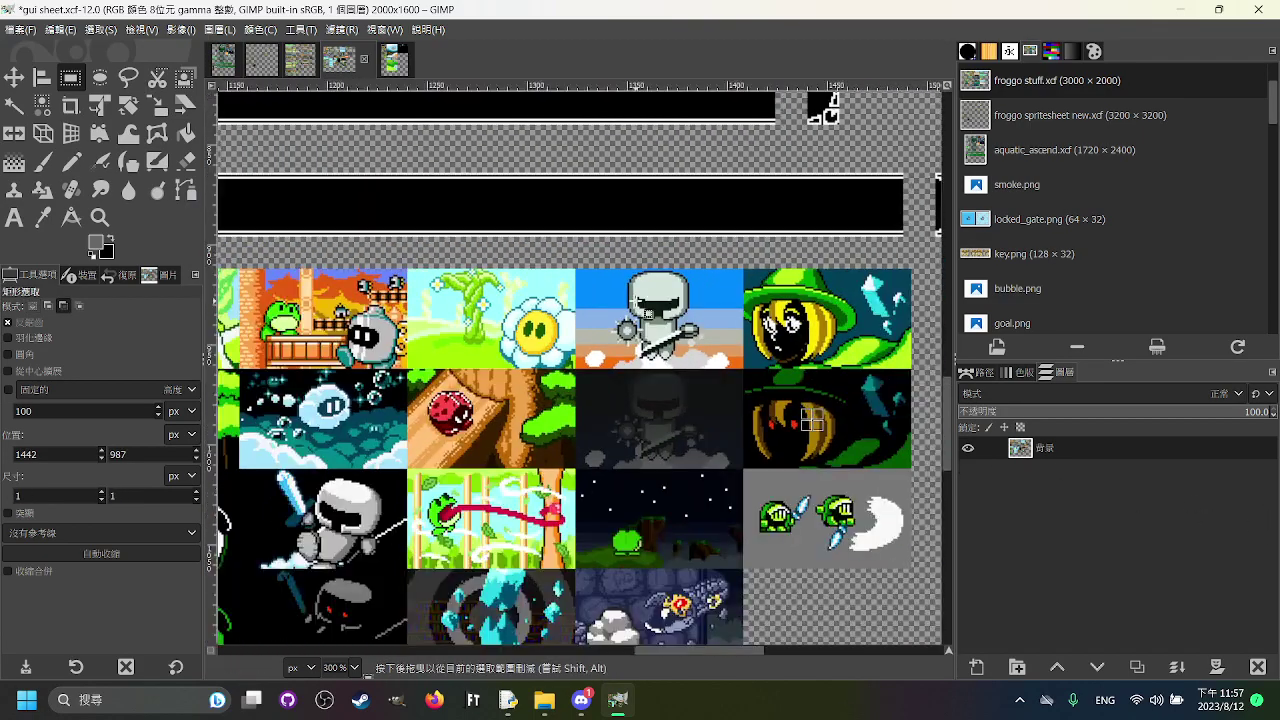
Step: Mark out the large black frame above the level pictures and the long black bar beneath it with rectangular selections and clear them
{"action": "scroll", "coordinate": [670, 328], "scroll_direction": "down", "scroll_amount": 4}
{"action": "scroll", "coordinate": [682, 335], "scroll_direction": "up", "scroll_amount": 4}
{"action": "scroll", "coordinate": [693, 346], "scroll_direction": "up", "scroll_amount": 5}
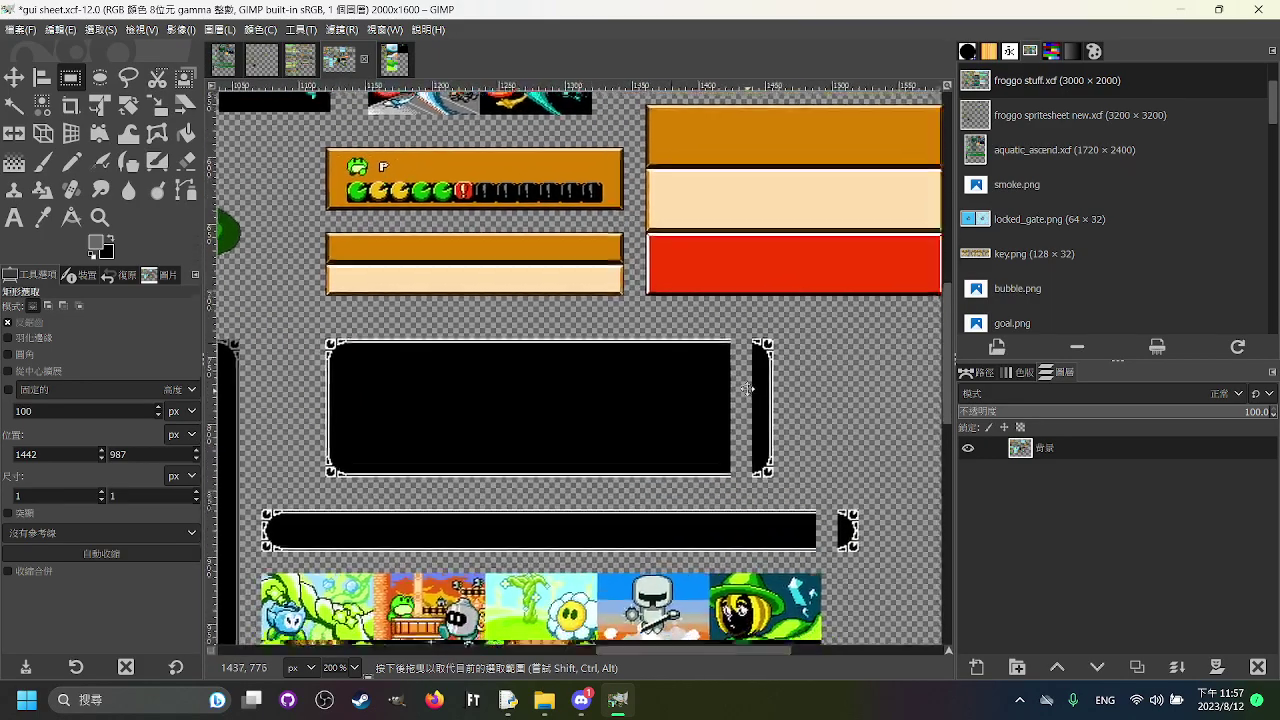
{"action": "left_click_drag", "start_coordinate": [747, 388], "coordinate": [712, 278]}
{"action": "scroll", "coordinate": [712, 278], "scroll_direction": "left", "scroll_amount": 2}
{"action": "scroll", "coordinate": [780, 263], "scroll_direction": "right", "scroll_amount": 3}
{"action": "scroll", "coordinate": [683, 277], "scroll_direction": "up", "scroll_amount": 1}
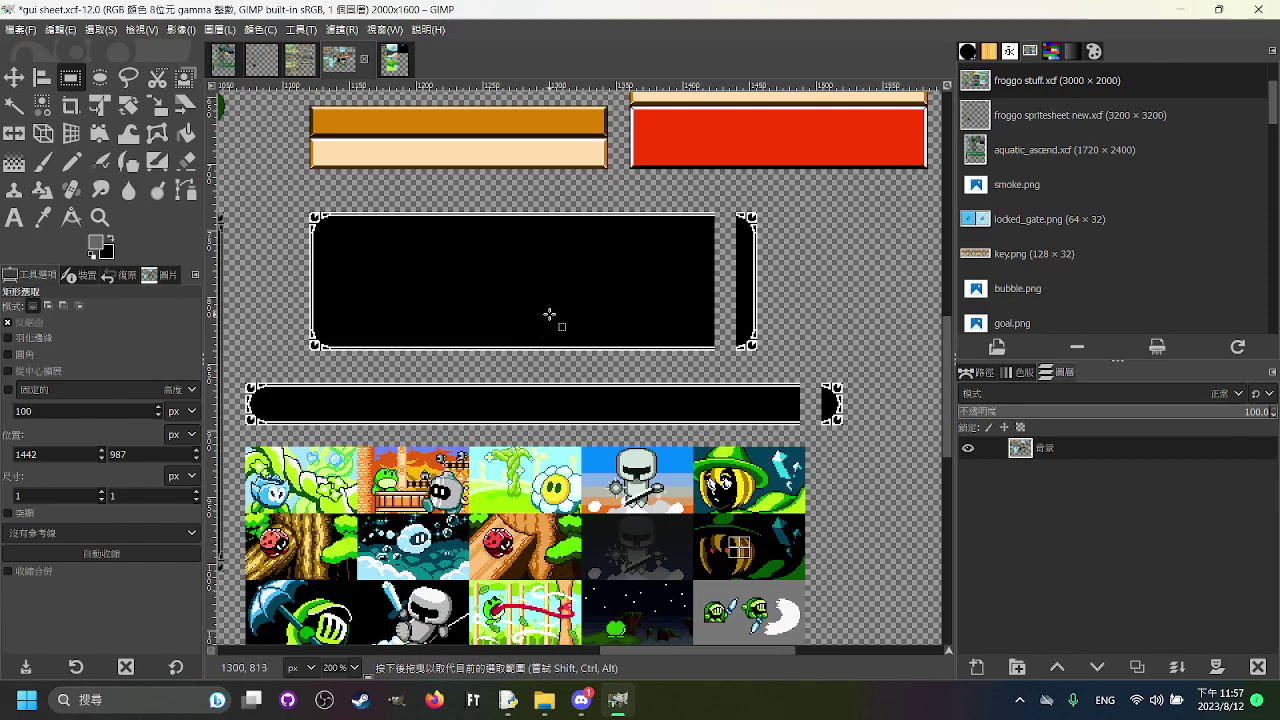
{"action": "left_click_drag", "start_coordinate": [501, 325], "coordinate": [532, 306]}
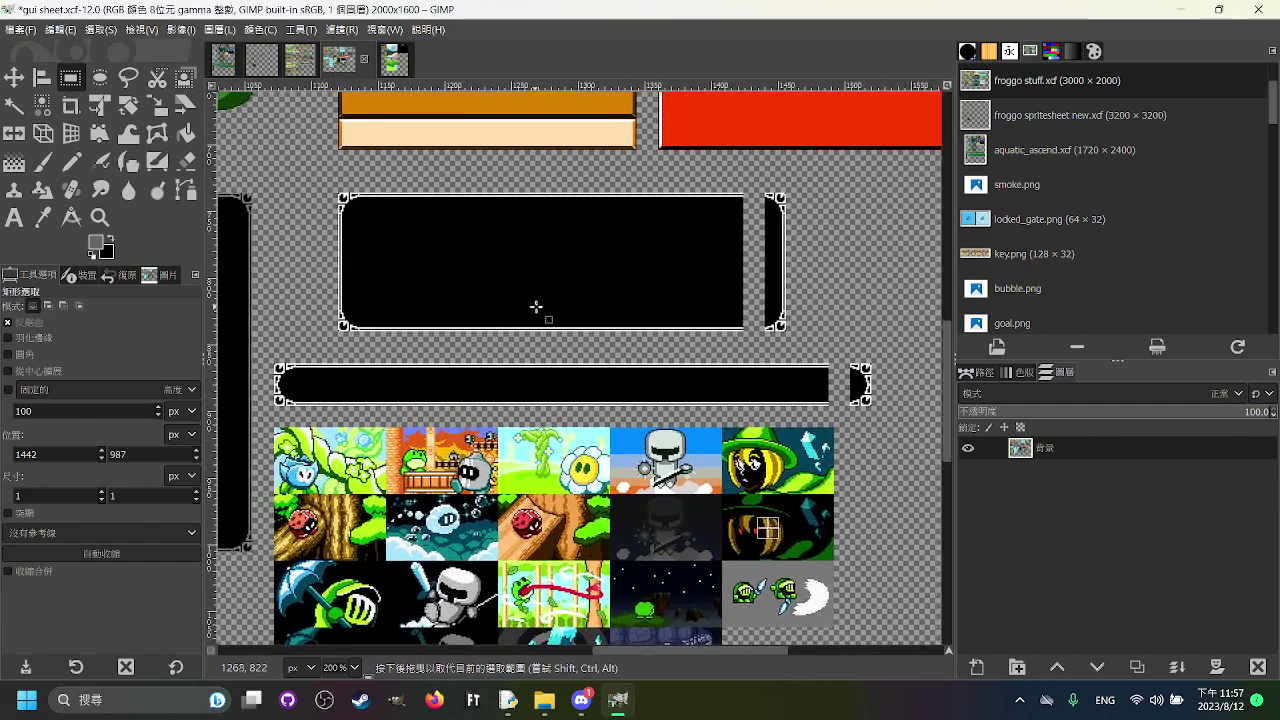
{"action": "left_click_drag", "start_coordinate": [314, 172], "coordinate": [838, 339]}
{"action": "left_click", "coordinate": [882, 391]}
{"action": "left_click_drag", "start_coordinate": [888, 421], "coordinate": [386, 395]}
{"action": "left_click", "coordinate": [386, 311]}
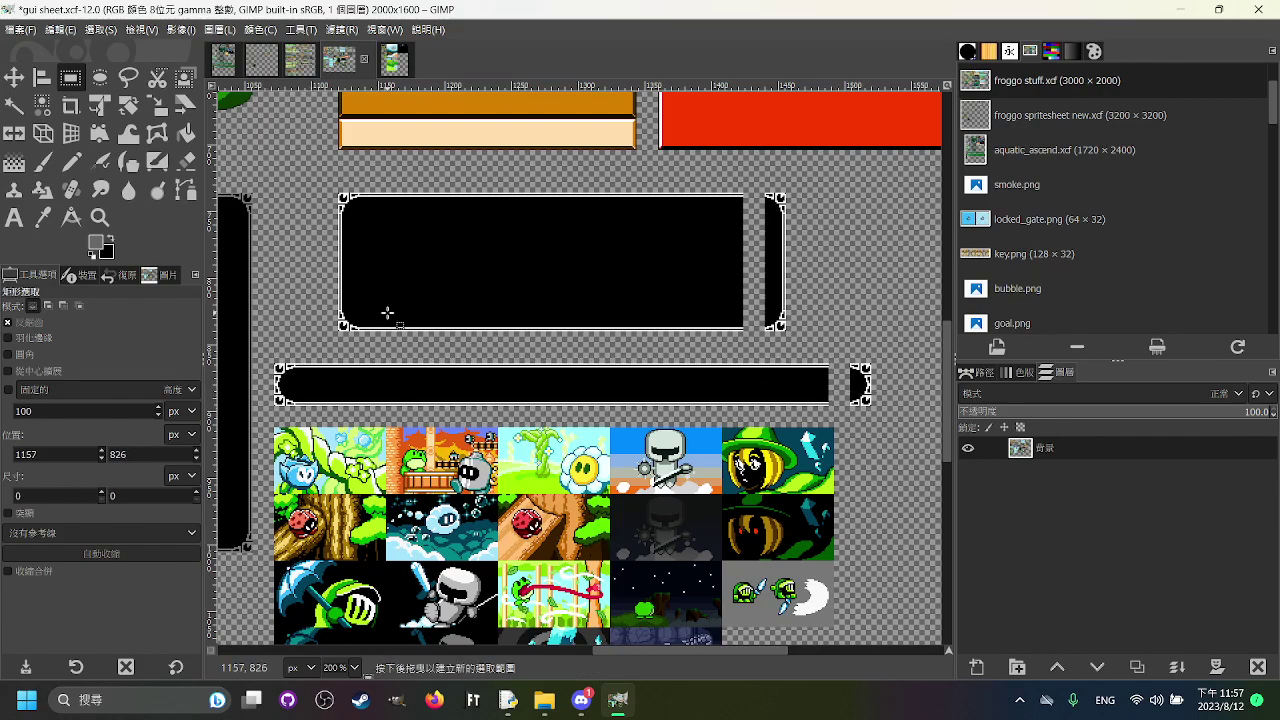
Step: Mark out the tall rounded black panel beside the level pictures with a rectangular selection and clear it
{"action": "left_click_drag", "start_coordinate": [424, 308], "coordinate": [751, 284]}
{"action": "left_click_drag", "start_coordinate": [807, 236], "coordinate": [520, 220]}
{"action": "left_click_drag", "start_coordinate": [233, 127], "coordinate": [484, 521]}
{"action": "left_click", "coordinate": [522, 508]}
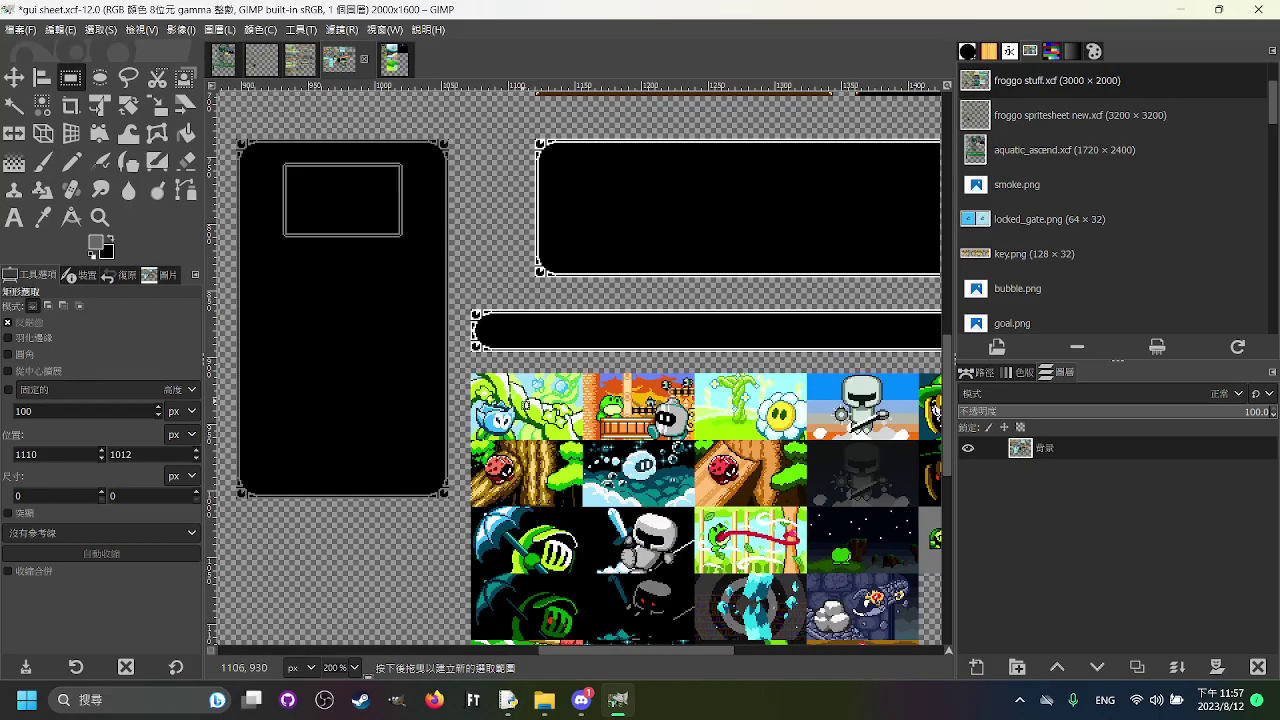
Step: Switch to the world map image and examine it at 300% zoom from the cloud layers to the lakeside meadow
{"action": "left_click", "coordinate": [403, 67]}
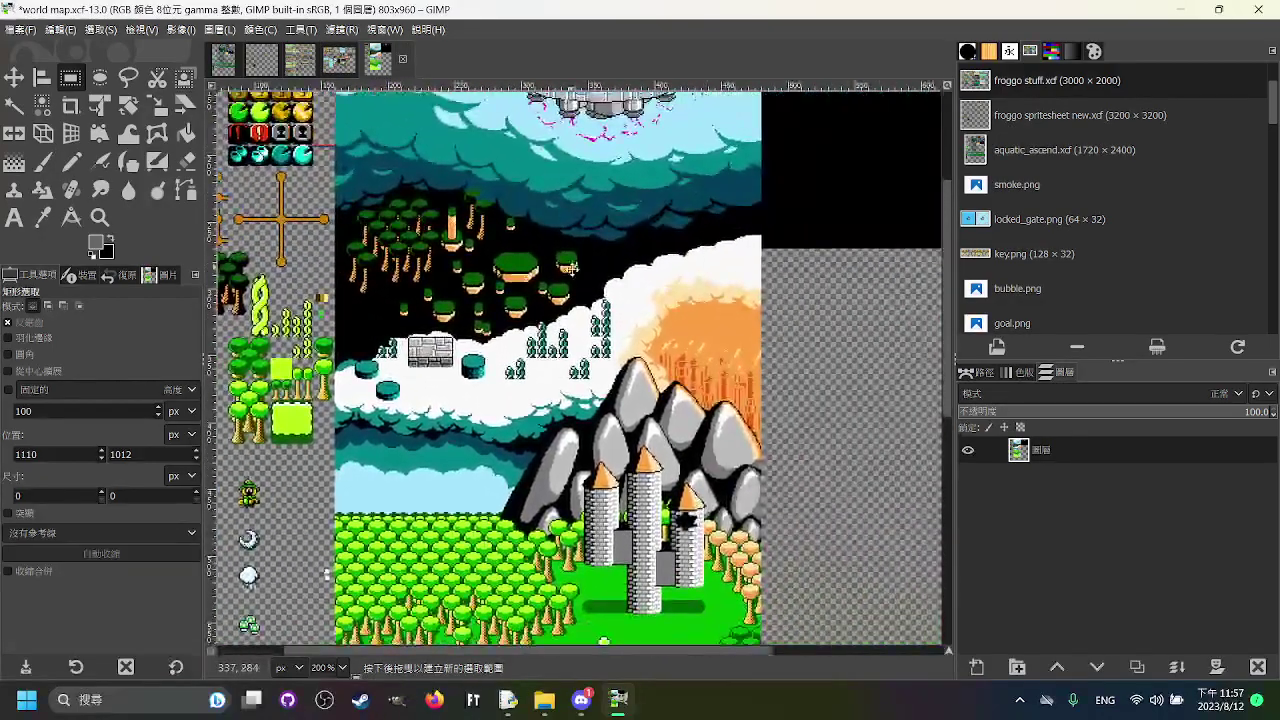
{"action": "left_click_drag", "start_coordinate": [571, 267], "coordinate": [827, 599]}
{"action": "left_click_drag", "start_coordinate": [770, 525], "coordinate": [671, 466]}
{"action": "scroll", "coordinate": [368, 296], "scroll_direction": "up", "scroll_amount": 1}
{"action": "left_click_drag", "start_coordinate": [440, 310], "coordinate": [430, 274]}
{"action": "scroll", "coordinate": [430, 272], "scroll_direction": "right", "scroll_amount": 10}
{"action": "scroll", "coordinate": [430, 272], "scroll_direction": "down", "scroll_amount": 15}
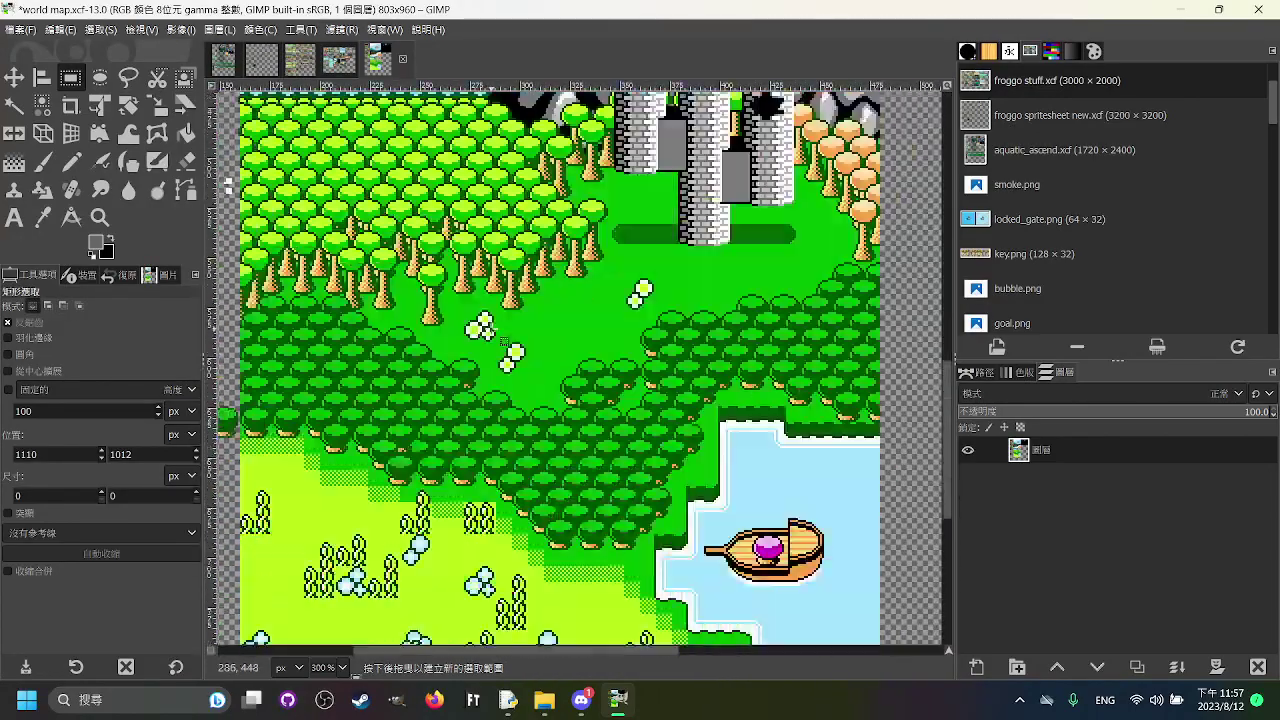
{"action": "scroll", "coordinate": [535, 387], "scroll_direction": "up", "scroll_amount": 15}
{"action": "scroll", "coordinate": [535, 387], "scroll_direction": "left", "scroll_amount": 10}
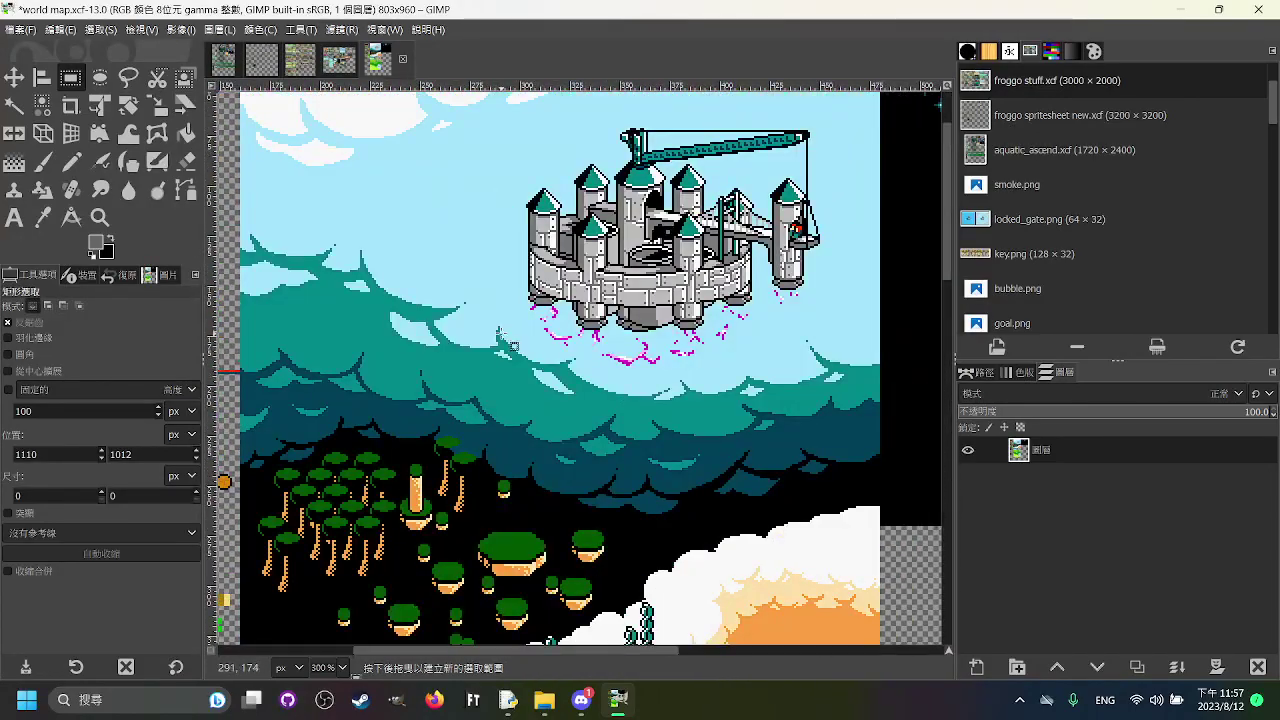
Step: Look over the full height of the world map, from the floating castle in the sky to the flowered meadow
{"action": "scroll", "coordinate": [535, 387], "scroll_direction": "up", "scroll_amount": 1}
{"action": "scroll", "coordinate": [535, 387], "scroll_direction": "down", "scroll_amount": 15}
{"action": "scroll", "coordinate": [535, 387], "scroll_direction": "right", "scroll_amount": 10}
{"action": "scroll", "coordinate": [535, 387], "scroll_direction": "up", "scroll_amount": 8}
{"action": "scroll", "coordinate": [535, 387], "scroll_direction": "left", "scroll_amount": 5}
{"action": "scroll", "coordinate": [535, 387], "scroll_direction": "up", "scroll_amount": 7}
{"action": "scroll", "coordinate": [535, 387], "scroll_direction": "left", "scroll_amount": 5}
{"action": "scroll", "coordinate": [593, 317], "scroll_direction": "right", "scroll_amount": 4}
{"action": "scroll", "coordinate": [593, 317], "scroll_direction": "up", "scroll_amount": 1}
{"action": "scroll", "coordinate": [593, 317], "scroll_direction": "left", "scroll_amount": 4}
{"action": "scroll", "coordinate": [593, 317], "scroll_direction": "down", "scroll_amount": 1}
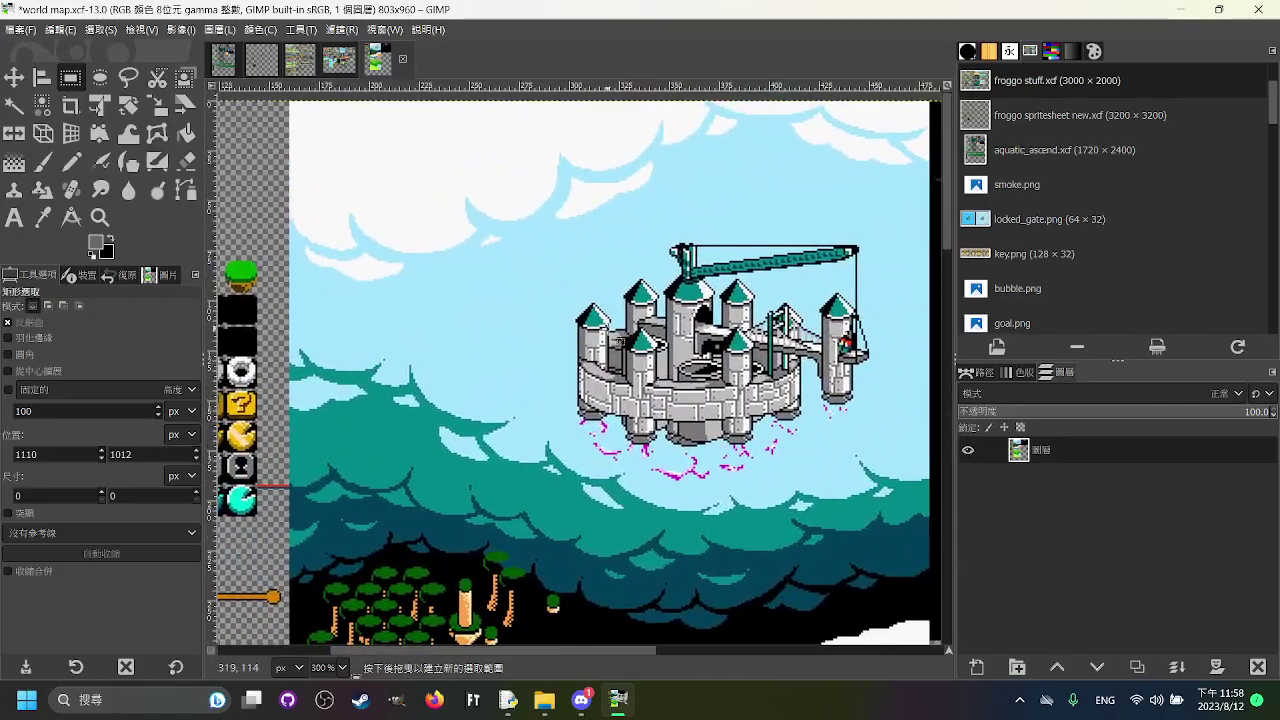
{"action": "scroll", "coordinate": [612, 320], "scroll_direction": "down", "scroll_amount": 15}
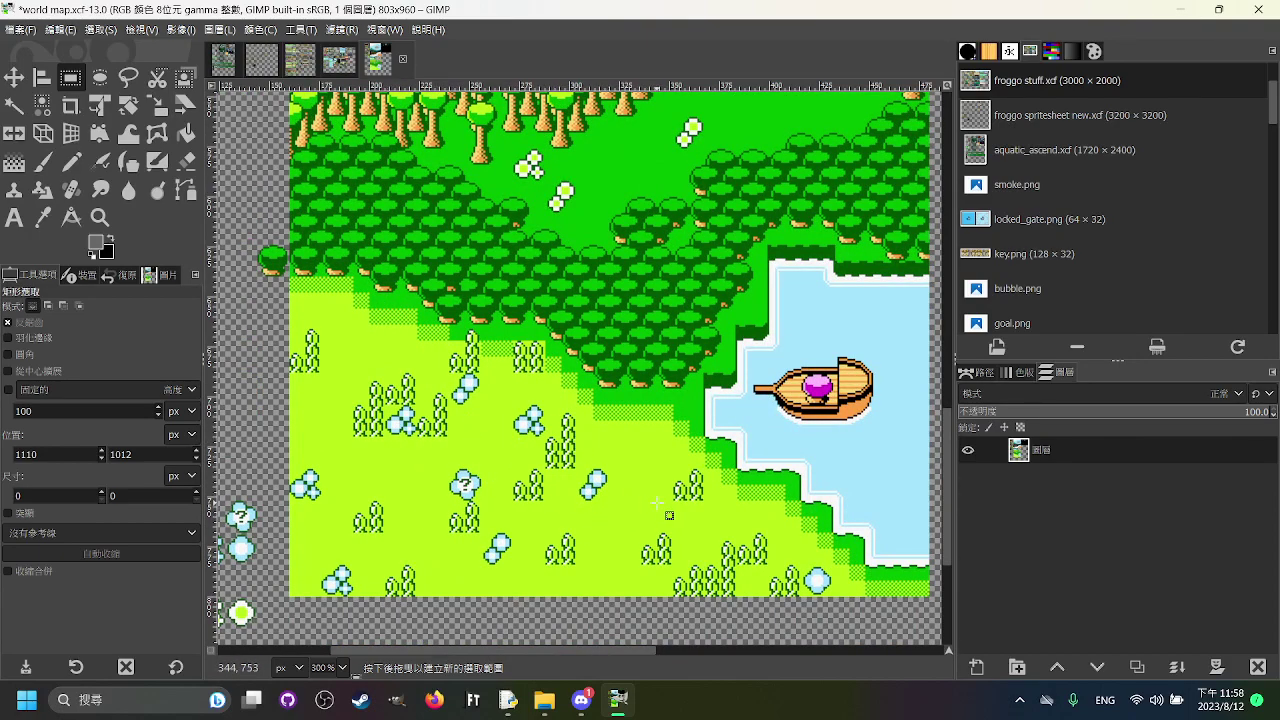
Step: Examine the lake with the boat, the dark green forest and the brick castle on the world map
{"action": "scroll", "coordinate": [657, 503], "scroll_direction": "up", "scroll_amount": 2}
{"action": "scroll", "coordinate": [657, 503], "scroll_direction": "right", "scroll_amount": 1}
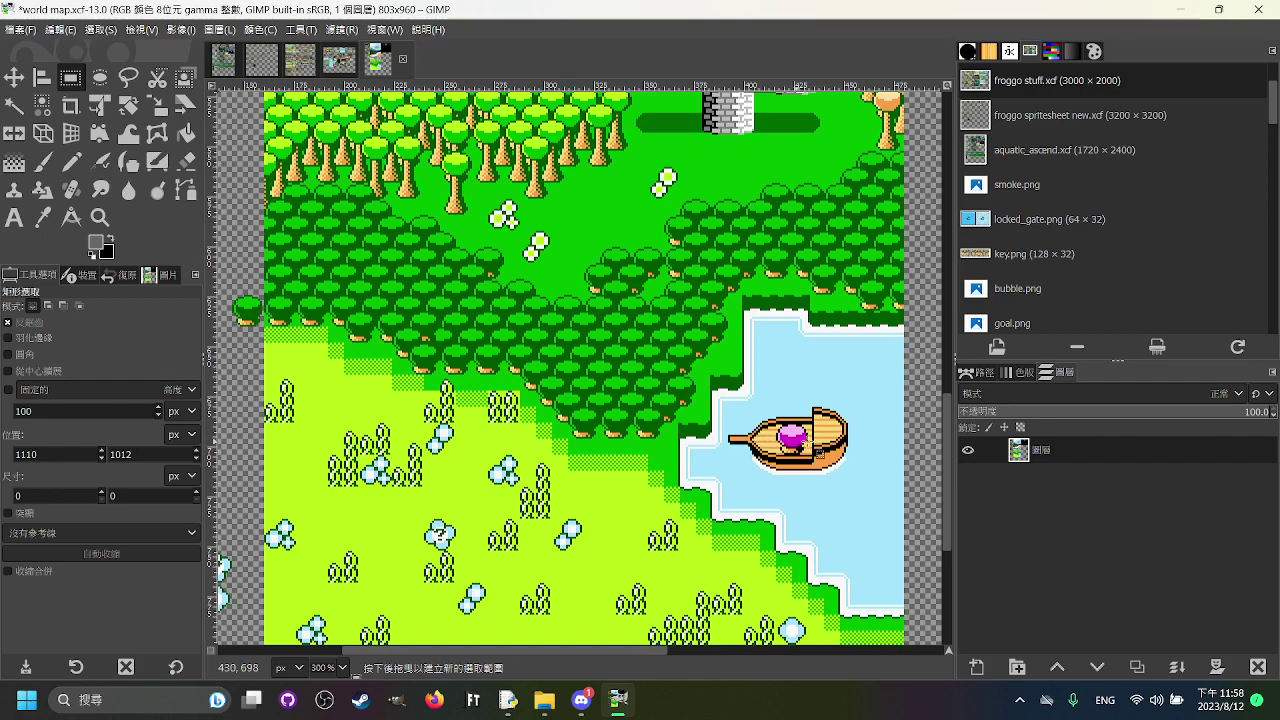
{"action": "scroll", "coordinate": [840, 400], "scroll_direction": "up", "scroll_amount": 1}
{"action": "scroll", "coordinate": [840, 400], "scroll_direction": "left", "scroll_amount": 1}
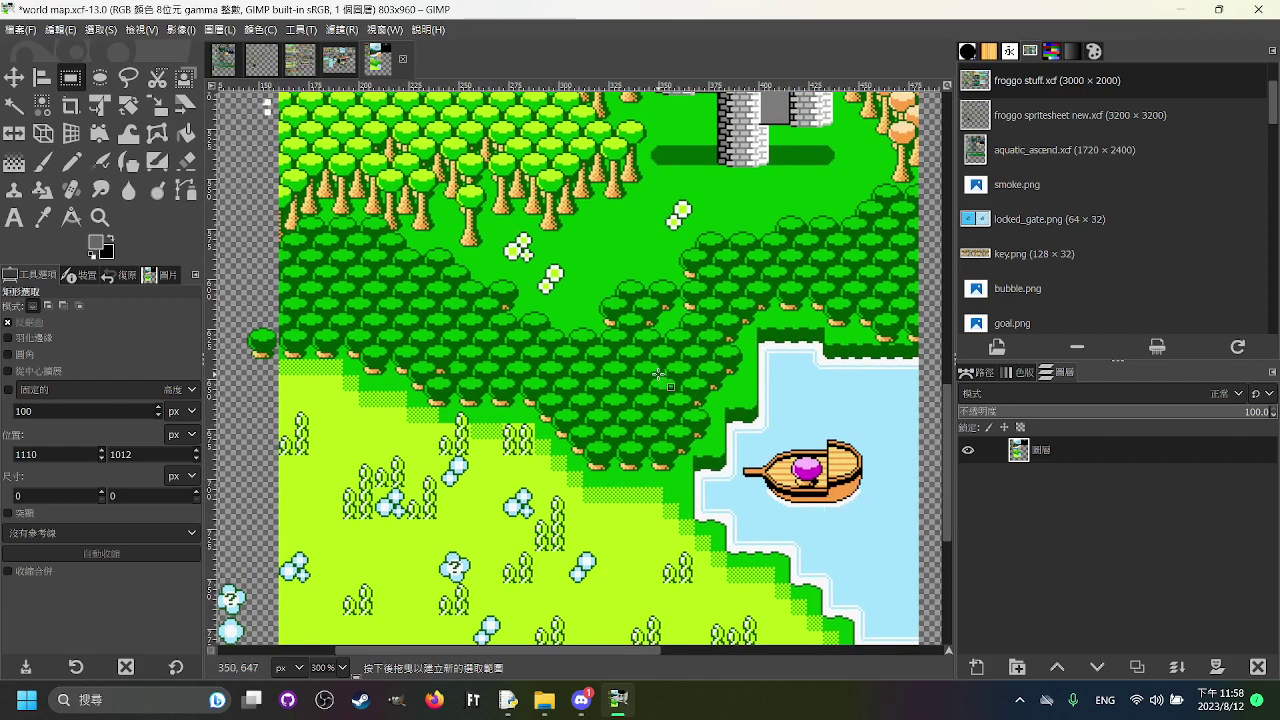
{"action": "scroll", "coordinate": [630, 320], "scroll_direction": "up", "scroll_amount": 5}
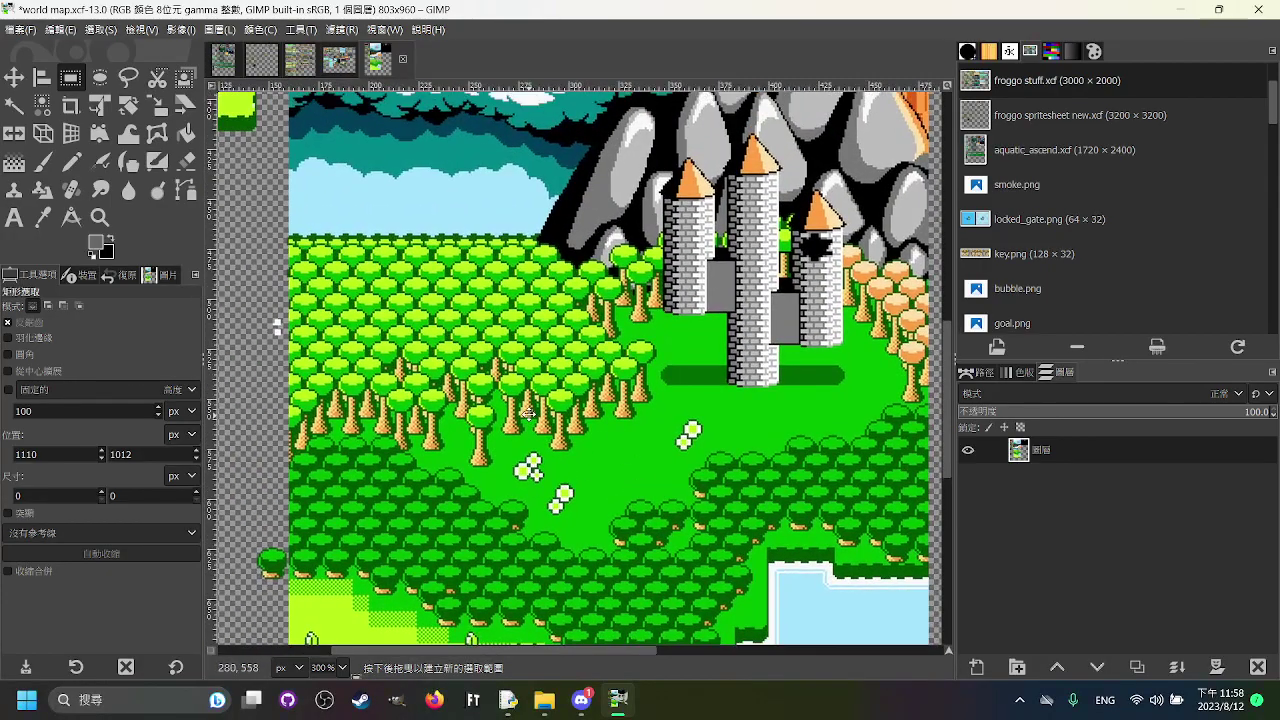
{"action": "left_click_drag", "start_coordinate": [529, 413], "coordinate": [514, 382]}
{"action": "left_click_drag", "start_coordinate": [554, 520], "coordinate": [560, 394]}
{"action": "left_click_drag", "start_coordinate": [743, 165], "coordinate": [728, 315]}
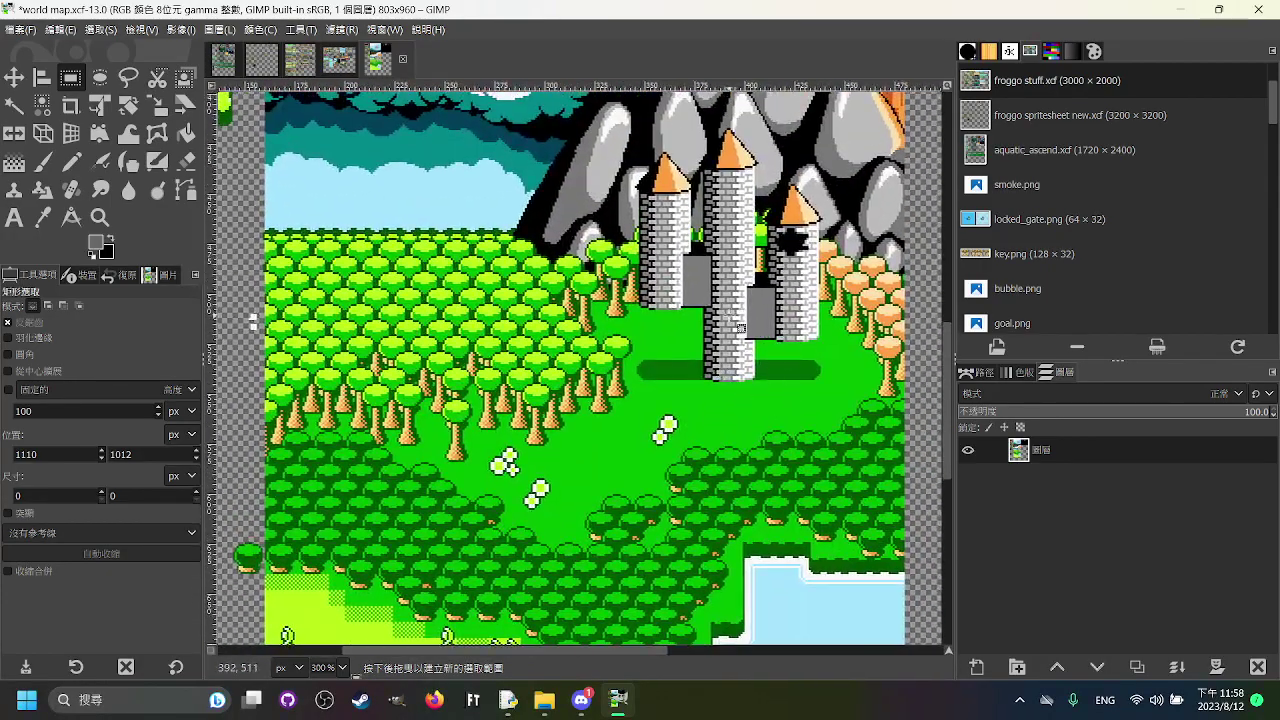
Step: Examine the grey mountains, the orange ruins, the snowy cloud area and the floating islands on the world map
{"action": "scroll", "coordinate": [741, 328], "scroll_direction": "up", "scroll_amount": 5}
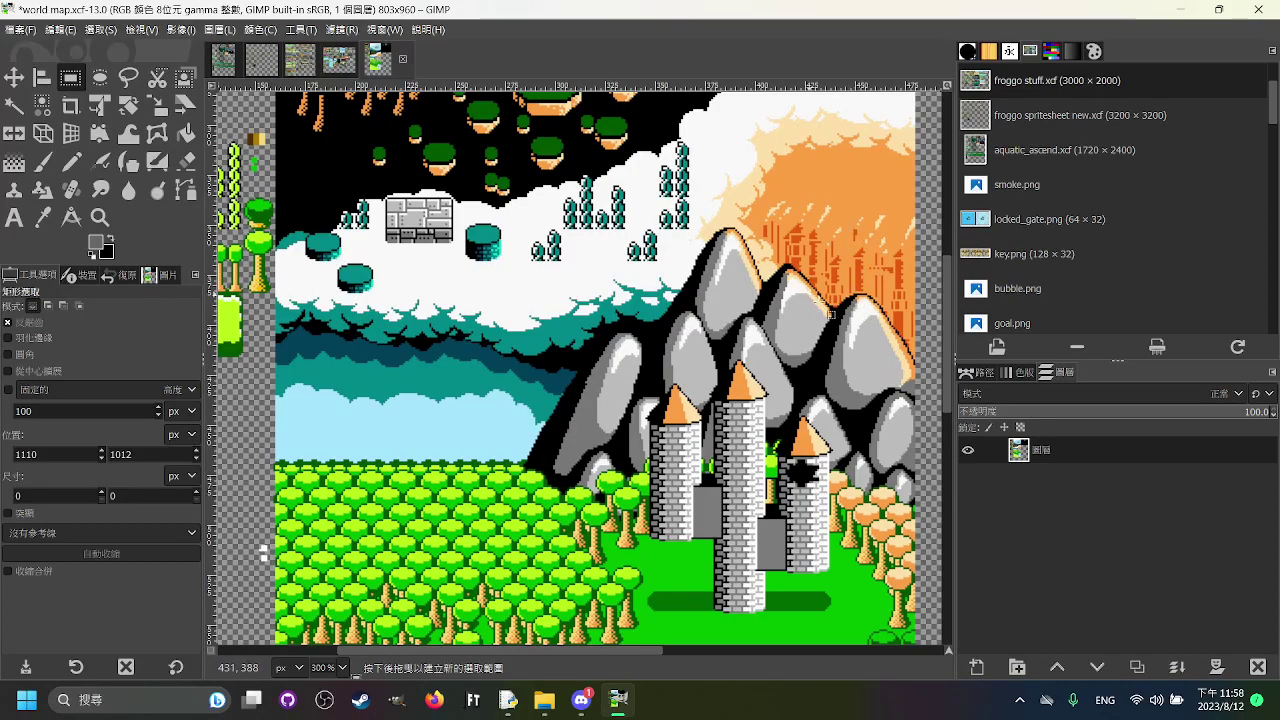
{"action": "scroll", "coordinate": [820, 305], "scroll_direction": "up", "scroll_amount": 2}
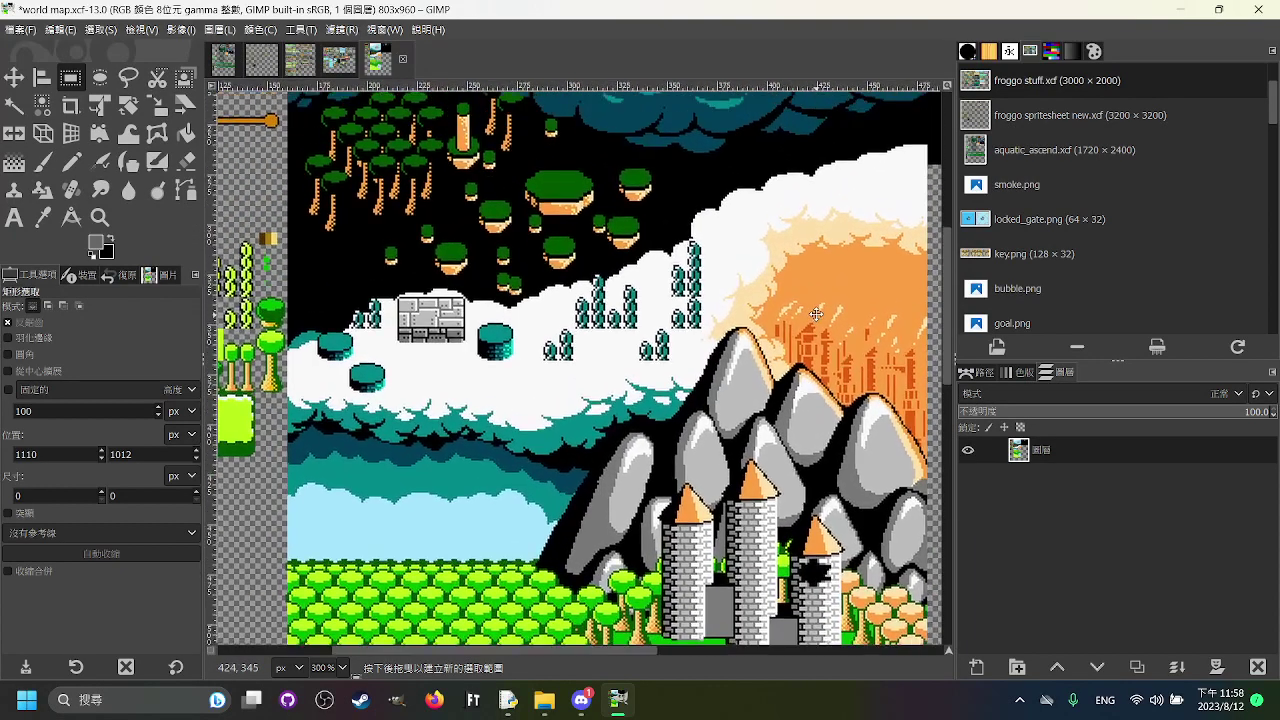
{"action": "left_click_drag", "start_coordinate": [602, 303], "coordinate": [564, 323]}
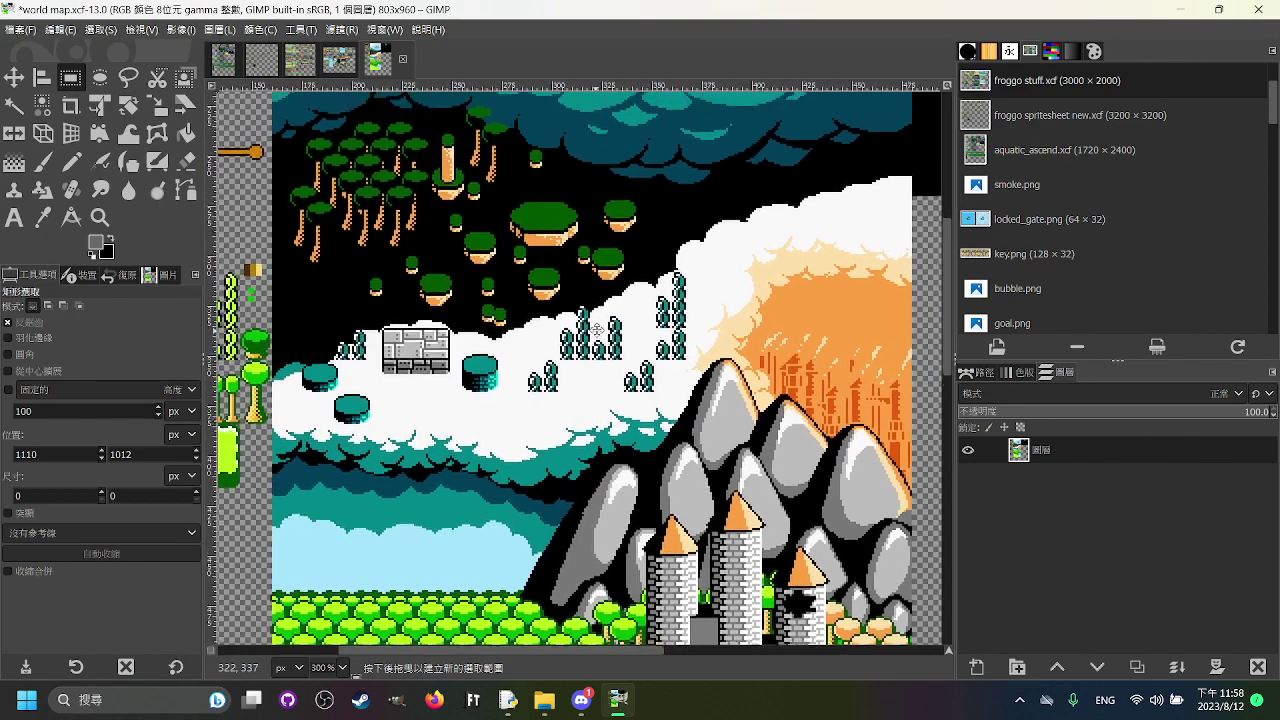
{"action": "left_click_drag", "start_coordinate": [588, 297], "coordinate": [595, 290]}
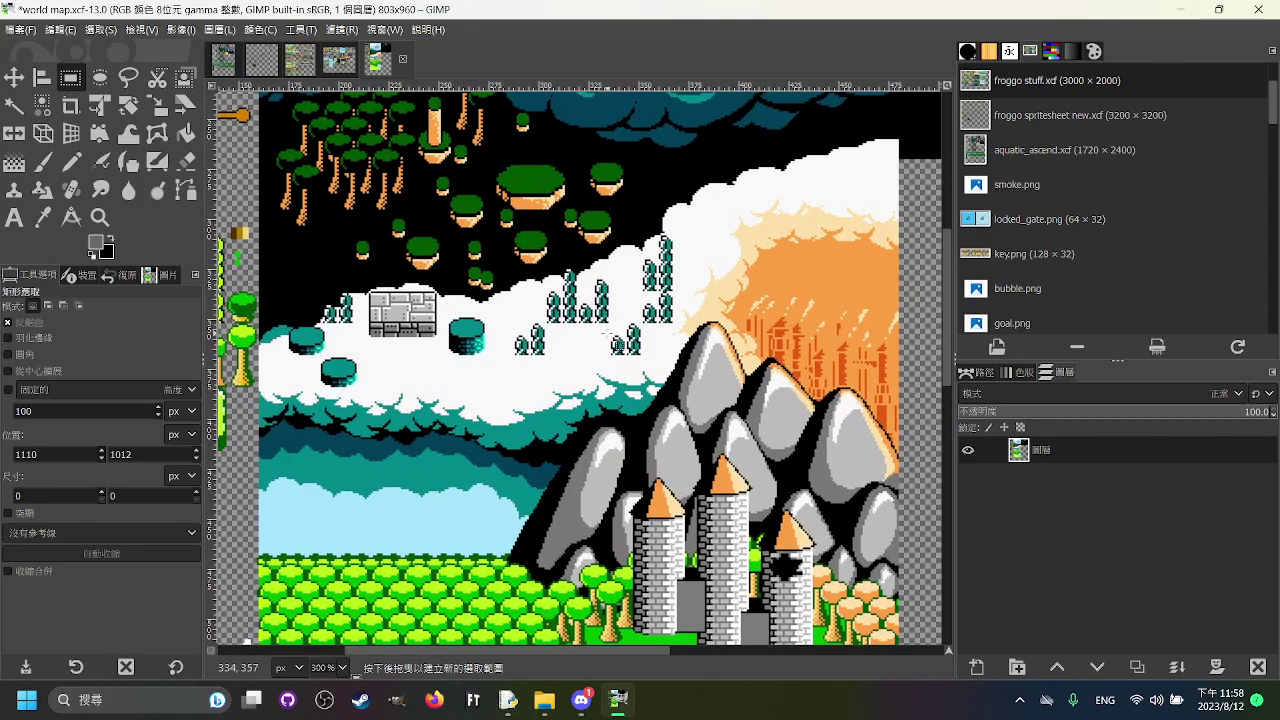
{"action": "mouse_move", "coordinate": [637, 214]}
{"action": "left_mouse_down"}
{"action": "mouse_move", "coordinate": [642, 349]}
{"action": "mouse_move", "coordinate": [638, 231]}
{"action": "left_mouse_up"}
{"action": "left_click_drag", "start_coordinate": [588, 315], "coordinate": [592, 323]}
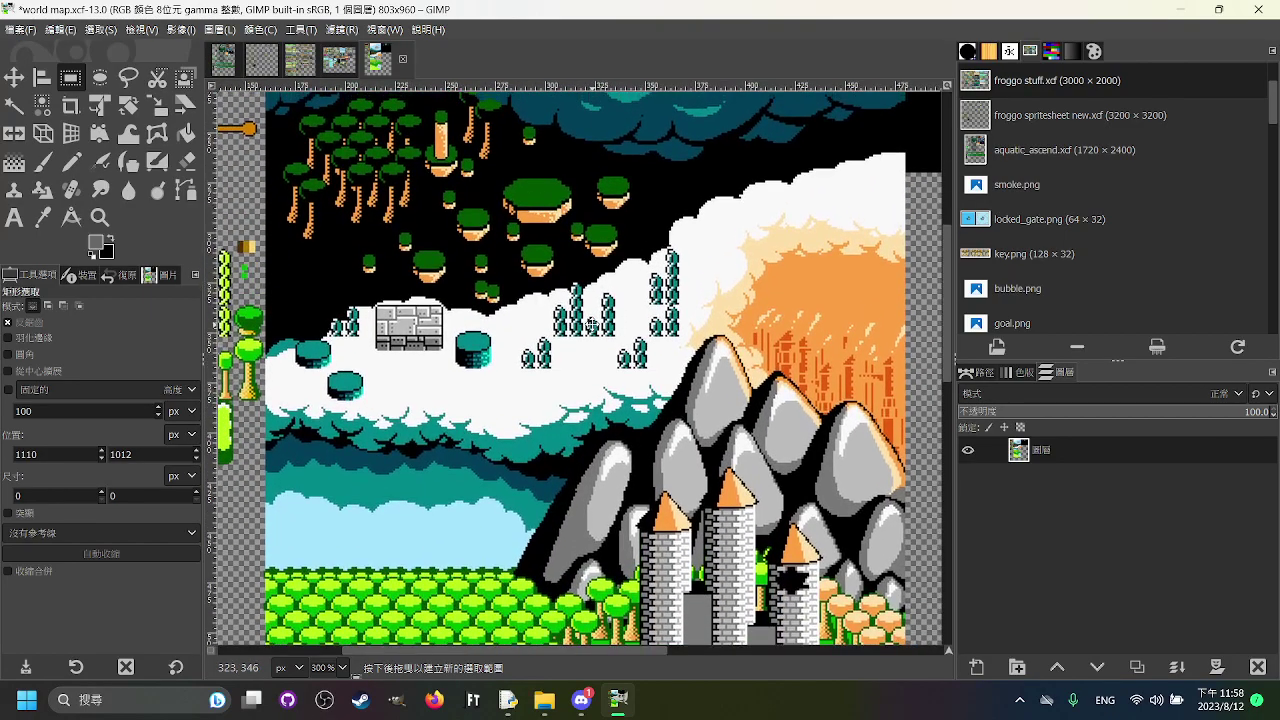
{"action": "scroll", "coordinate": [471, 330], "scroll_direction": "up", "scroll_amount": 3}
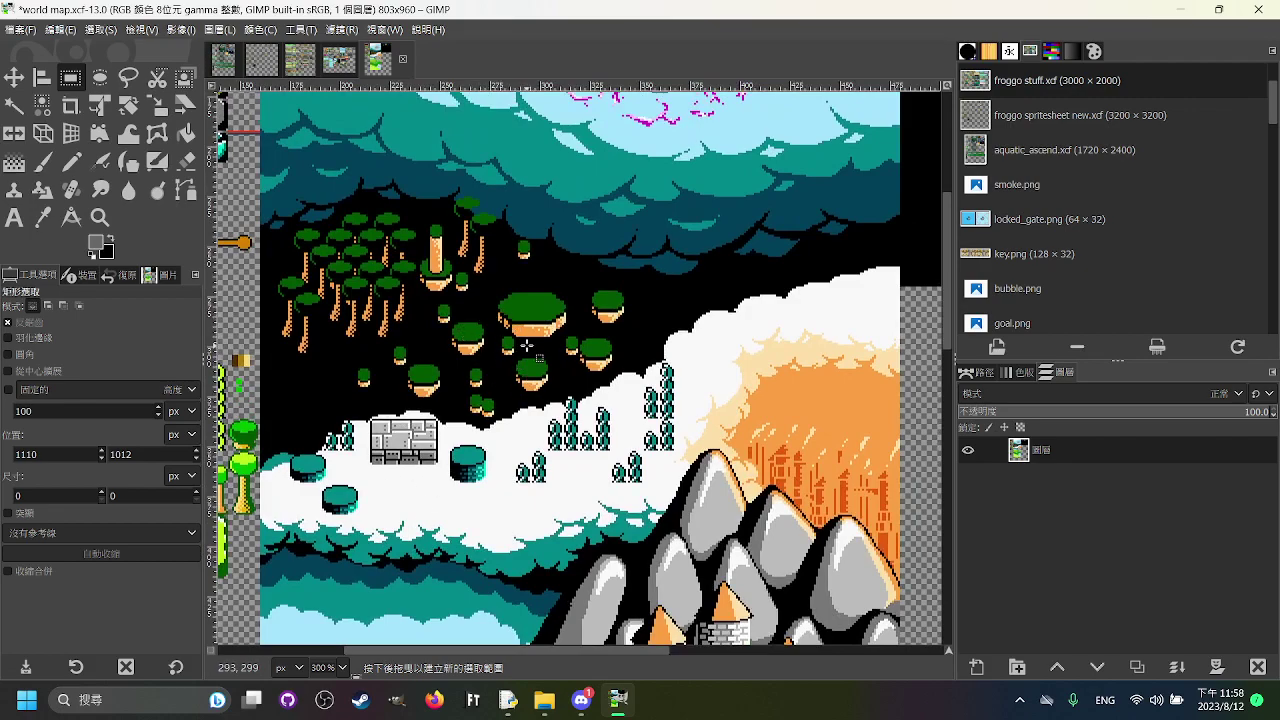
Step: Mark out the floating castle with rectangular selections of about 154 × 123 px and 134 × 138 px, clearing each
{"action": "scroll", "coordinate": [530, 350], "scroll_direction": "up", "scroll_amount": 7}
{"action": "left_click_drag", "start_coordinate": [647, 337], "coordinate": [603, 298]}
{"action": "left_click_drag", "start_coordinate": [533, 416], "coordinate": [313, 434]}
{"action": "left_click_drag", "start_coordinate": [423, 208], "coordinate": [732, 457]}
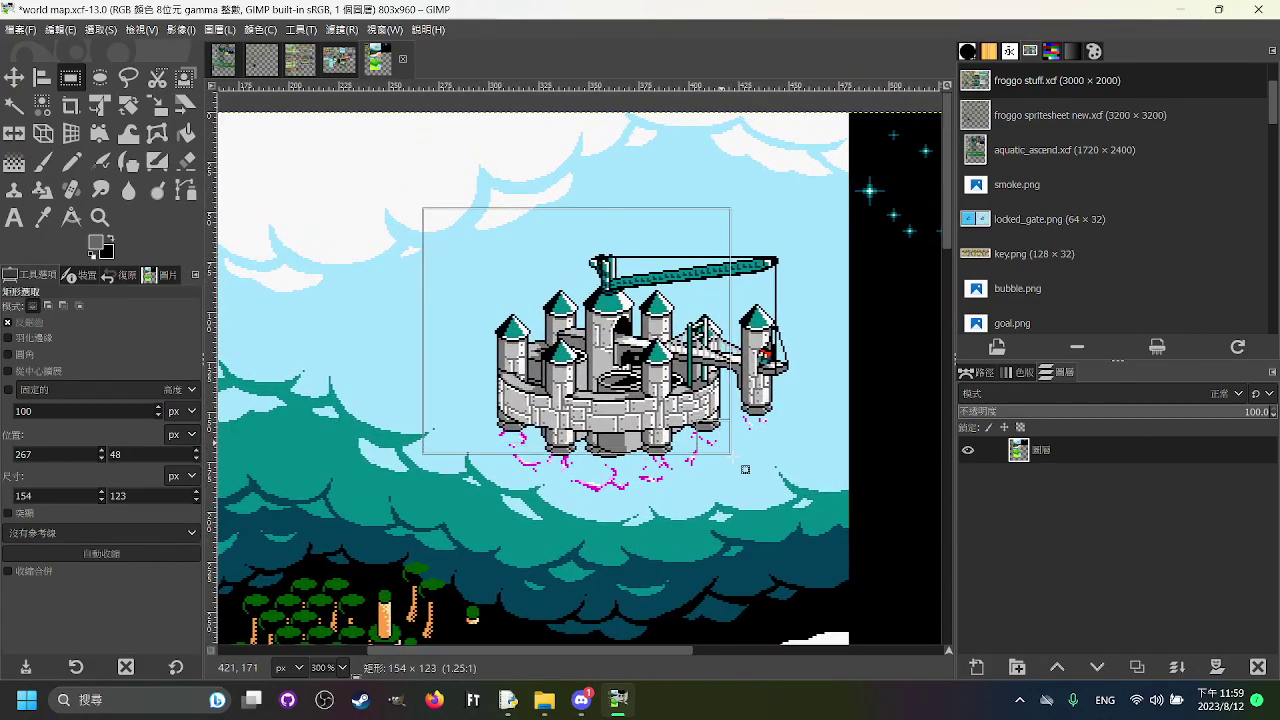
{"action": "left_click", "coordinate": [838, 503]}
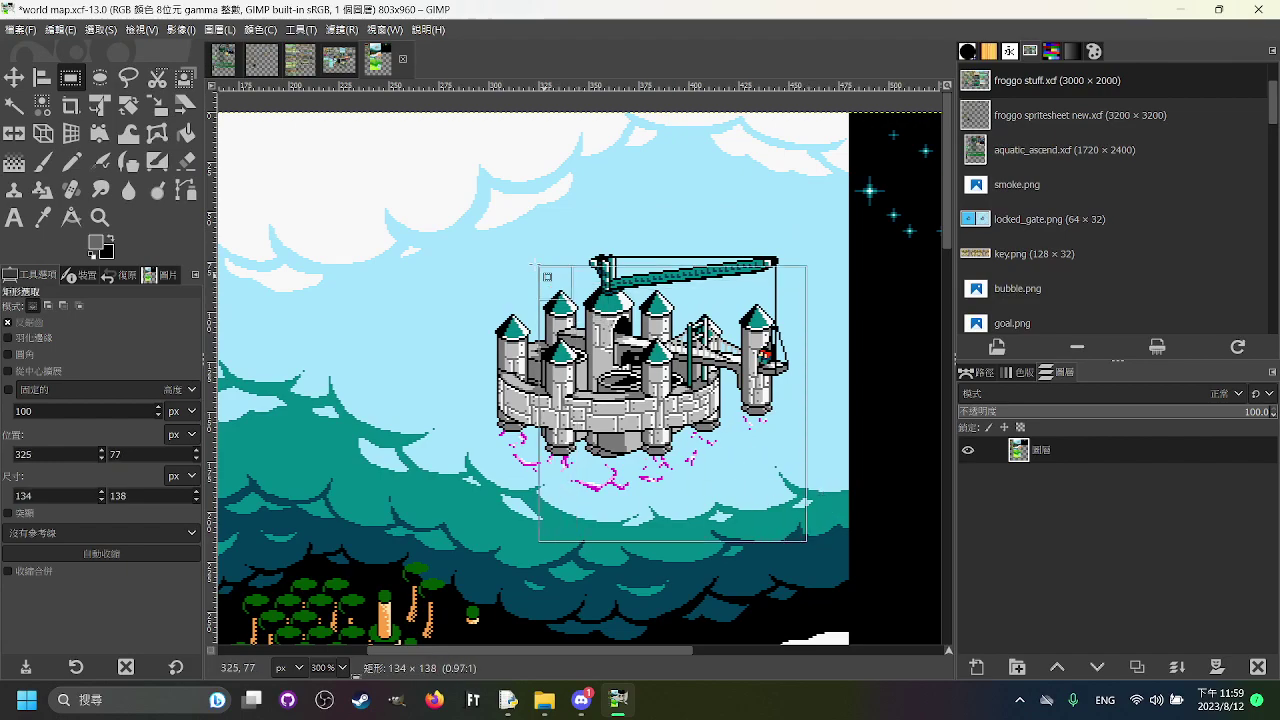
{"action": "left_click_drag", "start_coordinate": [453, 213], "coordinate": [740, 437]}
{"action": "left_click_drag", "start_coordinate": [794, 515], "coordinate": [800, 519]}
{"action": "left_click", "coordinate": [830, 528]}
Step: Examine the framed panel, rocket tower, frog and level icon sprites beside the map at 400% zoom, comparing them with the floating castle
{"action": "left_click_drag", "start_coordinate": [301, 332], "coordinate": [623, 352]}
{"action": "scroll", "coordinate": [510, 263], "scroll_direction": "up", "scroll_amount": 2}
{"action": "scroll", "coordinate": [540, 300], "scroll_direction": "down", "scroll_amount": 1}
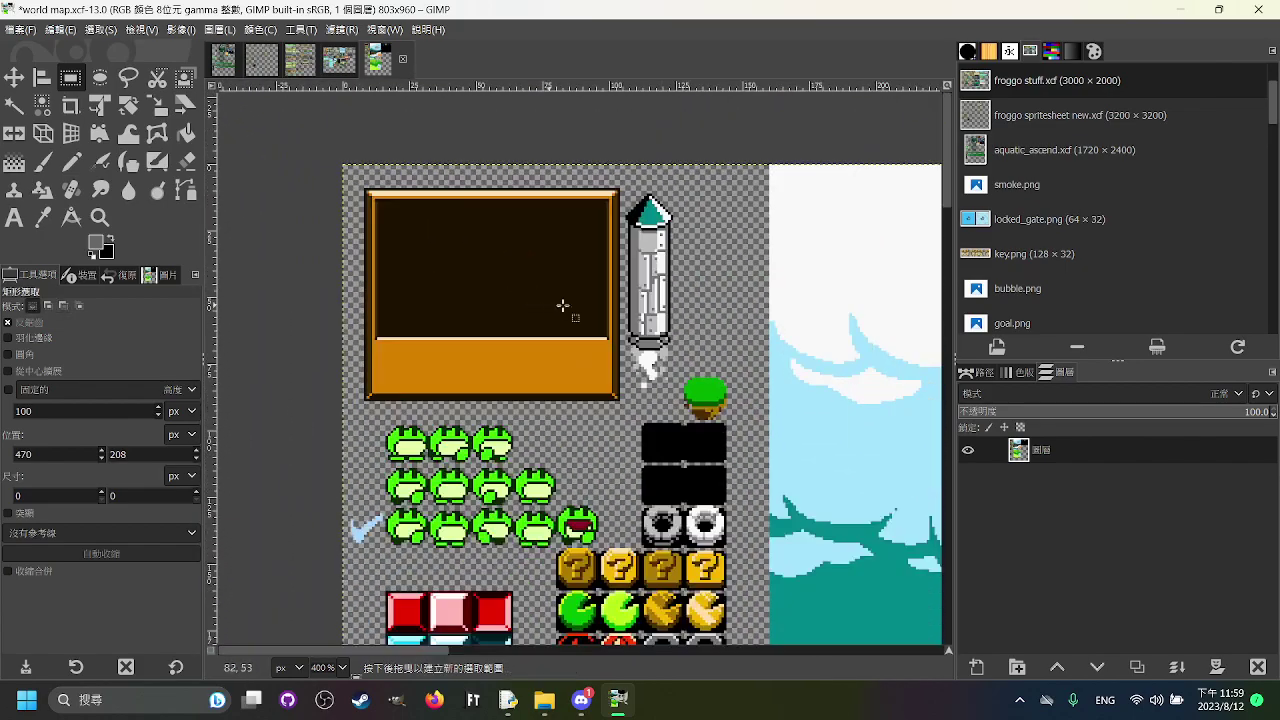
{"action": "scroll", "coordinate": [547, 300], "scroll_direction": "right", "scroll_amount": 1}
{"action": "scroll", "coordinate": [547, 300], "scroll_direction": "up", "scroll_amount": 1}
{"action": "scroll", "coordinate": [586, 356], "scroll_direction": "down", "scroll_amount": 2}
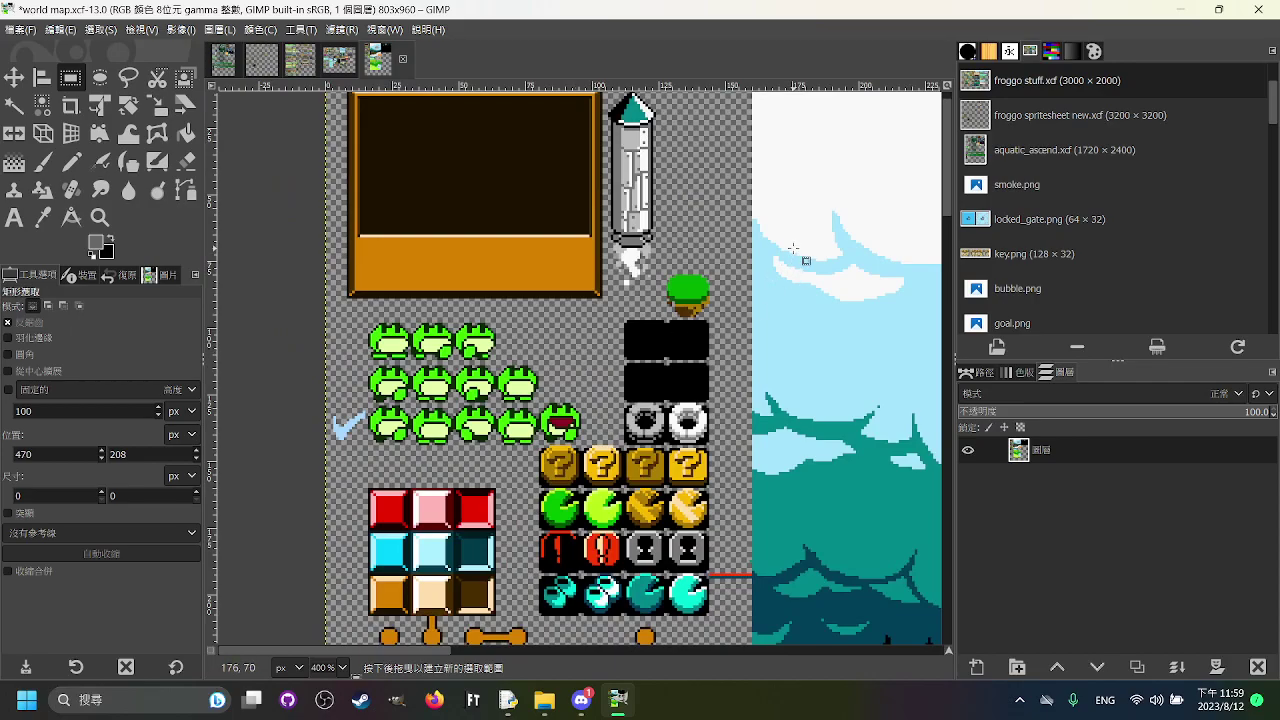
{"action": "scroll", "coordinate": [793, 248], "scroll_direction": "right", "scroll_amount": 1}
{"action": "scroll", "coordinate": [640, 230], "scroll_direction": "up", "scroll_amount": 1}
{"action": "scroll", "coordinate": [710, 347], "scroll_direction": "right", "scroll_amount": 5}
{"action": "scroll", "coordinate": [700, 330], "scroll_direction": "down", "scroll_amount": 2}
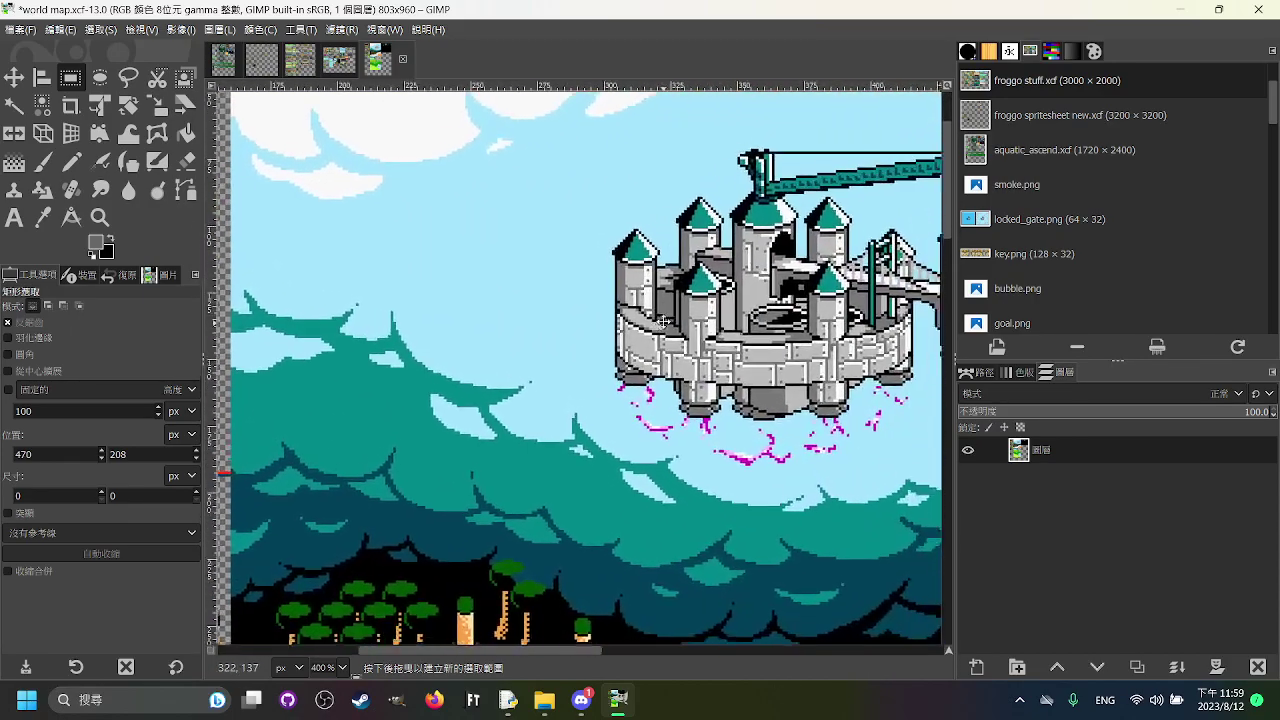
{"action": "scroll", "coordinate": [763, 392], "scroll_direction": "left", "scroll_amount": 6}
{"action": "scroll", "coordinate": [700, 385], "scroll_direction": "left", "scroll_amount": 1}
{"action": "scroll", "coordinate": [650, 380], "scroll_direction": "down", "scroll_amount": 4}
{"action": "scroll", "coordinate": [585, 373], "scroll_direction": "up", "scroll_amount": 4}
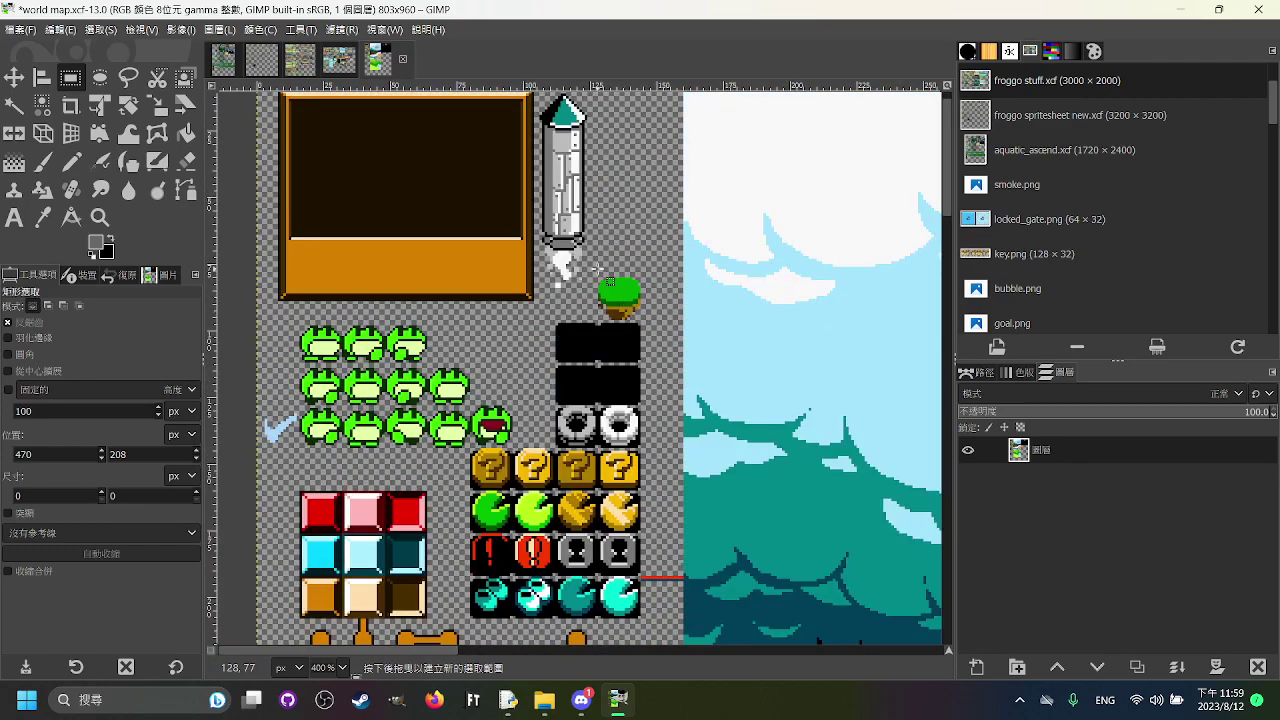
Step: Mark out the red, blue and orange square button sprites with a rectangular selection of about 57 × 51 px and clear it
{"action": "scroll", "coordinate": [598, 270], "scroll_direction": "down", "scroll_amount": 3}
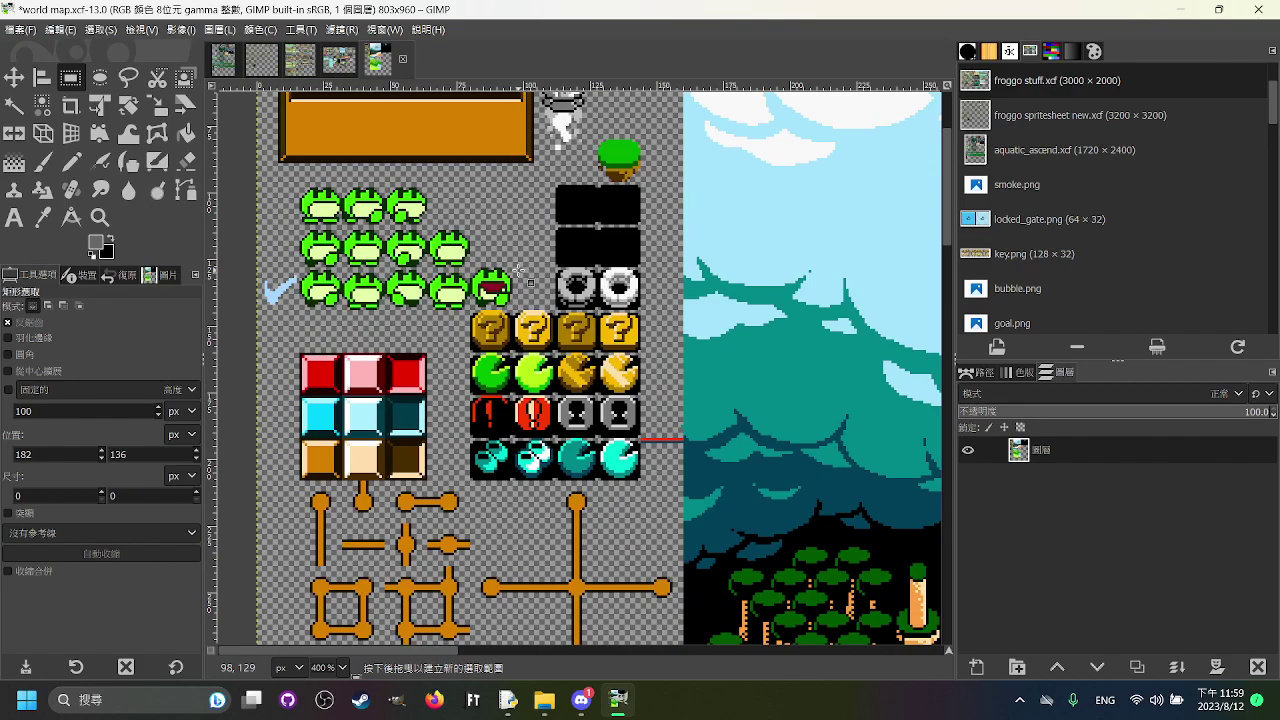
{"action": "scroll", "coordinate": [520, 272], "scroll_direction": "down", "scroll_amount": 3}
{"action": "scroll", "coordinate": [341, 272], "scroll_direction": "down", "scroll_amount": 3}
{"action": "scroll", "coordinate": [361, 300], "scroll_direction": "up", "scroll_amount": 3}
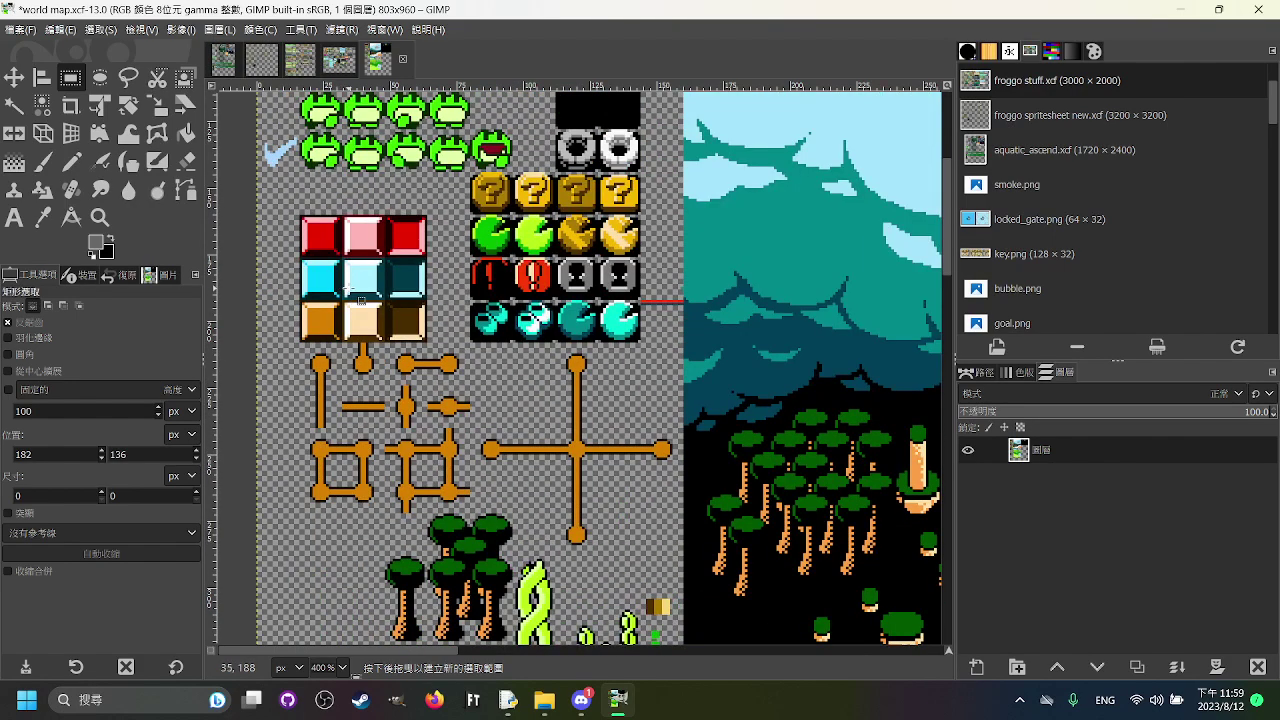
{"action": "left_click_drag", "start_coordinate": [286, 206], "coordinate": [436, 340]}
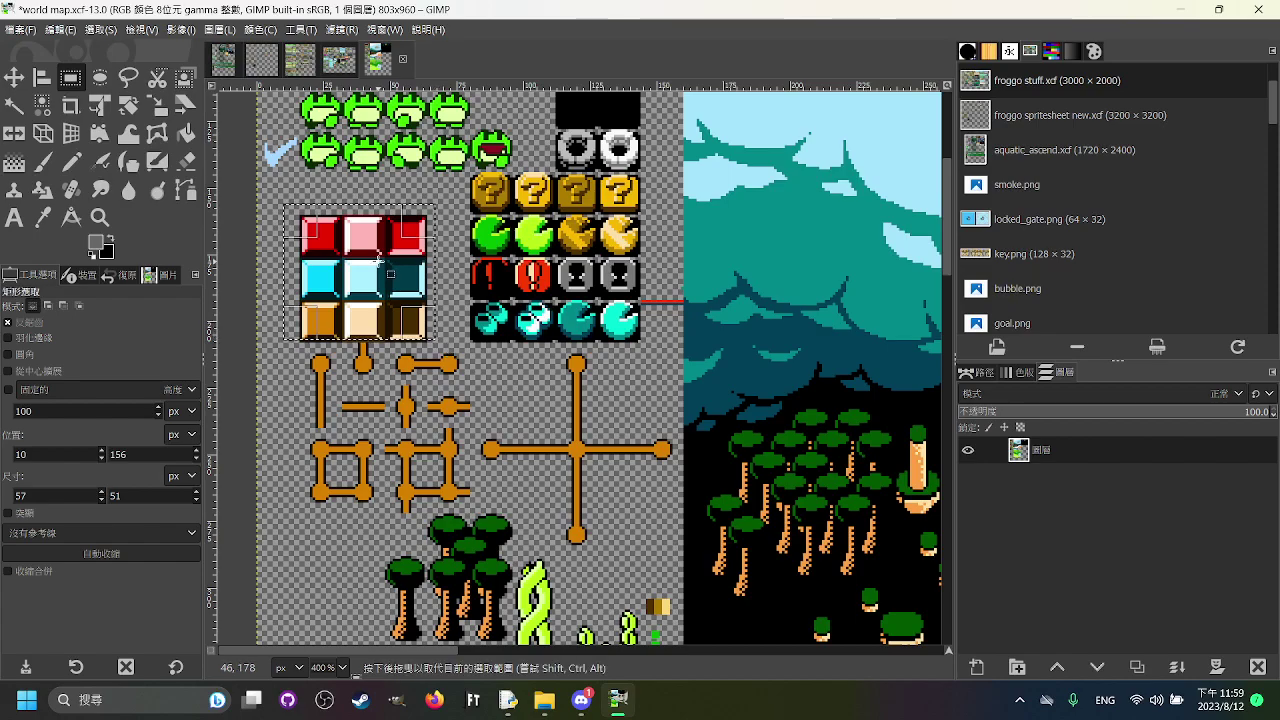
{"action": "left_click", "coordinate": [553, 314]}
Step: Examine the orange path pieces and the tree, vine and grass block sprites beside the map
{"action": "scroll", "coordinate": [561, 318], "scroll_direction": "down", "scroll_amount": 3}
{"action": "scroll", "coordinate": [561, 300], "scroll_direction": "up", "scroll_amount": 1}
{"action": "scroll", "coordinate": [561, 250], "scroll_direction": "down", "scroll_amount": 5}
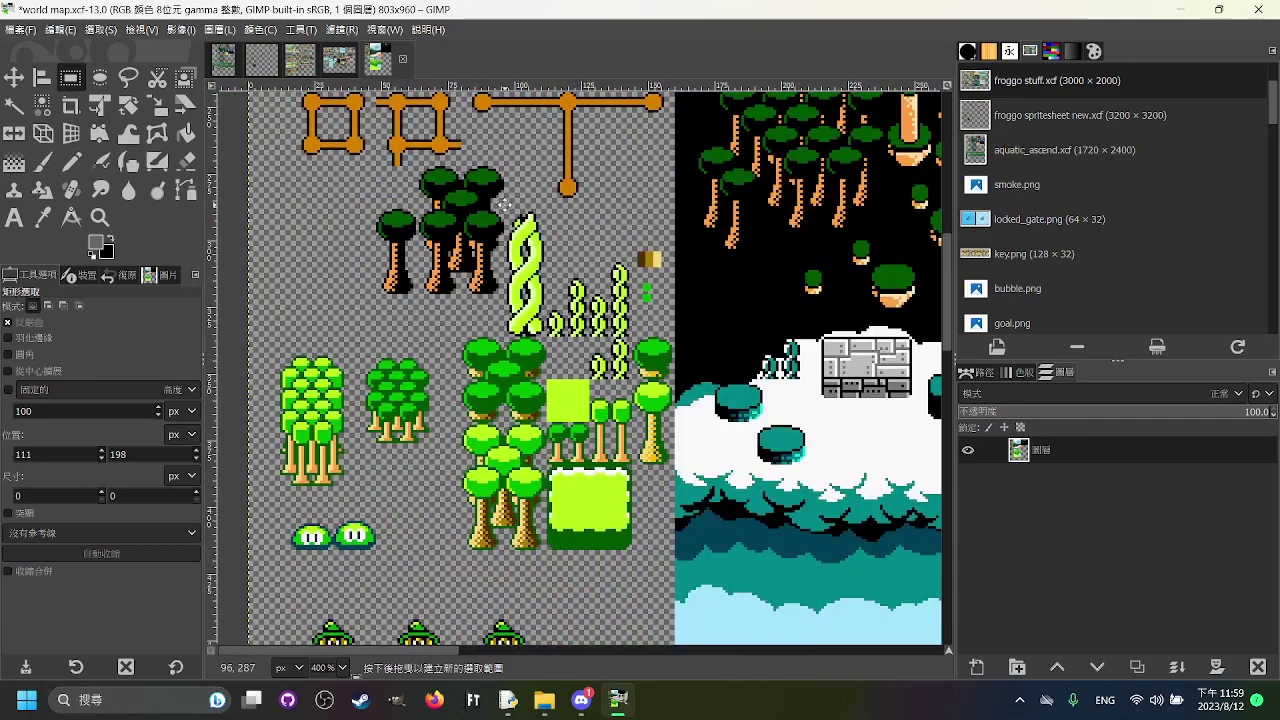
{"action": "scroll", "coordinate": [580, 370], "scroll_direction": "down", "scroll_amount": 4}
{"action": "scroll", "coordinate": [580, 370], "scroll_direction": "up", "scroll_amount": 2}
{"action": "scroll", "coordinate": [580, 370], "scroll_direction": "down", "scroll_amount": 2}
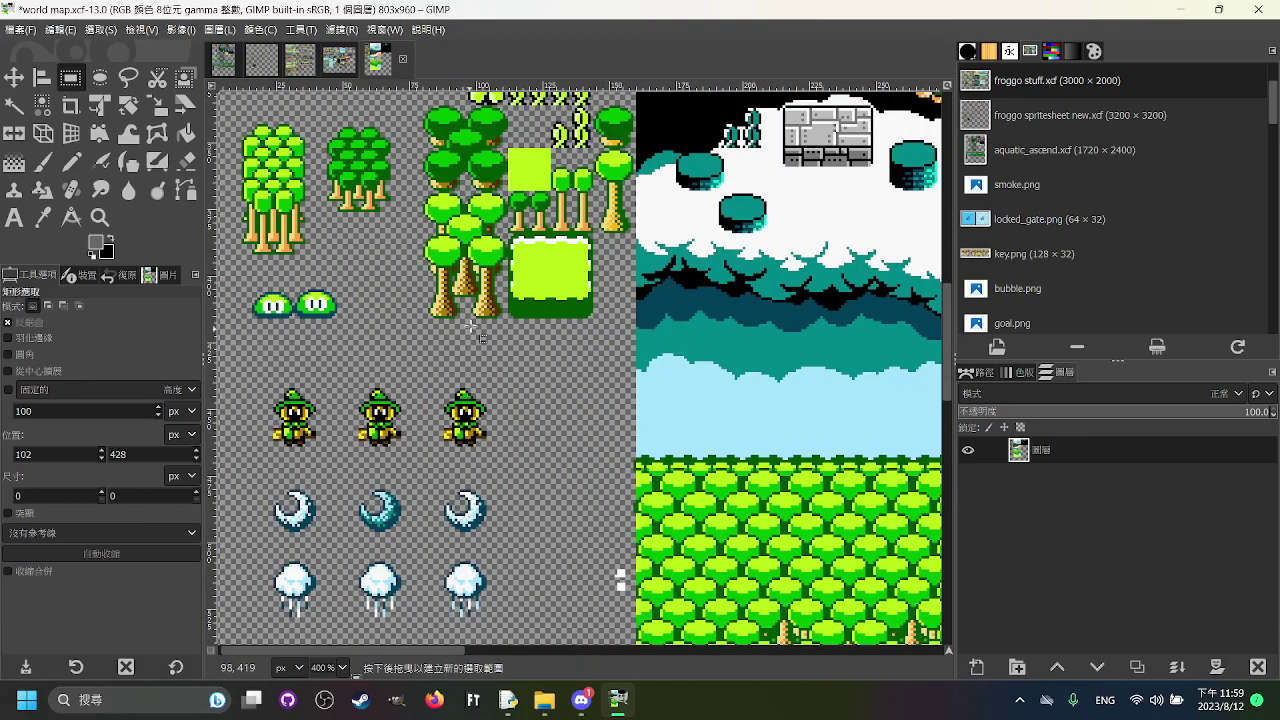
Step: Examine the witch, moon, jellyfish, robot and flower sprites and the Python logo beside the lower part of the map
{"action": "scroll", "coordinate": [465, 322], "scroll_direction": "down", "scroll_amount": 3}
{"action": "scroll", "coordinate": [465, 322], "scroll_direction": "down", "scroll_amount": 3}
{"action": "scroll", "coordinate": [500, 300], "scroll_direction": "up", "scroll_amount": 5}
{"action": "scroll", "coordinate": [500, 300], "scroll_direction": "left", "scroll_amount": 2}
{"action": "scroll", "coordinate": [540, 290], "scroll_direction": "down", "scroll_amount": 2}
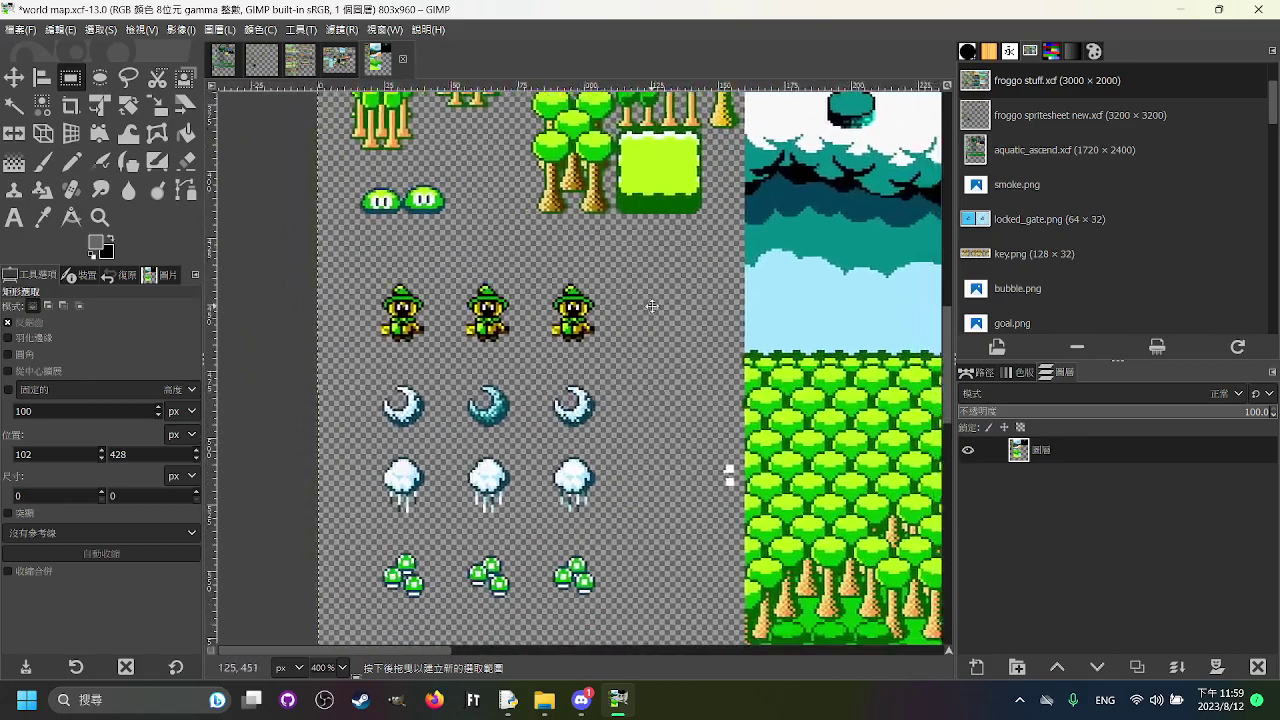
{"action": "scroll", "coordinate": [483, 285], "scroll_direction": "up", "scroll_amount": 2}
{"action": "left_click", "coordinate": [611, 316]}
{"action": "scroll", "coordinate": [590, 330], "scroll_direction": "down", "scroll_amount": 15}
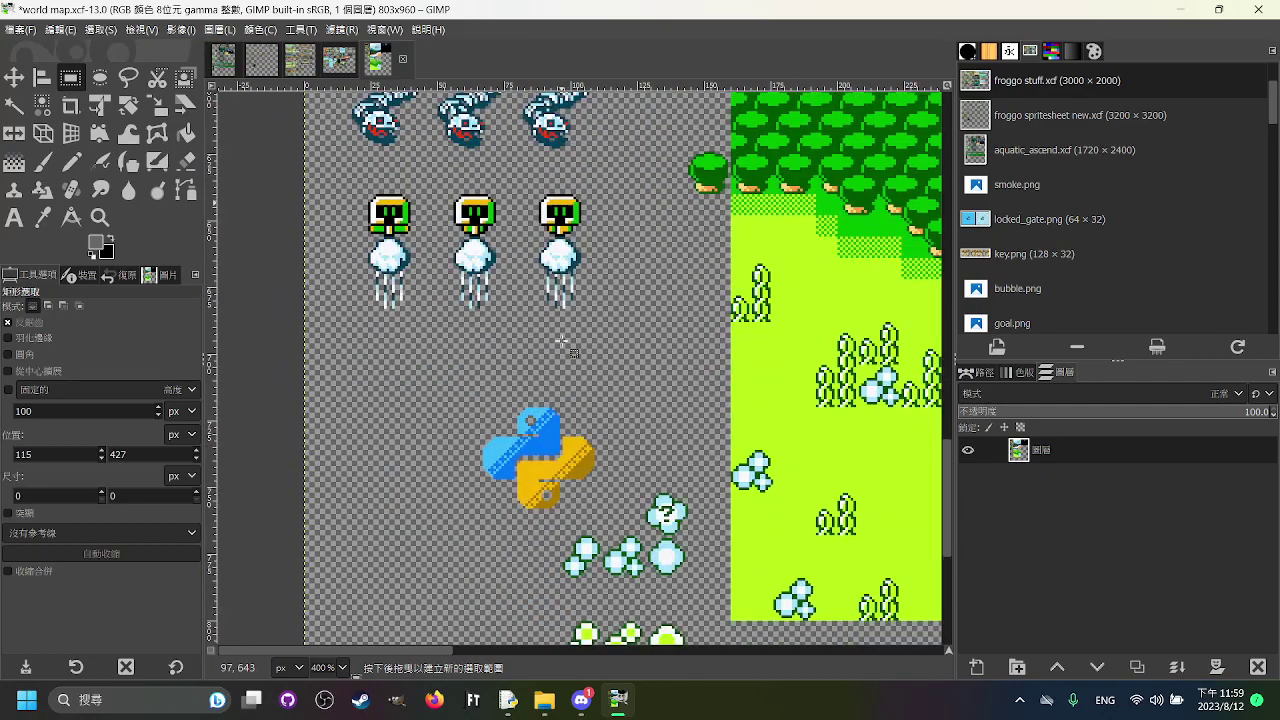
{"action": "scroll", "coordinate": [563, 352], "scroll_direction": "up", "scroll_amount": 15}
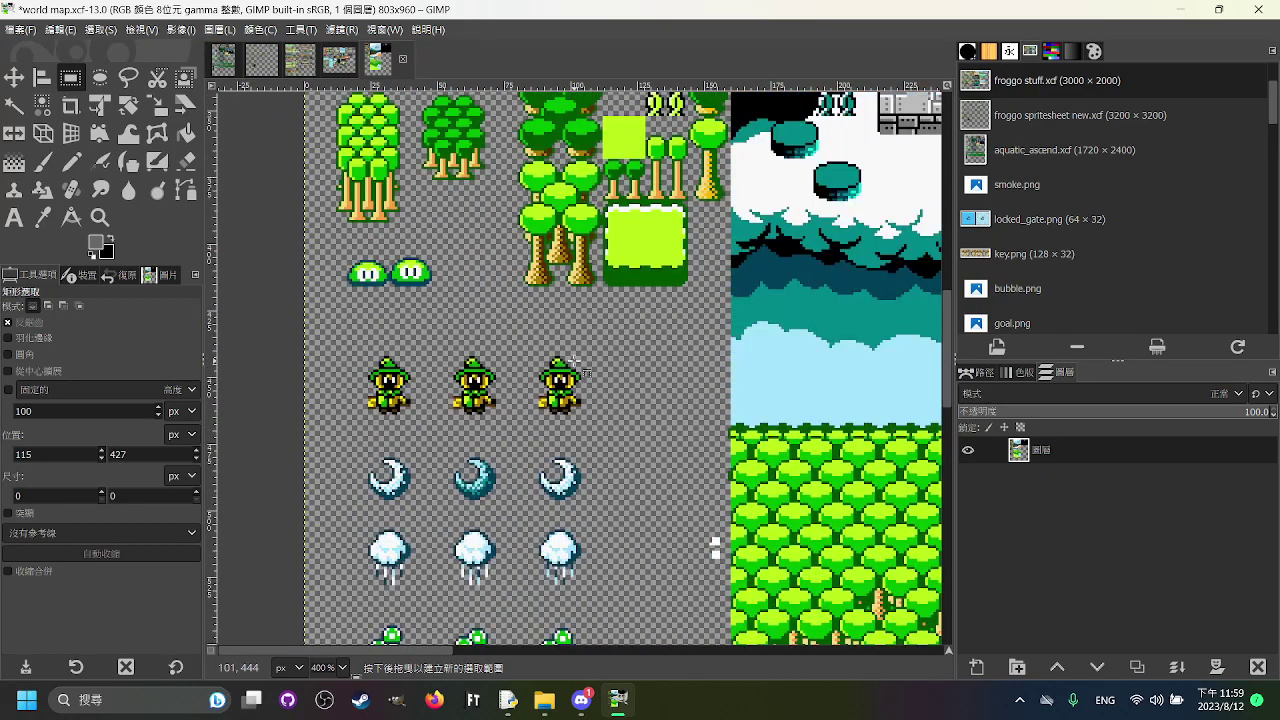
{"action": "scroll", "coordinate": [616, 320], "scroll_direction": "down", "scroll_amount": 16}
{"action": "scroll", "coordinate": [617, 321], "scroll_direction": "up", "scroll_amount": 4}
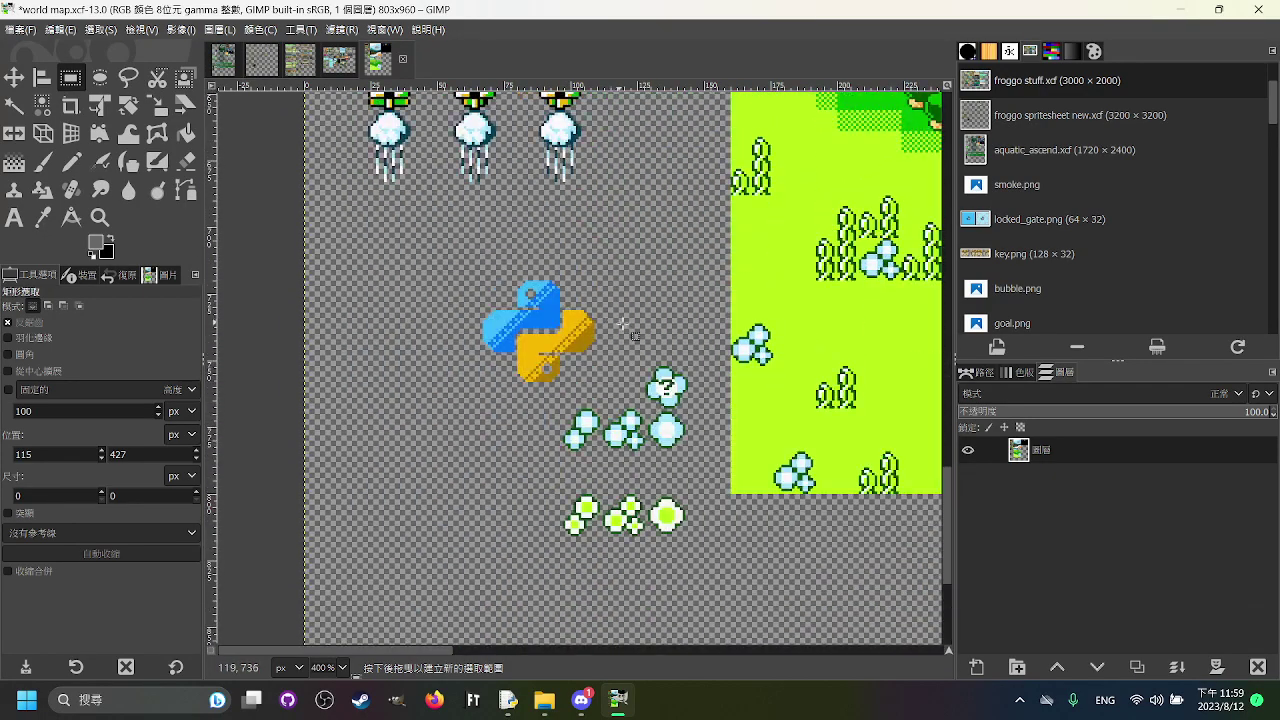
Step: Examine the whole world map, from the lower grassland and Python logo up to the floating castle among the clouds
{"action": "left_click_drag", "start_coordinate": [669, 332], "coordinate": [550, 273]}
{"action": "scroll", "coordinate": [550, 273], "scroll_direction": "down", "scroll_amount": 5}
{"action": "scroll", "coordinate": [672, 474], "scroll_direction": "up", "scroll_amount": 2}
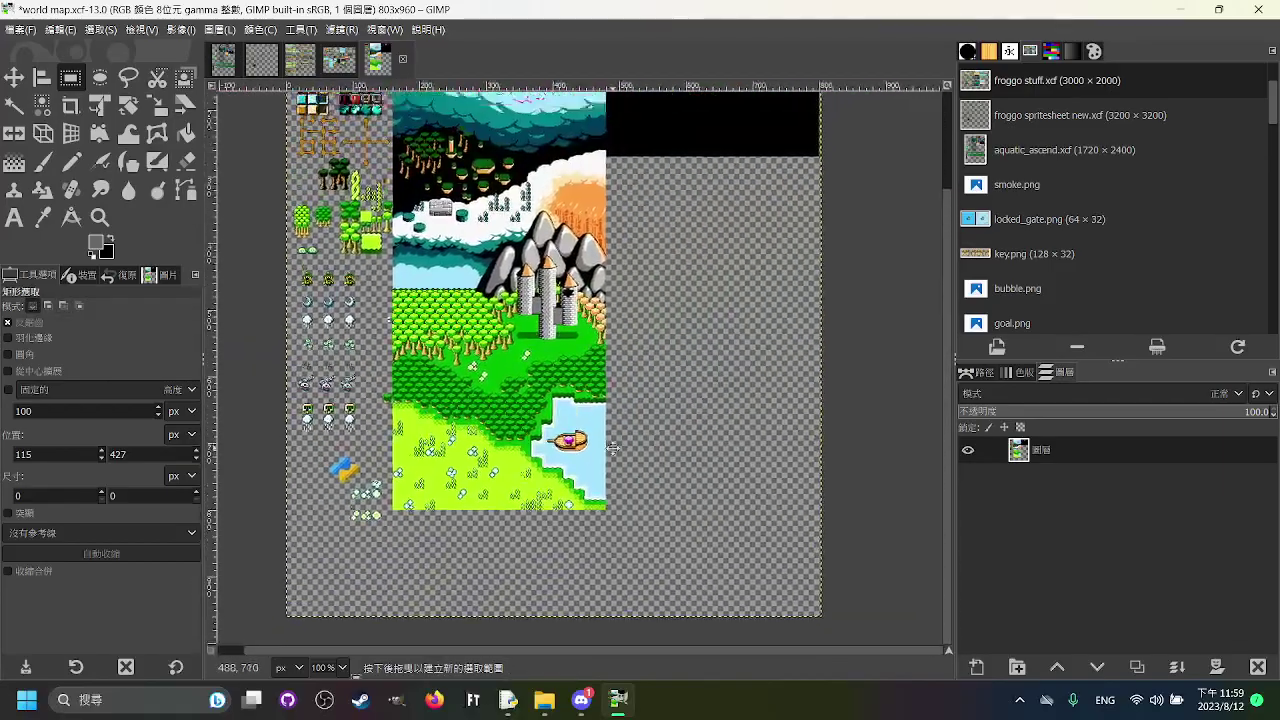
{"action": "left_click_drag", "start_coordinate": [726, 247], "coordinate": [854, 391]}
{"action": "scroll", "coordinate": [572, 298], "scroll_direction": "up", "scroll_amount": 3}
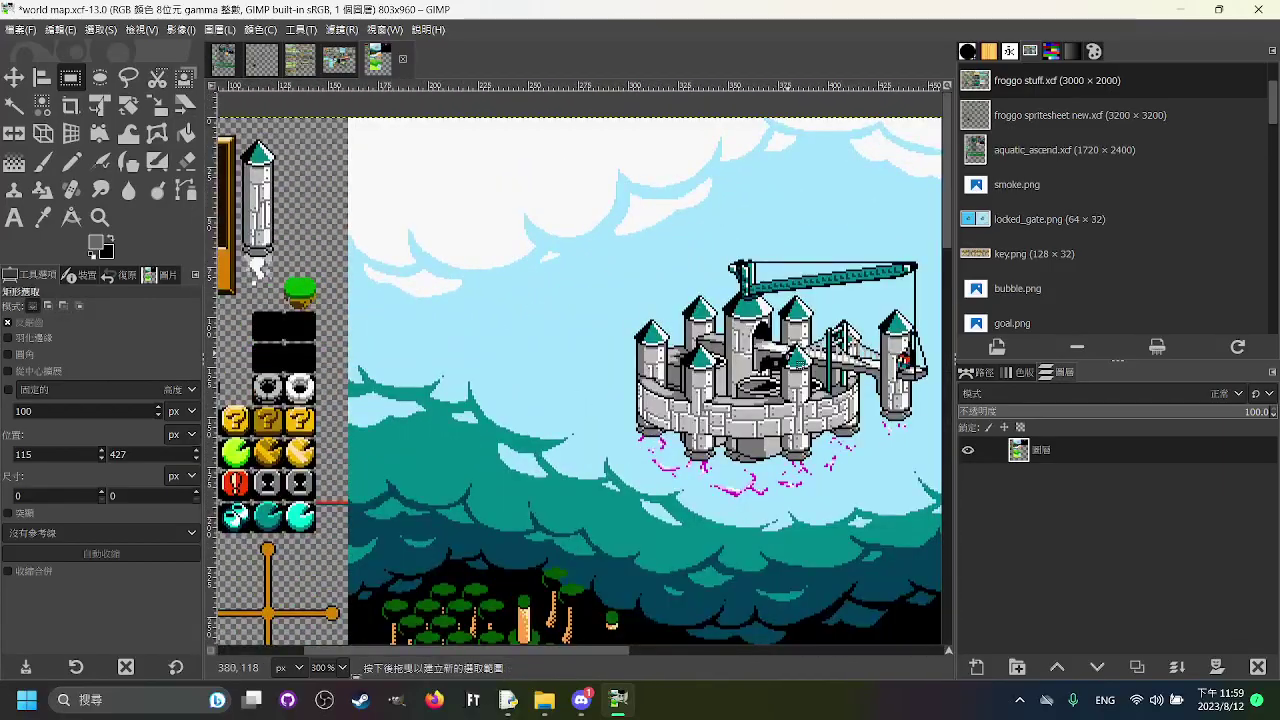
{"action": "scroll", "coordinate": [574, 300], "scroll_direction": "down", "scroll_amount": 3}
{"action": "scroll", "coordinate": [808, 325], "scroll_direction": "up", "scroll_amount": 3}
{"action": "left_click_drag", "start_coordinate": [802, 356], "coordinate": [900, 318]}
{"action": "scroll", "coordinate": [814, 323], "scroll_direction": "down", "scroll_amount": 1}
{"action": "left_click_drag", "start_coordinate": [480, 310], "coordinate": [715, 294]}
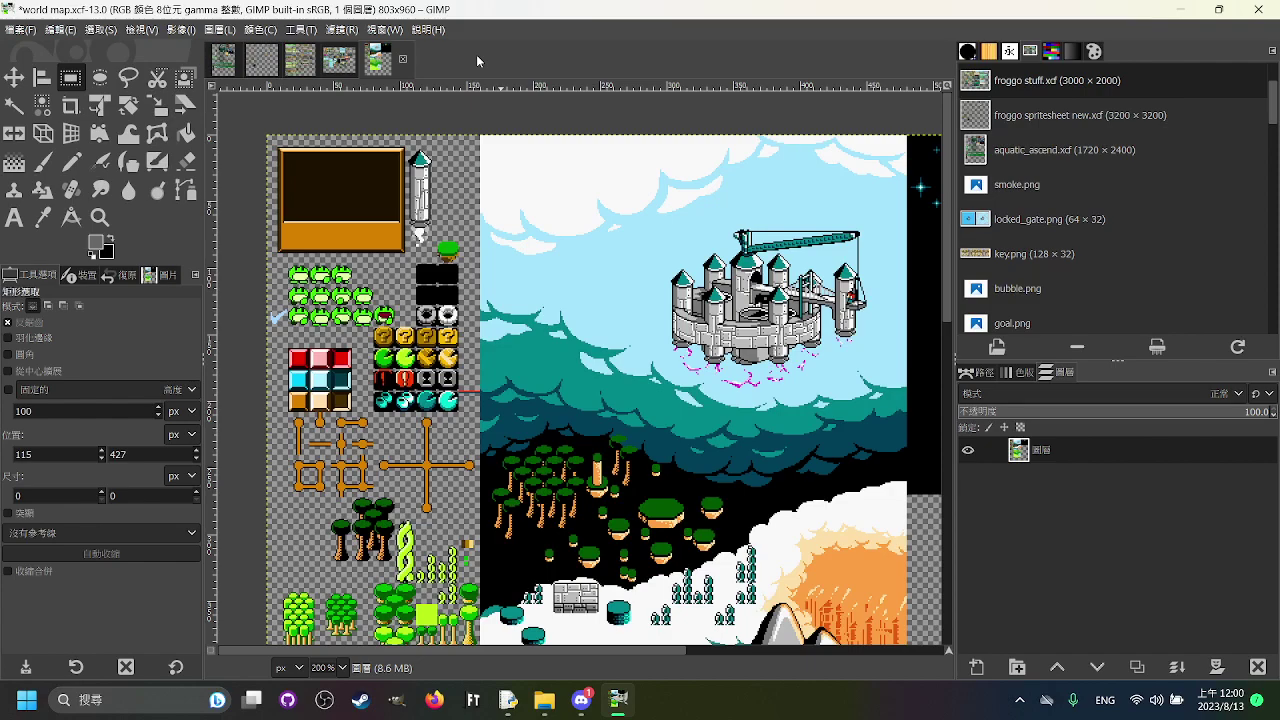
{"action": "left_click_drag", "start_coordinate": [513, 237], "coordinate": [448, 176]}
Step: Switch to the GUI sheet and examine its level thumbnail pictures, frog knight tile and panel graphics
{"action": "left_click", "coordinate": [340, 60]}
{"action": "left_click_drag", "start_coordinate": [603, 267], "coordinate": [492, 172]}
{"action": "scroll", "coordinate": [538, 213], "scroll_direction": "down", "scroll_amount": 1}
{"action": "left_click_drag", "start_coordinate": [538, 213], "coordinate": [671, 290]}
{"action": "scroll", "coordinate": [671, 290], "scroll_direction": "down", "scroll_amount": 1}
{"action": "left_click_drag", "start_coordinate": [746, 314], "coordinate": [627, 275]}
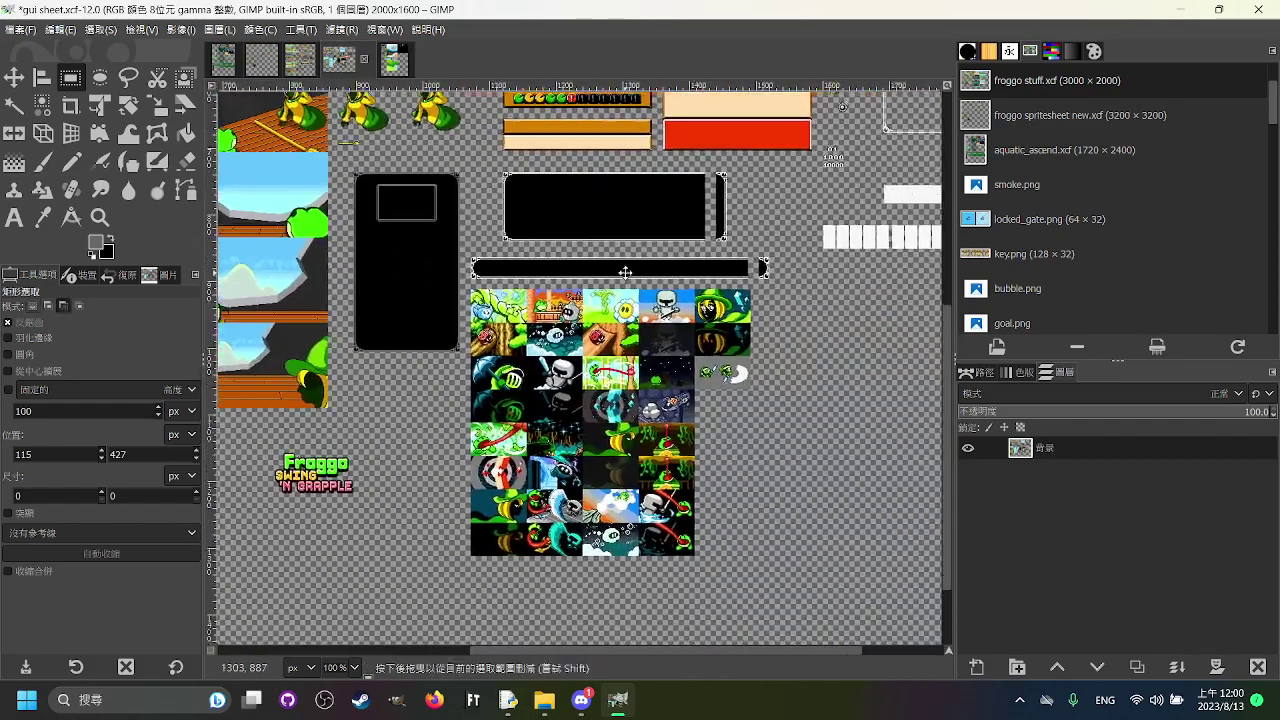
{"action": "scroll", "coordinate": [800, 401], "scroll_direction": "up", "scroll_amount": 4}
{"action": "scroll", "coordinate": [487, 279], "scroll_direction": "up", "scroll_amount": 1}
{"action": "mouse_move", "coordinate": [352, 213]}
{"action": "left_mouse_down"}
{"action": "mouse_move", "coordinate": [681, 393]}
{"action": "mouse_move", "coordinate": [681, 369]}
{"action": "left_mouse_up"}
{"action": "left_click", "coordinate": [687, 416]}
{"action": "scroll", "coordinate": [626, 311], "scroll_direction": "down", "scroll_amount": 4, "text": "ctrl"}
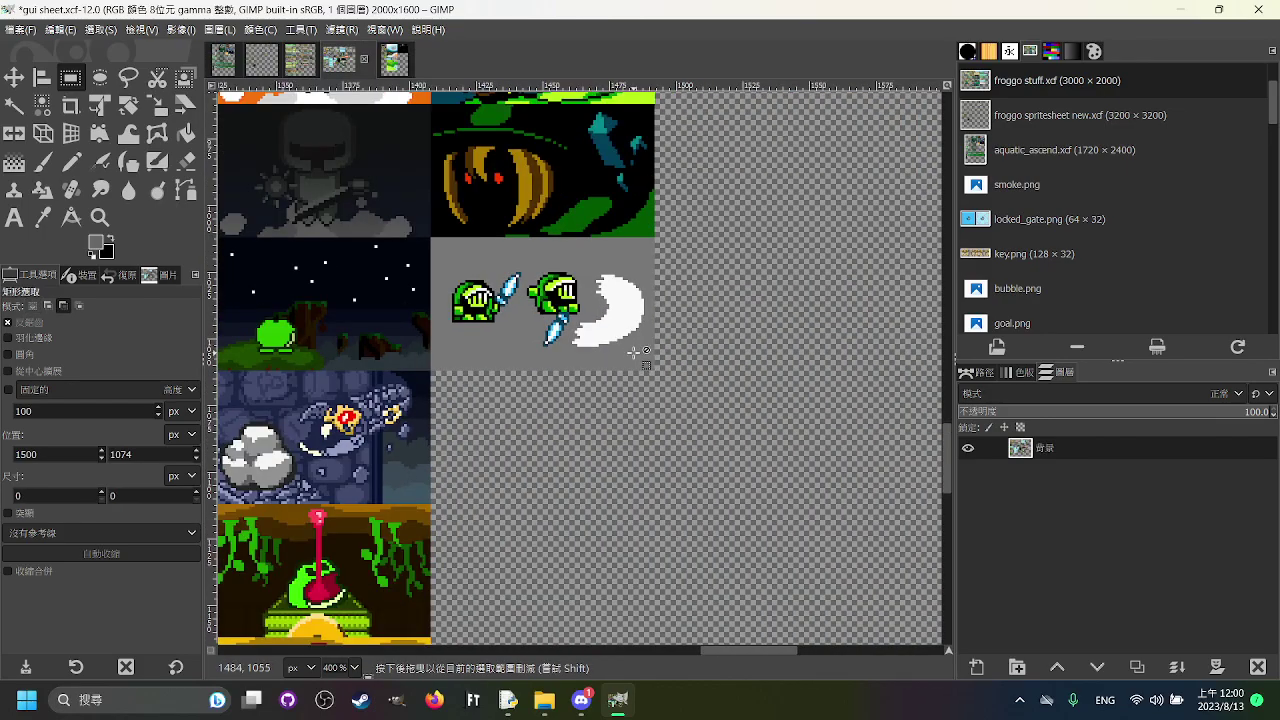
{"action": "scroll", "coordinate": [626, 311], "scroll_direction": "up", "scroll_amount": 8}
{"action": "scroll", "coordinate": [626, 311], "scroll_direction": "left", "scroll_amount": 2}
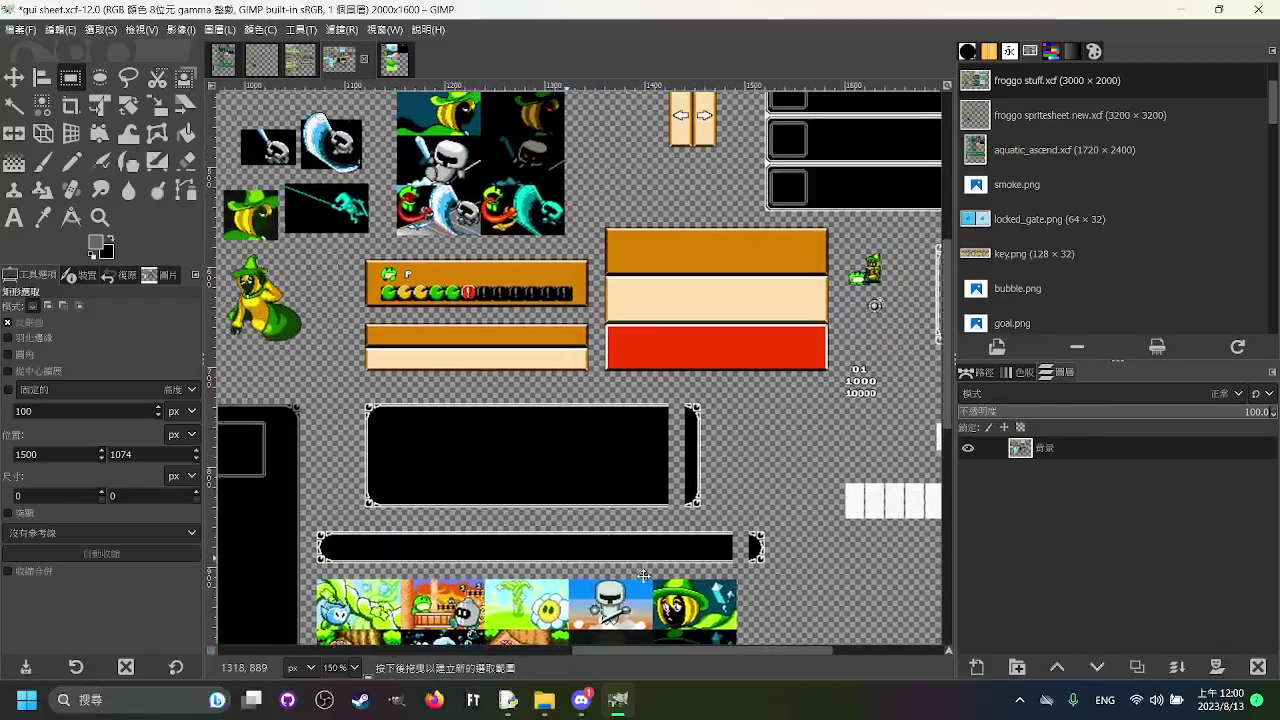
{"action": "left_click_drag", "start_coordinate": [644, 575], "coordinate": [1172, 700]}
{"action": "left_click_drag", "start_coordinate": [495, 178], "coordinate": [747, 590]}
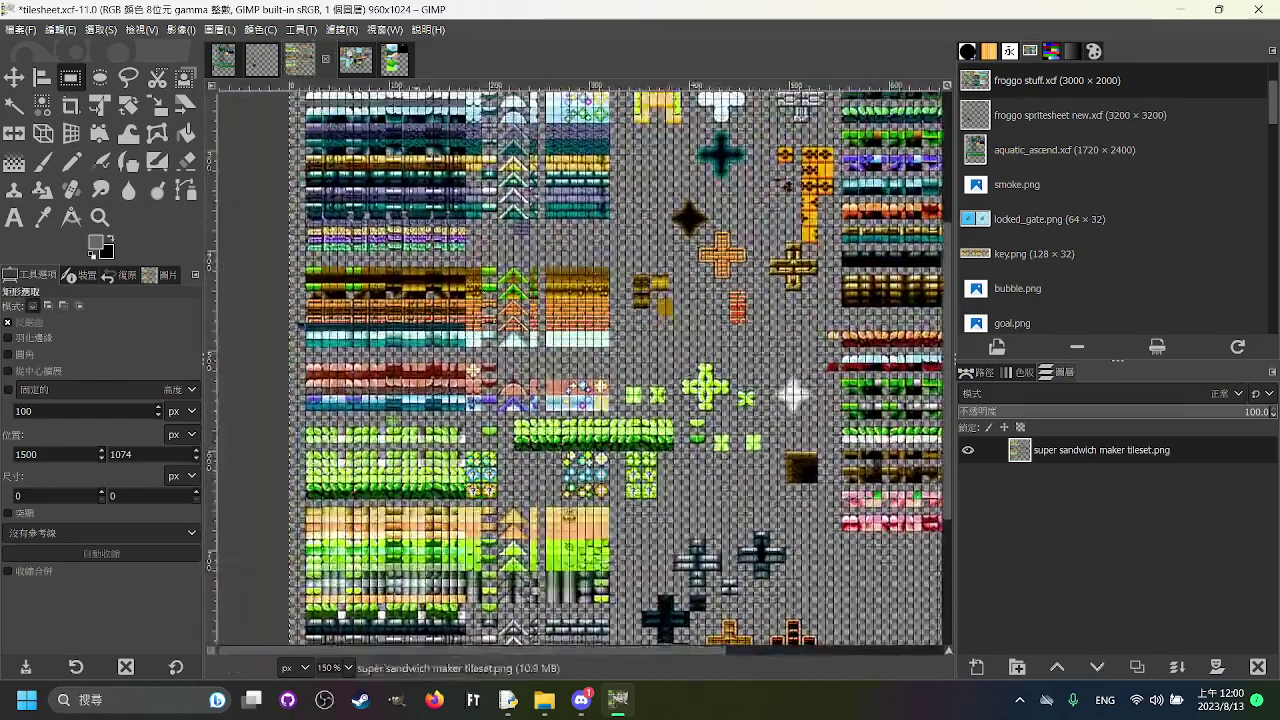
Step: Switch to the froggo sprite sheet and examine its enemy, gem, gear and plant sprites
{"action": "left_click", "coordinate": [264, 50]}
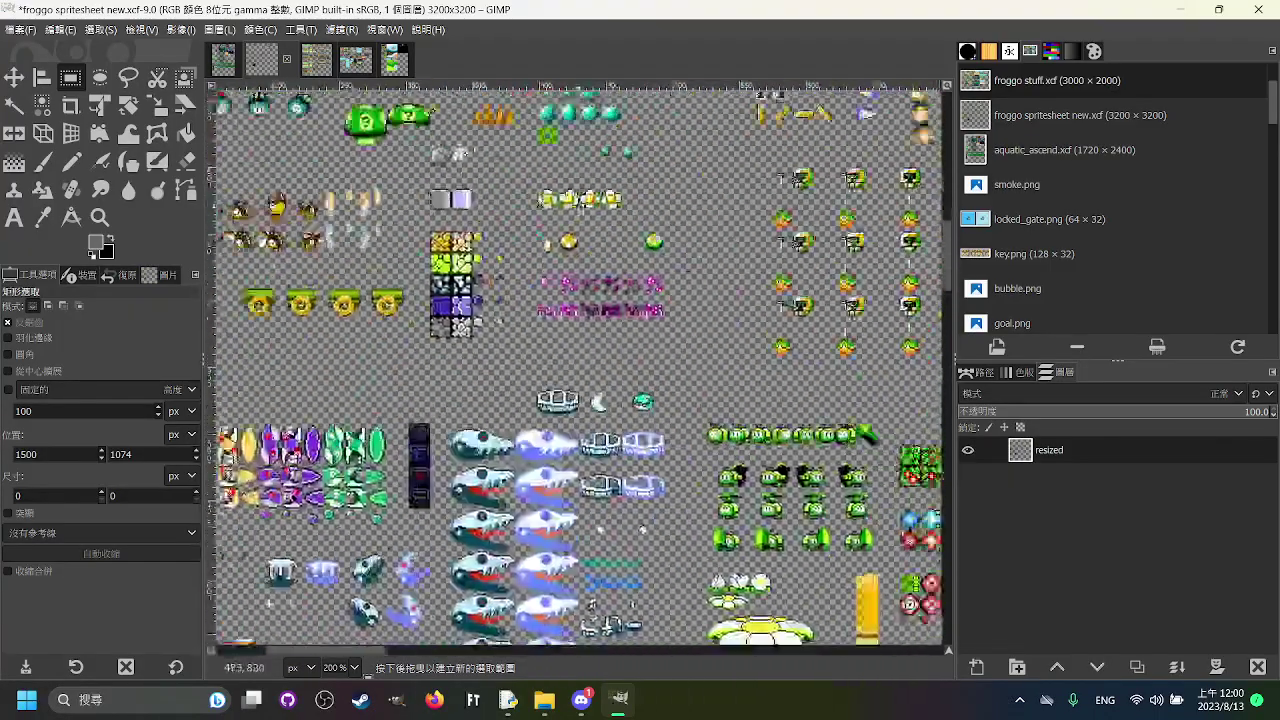
{"action": "left_click_drag", "start_coordinate": [583, 209], "coordinate": [526, 374]}
{"action": "scroll", "coordinate": [526, 373], "scroll_direction": "right", "scroll_amount": 5}
{"action": "scroll", "coordinate": [526, 373], "scroll_direction": "up", "scroll_amount": 9}
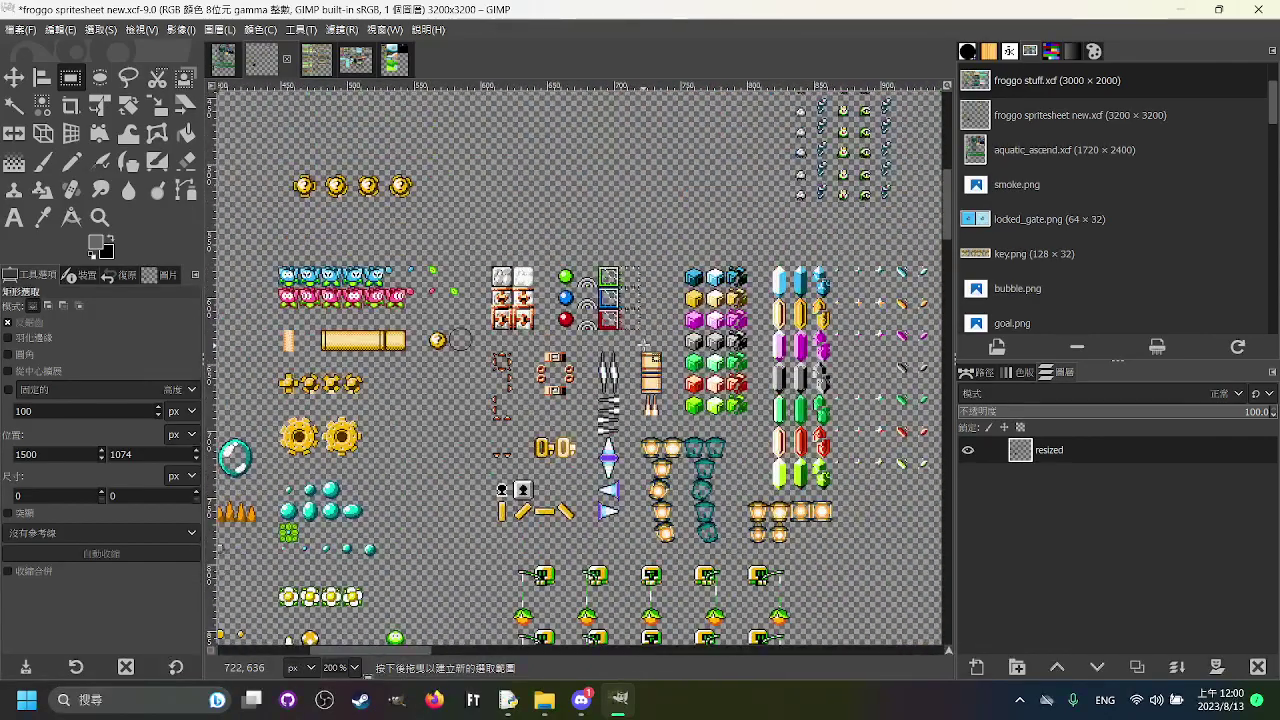
{"action": "scroll", "coordinate": [598, 316], "scroll_direction": "up", "scroll_amount": 5}
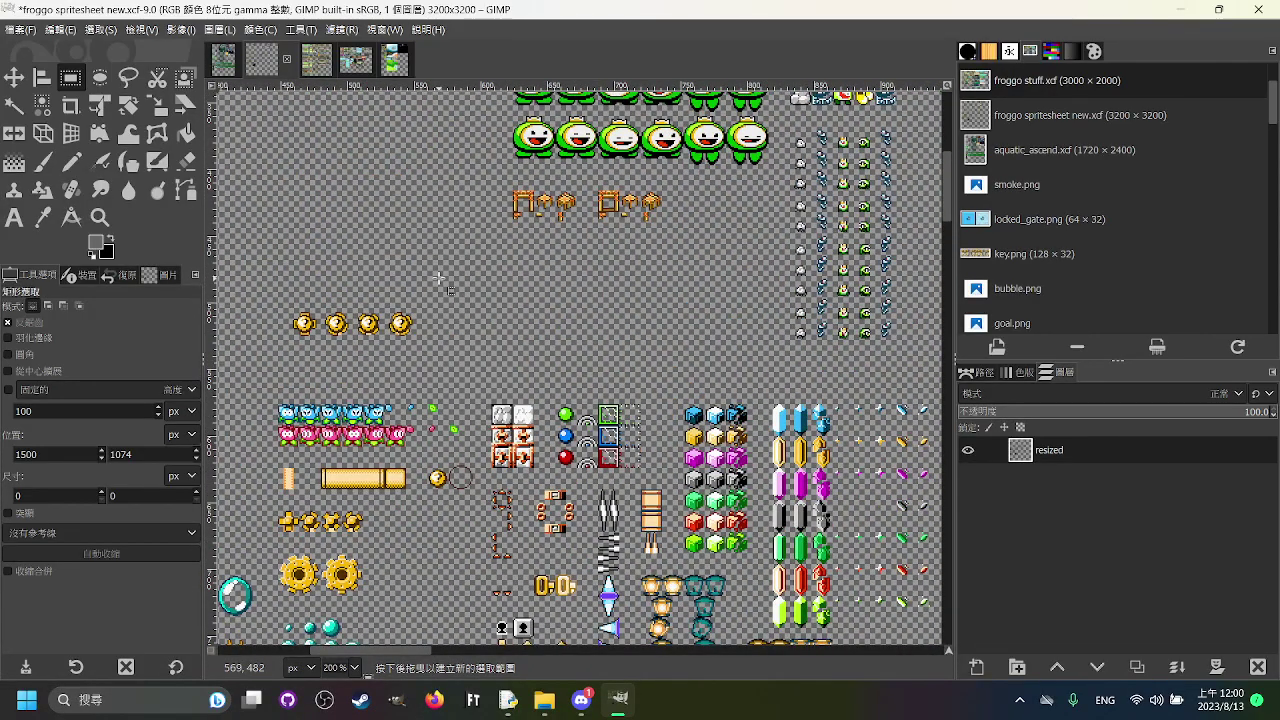
{"action": "left_click_drag", "start_coordinate": [413, 260], "coordinate": [892, 425]}
{"action": "left_click_drag", "start_coordinate": [664, 272], "coordinate": [657, 297]}
{"action": "scroll", "coordinate": [657, 297], "scroll_direction": "down", "scroll_amount": 1}
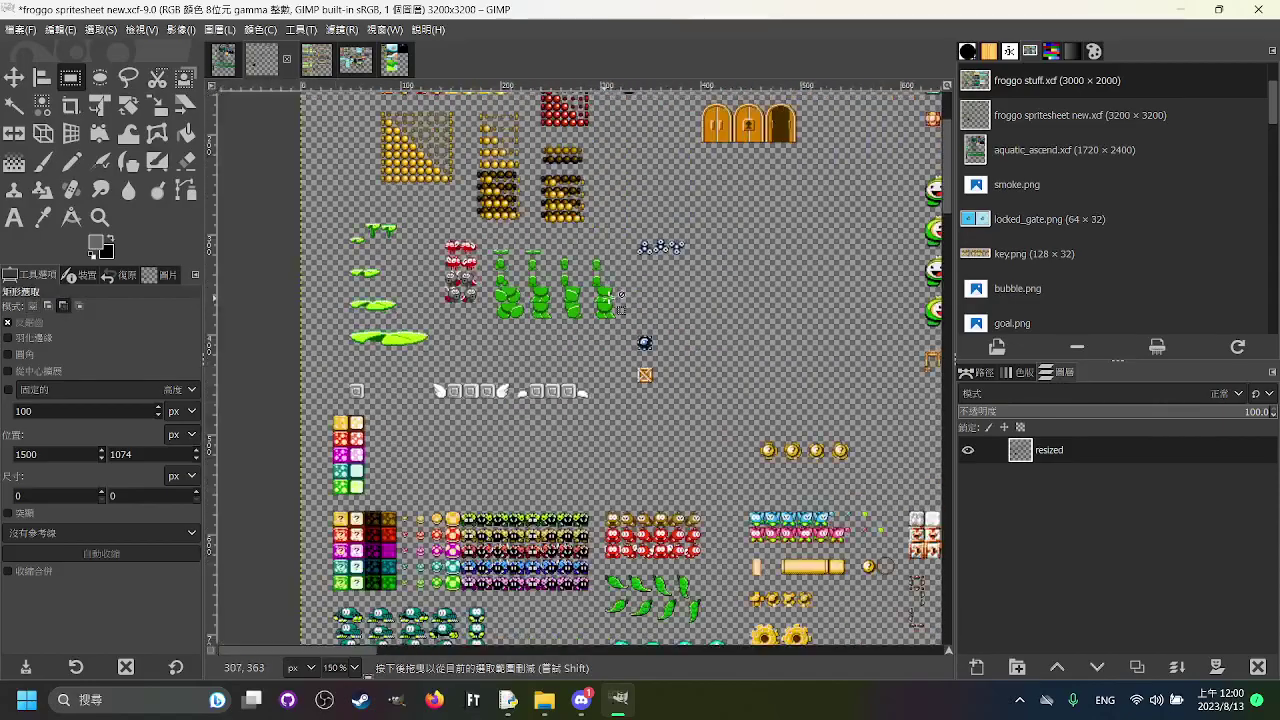
{"action": "left_click_drag", "start_coordinate": [692, 183], "coordinate": [698, 408]}
Step: Examine the sprite sheet's upper area from the wooden doors across the frog knight sword frames to the decoration and wall tiles
{"action": "scroll", "coordinate": [698, 408], "scroll_direction": "right", "scroll_amount": 8}
{"action": "scroll", "coordinate": [698, 408], "scroll_direction": "down", "scroll_amount": 6}
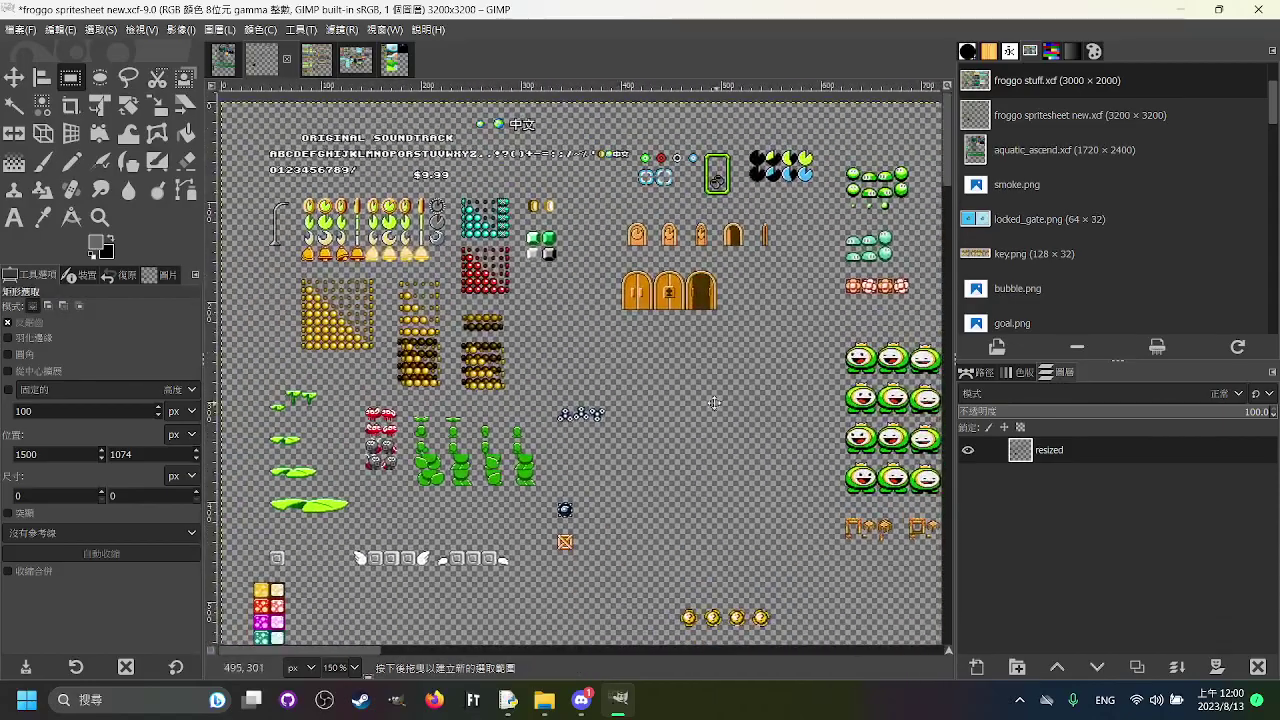
{"action": "scroll", "coordinate": [580, 510], "scroll_direction": "right", "scroll_amount": 20}
{"action": "scroll", "coordinate": [580, 510], "scroll_direction": "up", "scroll_amount": 3}
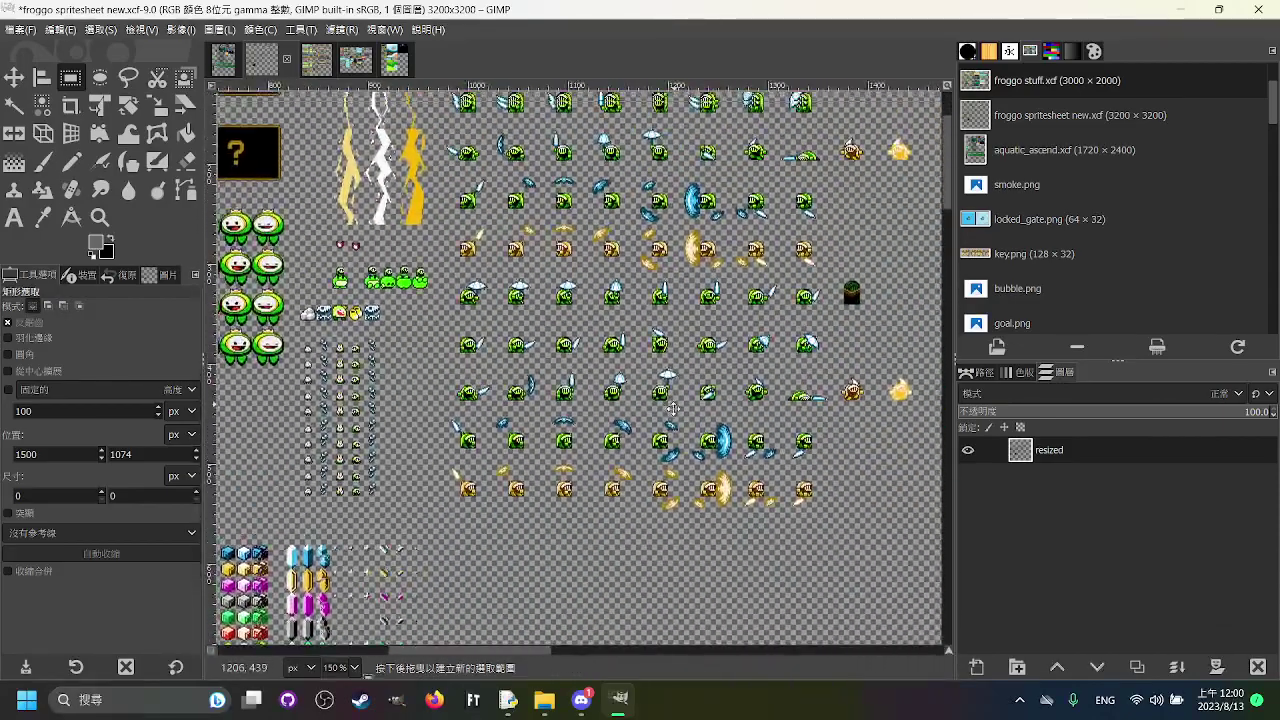
{"action": "scroll", "coordinate": [580, 510], "scroll_direction": "right", "scroll_amount": 18}
{"action": "scroll", "coordinate": [728, 410], "scroll_direction": "up", "scroll_amount": 1}
{"action": "scroll", "coordinate": [768, 392], "scroll_direction": "right", "scroll_amount": 15}
{"action": "scroll", "coordinate": [600, 360], "scroll_direction": "down", "scroll_amount": 1}
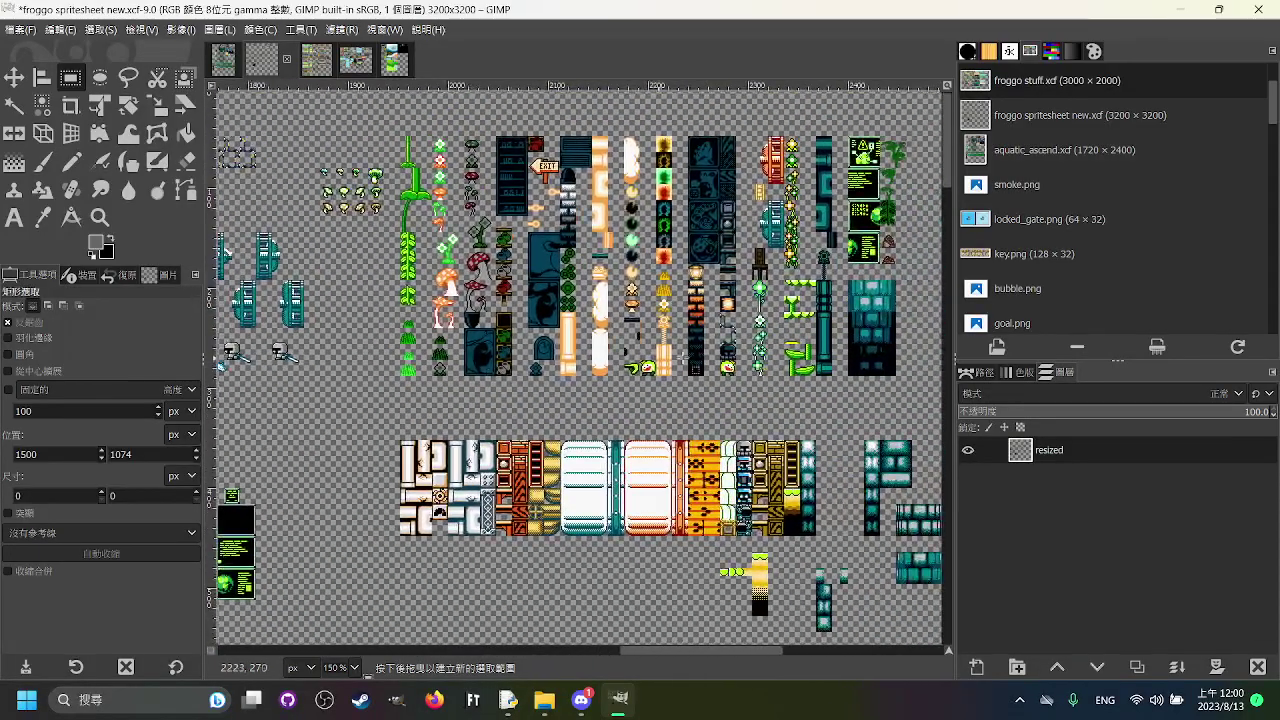
{"action": "scroll", "coordinate": [600, 360], "scroll_direction": "left", "scroll_amount": 4}
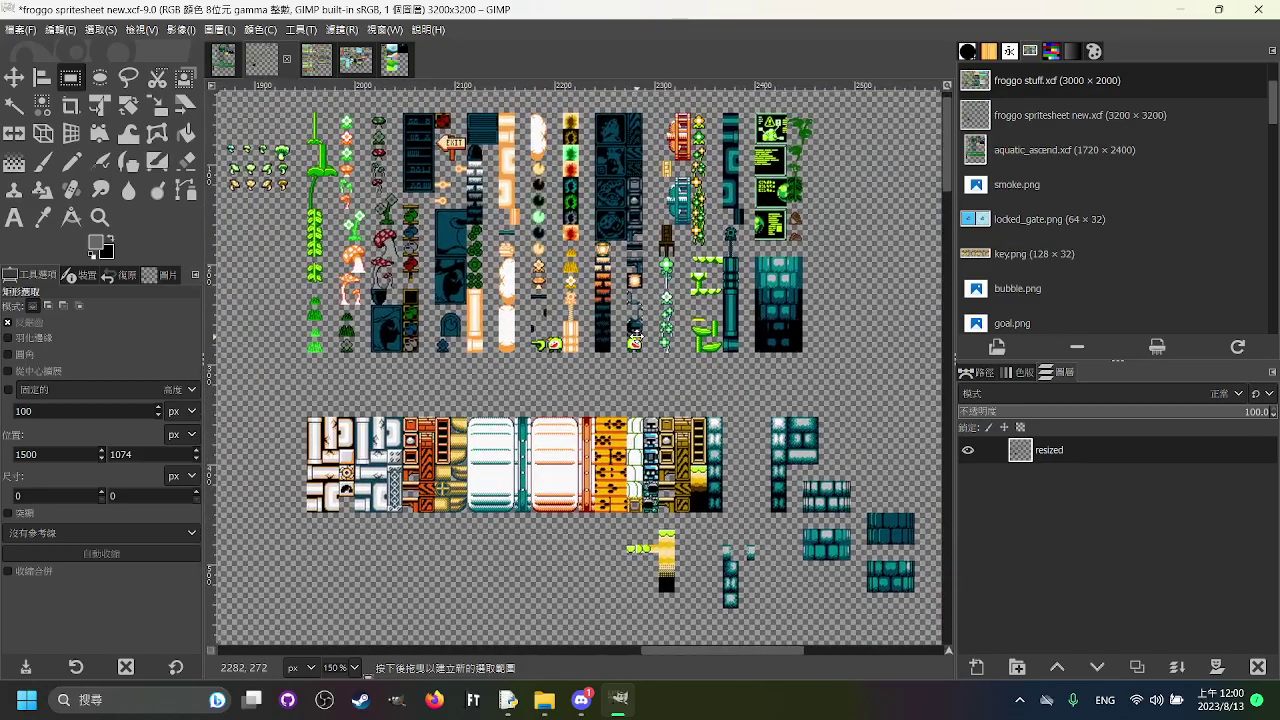
{"action": "left_click_drag", "start_coordinate": [636, 336], "coordinate": [692, 348]}
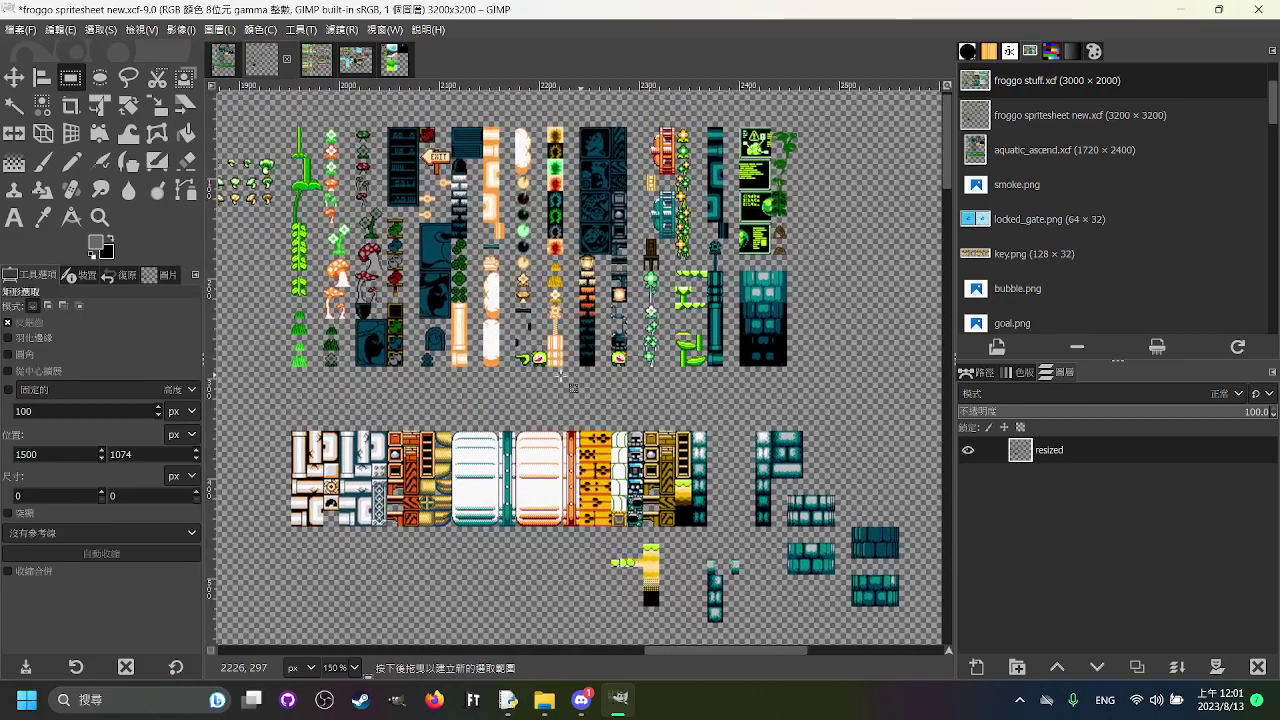
Step: Return to the sprite sheet's coin and door sprites and view the tilesheet, GUI sheet and world map in turn
{"action": "left_click_drag", "start_coordinate": [580, 376], "coordinate": [903, 322]}
{"action": "left_click_drag", "start_coordinate": [309, 440], "coordinate": [616, 326]}
{"action": "scroll", "coordinate": [456, 429], "scroll_direction": "up", "scroll_amount": 1}
{"action": "scroll", "coordinate": [644, 312], "scroll_direction": "up", "scroll_amount": 1}
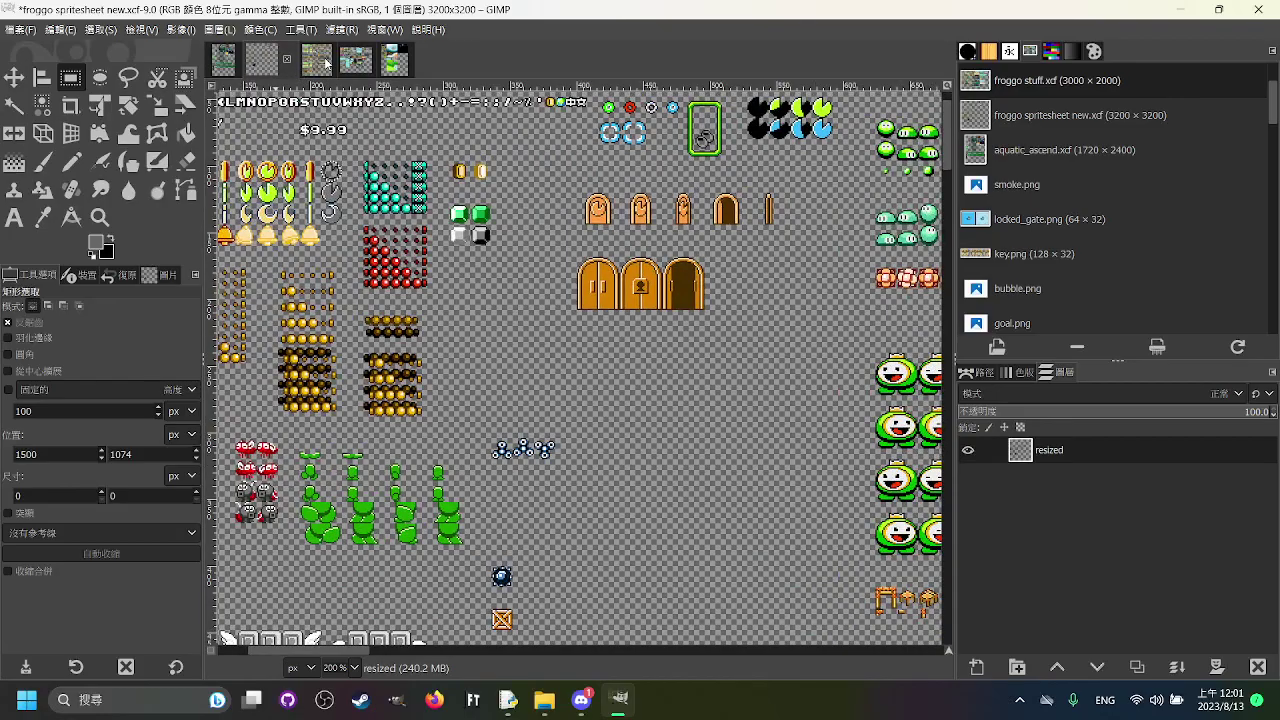
{"action": "left_click", "coordinate": [325, 64]}
{"action": "left_click", "coordinate": [364, 64]}
{"action": "left_click", "coordinate": [397, 62]}
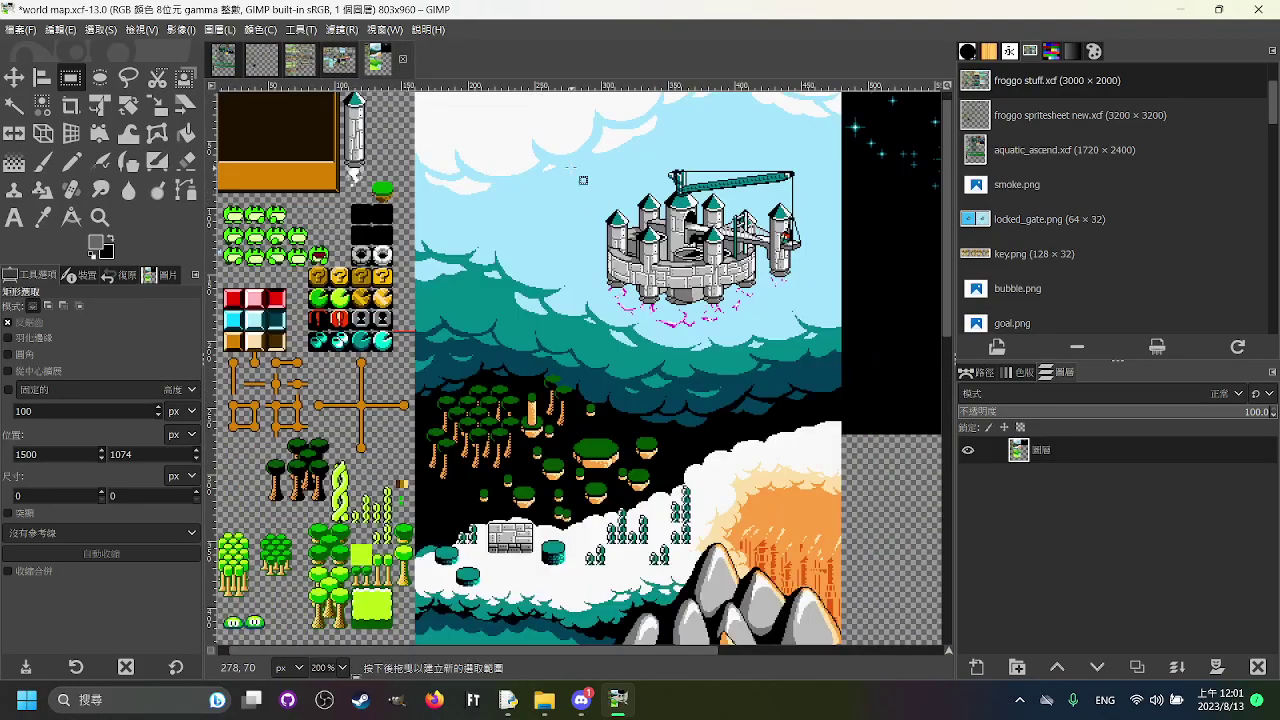
{"action": "scroll", "coordinate": [459, 177], "scroll_direction": "down", "scroll_amount": 1}
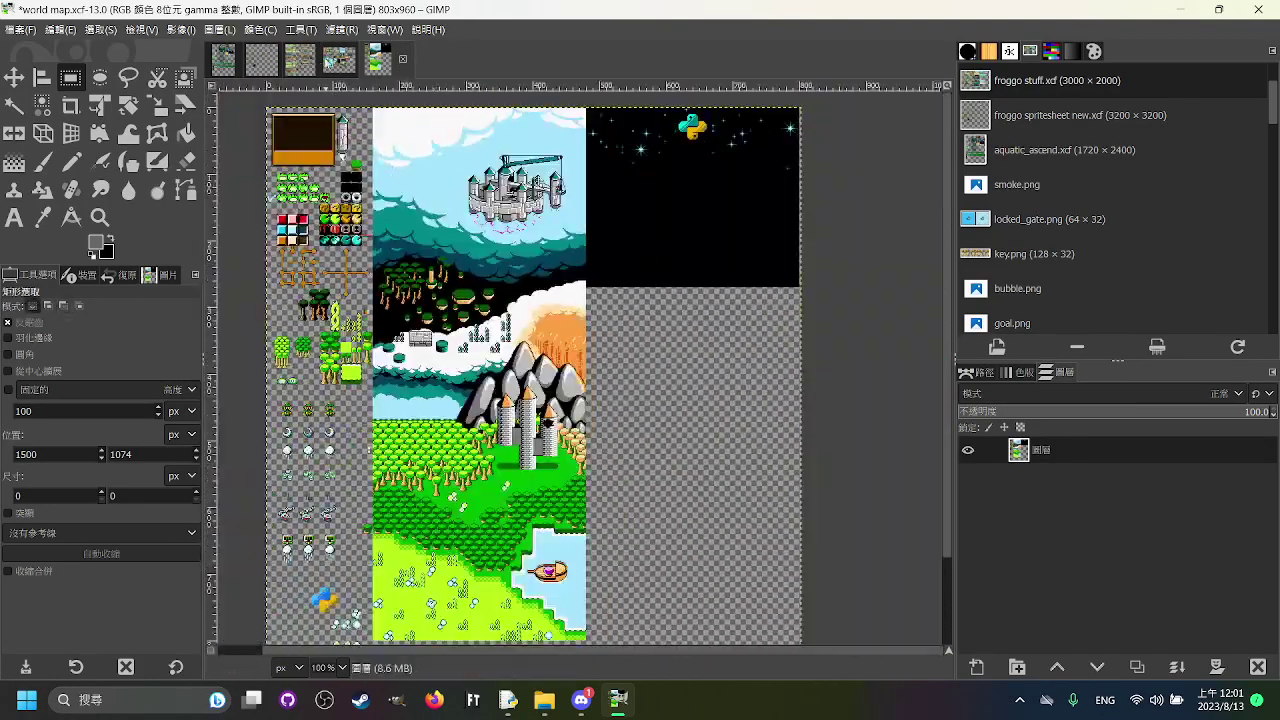
Step: Go back through the GUI sheet and tilesheet to the lettering and coin sprites at the sprite sheet's start
{"action": "left_click", "coordinate": [336, 60]}
{"action": "left_click", "coordinate": [302, 61]}
{"action": "left_click", "coordinate": [267, 60]}
{"action": "scroll", "coordinate": [535, 252], "scroll_direction": "down", "scroll_amount": 3}
{"action": "left_click_drag", "start_coordinate": [782, 380], "coordinate": [805, 454]}
{"action": "scroll", "coordinate": [806, 454], "scroll_direction": "up", "scroll_amount": 2}
{"action": "scroll", "coordinate": [733, 406], "scroll_direction": "left", "scroll_amount": 5}
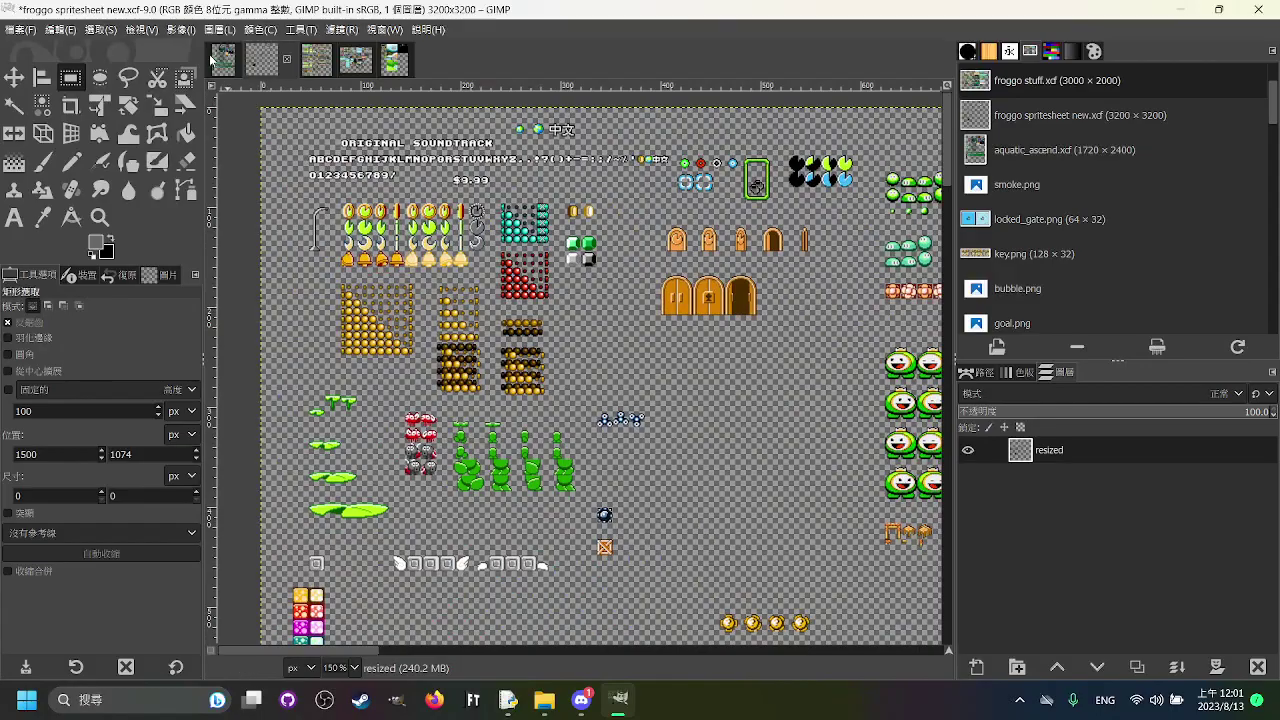
Step: Switch to the aquatic_ascend image and examine its yellow diver, spiked ball, skull and water sprites
{"action": "left_click", "coordinate": [223, 60]}
{"action": "scroll", "coordinate": [580, 370], "scroll_direction": "up", "scroll_amount": 6}
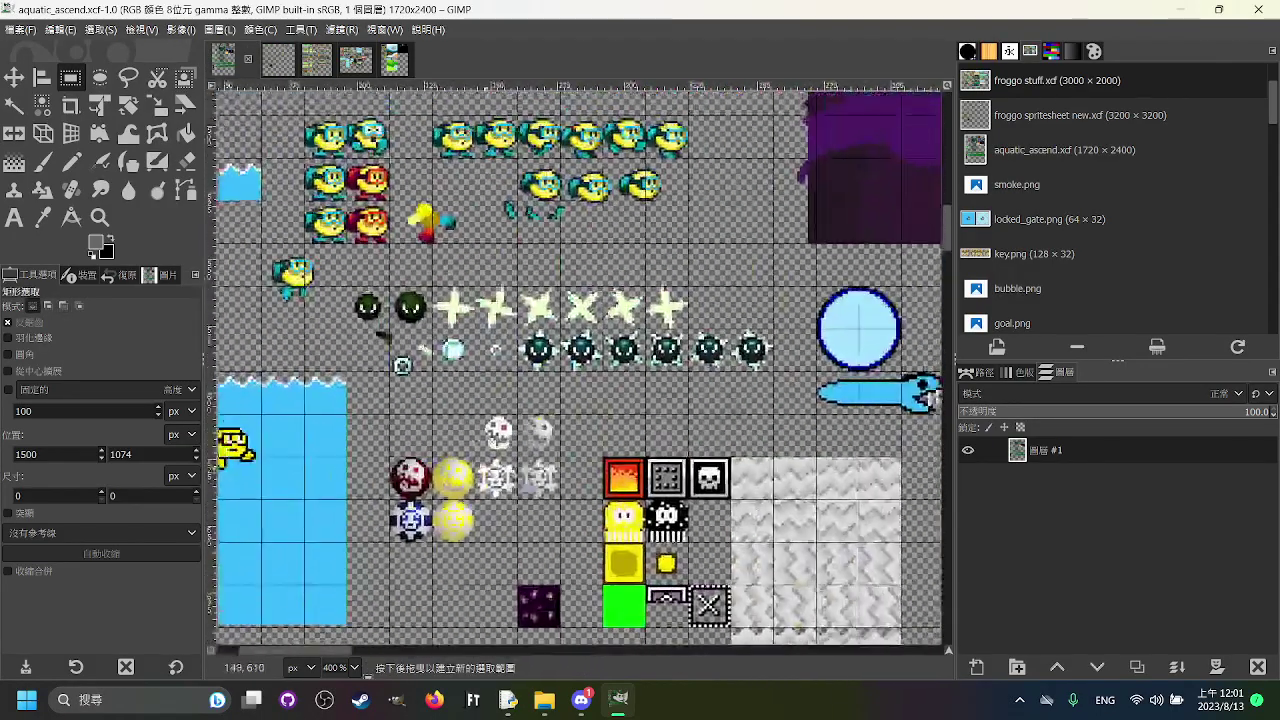
{"action": "left_click_drag", "start_coordinate": [549, 241], "coordinate": [713, 222]}
{"action": "scroll", "coordinate": [834, 584], "scroll_direction": "down", "scroll_amount": 1}
{"action": "scroll", "coordinate": [405, 142], "scroll_direction": "up", "scroll_amount": 1}
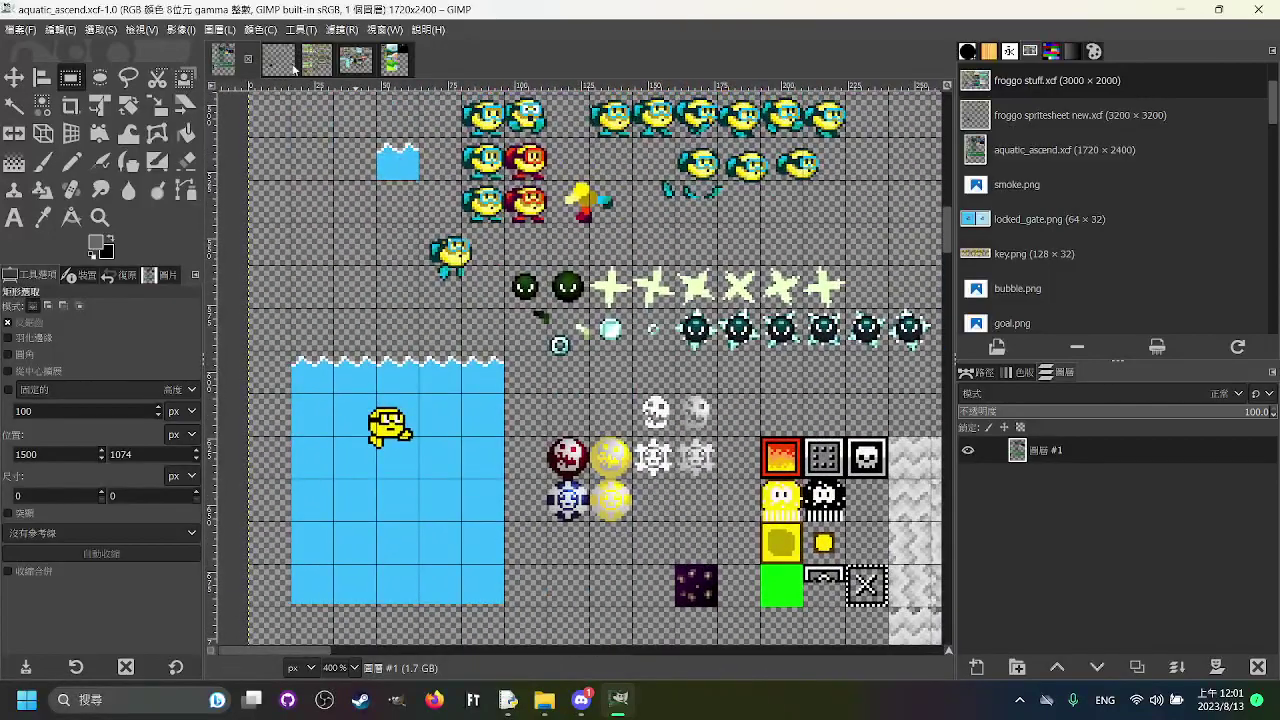
Step: Compare the aquatic_ascend image with the froggo sprite sheet's crowned frog, lightning and frog knight sprites
{"action": "left_click", "coordinate": [294, 64]}
{"action": "left_click", "coordinate": [225, 62]}
{"action": "left_click", "coordinate": [277, 61]}
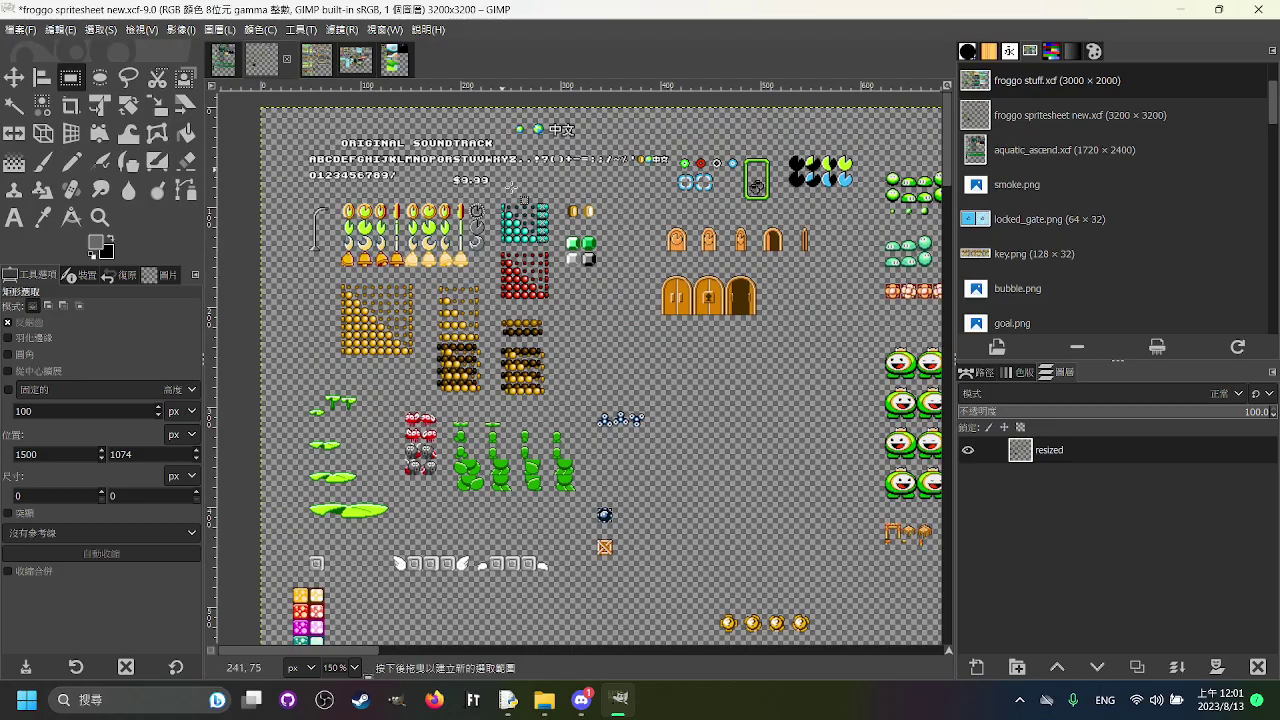
{"action": "scroll", "coordinate": [810, 283], "scroll_direction": "right", "scroll_amount": 10}
{"action": "scroll", "coordinate": [810, 283], "scroll_direction": "down", "scroll_amount": 2}
{"action": "scroll", "coordinate": [805, 276], "scroll_direction": "up", "scroll_amount": 1}
{"action": "scroll", "coordinate": [790, 278], "scroll_direction": "left", "scroll_amount": 10}
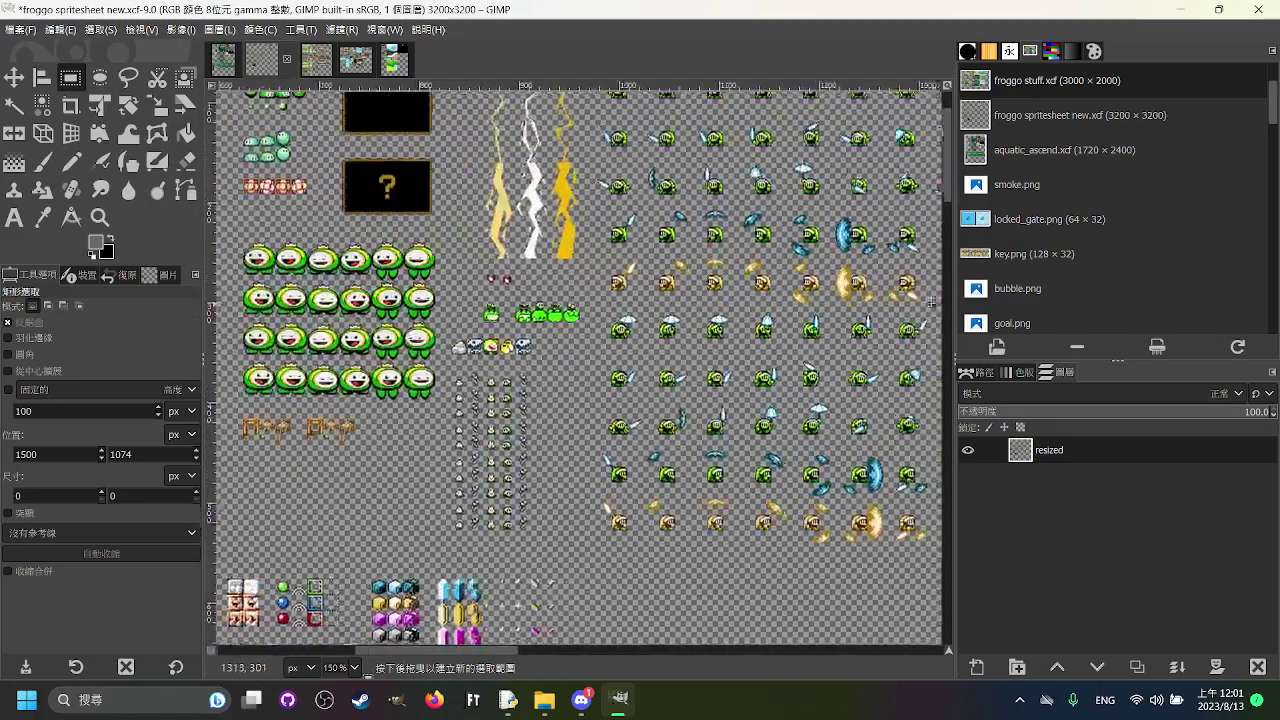
Step: Revisit the aquatic_ascend diver sprites, and view the sprite sheet, tilesheet, GUI sheet and world map in sequence
{"action": "left_click", "coordinate": [221, 62]}
{"action": "scroll", "coordinate": [627, 527], "scroll_direction": "down", "scroll_amount": 1}
{"action": "scroll", "coordinate": [627, 527], "scroll_direction": "up", "scroll_amount": 2}
{"action": "left_click_drag", "start_coordinate": [627, 527], "coordinate": [650, 495]}
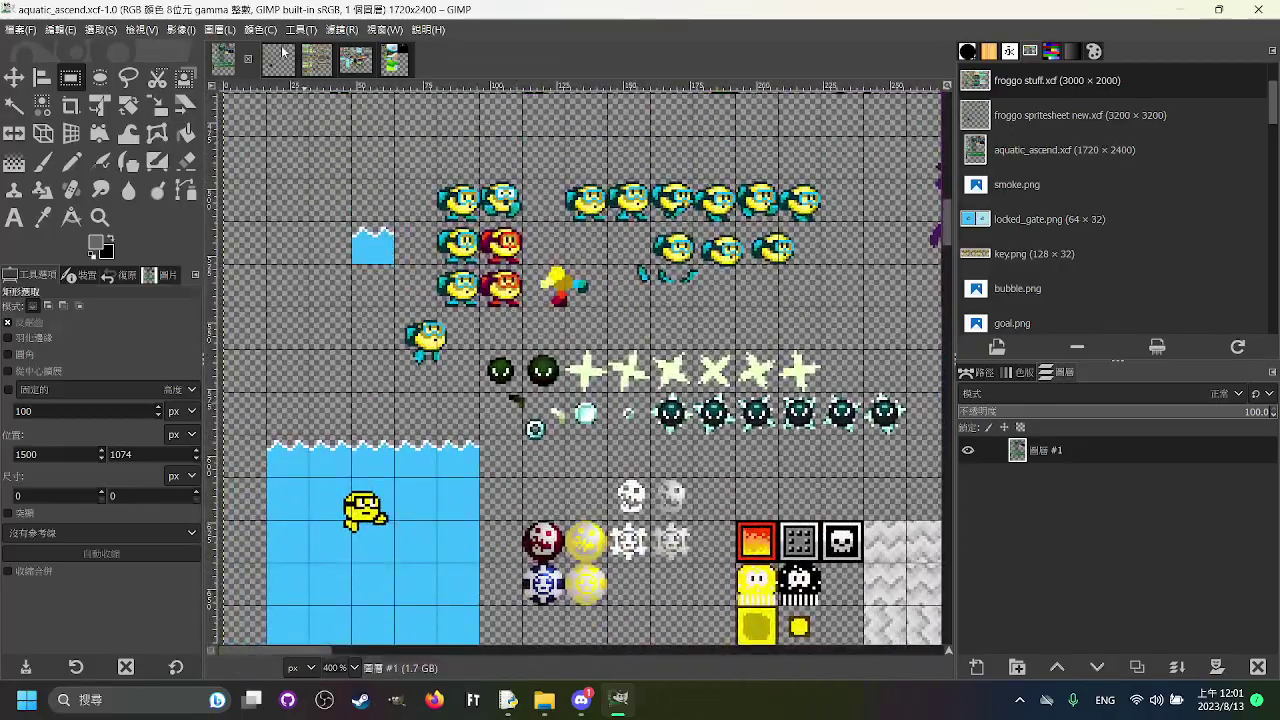
{"action": "left_click", "coordinate": [280, 58]}
{"action": "left_click", "coordinate": [316, 60]}
{"action": "left_click", "coordinate": [356, 60]}
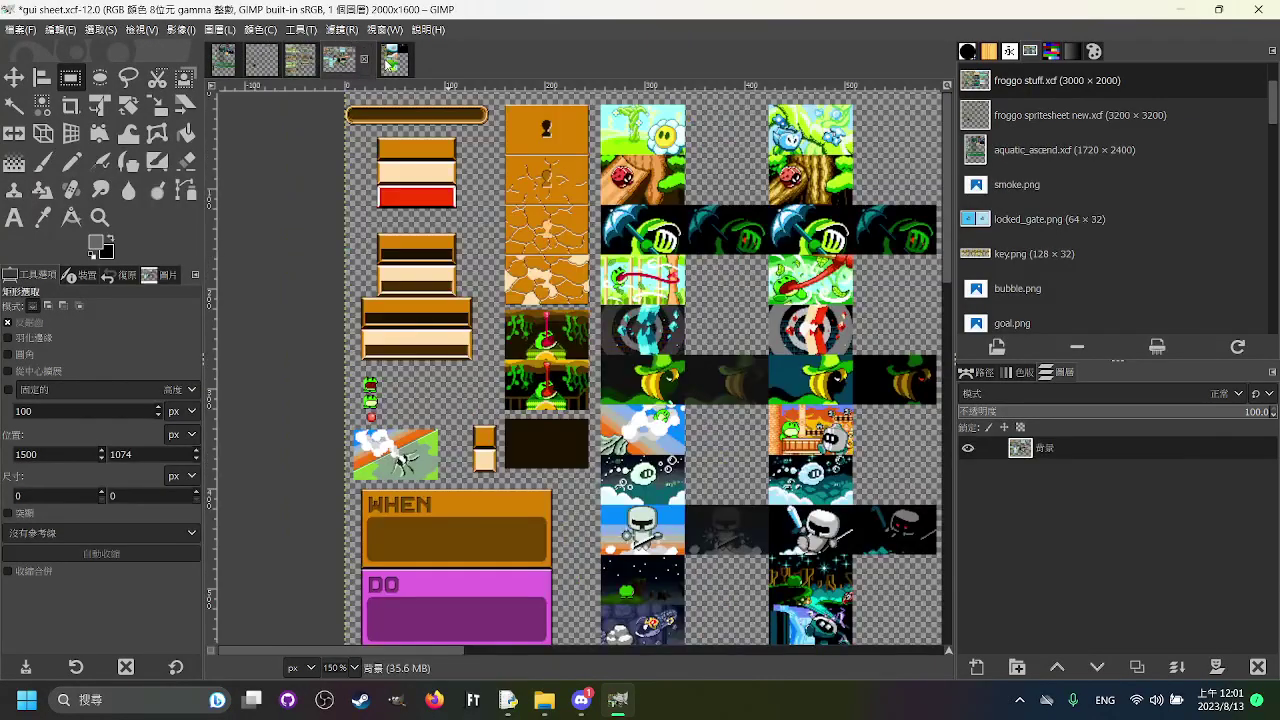
{"action": "left_click", "coordinate": [390, 62]}
{"action": "left_click_drag", "start_coordinate": [418, 193], "coordinate": [453, 340]}
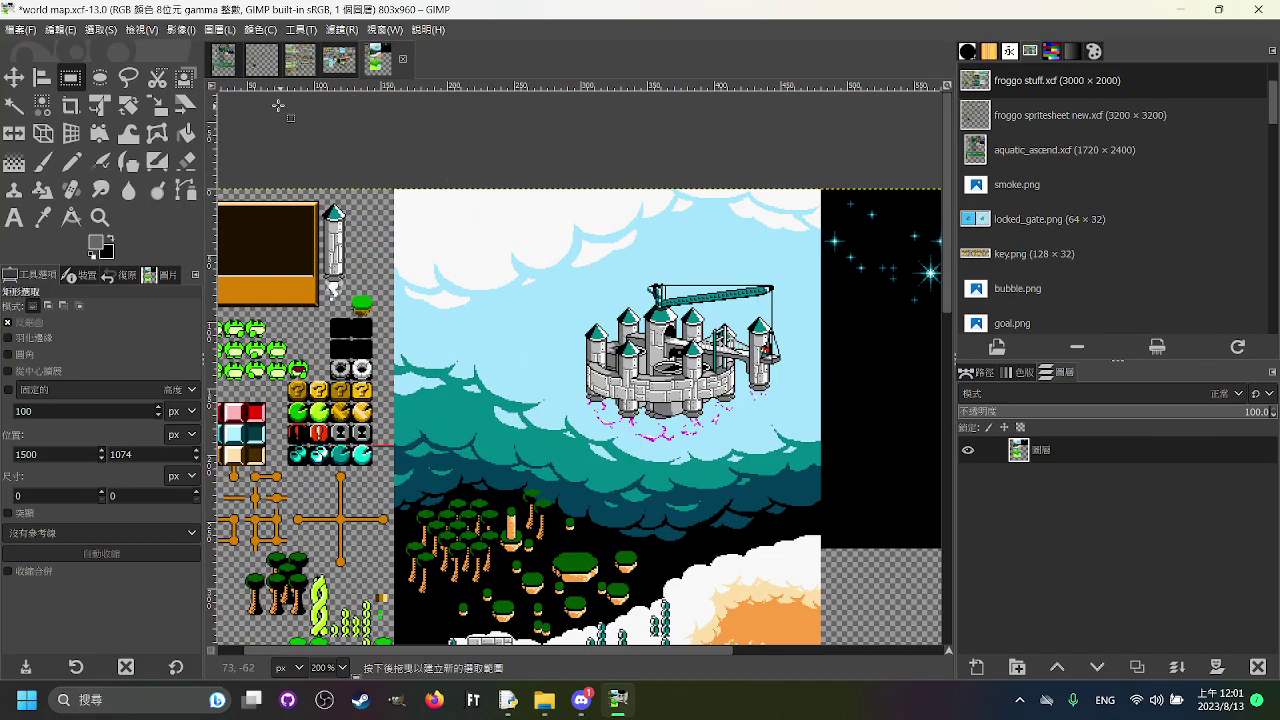
Step: Return to the froggo sprite sheet and examine the lettering, coins, wooden doors and lily pads in its first section
{"action": "left_click", "coordinate": [257, 62]}
{"action": "left_click_drag", "start_coordinate": [425, 187], "coordinate": [528, 266]}
{"action": "left_click_drag", "start_coordinate": [268, 272], "coordinate": [519, 287]}
{"action": "scroll", "coordinate": [521, 287], "scroll_direction": "right", "scroll_amount": 1}
{"action": "scroll", "coordinate": [550, 280], "scroll_direction": "down", "scroll_amount": 1}
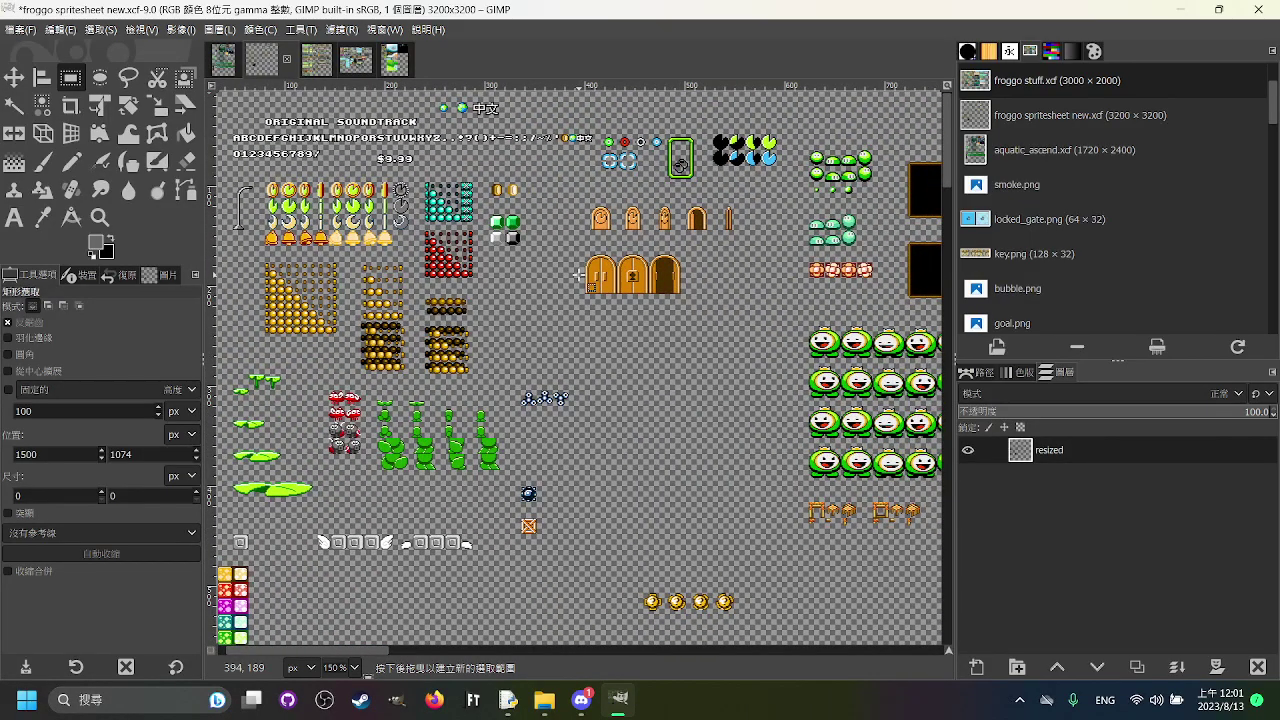
{"action": "left_click_drag", "start_coordinate": [552, 304], "coordinate": [581, 359]}
{"action": "scroll", "coordinate": [590, 365], "scroll_direction": "up", "scroll_amount": 1}
{"action": "scroll", "coordinate": [640, 385], "scroll_direction": "left", "scroll_amount": 4}
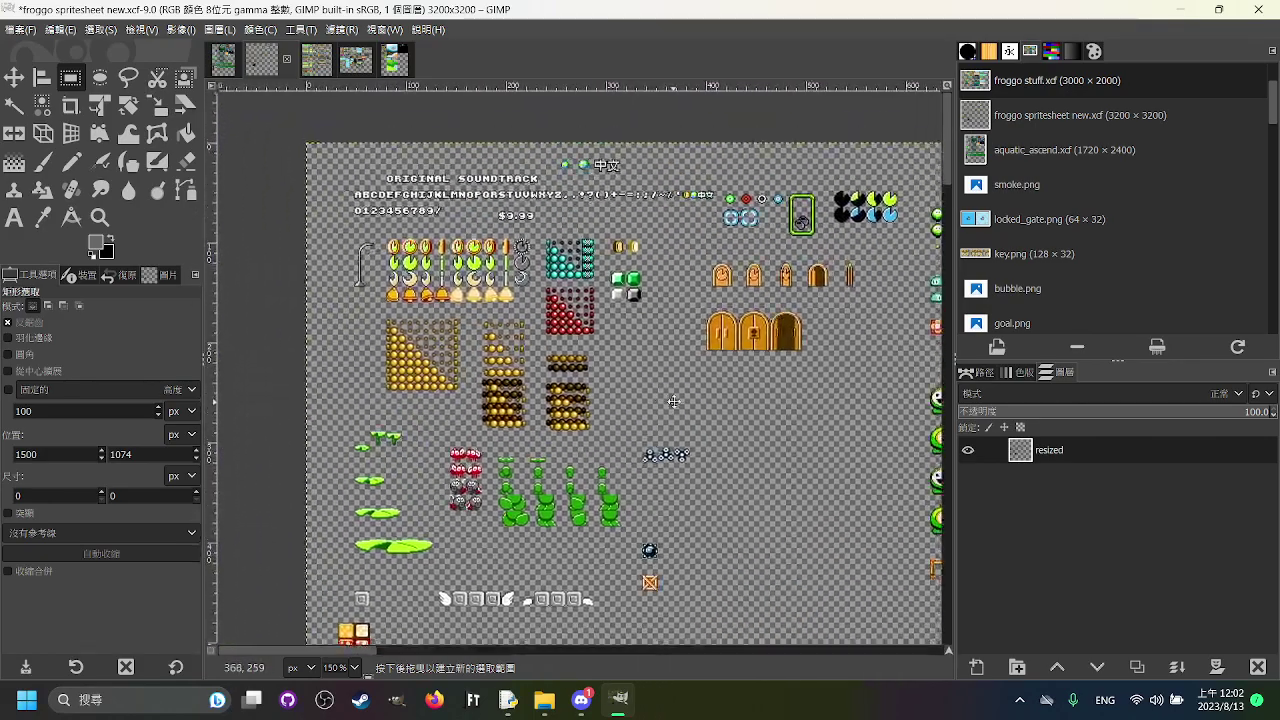